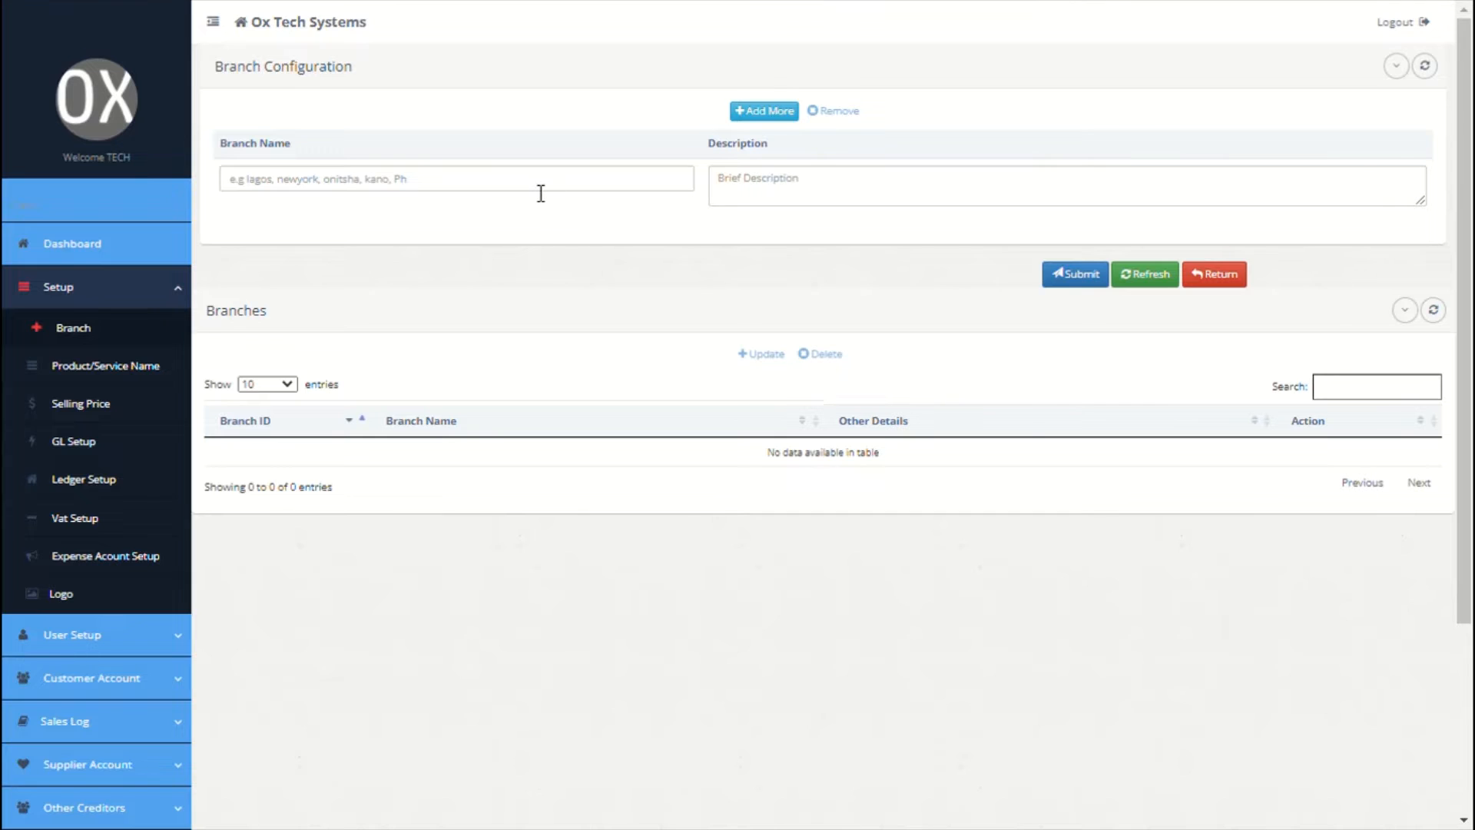
Step: Add the Newyork HQ branch with its street address and a 'Phone:' label before the number
{"action": "left_click", "coordinate": [540, 194]}
{"action": "type", "text": "Ne"}
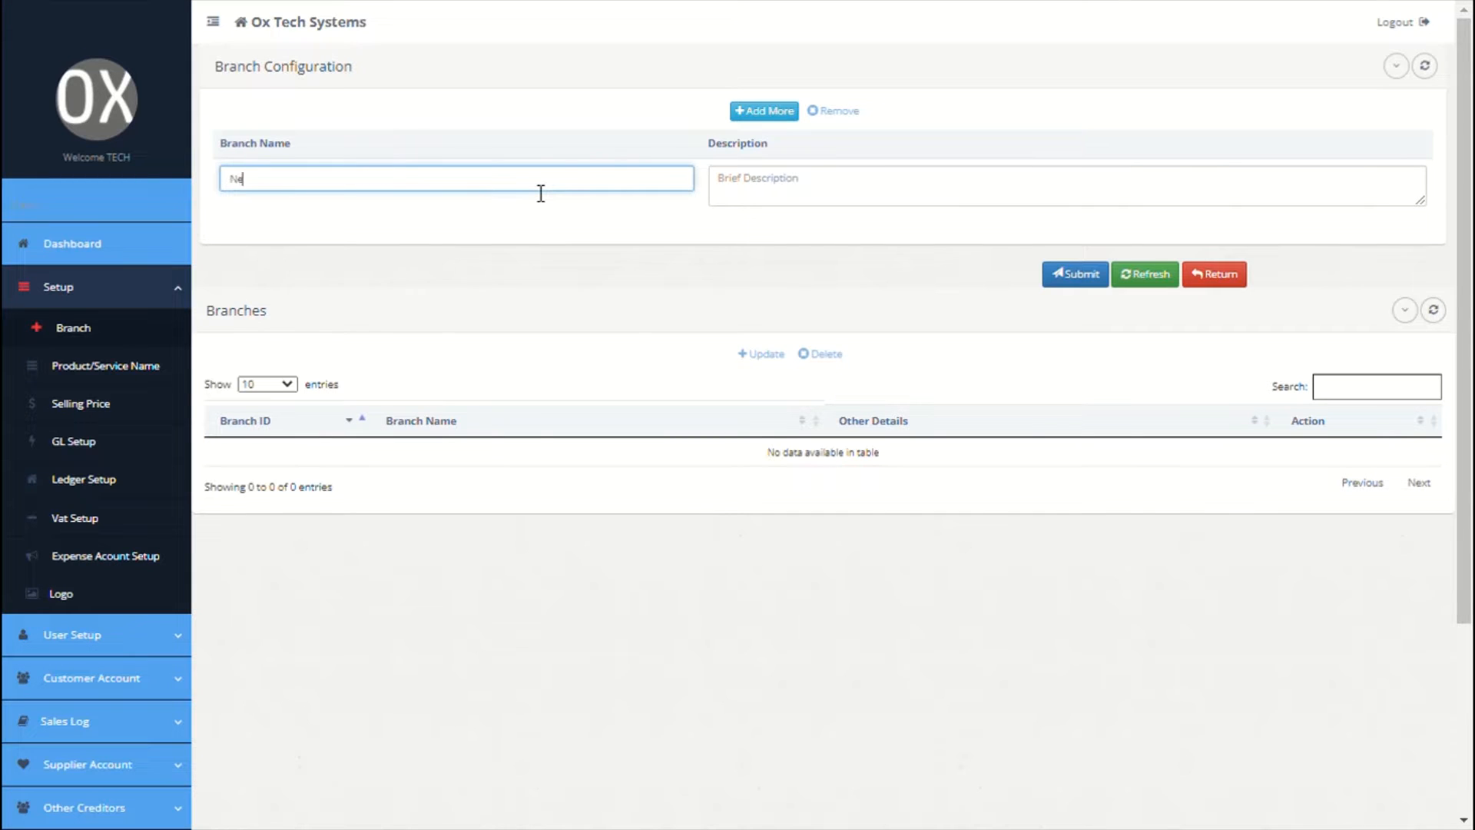
{"action": "type", "text": "wyork HQ"}
{"action": "left_click", "coordinate": [817, 208]}
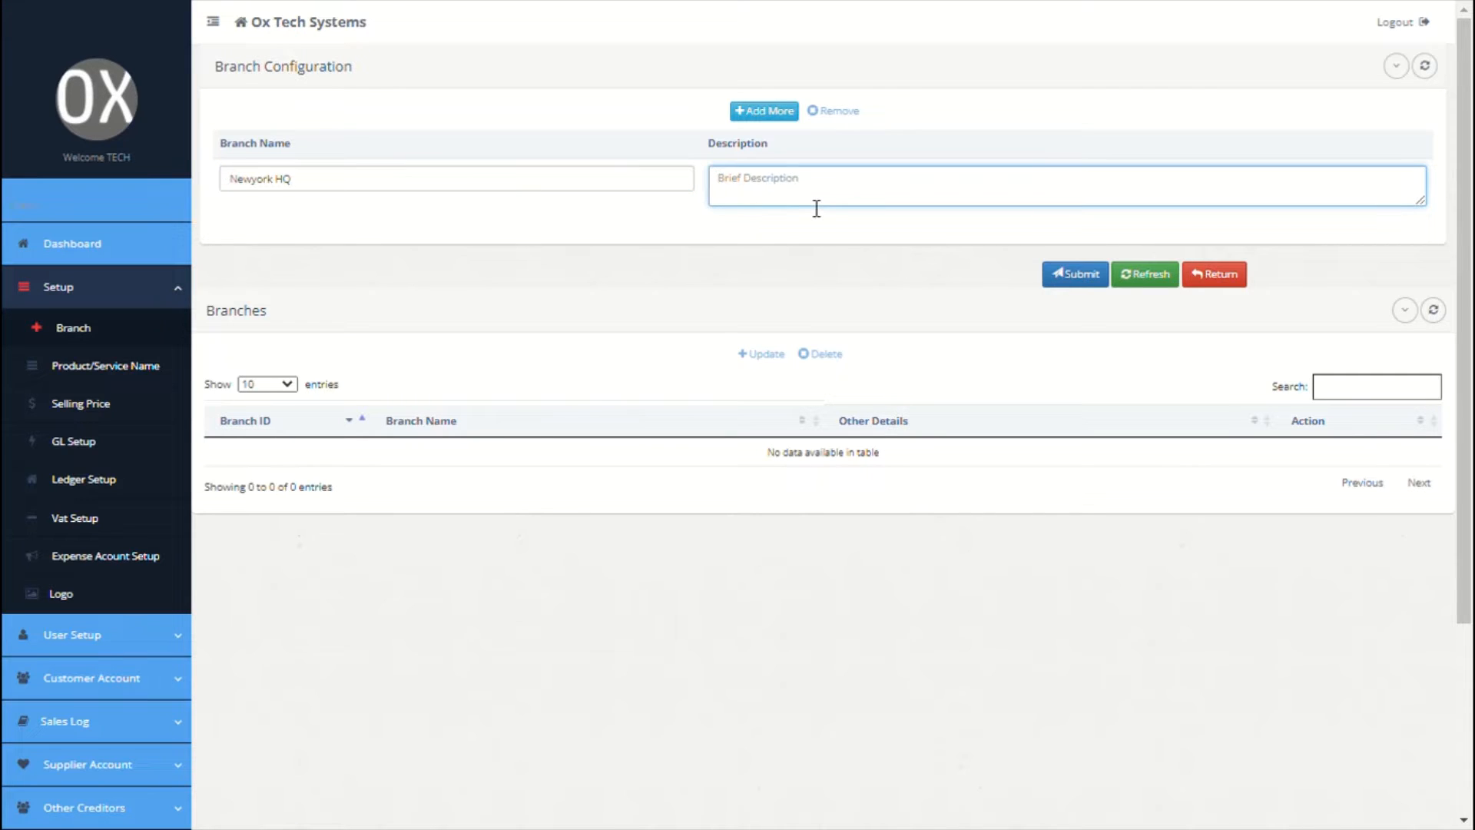
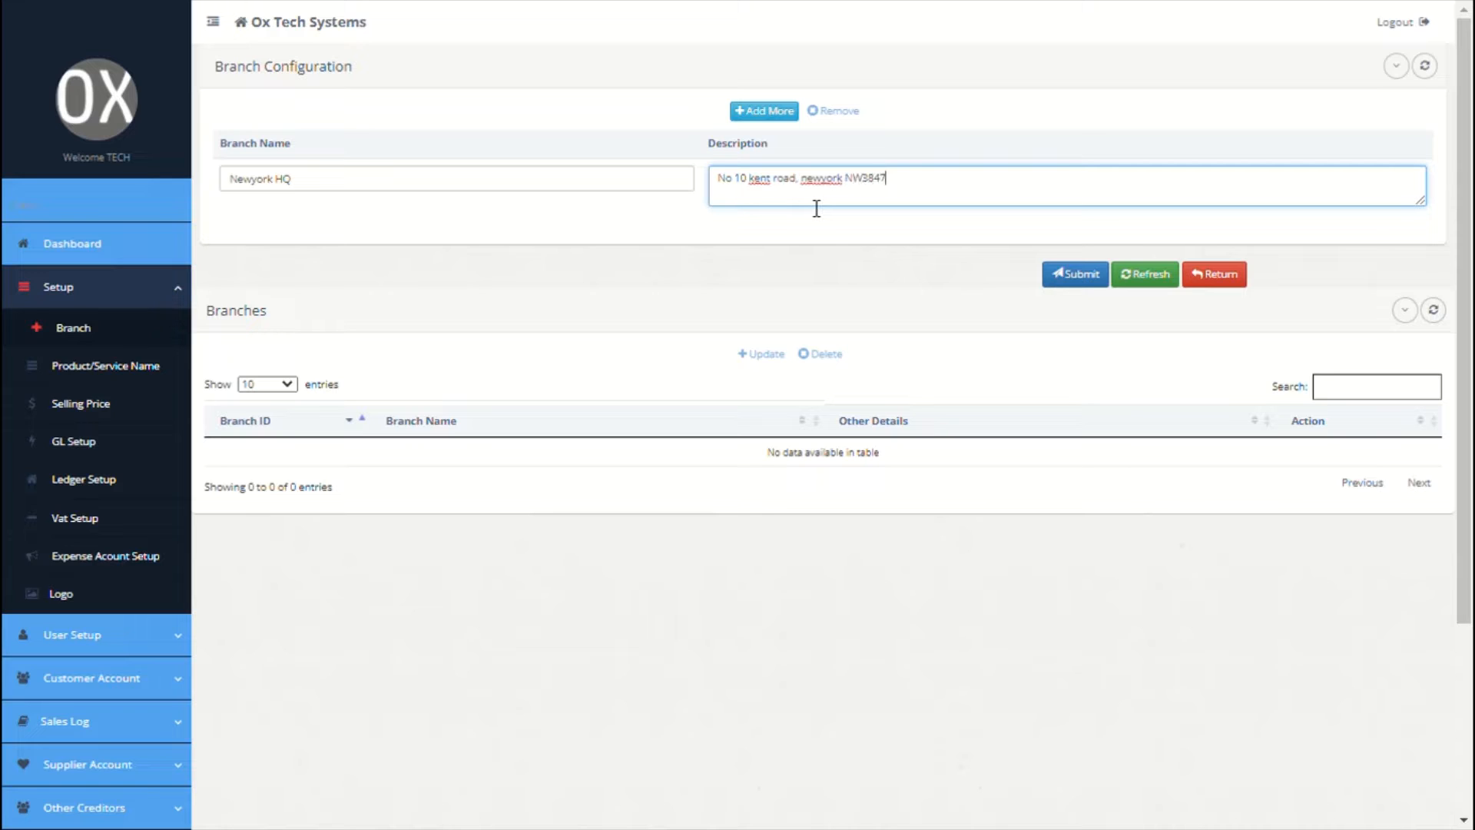
{"action": "left_click", "coordinate": [898, 188]}
{"action": "type", "text": "Phone:"}
Step: Add a second branch named France and begin its address description
{"action": "left_click", "coordinate": [768, 112]}
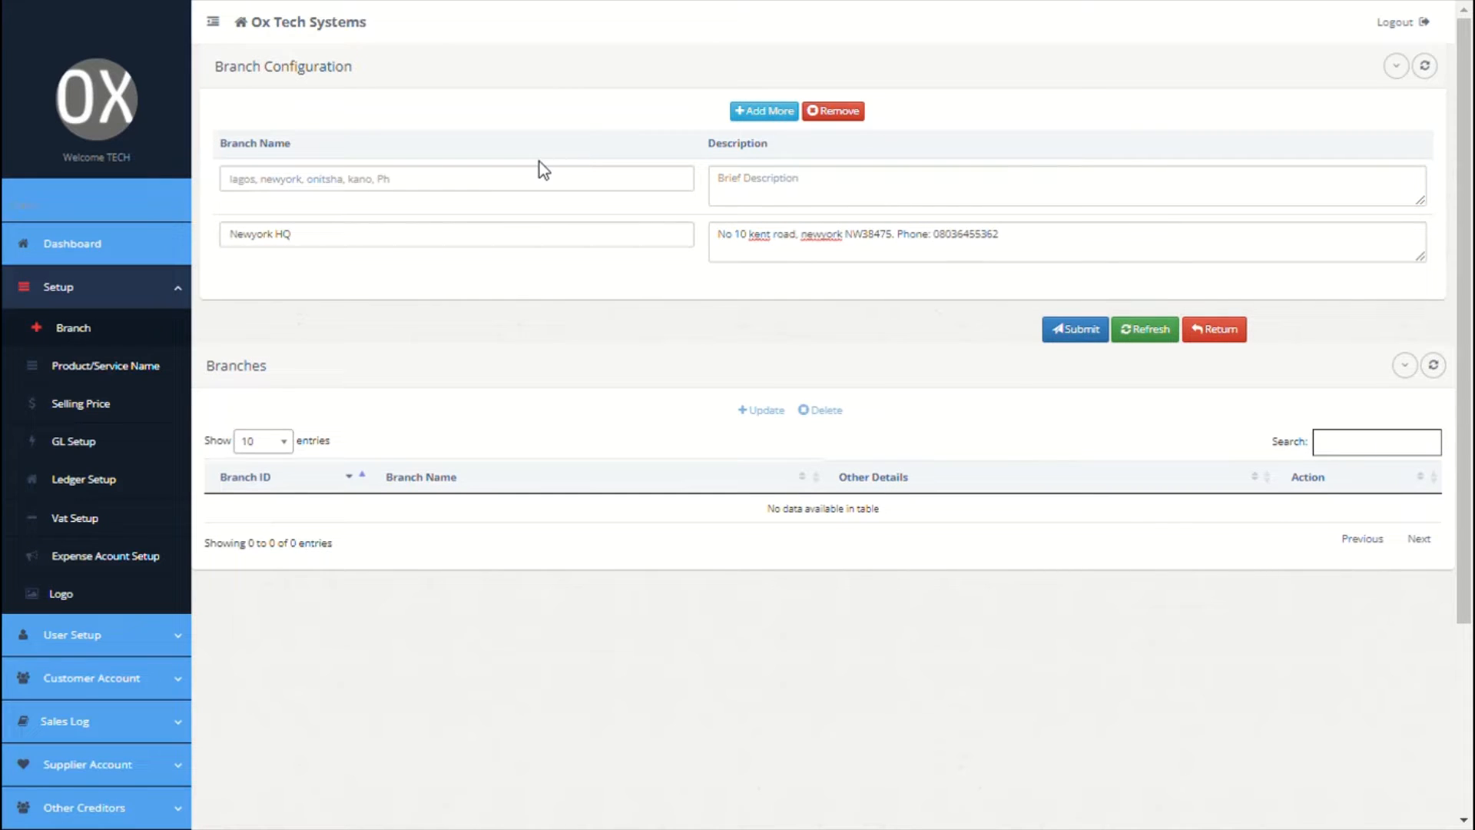
{"action": "left_click", "coordinate": [544, 189]}
{"action": "type", "text": "Fra"}
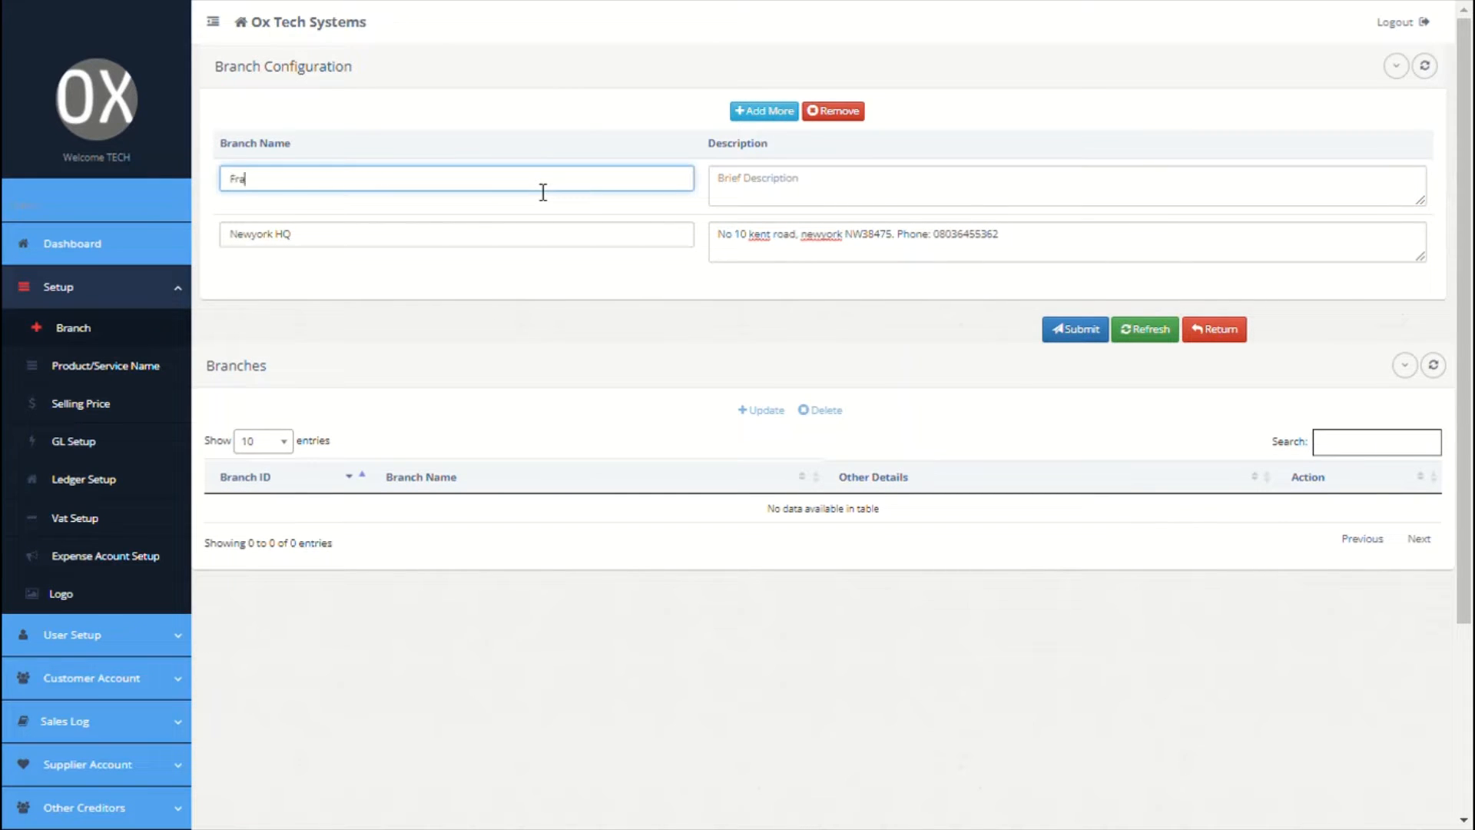
{"action": "type", "text": "nce"}
{"action": "left_click", "coordinate": [766, 205]}
{"action": "type", "text": "10 france r"}
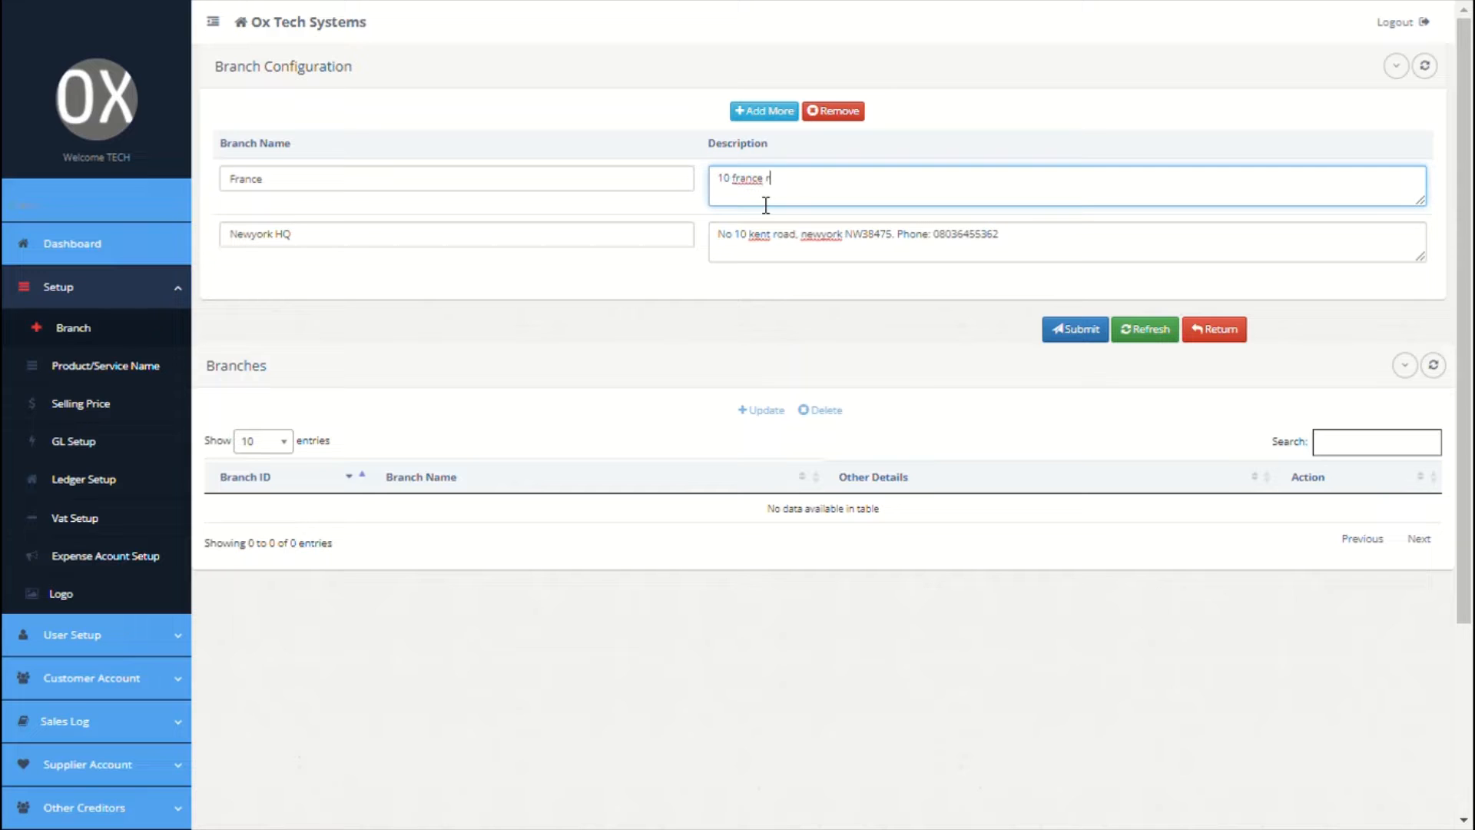
Step: Finish the France branch address and enter Website Design as the first product
{"action": "type", "text": "oad, france"}
{"action": "left_click", "coordinate": [154, 364]}
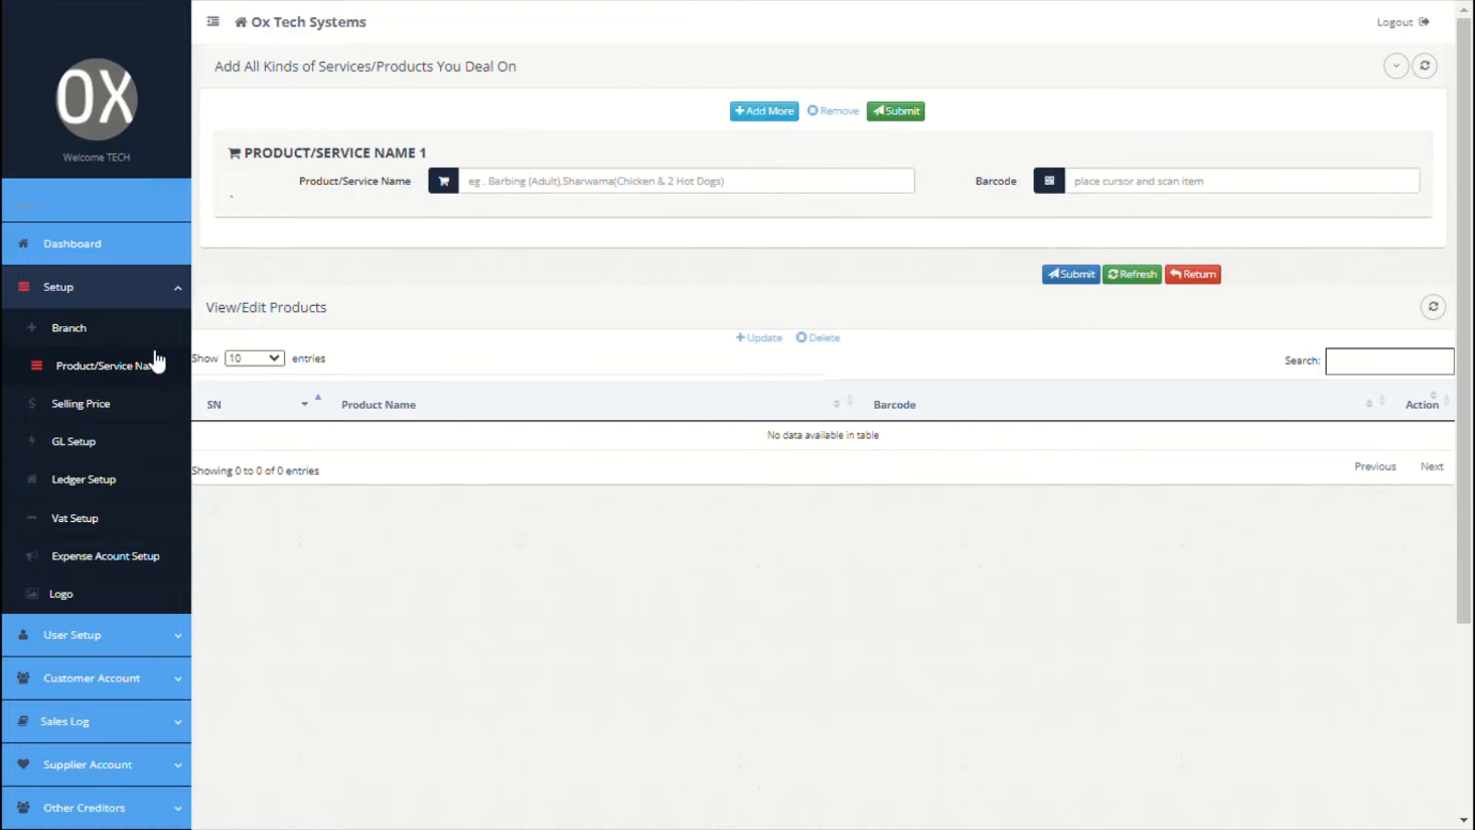
{"action": "left_click", "coordinate": [553, 197]}
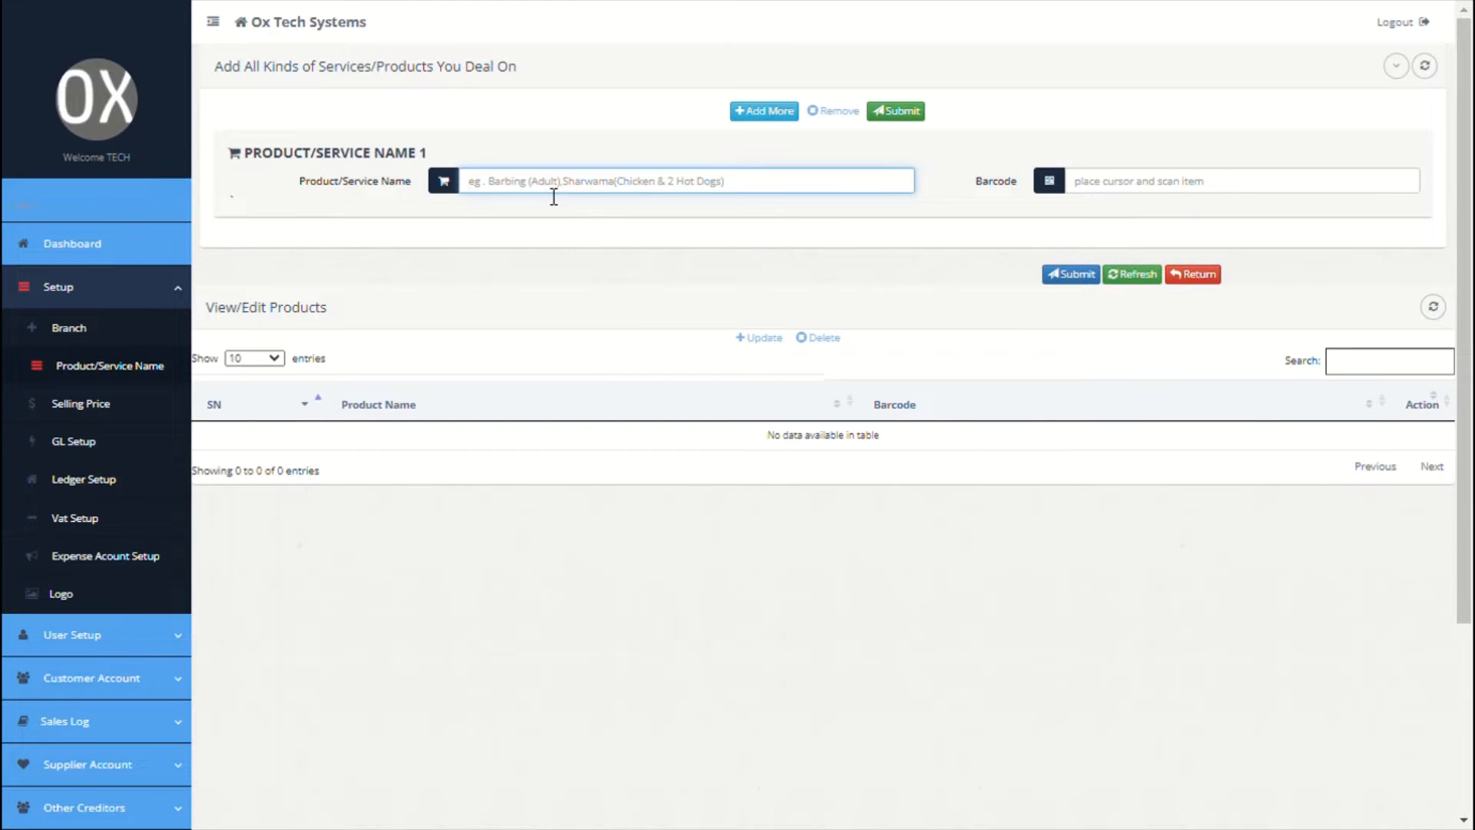
{"action": "type", "text": "webs"}
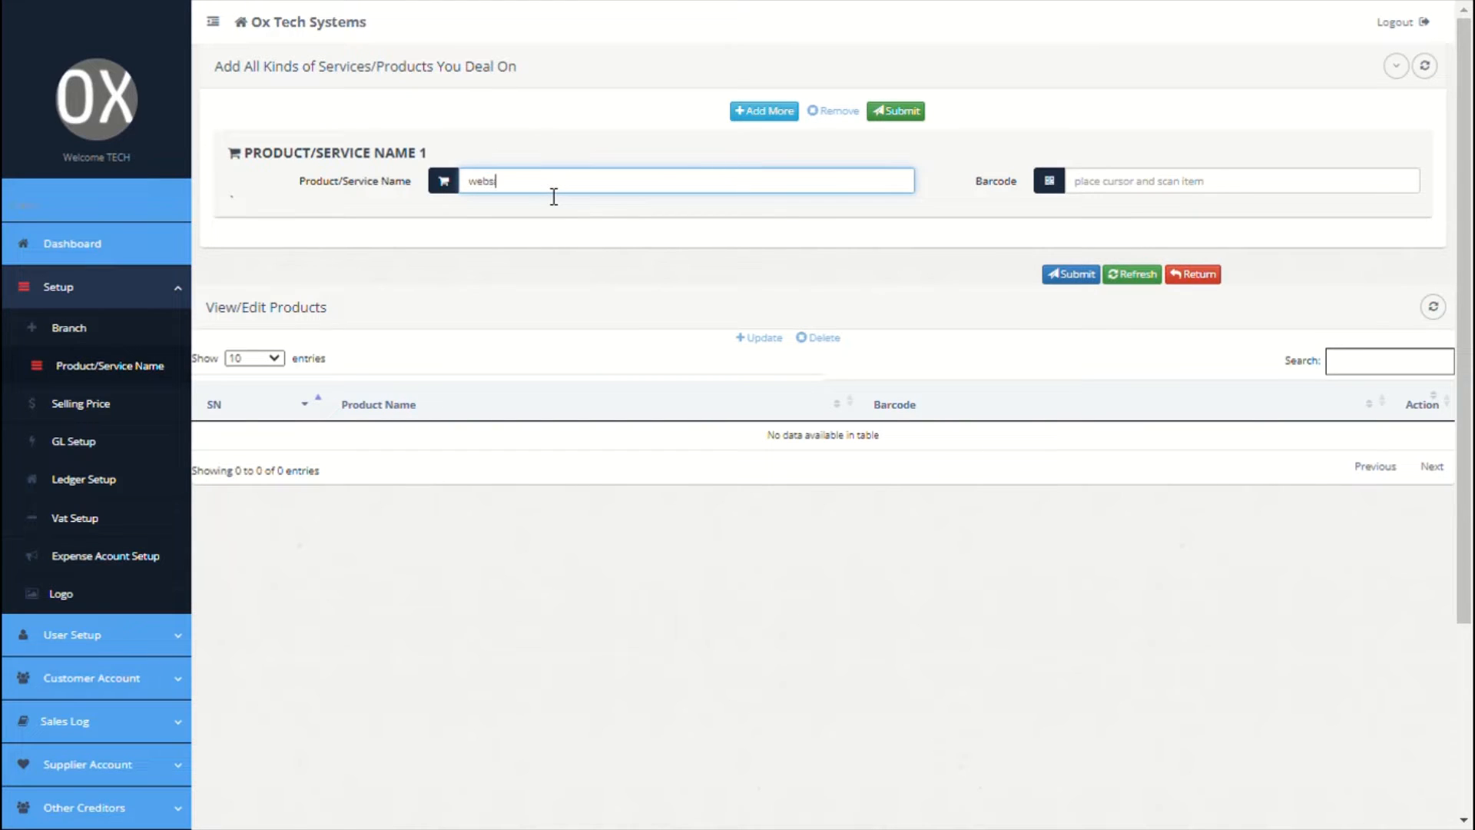
{"action": "type", "text": "ite design"}
Step: Add Sharwama With Chicken Sausage as a second product and tick its row
{"action": "left_click", "coordinate": [791, 115]}
{"action": "left_click", "coordinate": [668, 191]}
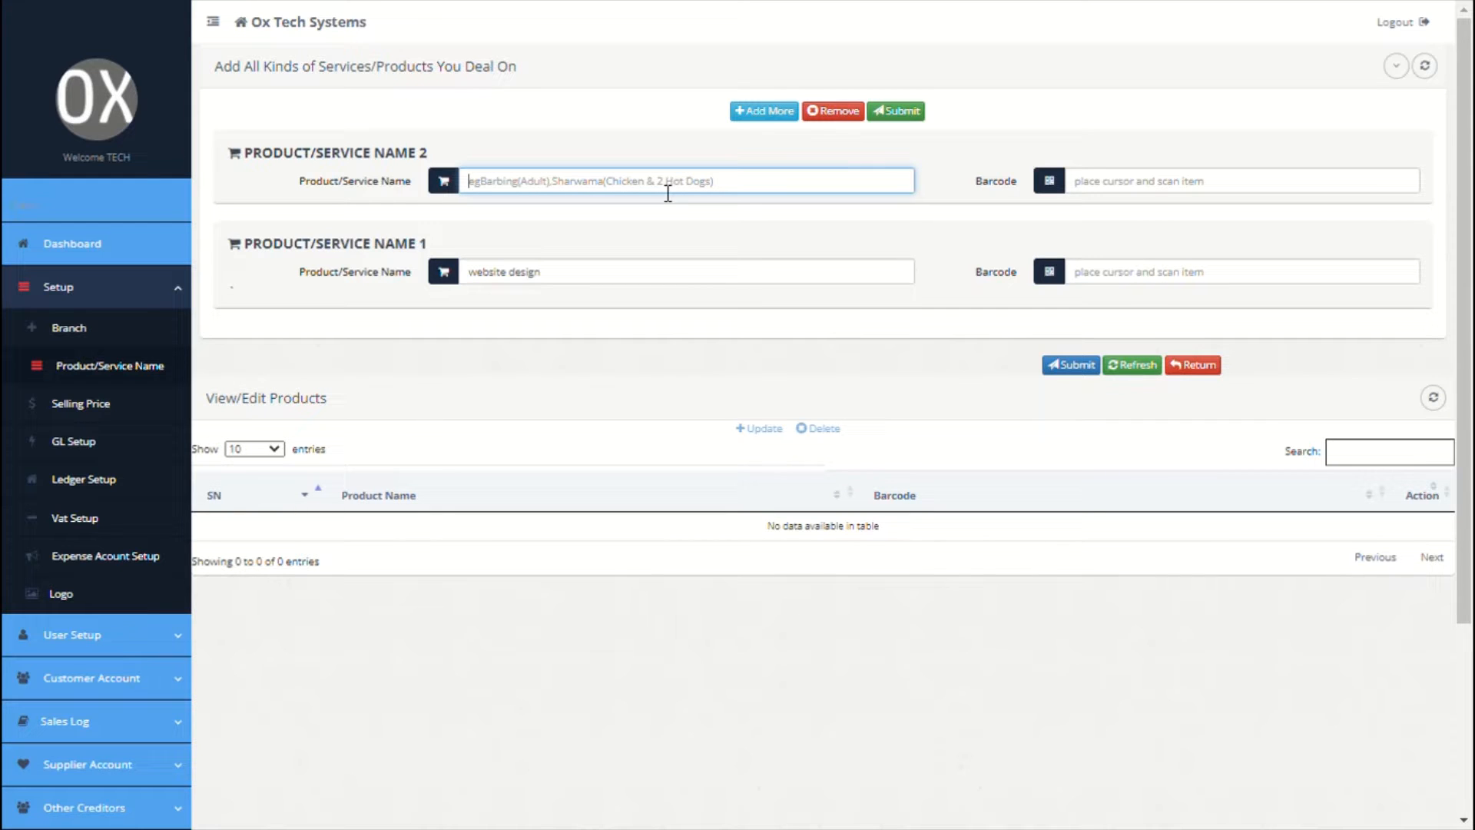
{"action": "type", "text": "sh"}
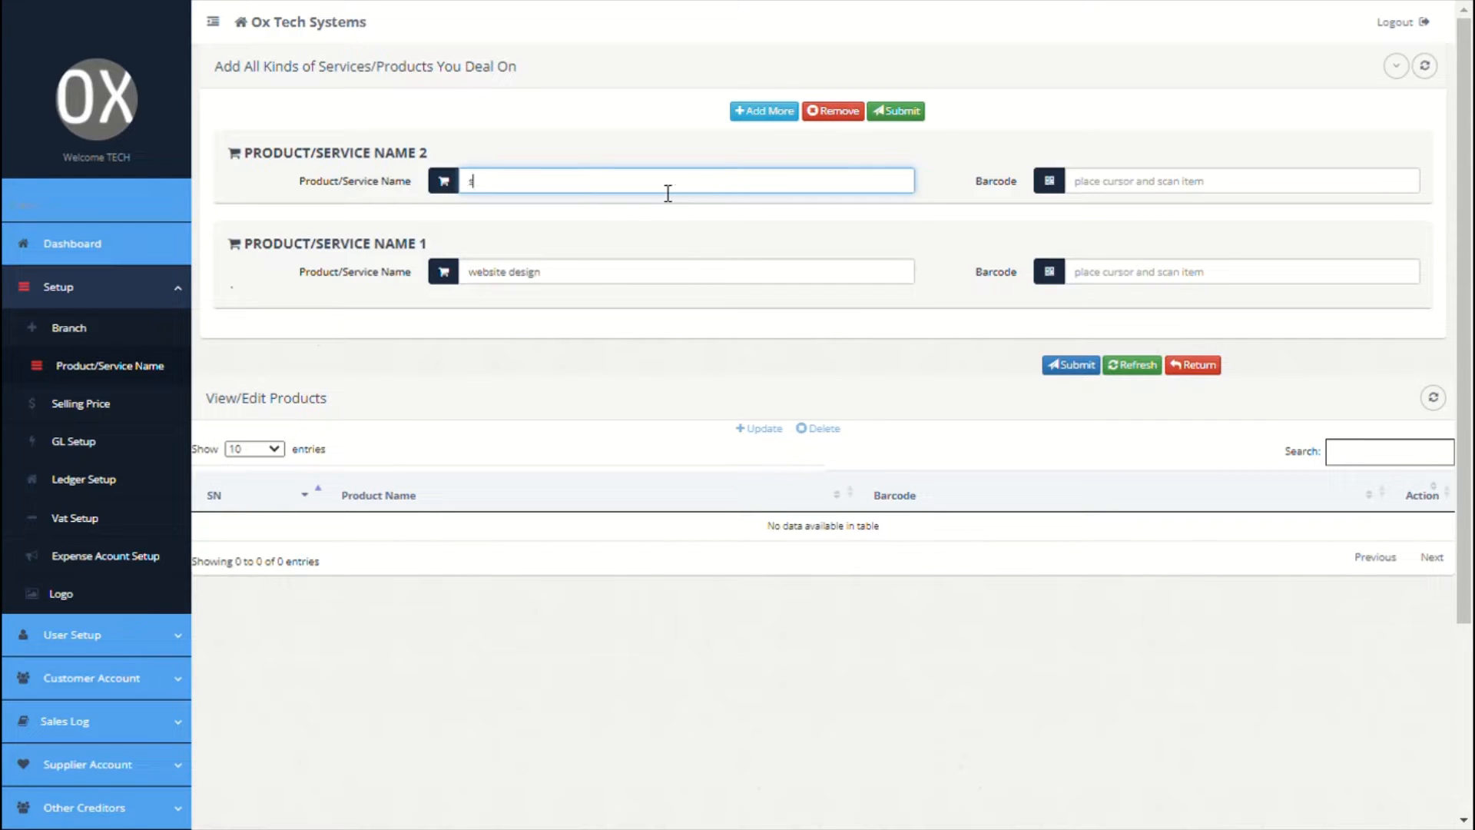
{"action": "type", "text": "arwama with chicken"}
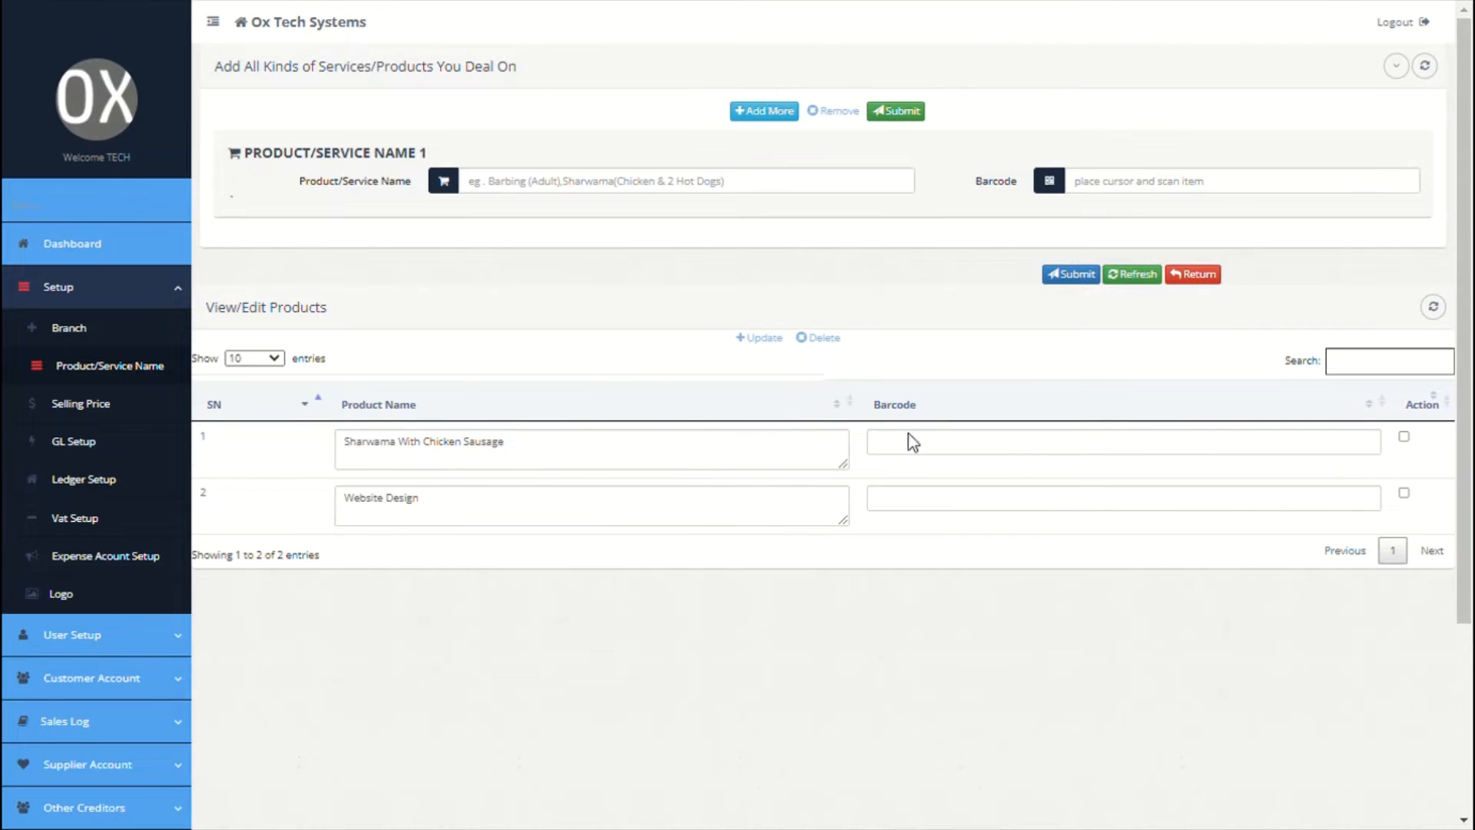
{"action": "left_click", "coordinate": [1405, 437]}
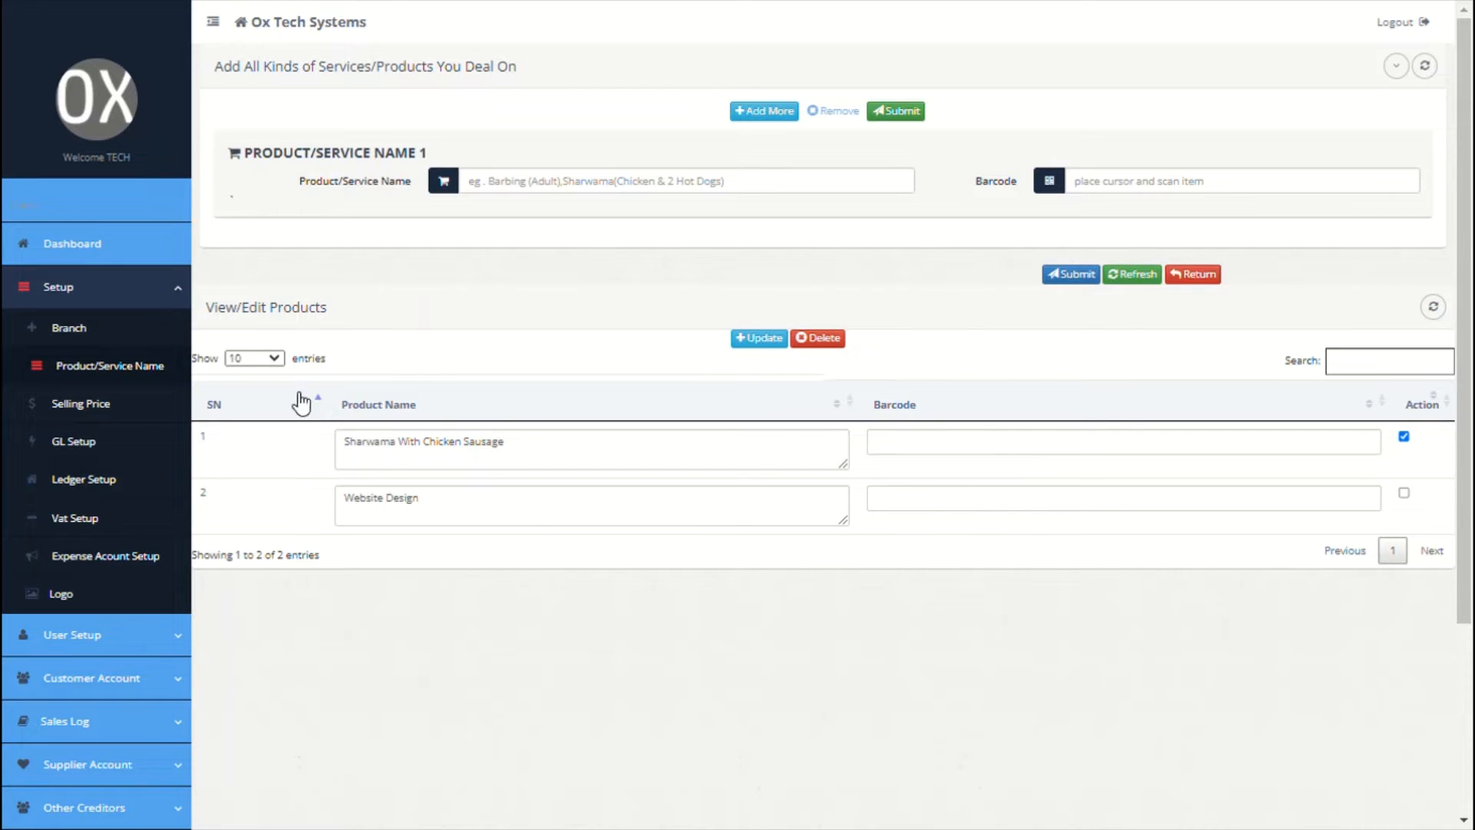
Step: Submit Newyork HQ selling prices of 5000 for Website Design and 100 for Sharwama
{"action": "left_click", "coordinate": [123, 406]}
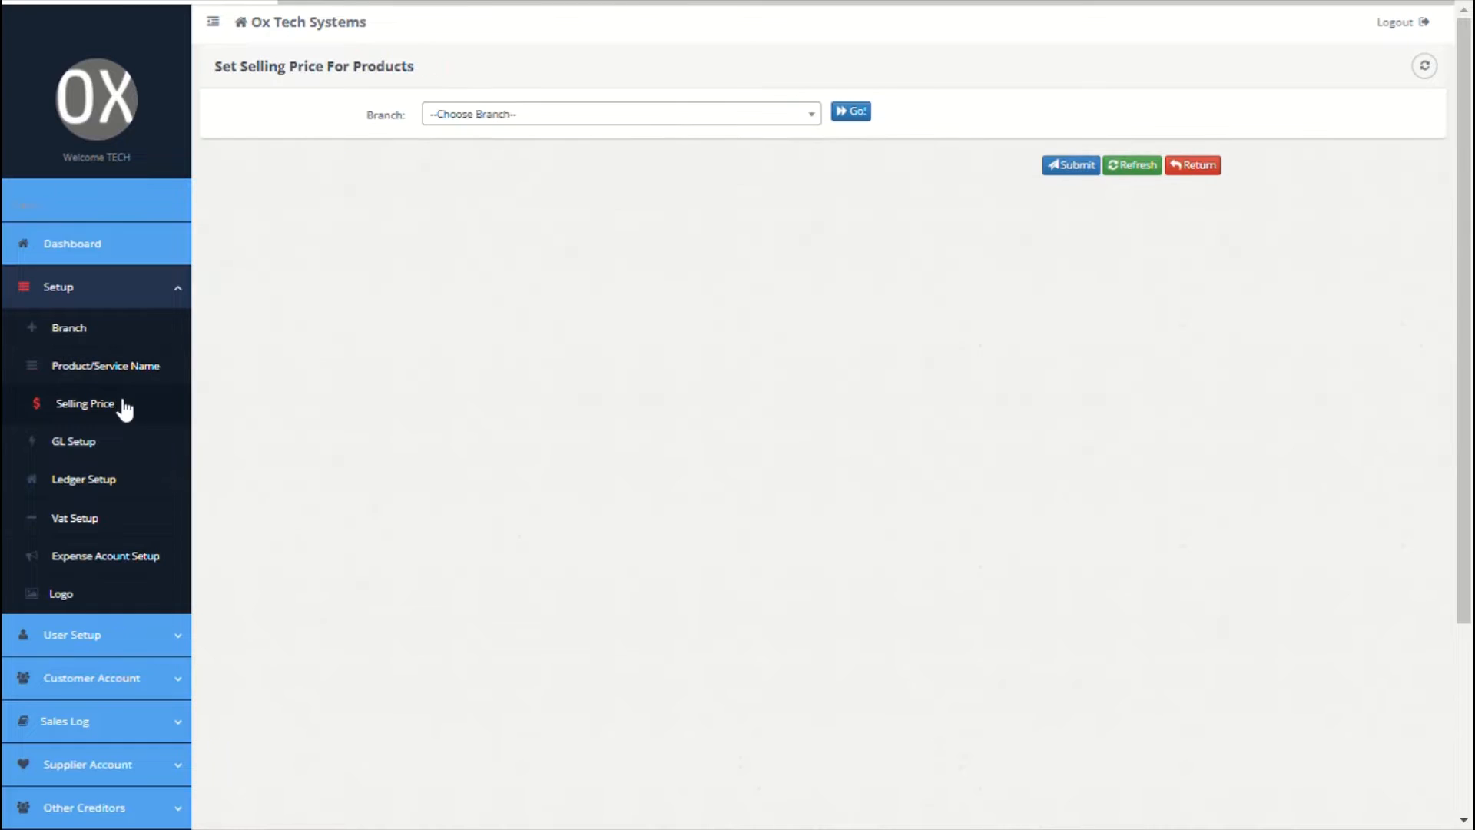
{"action": "left_click", "coordinate": [653, 117]}
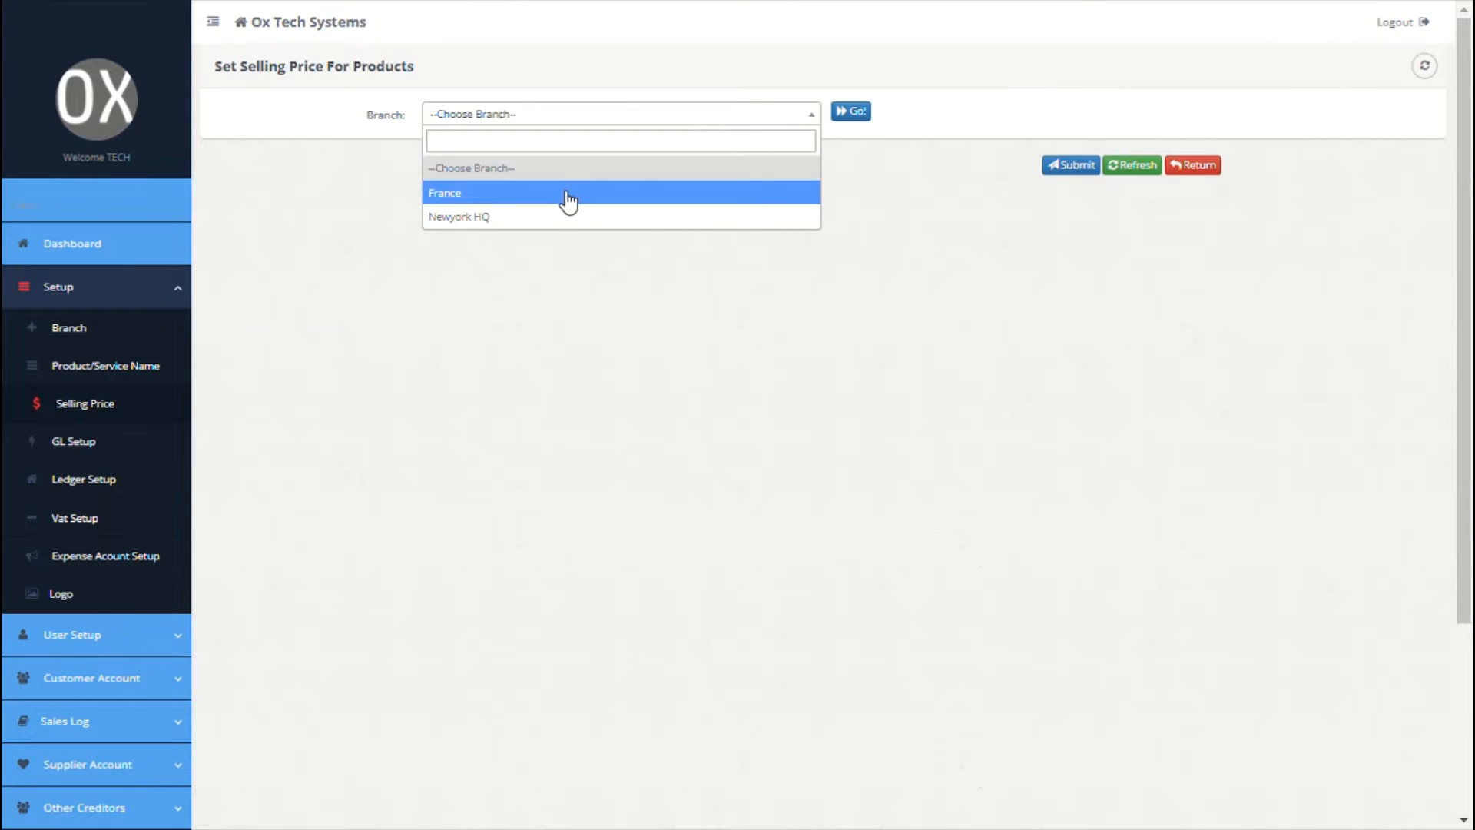
{"action": "left_click", "coordinate": [543, 218]}
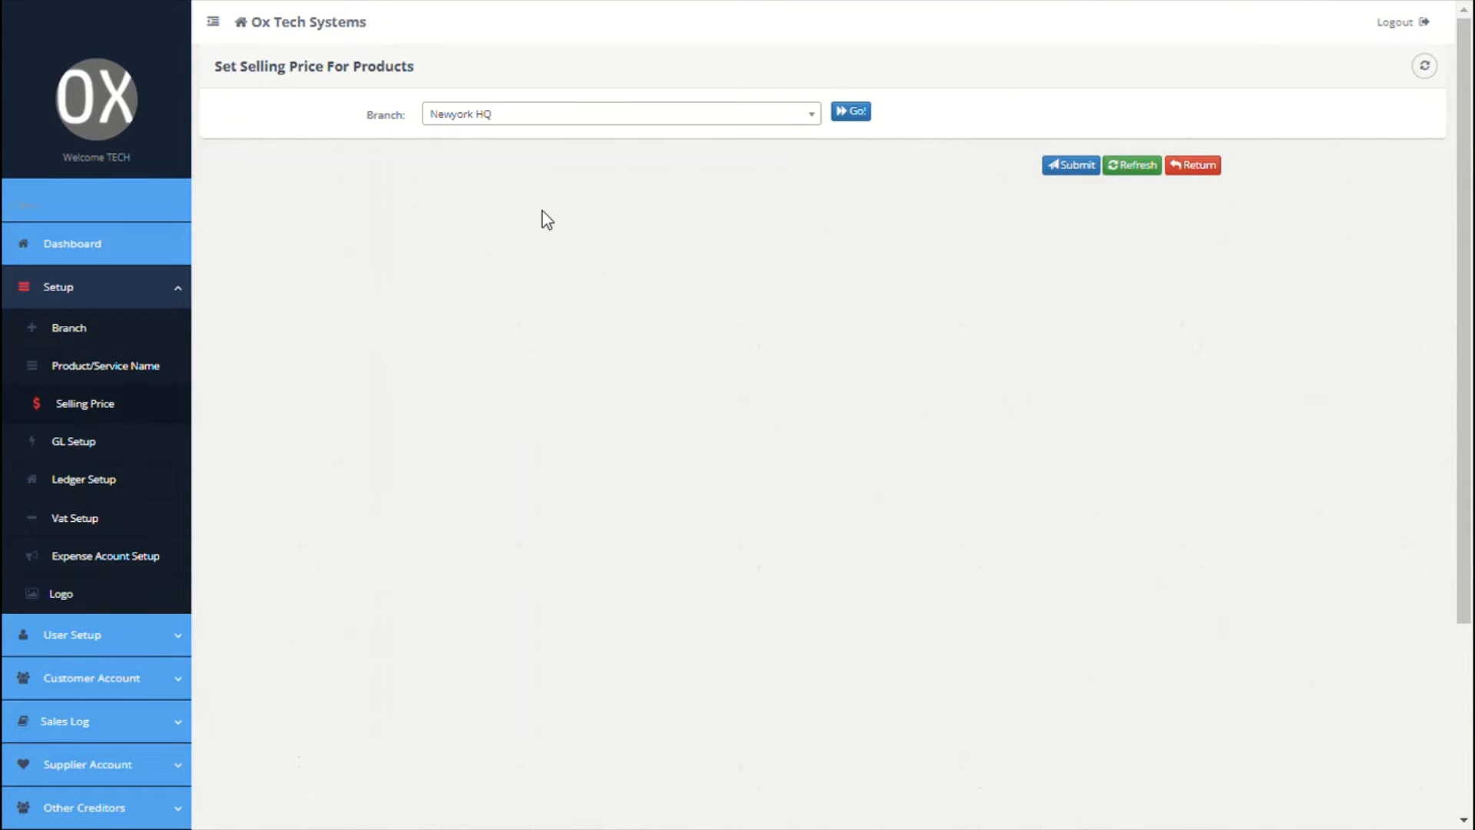
{"action": "left_click", "coordinate": [851, 119]}
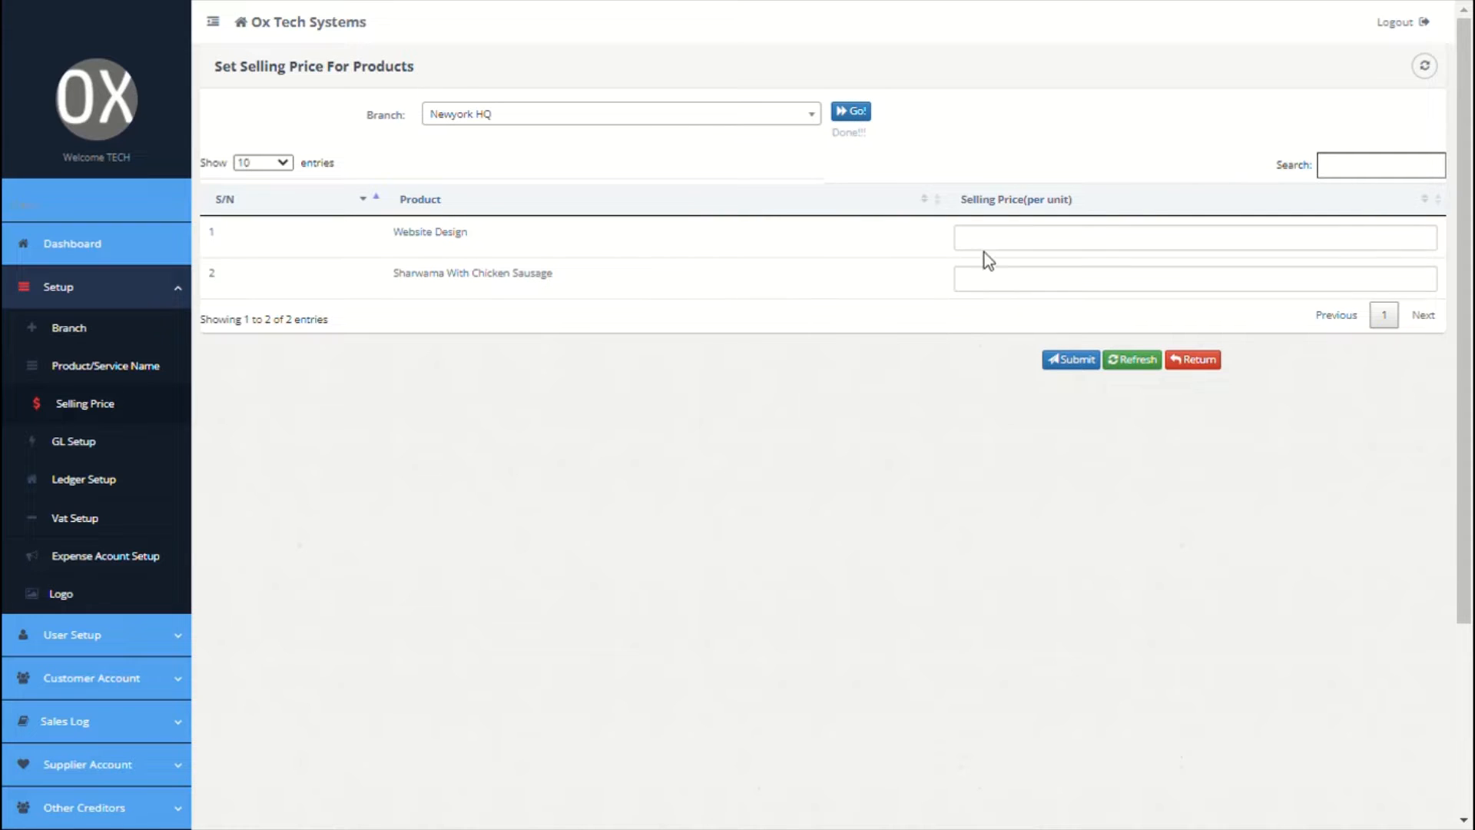
{"action": "left_click", "coordinate": [992, 245]}
{"action": "type", "text": "5000"}
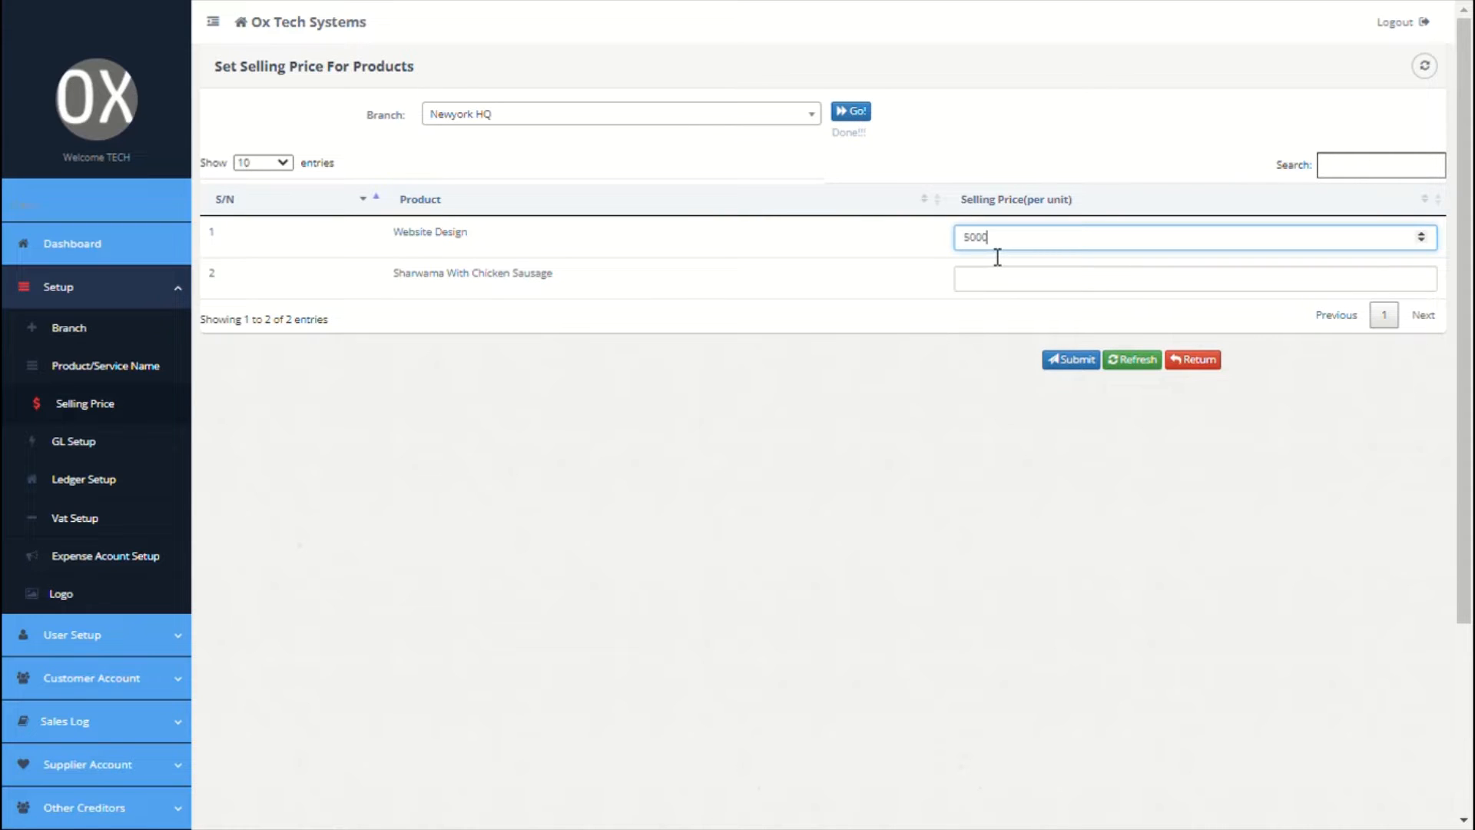
{"action": "left_click", "coordinate": [998, 286]}
{"action": "type", "text": "100"}
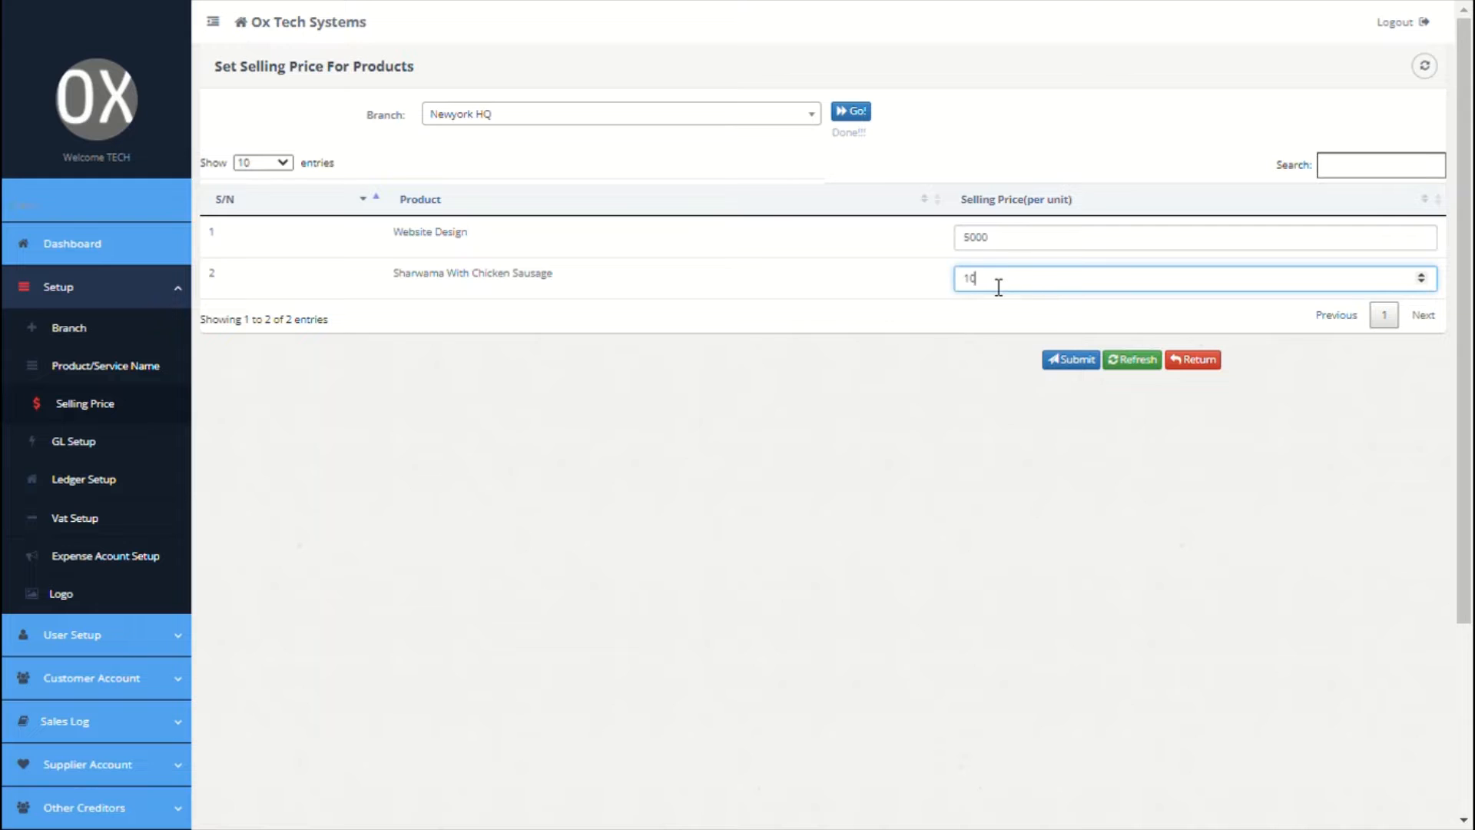
{"action": "left_click", "coordinate": [1090, 359]}
{"action": "left_click", "coordinate": [1059, 400]}
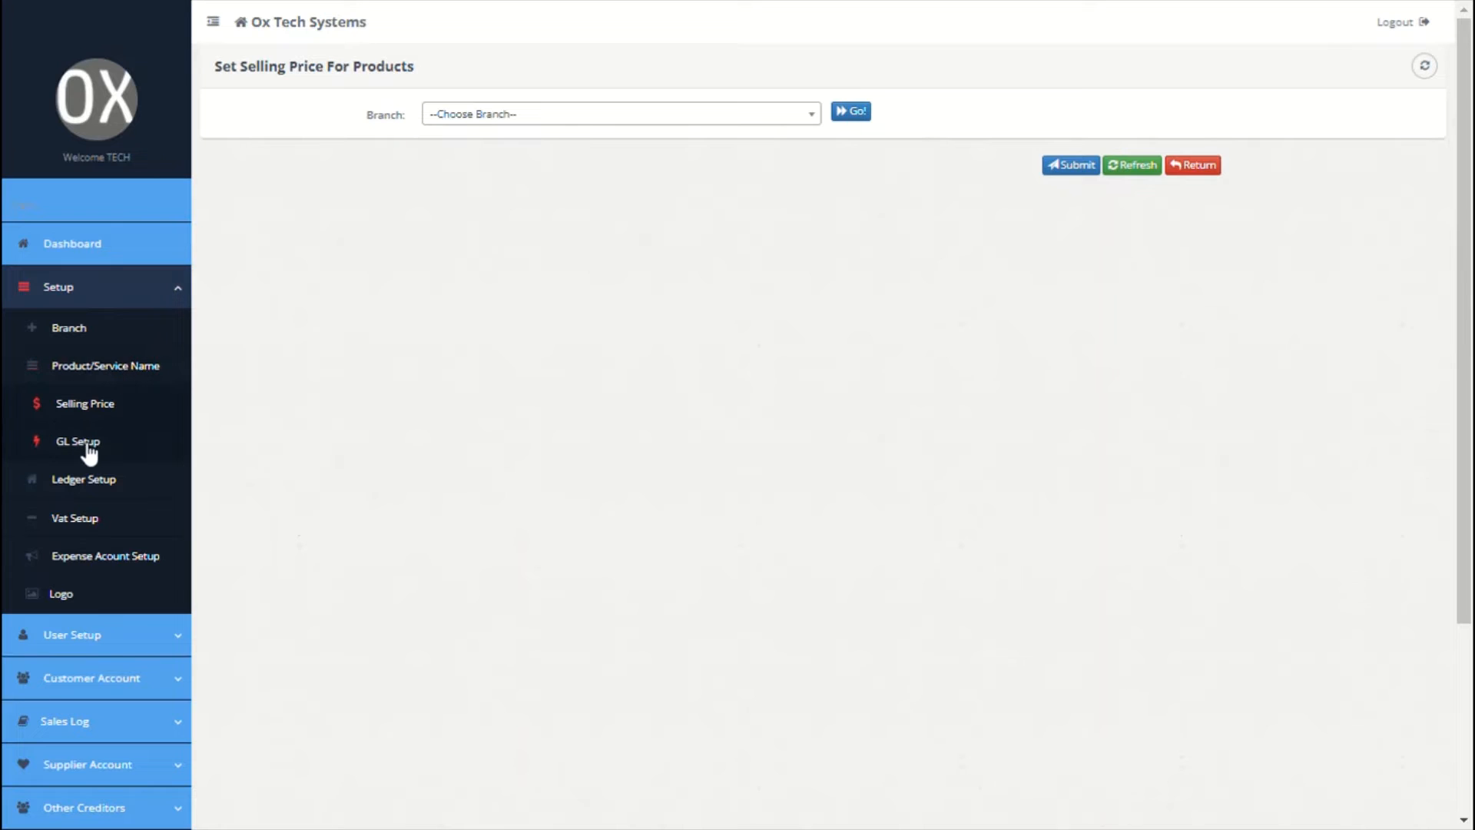
{"action": "left_click", "coordinate": [87, 452]}
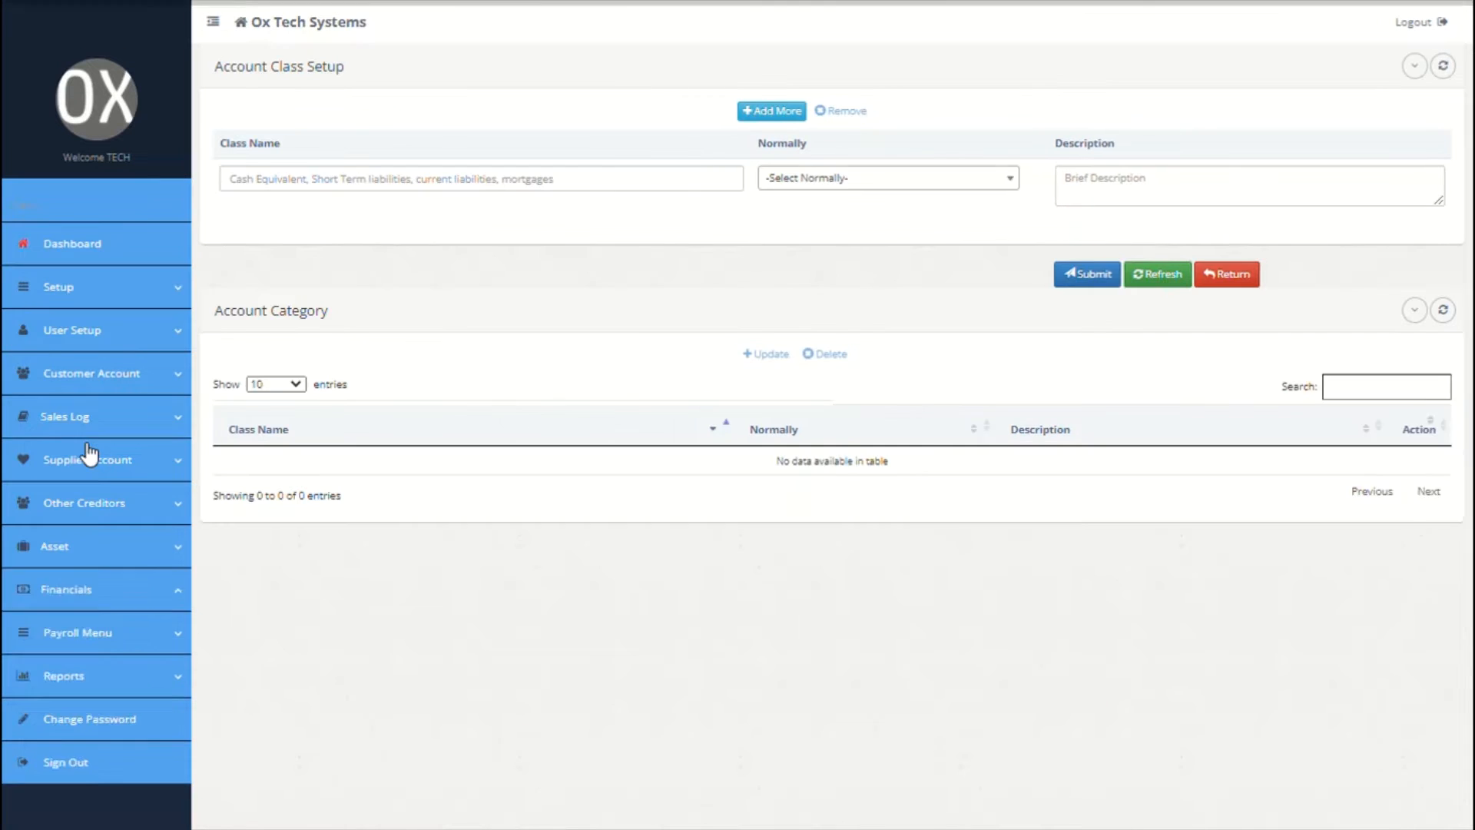
Step: Create a Cash account class with a normal debit balance
{"action": "left_click", "coordinate": [518, 195]}
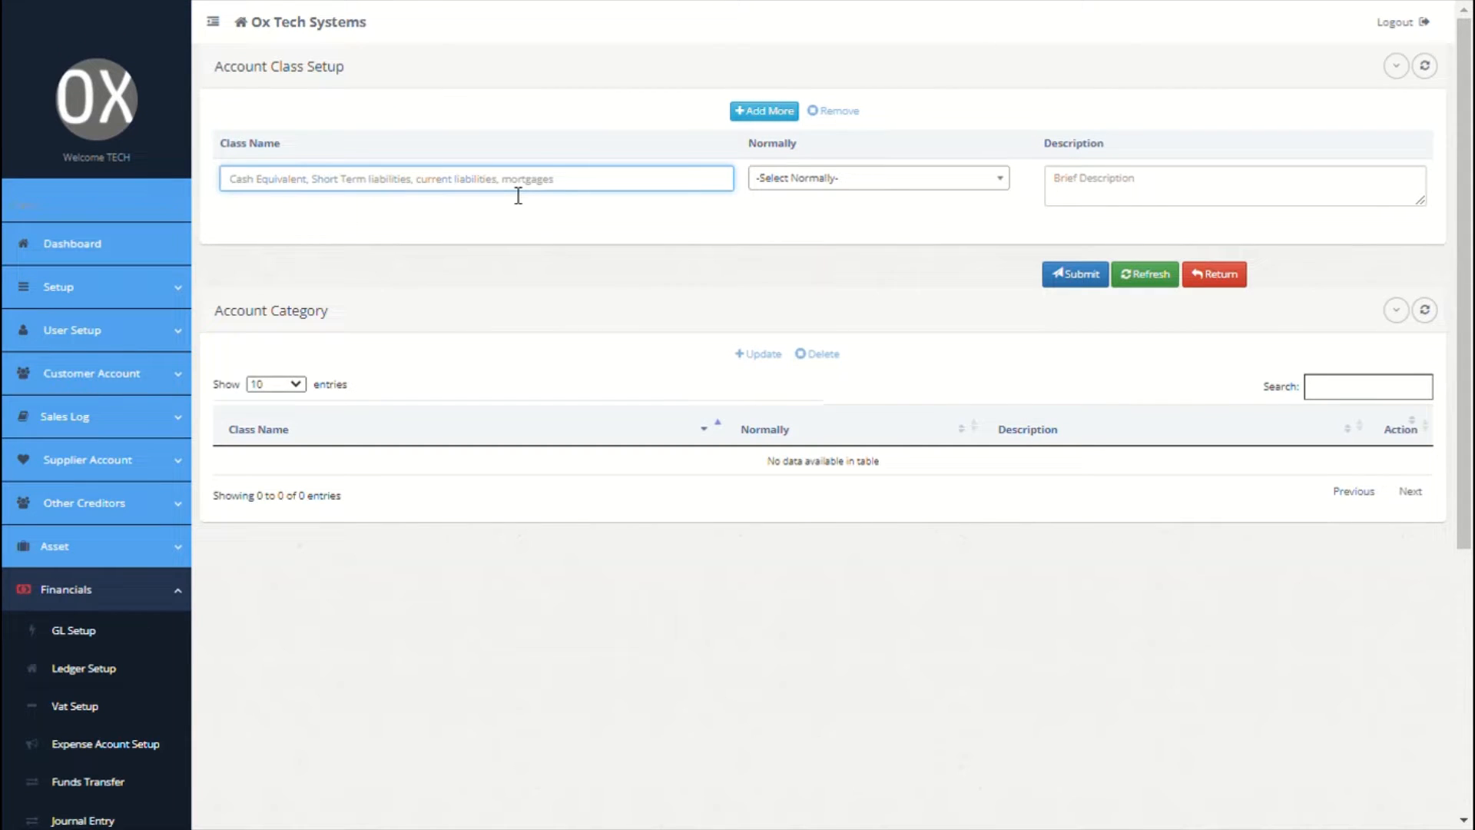
{"action": "type", "text": "Cash"}
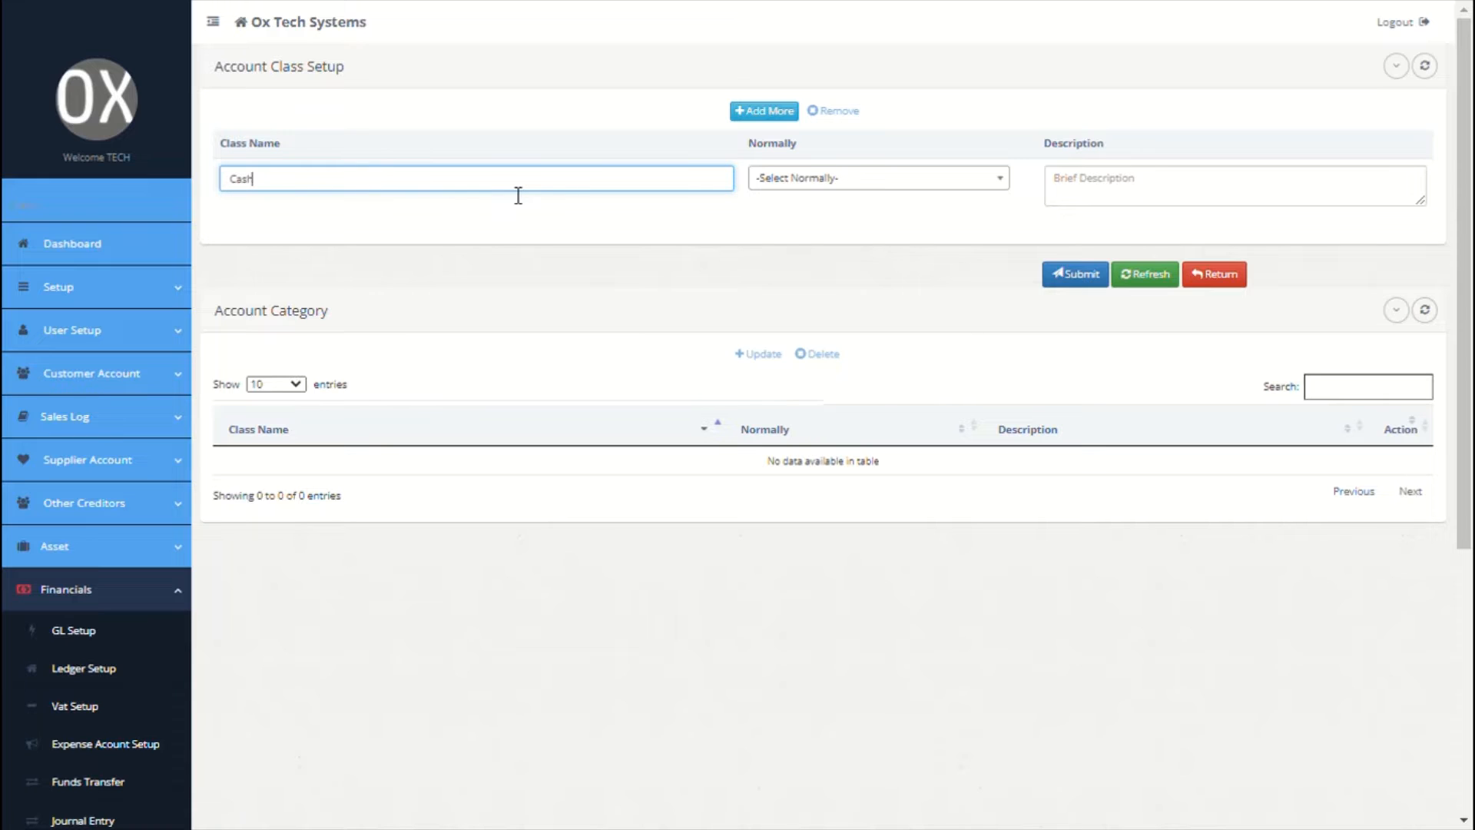
{"action": "left_click", "coordinate": [868, 180]}
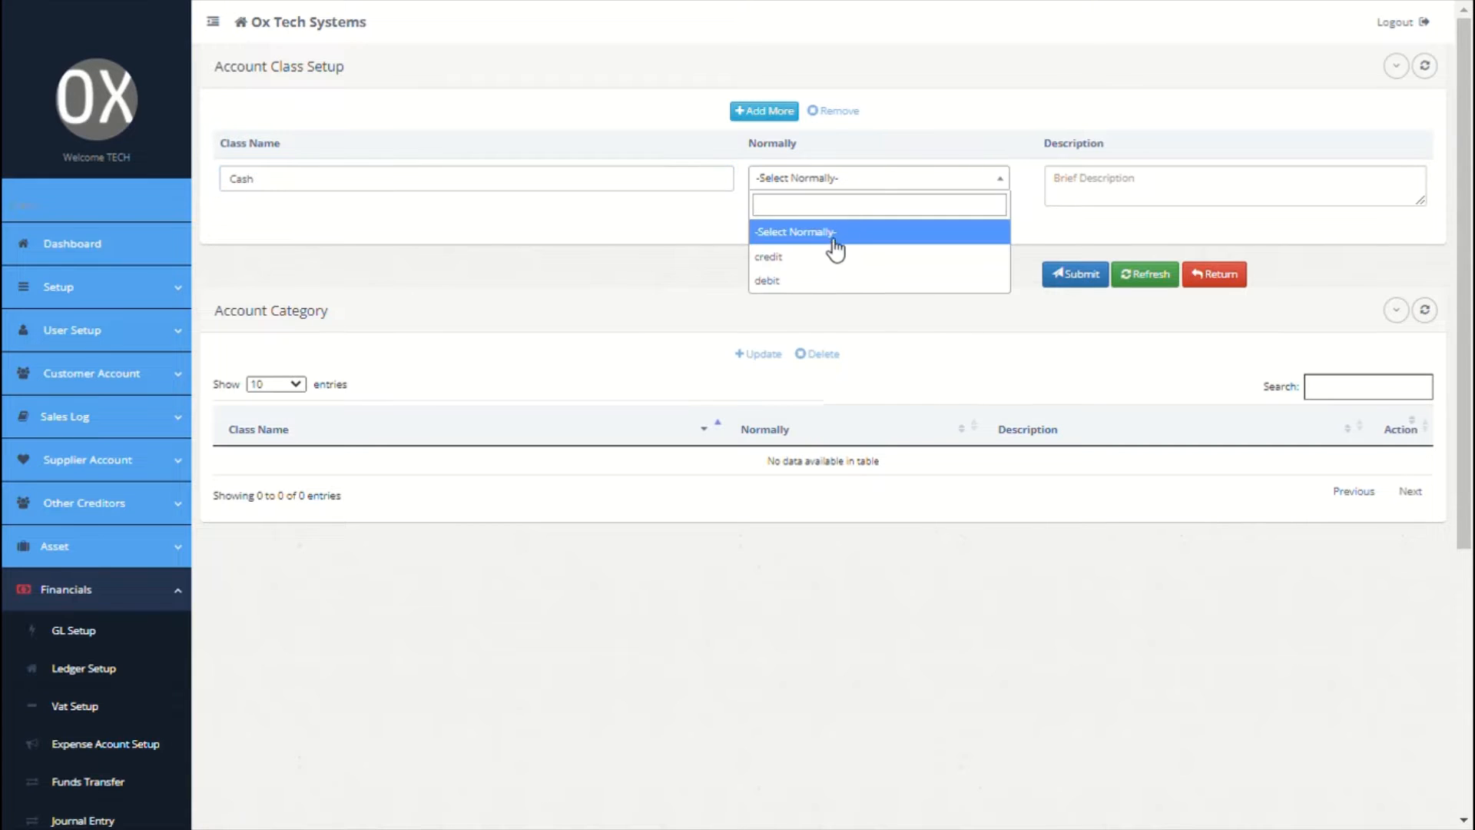
{"action": "left_click", "coordinate": [830, 281]}
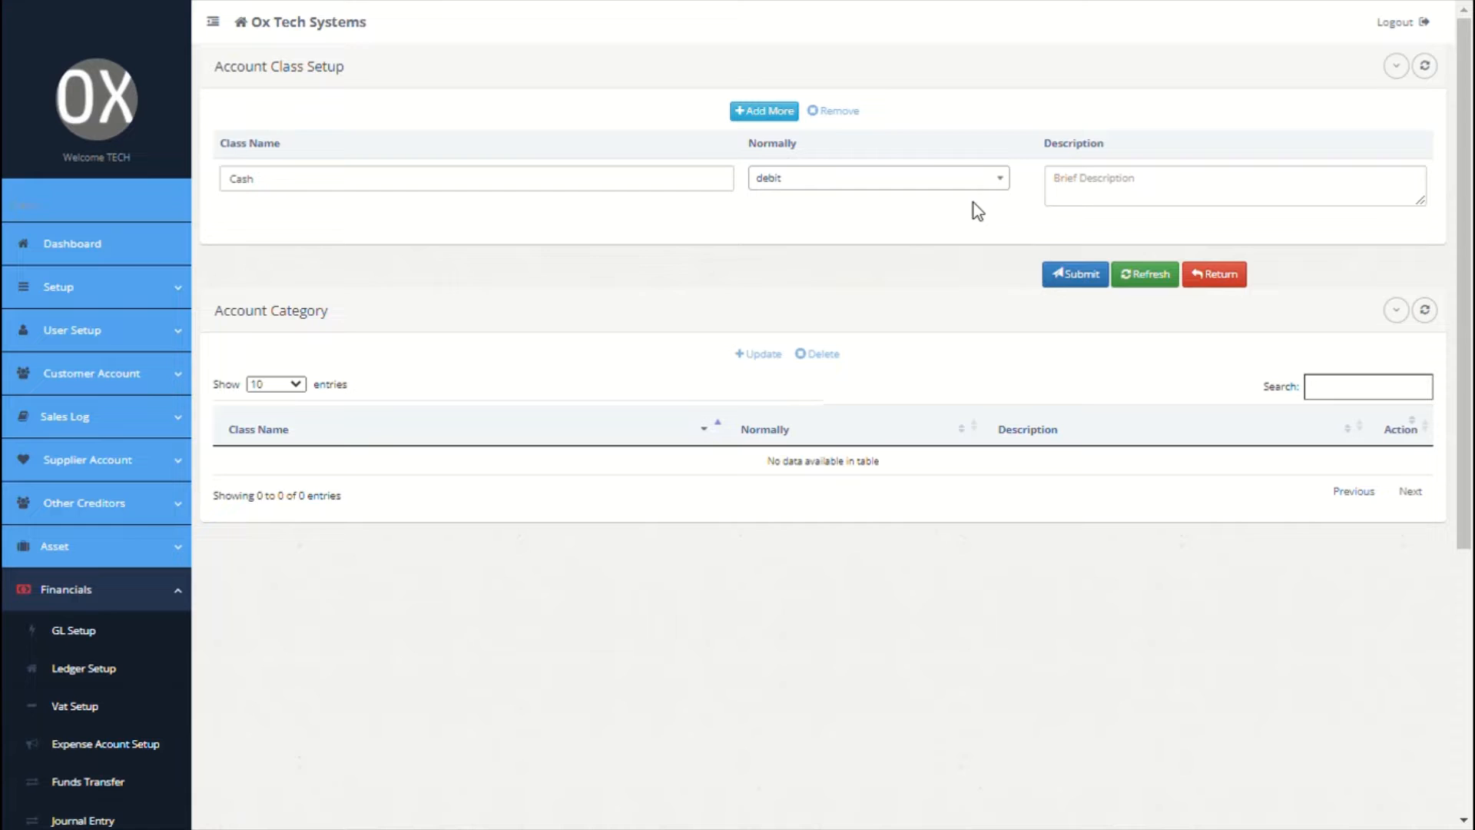
{"action": "left_click", "coordinate": [1097, 185]}
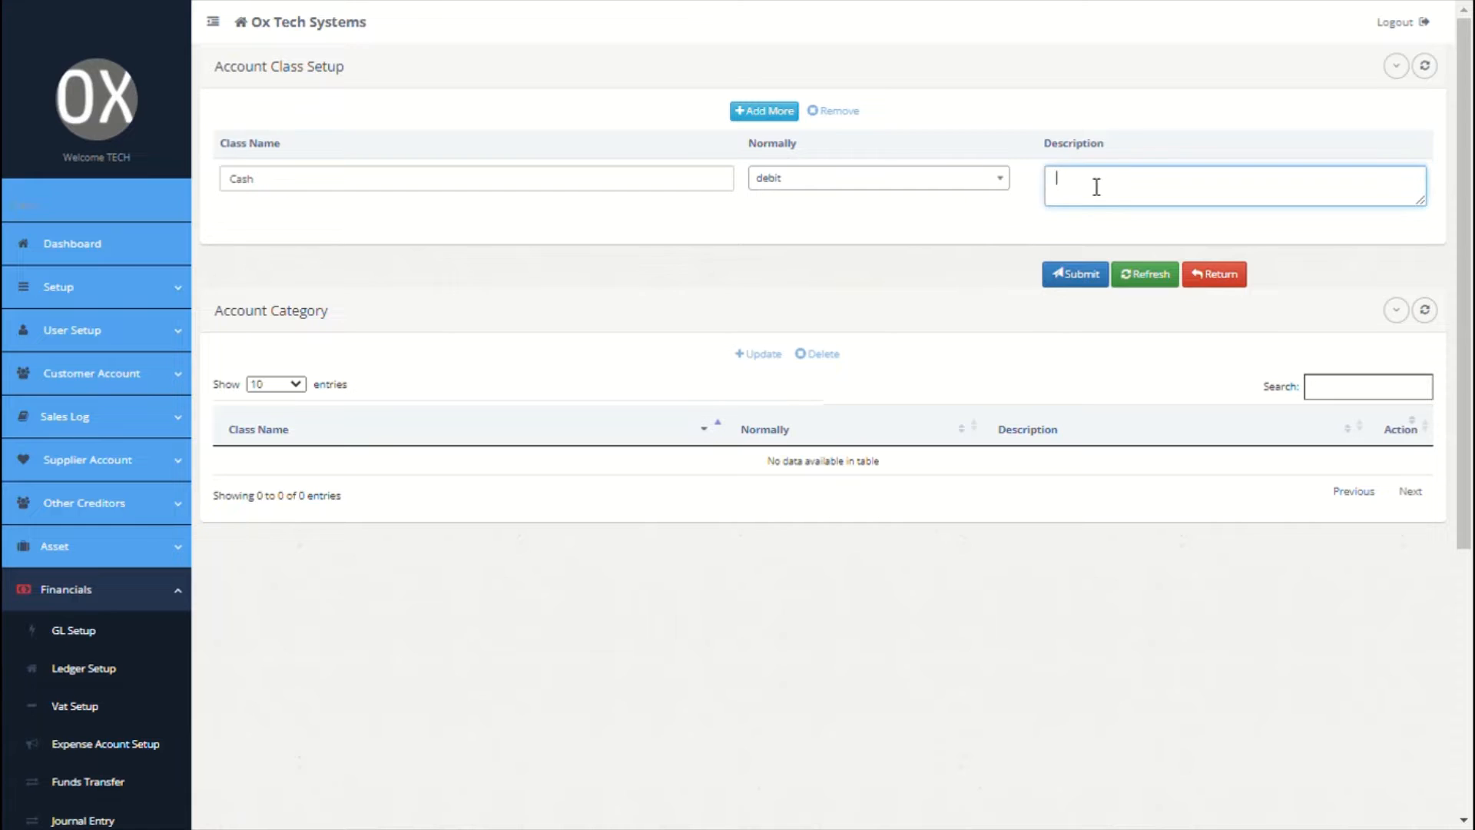
Step: Add a Current Liabilities account class with a normal credit balance
{"action": "left_click", "coordinate": [770, 112]}
{"action": "left_click", "coordinate": [521, 196]}
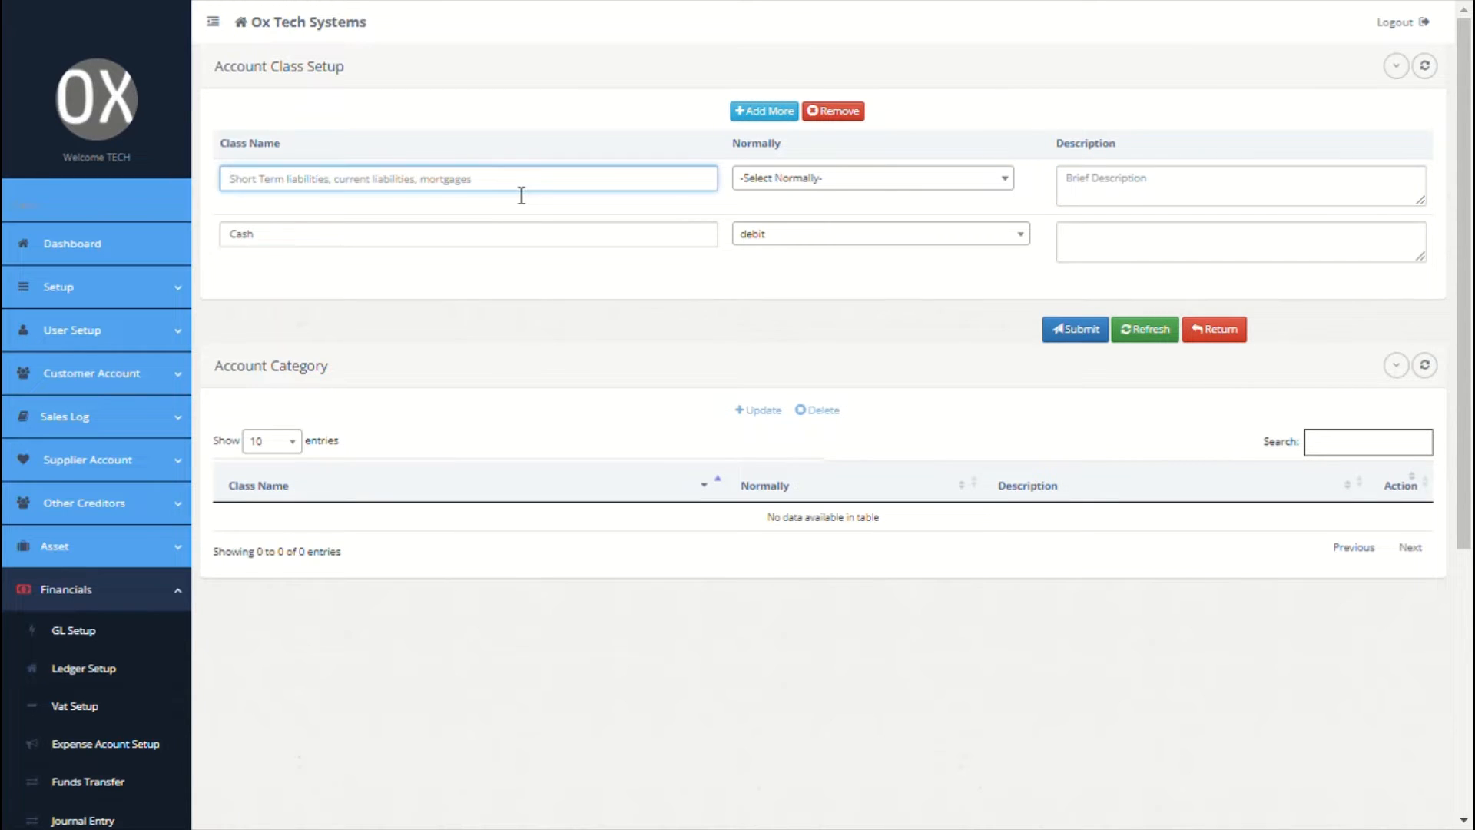
{"action": "type", "text": "curr"}
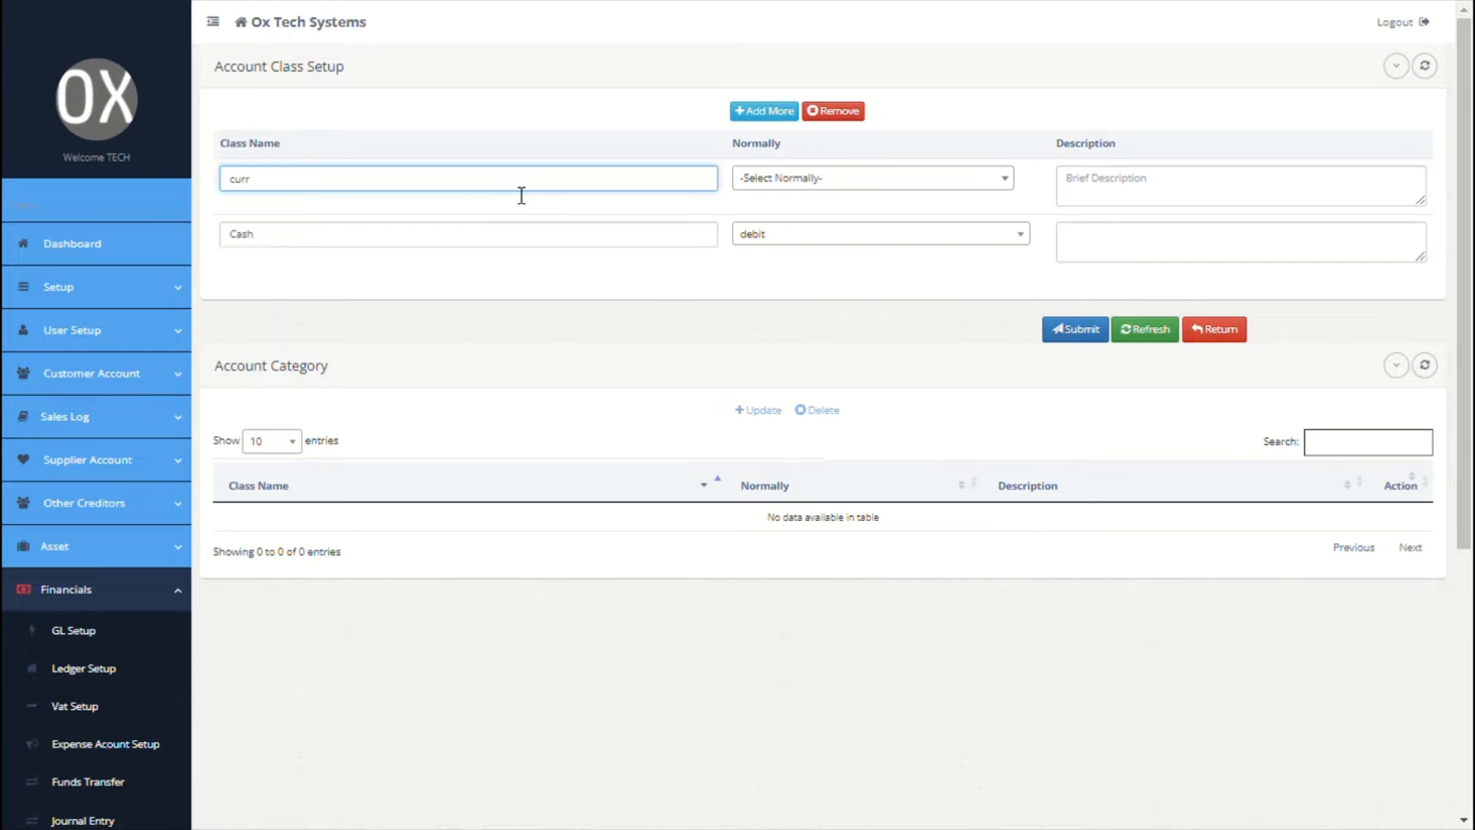
{"action": "type", "text": "ent liabilities"}
{"action": "left_click", "coordinate": [795, 184]}
{"action": "left_click", "coordinate": [801, 258]}
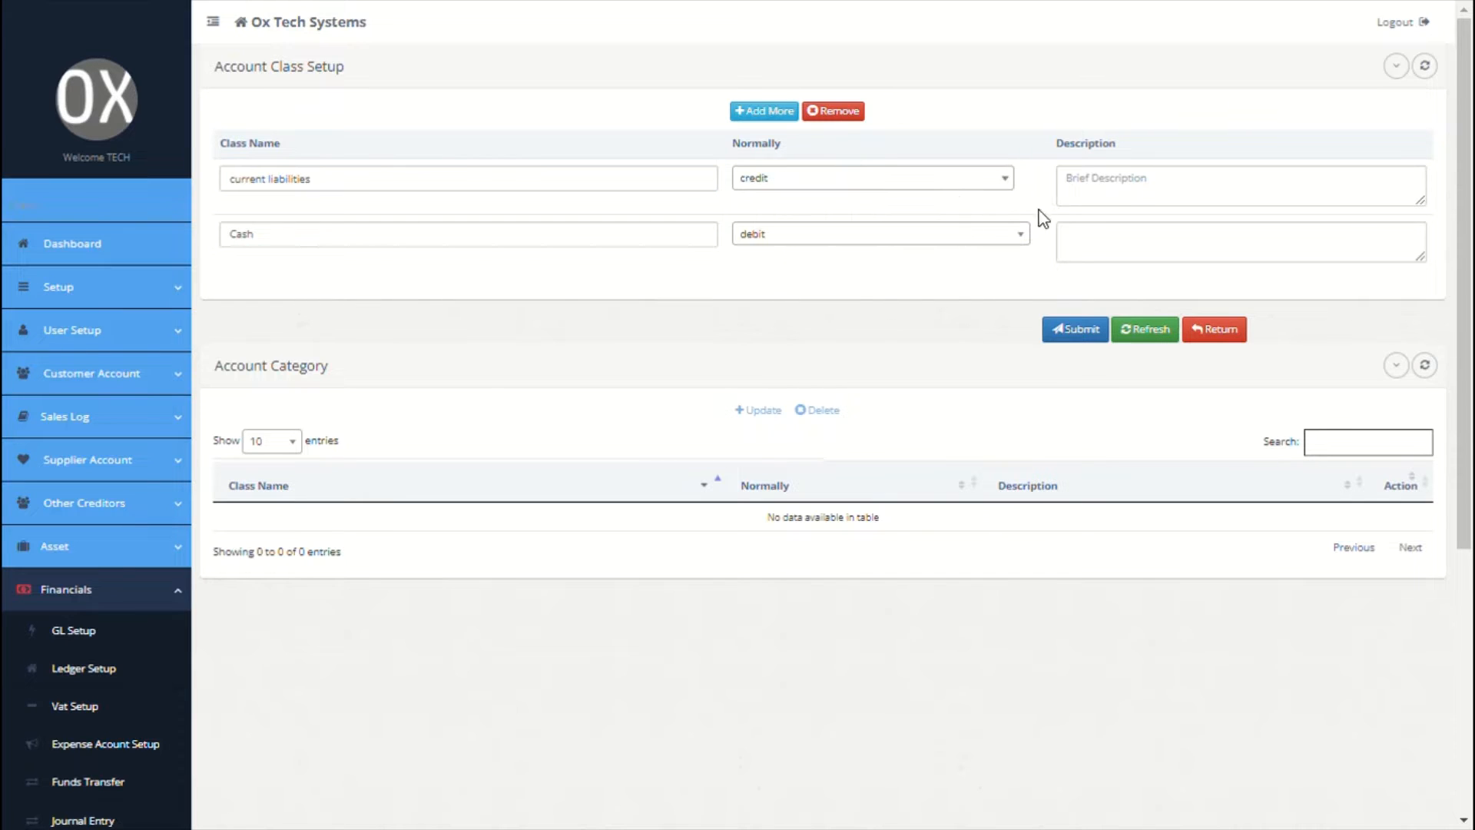
{"action": "left_click", "coordinate": [1109, 202]}
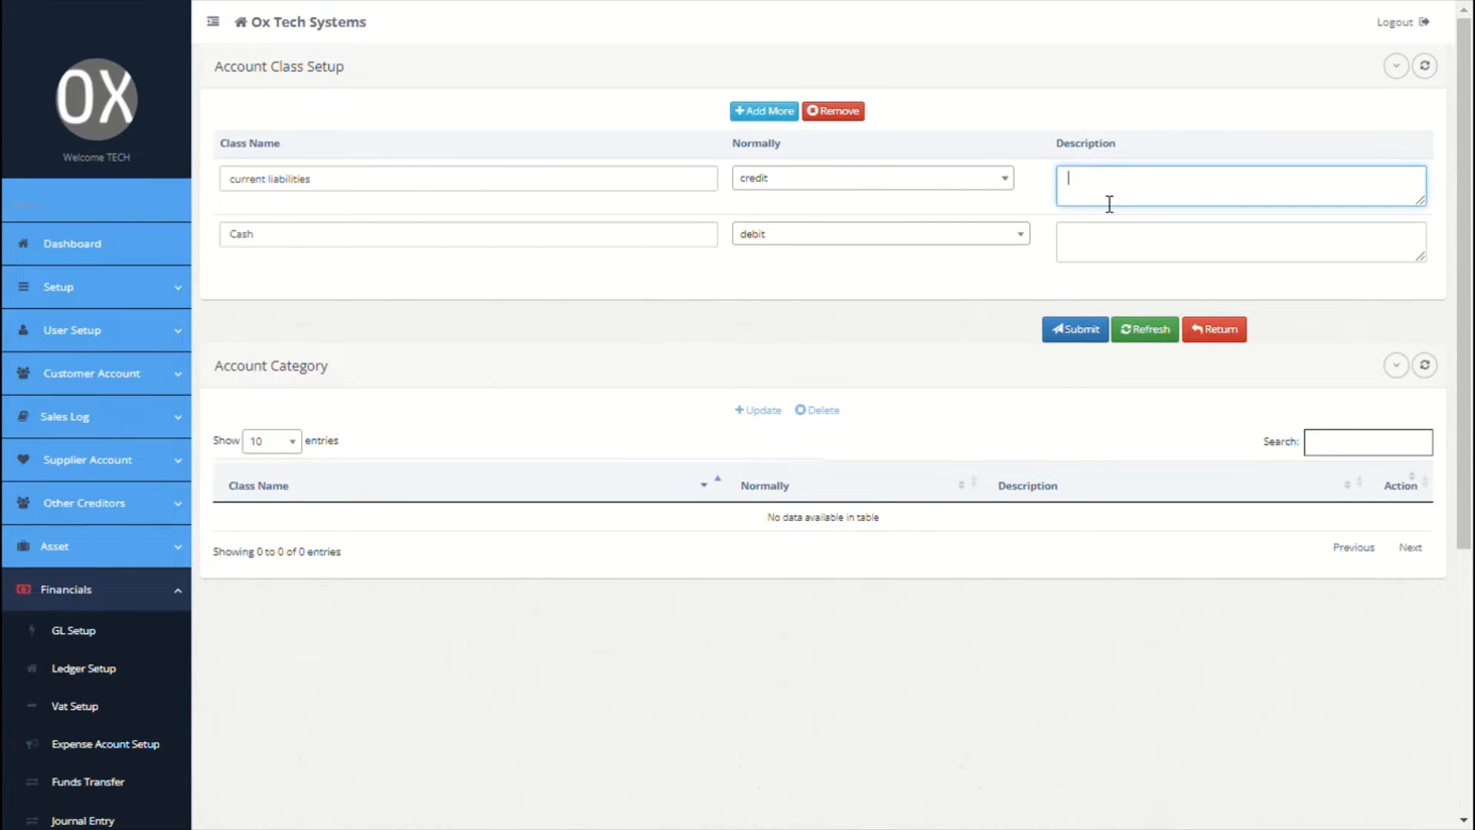
Step: Add a Bank account class with a normal debit balance
{"action": "left_click", "coordinate": [762, 116]}
{"action": "left_click", "coordinate": [614, 184]}
{"action": "type", "text": "Eank"}
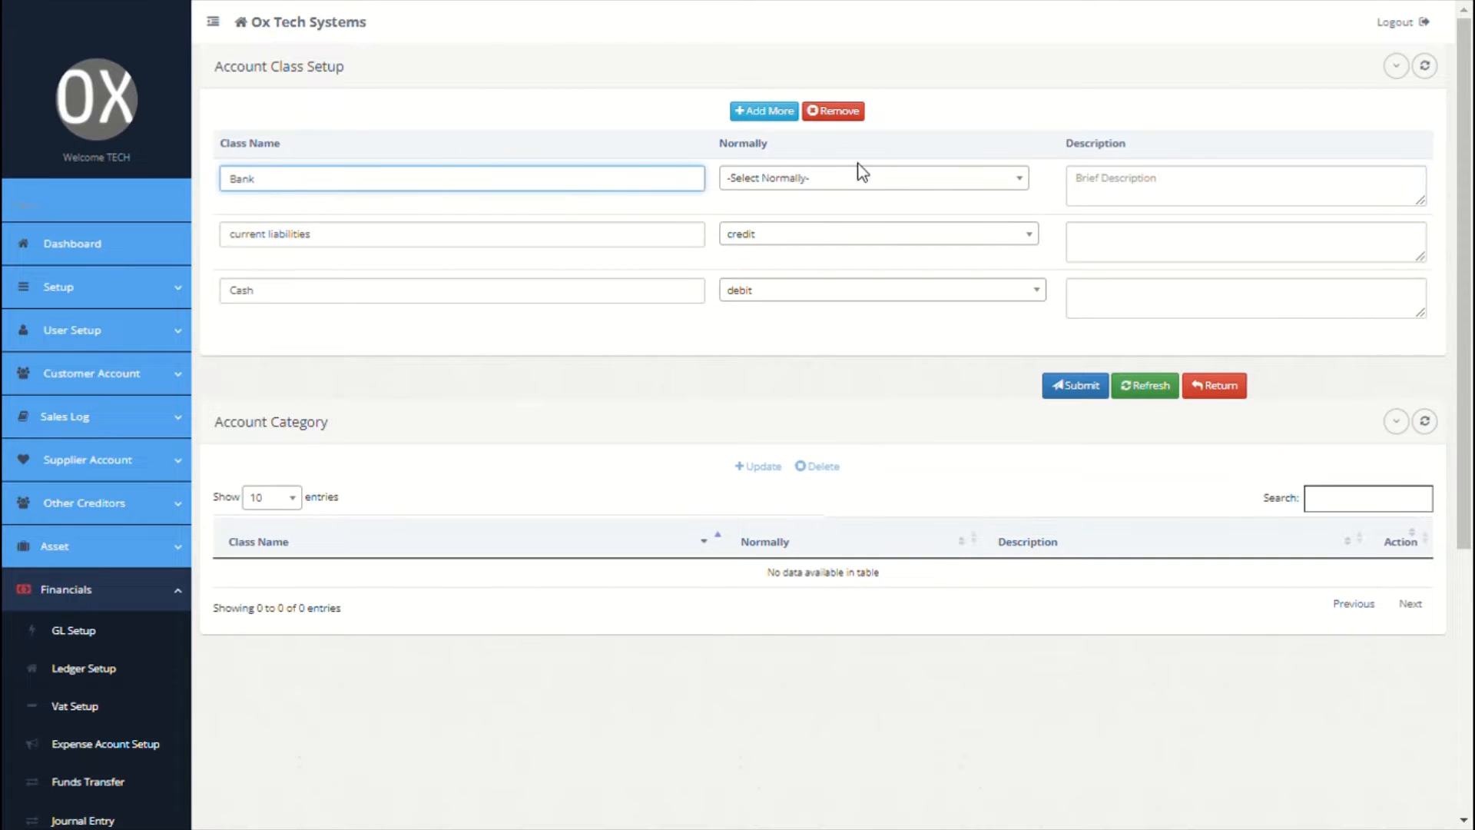
{"action": "left_click", "coordinate": [861, 178]}
{"action": "left_click", "coordinate": [769, 278]}
{"action": "left_click", "coordinate": [1153, 200]}
Step: Discard the unfinished VAT row and save the three account classes
{"action": "left_click", "coordinate": [784, 114]}
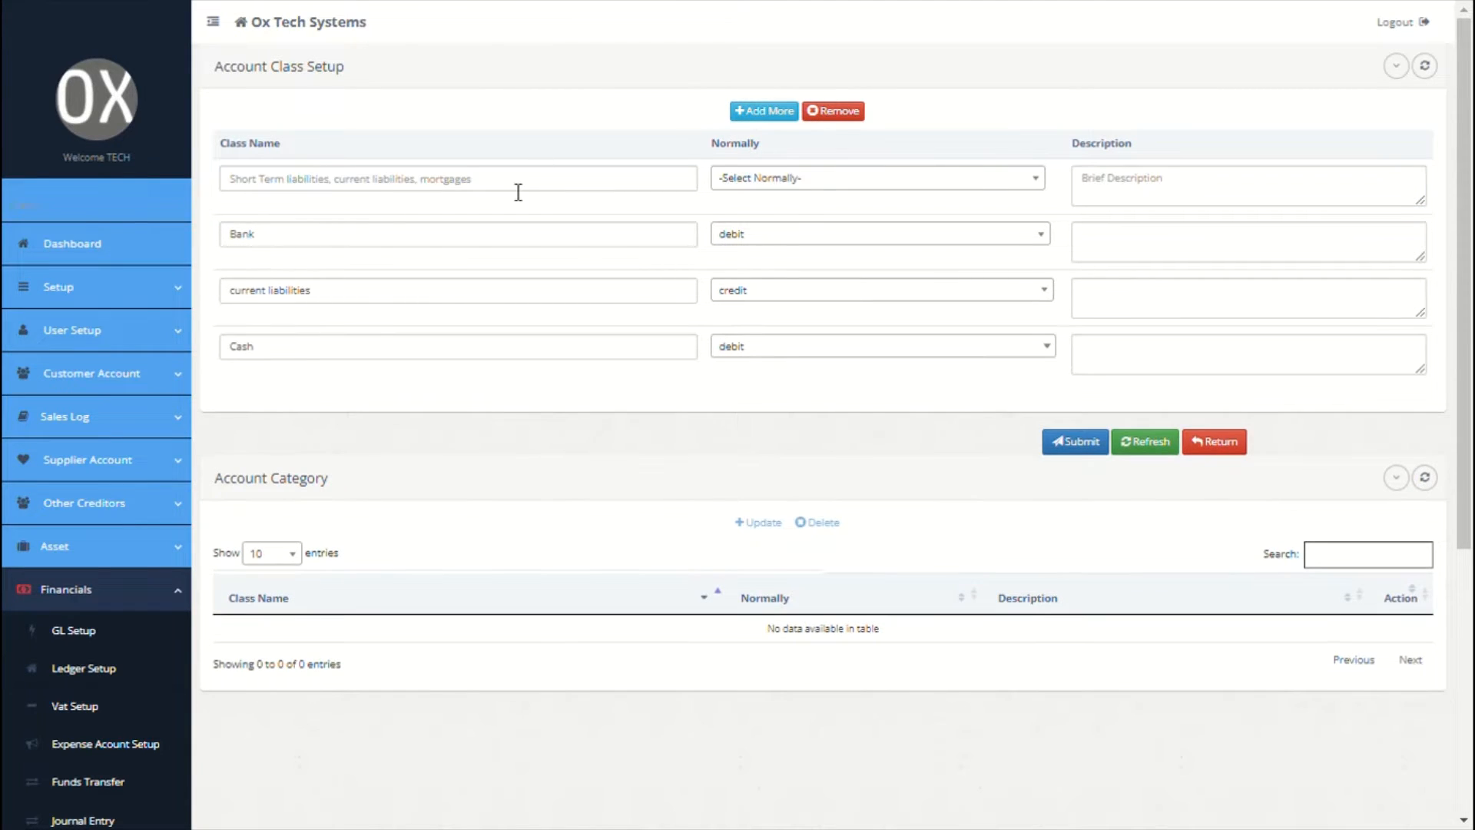
{"action": "left_click", "coordinate": [519, 191]}
{"action": "type", "text": "VAT"}
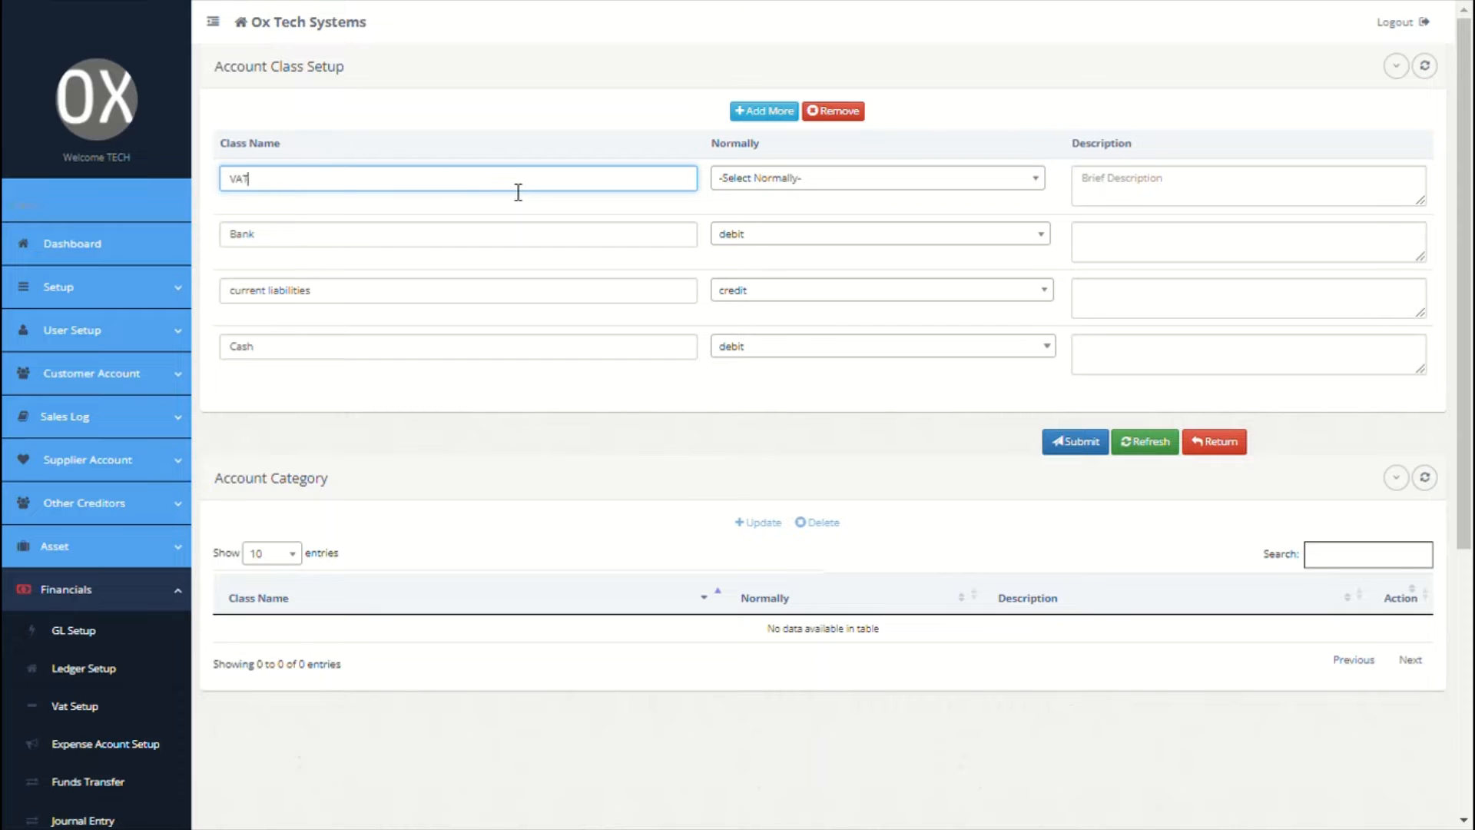
{"action": "left_click", "coordinate": [853, 114]}
{"action": "left_click", "coordinate": [1080, 388]}
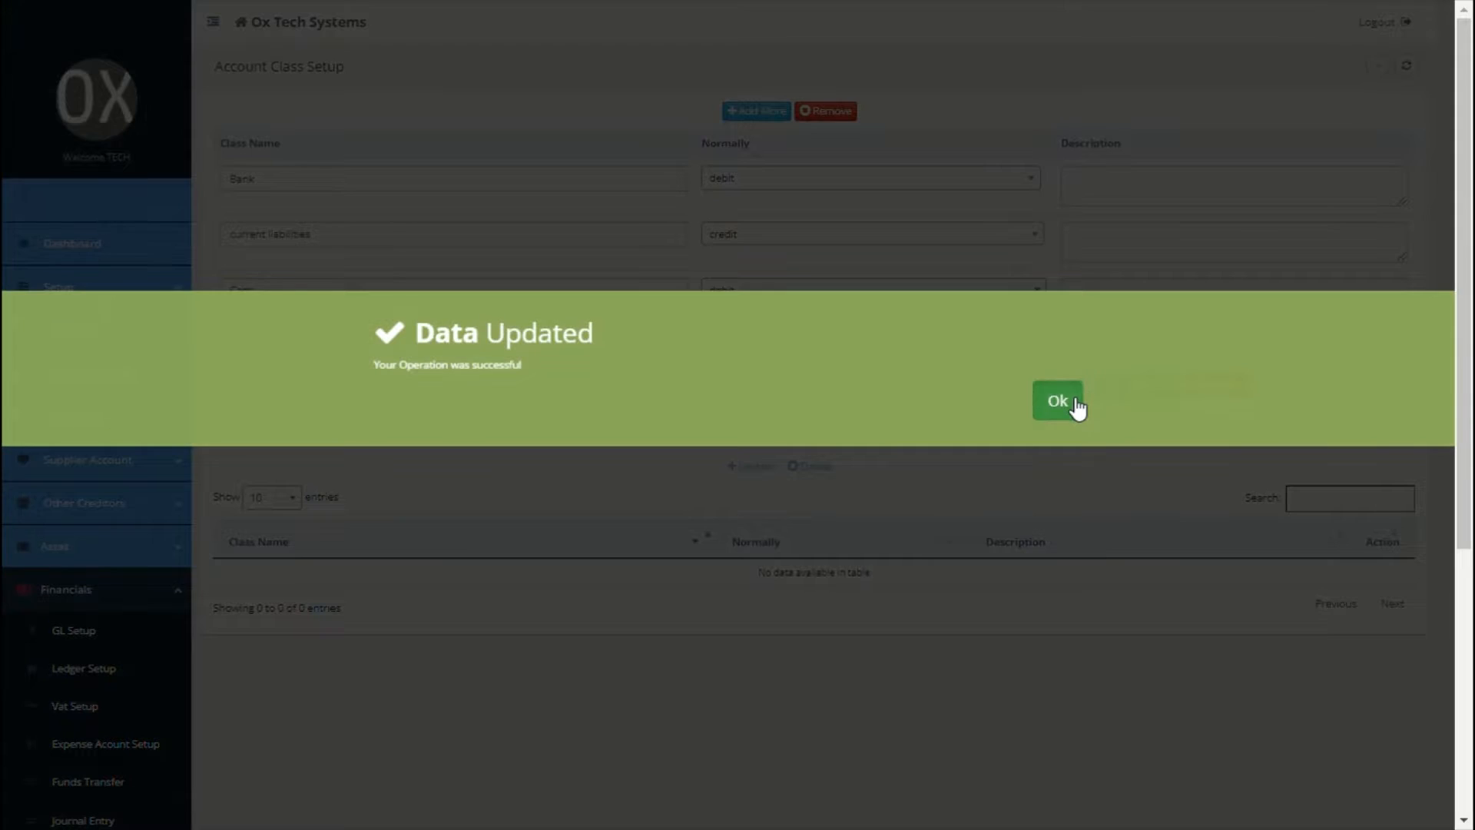
{"action": "left_click", "coordinate": [1078, 407]}
{"action": "left_click", "coordinate": [92, 290]}
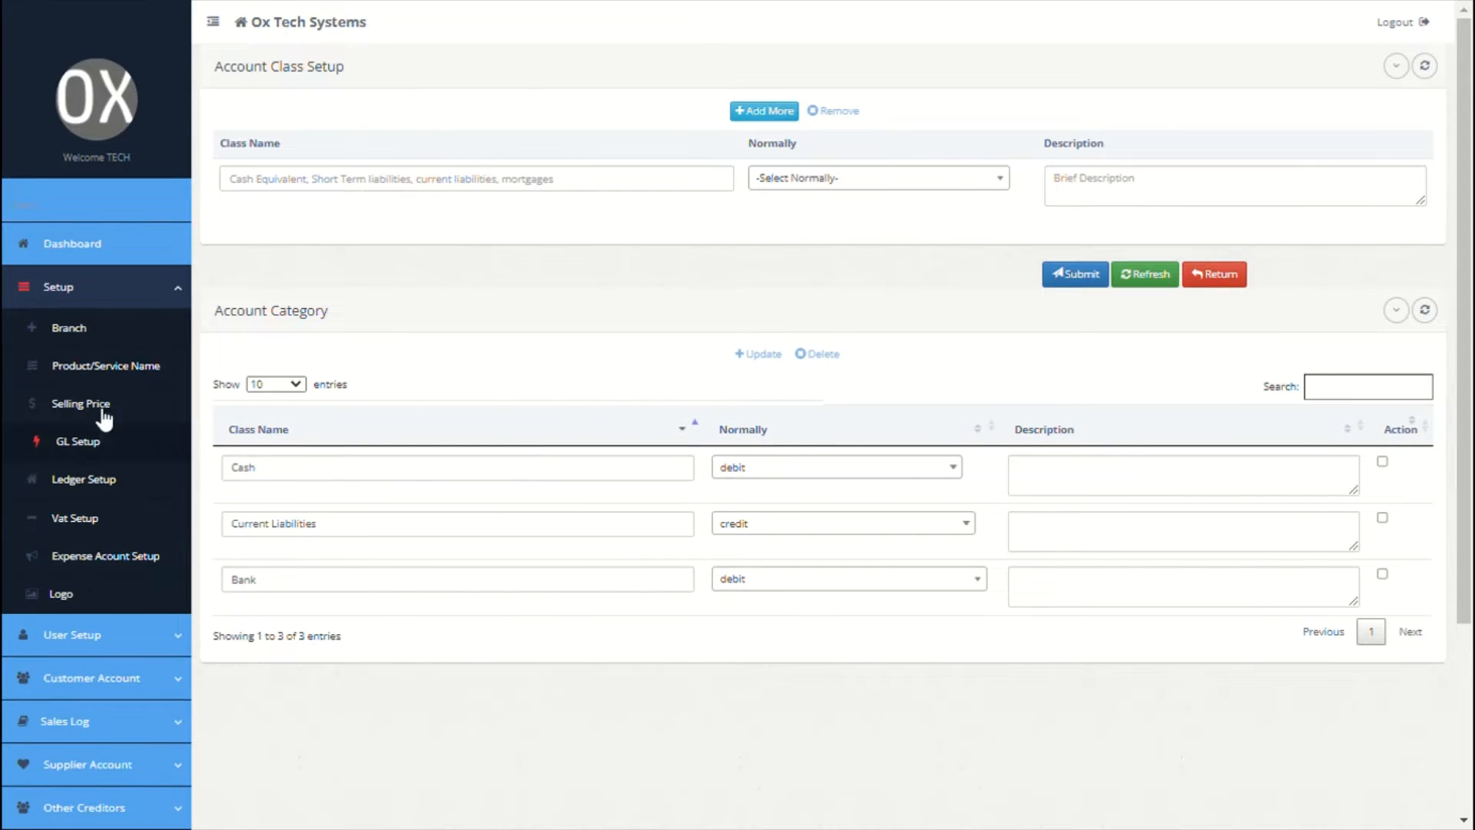
{"action": "left_click", "coordinate": [88, 480]}
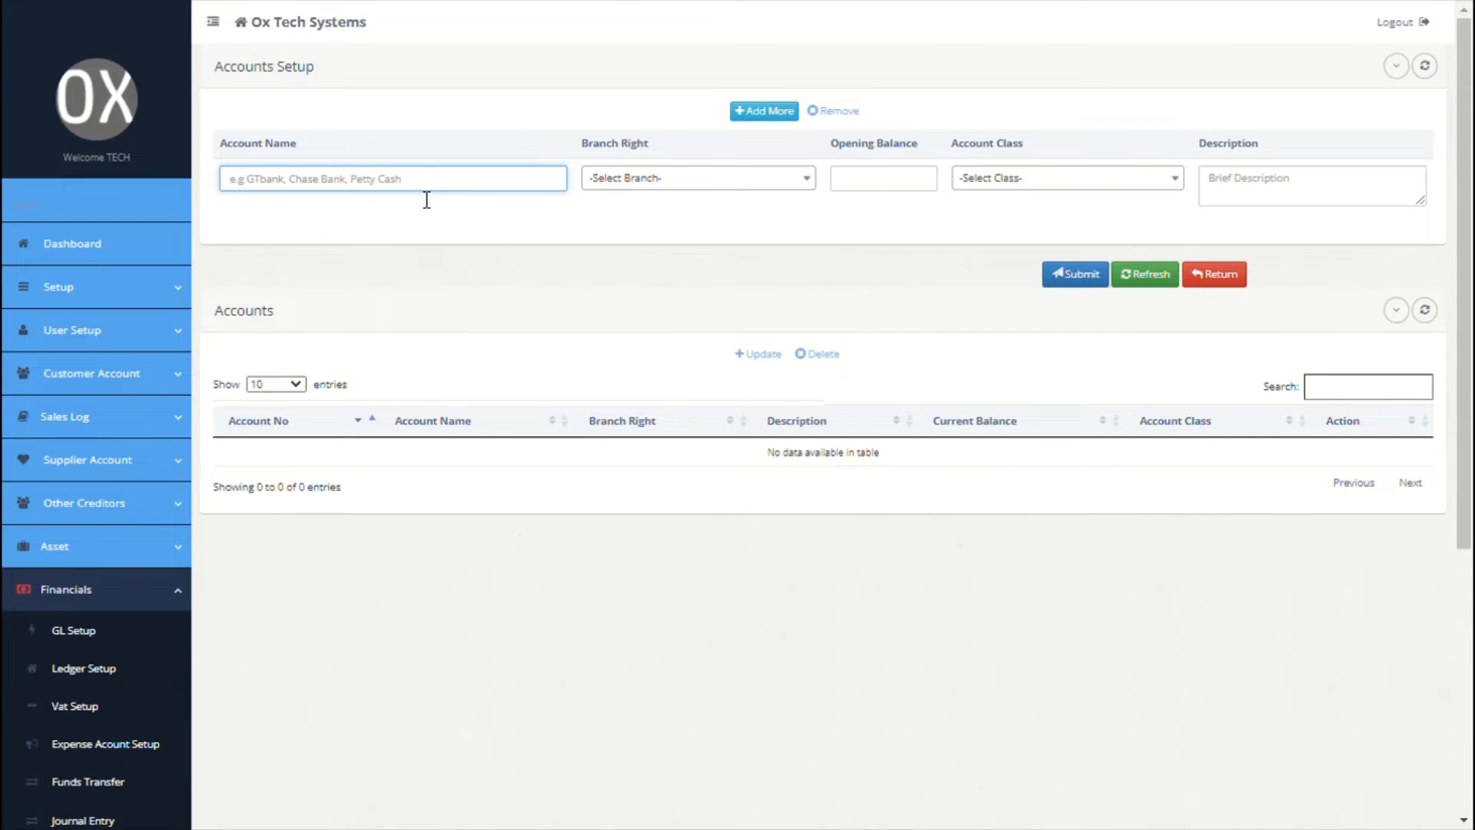
Step: Create a Petty Cash ledger account for Newyork HQ, opening balance 0, class Cash
{"action": "type", "text": "pett"}
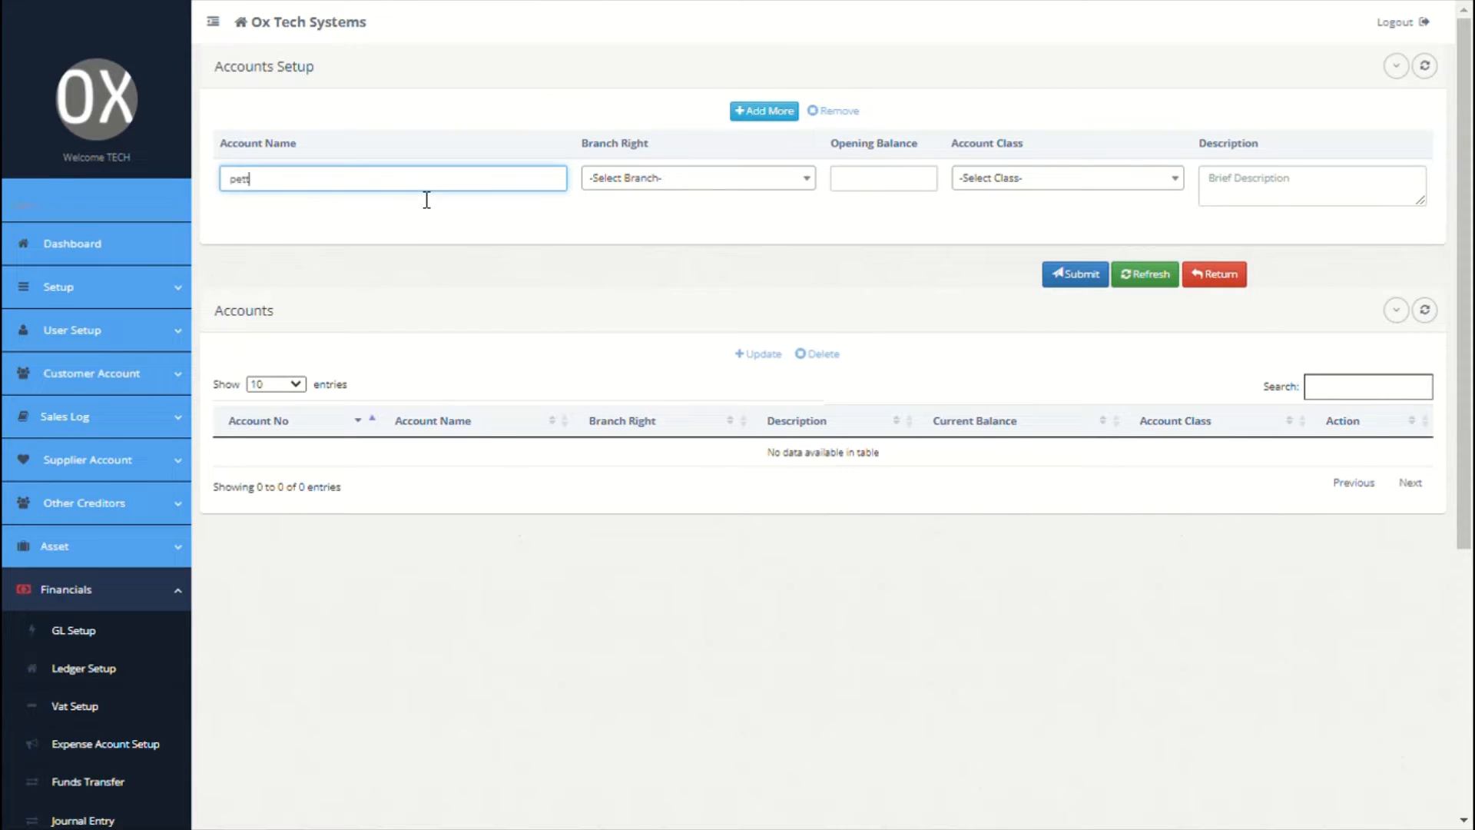
{"action": "type", "text": "y cash"}
{"action": "left_click", "coordinate": [714, 183]}
{"action": "left_click", "coordinate": [653, 254]}
{"action": "left_click", "coordinate": [876, 183]}
{"action": "type", "text": "0"}
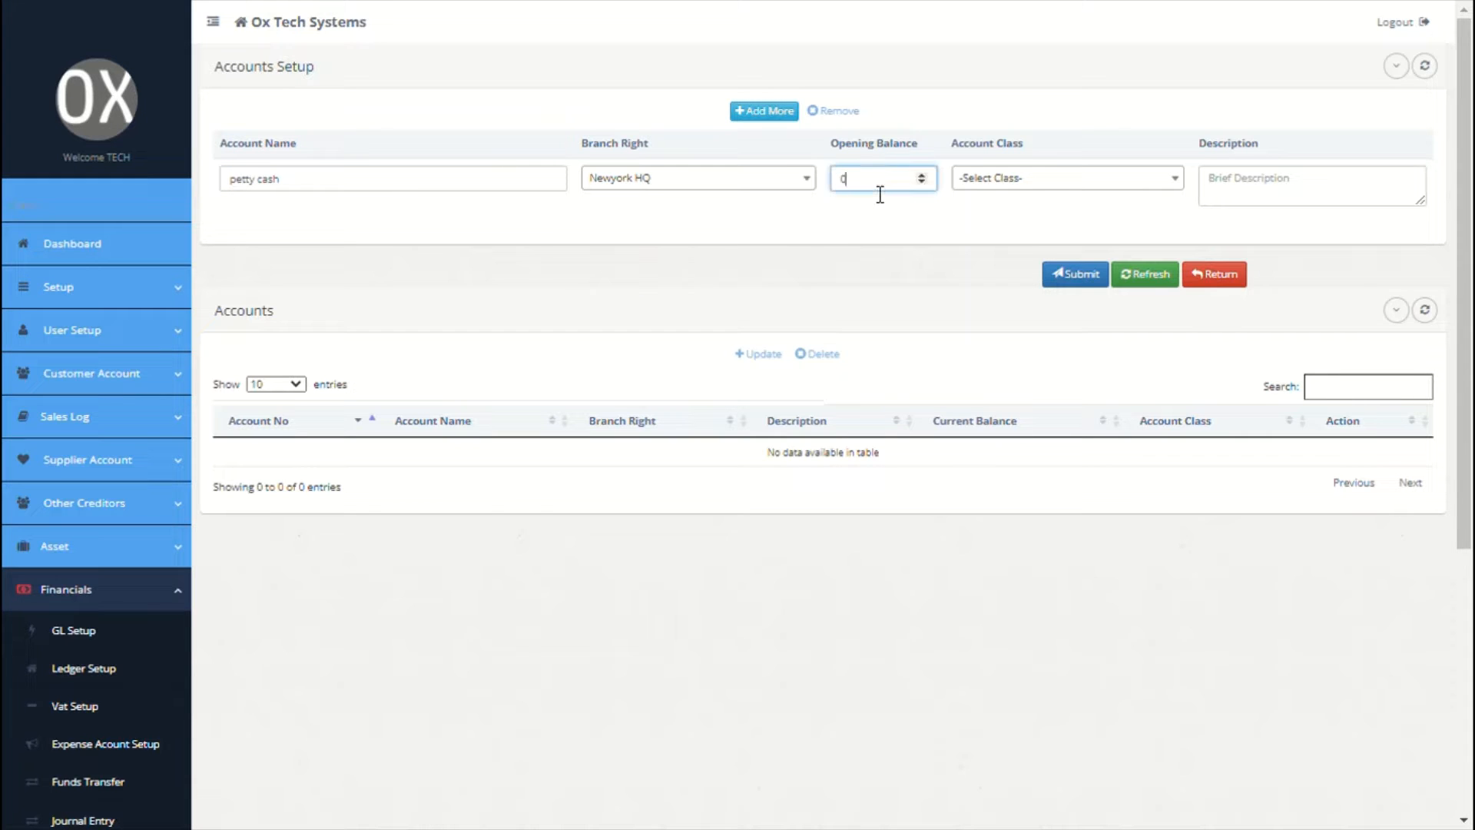
{"action": "left_click", "coordinate": [1045, 179]}
{"action": "left_click", "coordinate": [1009, 265]}
{"action": "left_click", "coordinate": [1241, 197]}
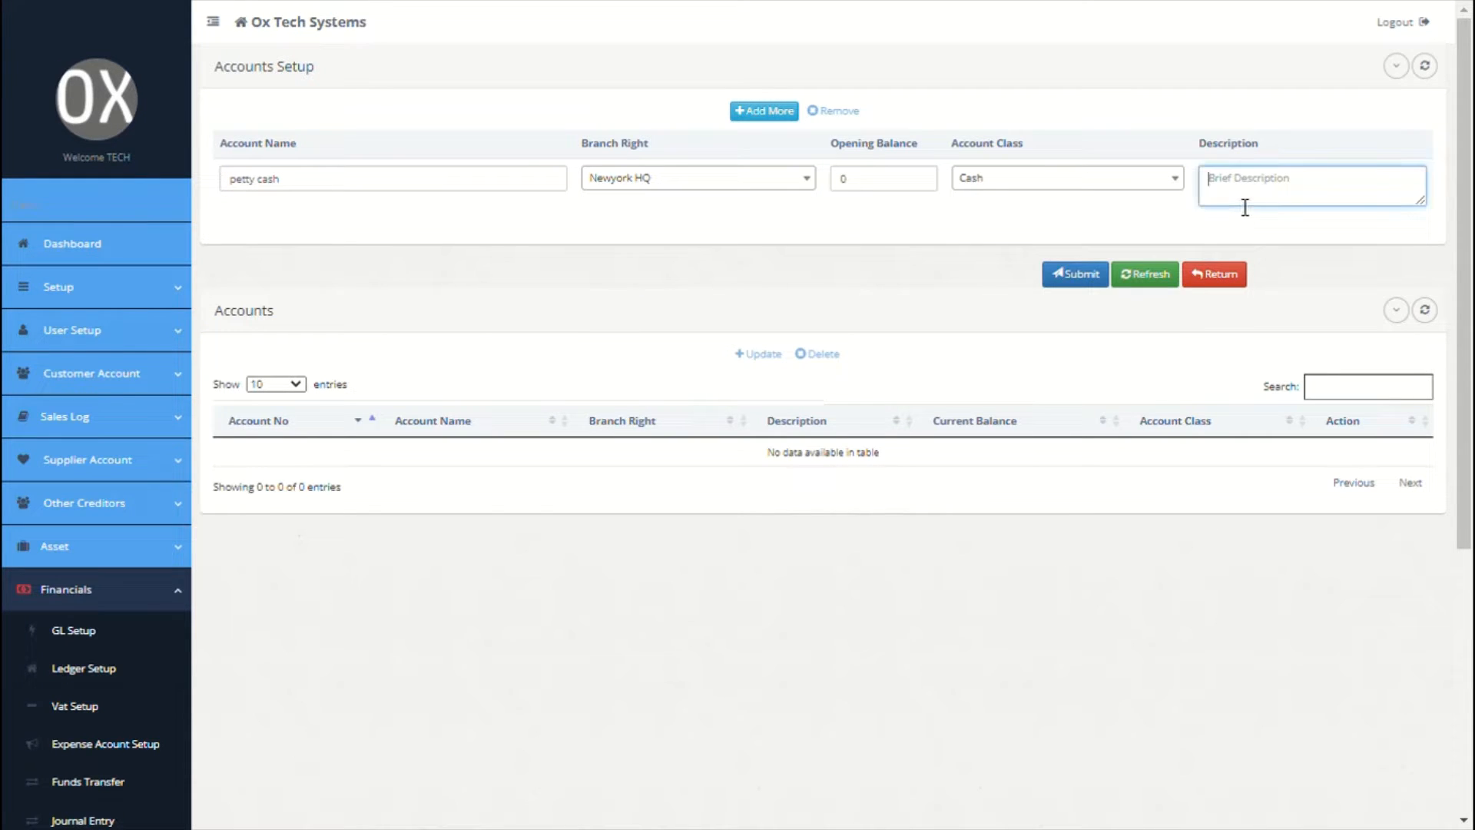
Step: Add the Westfargo bank account for Newyork HQ with class Bank
{"action": "left_click", "coordinate": [776, 112]}
{"action": "left_click", "coordinate": [514, 189]}
{"action": "type", "text": "west"}
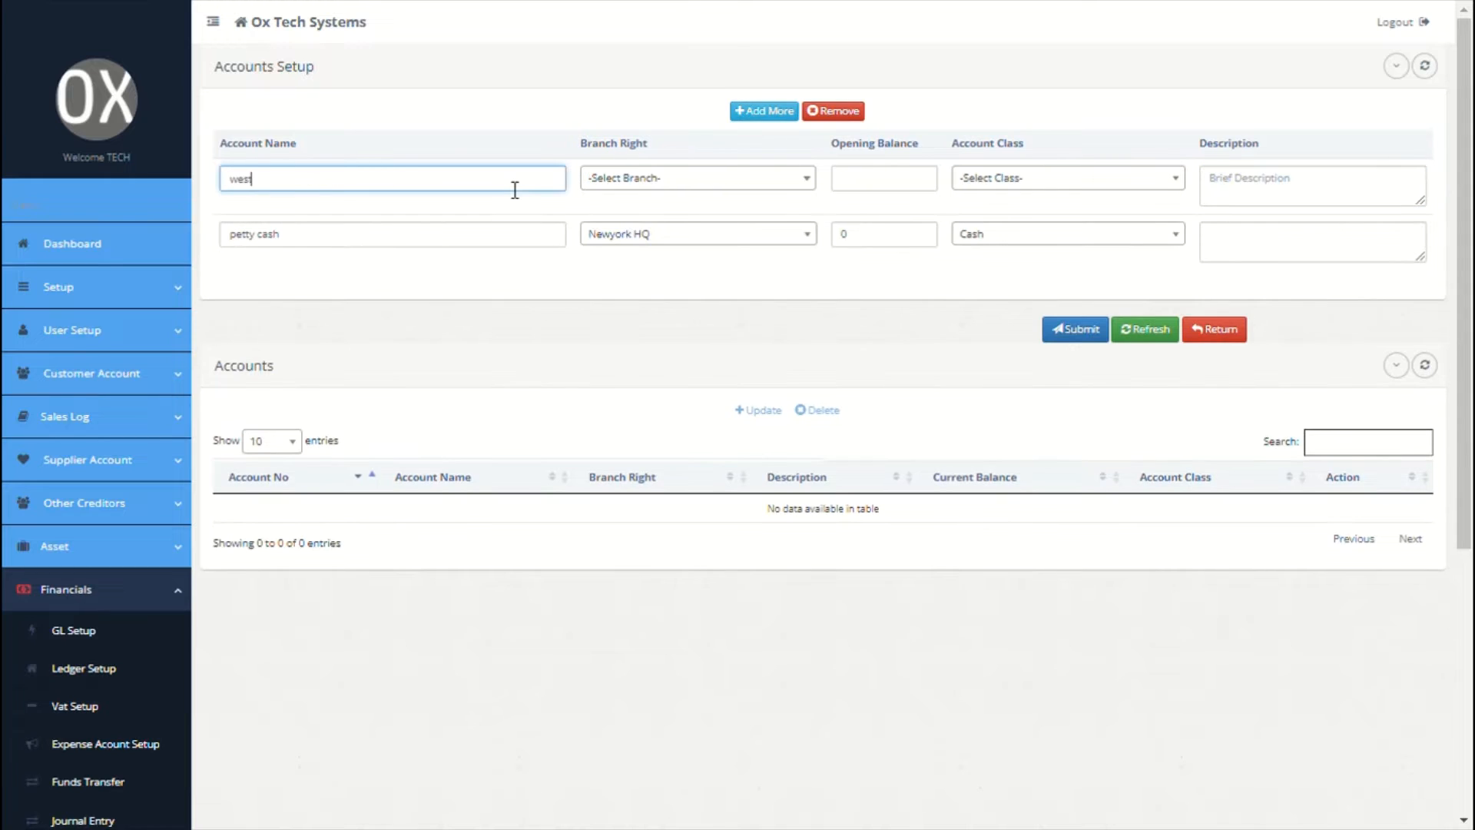
{"action": "left_click", "coordinate": [291, 192]}
{"action": "left_click", "coordinate": [645, 202]}
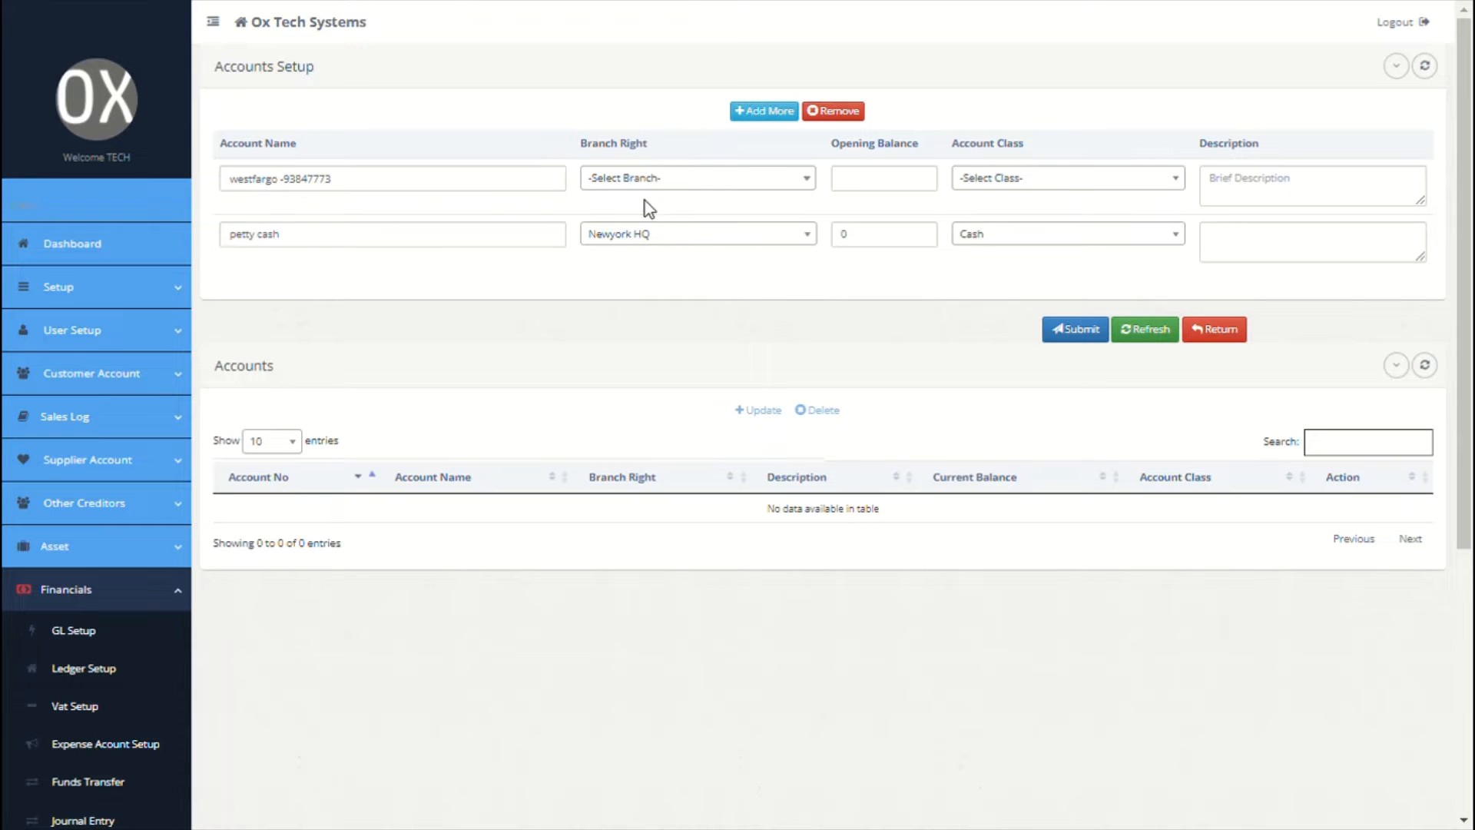
{"action": "left_click", "coordinate": [673, 177]}
{"action": "left_click", "coordinate": [653, 263]}
{"action": "left_click", "coordinate": [863, 187]}
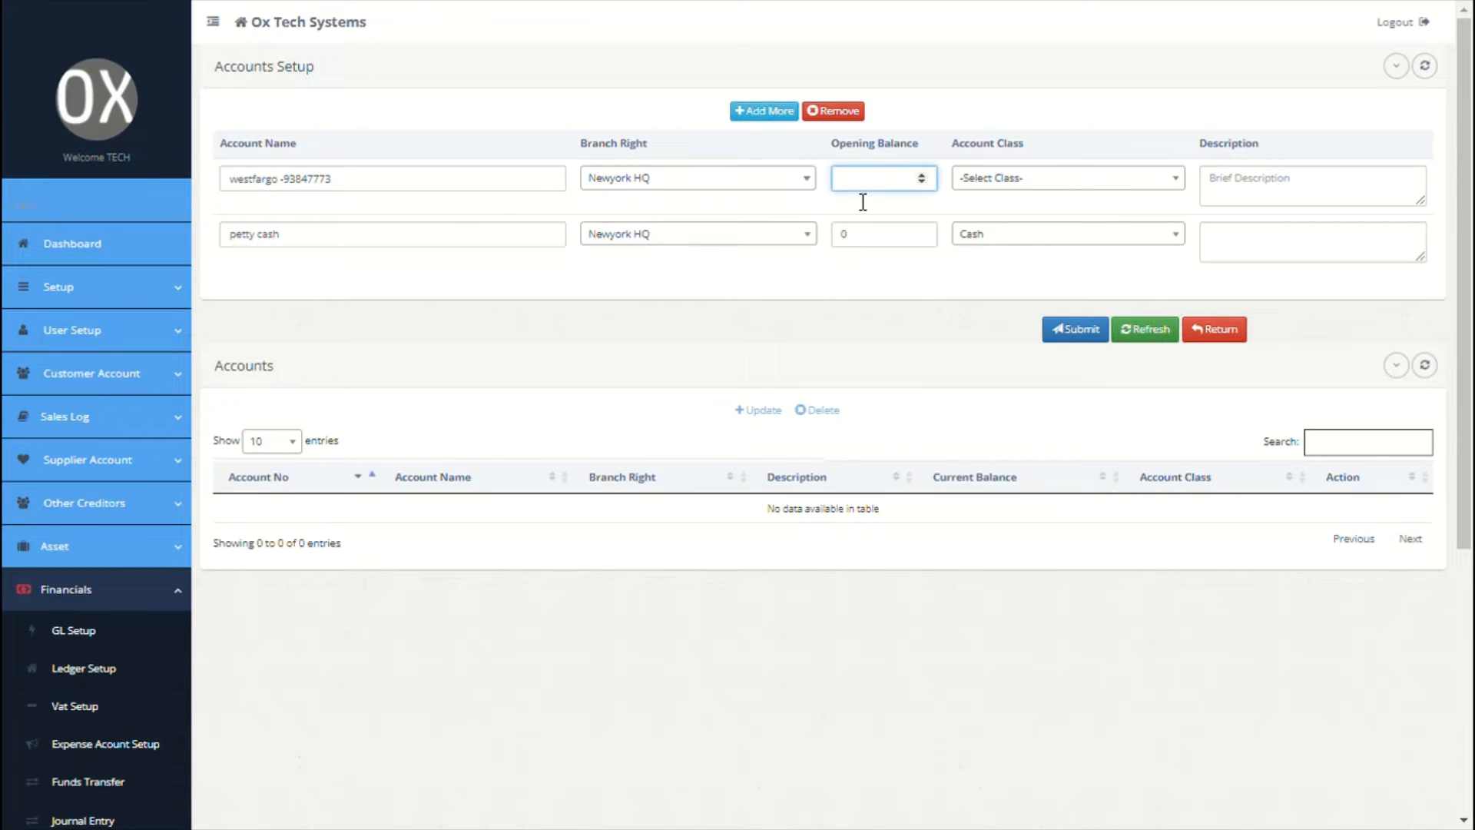
{"action": "left_click", "coordinate": [1074, 180]}
{"action": "left_click", "coordinate": [998, 307]}
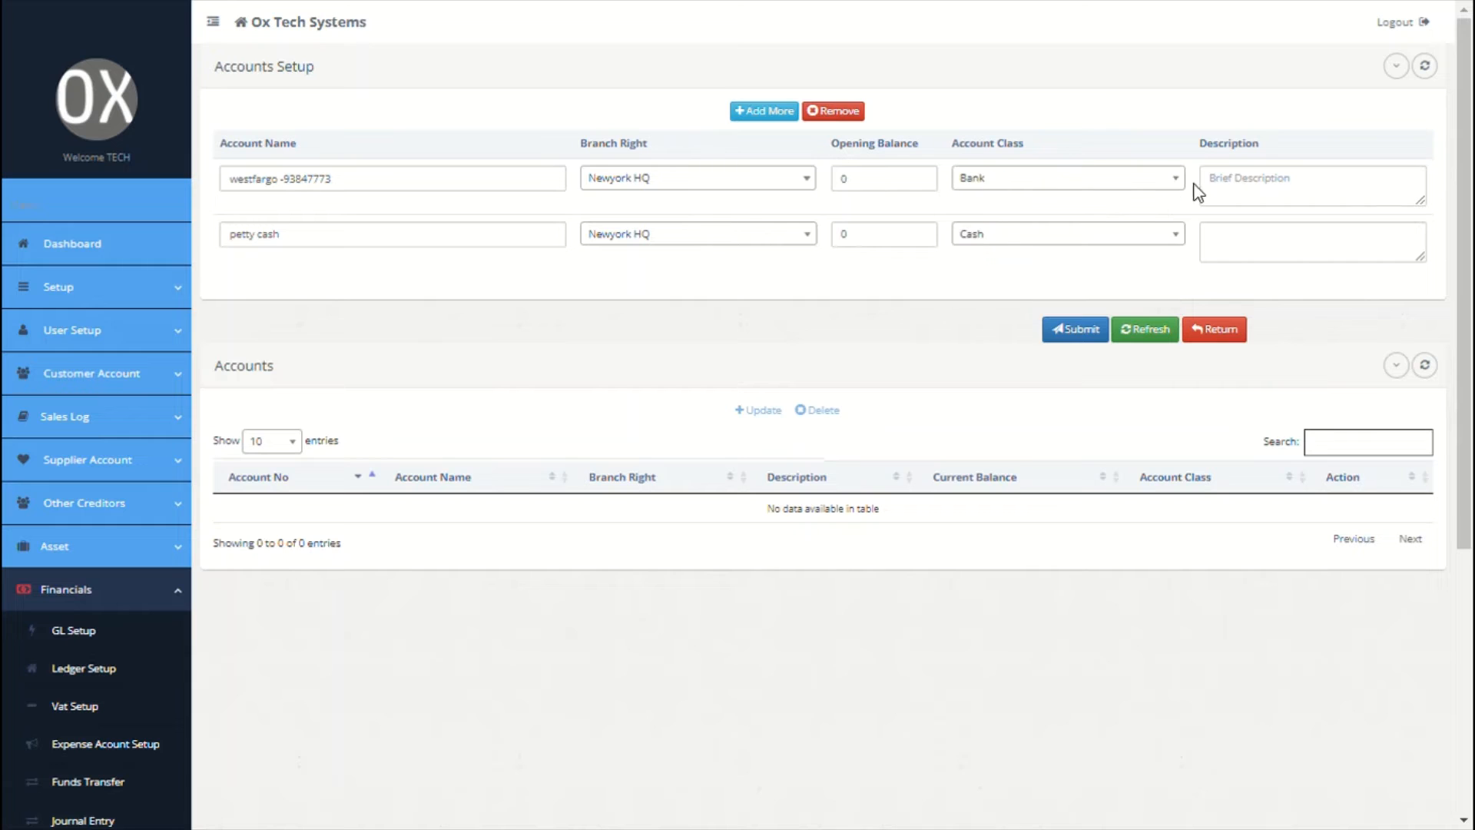
{"action": "left_click", "coordinate": [1206, 186]}
Step: Add Net Salary Payables for Newyork HQ, opening balance 0, class Current Liabilities
{"action": "left_click", "coordinate": [791, 111]}
{"action": "left_click", "coordinate": [482, 185]}
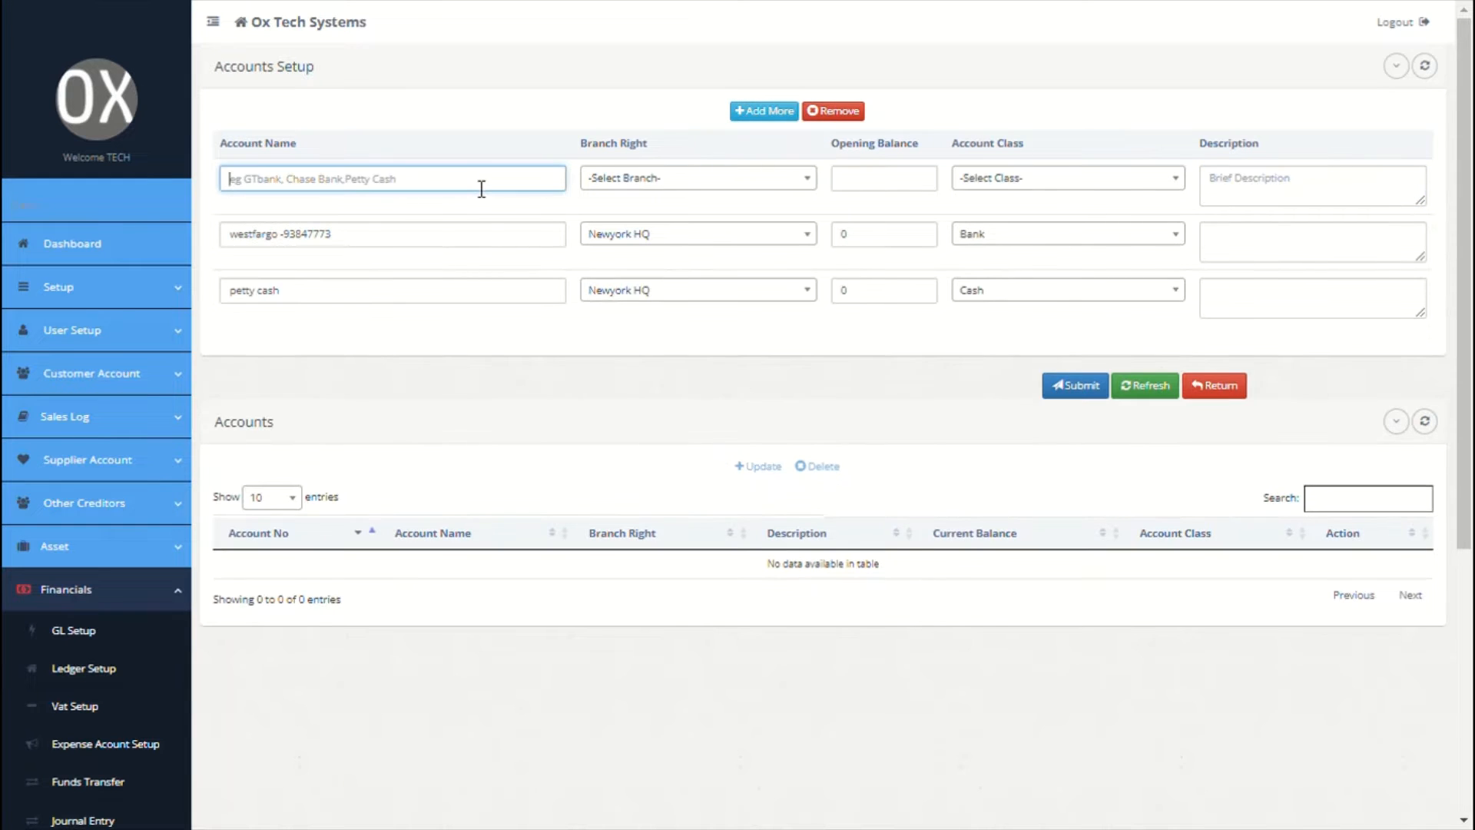
{"action": "type", "text": "Net salary p"}
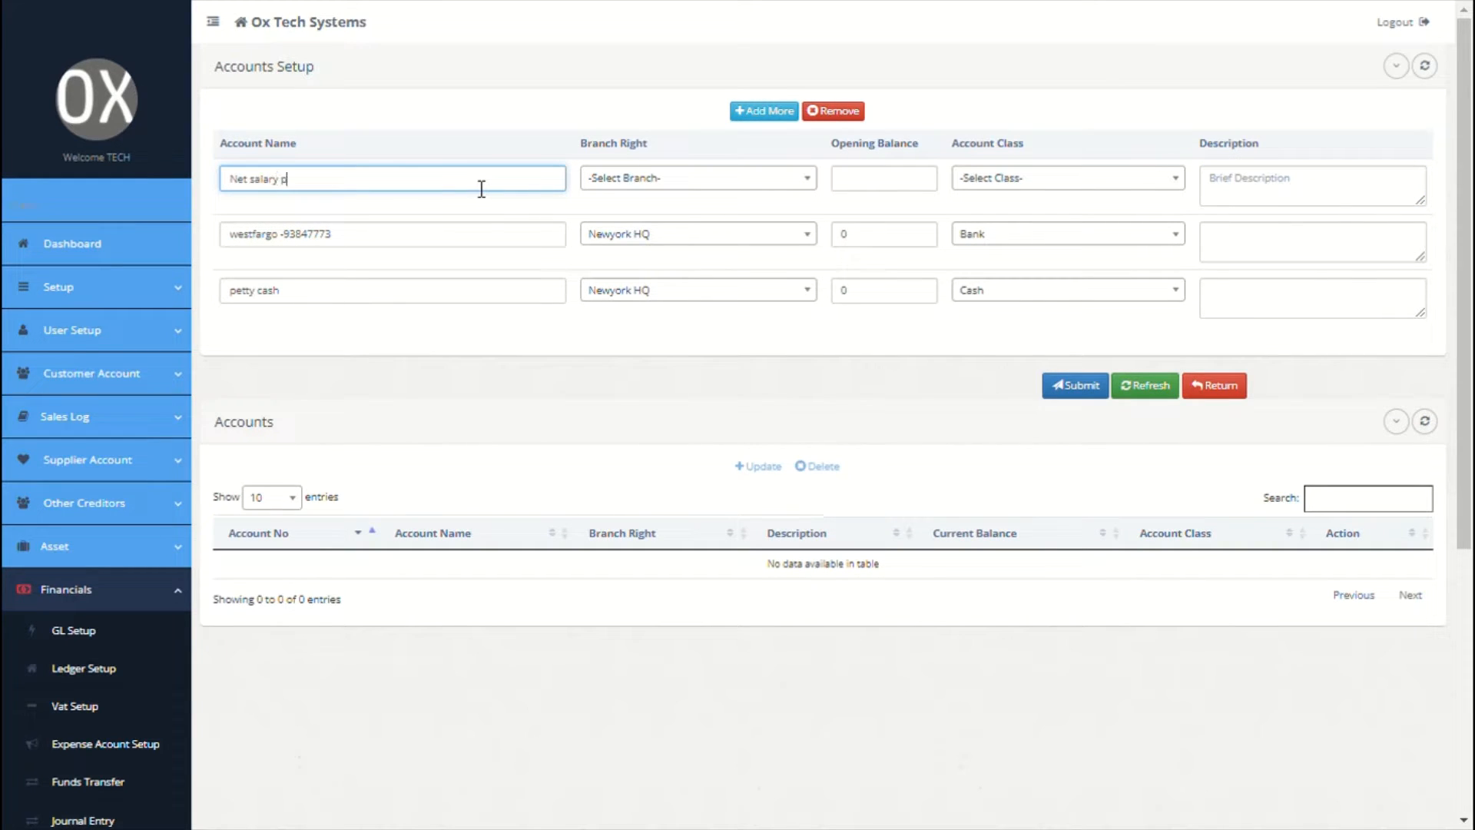
{"action": "type", "text": "ayables"}
{"action": "left_click", "coordinate": [691, 179]}
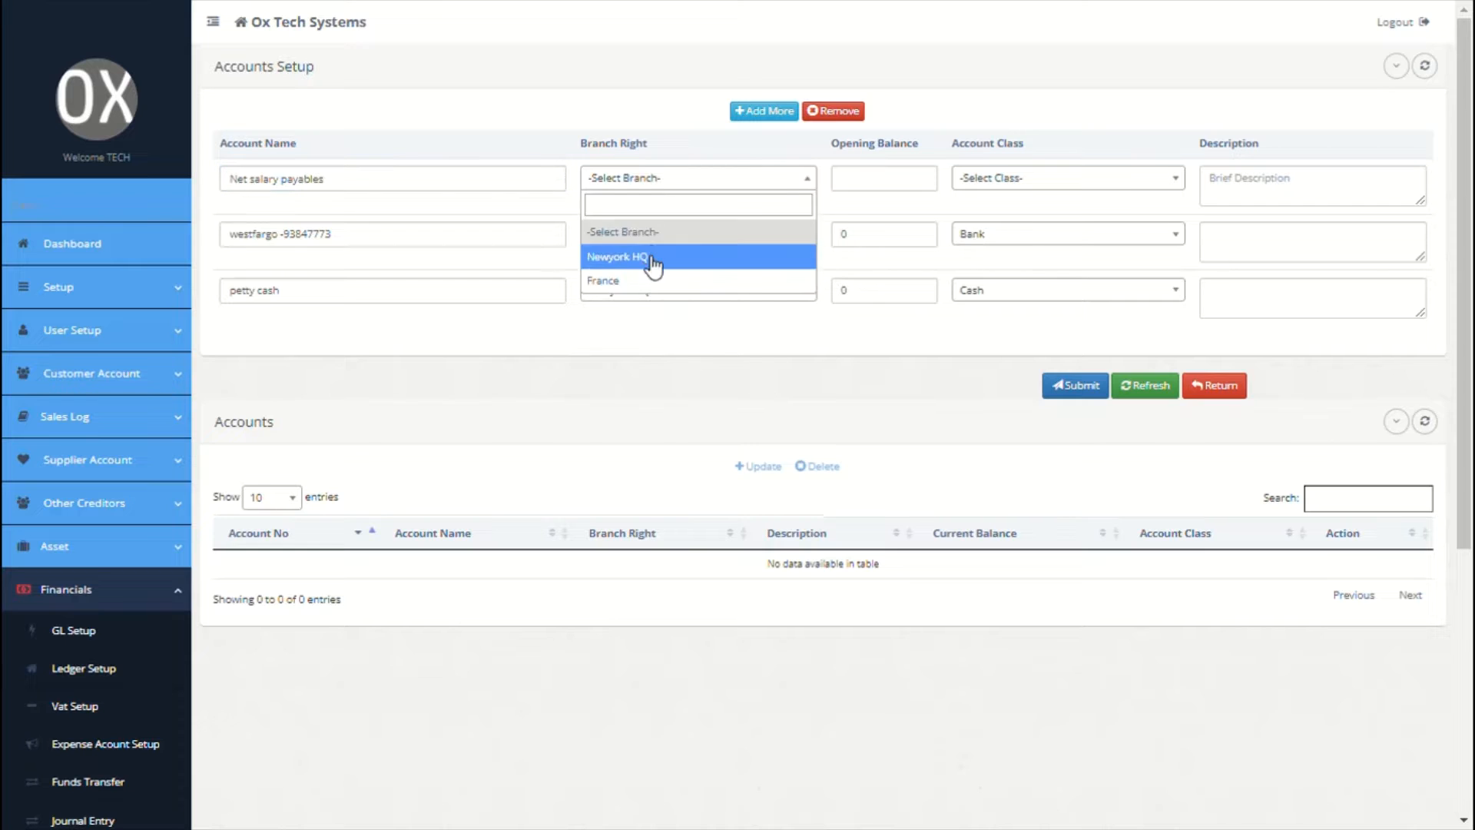
{"action": "left_click", "coordinate": [653, 261]}
{"action": "left_click", "coordinate": [863, 182]}
{"action": "type", "text": "0"}
{"action": "left_click", "coordinate": [1137, 178]}
{"action": "left_click", "coordinate": [1156, 278]}
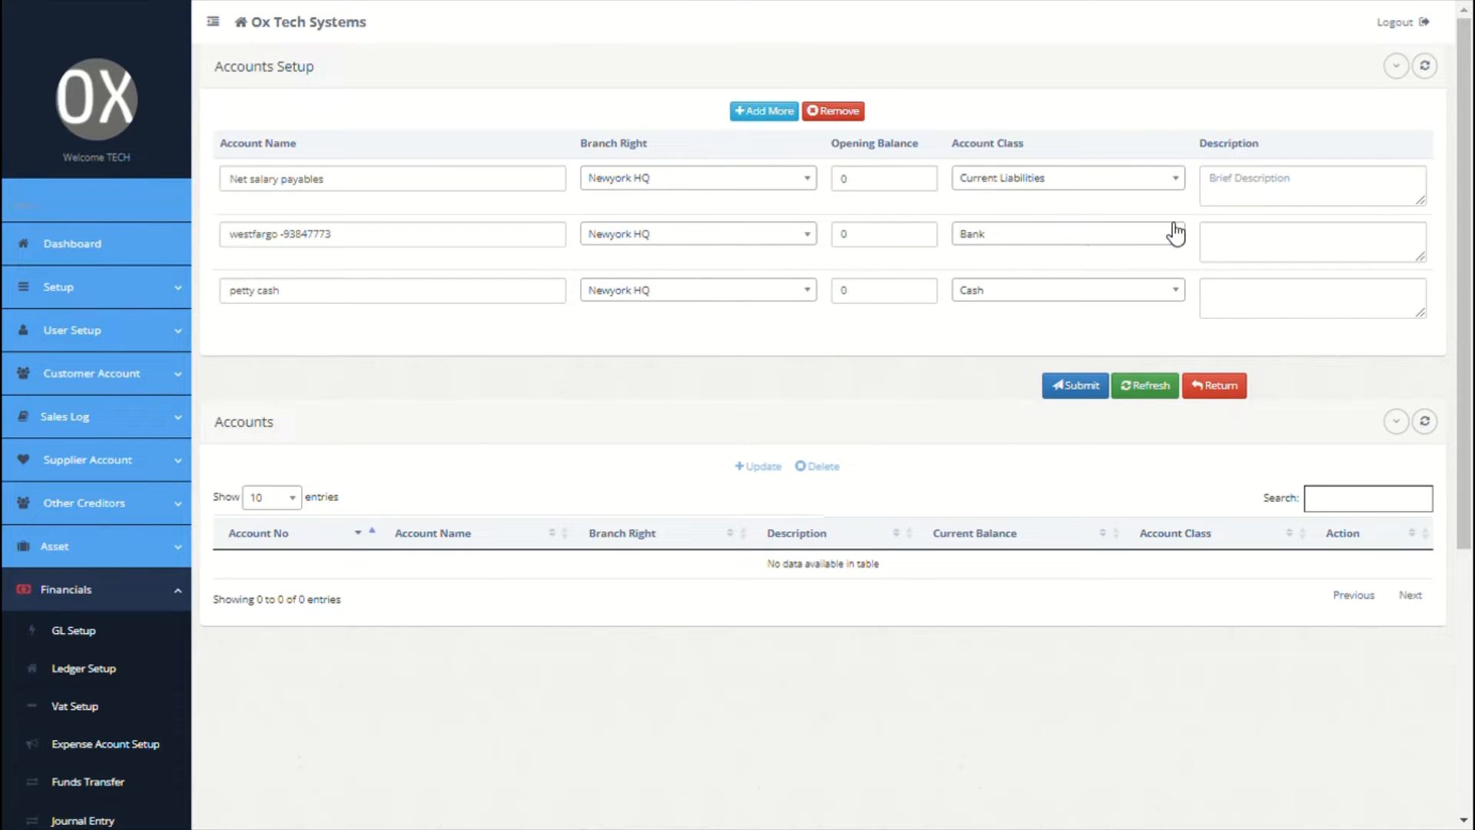
{"action": "left_click", "coordinate": [1238, 199]}
Step: Add Pension Payables for Newyork HQ, opening balance 0, class Current Liabilities
{"action": "left_click", "coordinate": [765, 112]}
{"action": "left_click", "coordinate": [397, 192]}
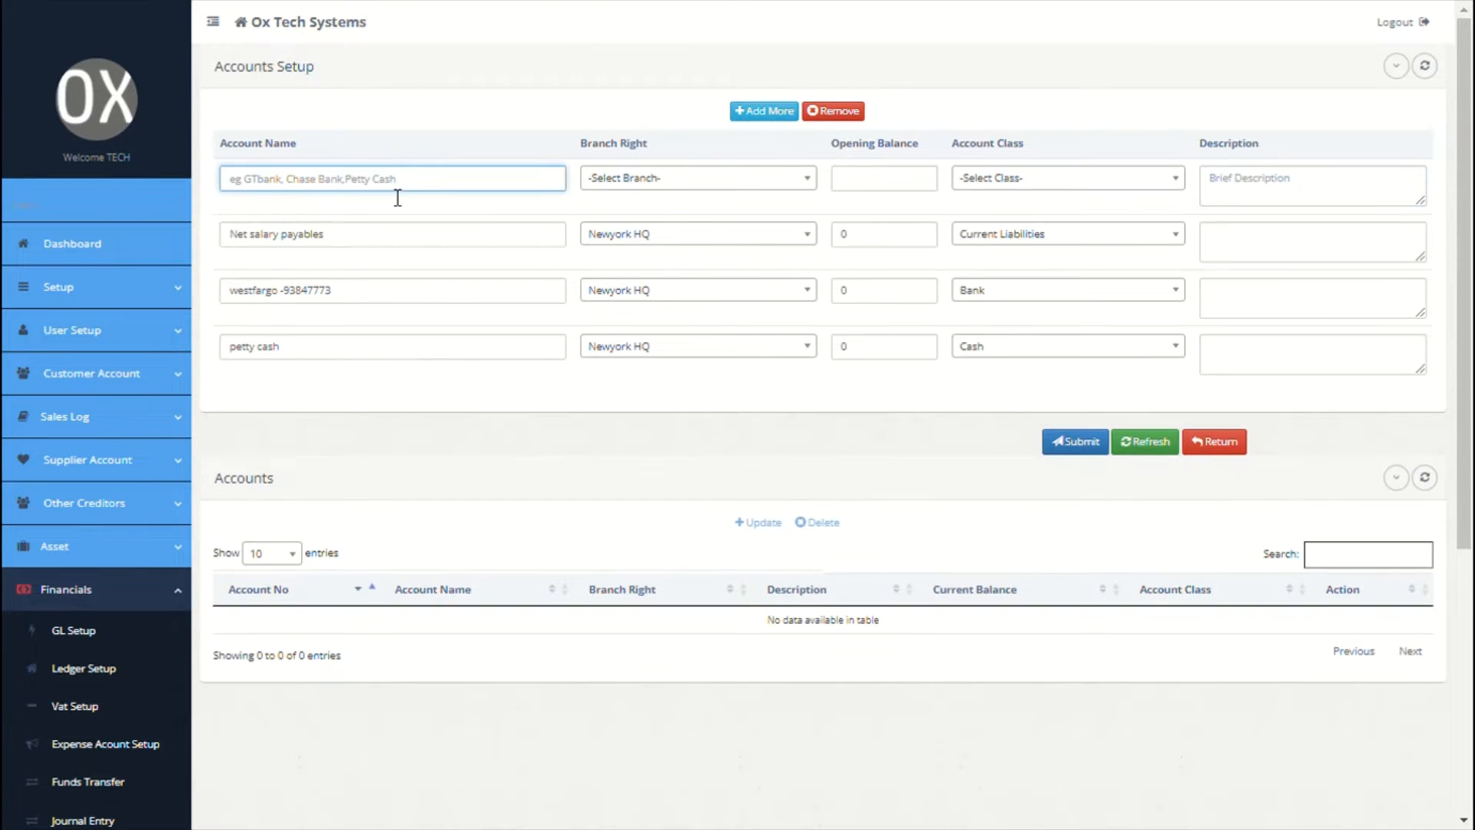
{"action": "type", "text": "Pension"}
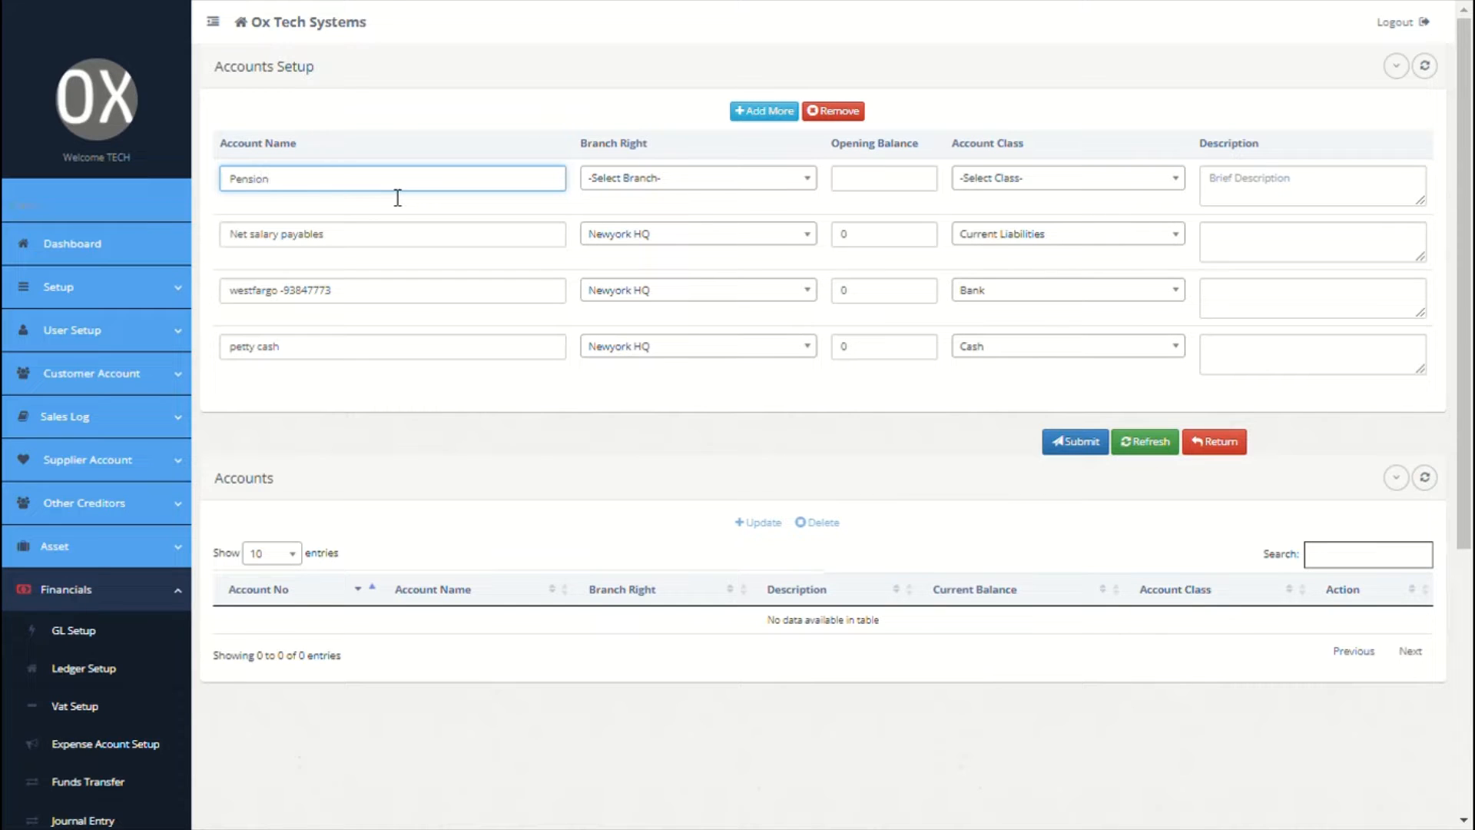
{"action": "type", "text": " Payables"}
{"action": "left_click", "coordinate": [721, 184]}
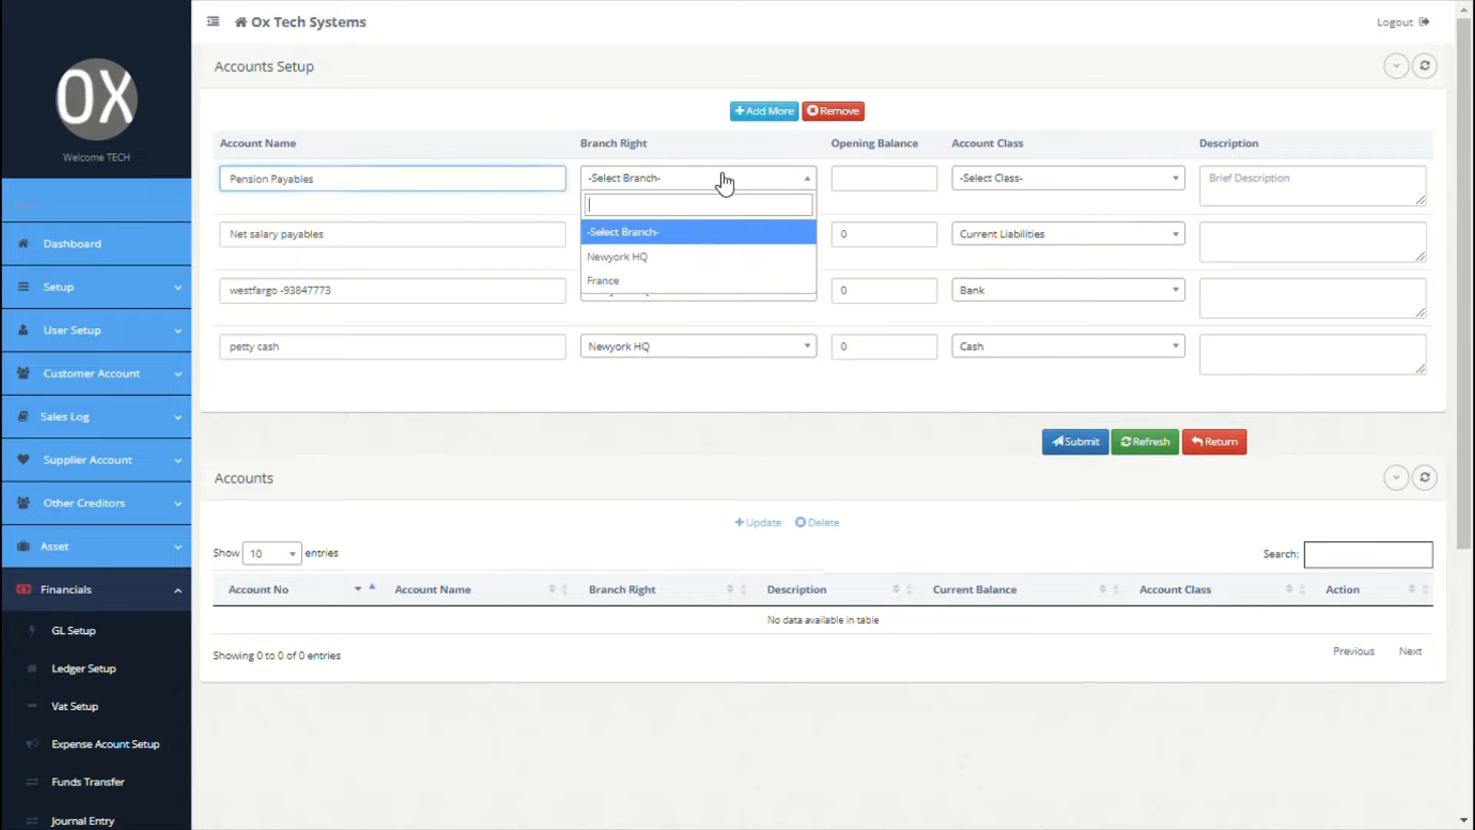
{"action": "left_click", "coordinate": [676, 255]}
{"action": "left_click", "coordinate": [865, 191]}
{"action": "type", "text": "0"}
{"action": "left_click", "coordinate": [1006, 188]}
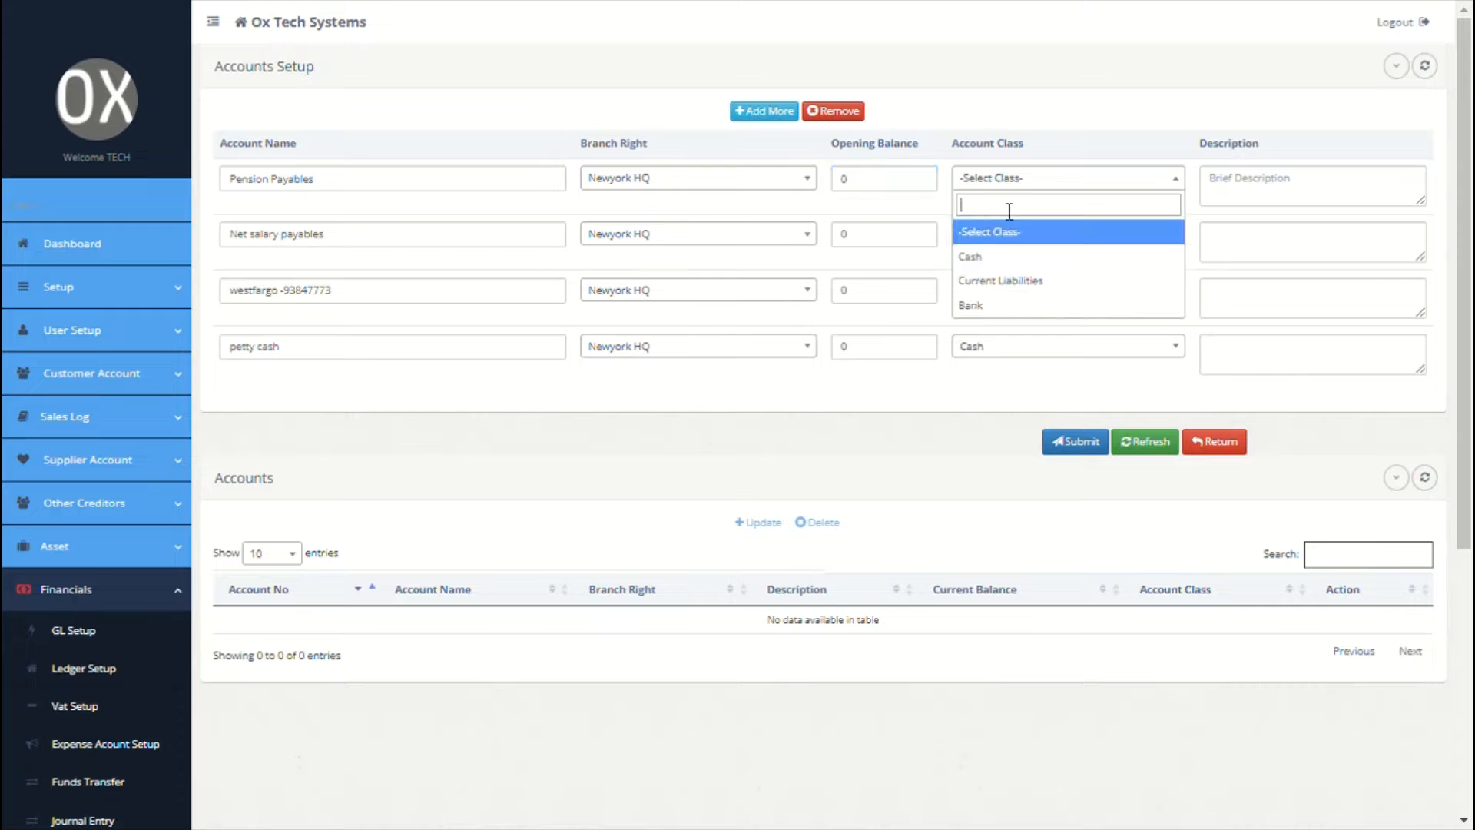
{"action": "left_click", "coordinate": [1005, 284]}
{"action": "left_click", "coordinate": [1255, 209]}
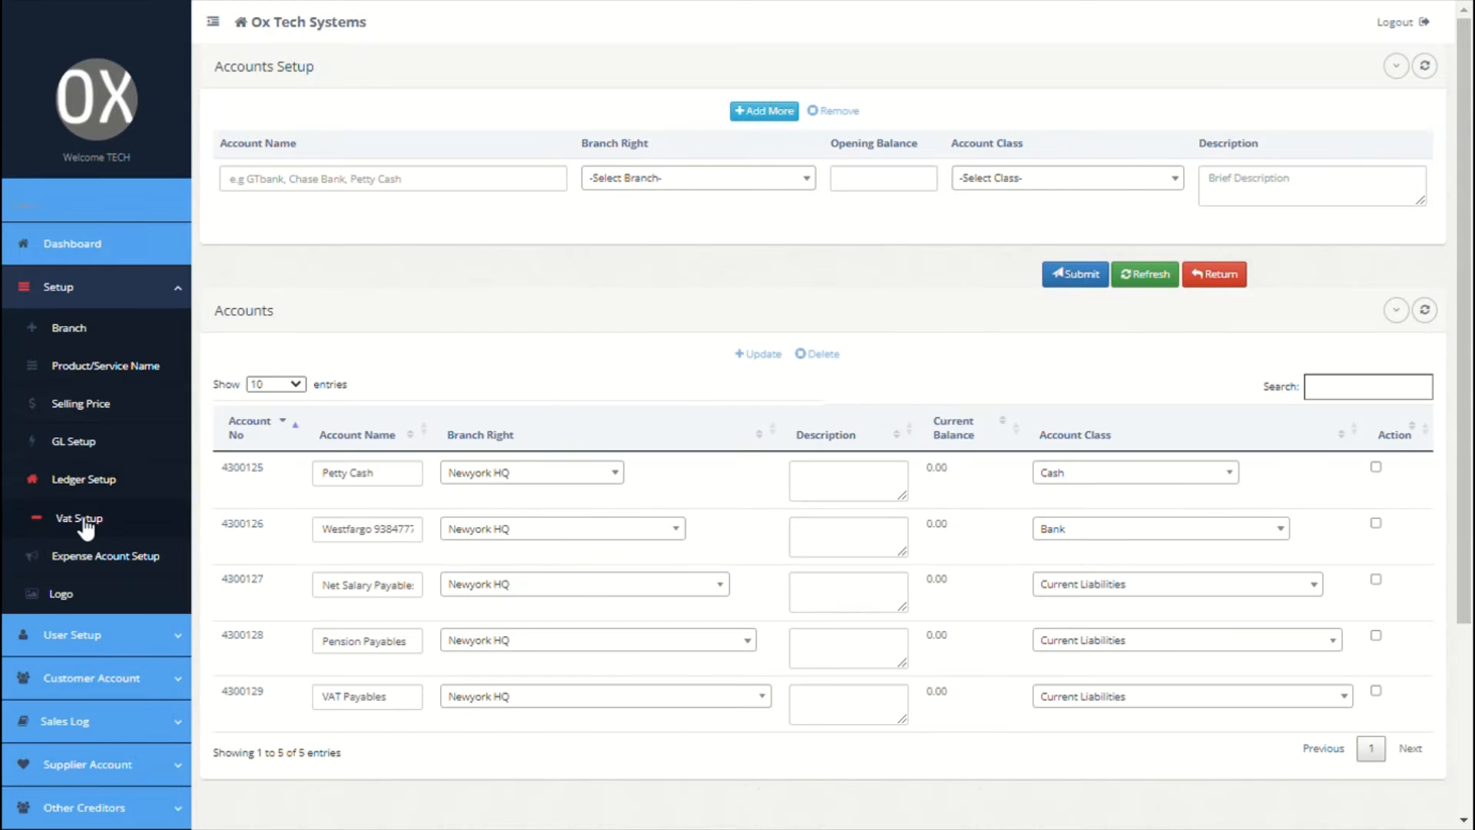
{"action": "left_click", "coordinate": [86, 519]}
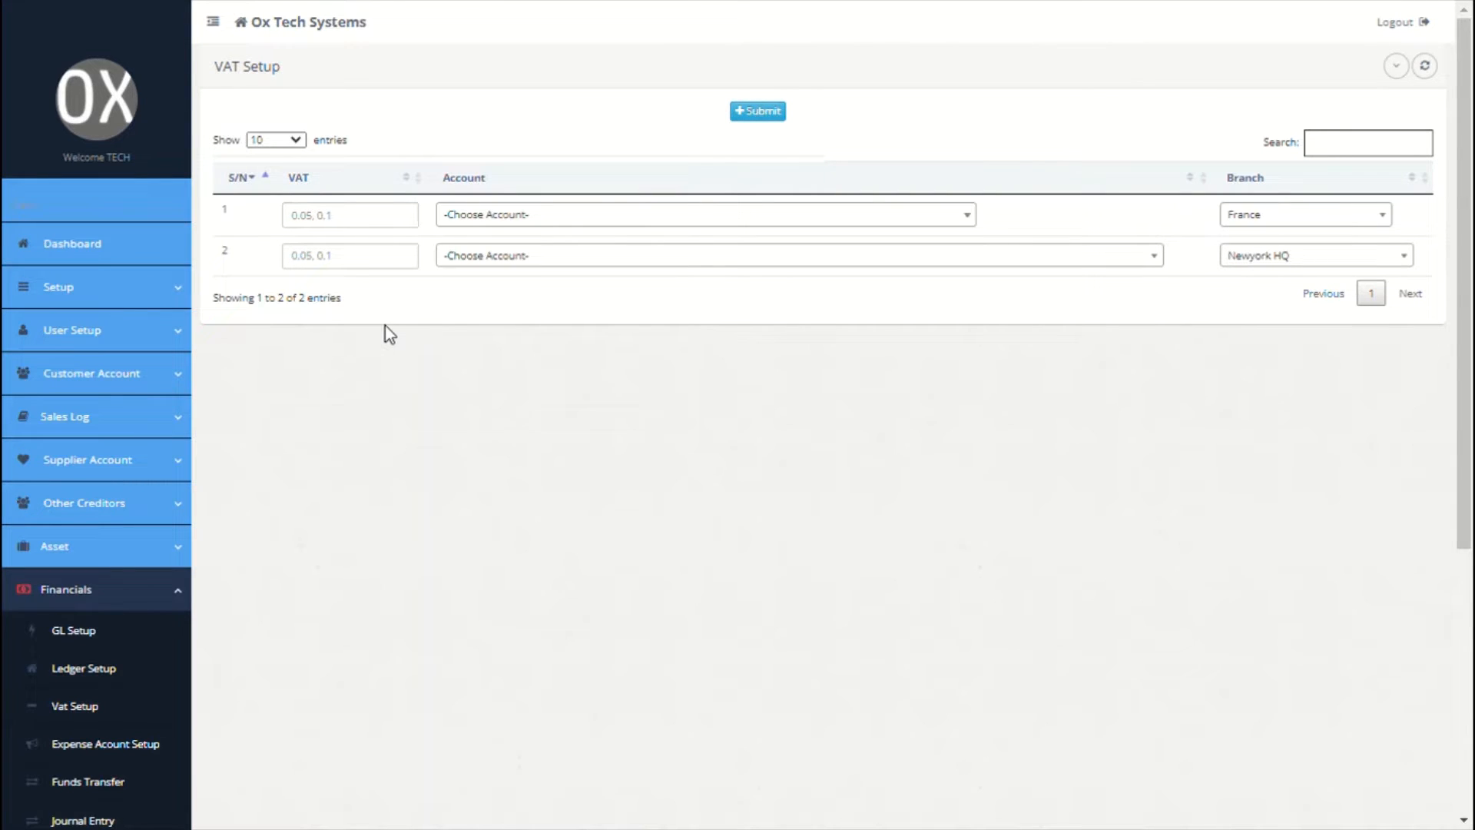
Step: Set VAT 0.5 for France and 0.3 for Newyork HQ, both posting to VAT Payables
{"action": "left_click", "coordinate": [371, 226]}
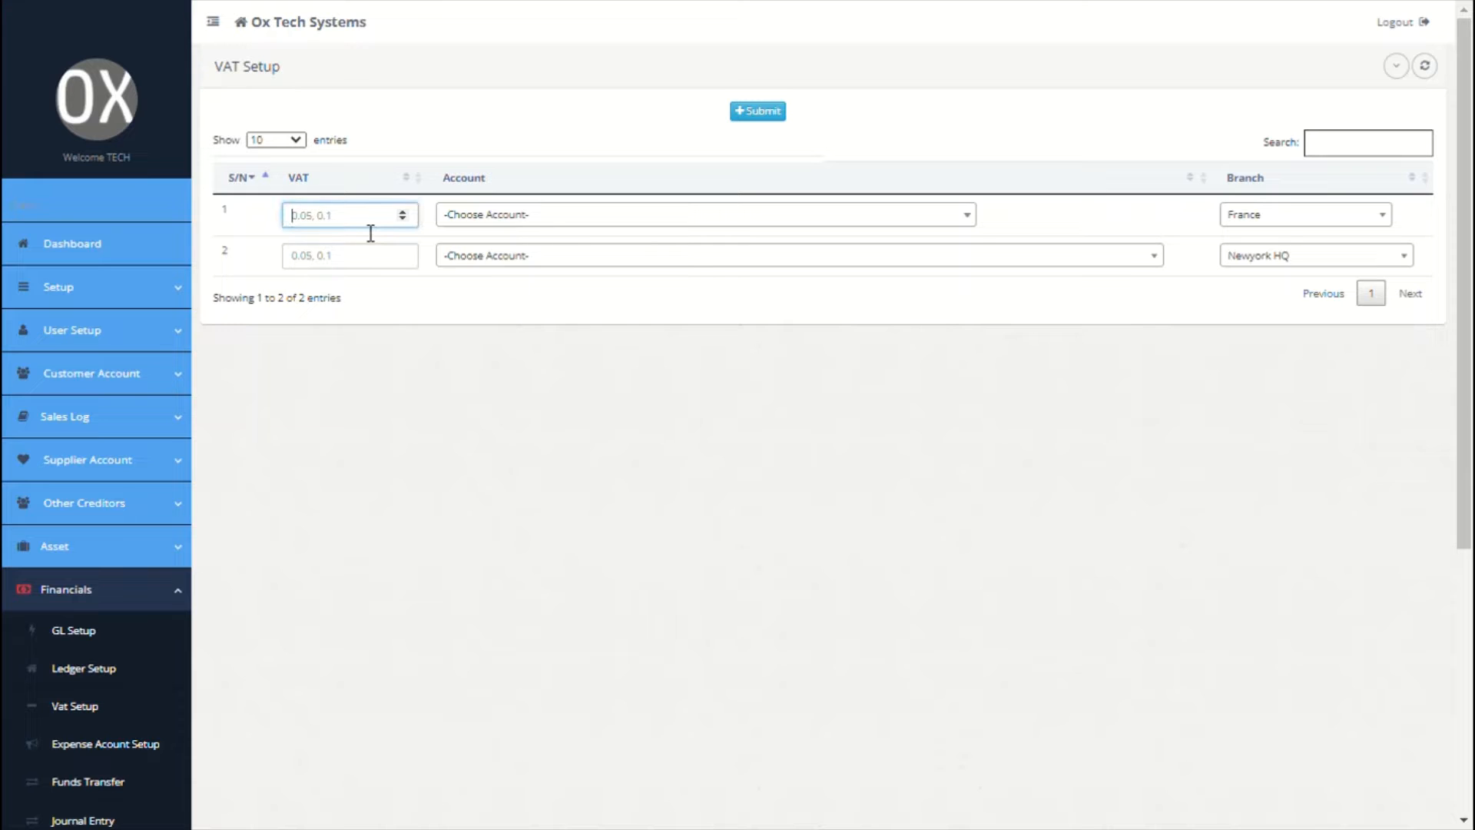
{"action": "type", "text": "0.5"}
{"action": "left_click", "coordinate": [511, 219]}
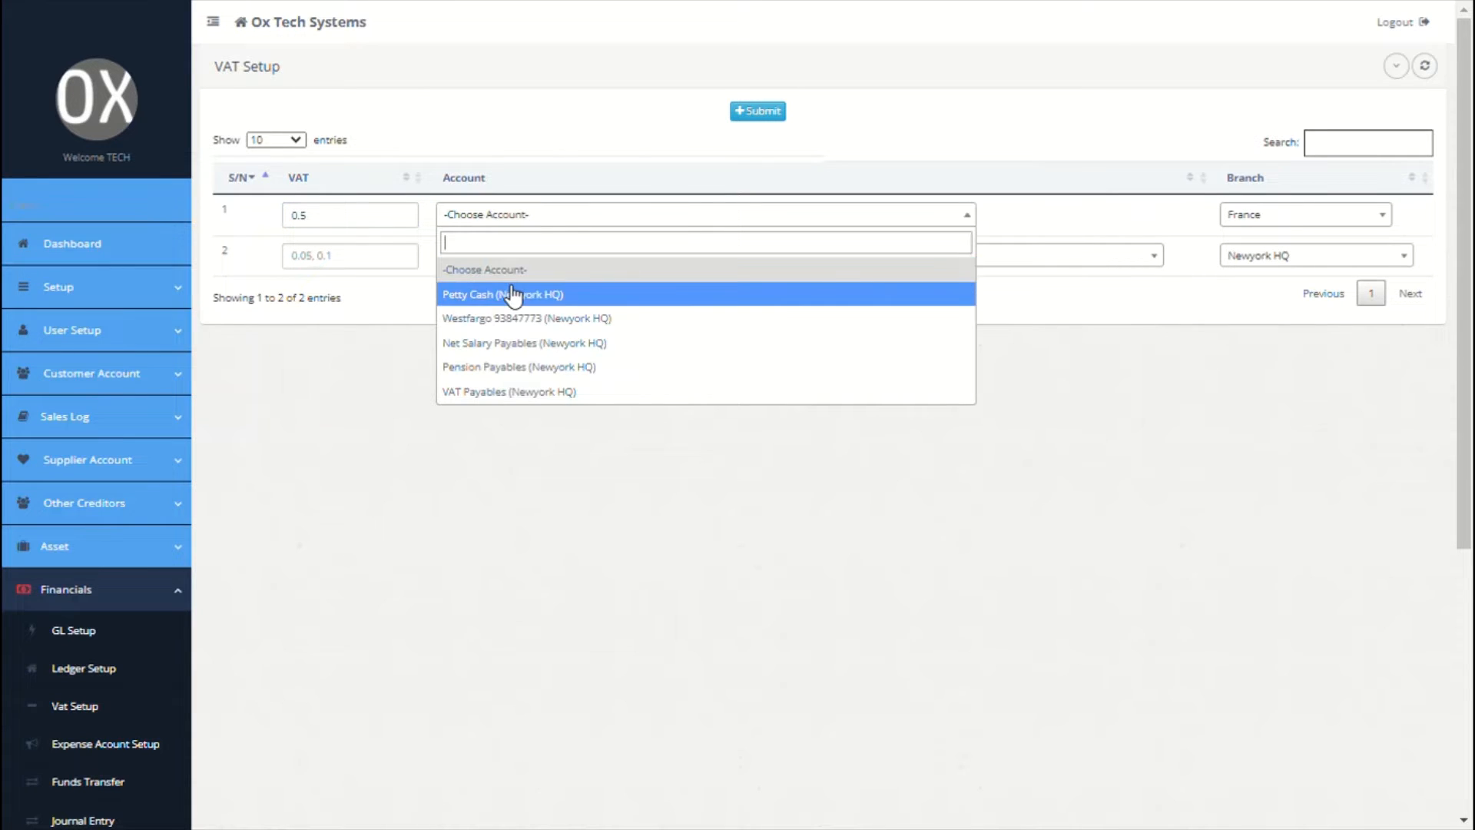
{"action": "type", "text": "va"}
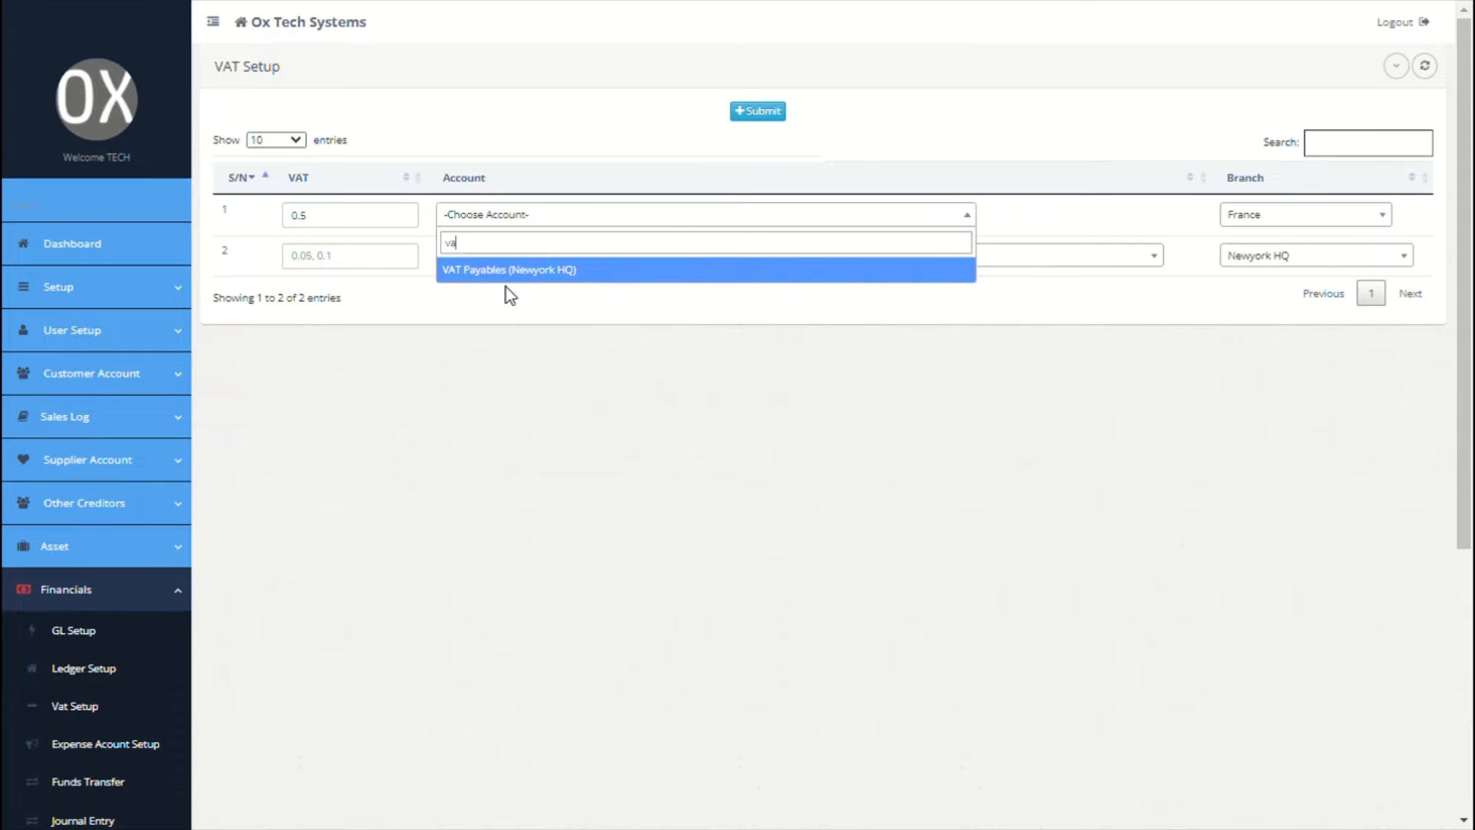
{"action": "left_click", "coordinate": [526, 278]}
{"action": "left_click", "coordinate": [455, 261]}
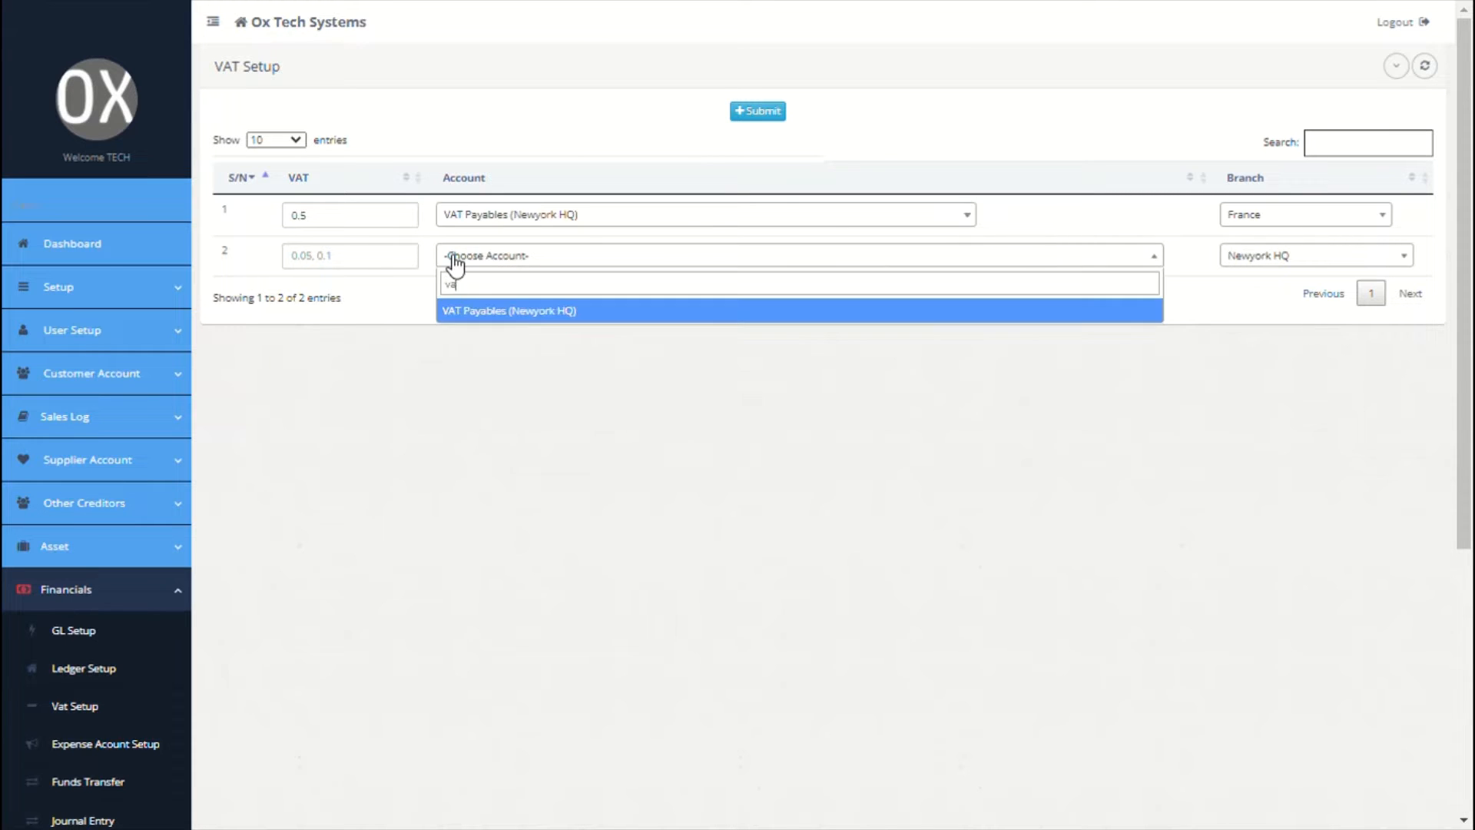
{"action": "left_click", "coordinate": [517, 318]}
{"action": "left_click", "coordinate": [326, 259]}
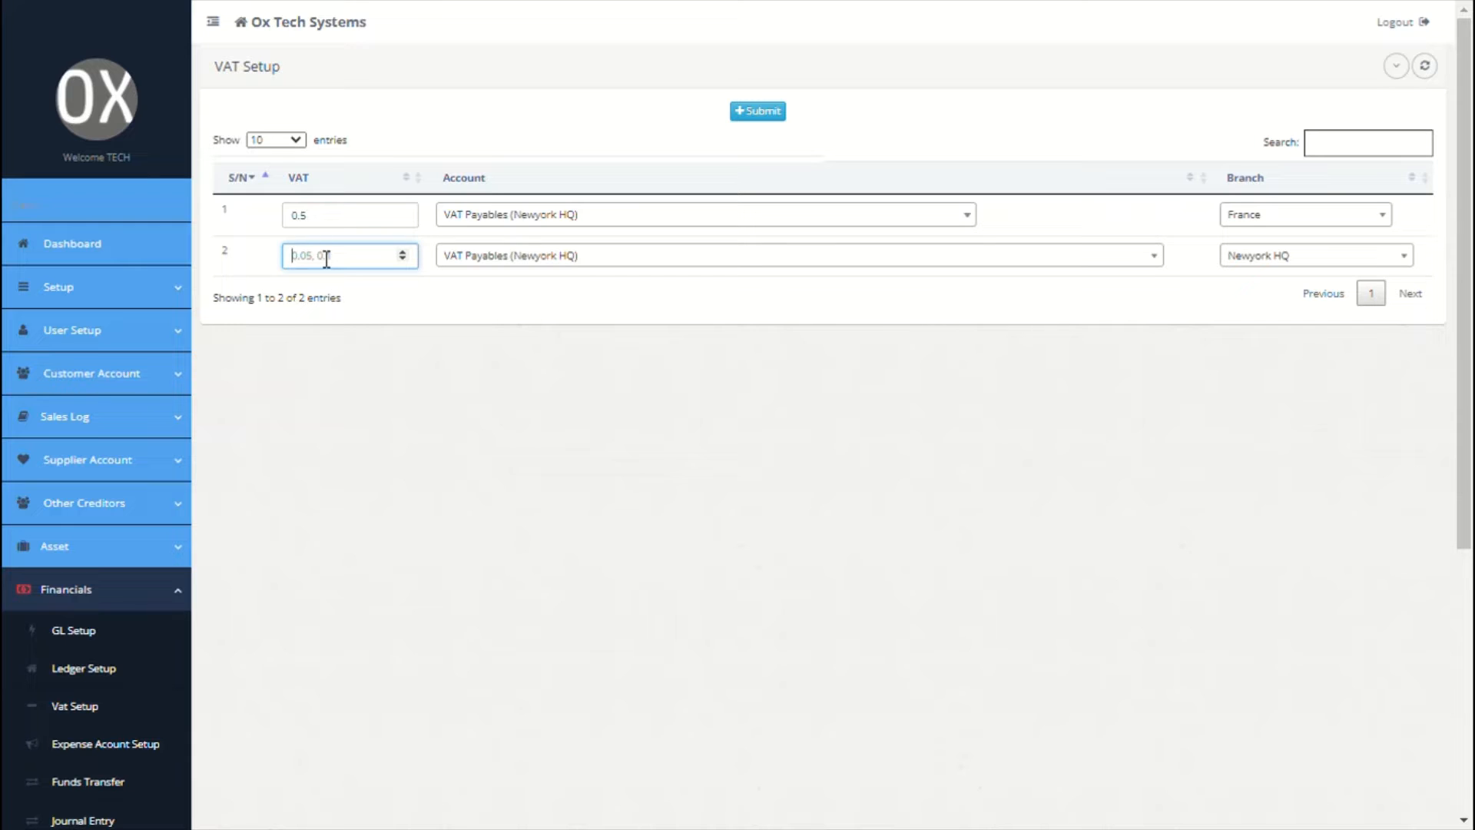
{"action": "type", "text": "0"}
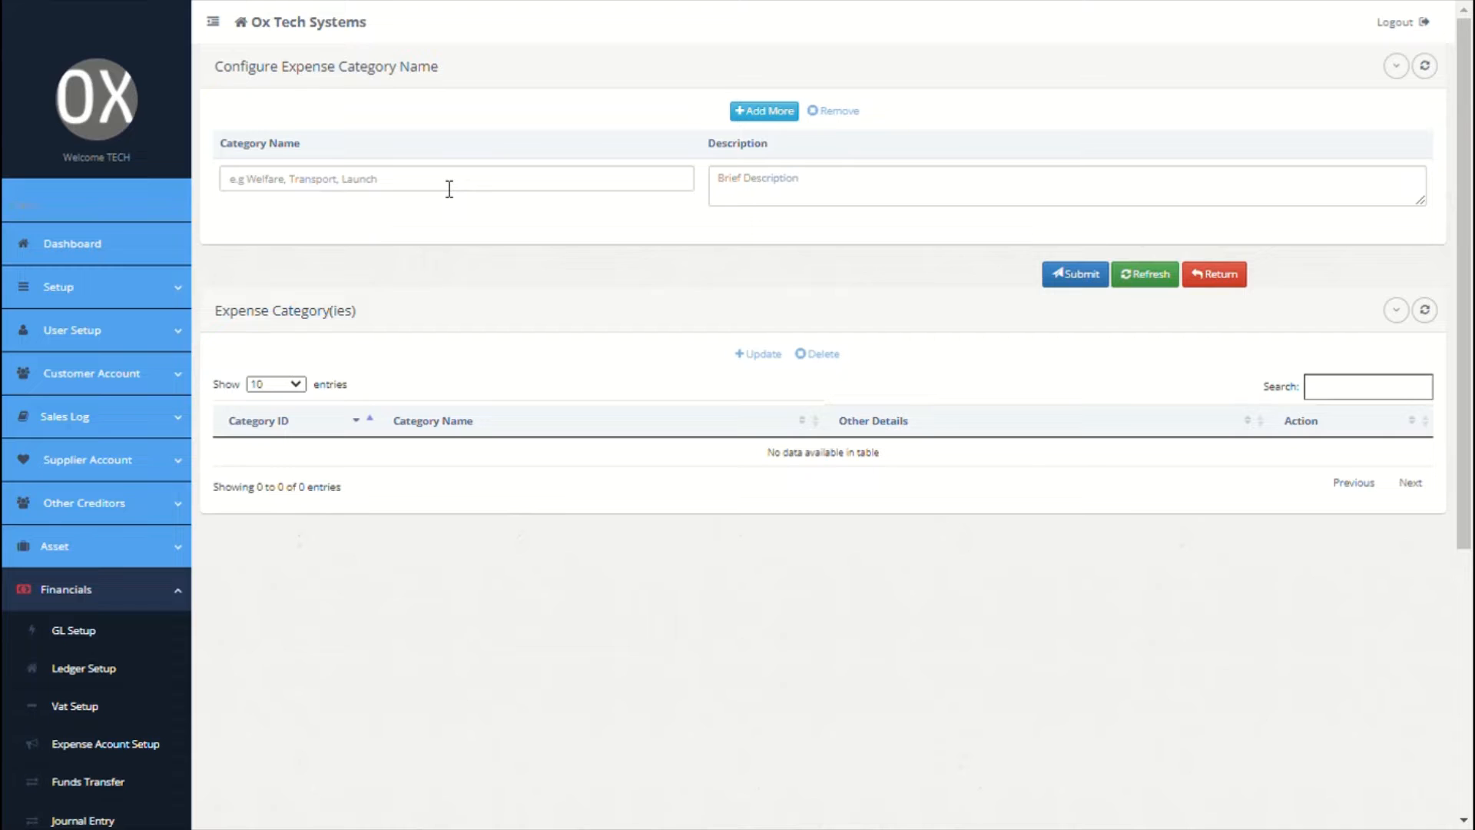
Step: Enter Salary and VAT as expense categories
{"action": "left_click", "coordinate": [450, 188]}
{"action": "type", "text": "S"}
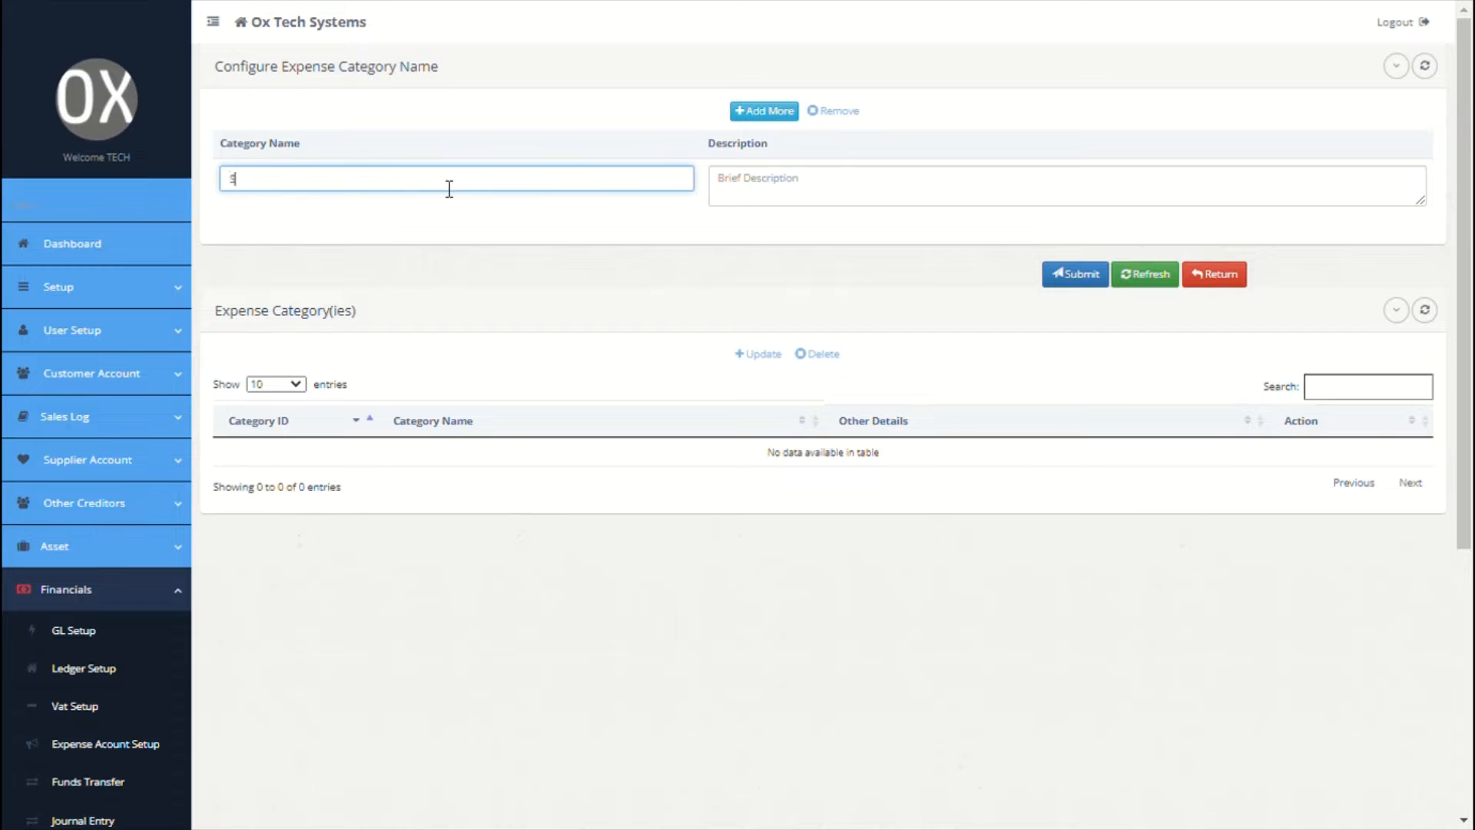
{"action": "type", "text": "alary"}
{"action": "left_click", "coordinate": [761, 188]}
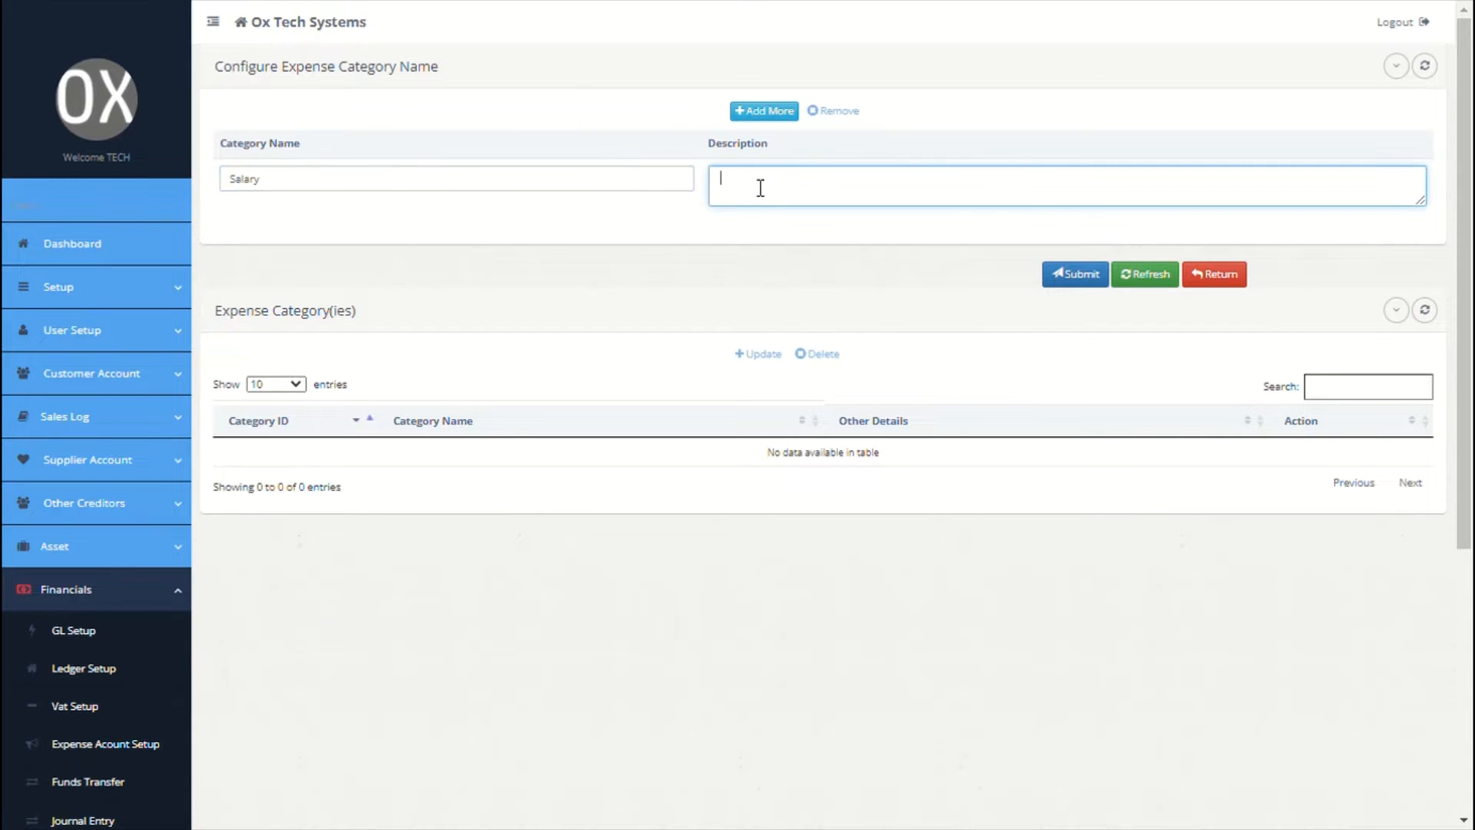
{"action": "left_click", "coordinate": [775, 113]}
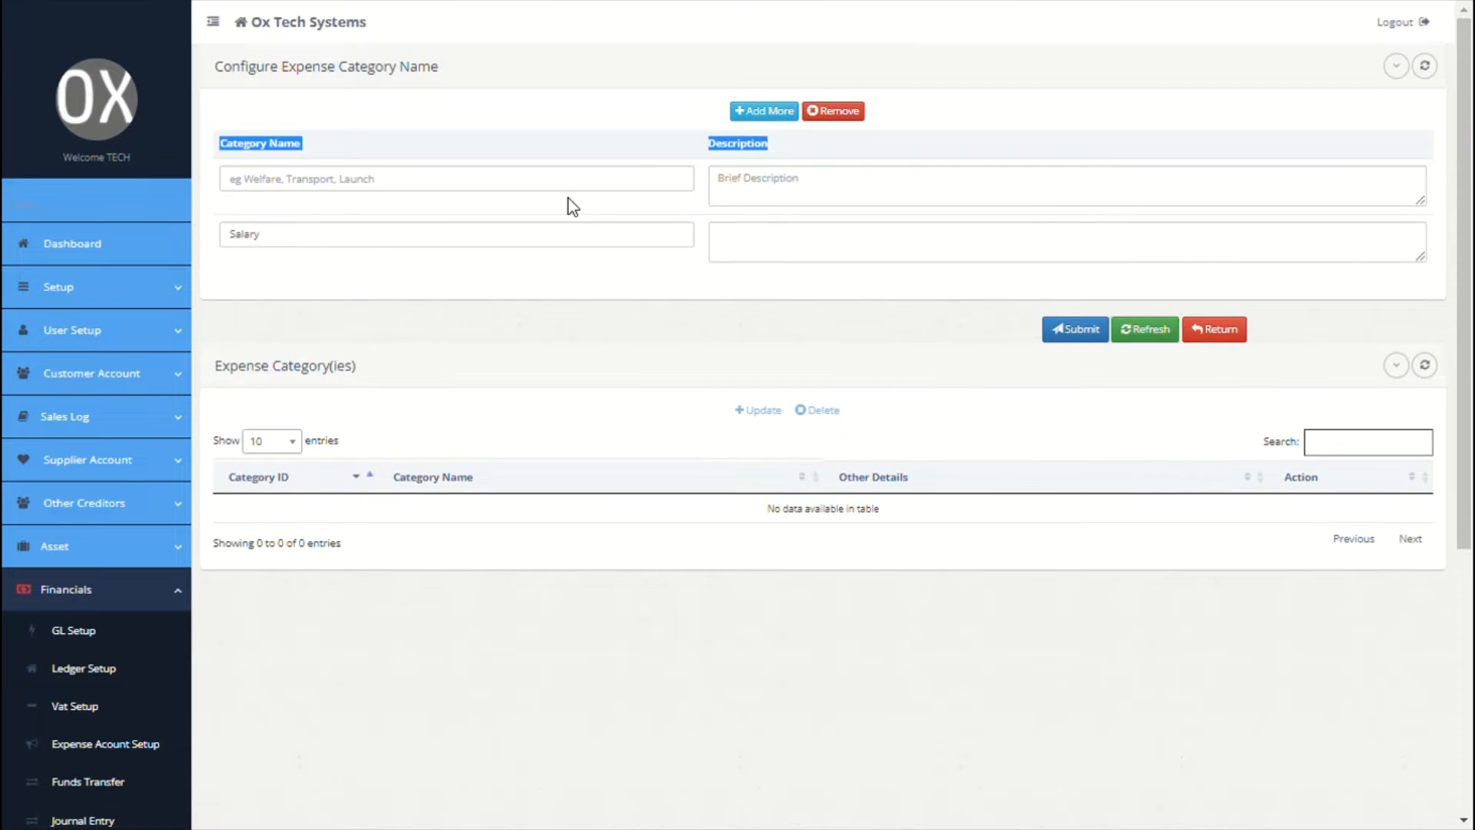
{"action": "type", "text": "VAT"}
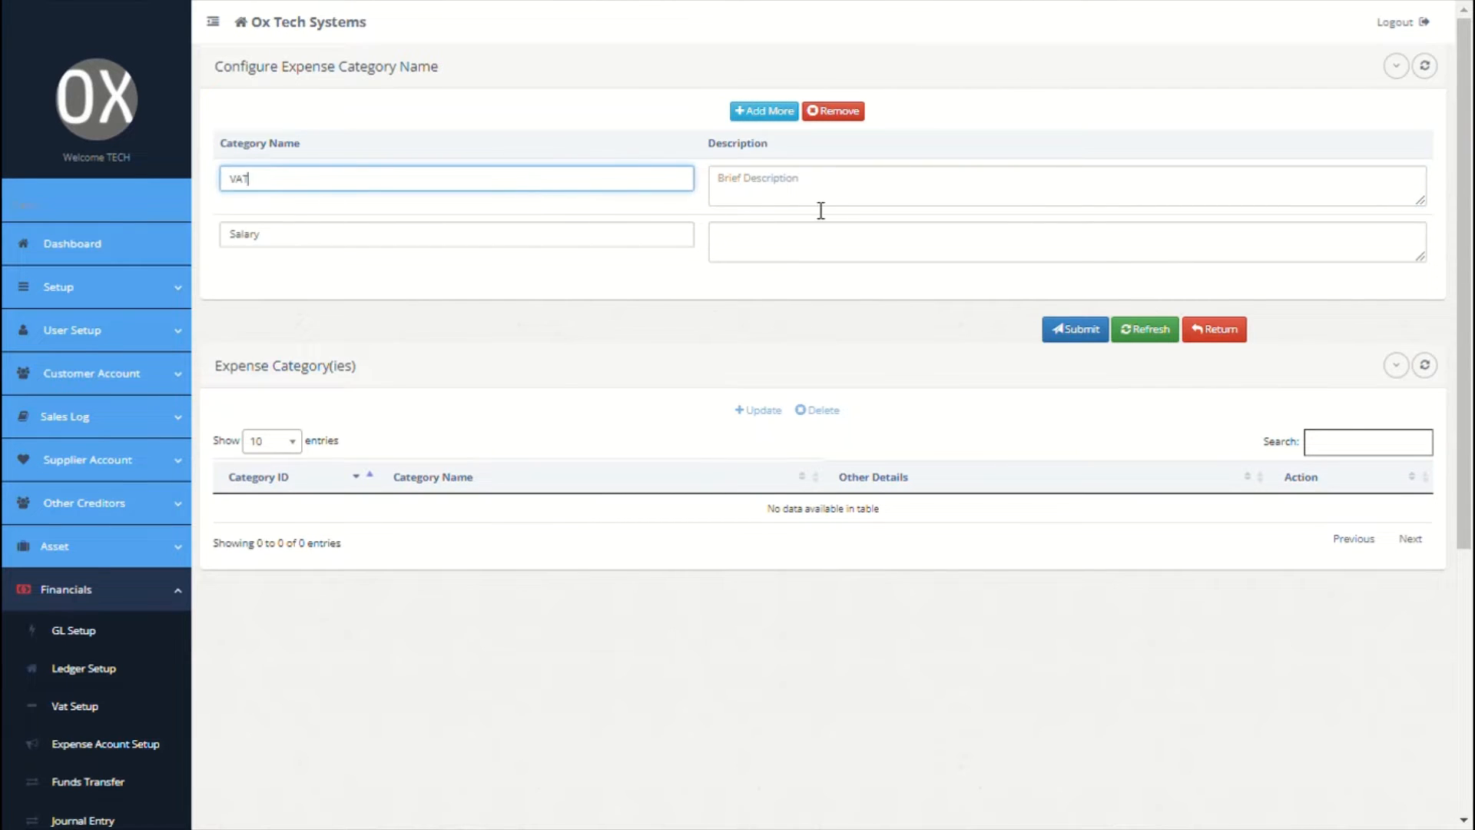
{"action": "left_click", "coordinate": [794, 188]}
Step: Add Media and PAYE expense categories, leaving a new blank row
{"action": "left_click", "coordinate": [764, 111]}
{"action": "left_click", "coordinate": [610, 180]}
{"action": "type", "text": "Media"}
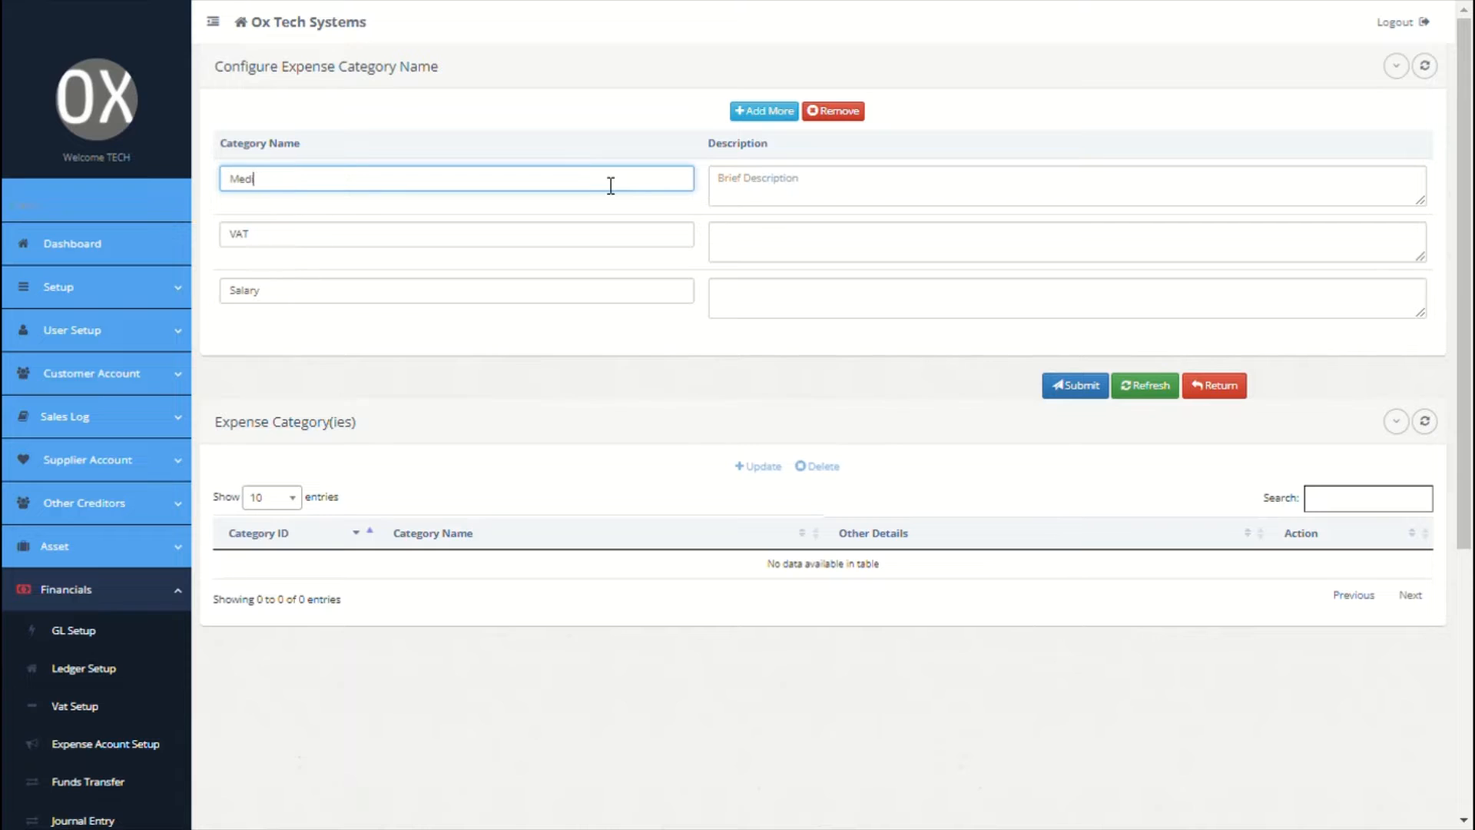
{"action": "left_click", "coordinate": [805, 201]}
{"action": "left_click", "coordinate": [764, 111]}
{"action": "left_click", "coordinate": [513, 191]}
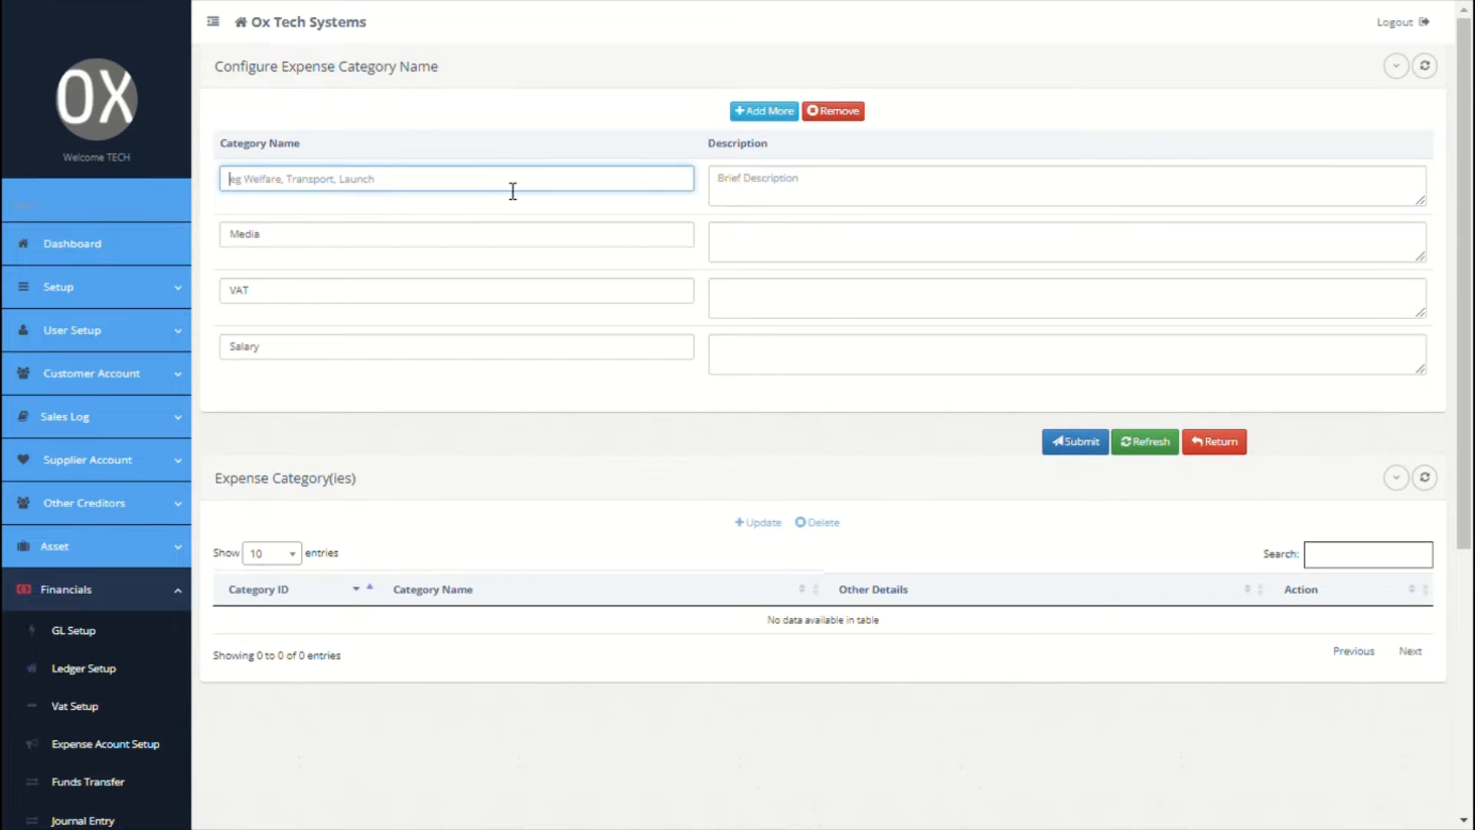
{"action": "type", "text": "PAYE"}
{"action": "left_click", "coordinate": [820, 181]}
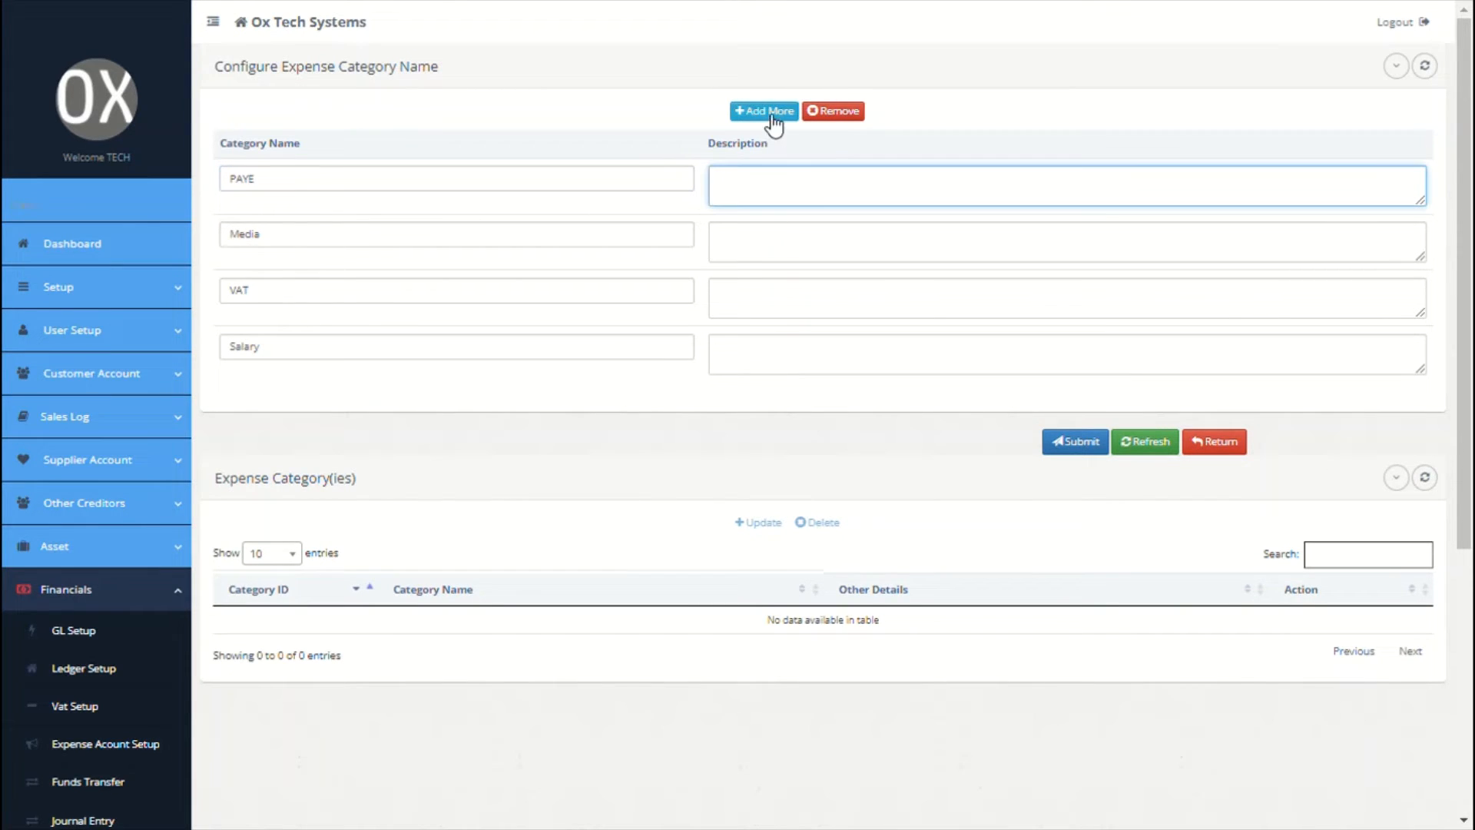
{"action": "left_click", "coordinate": [769, 114]}
{"action": "left_click", "coordinate": [605, 179]}
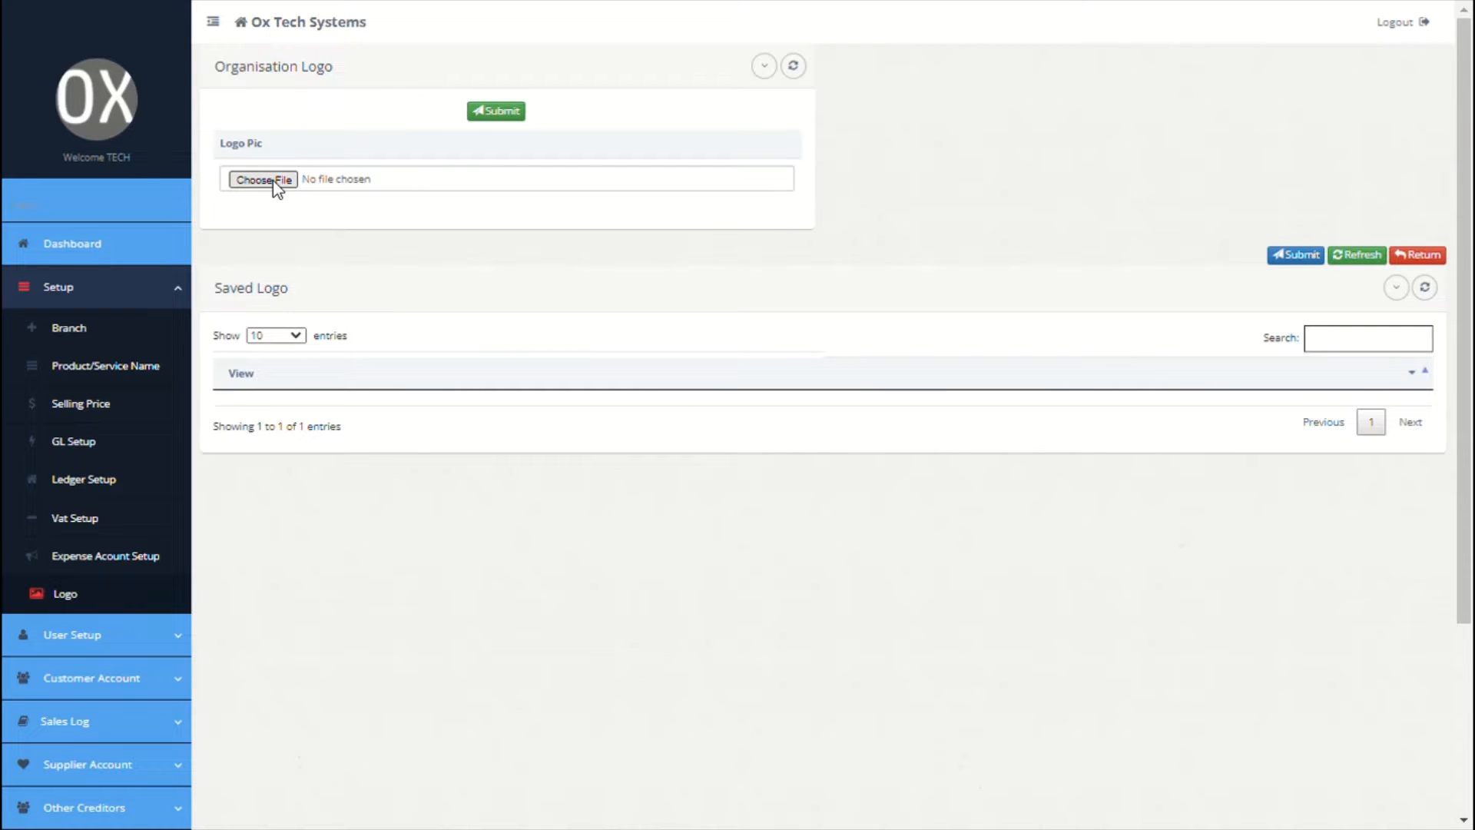
Step: Start a custom user profile named 'account recicvable user' in Create Custom User
{"action": "scroll", "coordinate": [427, 444], "scroll_direction": "down", "scroll_amount": 4}
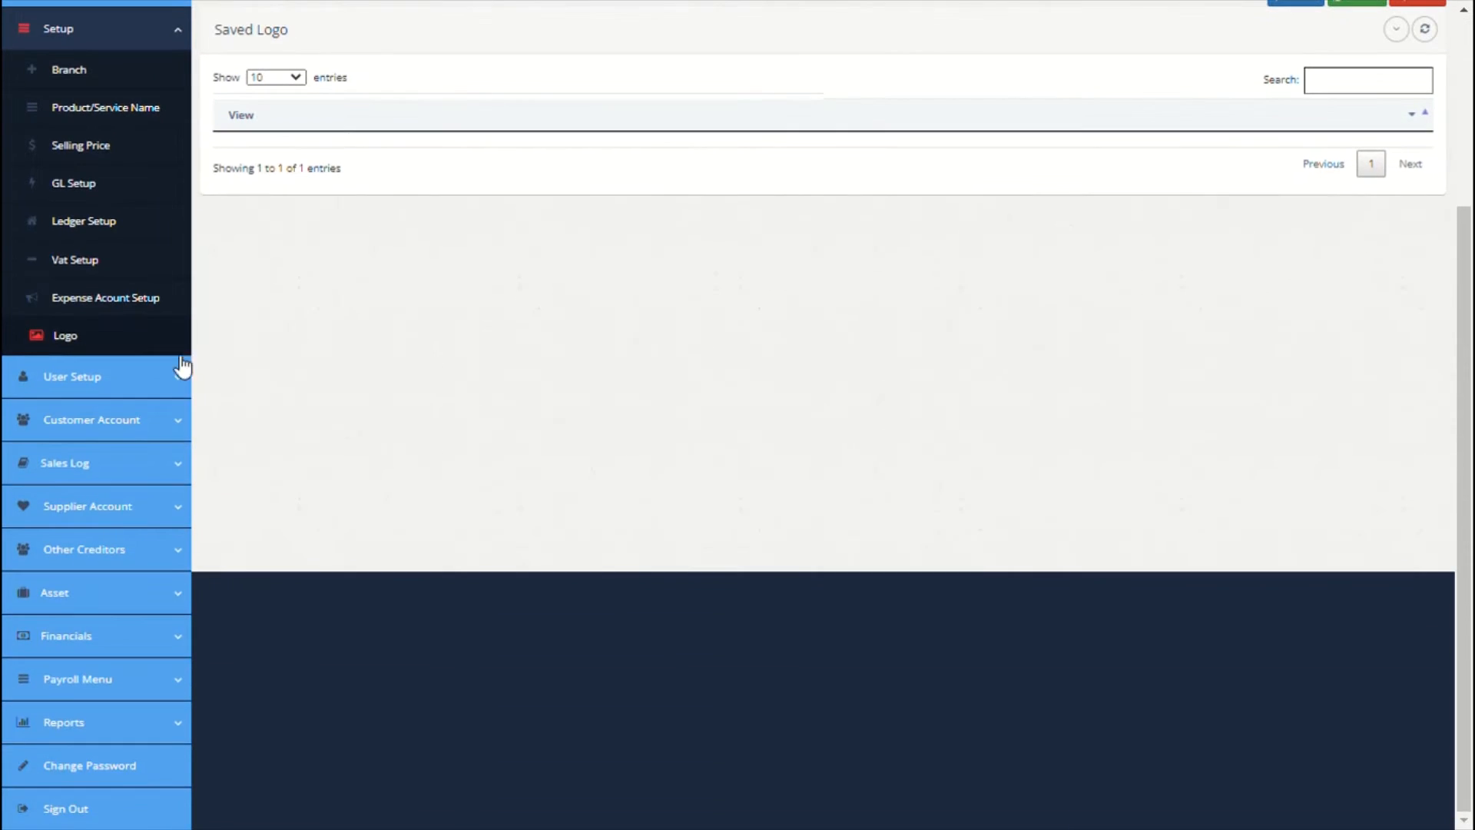
{"action": "left_click", "coordinate": [155, 379]}
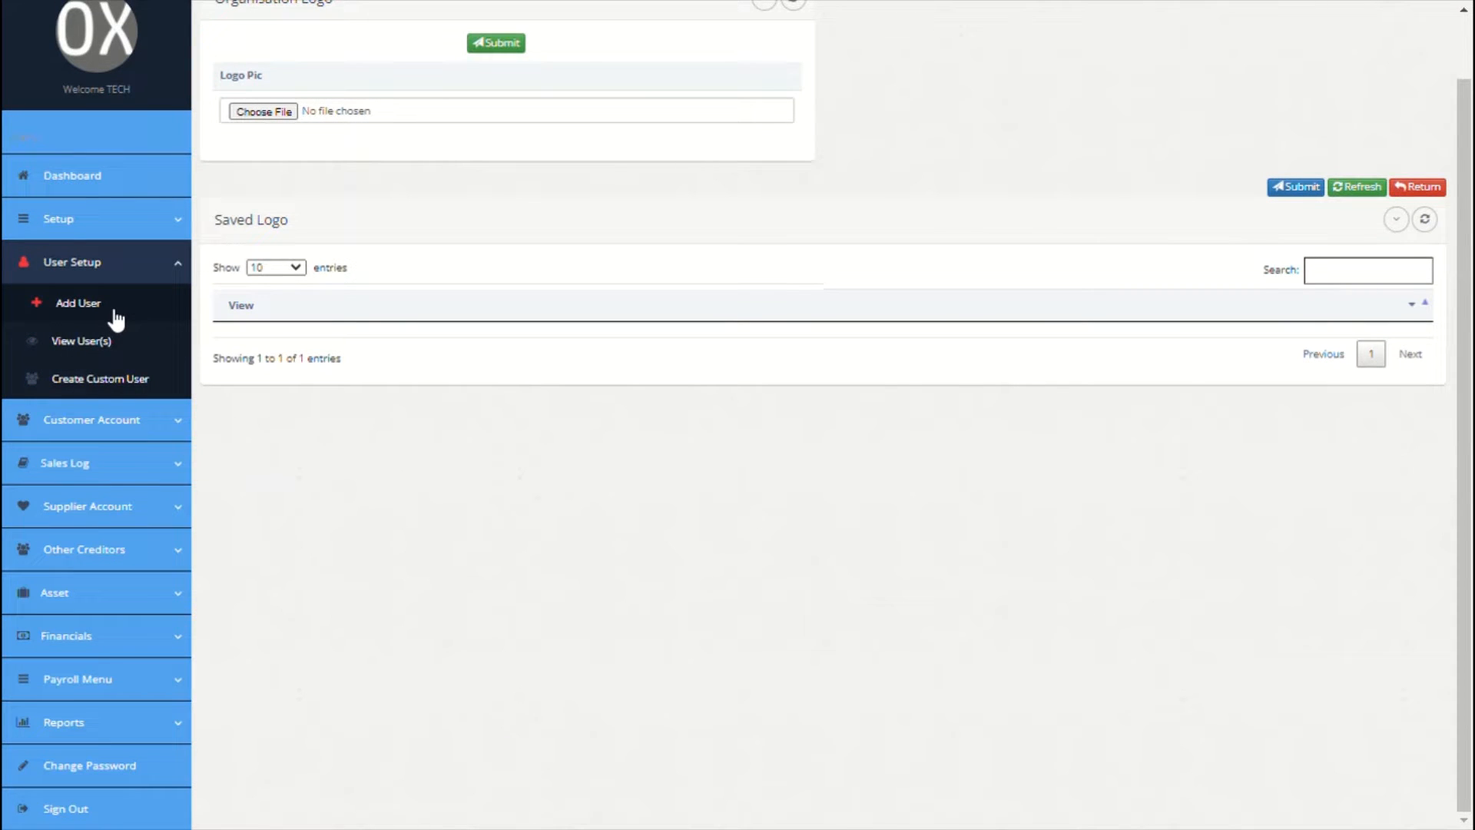
{"action": "left_click", "coordinate": [104, 382]}
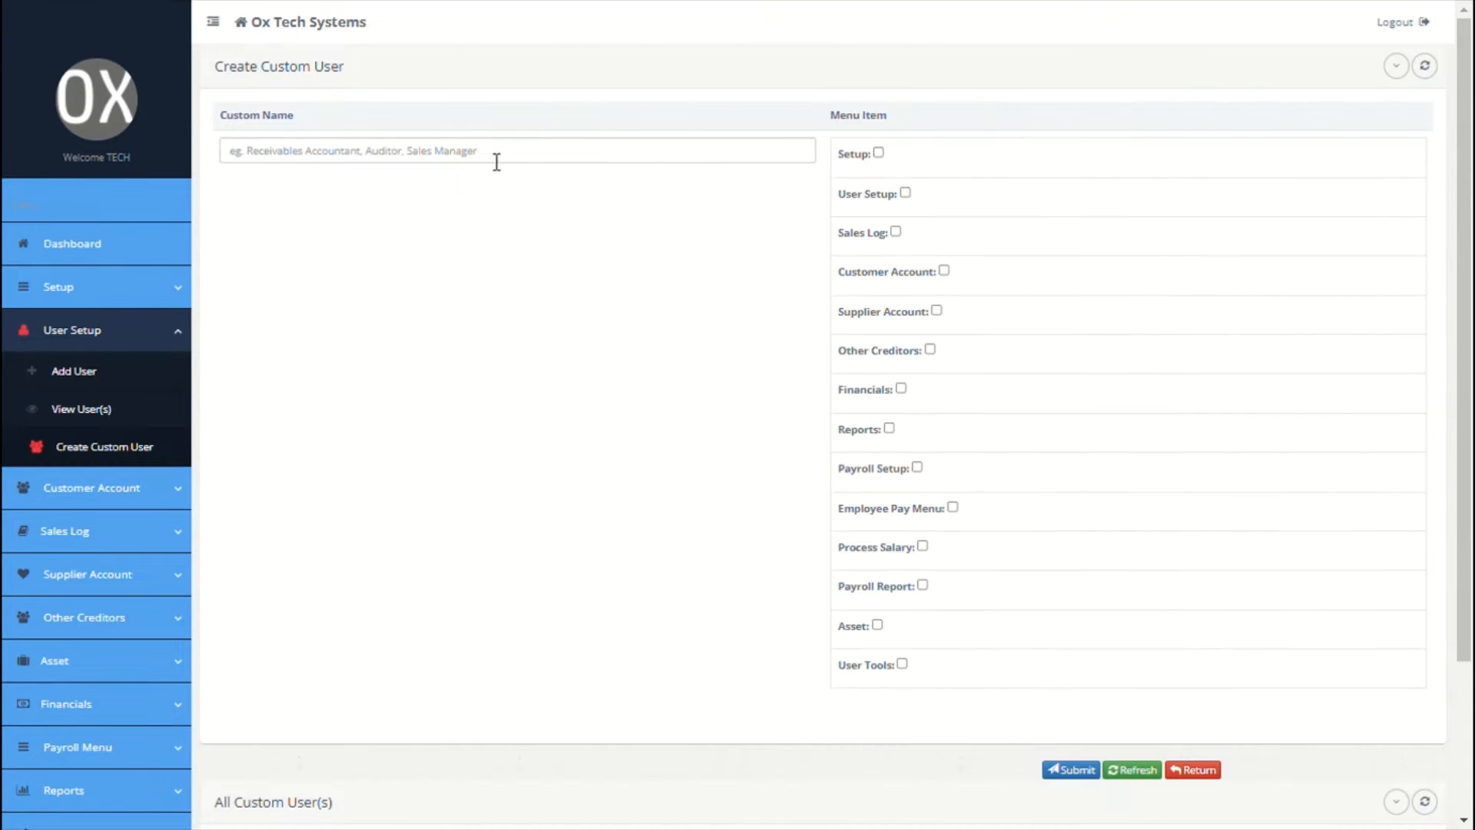
{"action": "scroll", "coordinate": [517, 163], "scroll_direction": "down", "scroll_amount": 2}
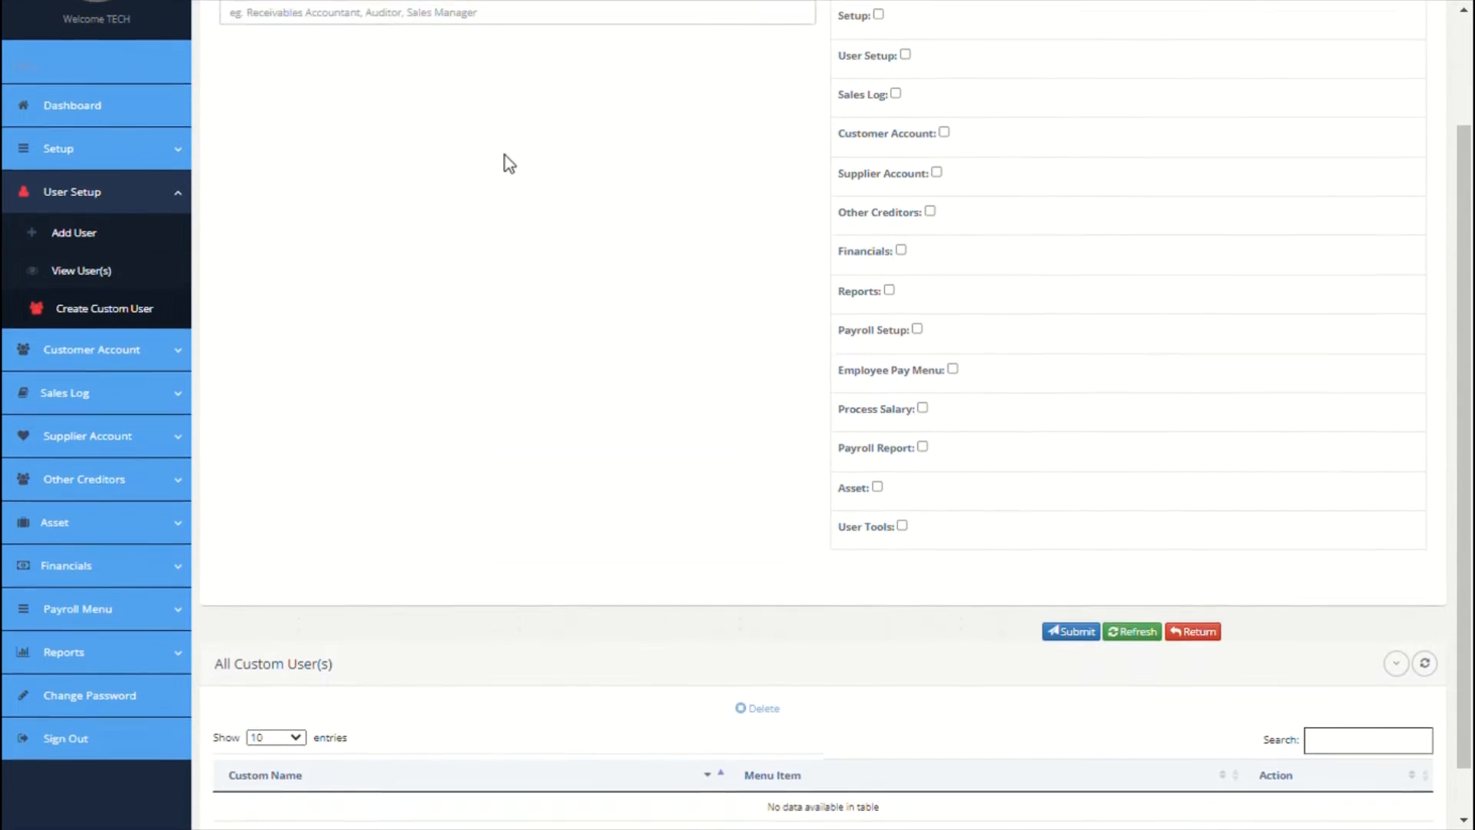
{"action": "scroll", "coordinate": [505, 164], "scroll_direction": "up", "scroll_amount": 2}
{"action": "left_click", "coordinate": [501, 157]}
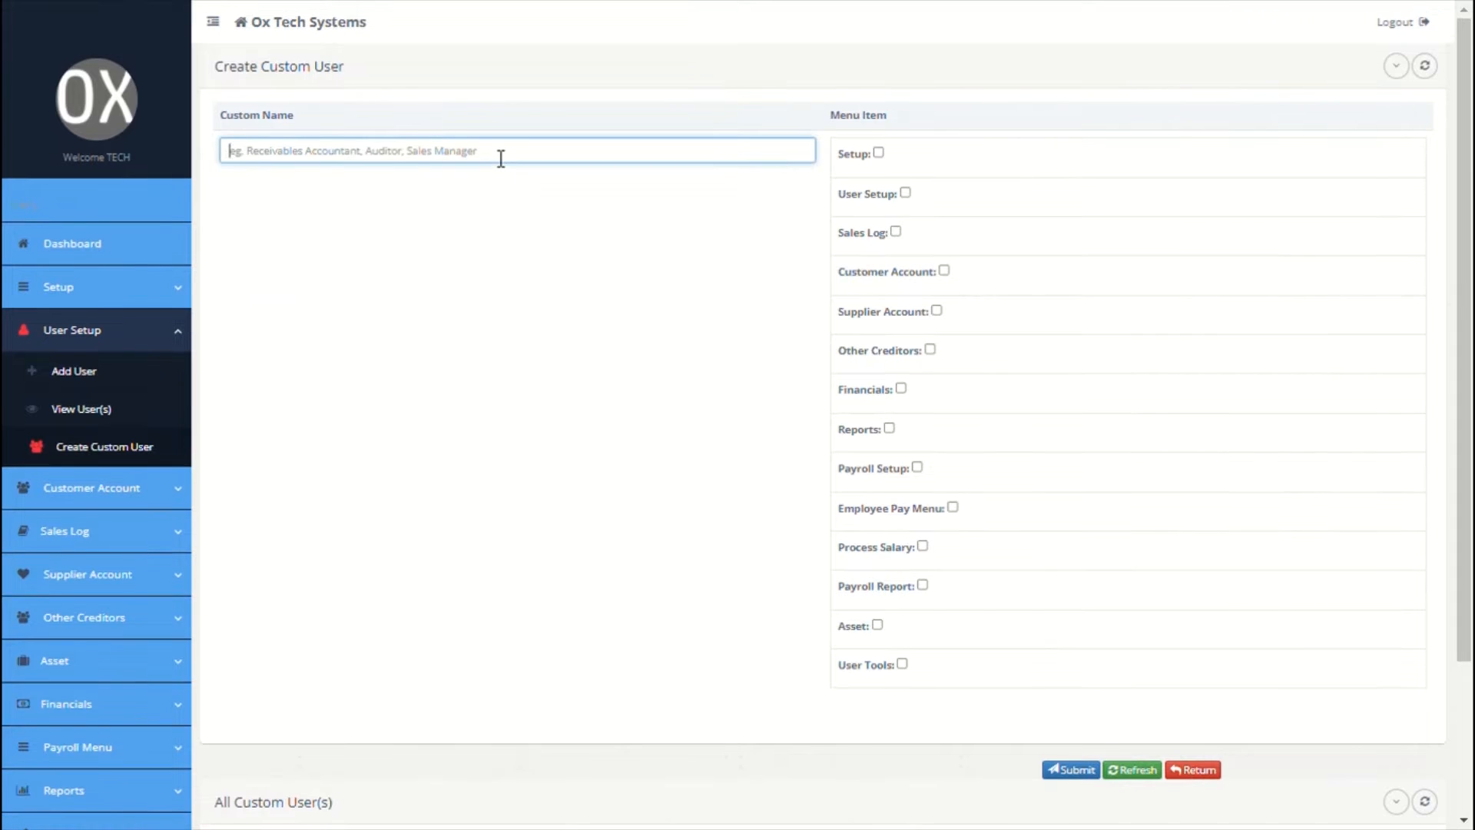
{"action": "type", "text": "accou"}
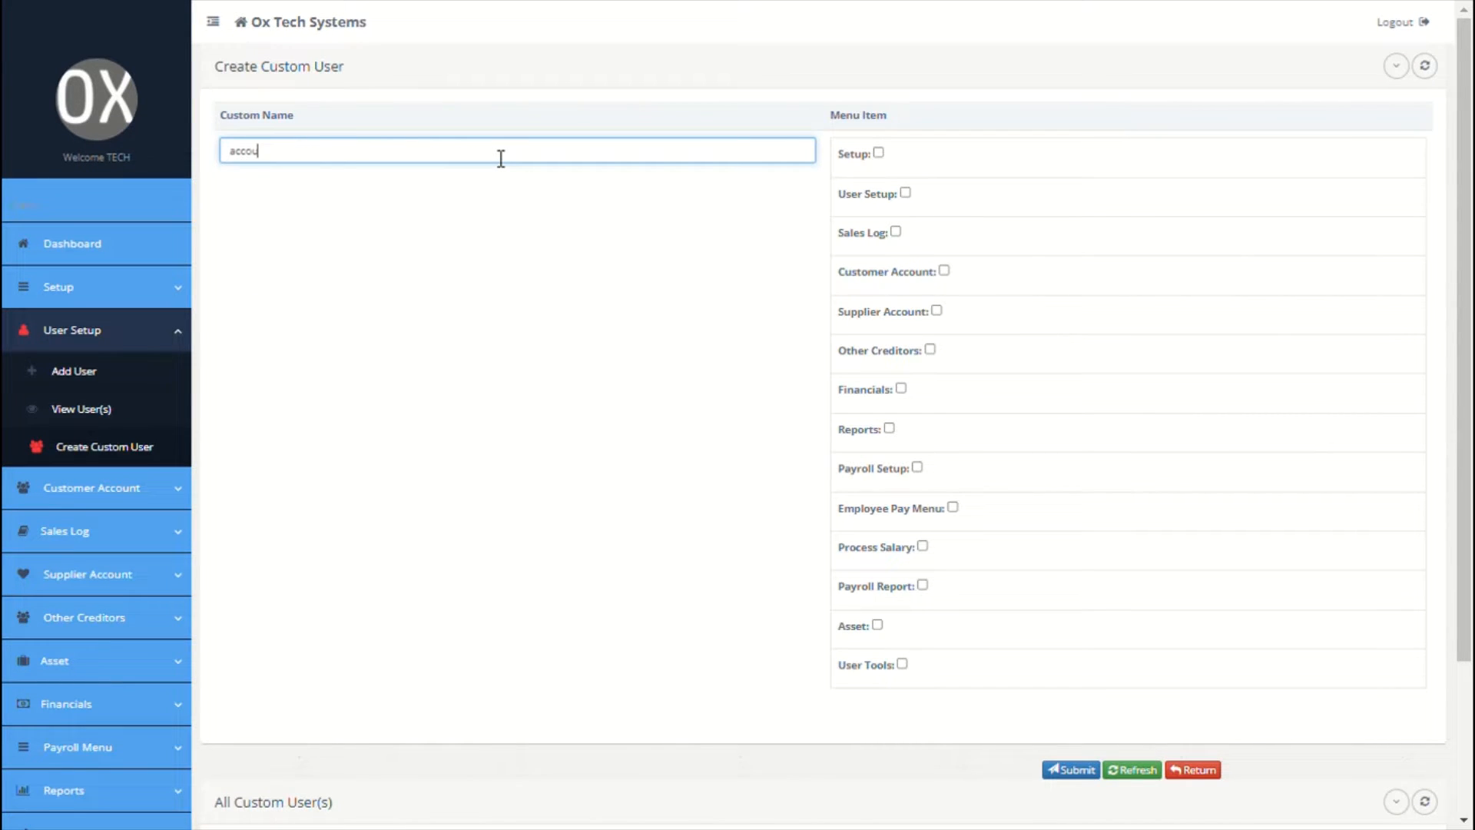
{"action": "type", "text": "n"}
{"action": "type", "text": "t re"}
{"action": "type", "text": "ci"}
{"action": "type", "text": "cei"}
{"action": "type", "text": "vable"}
{"action": "type", "text": " user"}
Step: Grant Customer Account access with add, view, payment and receipt/statement rights, then save
{"action": "left_click", "coordinate": [944, 271]}
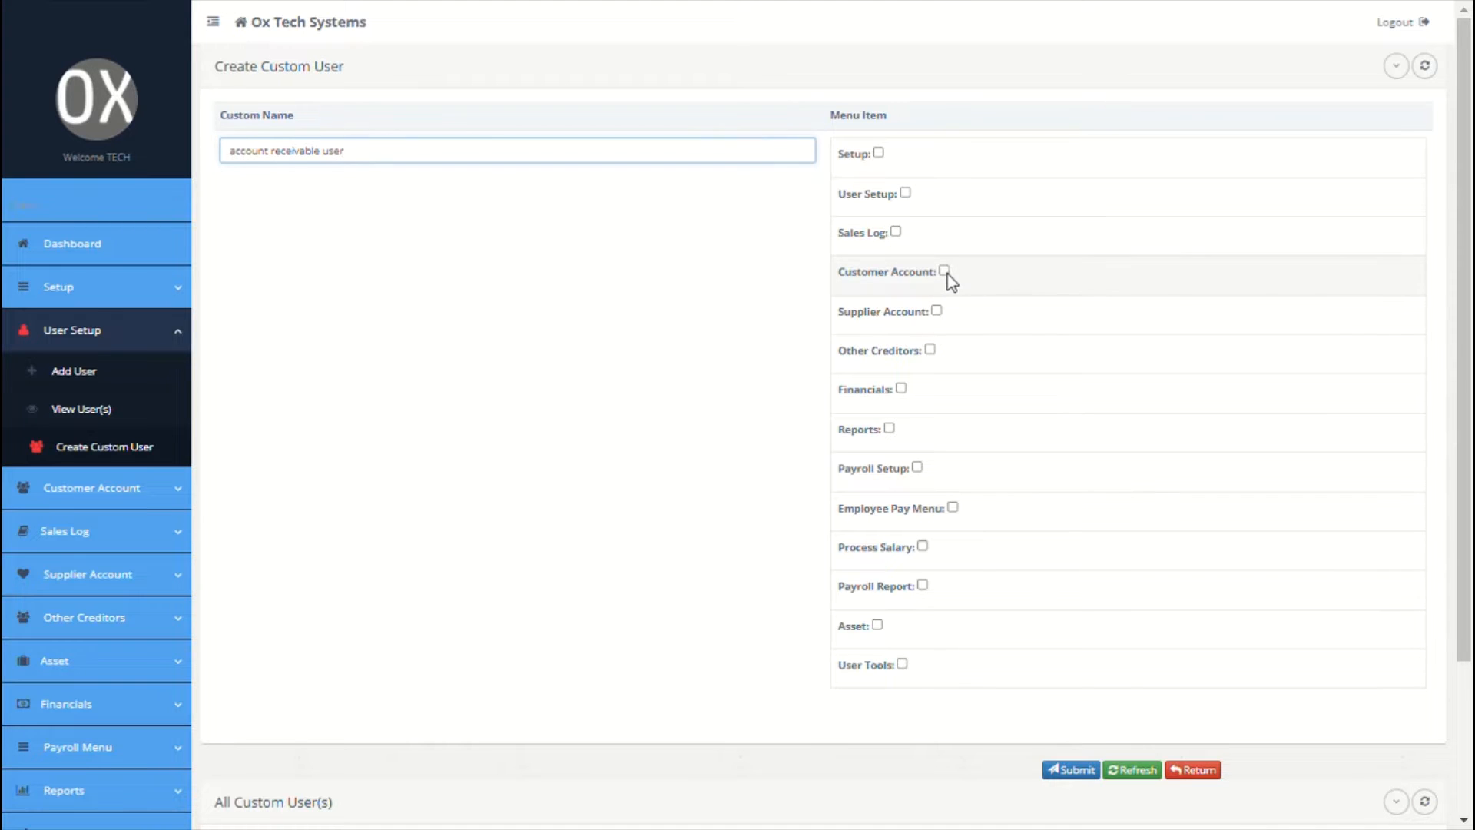
{"action": "left_click", "coordinate": [1175, 271]}
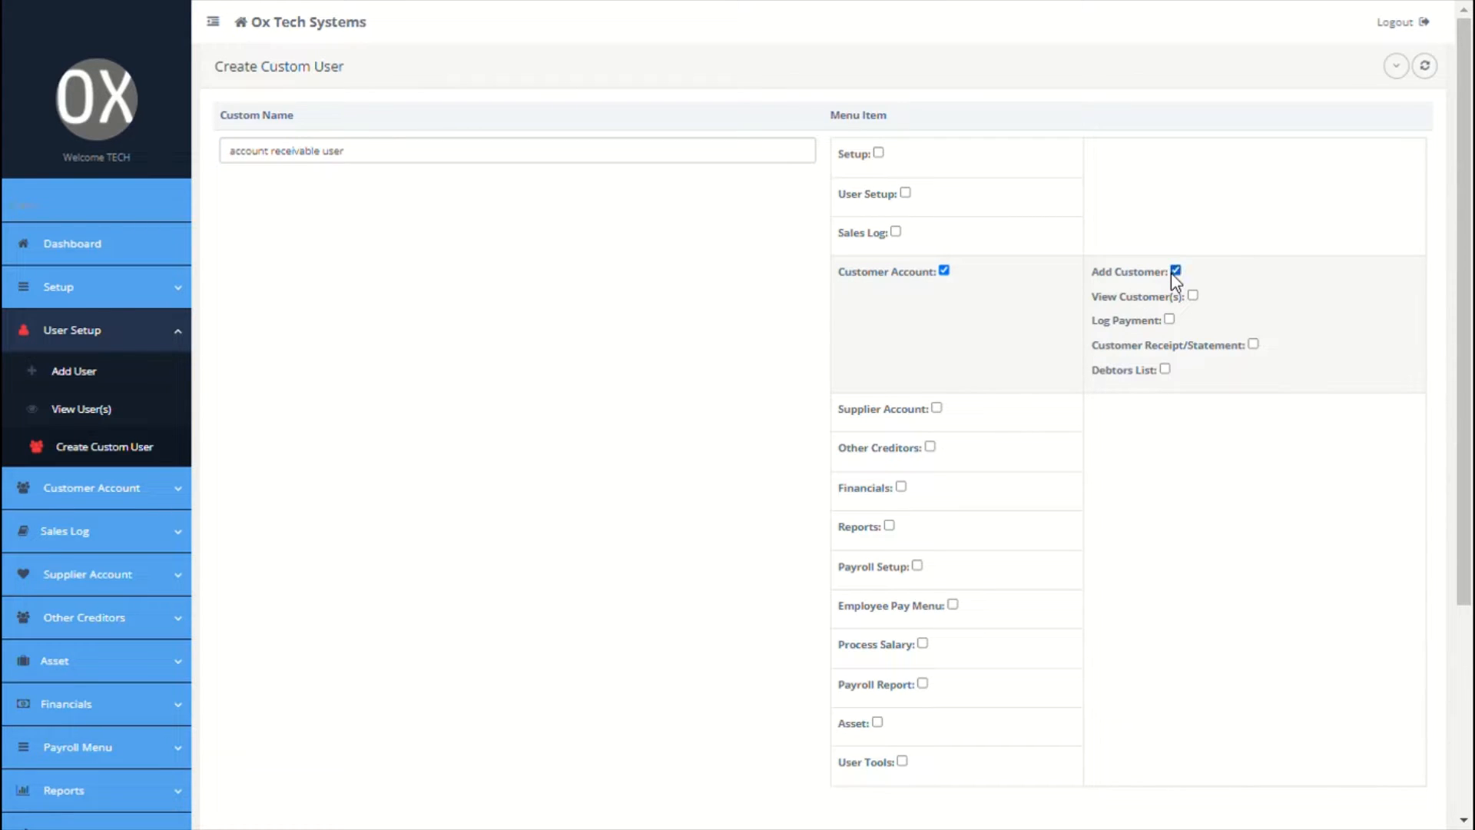
{"action": "left_click", "coordinate": [1193, 296]}
{"action": "left_click", "coordinate": [1168, 320]}
{"action": "left_click", "coordinate": [1254, 345]}
{"action": "scroll", "coordinate": [550, 436], "scroll_direction": "down", "scroll_amount": 4}
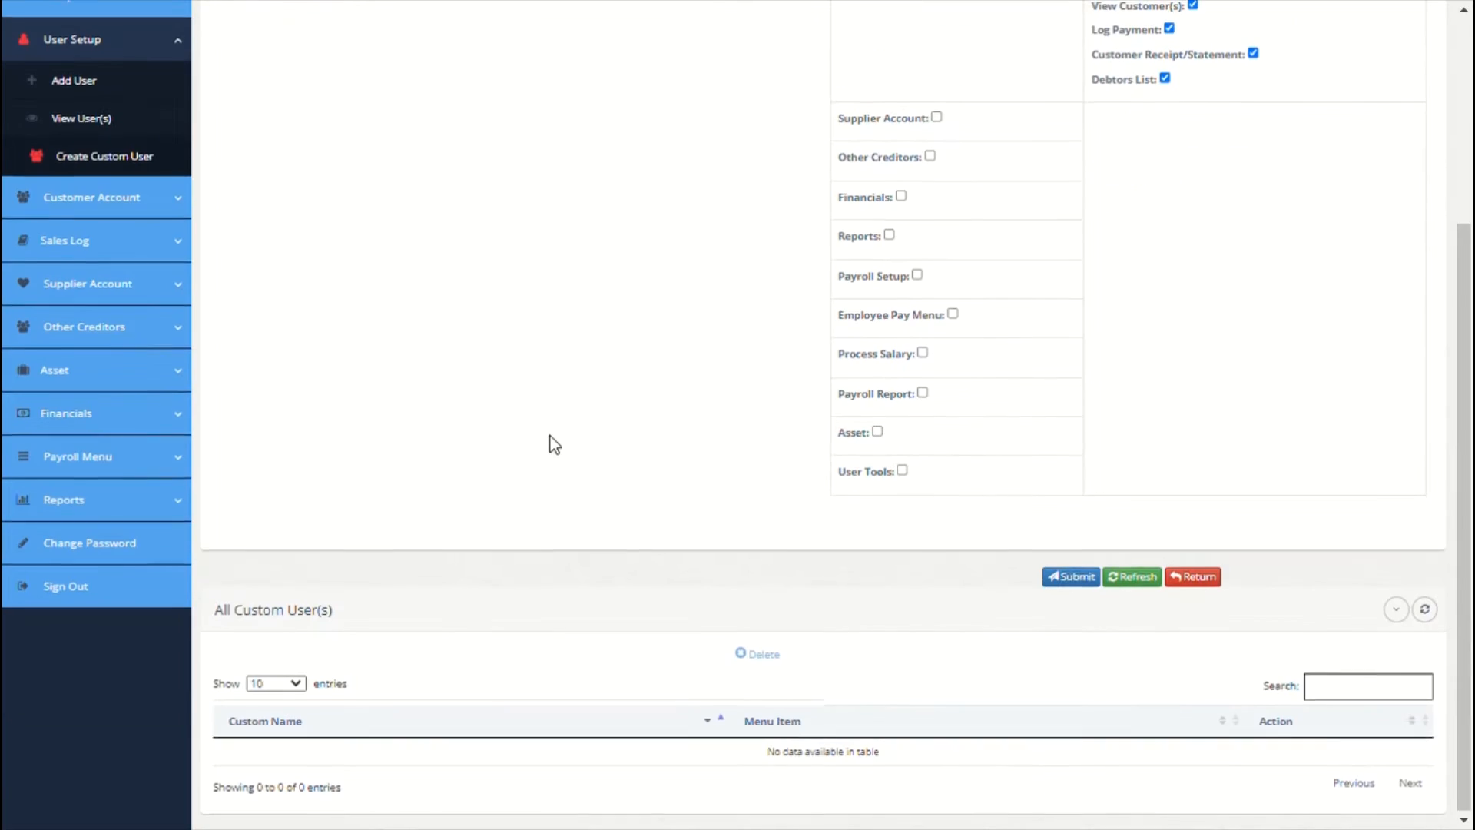
{"action": "left_click", "coordinate": [1066, 578]}
{"action": "left_click", "coordinate": [1053, 408]}
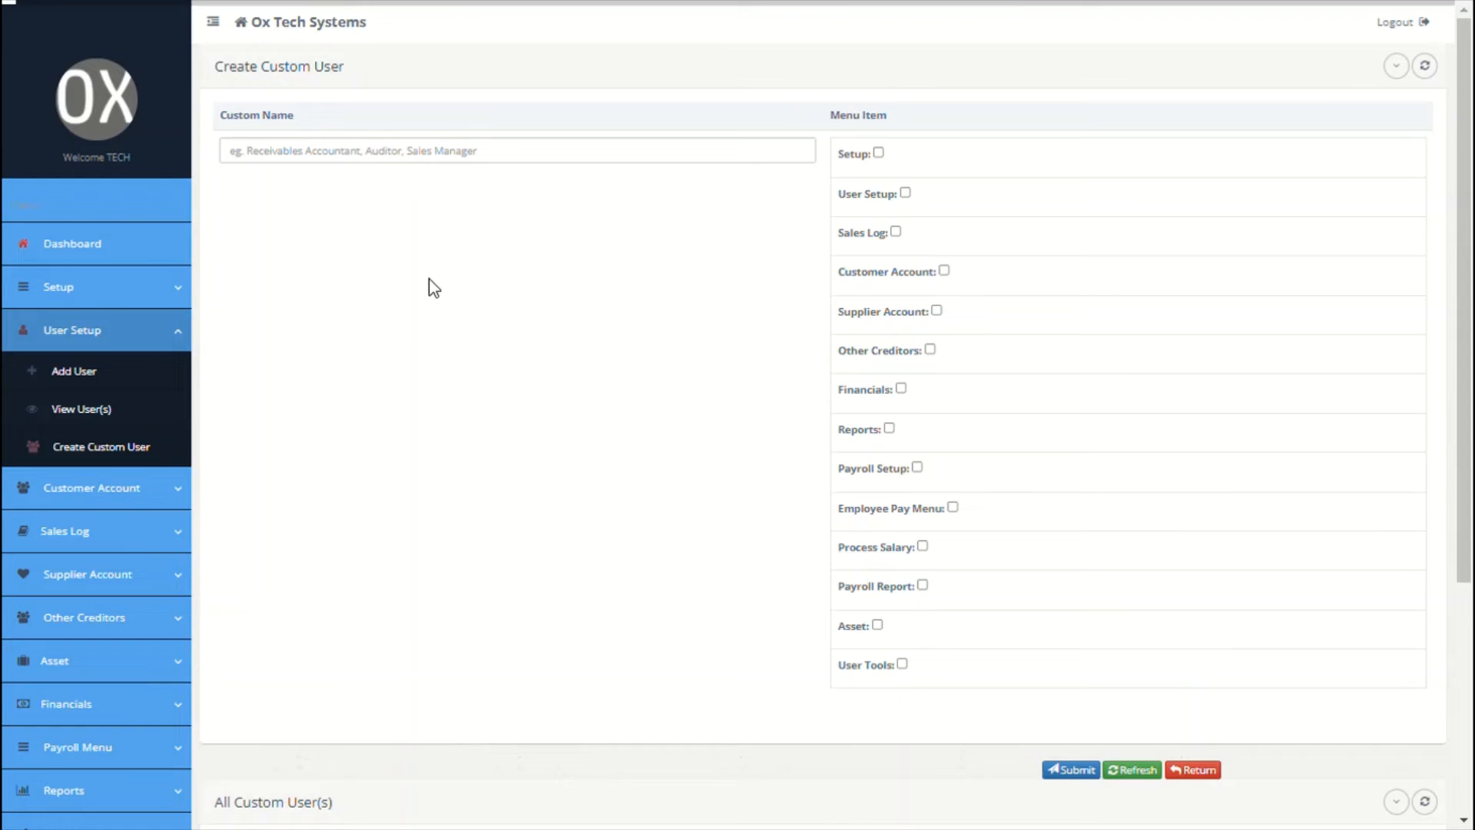
Step: Start a new user and set its user right to Custom
{"action": "left_click", "coordinate": [109, 388]}
{"action": "left_click", "coordinate": [560, 127]}
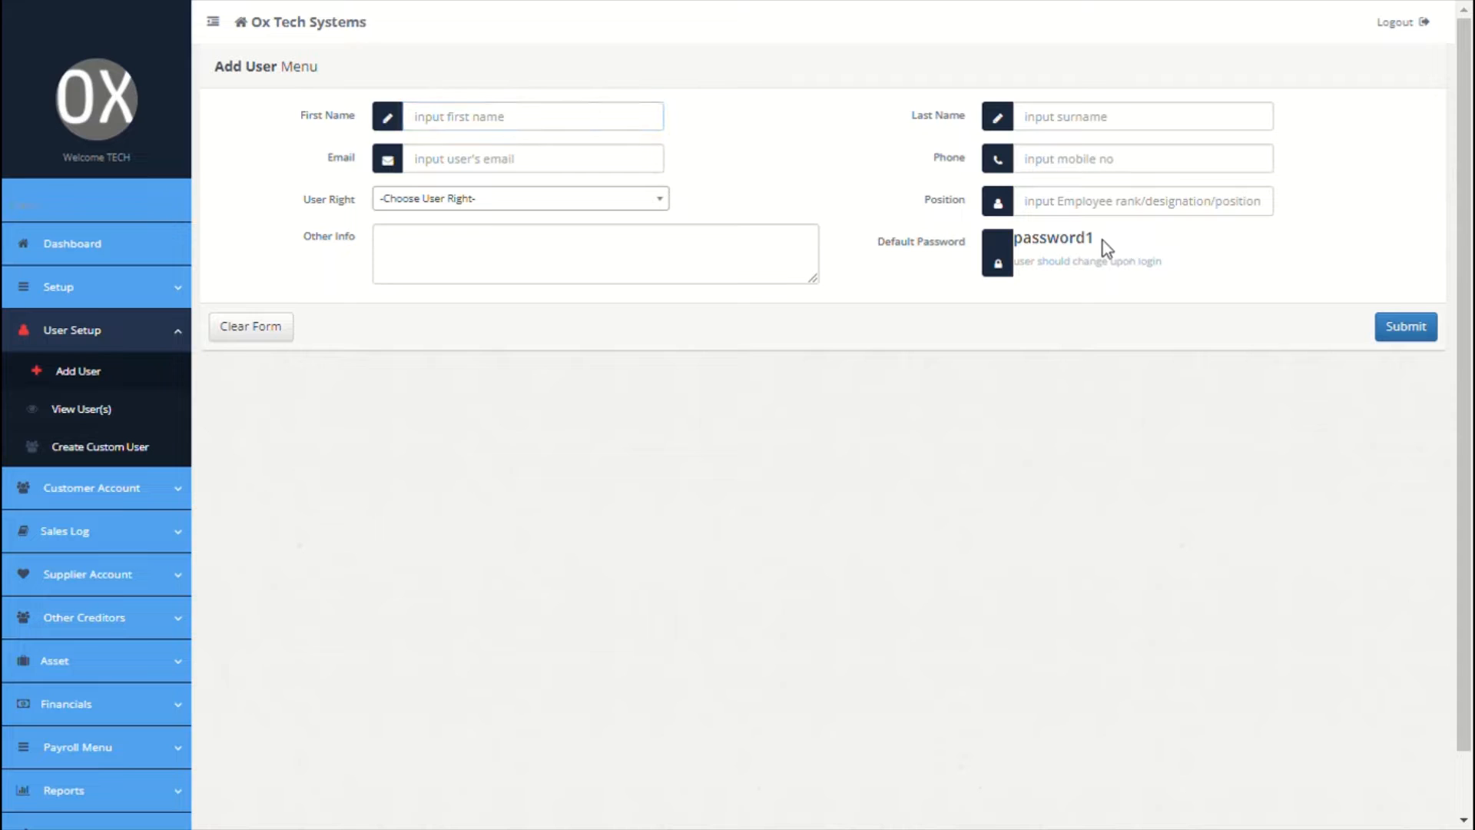
{"action": "left_click_drag", "start_coordinate": [1104, 241], "coordinate": [1015, 242]}
{"action": "left_click", "coordinate": [571, 200]}
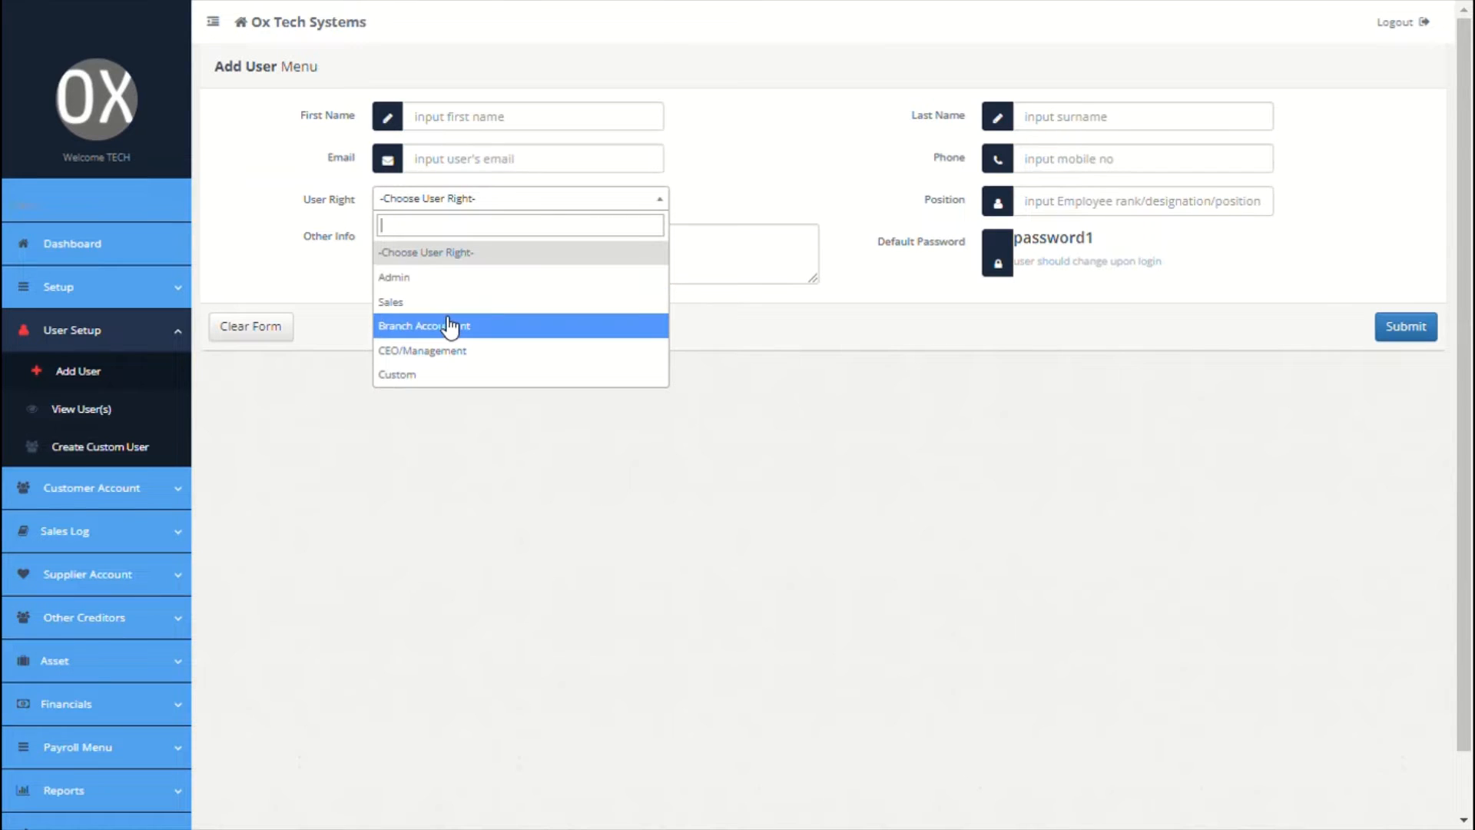
{"action": "left_click", "coordinate": [438, 378]}
Step: Give the user All Branch access and the Account Receivable User profile, then list all users
{"action": "left_click", "coordinate": [1078, 311]}
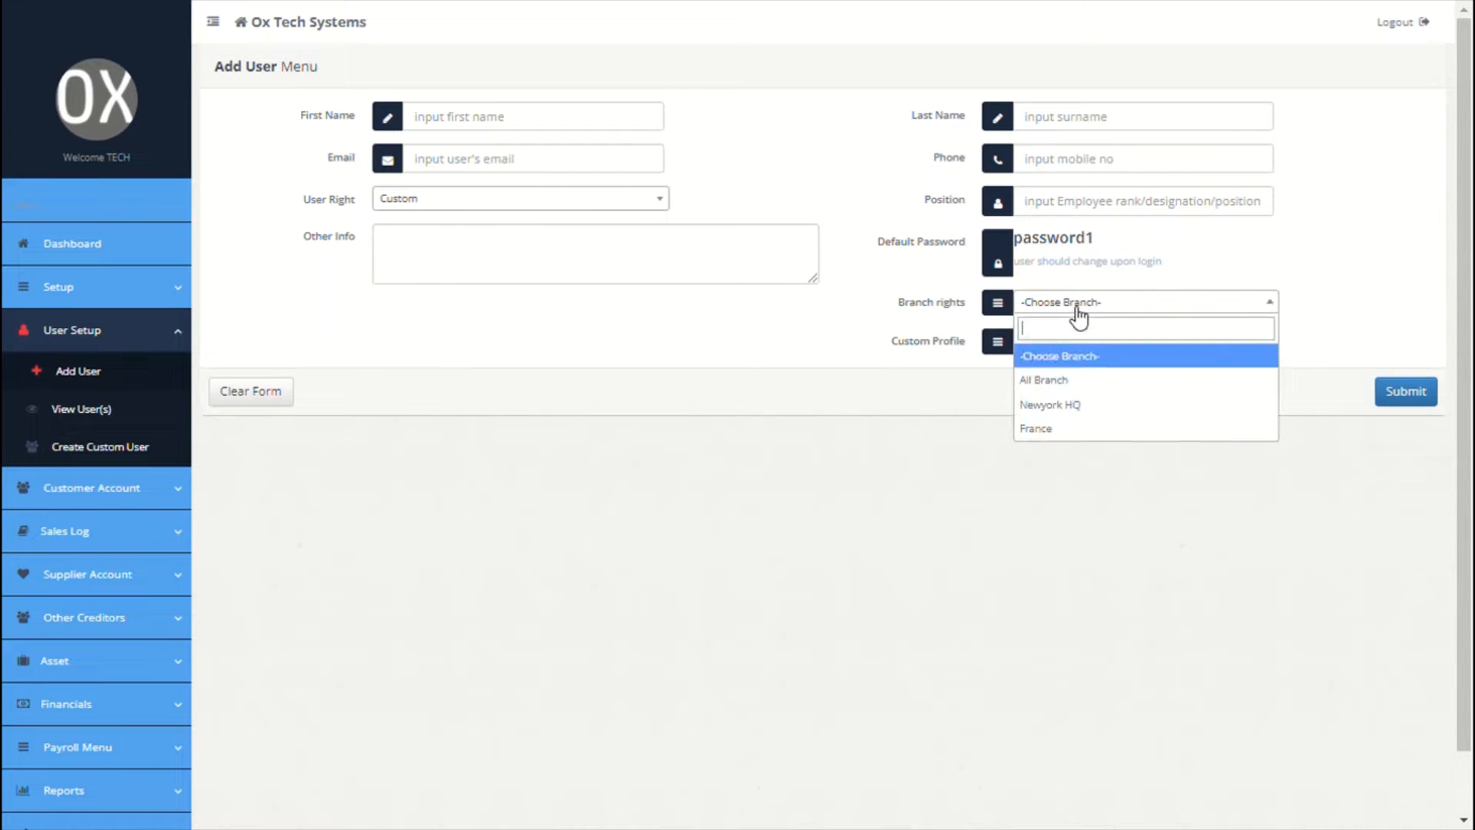
{"action": "left_click", "coordinate": [1073, 392]}
{"action": "left_click", "coordinate": [1098, 349]}
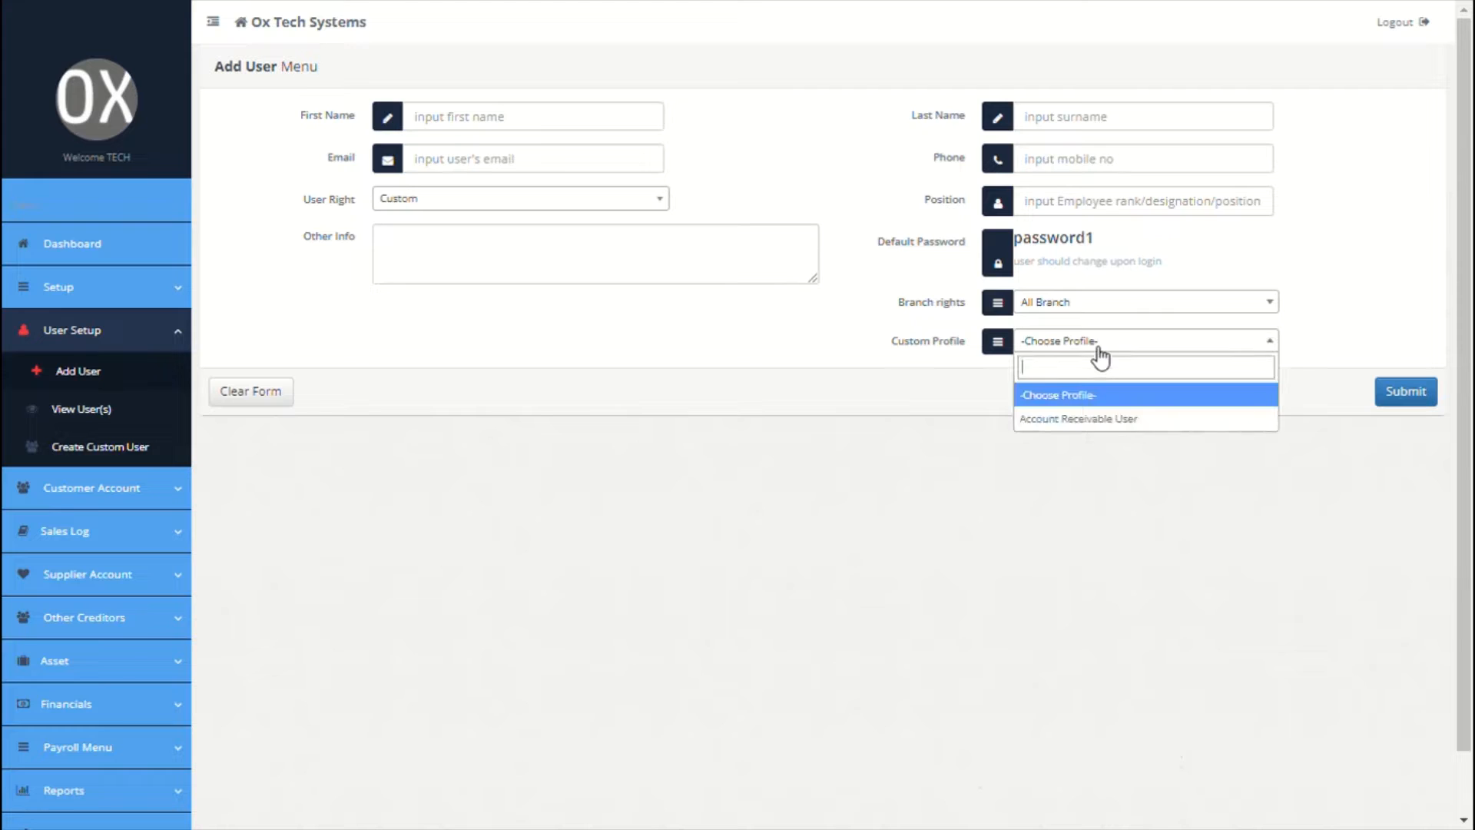
{"action": "left_click", "coordinate": [1099, 350]}
{"action": "left_click", "coordinate": [1106, 348]}
{"action": "left_click", "coordinate": [1101, 421]}
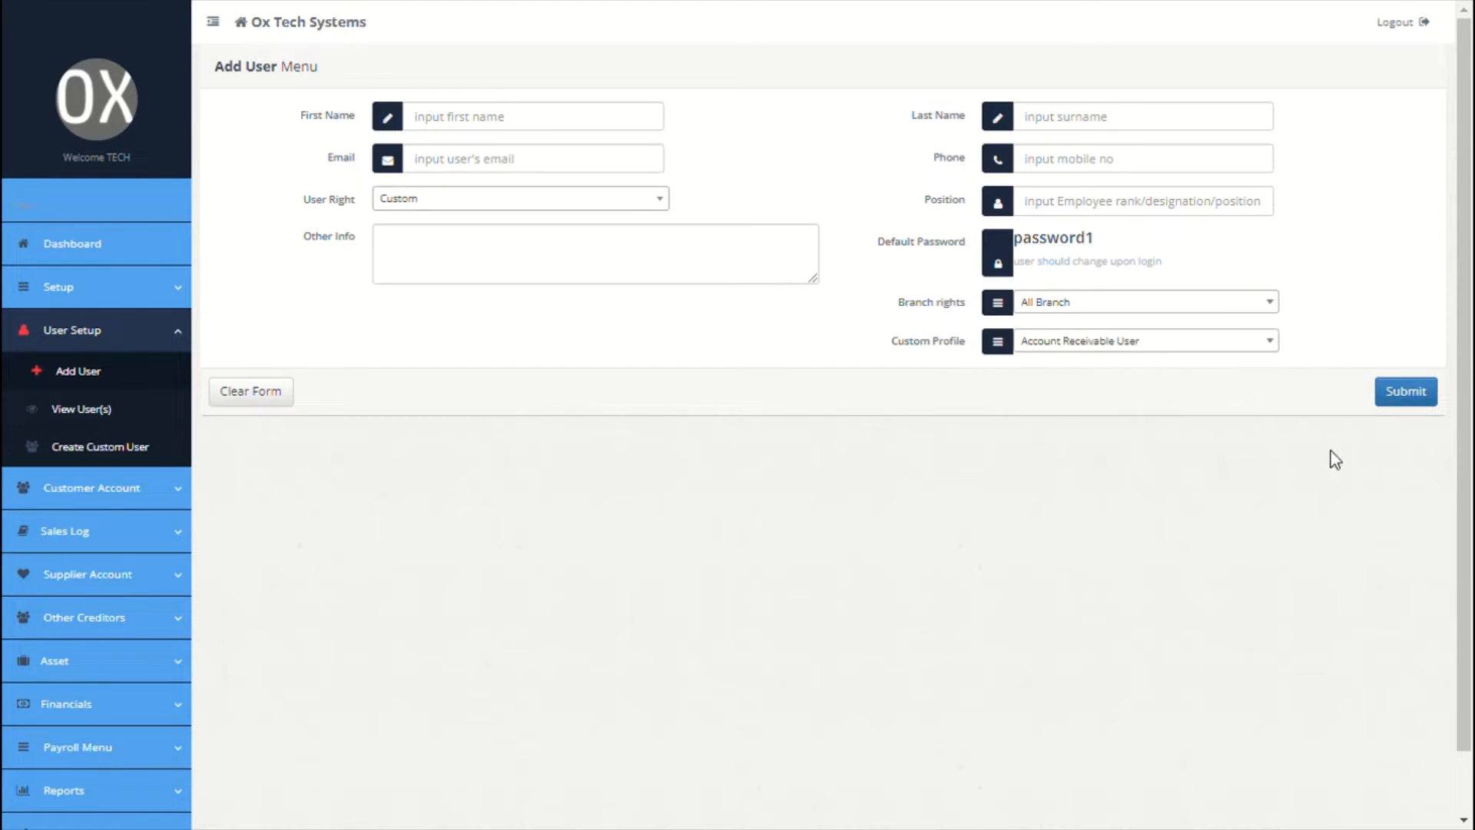
{"action": "left_click", "coordinate": [98, 410]}
Step: Start a new customer named Ox Accounting LTD
{"action": "left_click", "coordinate": [82, 498]}
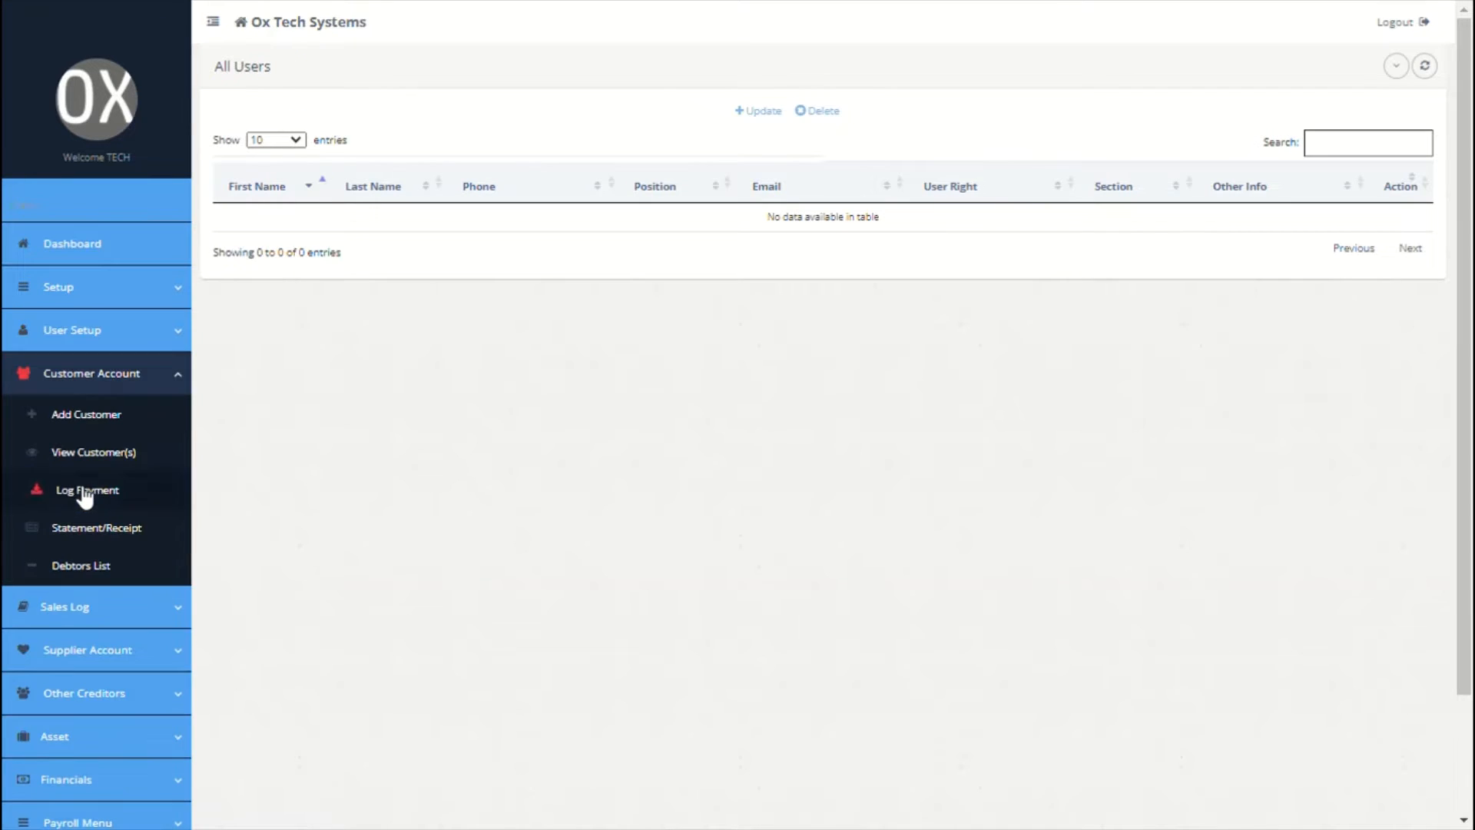
{"action": "left_click", "coordinate": [110, 421]}
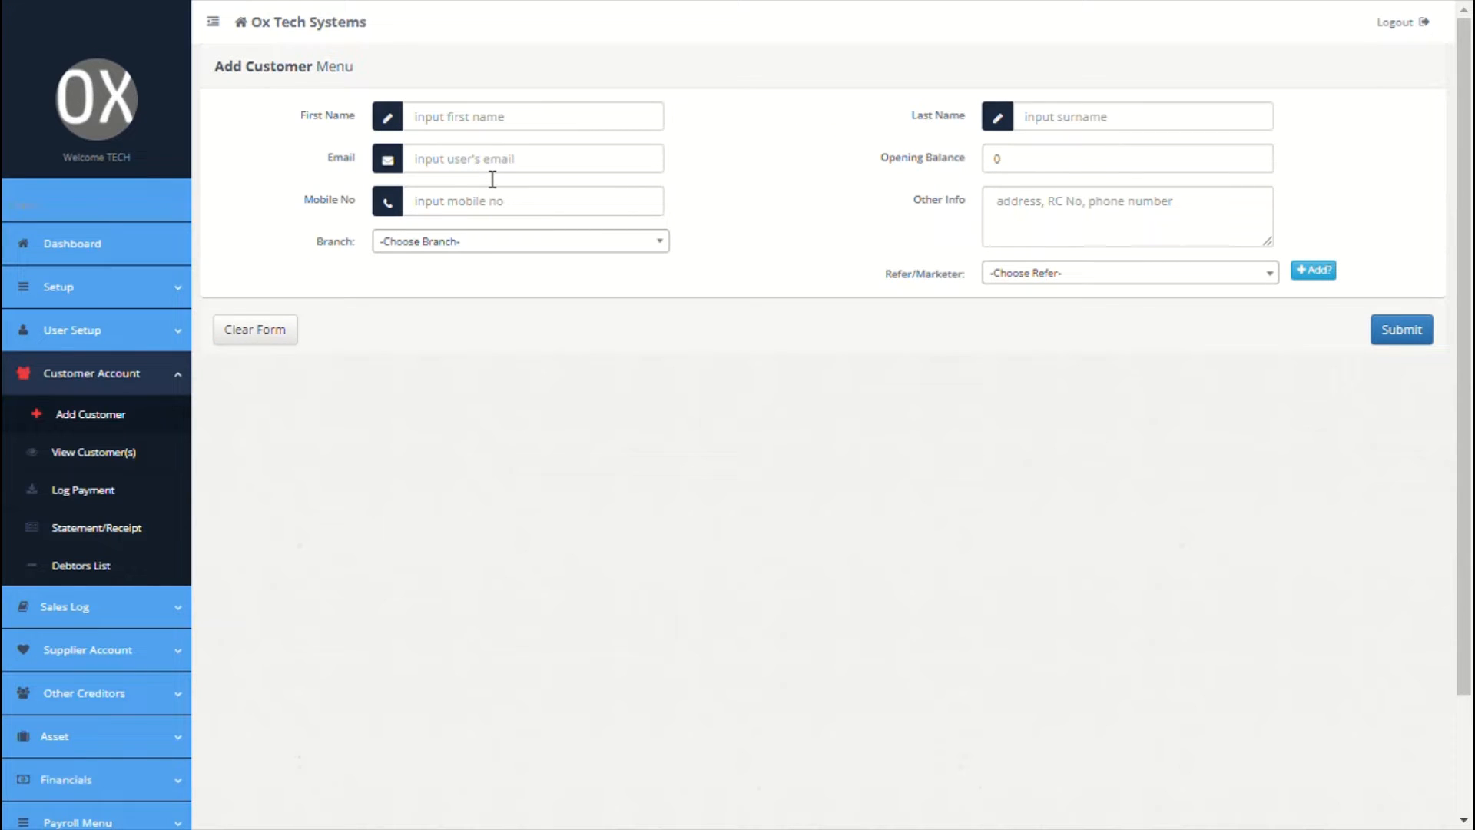
{"action": "left_click", "coordinate": [513, 129]}
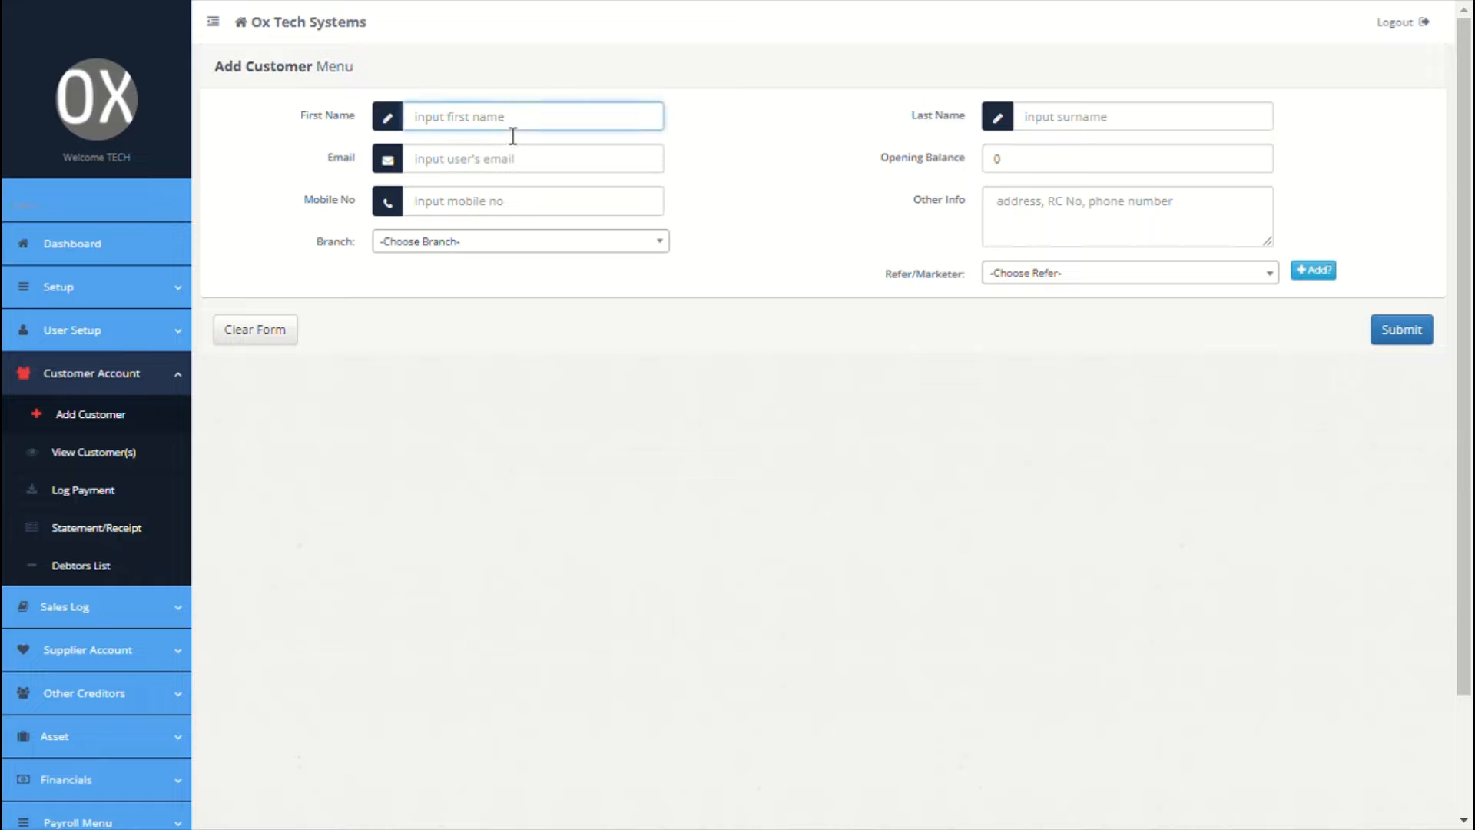
{"action": "type", "text": "Ox Accounting"}
{"action": "left_click", "coordinate": [1034, 119]}
{"action": "type", "text": "LTD"}
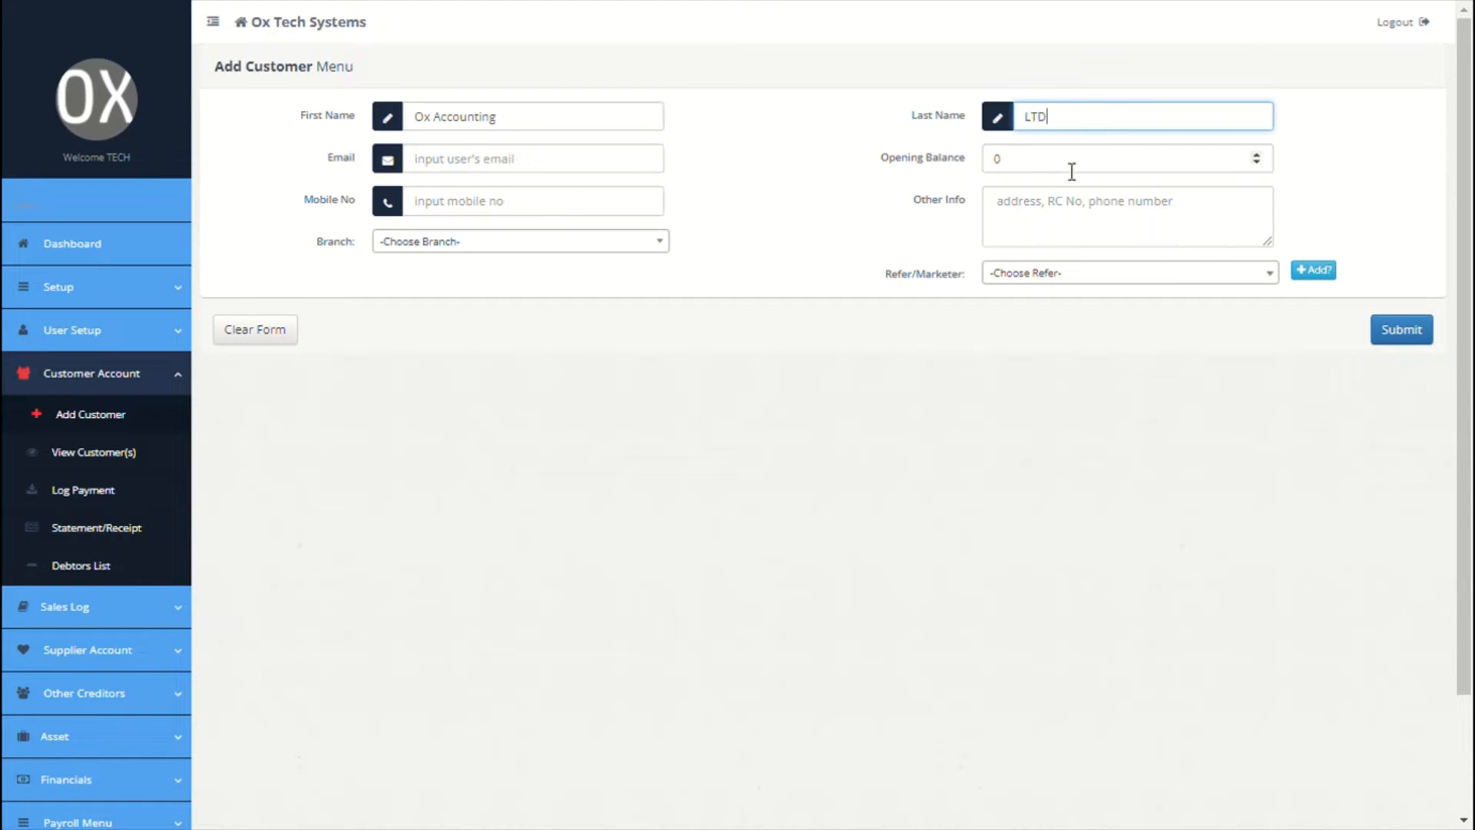
{"action": "left_click", "coordinate": [1059, 207]}
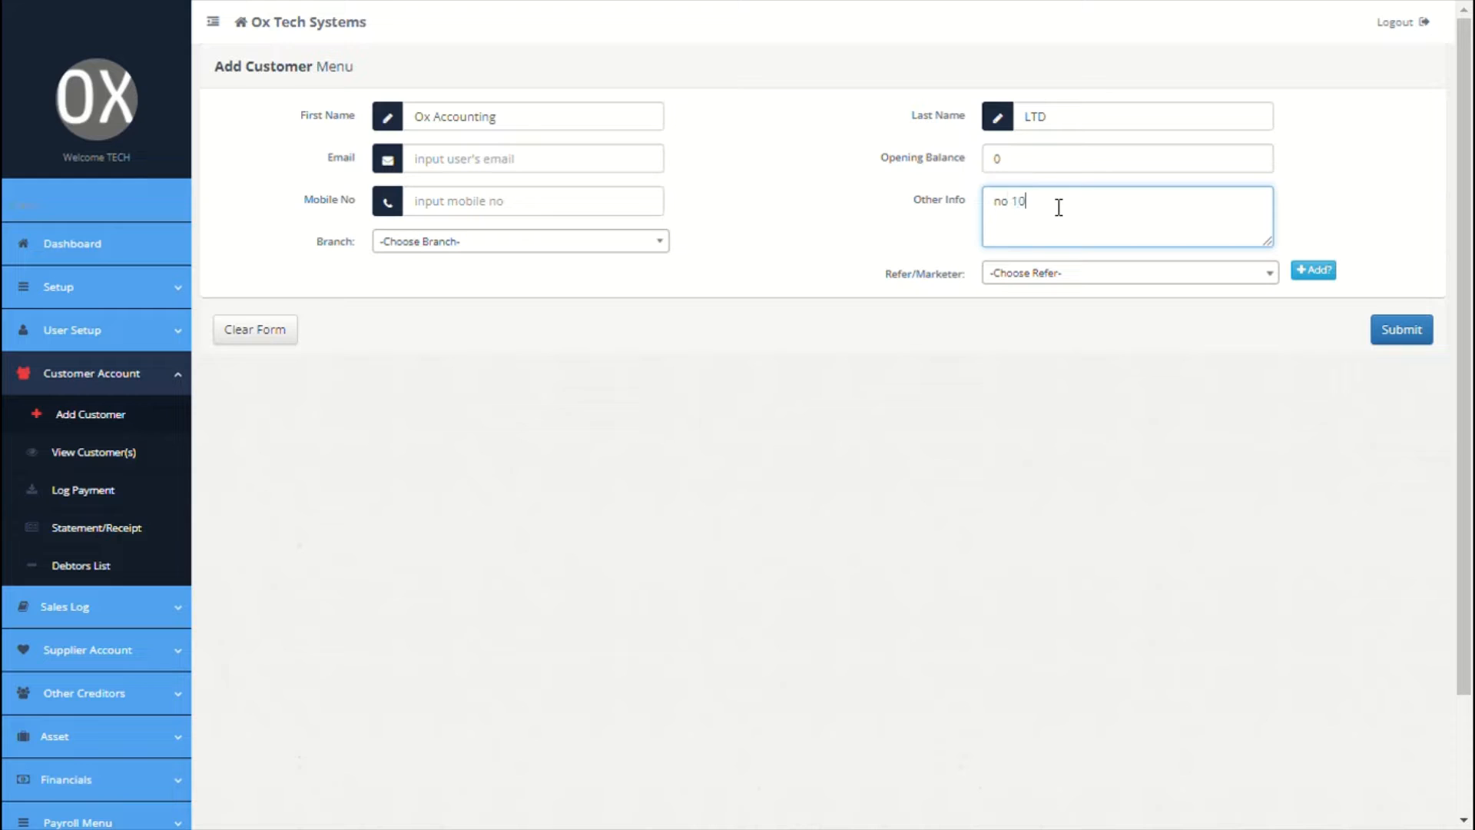
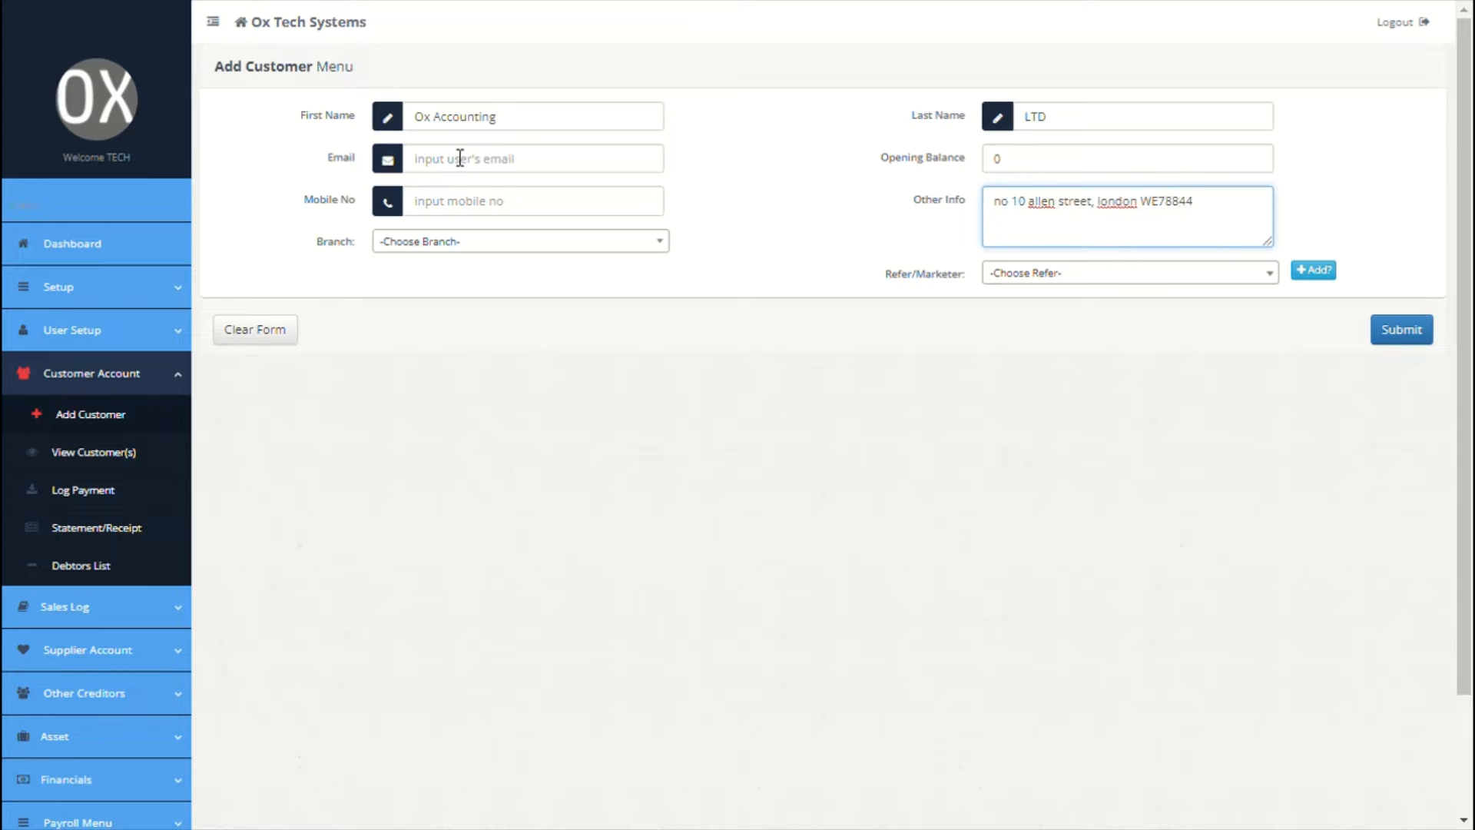
{"action": "left_click", "coordinate": [487, 242]}
{"action": "left_click", "coordinate": [471, 321]}
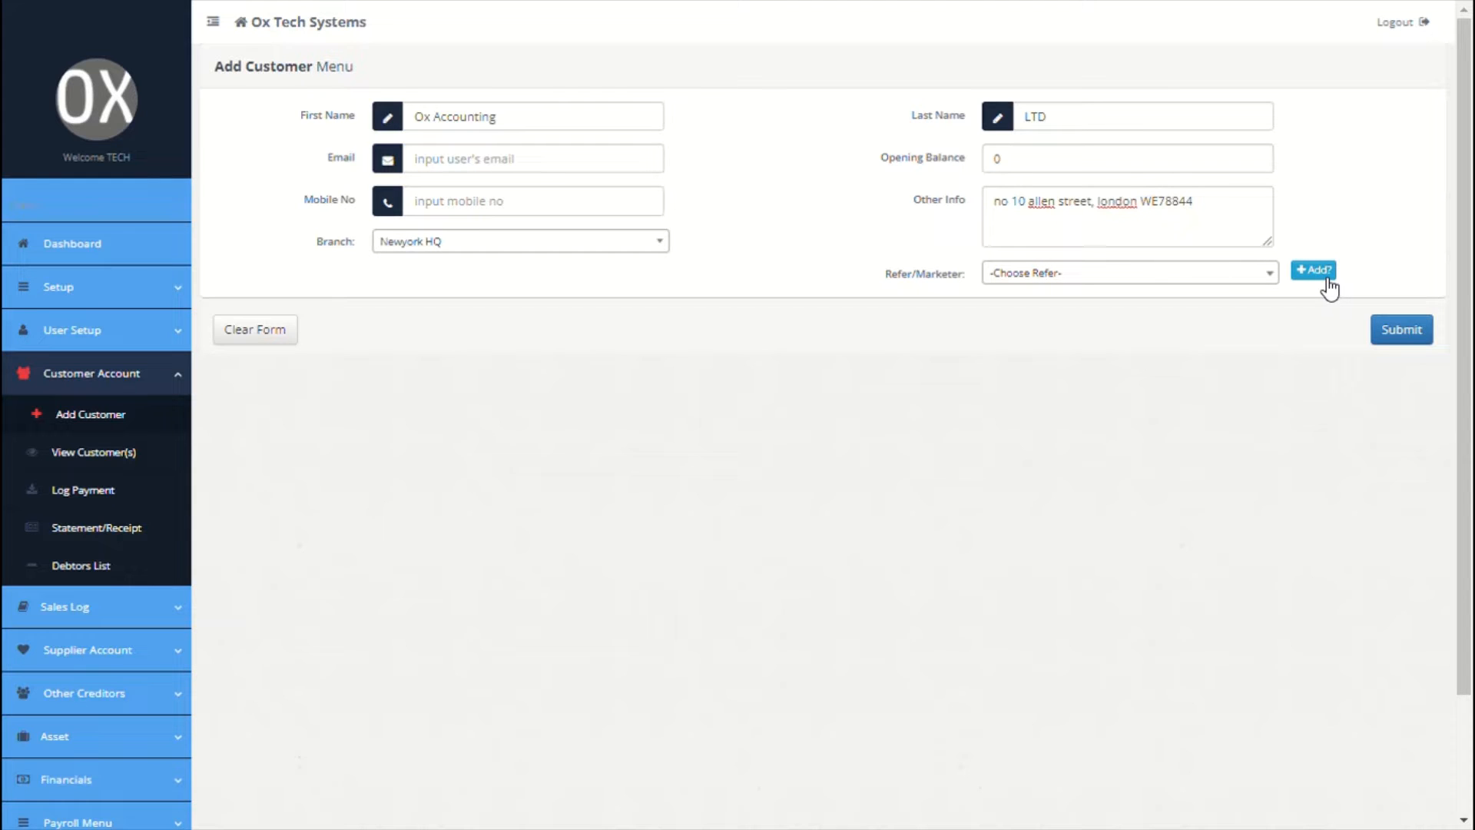
Step: Register a referral with their first and last name at Newyork HQ and submit it
{"action": "left_click", "coordinate": [1321, 277]}
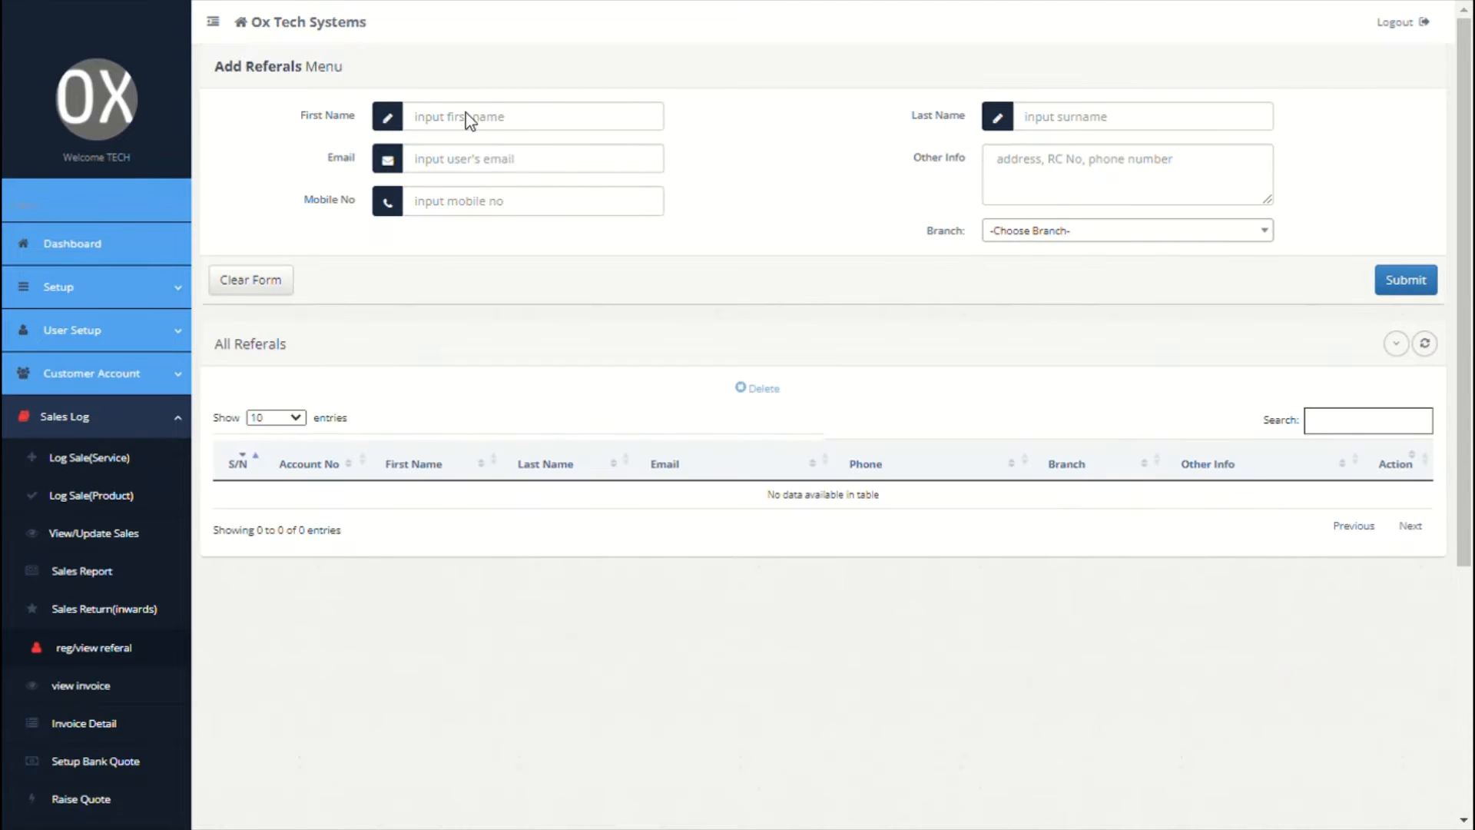
{"action": "left_click", "coordinate": [524, 119]}
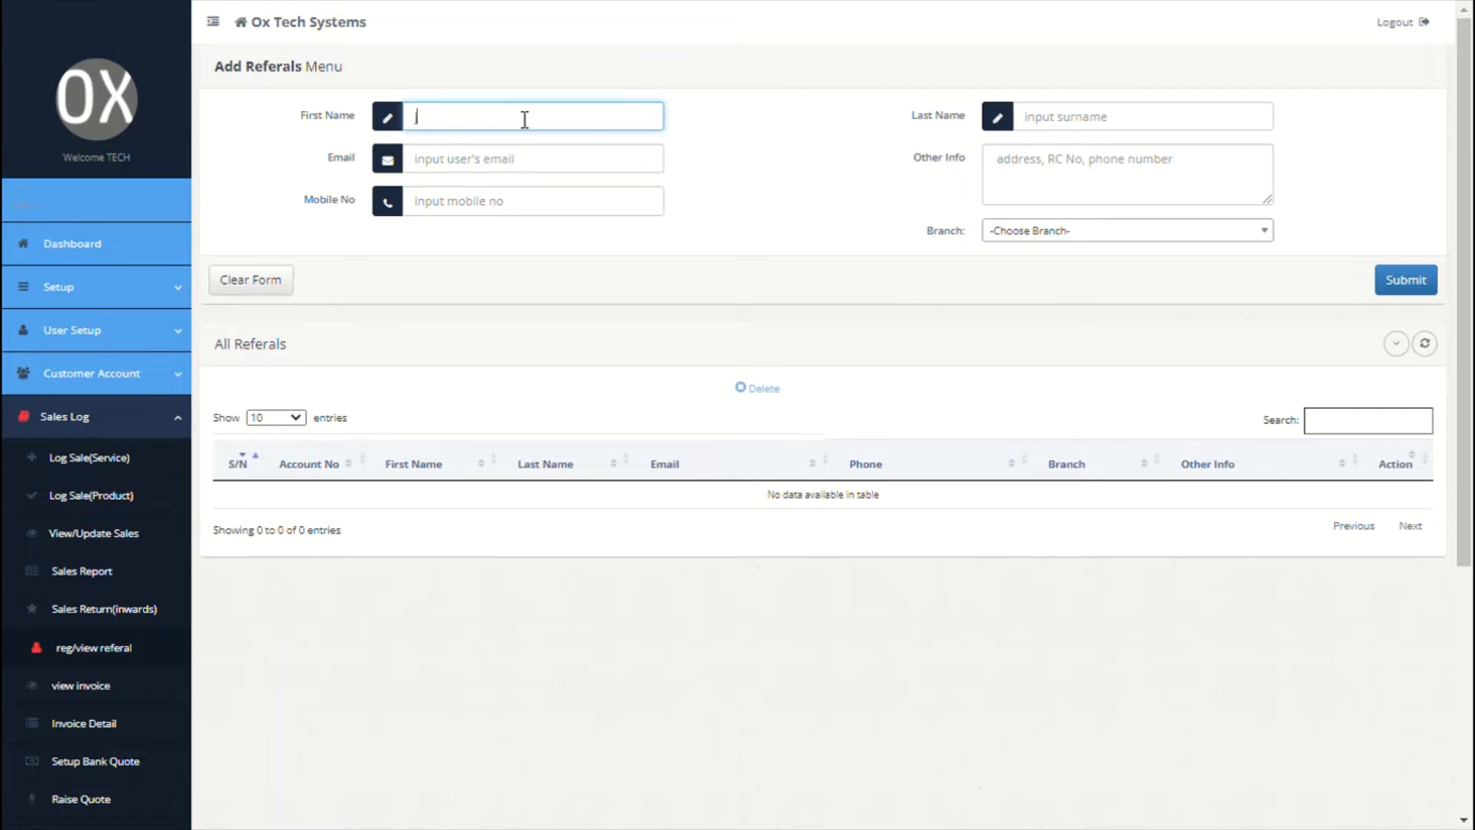
{"action": "left_click", "coordinate": [1119, 117]}
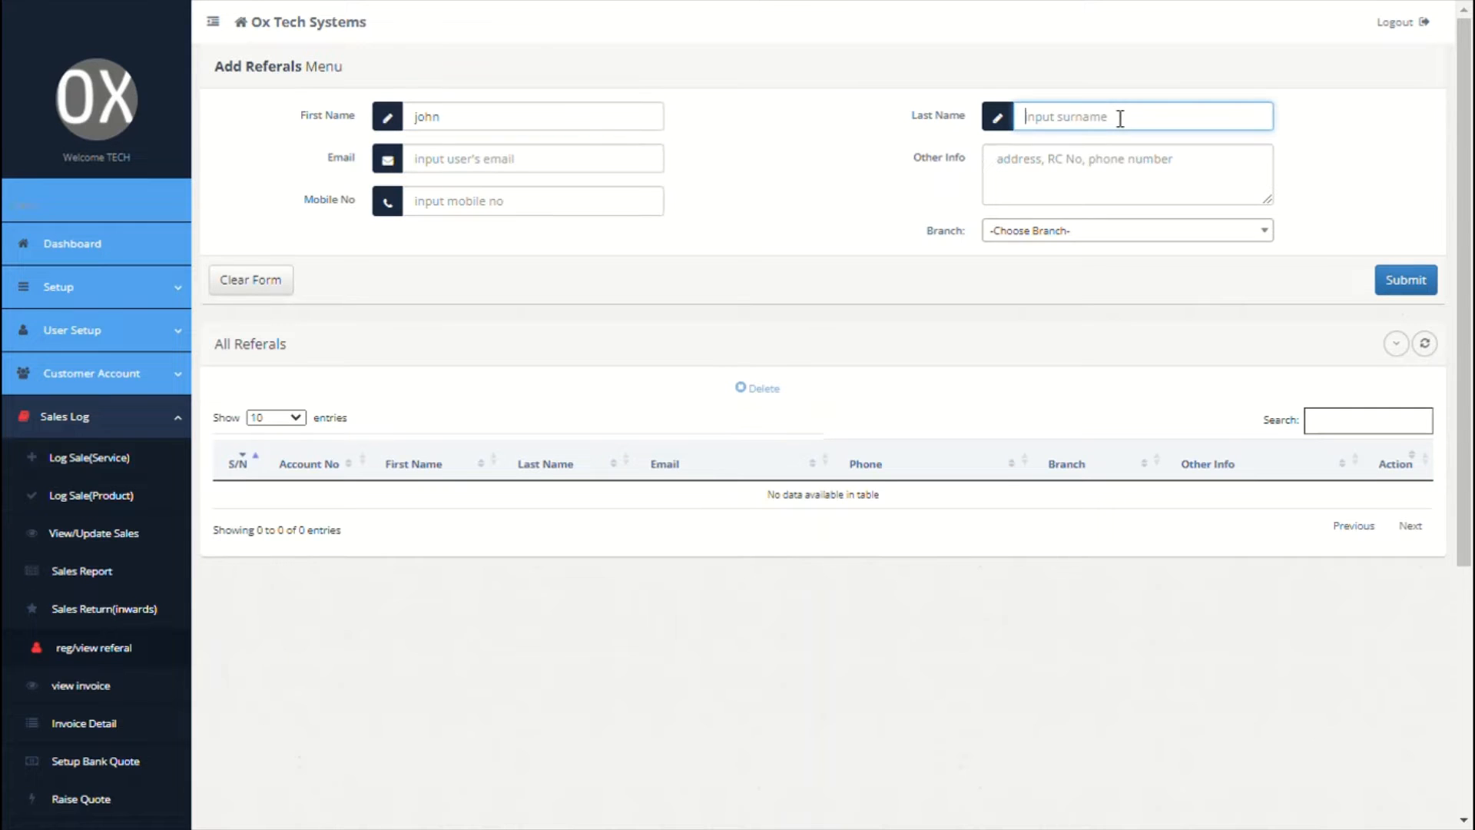
{"action": "left_click", "coordinate": [1178, 232]}
{"action": "left_click", "coordinate": [1087, 313]}
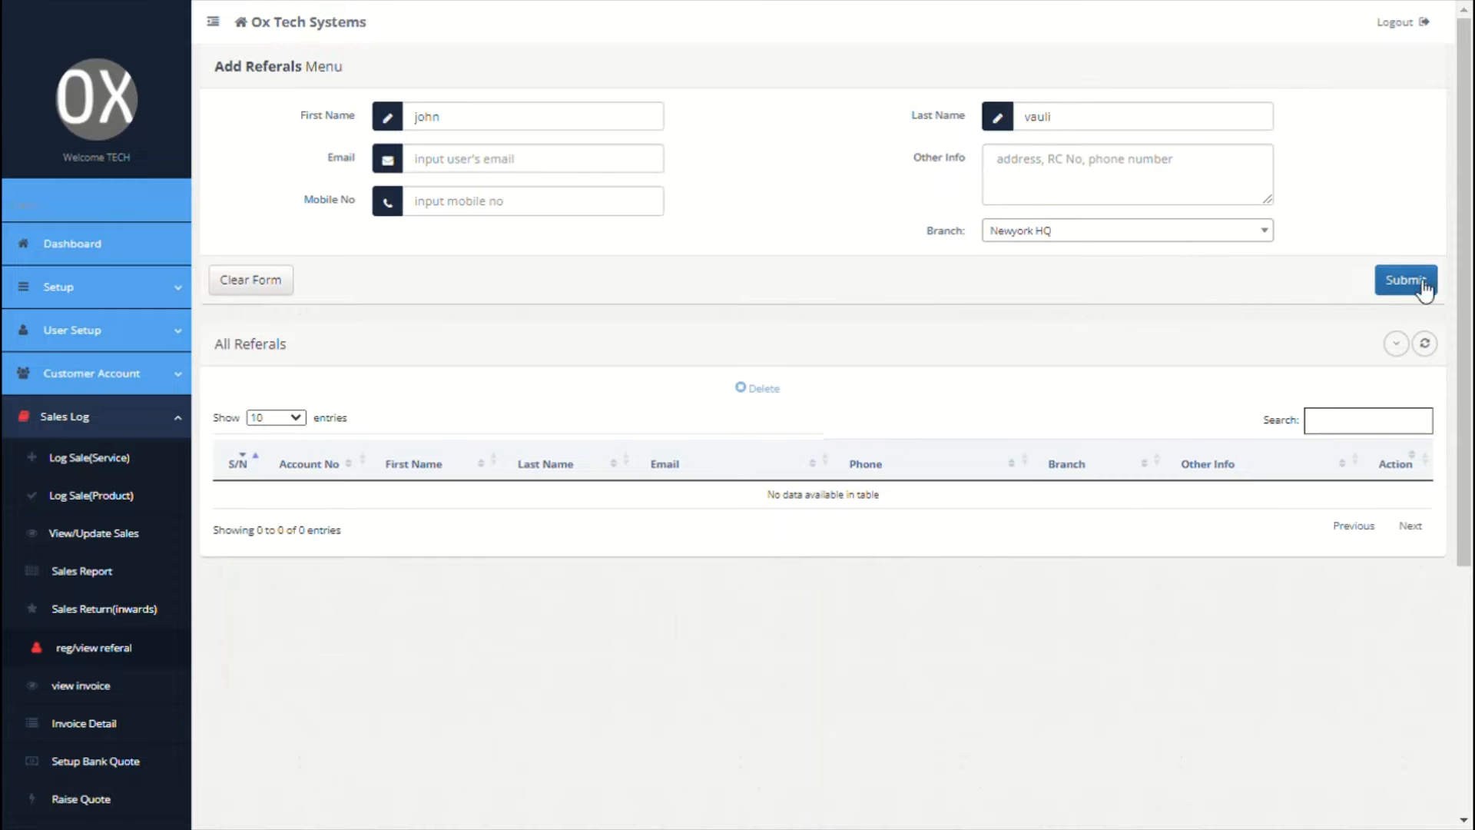
{"action": "left_click", "coordinate": [1422, 289]}
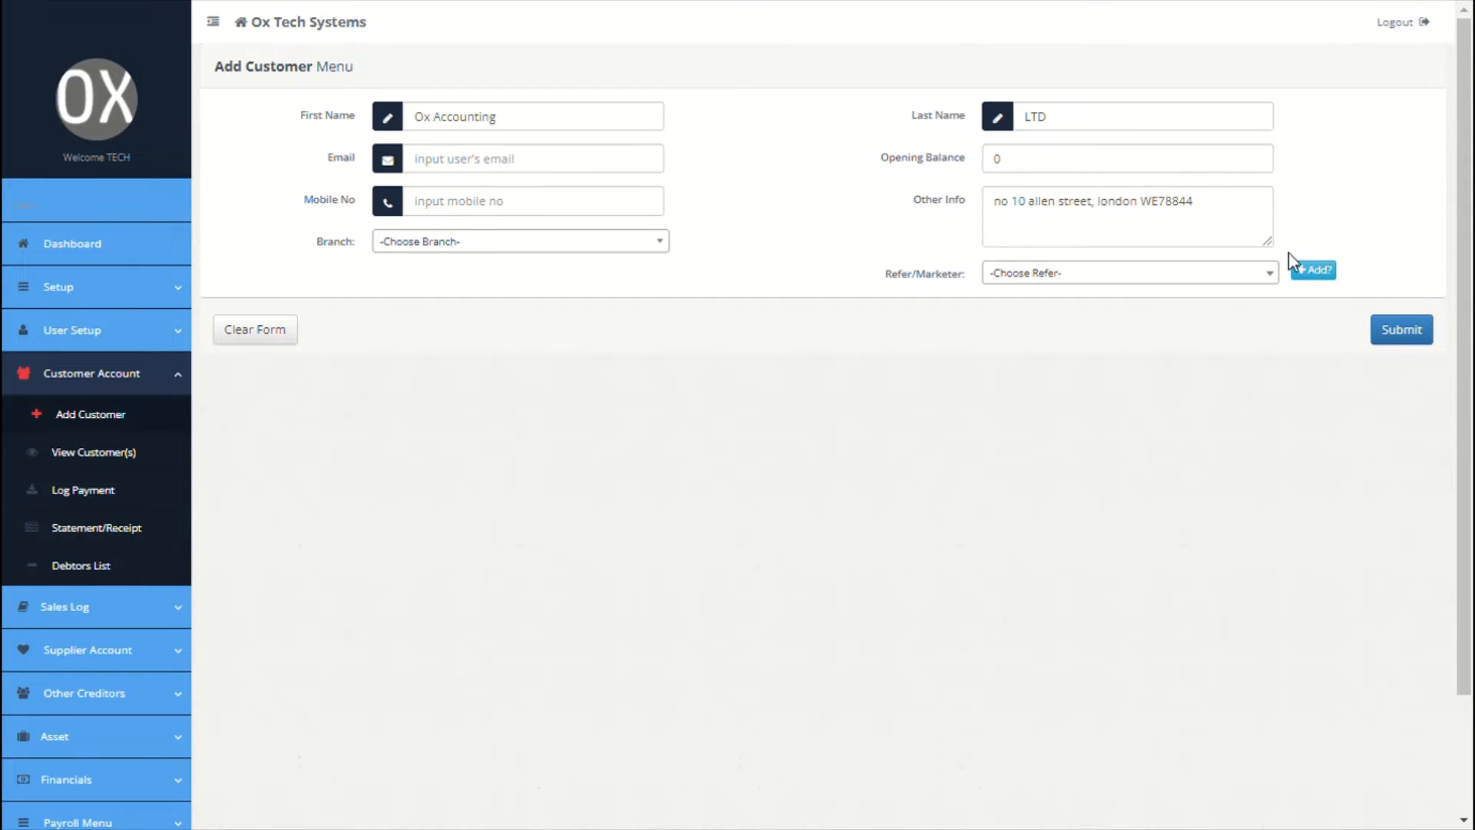
Step: Choose the new referral as referrer and set the customer's branch to Newyork HQ
{"action": "left_click", "coordinate": [1258, 280]}
{"action": "left_click", "coordinate": [1106, 352]}
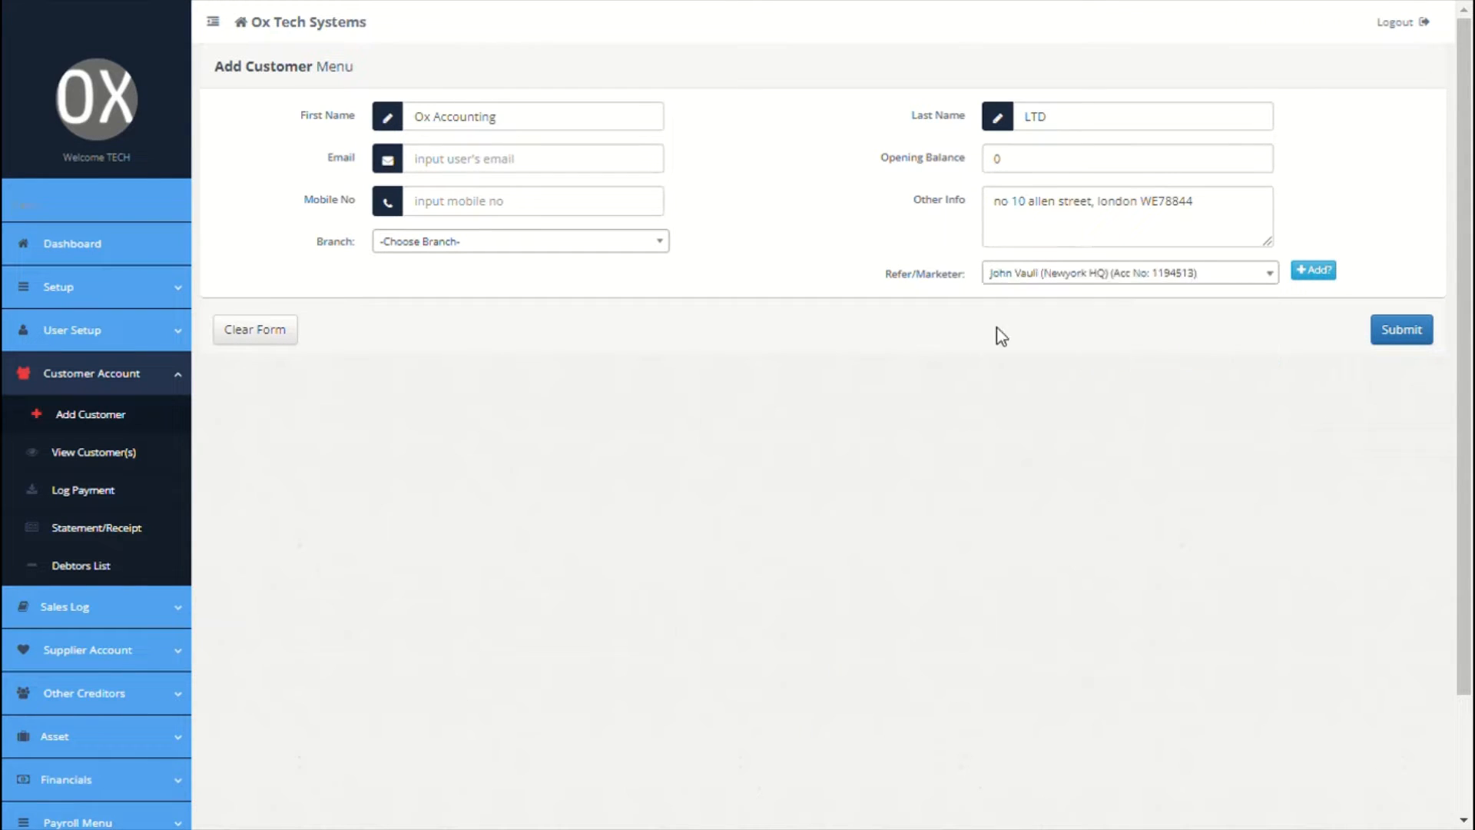
{"action": "left_click", "coordinate": [607, 241]}
{"action": "left_click", "coordinate": [484, 343]}
{"action": "left_click", "coordinate": [538, 242]}
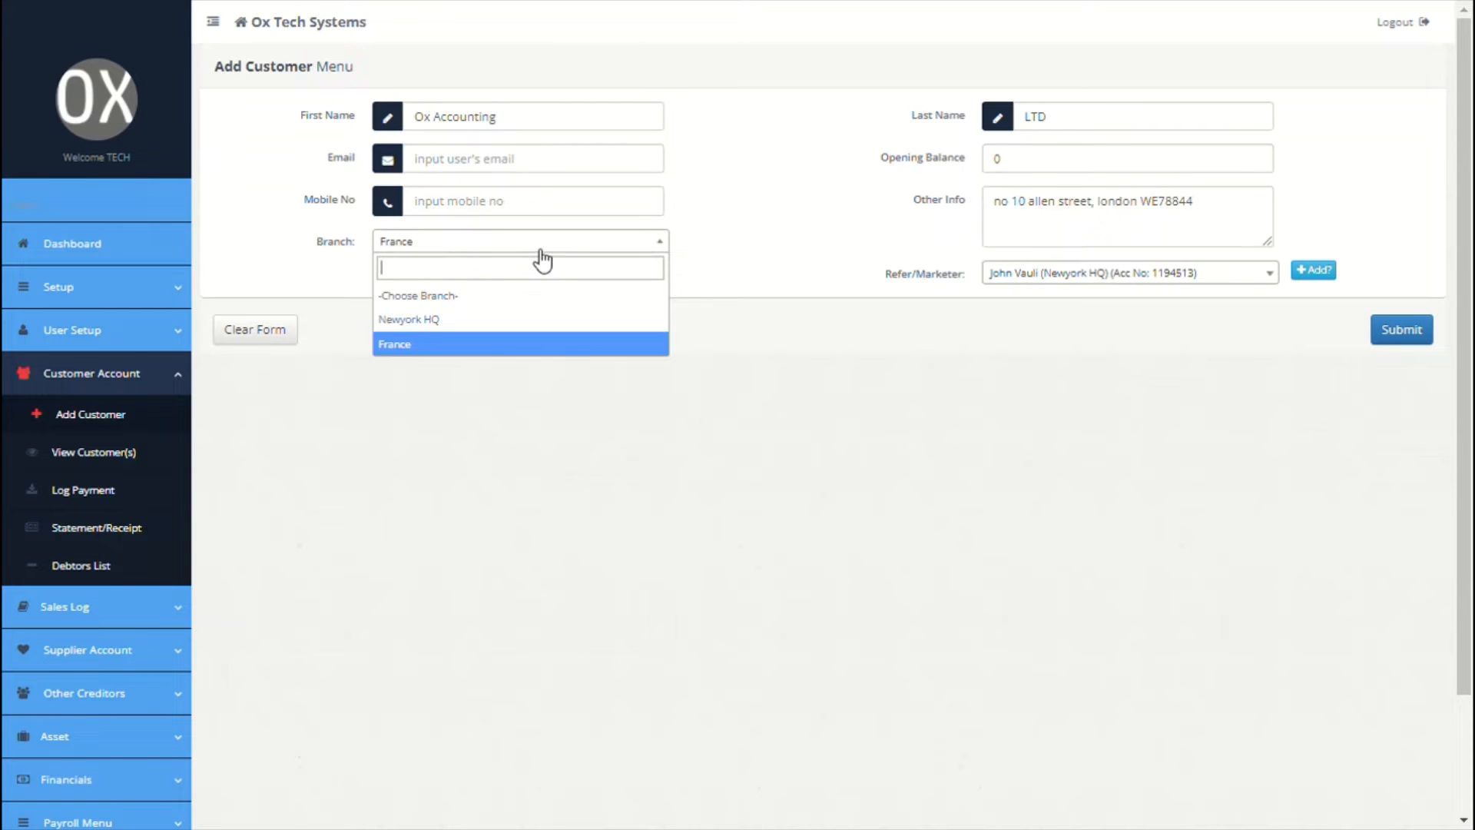
{"action": "left_click", "coordinate": [472, 321]}
Step: Save the Ox Accounting LTD customer and open the Log Payment customer list
{"action": "left_click", "coordinate": [1380, 332]}
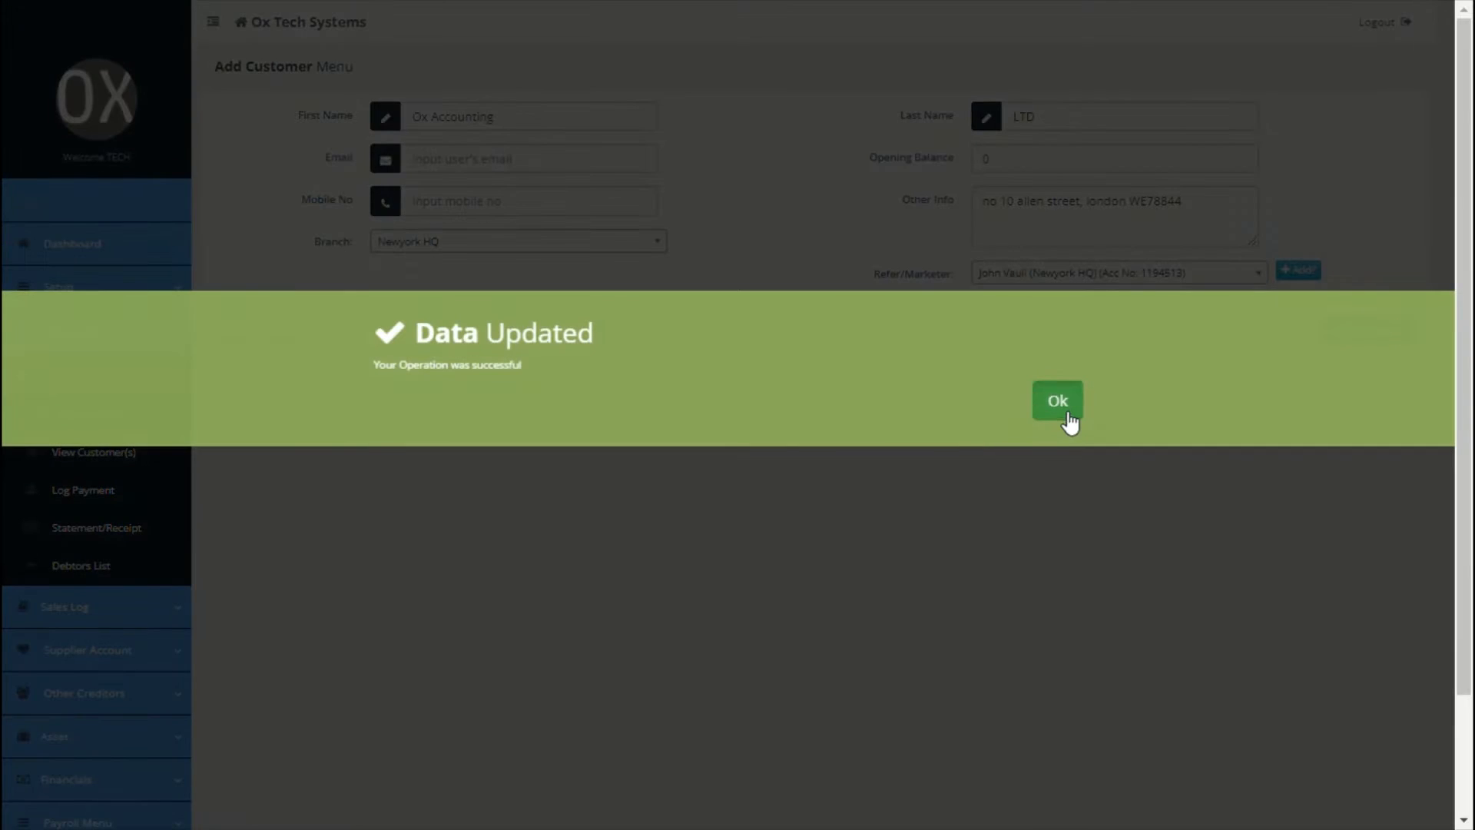
{"action": "left_click", "coordinate": [1062, 419]}
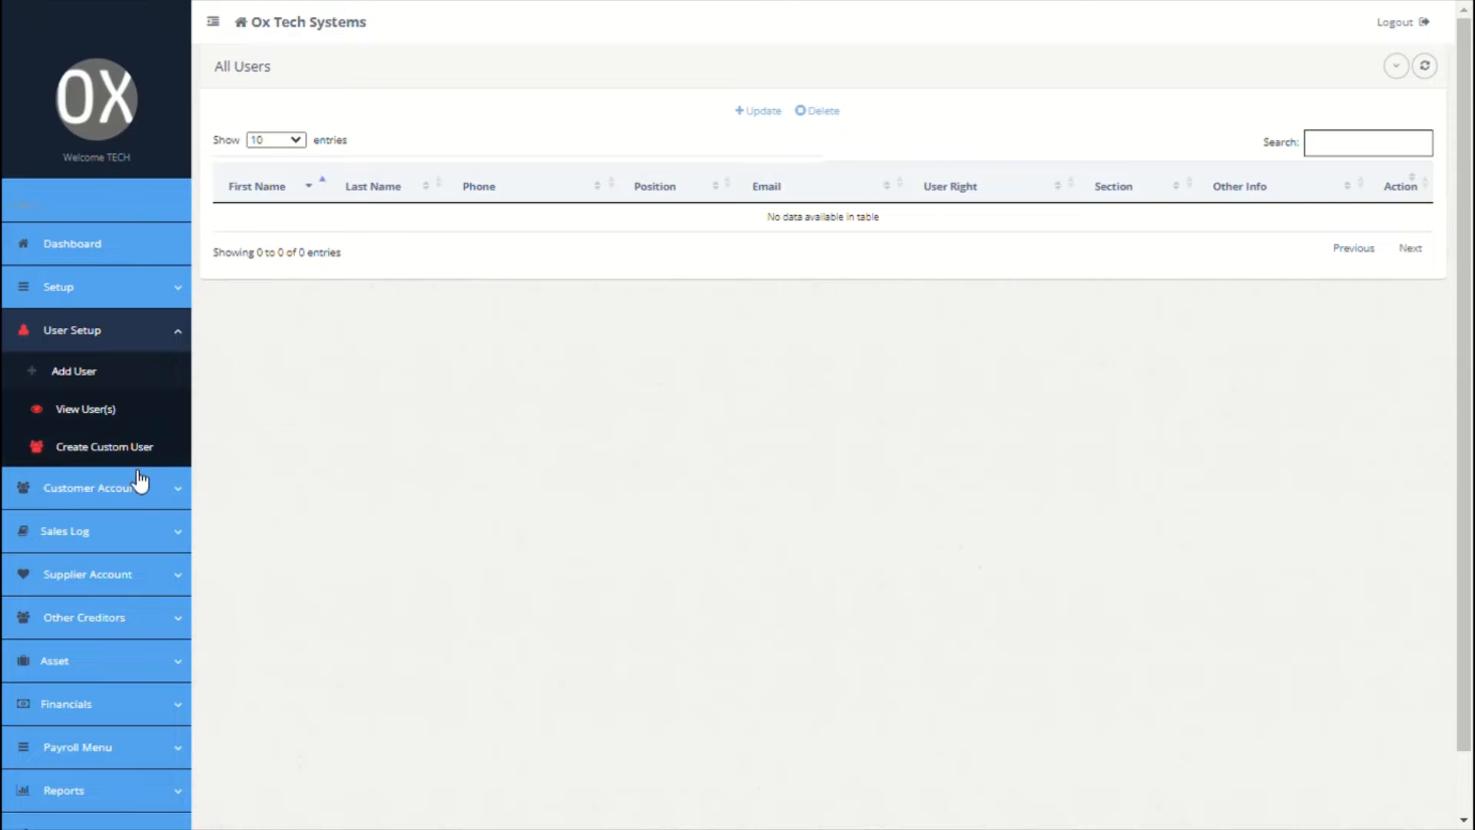
{"action": "left_click", "coordinate": [95, 498]}
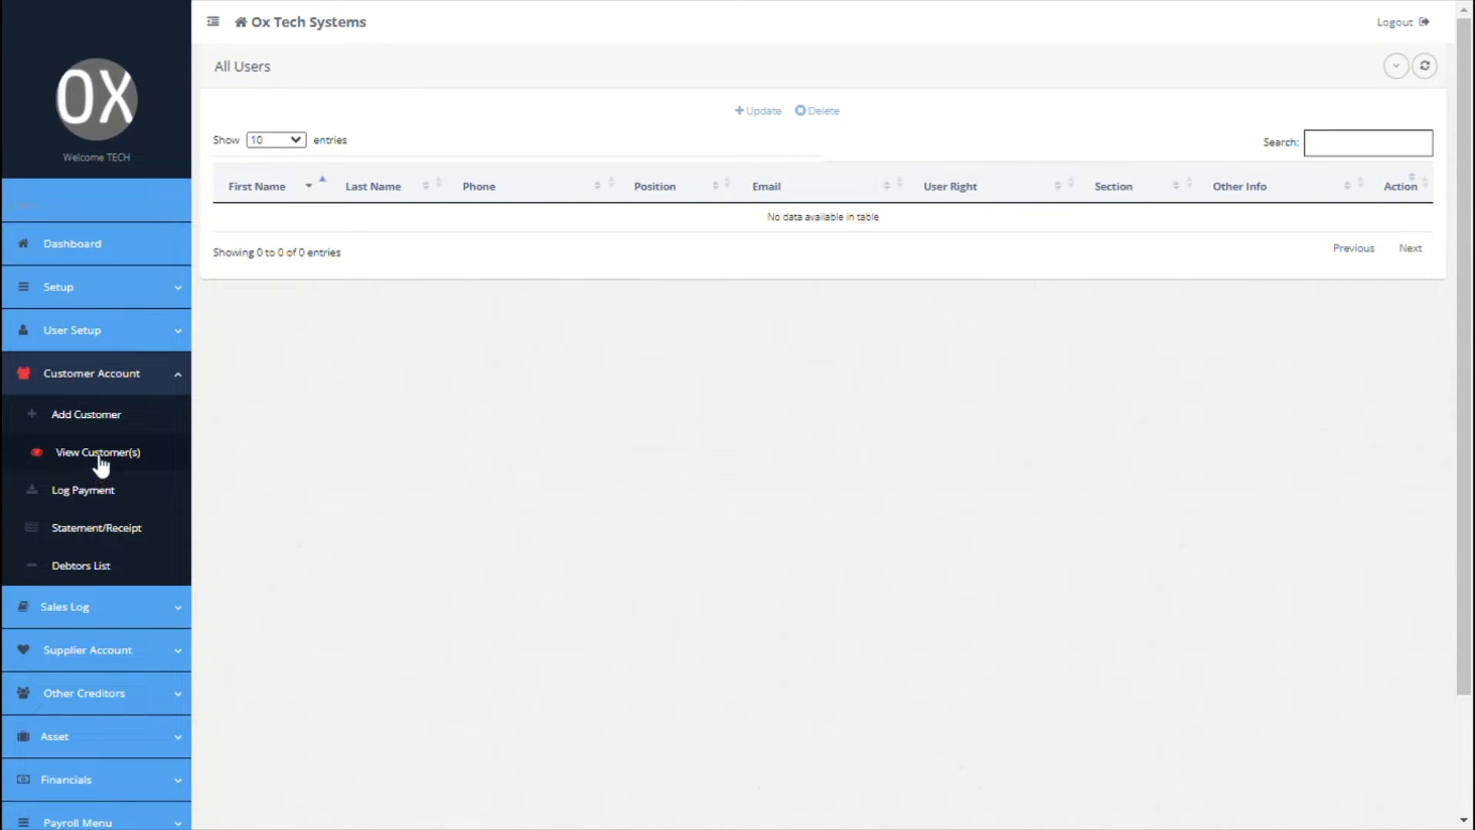
{"action": "left_click", "coordinate": [95, 498]}
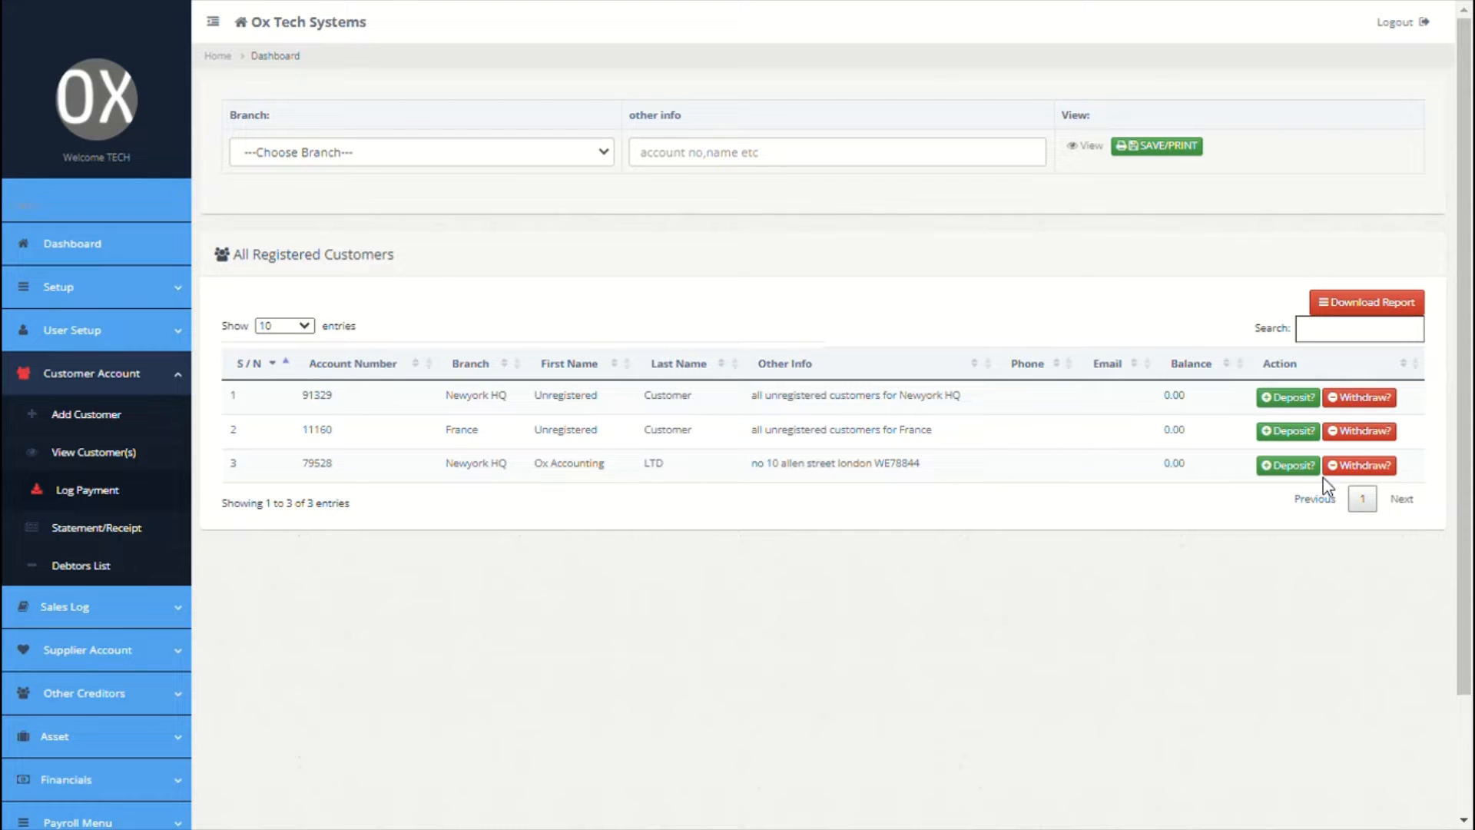
{"action": "left_click", "coordinate": [1275, 465]}
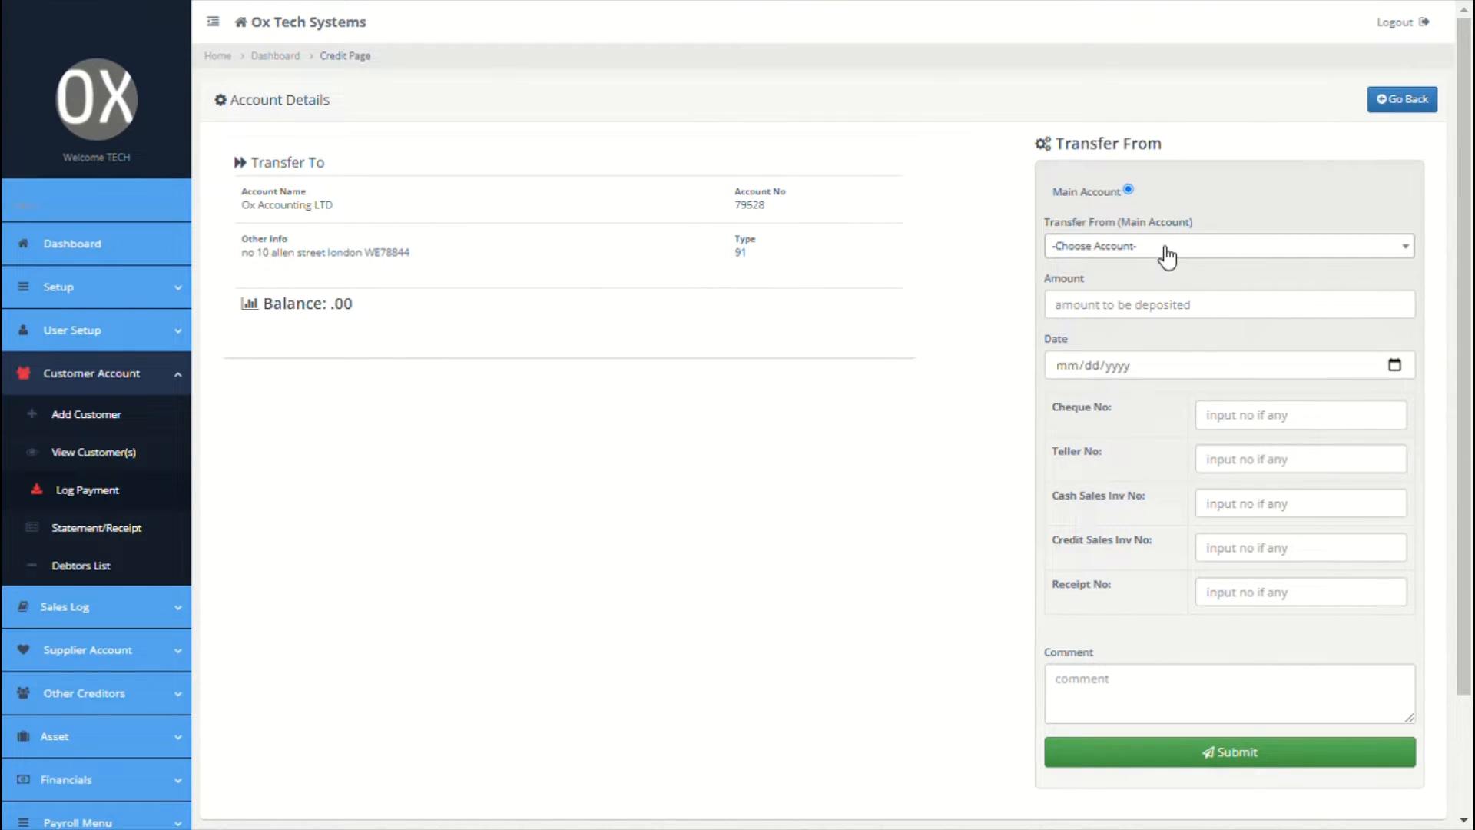
{"action": "left_click", "coordinate": [1168, 257]}
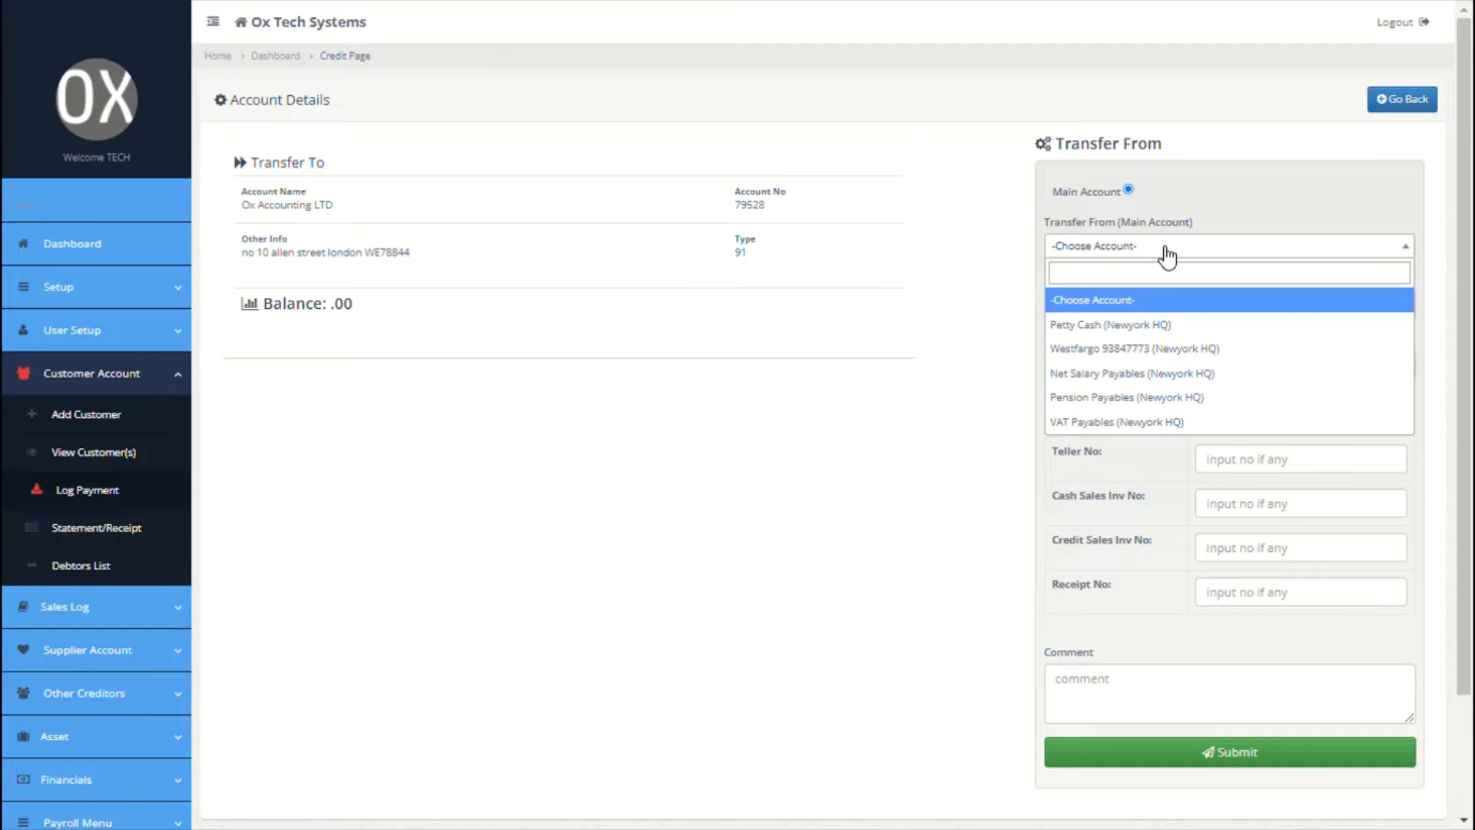
{"action": "left_click", "coordinate": [1129, 349]}
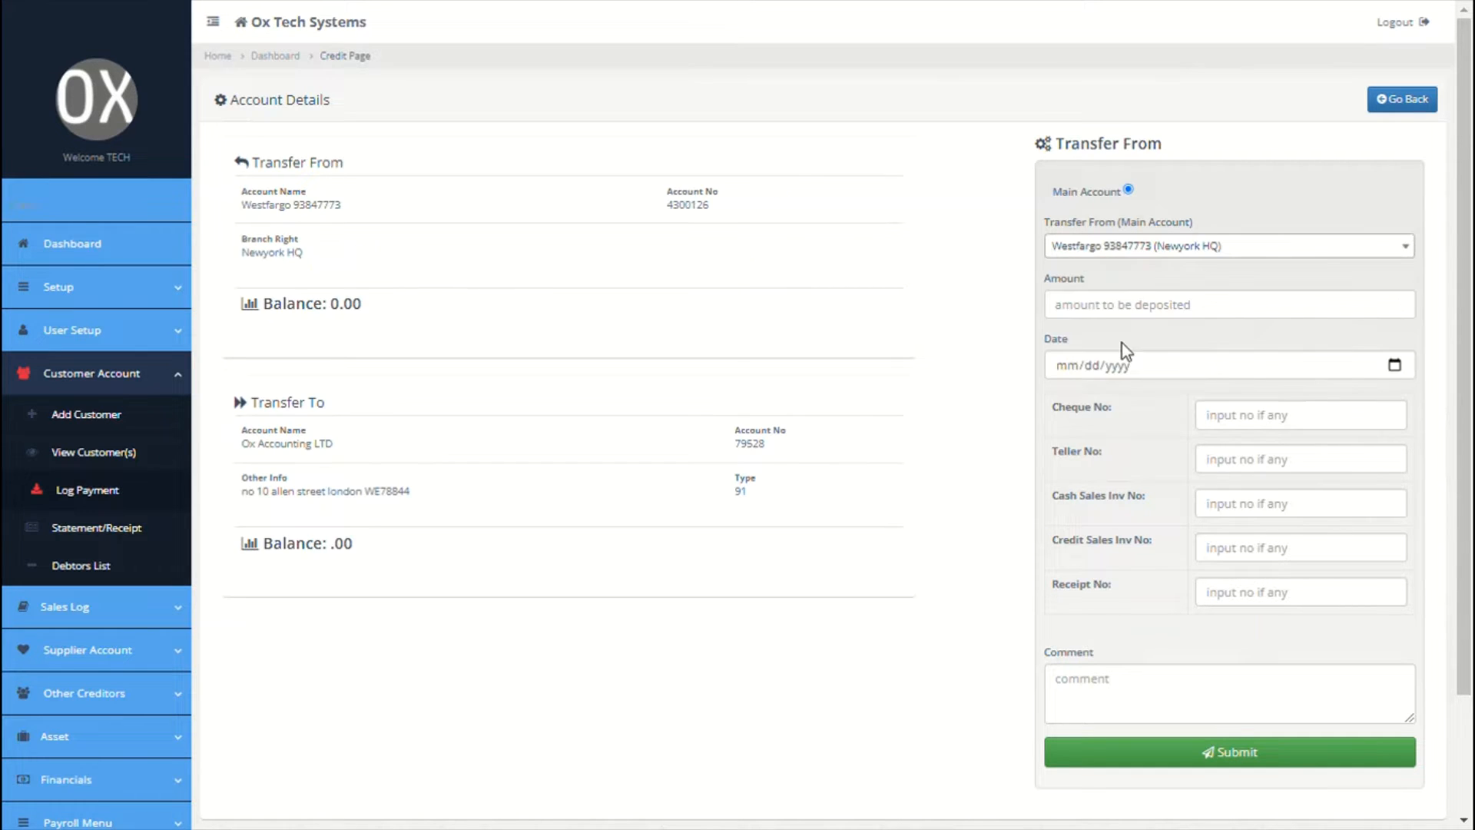
{"action": "left_click", "coordinate": [1157, 321]}
{"action": "type", "text": "9000"}
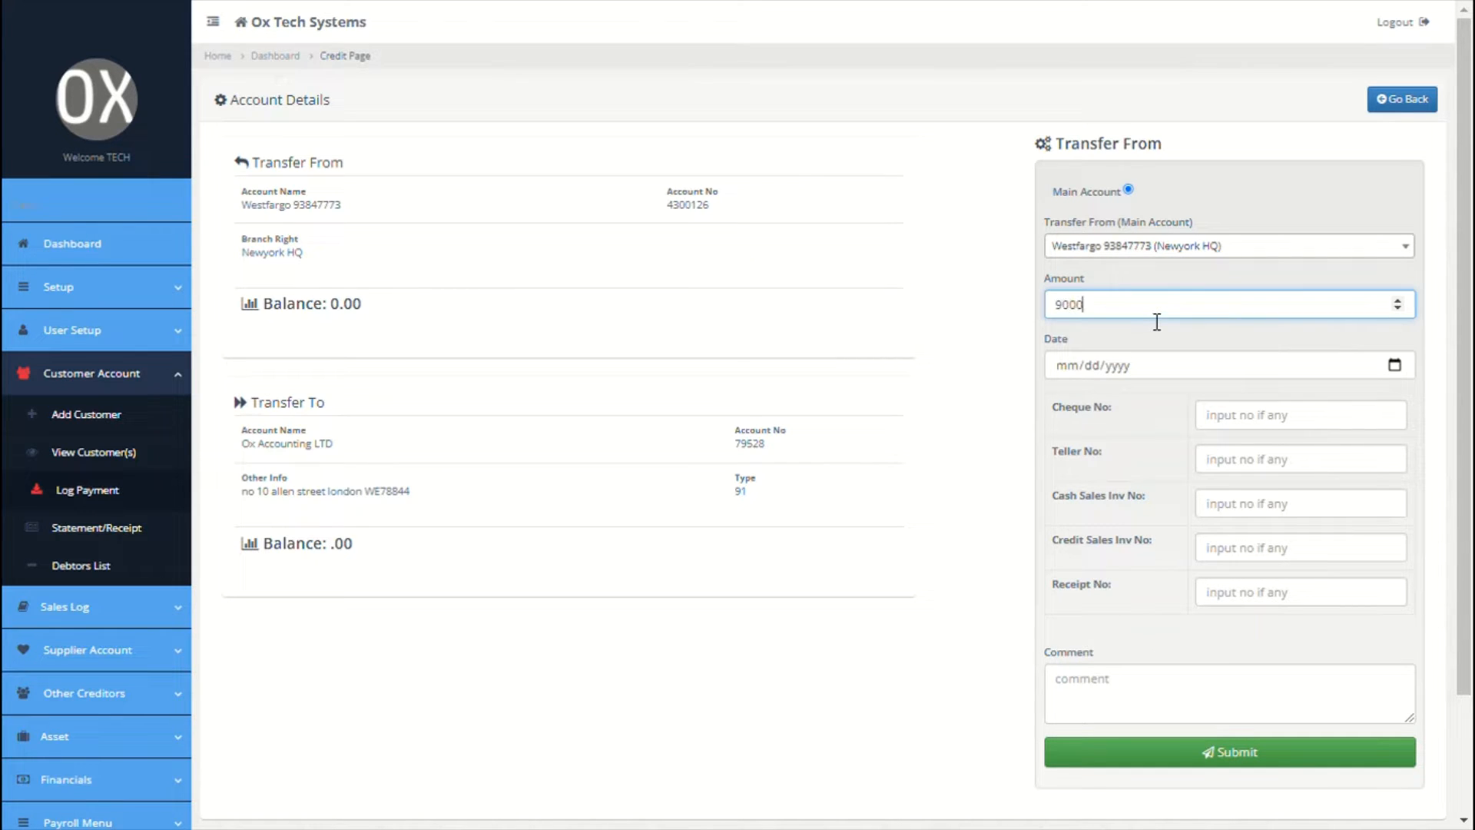
{"action": "left_click", "coordinate": [1396, 366]}
{"action": "left_click", "coordinate": [1068, 568]}
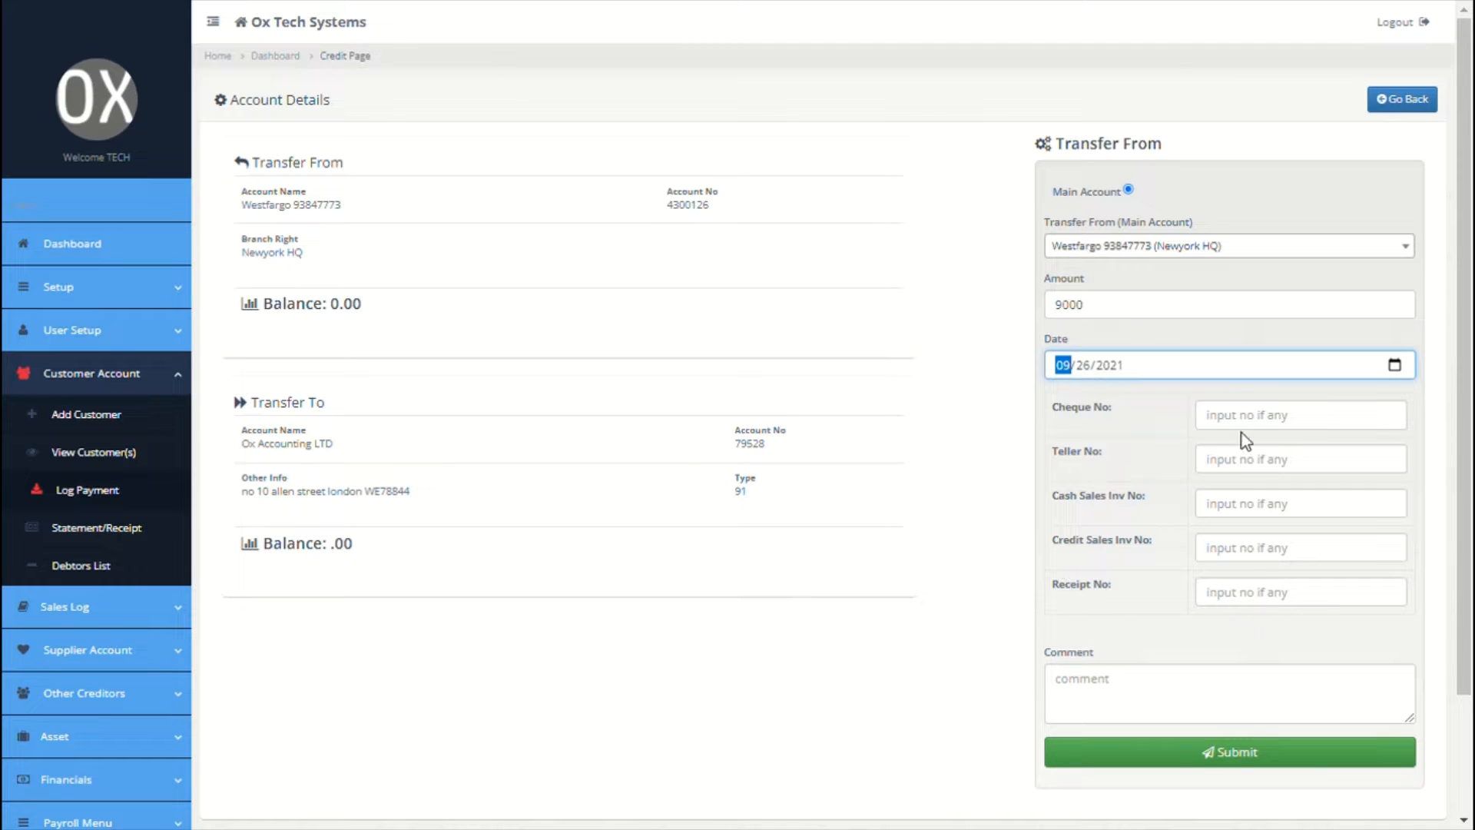
Step: Comment the deposit 'wire from ox accounting LTD' and submit it
{"action": "left_click", "coordinate": [1159, 719]}
{"action": "type", "text": "wire"}
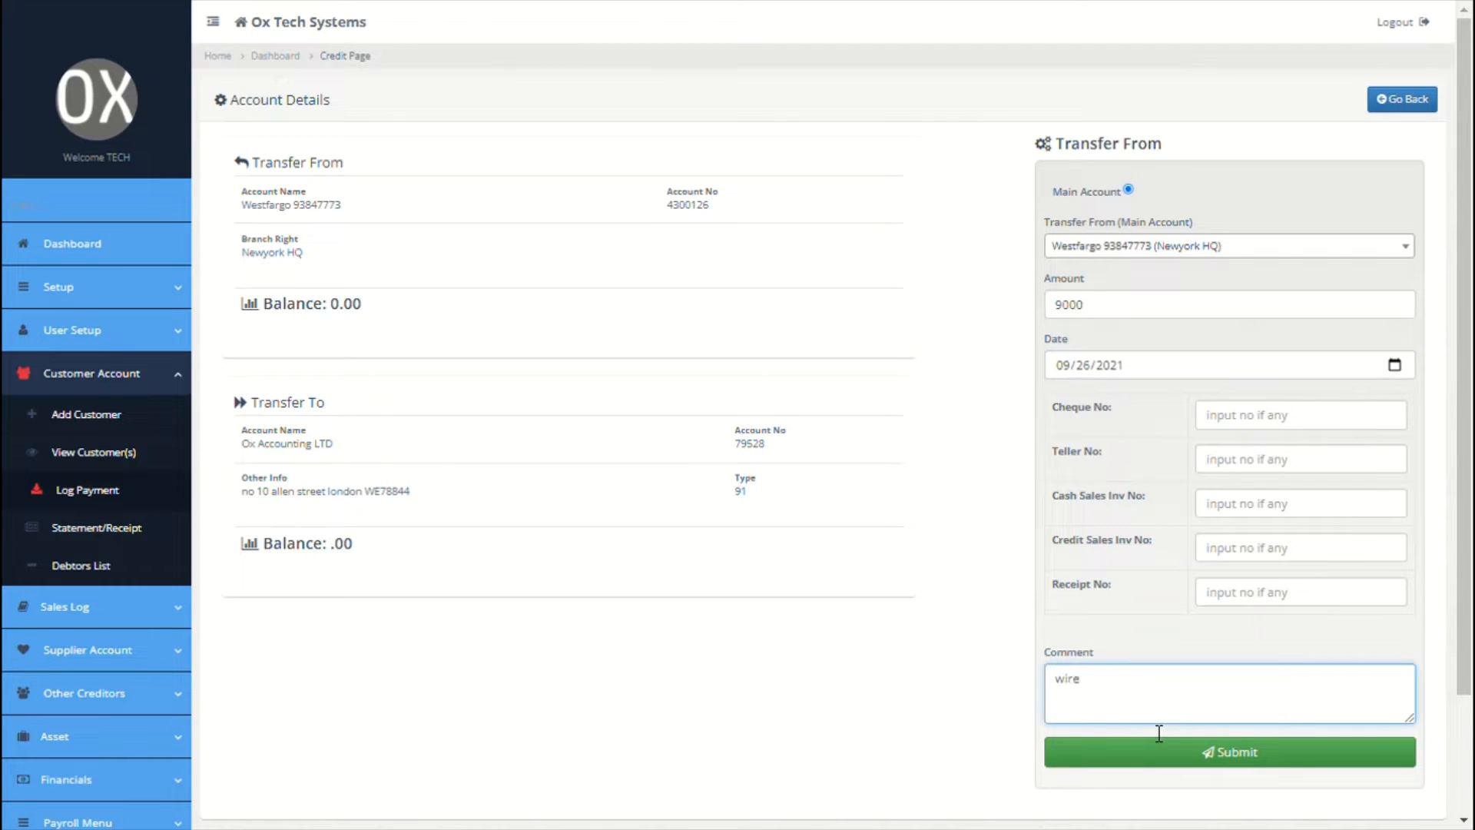
{"action": "type", "text": " from ox accounting LTD"}
{"action": "left_click", "coordinate": [1197, 766]}
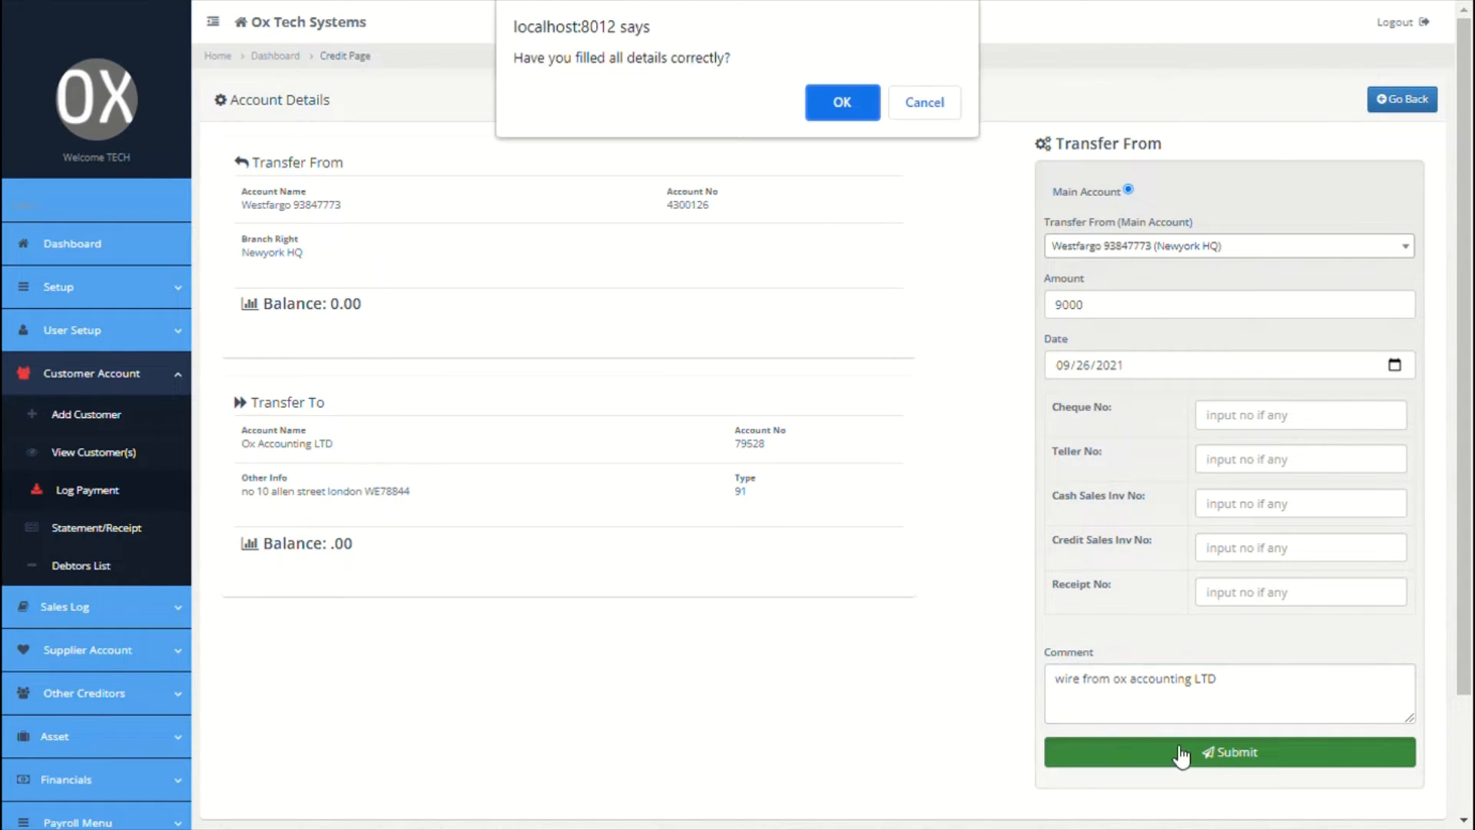
{"action": "left_click", "coordinate": [851, 107]}
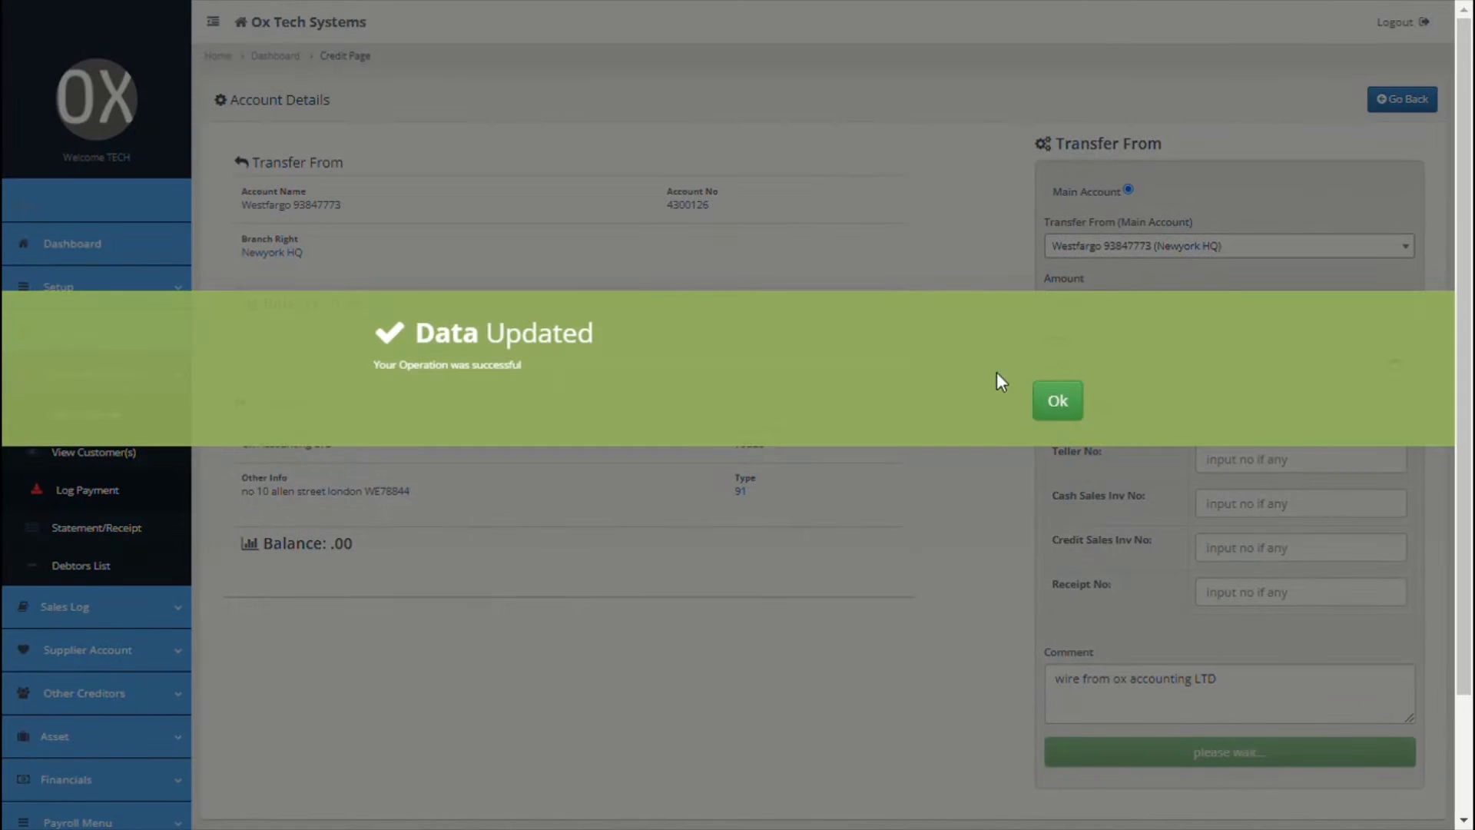
{"action": "left_click", "coordinate": [1080, 415]}
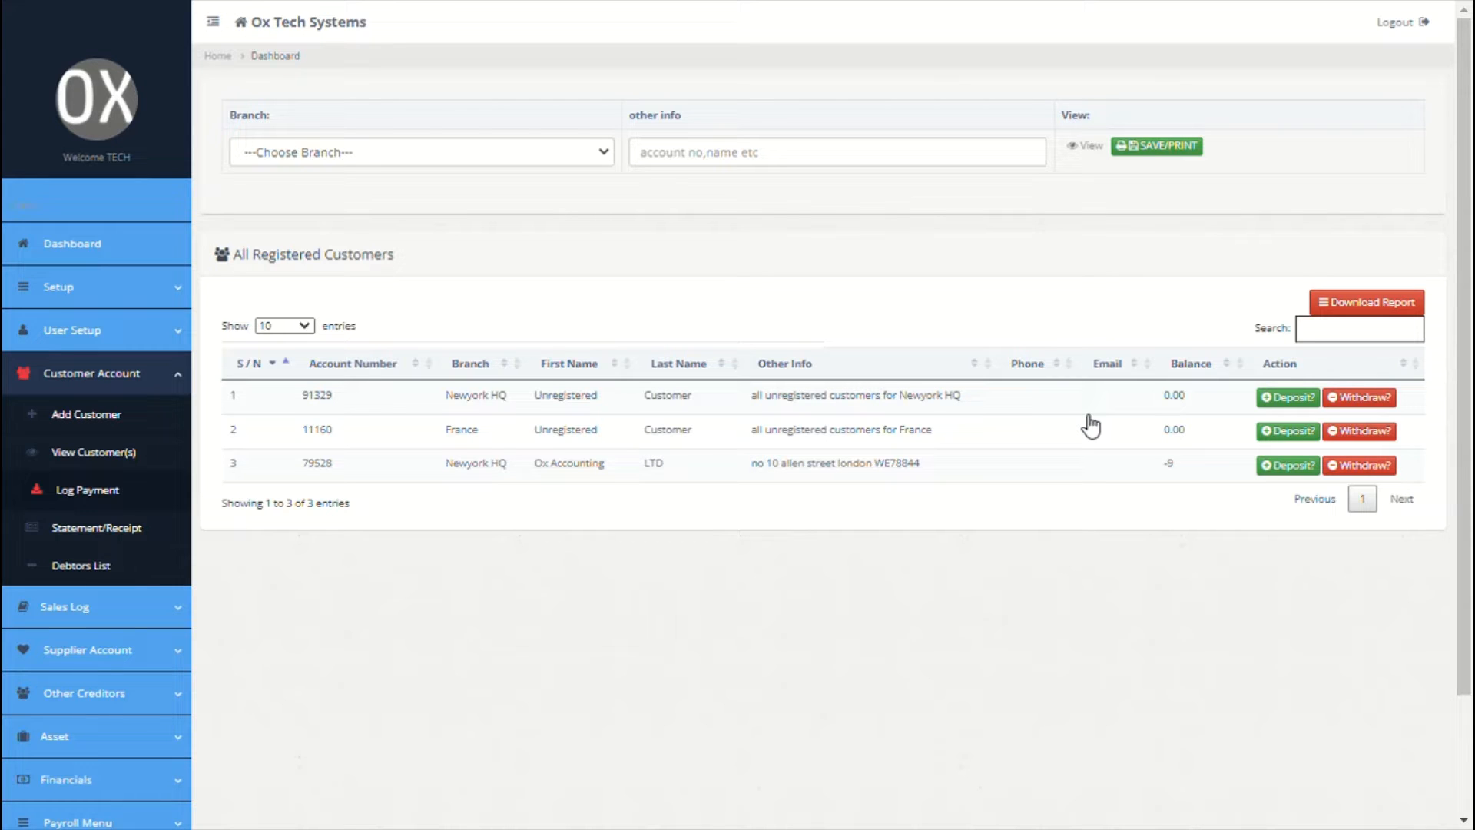
{"action": "left_click", "coordinate": [1388, 469]}
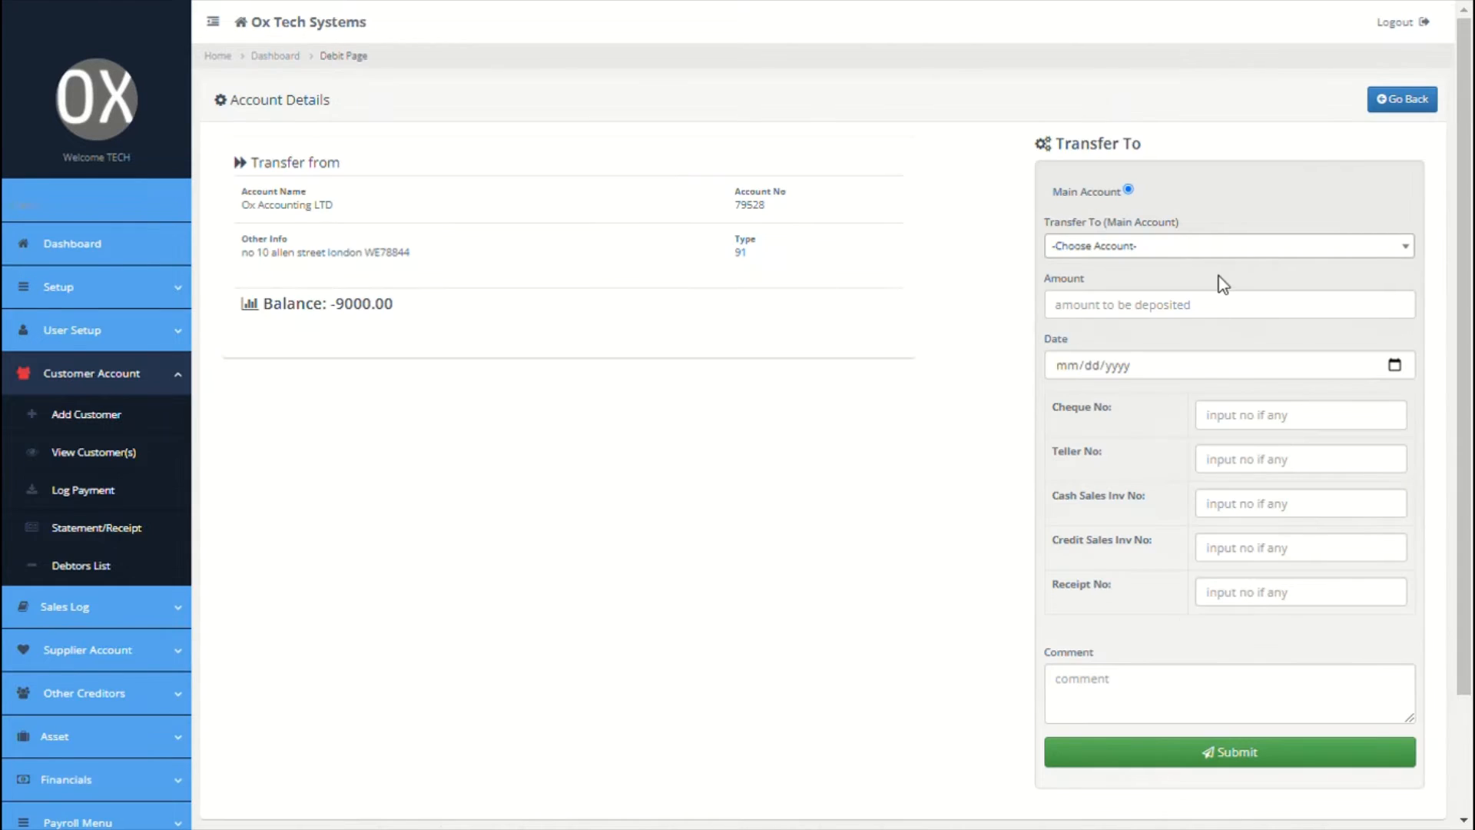
{"action": "left_click", "coordinate": [1209, 254]}
{"action": "left_click", "coordinate": [1163, 349]}
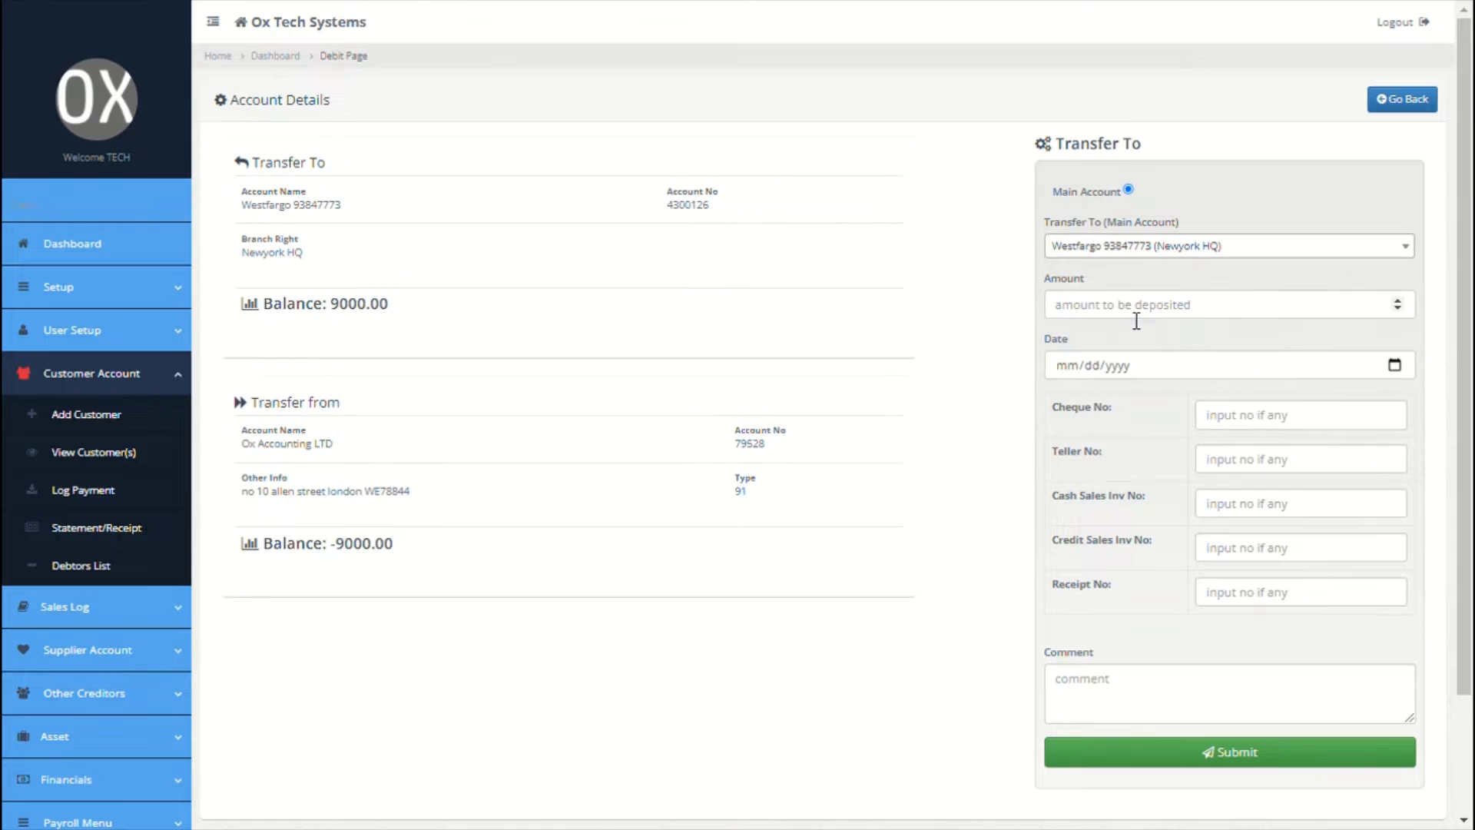
{"action": "left_click", "coordinate": [1137, 311]}
{"action": "type", "text": "9000"}
{"action": "left_click", "coordinate": [1400, 371]}
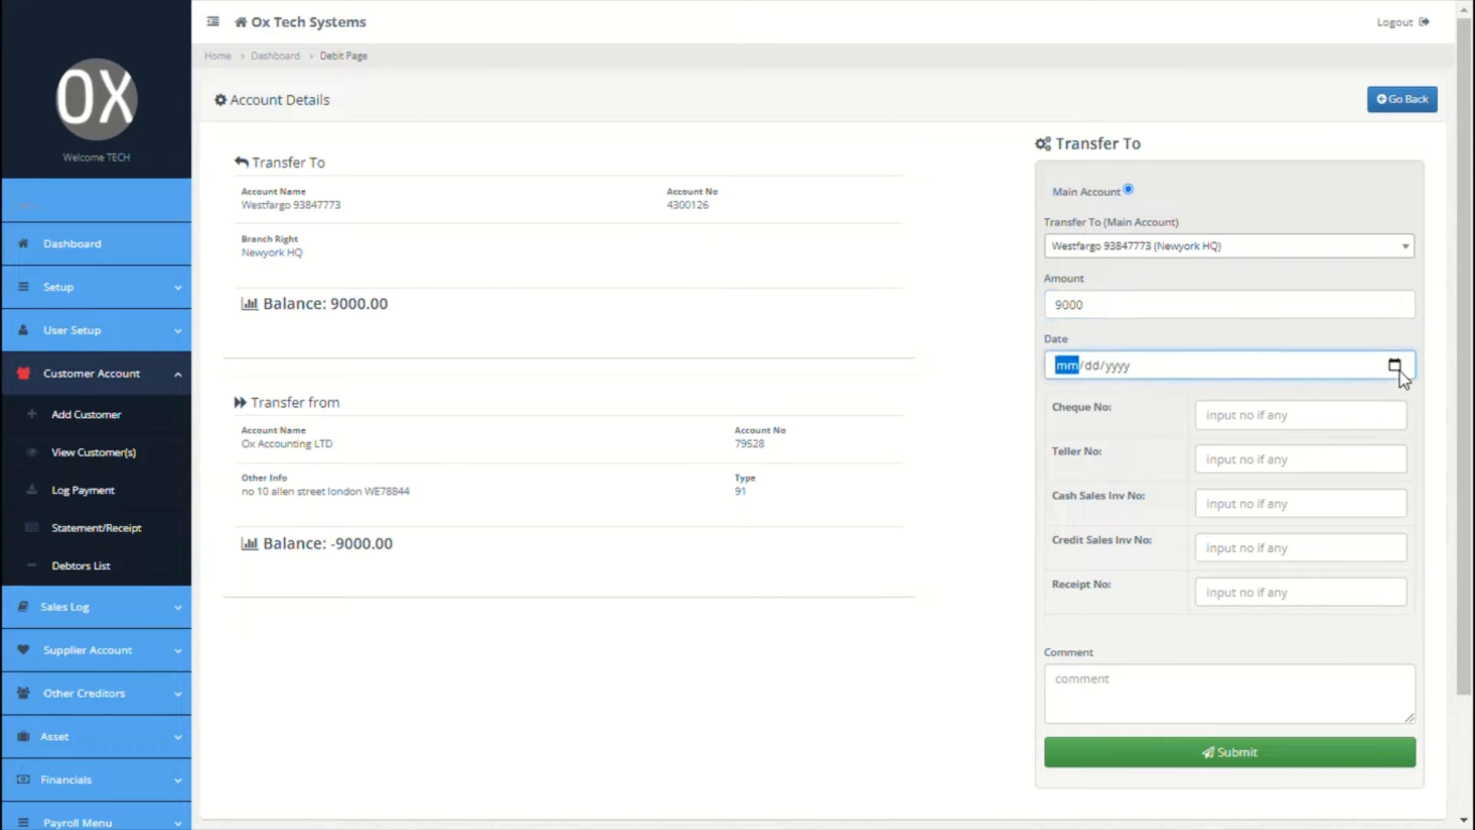
{"action": "type", "text": "09262021"}
Step: Comment the withdrawal 'wrong entry reversal' and submit it
{"action": "left_click", "coordinate": [1169, 693]}
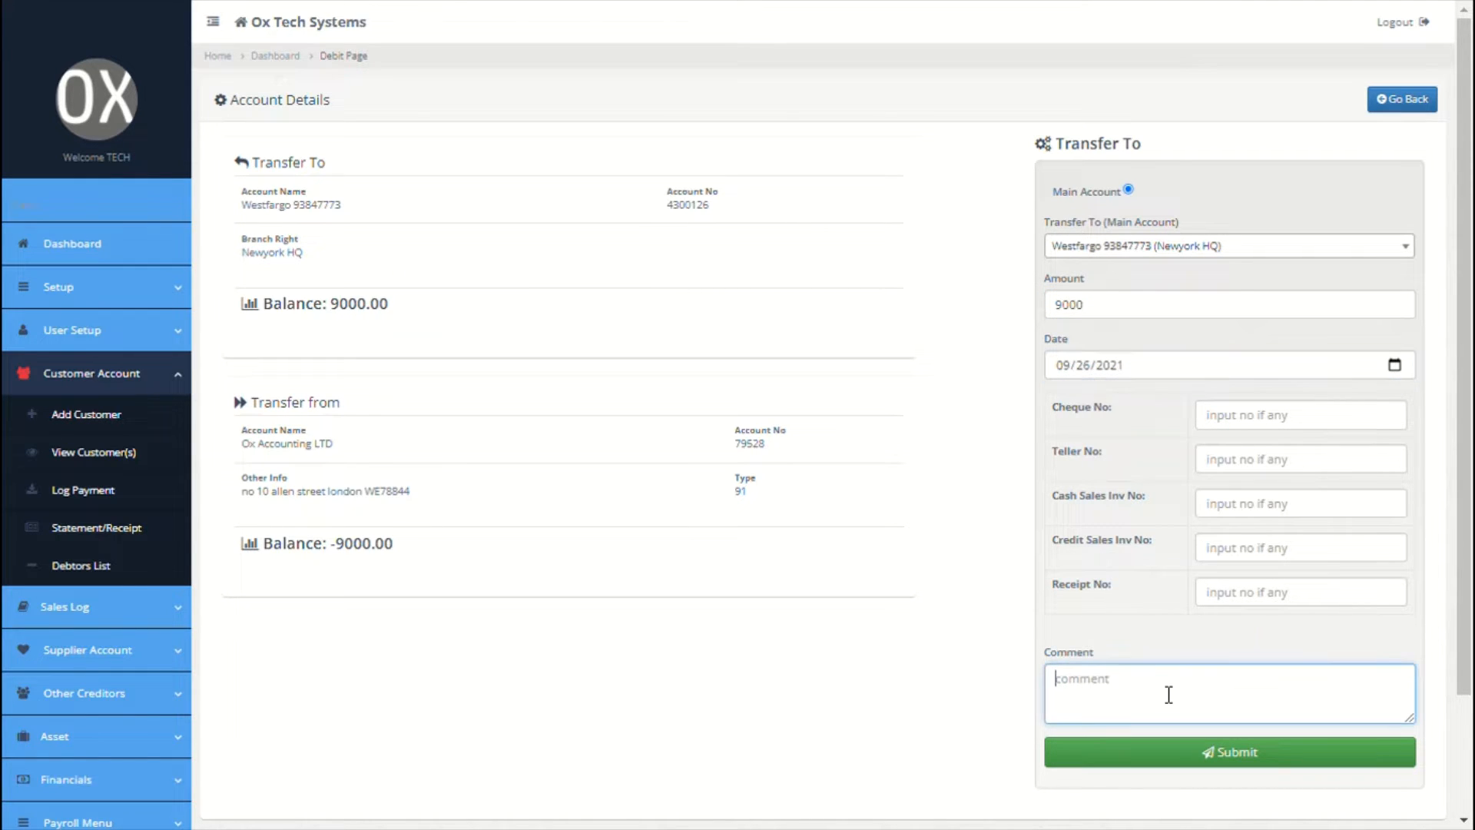
{"action": "type", "text": "wrong entry reversal"}
{"action": "left_click", "coordinate": [1158, 757]}
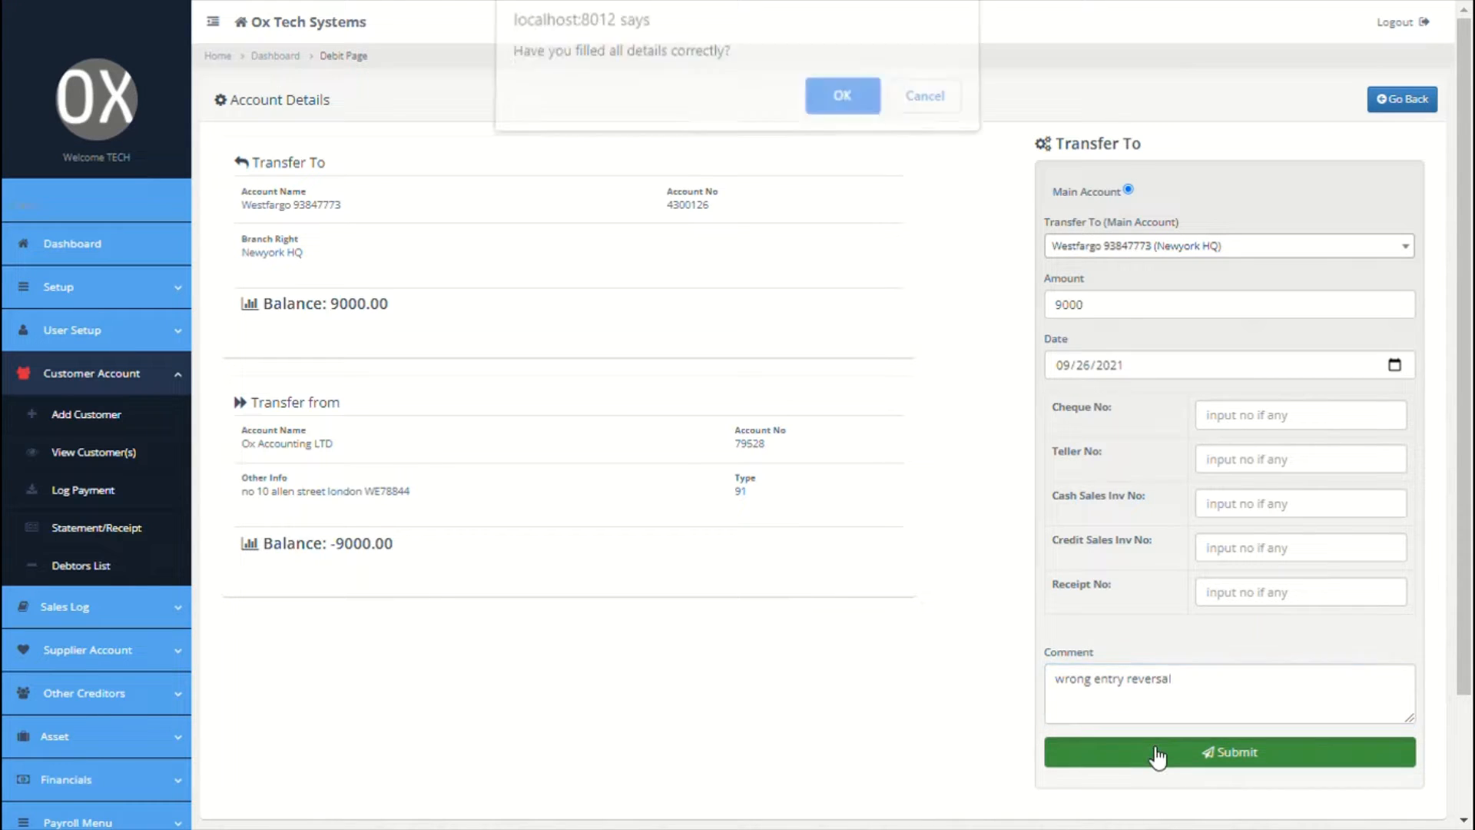
{"action": "left_click", "coordinate": [860, 96]}
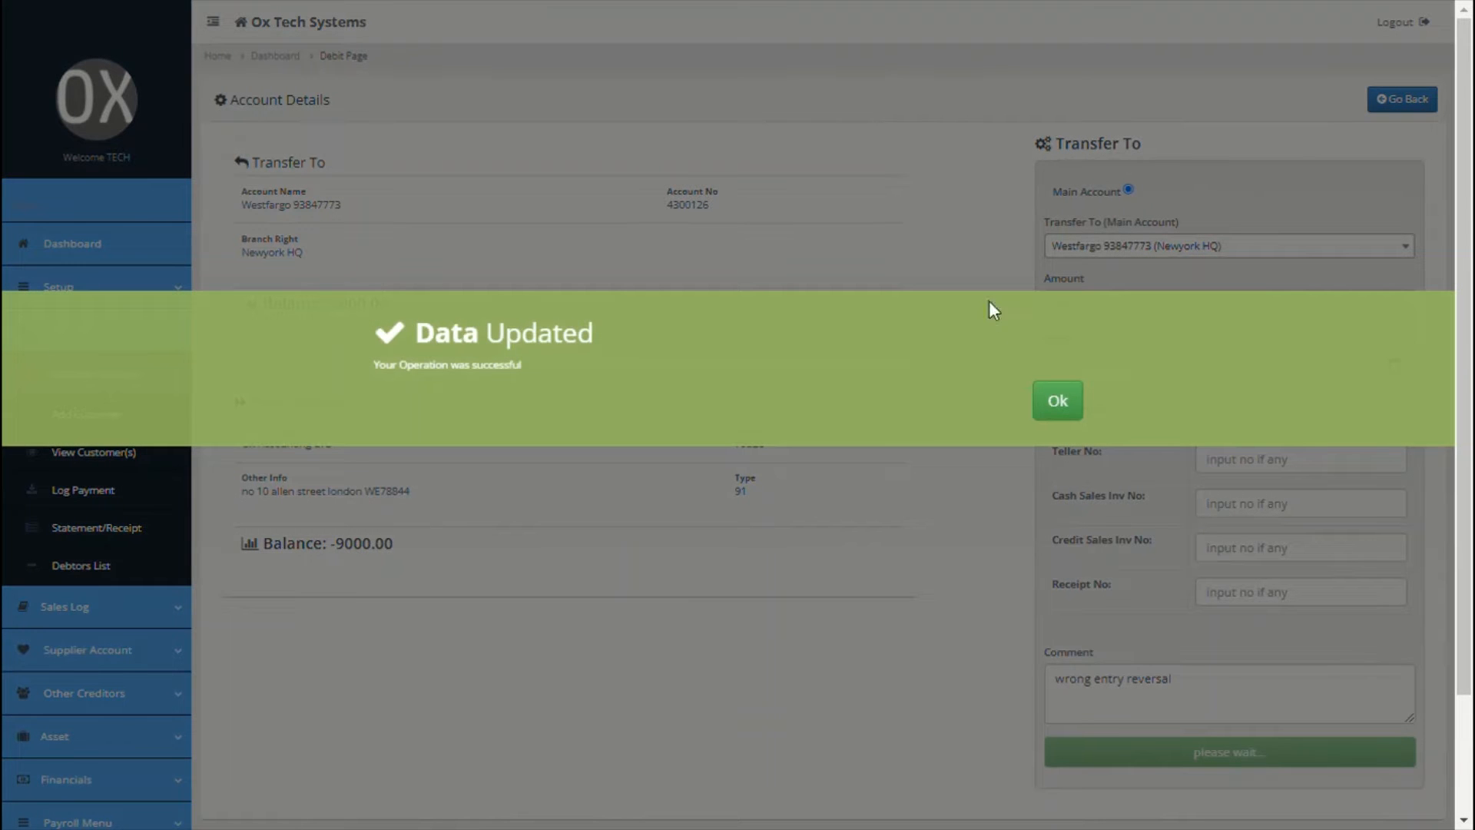
{"action": "left_click", "coordinate": [1058, 401]}
{"action": "scroll", "coordinate": [545, 519], "scroll_direction": "down", "scroll_amount": 1}
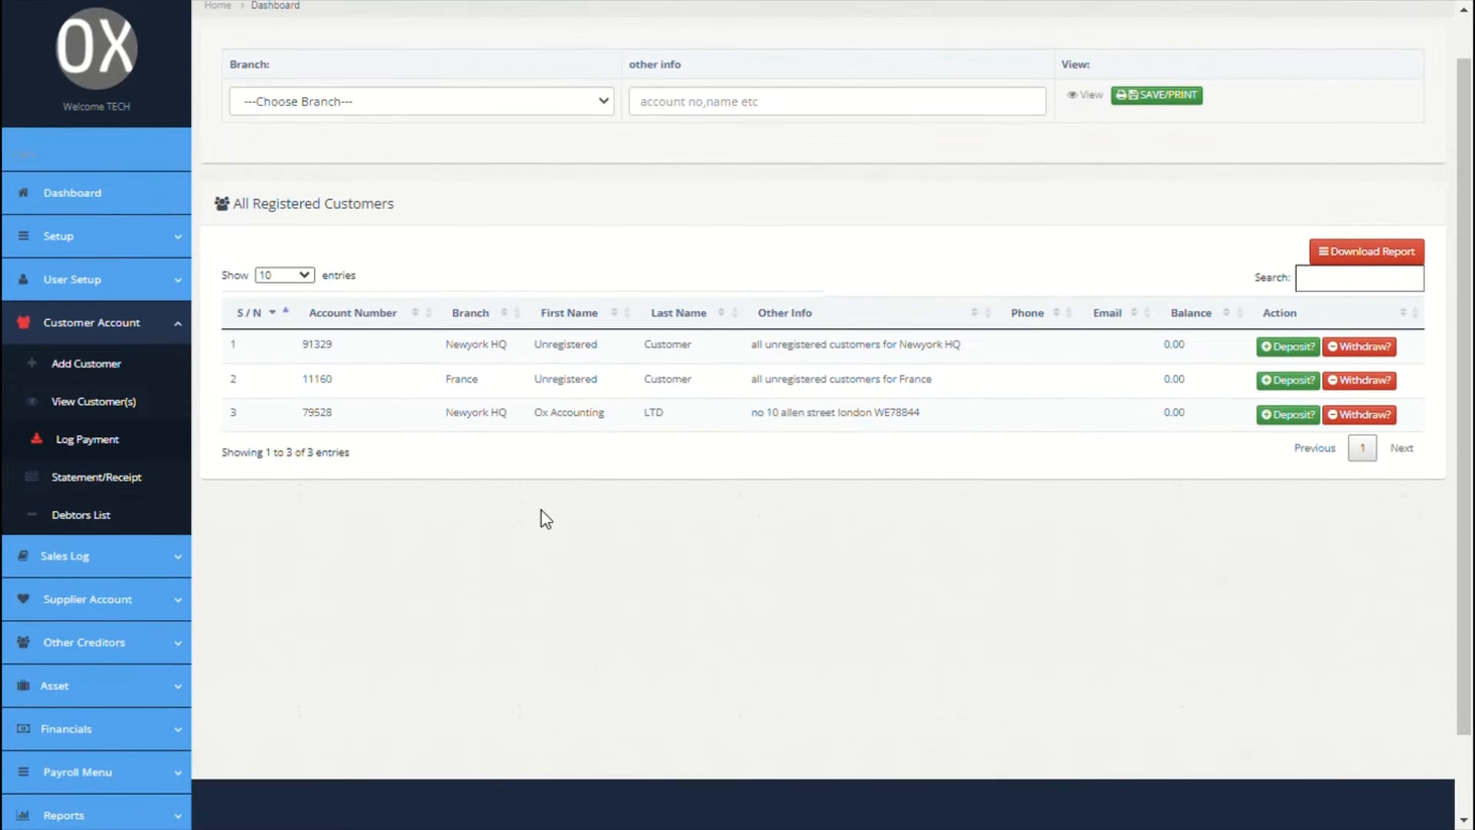
Step: Generate Ox Accounting LTD's statement for 09/01/2021 to 09/30/2021
{"action": "left_click", "coordinate": [139, 484]}
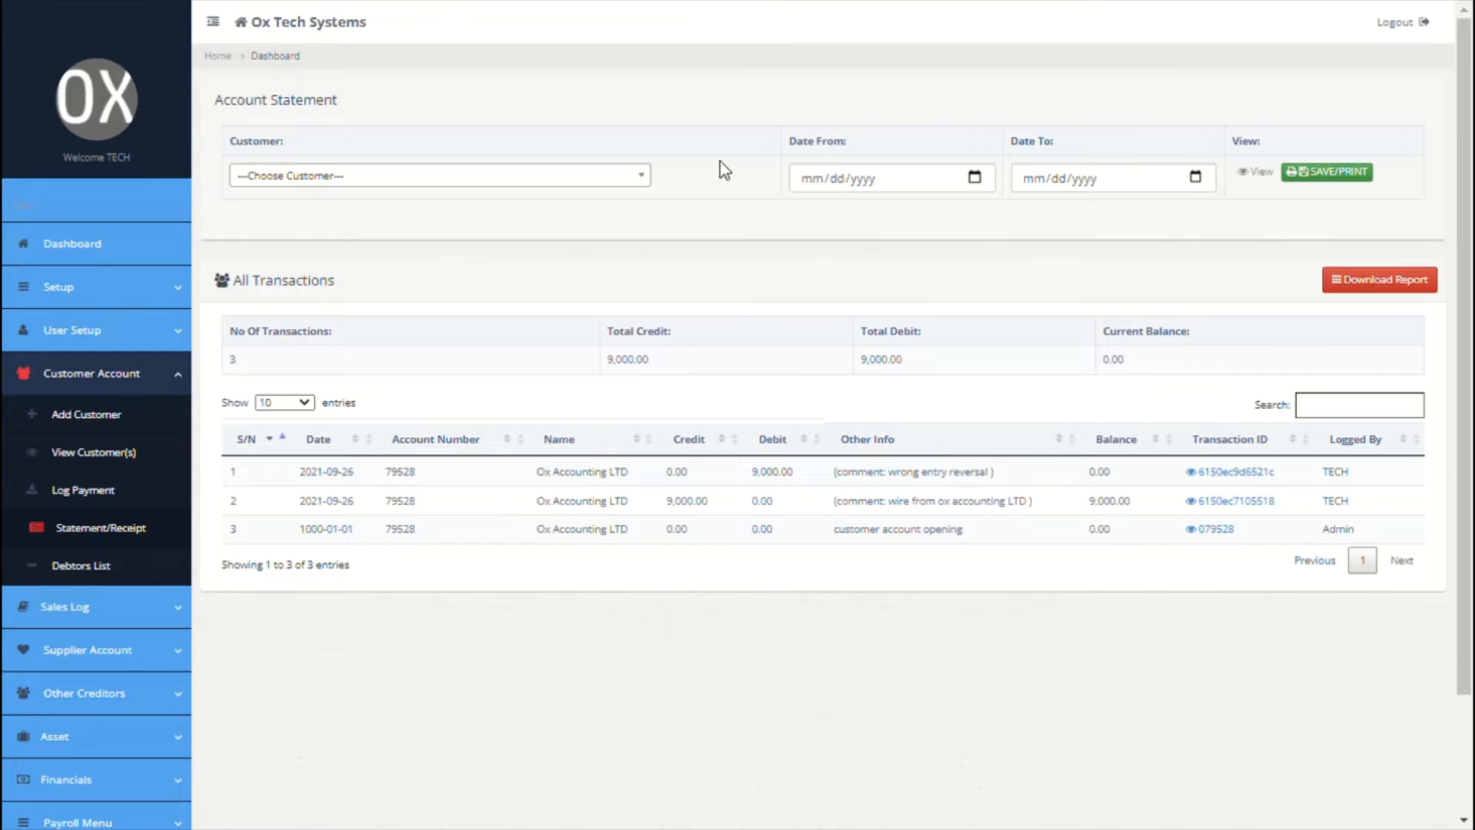
{"action": "left_click", "coordinate": [641, 185]}
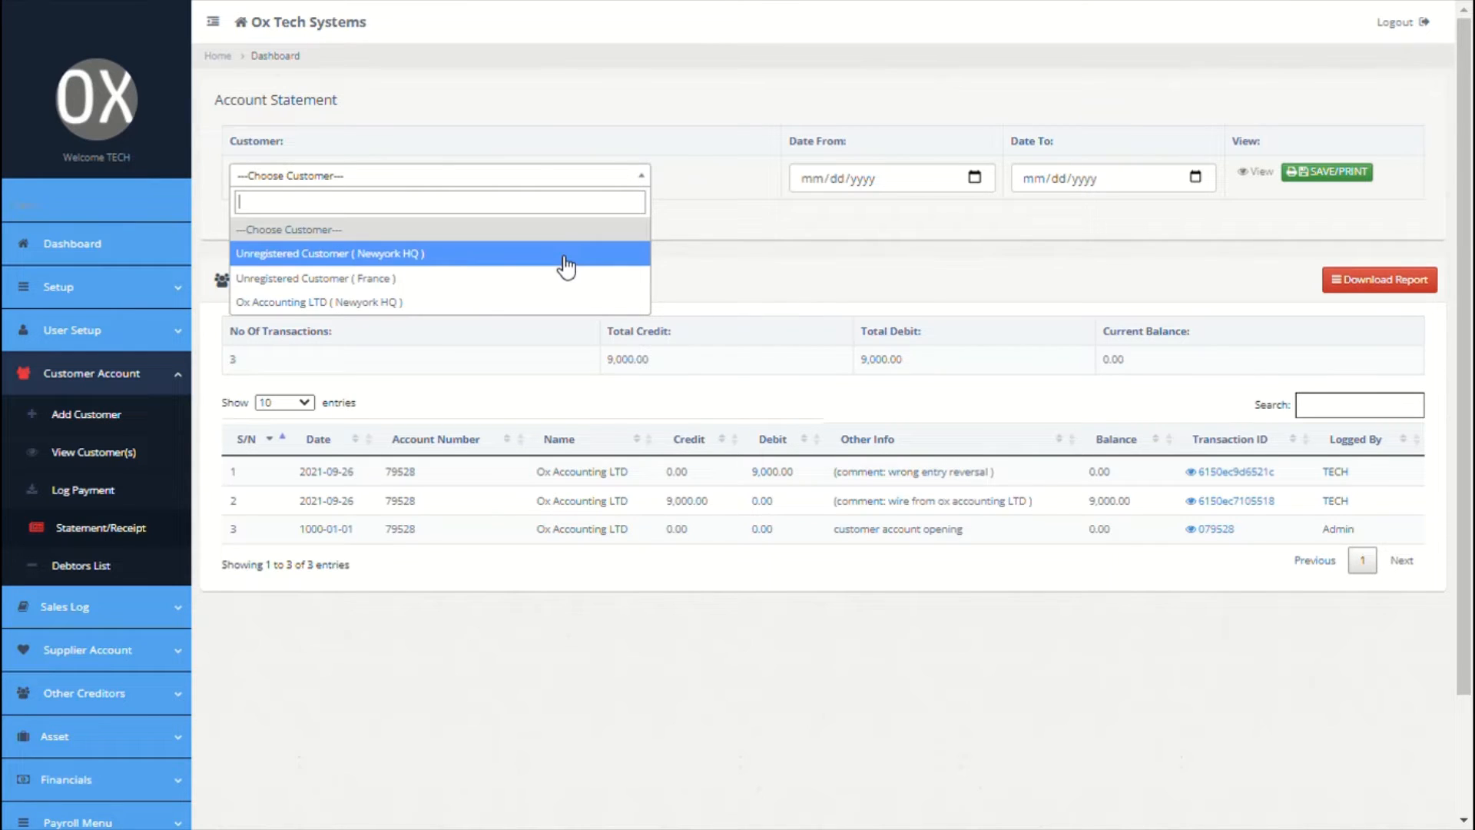
{"action": "left_click", "coordinate": [461, 304]}
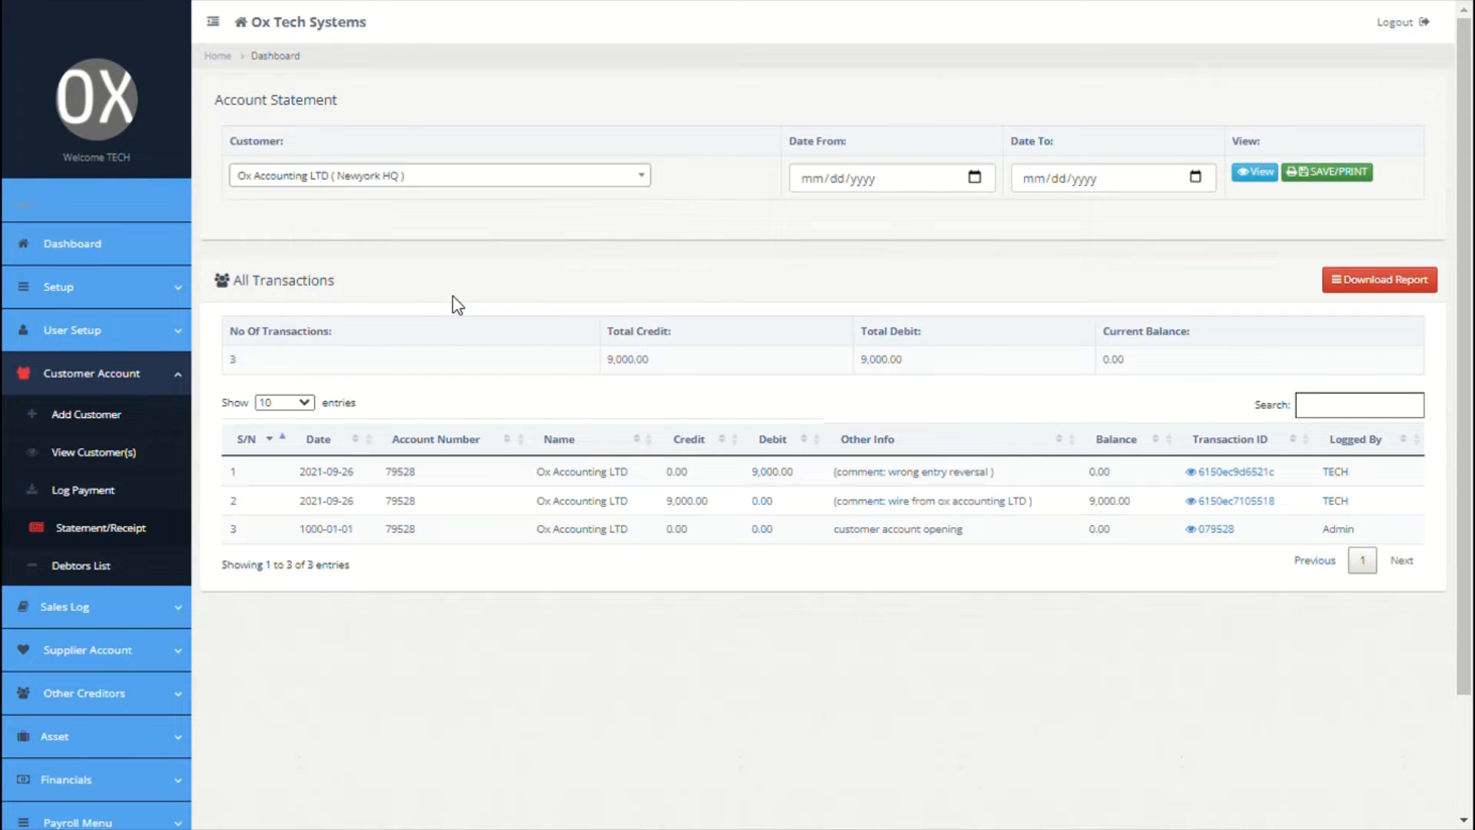
{"action": "left_click", "coordinate": [973, 187]}
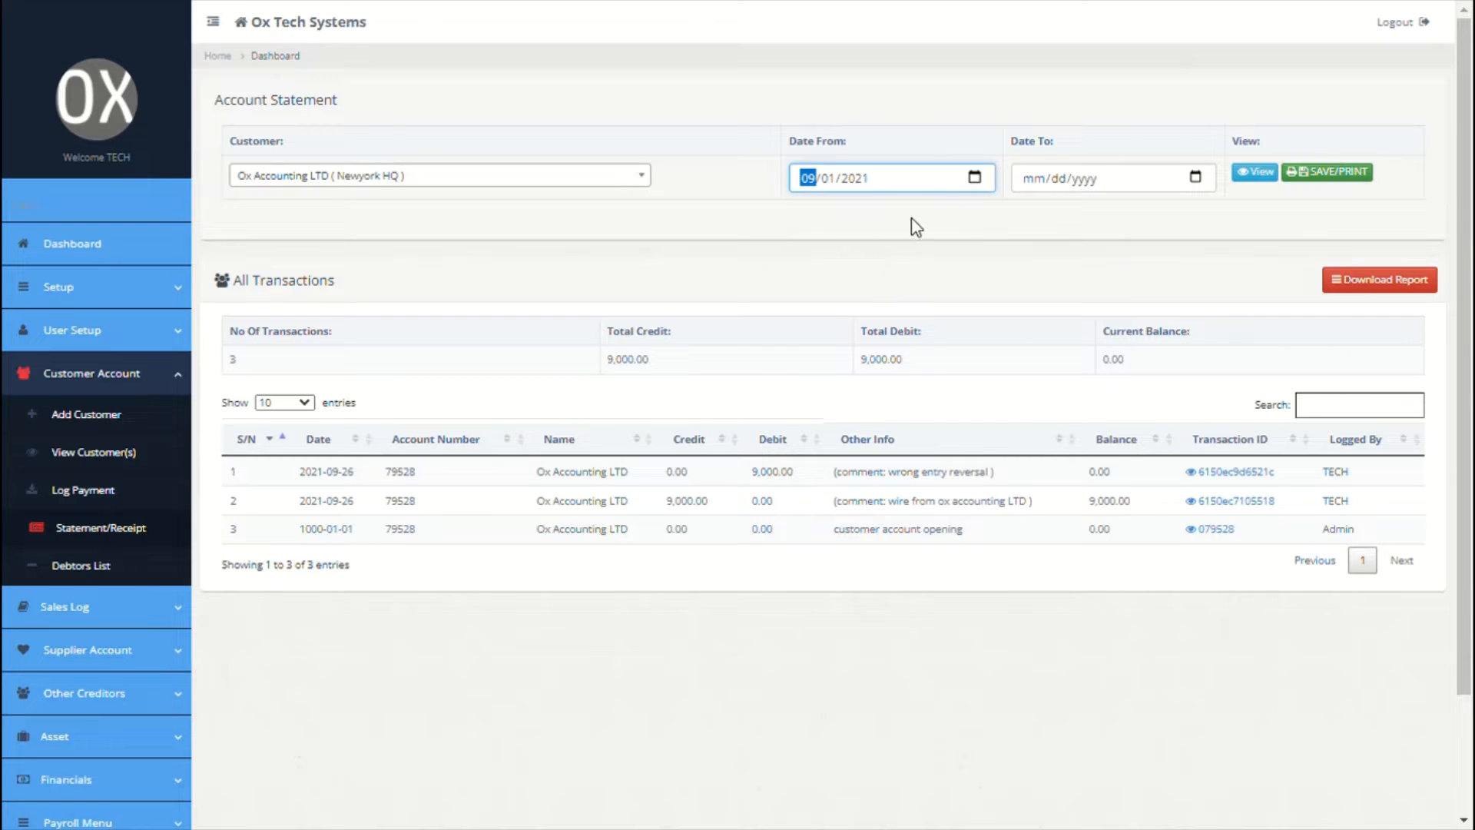
{"action": "left_click", "coordinate": [1203, 183]}
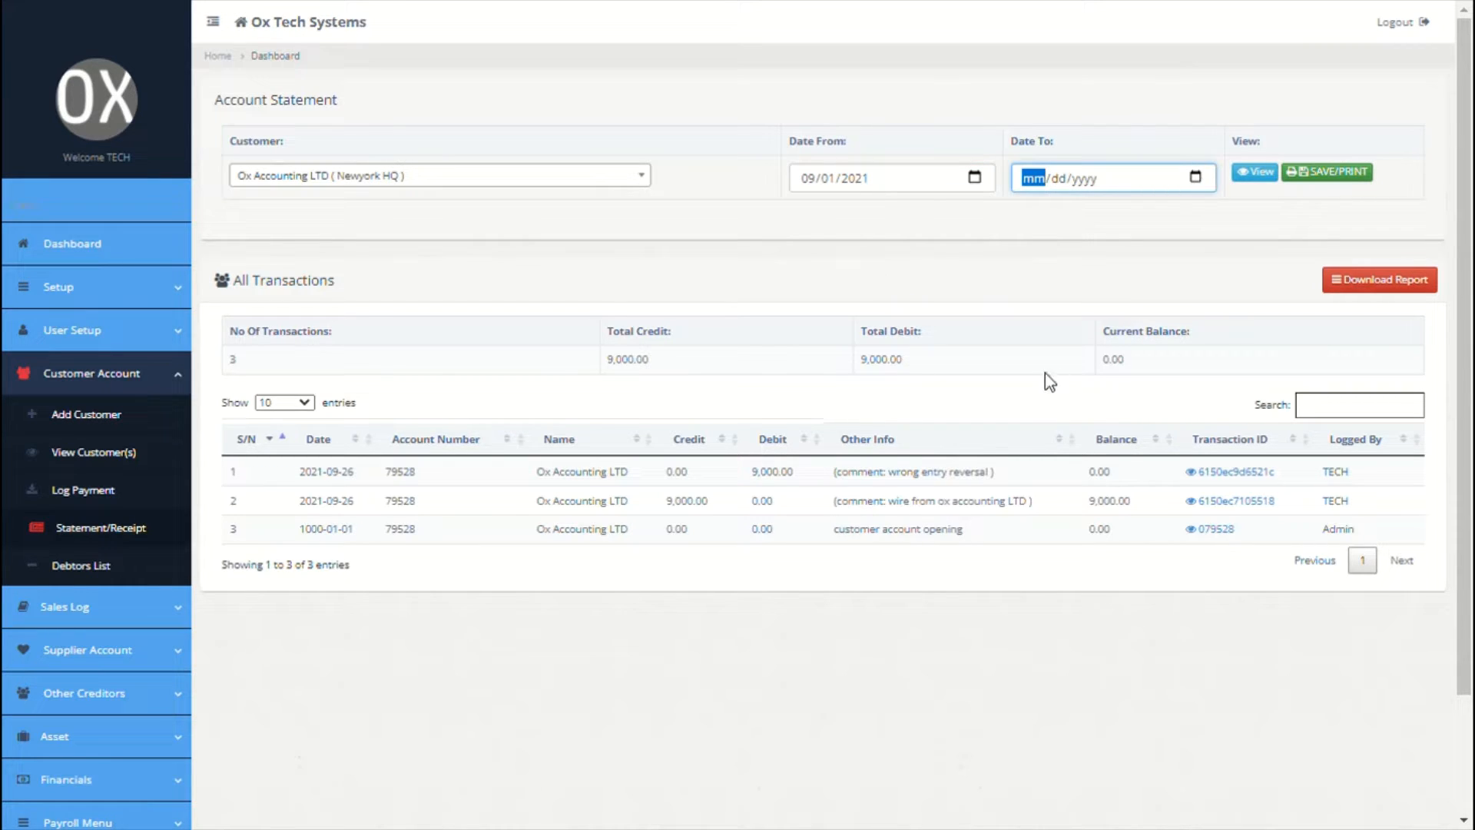
{"action": "type", "text": "09302021"}
{"action": "left_click", "coordinate": [1219, 256]}
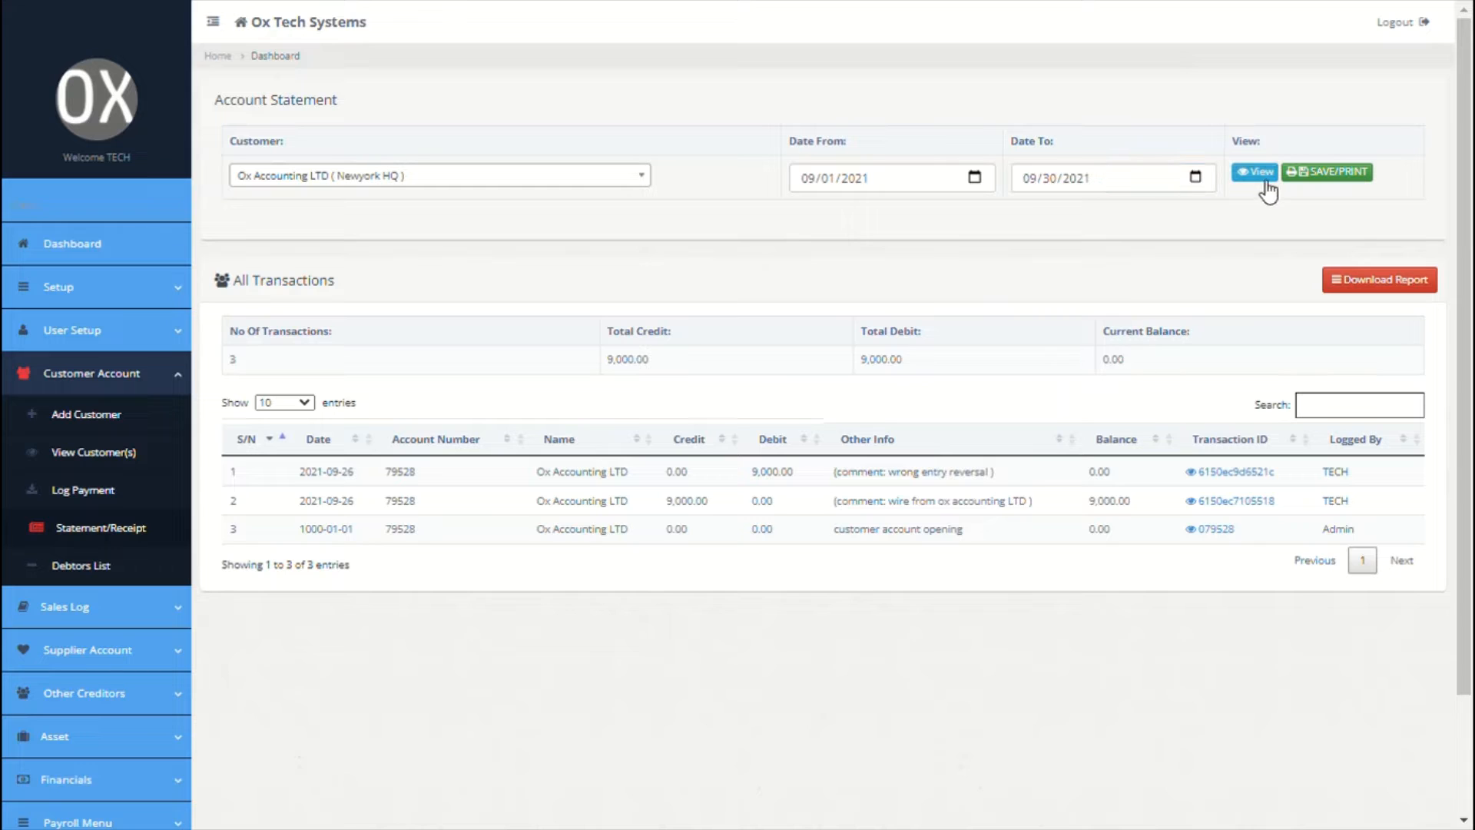
{"action": "left_click", "coordinate": [1258, 177]}
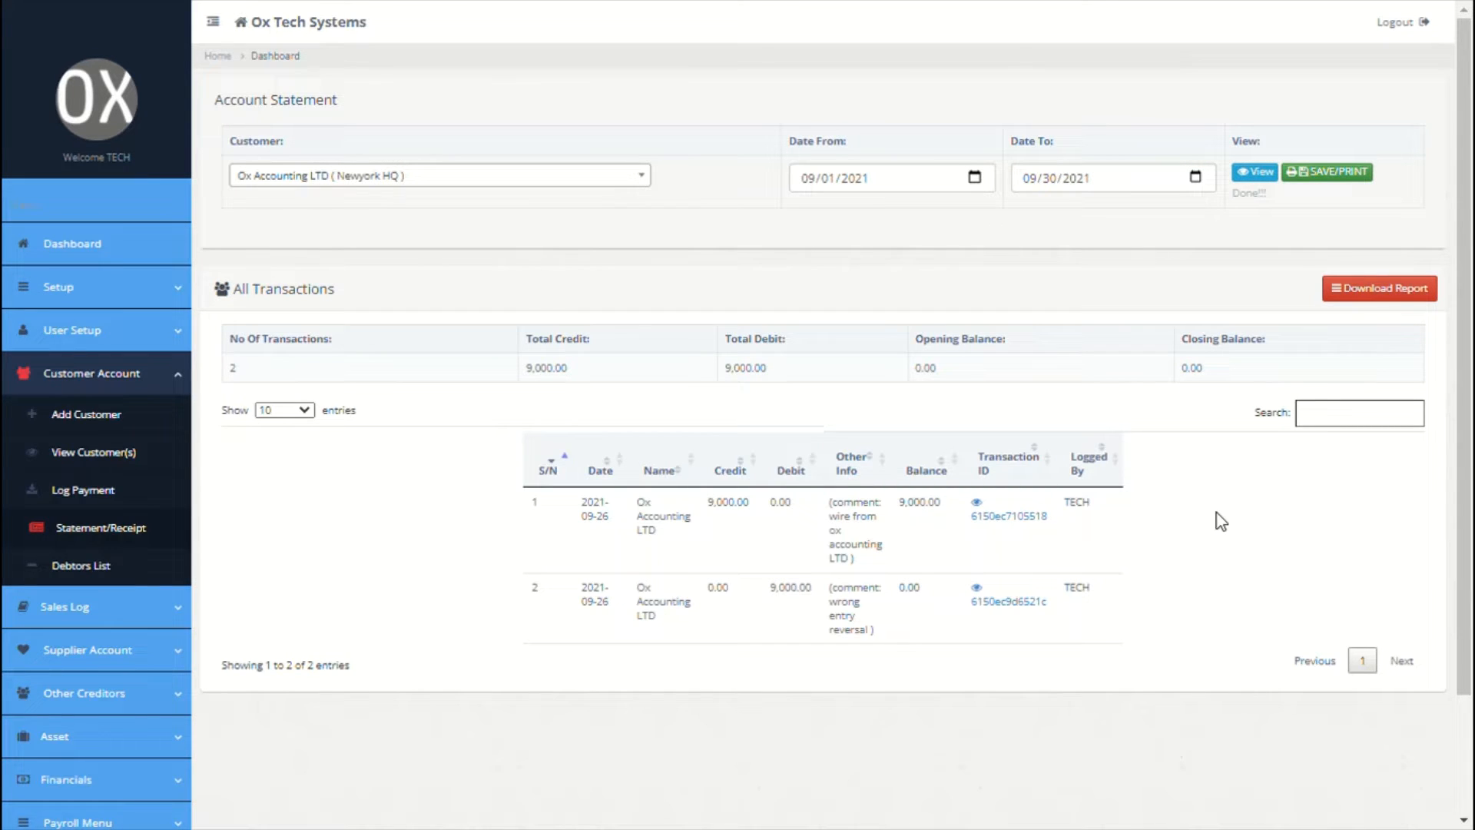
Step: Check the report download formats and close them without exporting
{"action": "left_click", "coordinate": [1366, 299]}
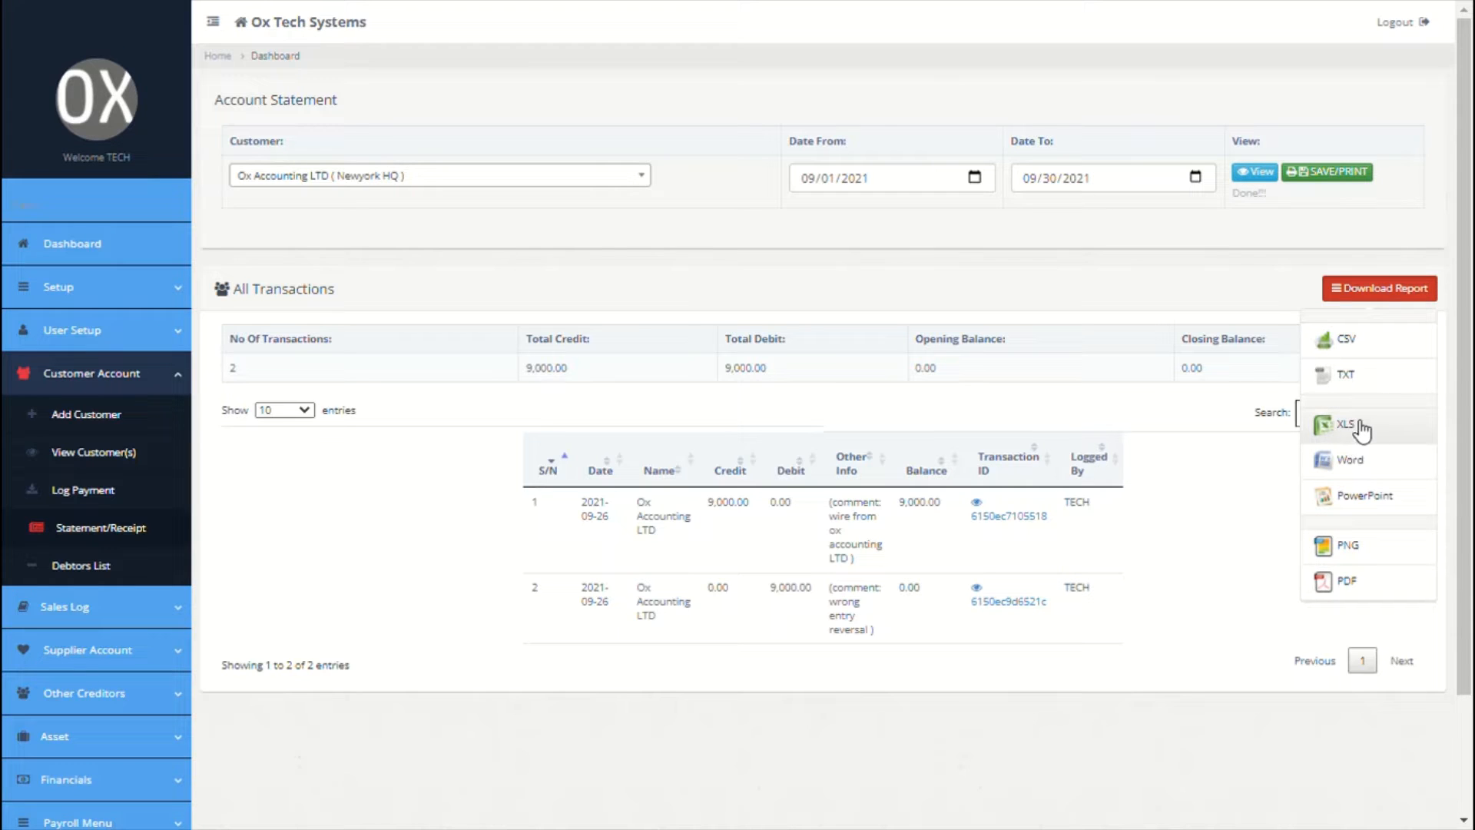
{"action": "left_click", "coordinate": [1049, 241]}
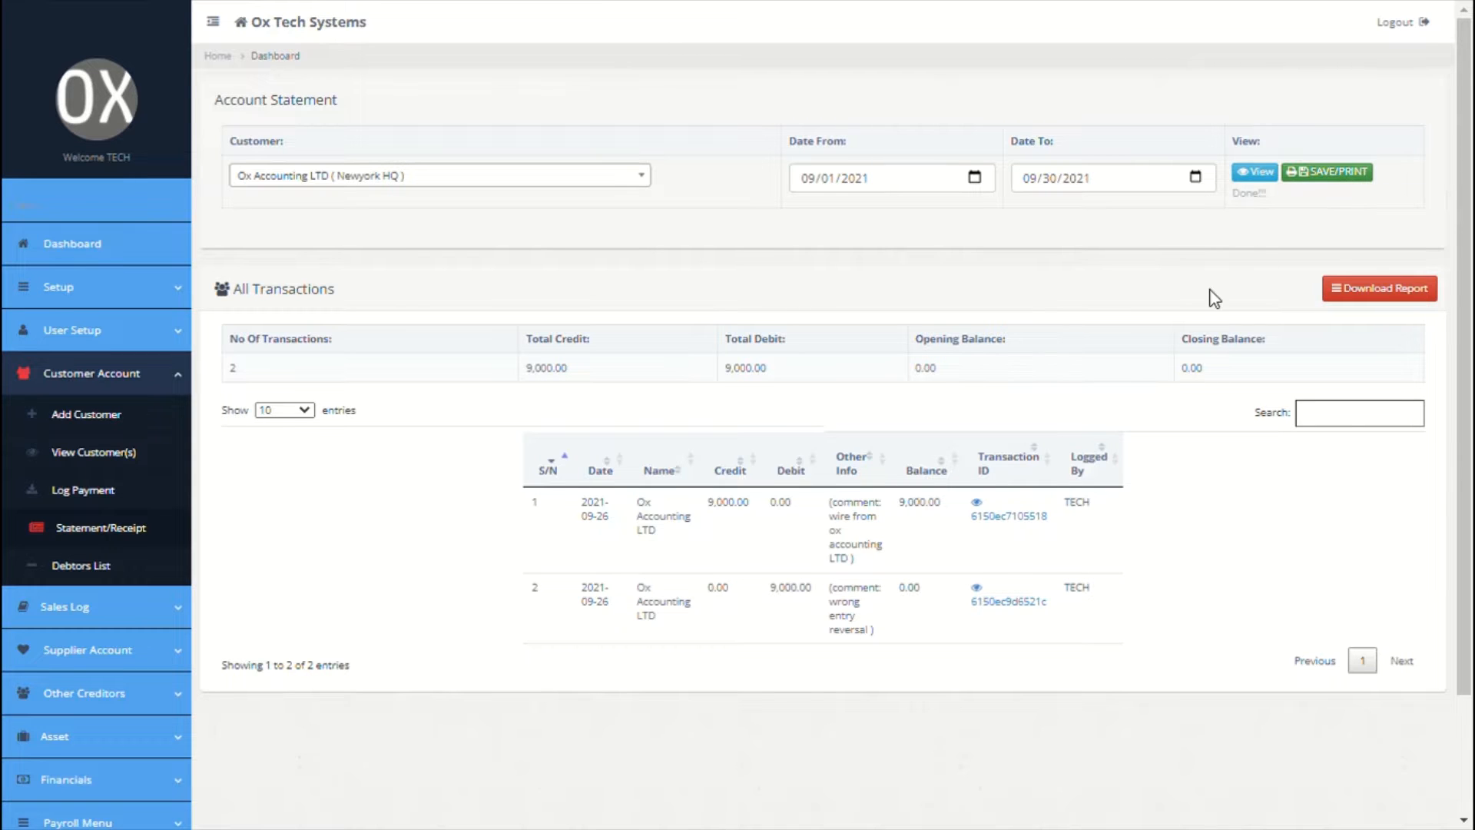
{"action": "scroll", "coordinate": [1211, 293], "scroll_direction": "down", "scroll_amount": 1}
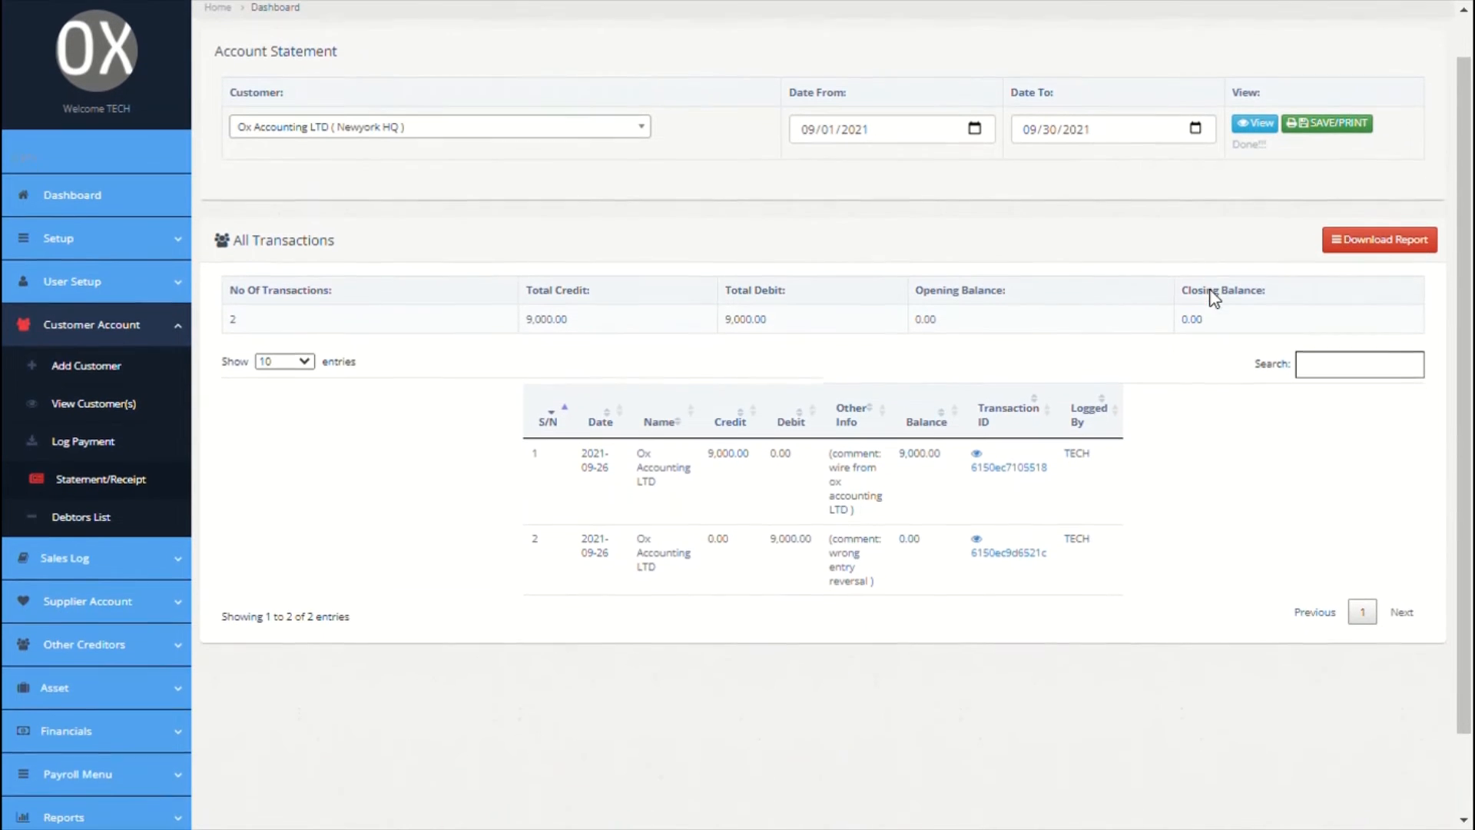
Step: Run the aging statement for Newyork HQ Customers from January 2021 to September 2021
{"action": "left_click", "coordinate": [140, 519]}
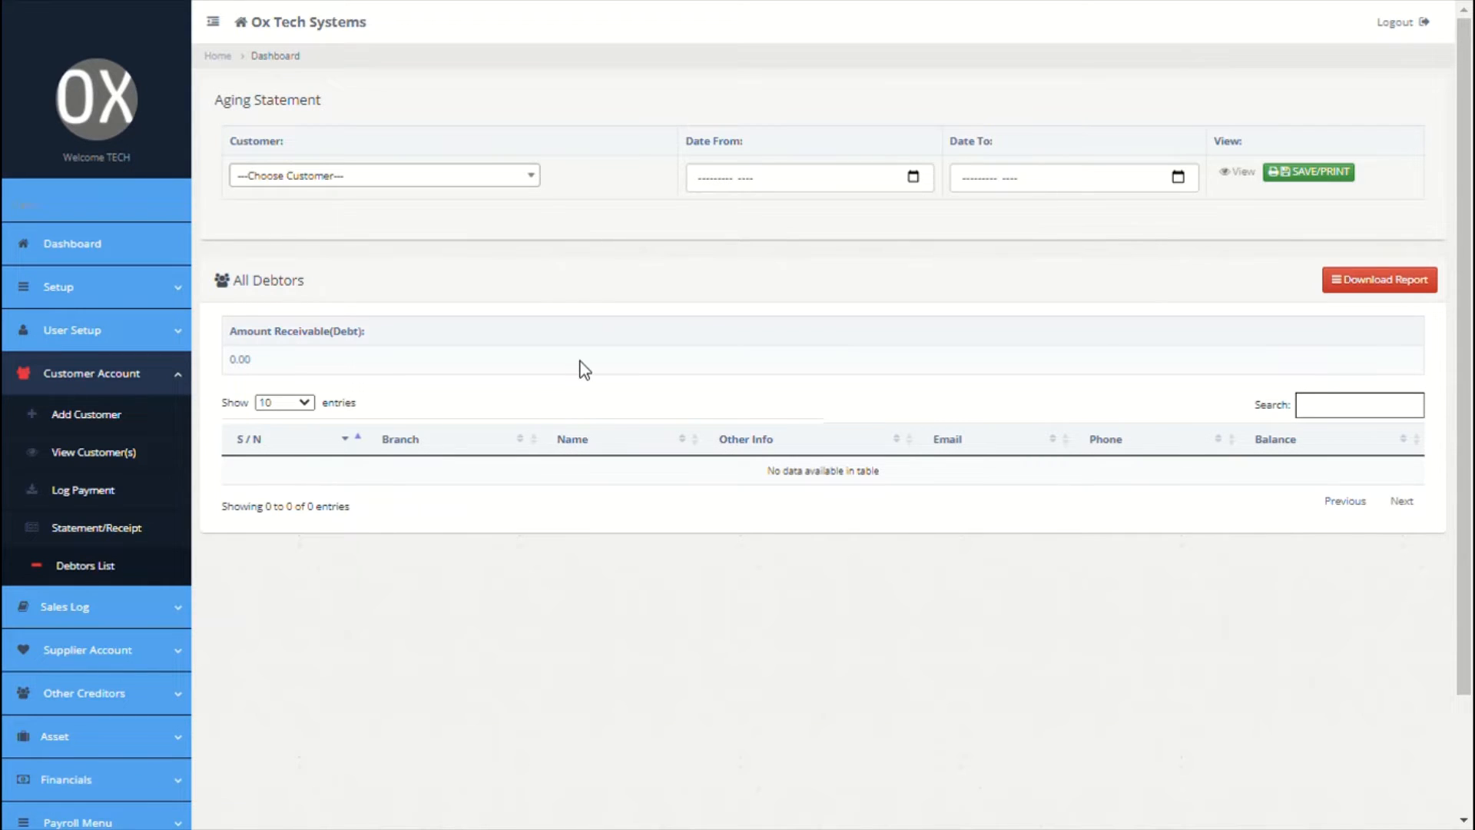
{"action": "left_click", "coordinate": [509, 180]}
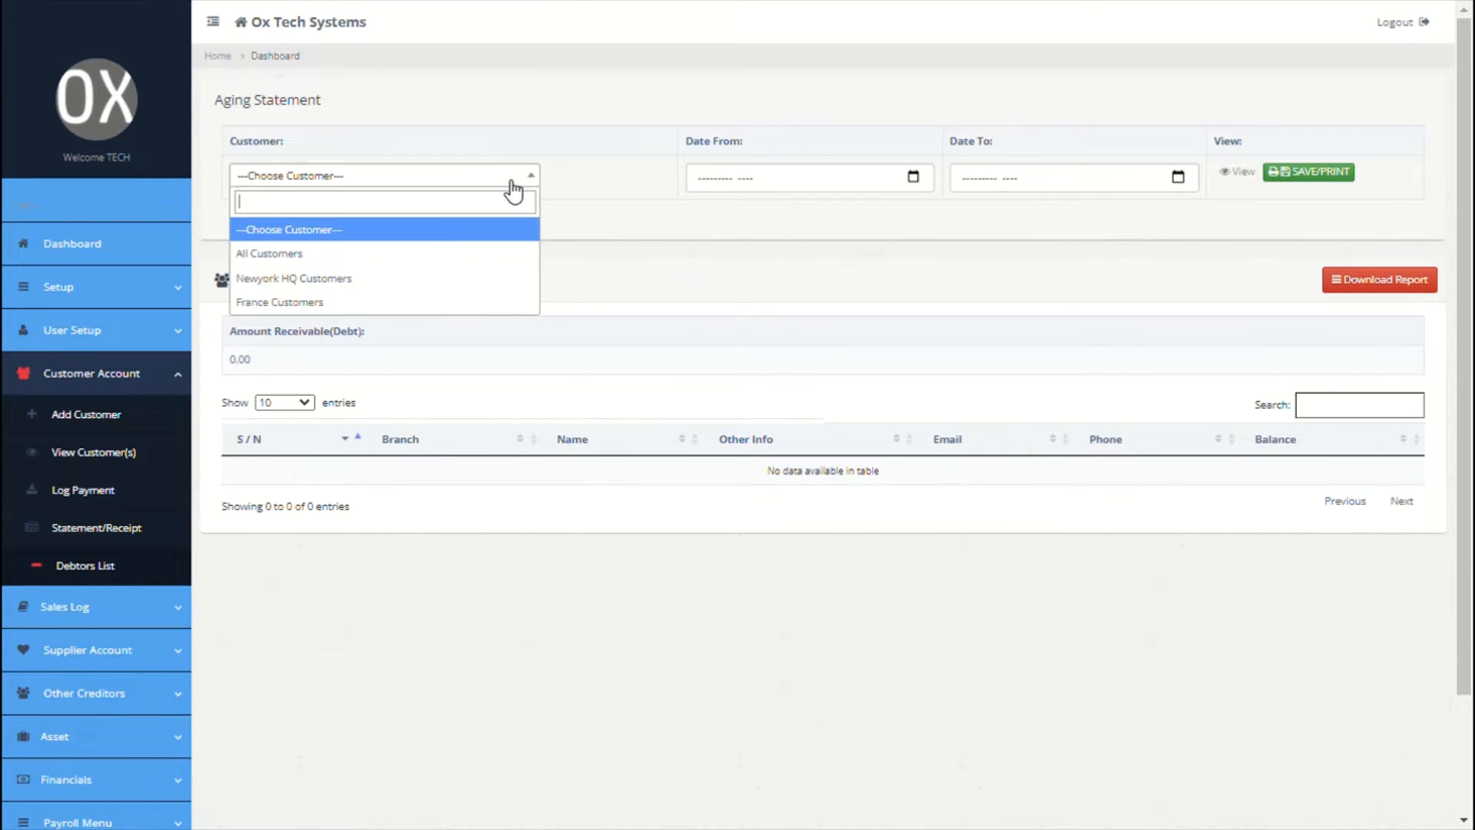
{"action": "left_click", "coordinate": [386, 296]}
{"action": "left_click", "coordinate": [917, 180]}
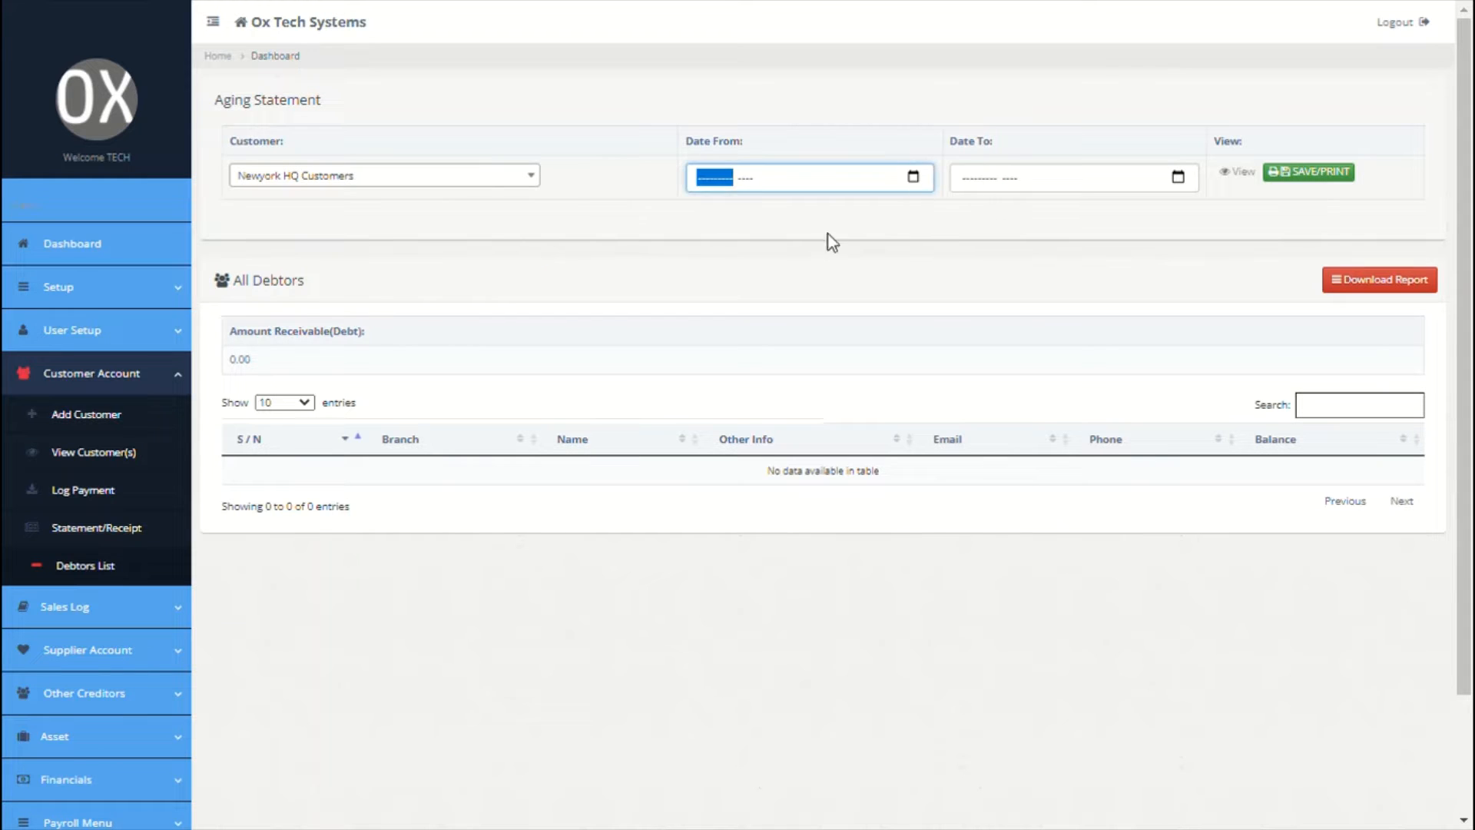
{"action": "left_click", "coordinate": [727, 249]}
{"action": "left_click", "coordinate": [1180, 177]}
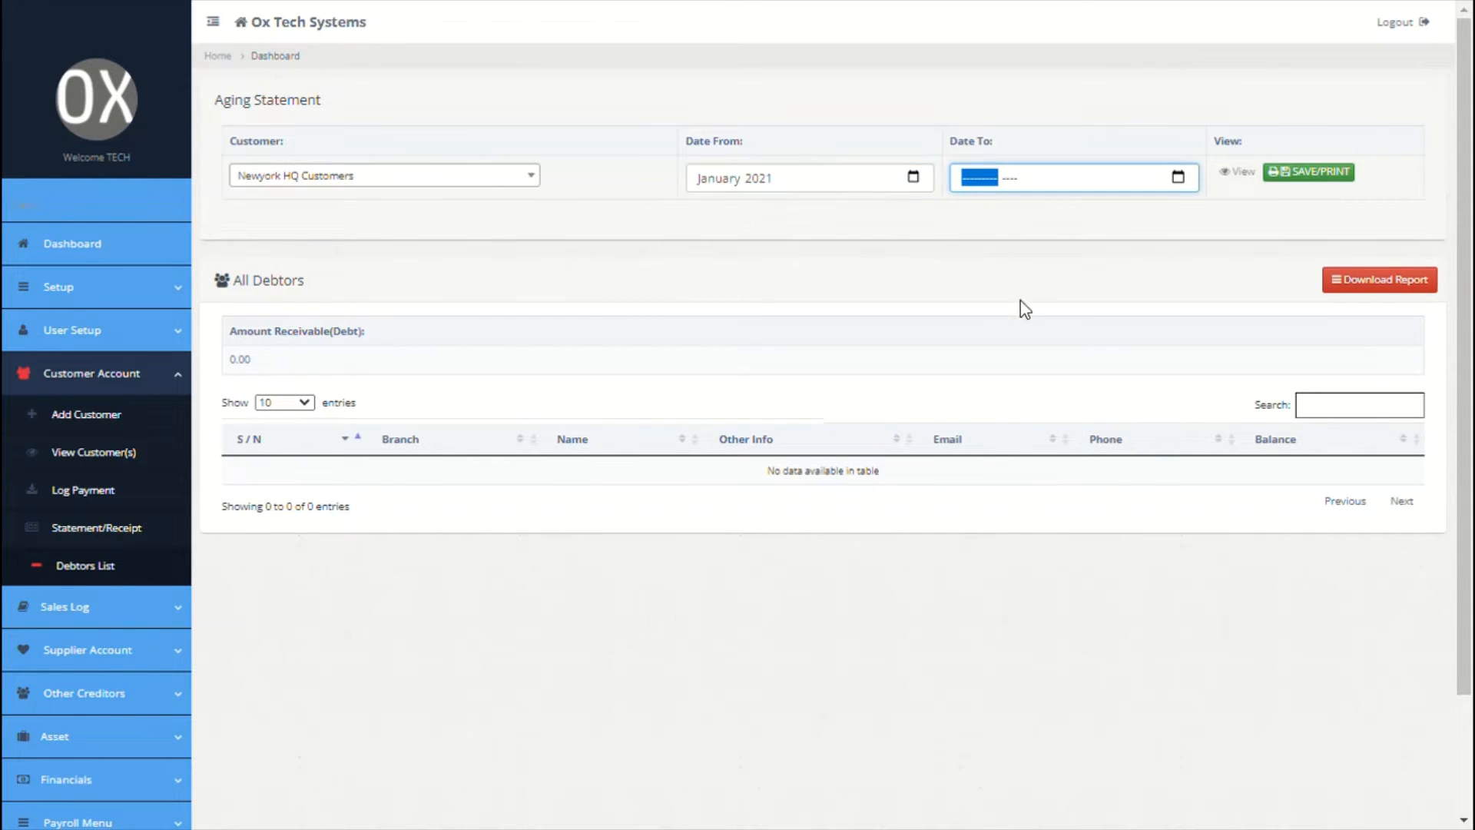
{"action": "left_click", "coordinate": [991, 312]}
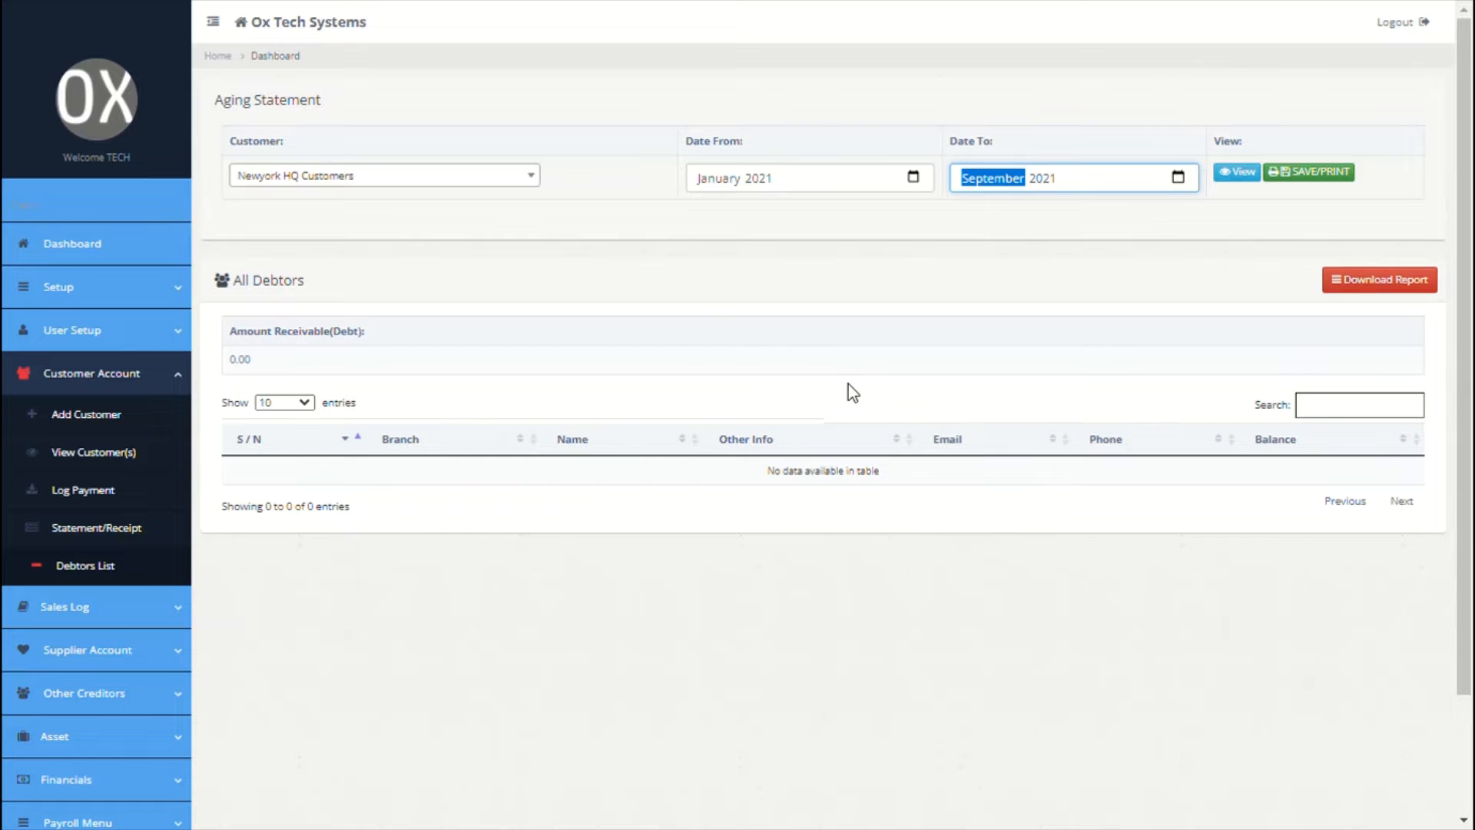
Step: Expand the Sales Log options in the sidebar
{"action": "scroll", "coordinate": [848, 384], "scroll_direction": "down", "scroll_amount": 2}
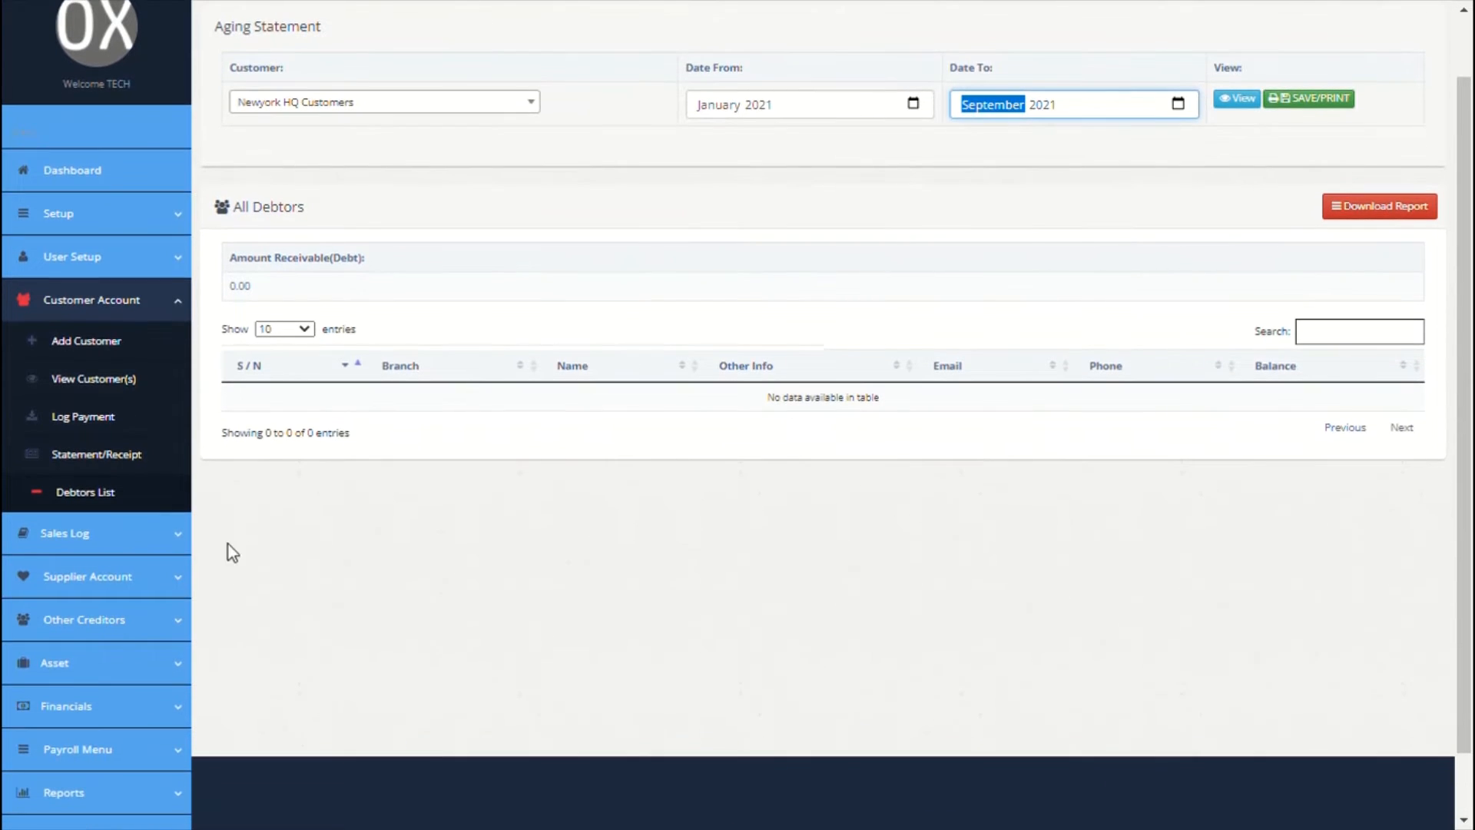
{"action": "left_click", "coordinate": [181, 542]}
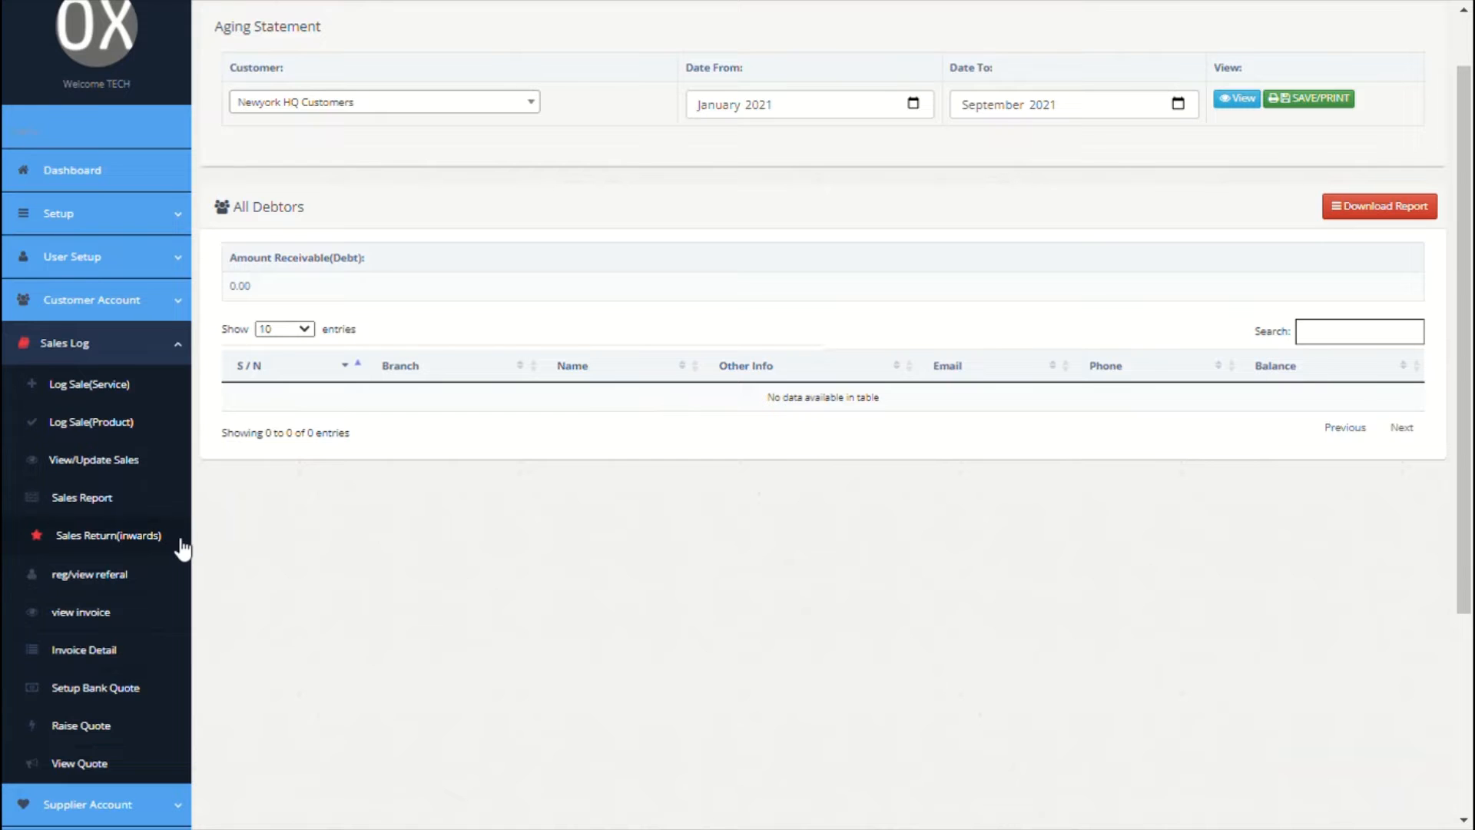
{"action": "scroll", "coordinate": [330, 404], "scroll_direction": "up", "scroll_amount": 1}
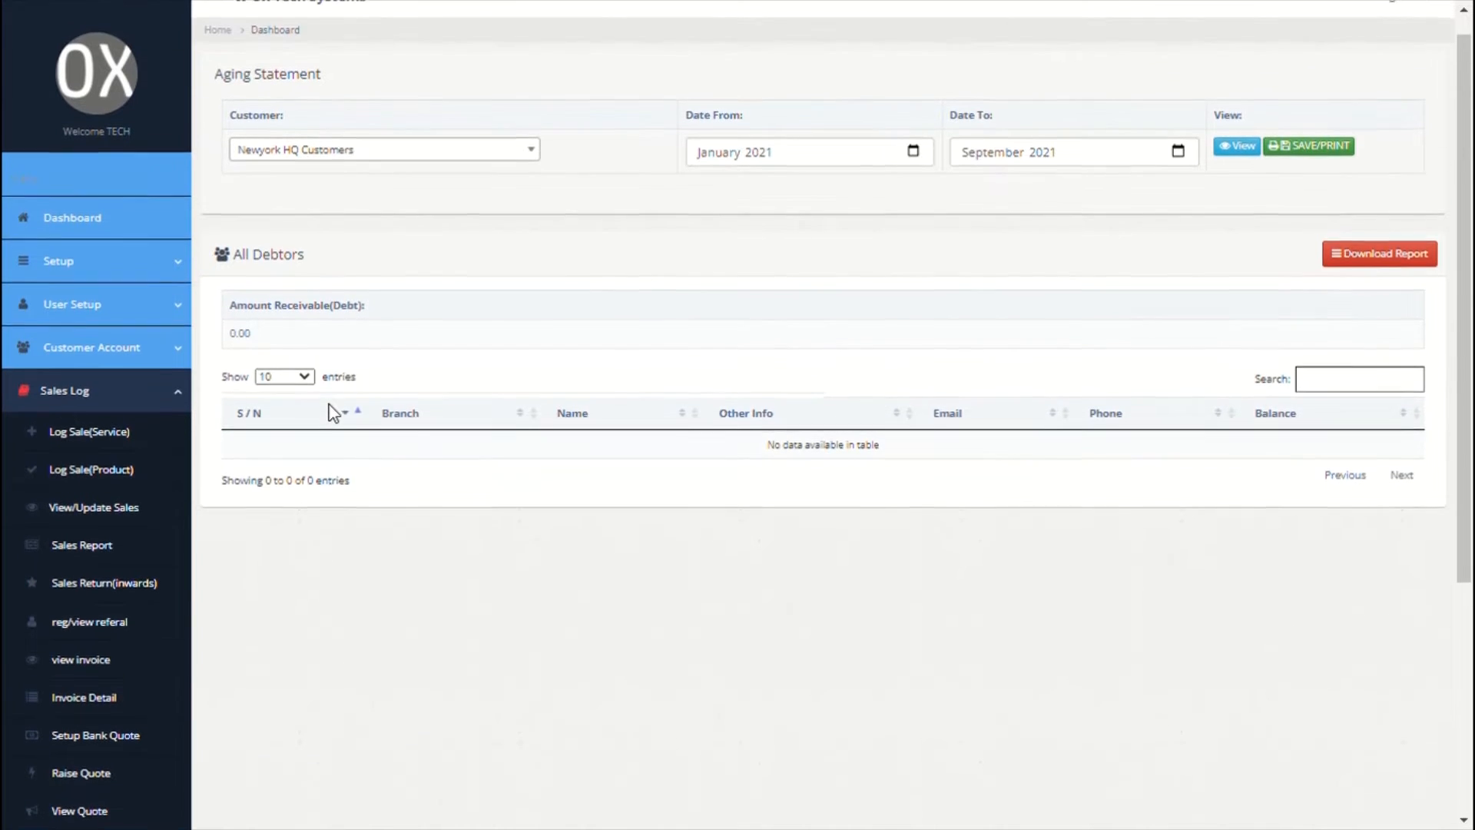
{"action": "scroll", "coordinate": [329, 404], "scroll_direction": "down", "scroll_amount": 1}
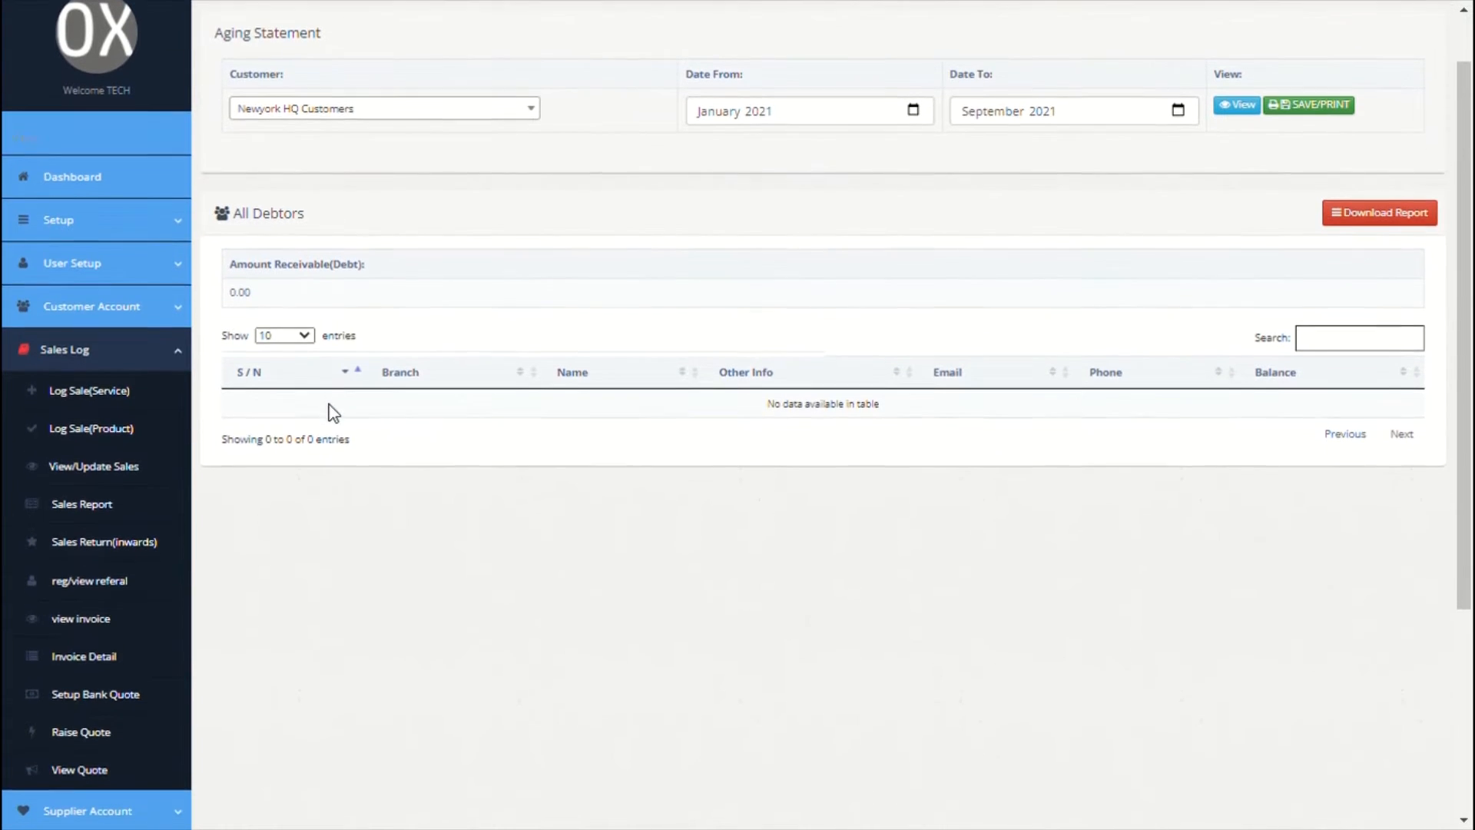
Step: Start a service sale at Newyork HQ, sold to Ox Accounting LTD
{"action": "left_click", "coordinate": [106, 393]}
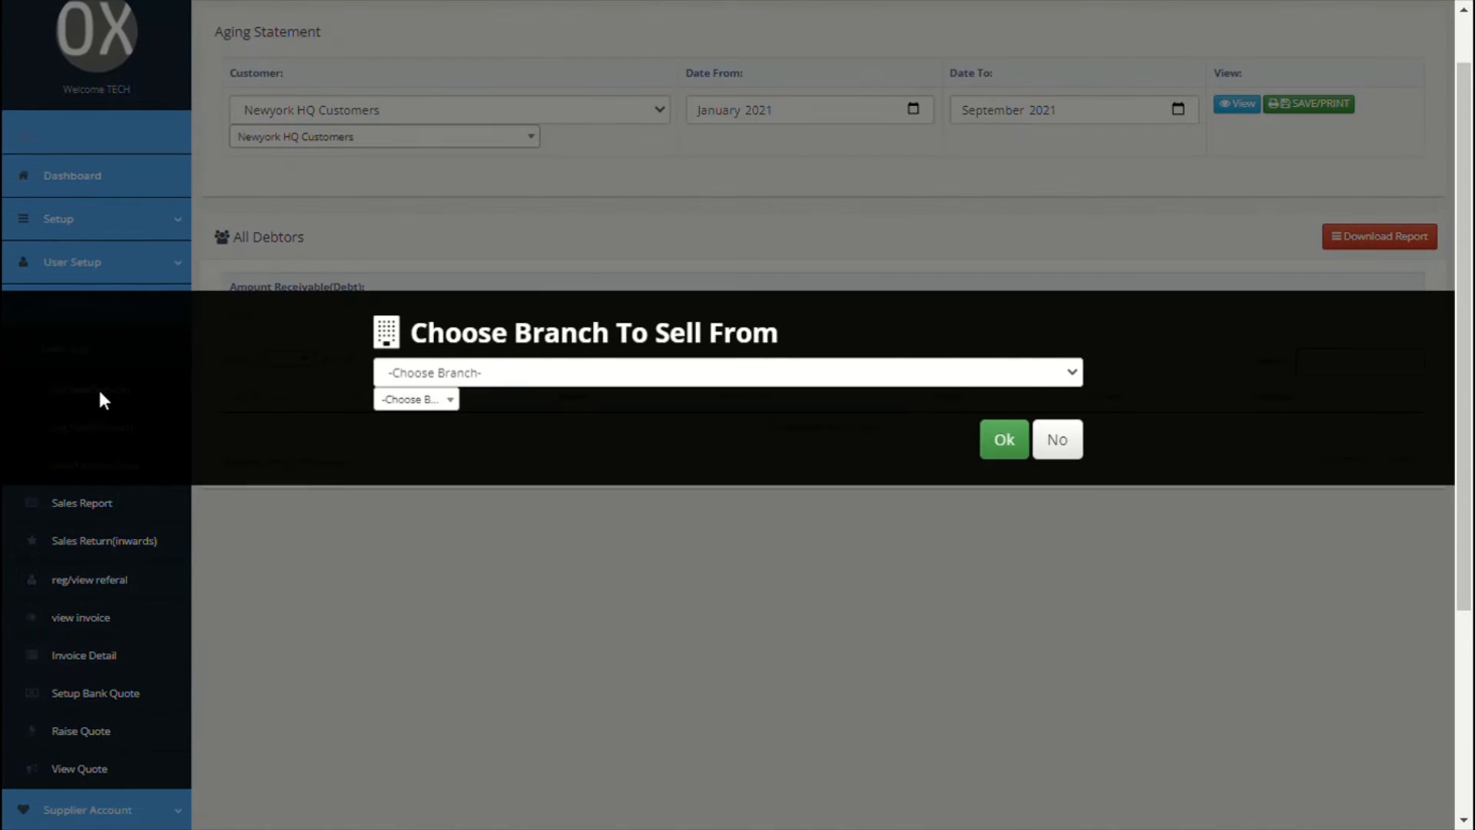
{"action": "left_click", "coordinate": [564, 382]}
{"action": "left_click", "coordinate": [505, 424]}
{"action": "left_click", "coordinate": [1001, 439]}
{"action": "left_click", "coordinate": [772, 178]}
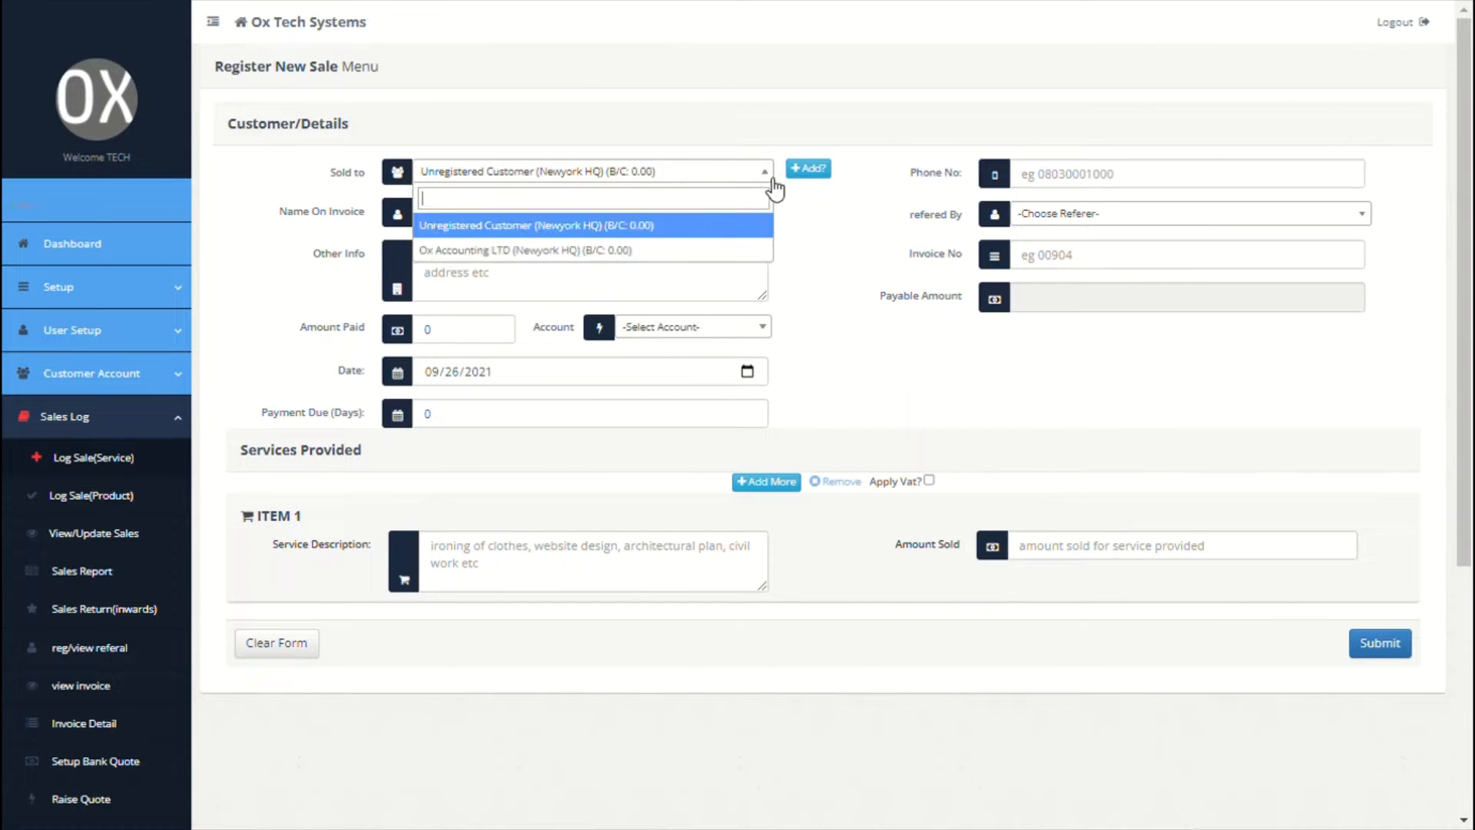
{"action": "left_click", "coordinate": [624, 251]}
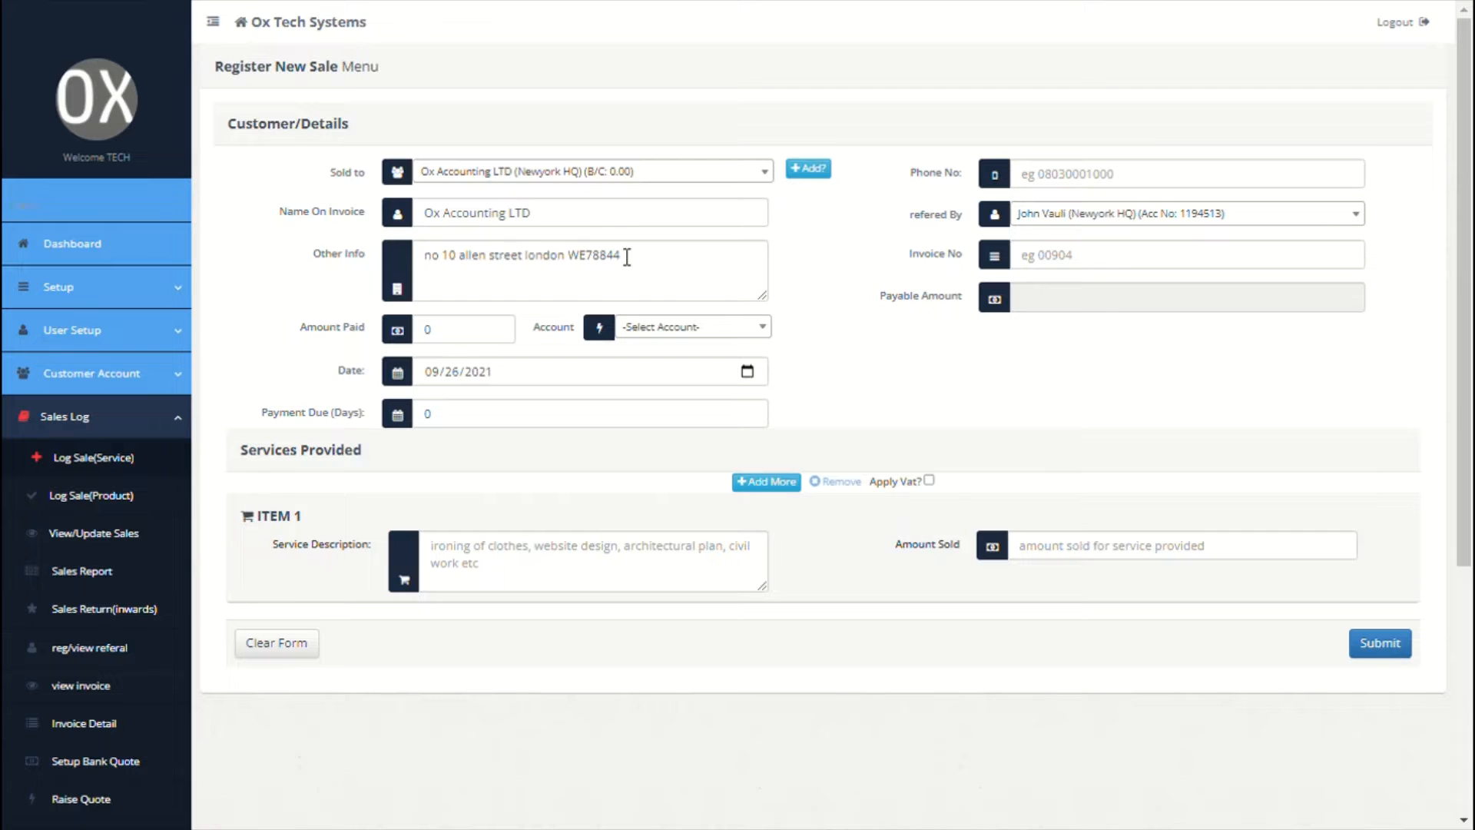
Step: Add the item 'website design' with amount 5000
{"action": "left_click", "coordinate": [559, 564]}
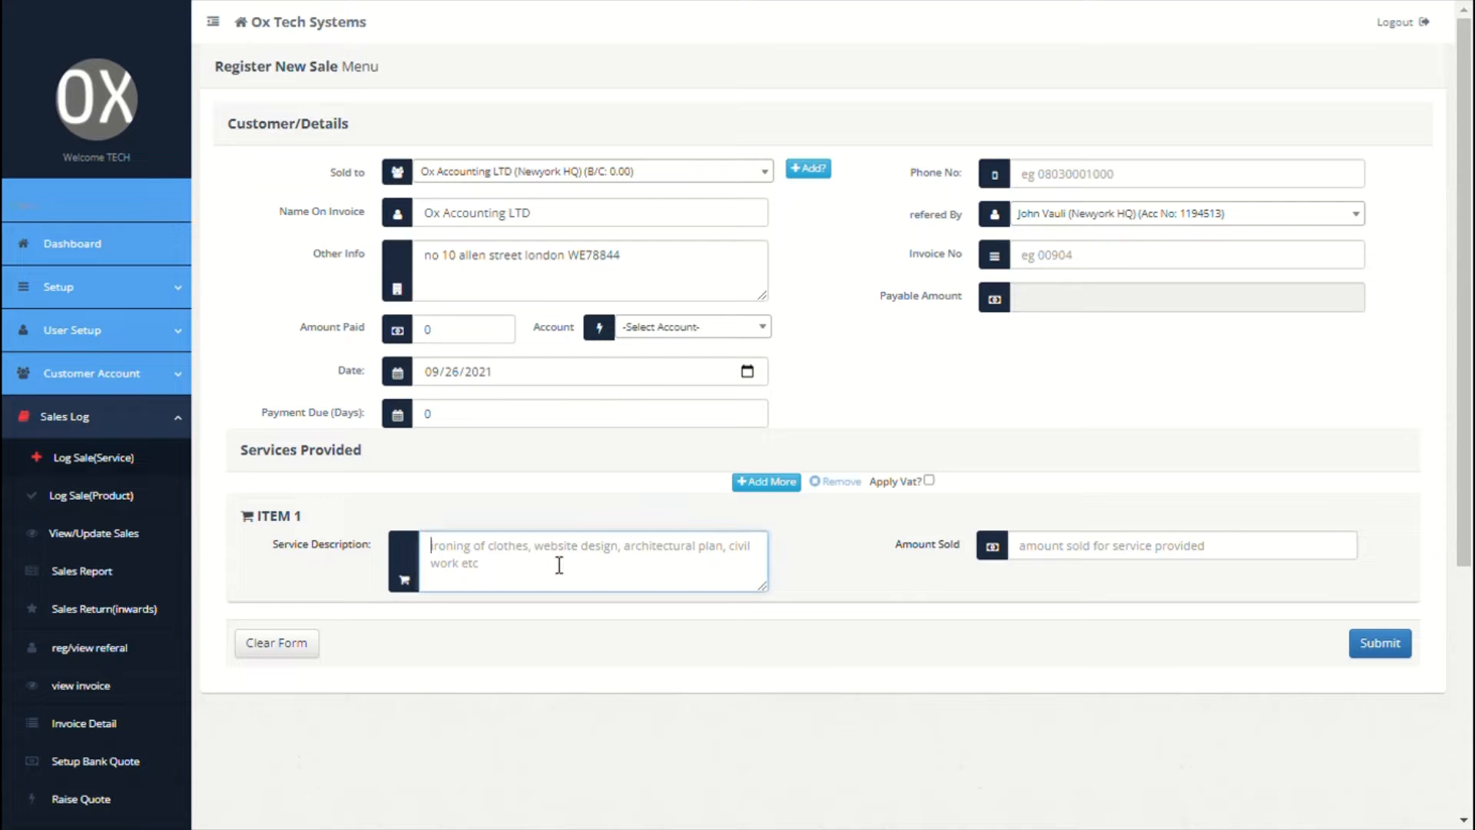
{"action": "type", "text": "website"}
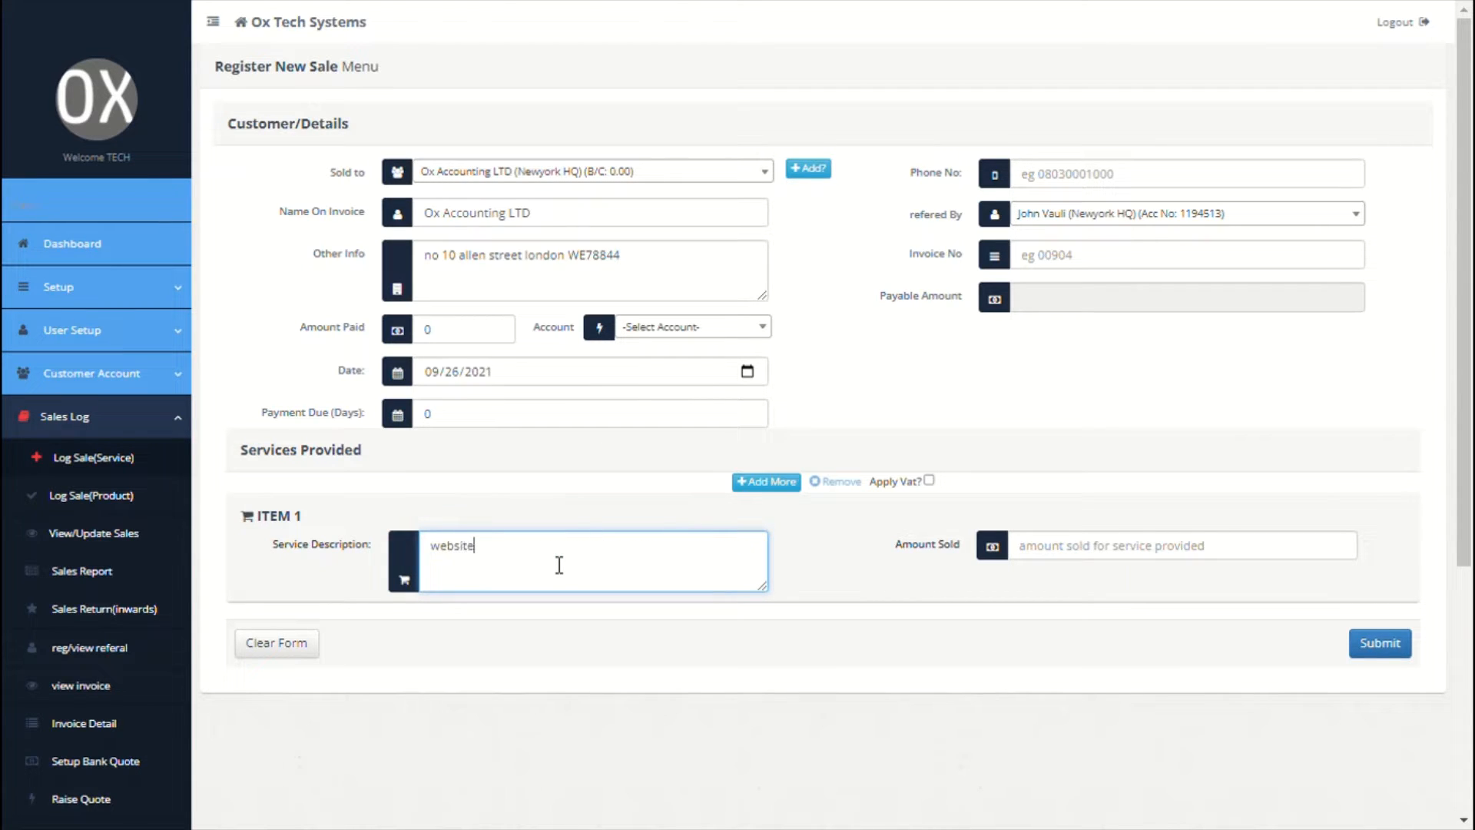
{"action": "type", "text": " design"}
{"action": "left_click", "coordinate": [1113, 557]}
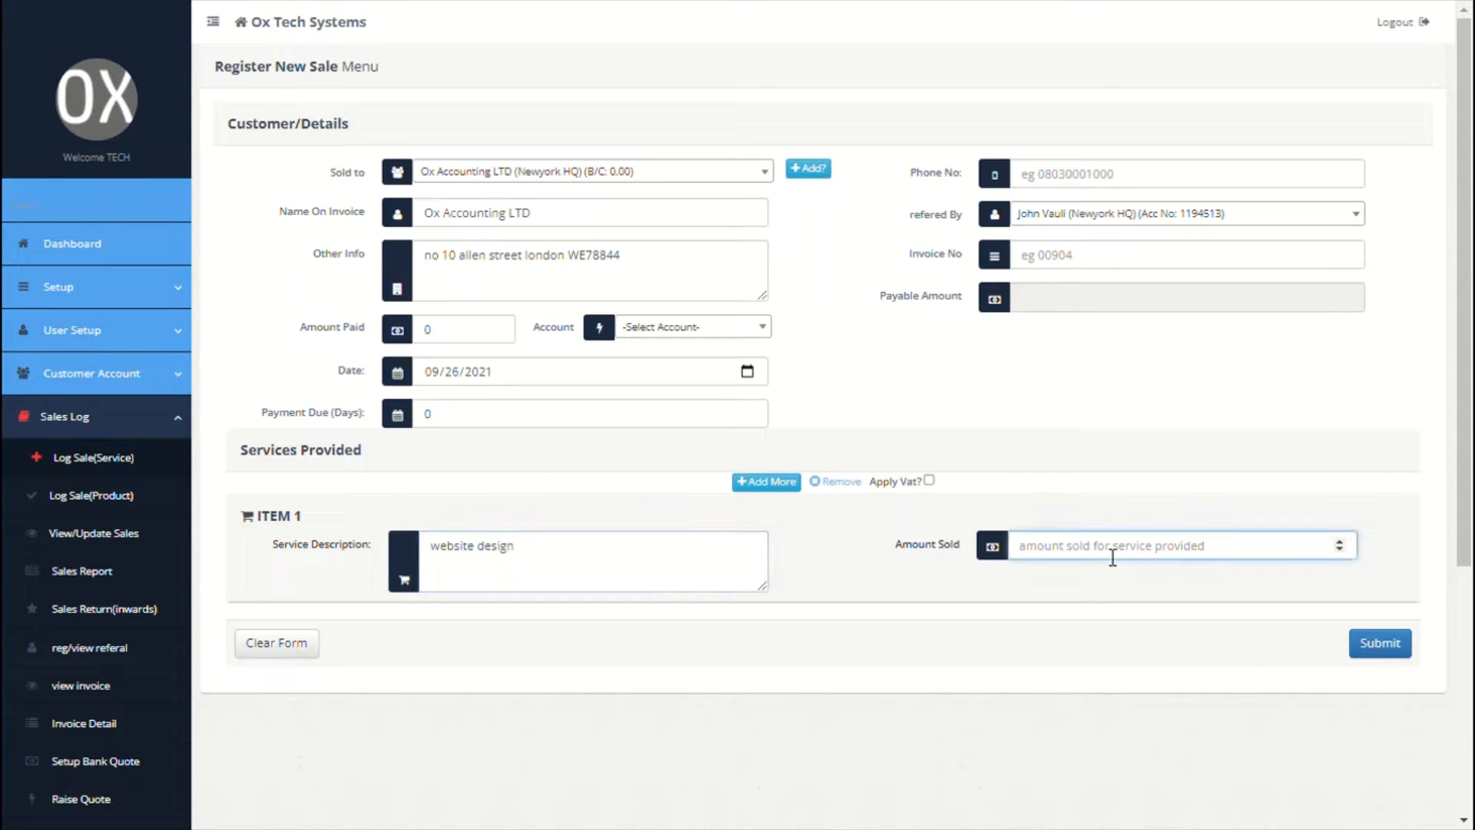
{"action": "type", "text": "5000"}
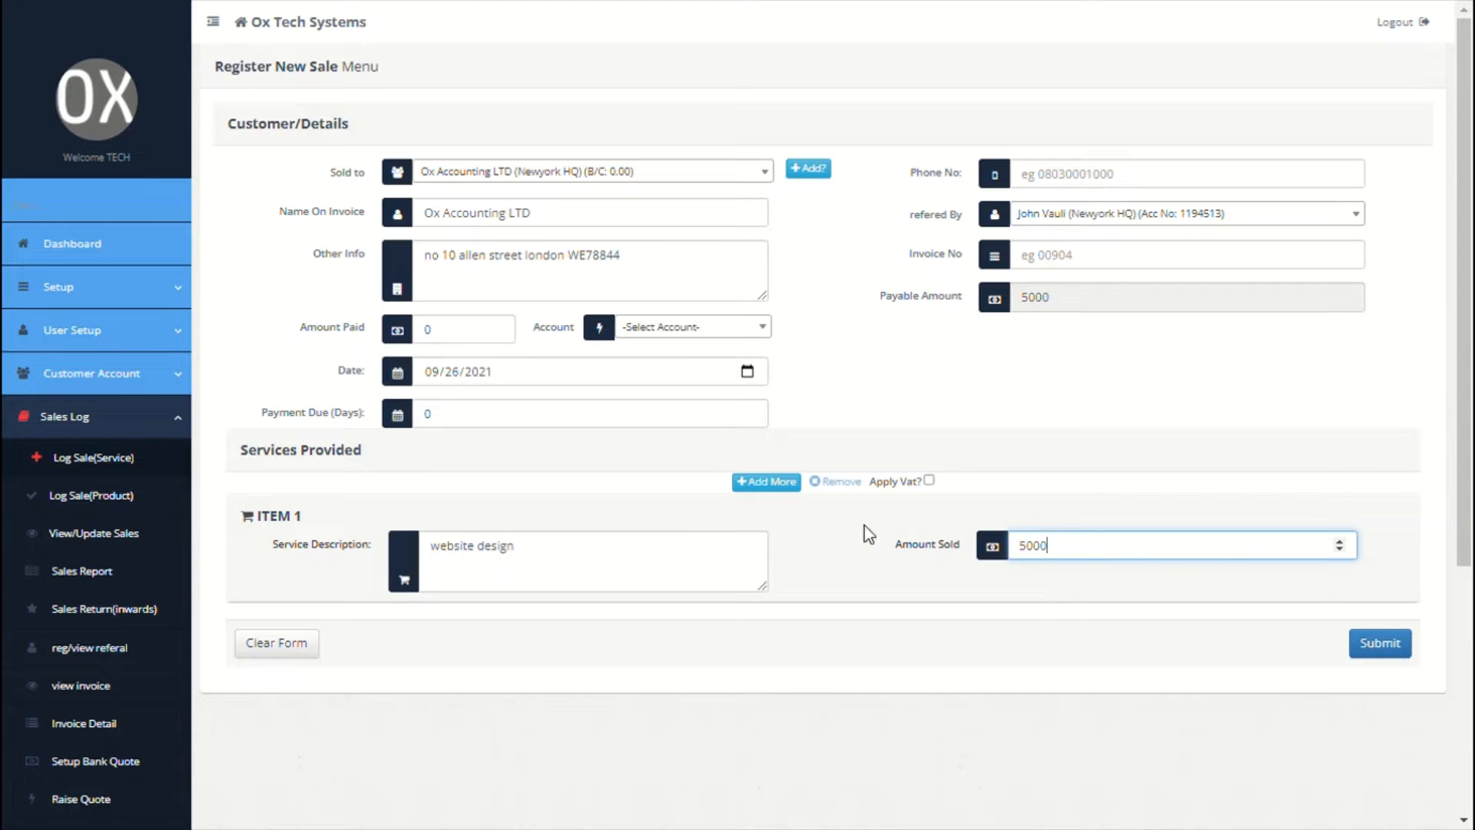
{"action": "left_click", "coordinate": [853, 530]}
Step: Add a second item 'website hosting' with amount 2000
{"action": "left_click", "coordinate": [768, 482]}
{"action": "left_click", "coordinate": [642, 566]}
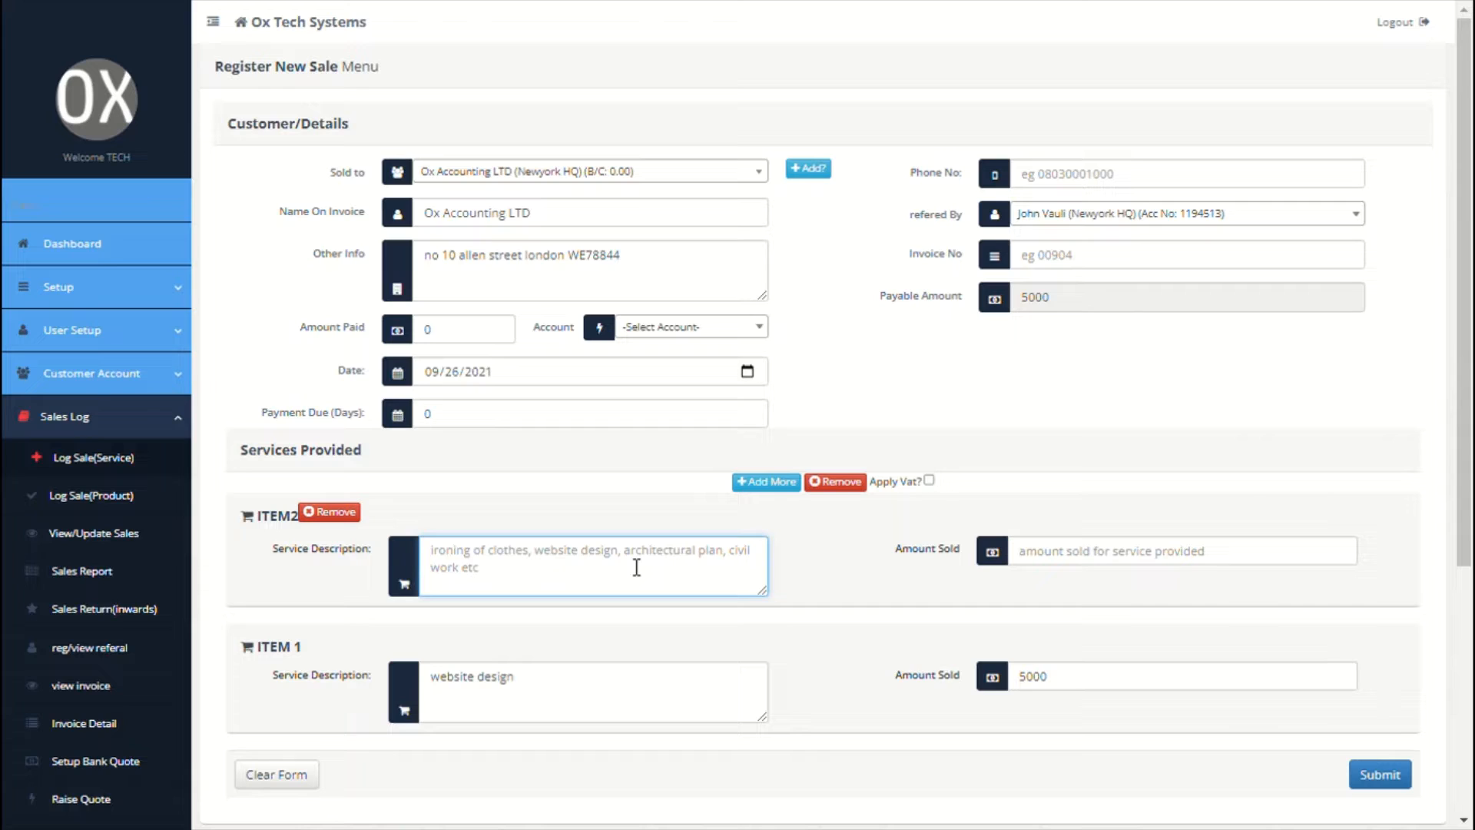
{"action": "type", "text": "website "}
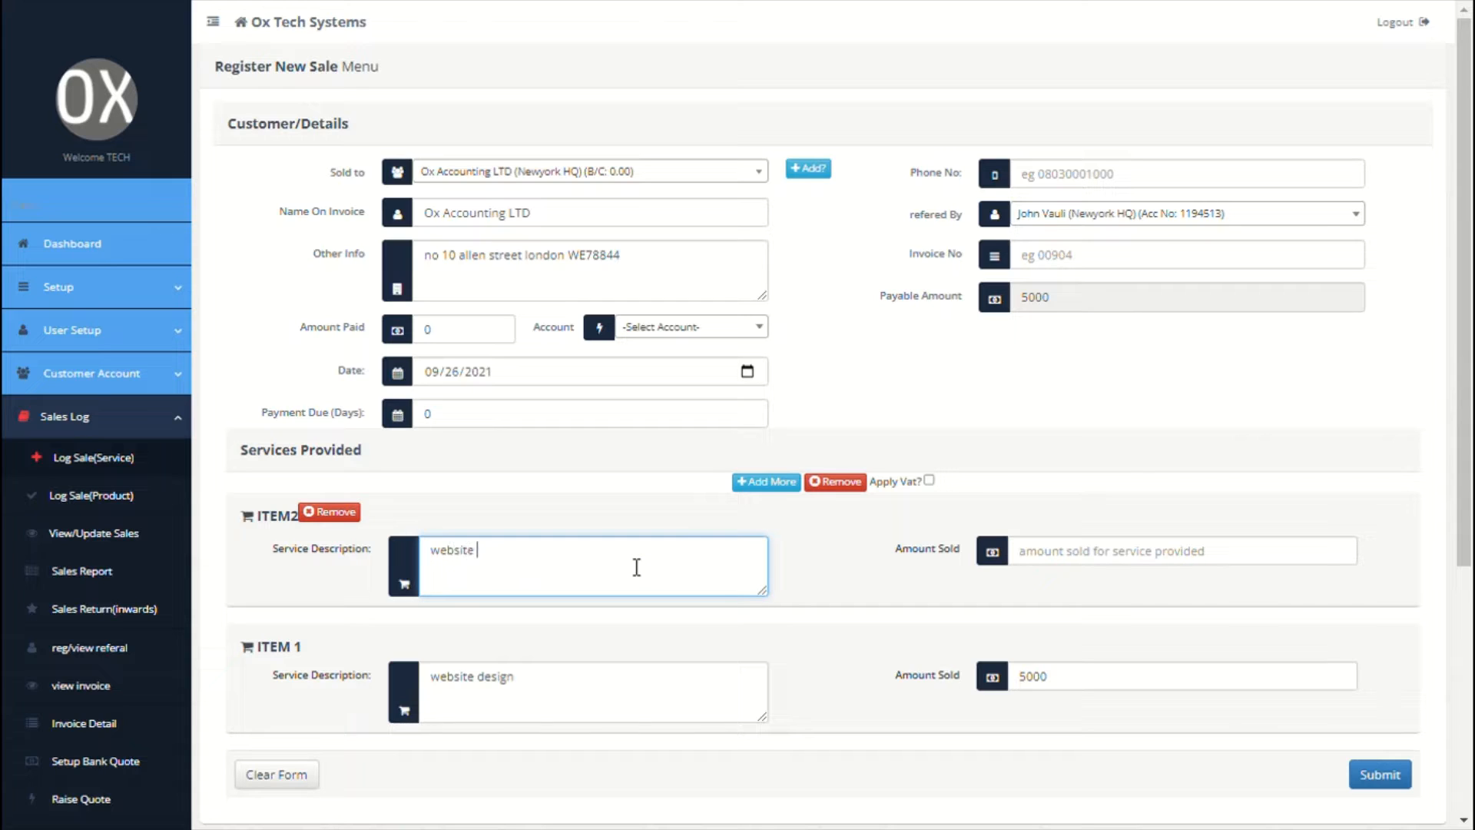
{"action": "type", "text": "hosting"}
{"action": "left_click", "coordinate": [1137, 566]}
{"action": "type", "text": "2000"}
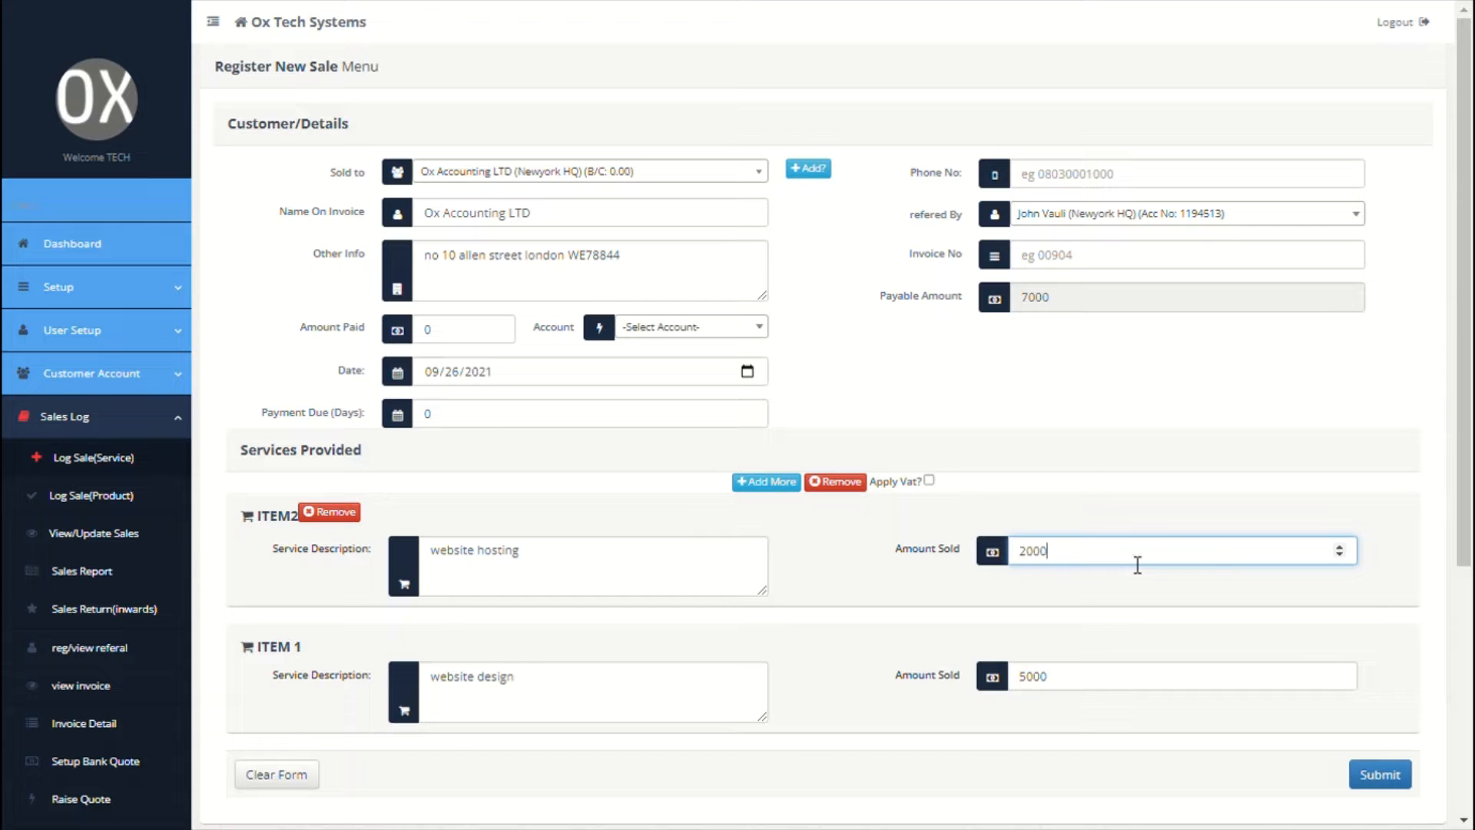
{"action": "left_click", "coordinate": [1104, 490]}
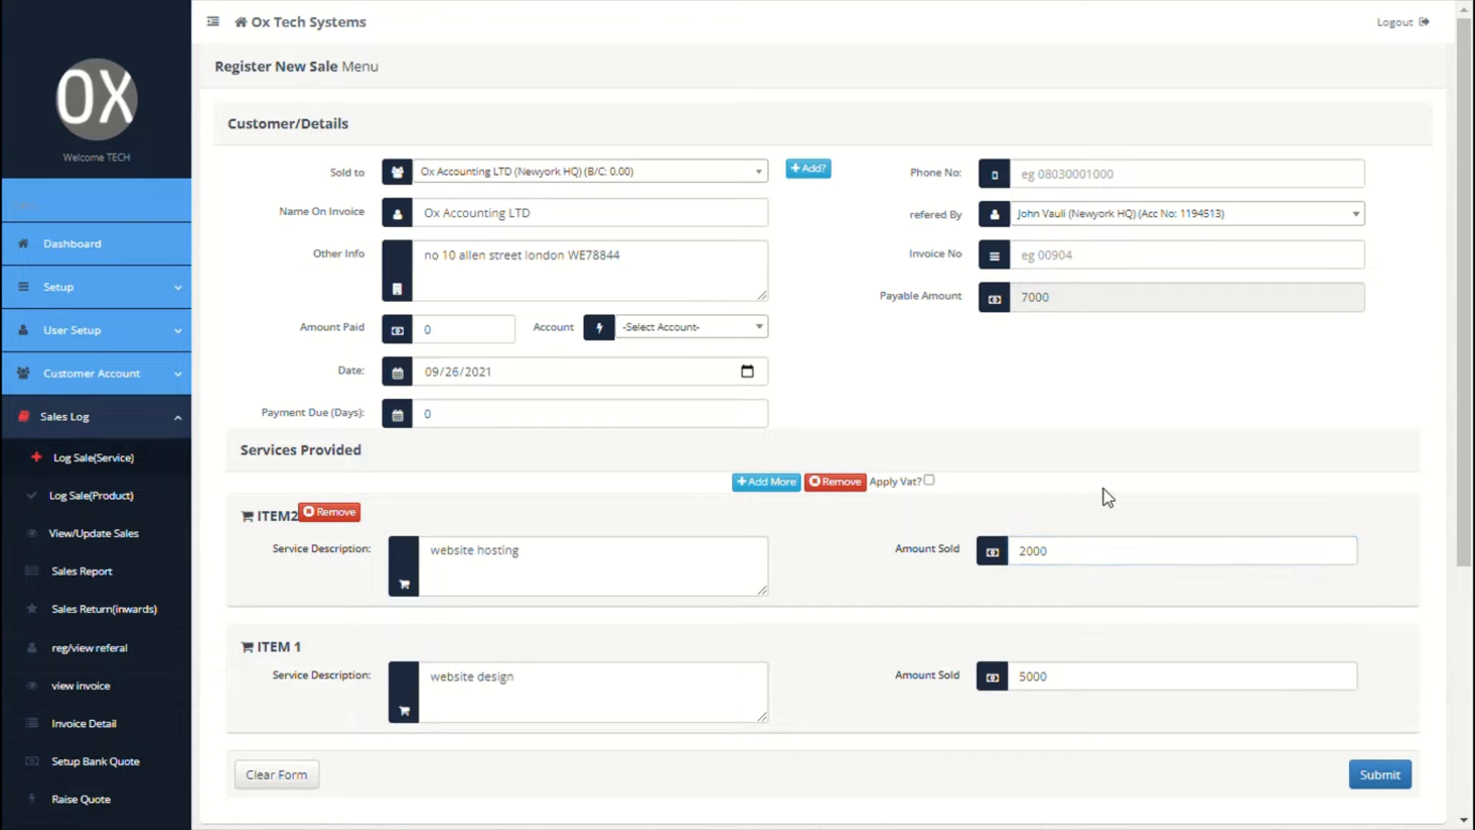
Step: Leave VAT off and the invoice number blank
{"action": "left_click", "coordinate": [929, 481]}
{"action": "left_click", "coordinate": [929, 482]}
{"action": "left_click", "coordinate": [1118, 257]}
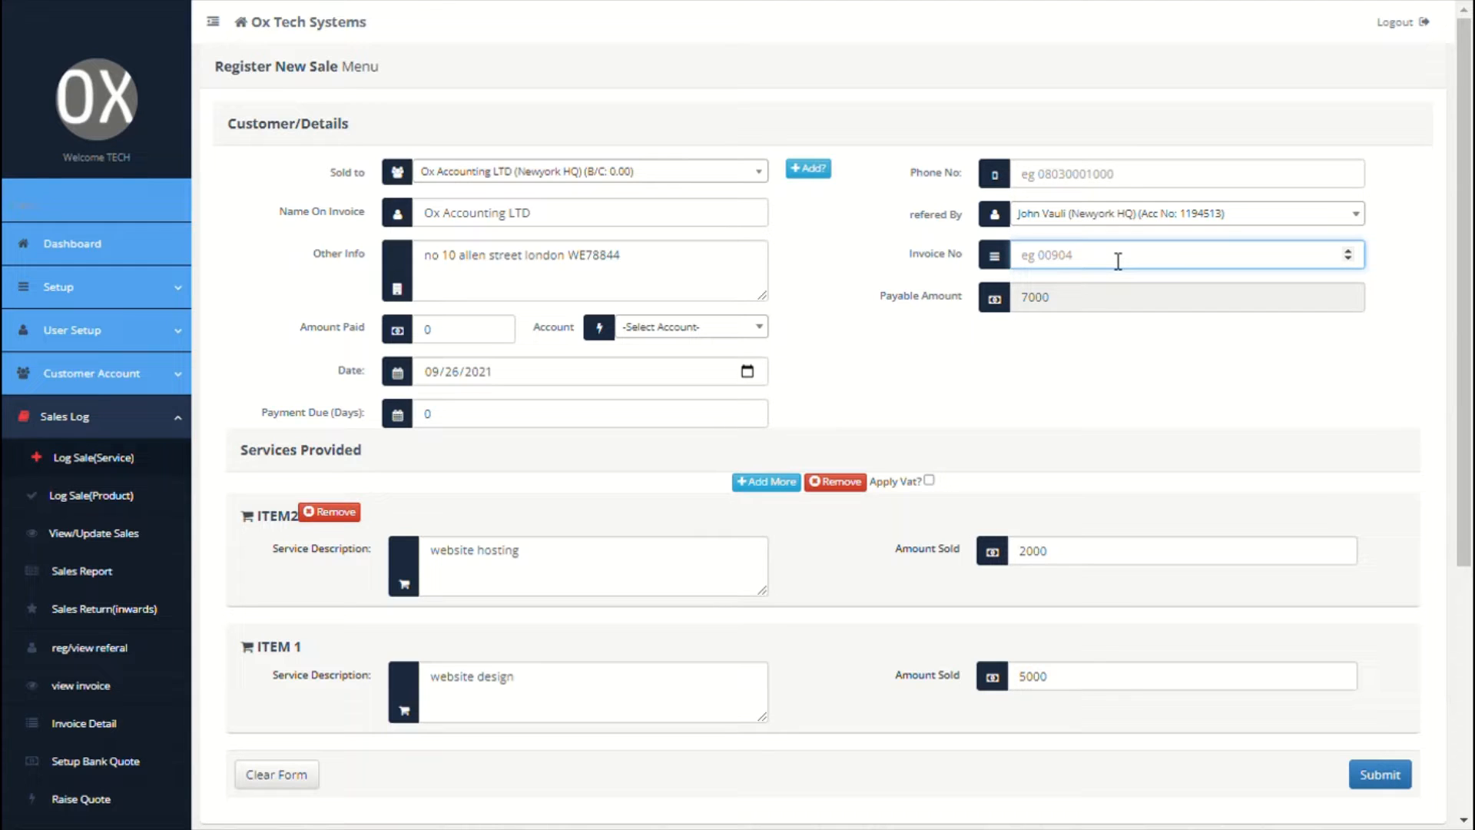
{"action": "type", "text": "02342"}
{"action": "double_click", "coordinate": [1118, 261]}
{"action": "key", "text": "BackSpace"}
Step: Record 7000 paid into the Westfargo account and submit the sale
{"action": "left_click", "coordinate": [432, 346]}
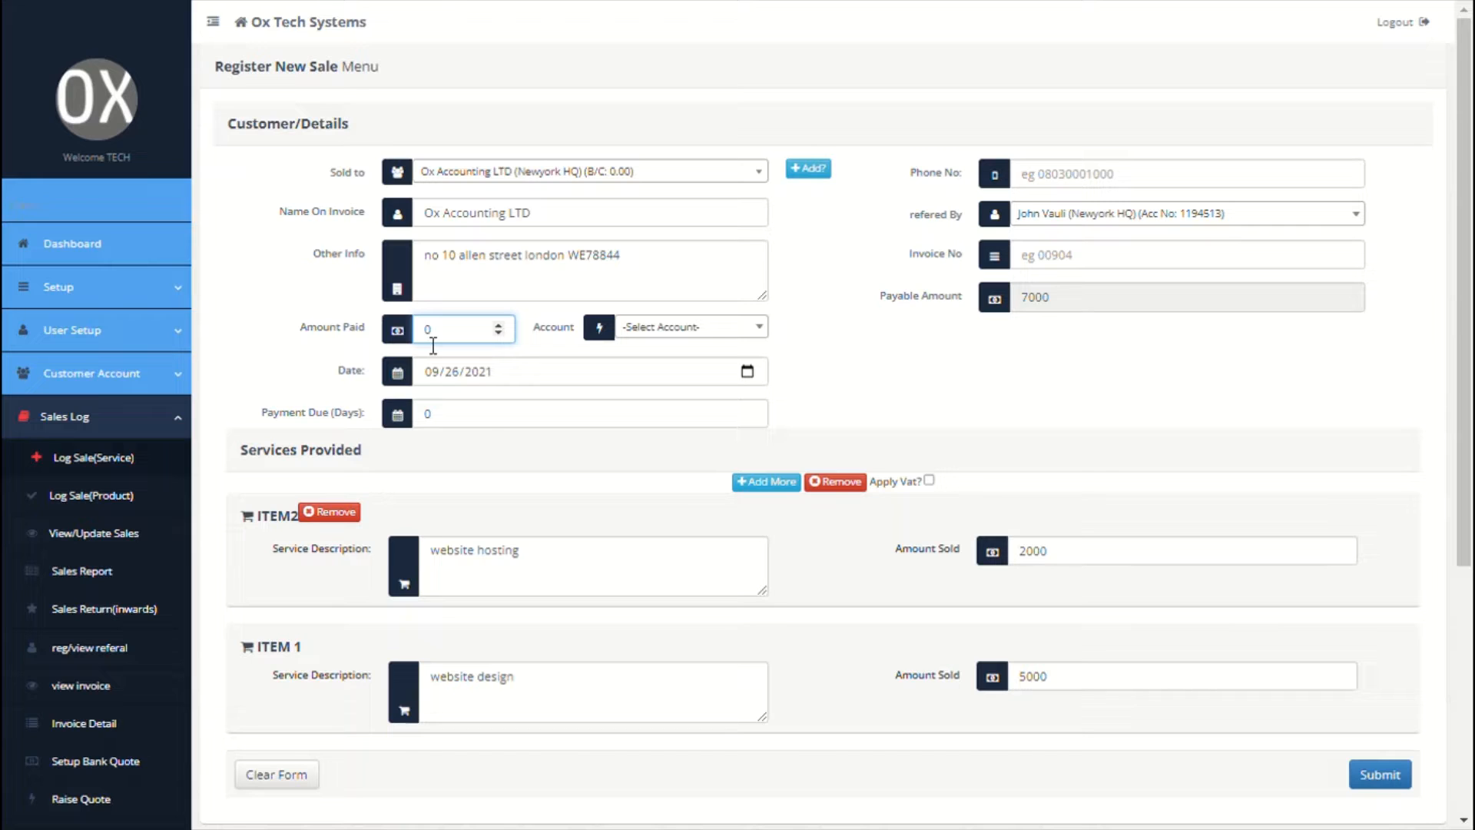
{"action": "type", "text": "7000"}
{"action": "left_click", "coordinate": [755, 332]}
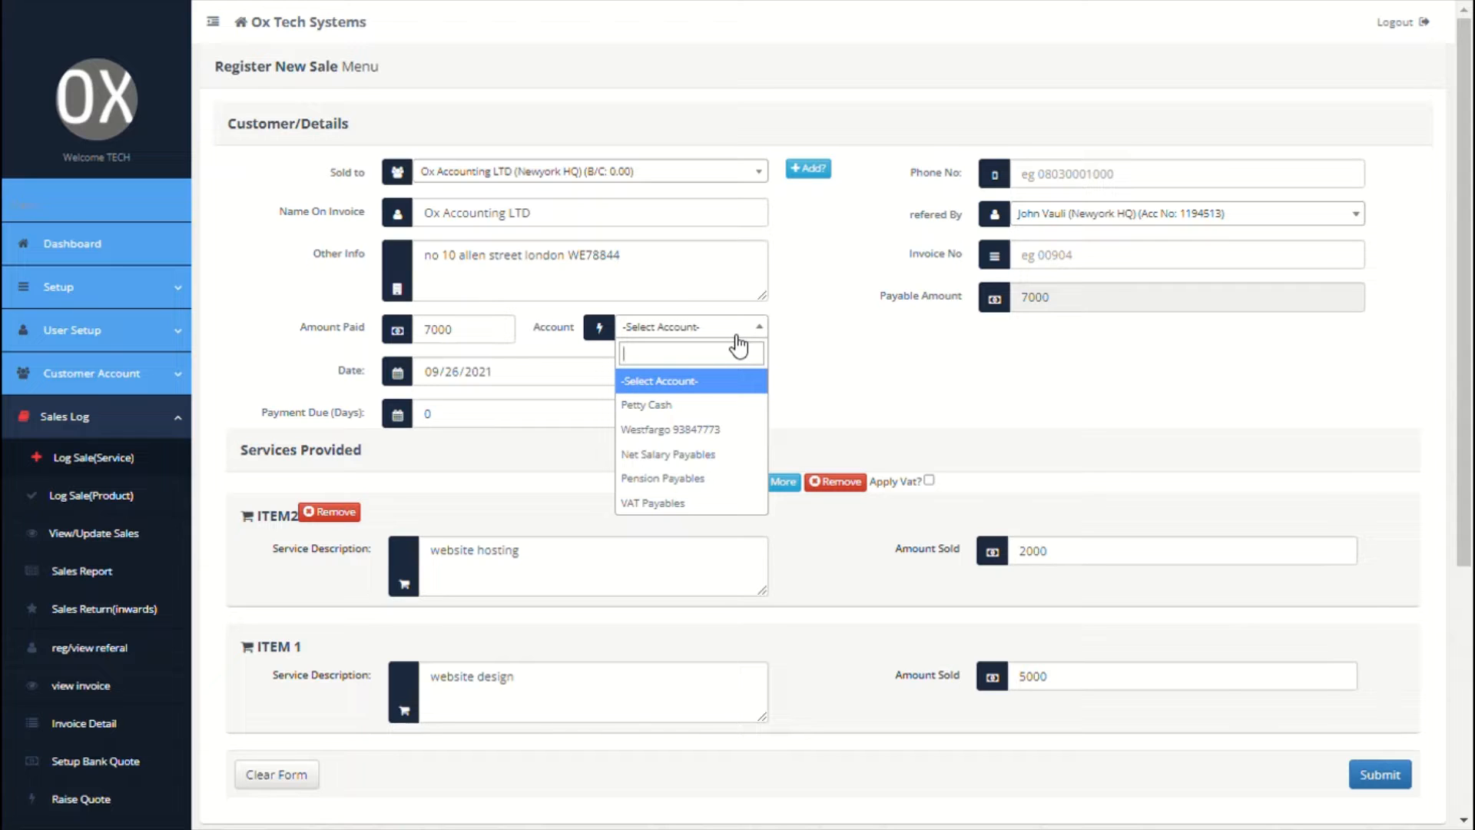
{"action": "left_click", "coordinate": [699, 431]}
{"action": "scroll", "coordinate": [957, 409], "scroll_direction": "down", "scroll_amount": 1}
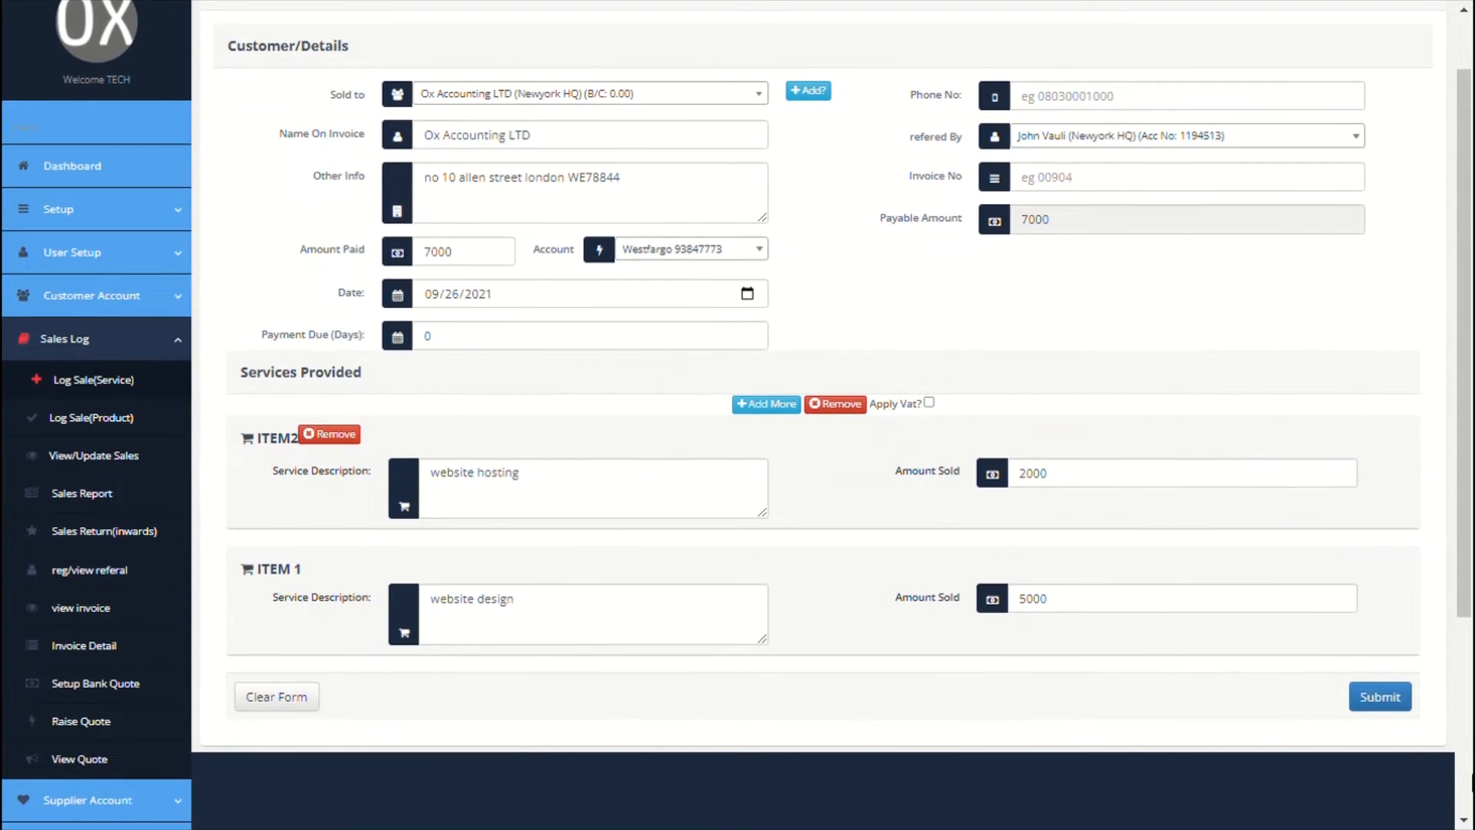
{"action": "left_click", "coordinate": [1391, 699]}
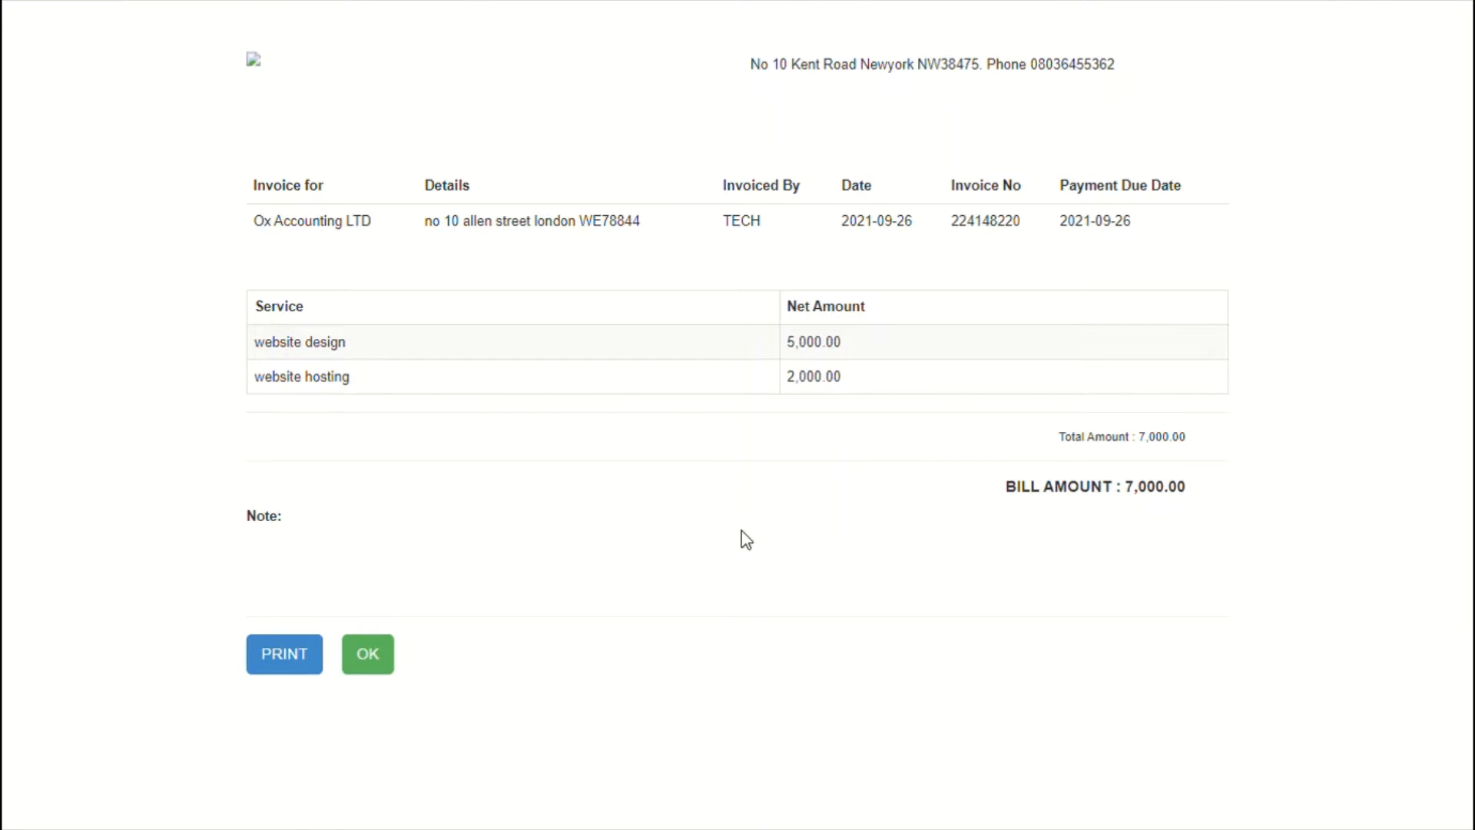
Step: Close the 7,000.00 Ox Accounting LTD invoice to return to Register New Sale
{"action": "left_click", "coordinate": [368, 654]}
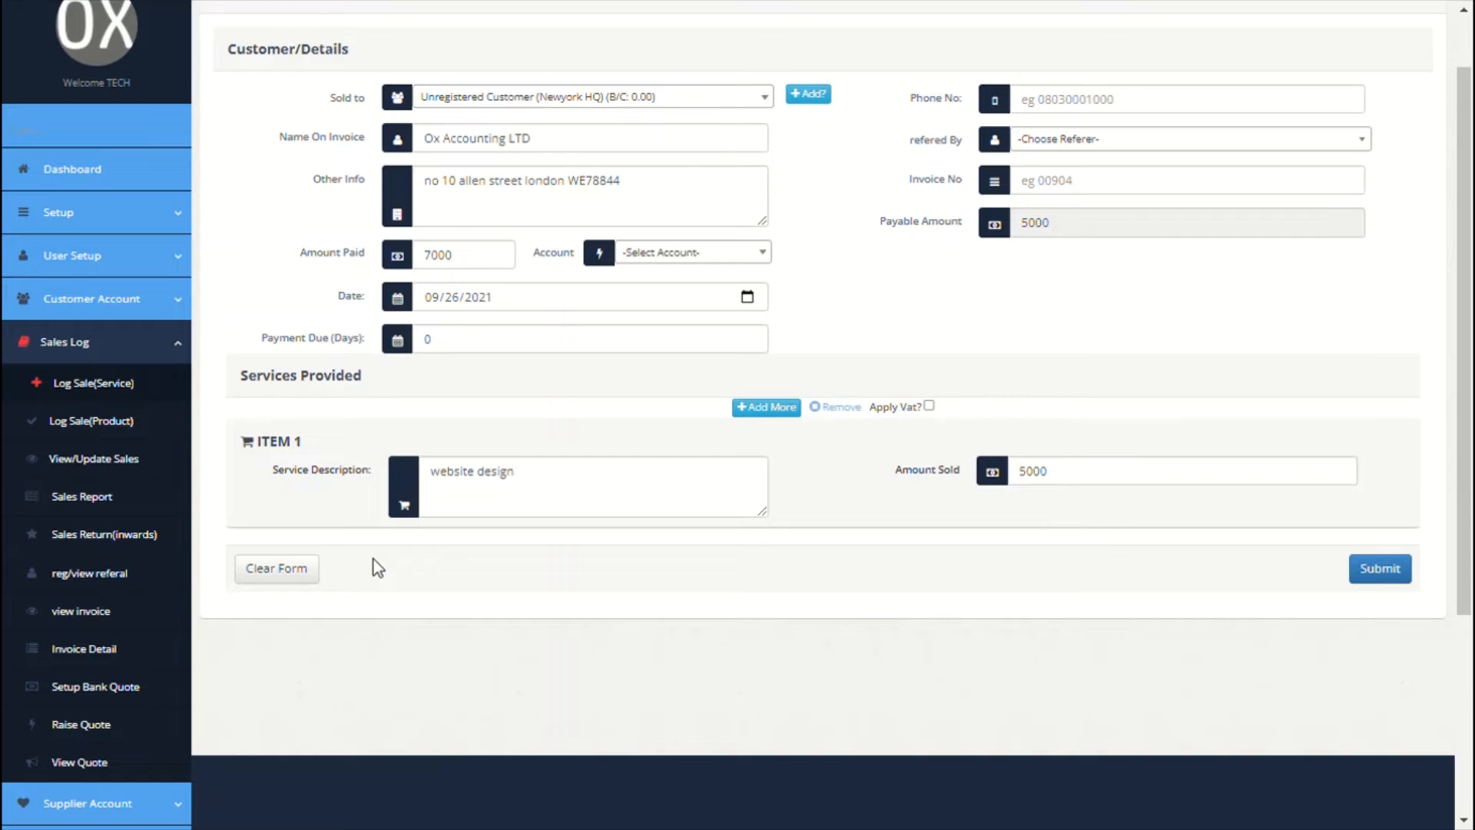
Step: Start a Newyork HQ product sale for an unregistered customer, entering the customer's name
{"action": "left_click", "coordinate": [109, 432]}
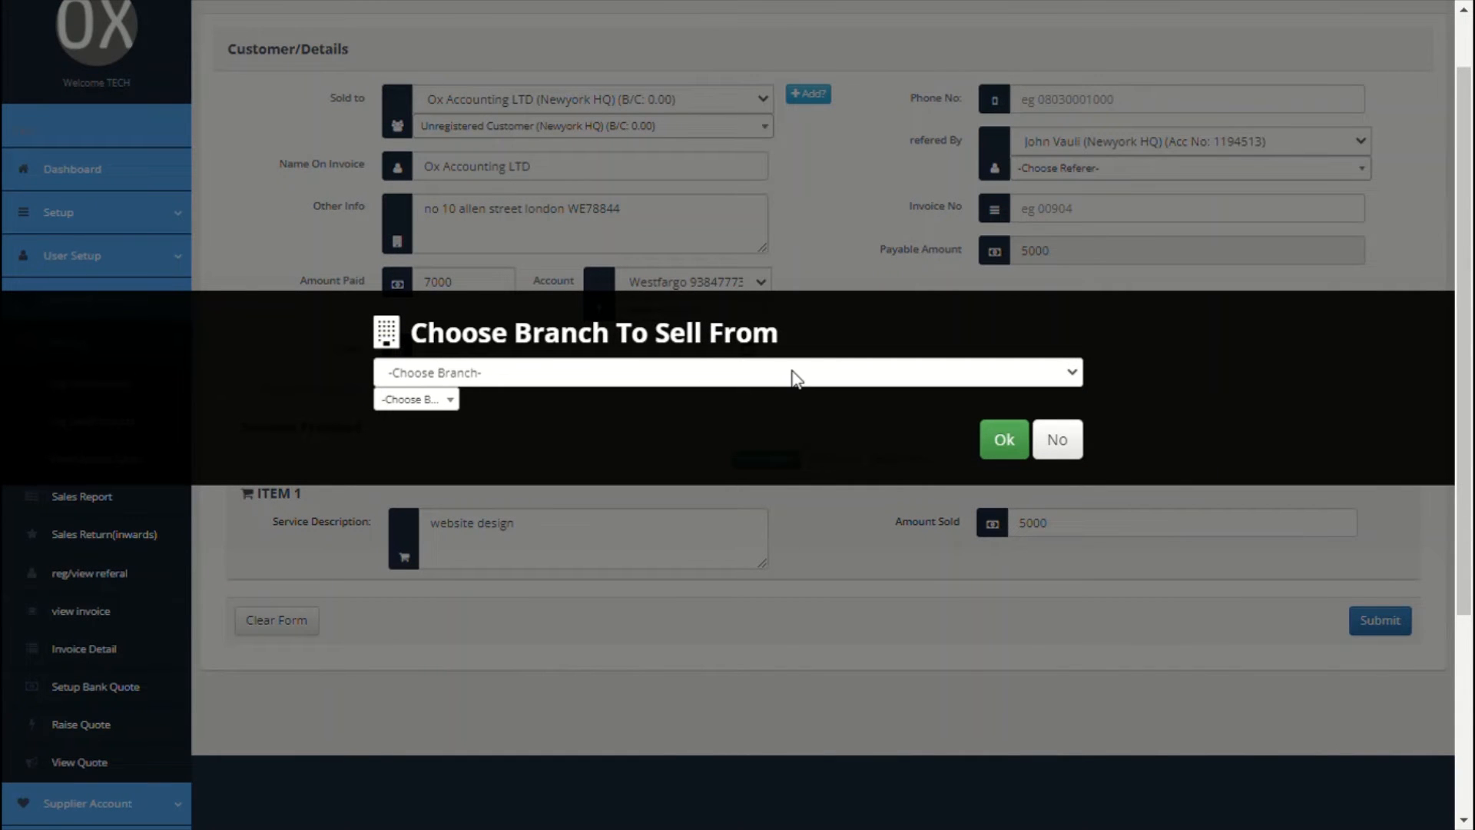
{"action": "left_click", "coordinate": [584, 448]}
{"action": "left_click", "coordinate": [1024, 439]}
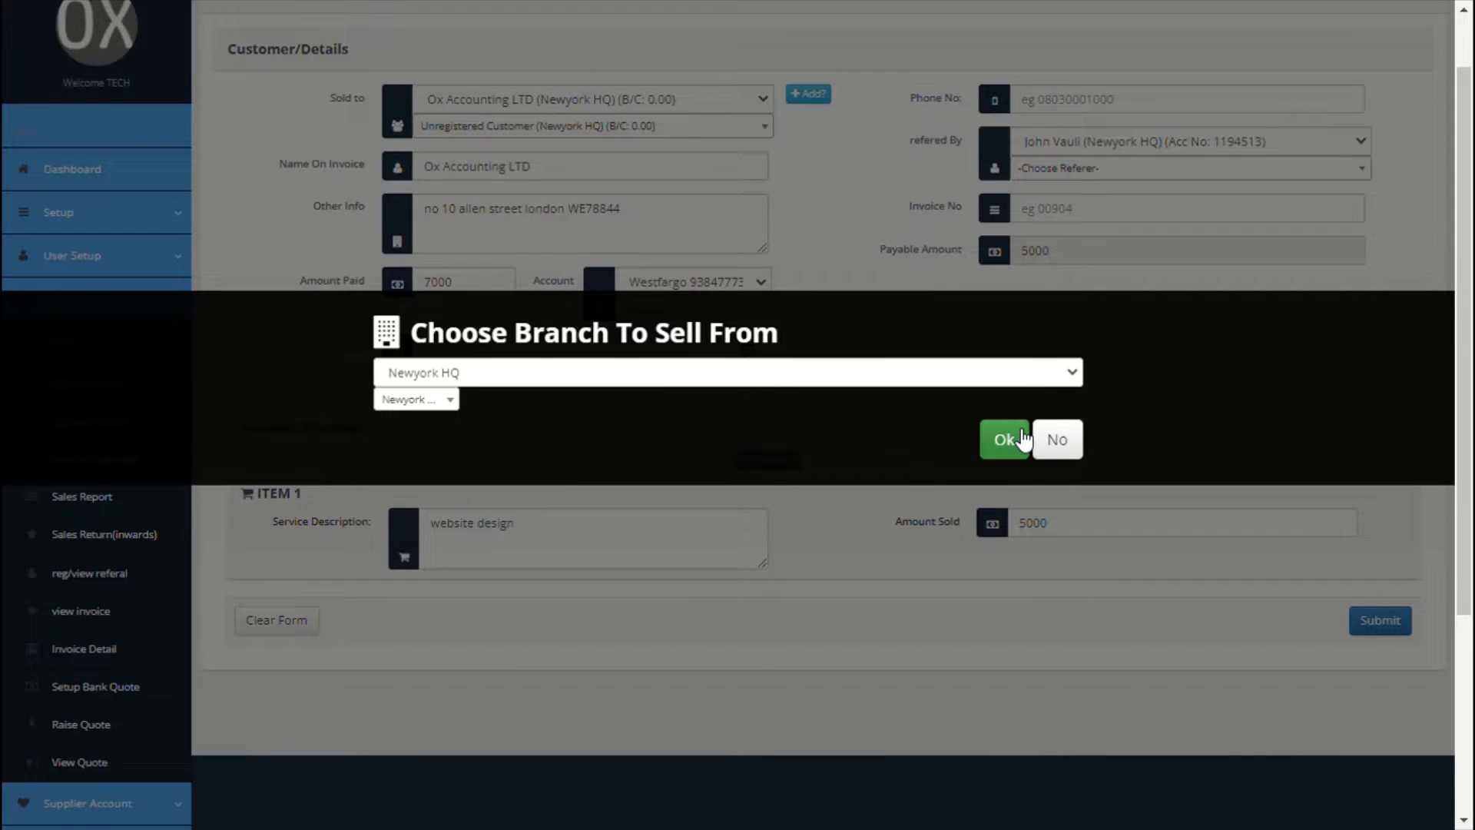
{"action": "scroll", "coordinate": [595, 423], "scroll_direction": "down", "scroll_amount": 1}
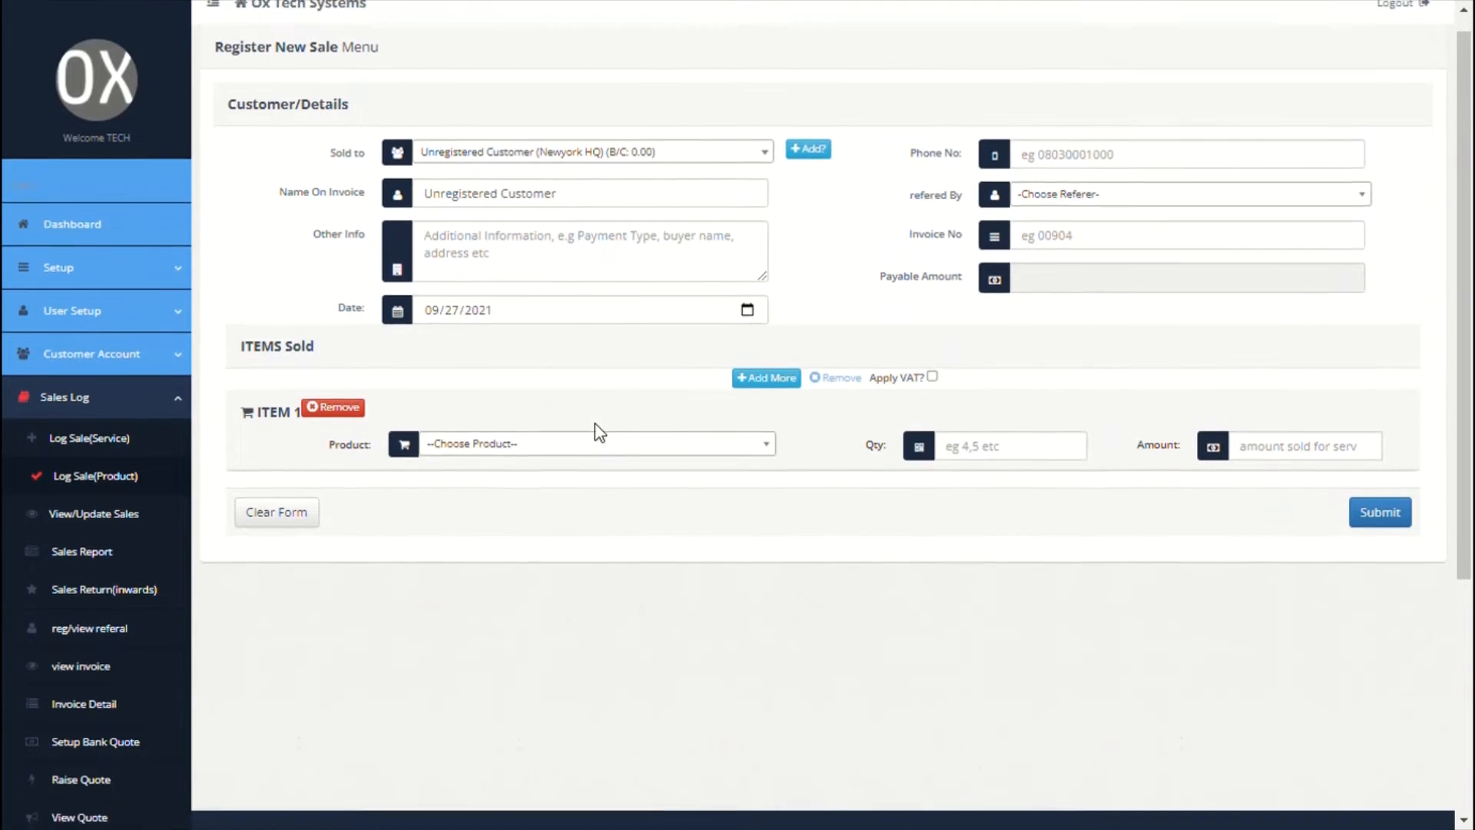
{"action": "scroll", "coordinate": [597, 424], "scroll_direction": "up", "scroll_amount": 1}
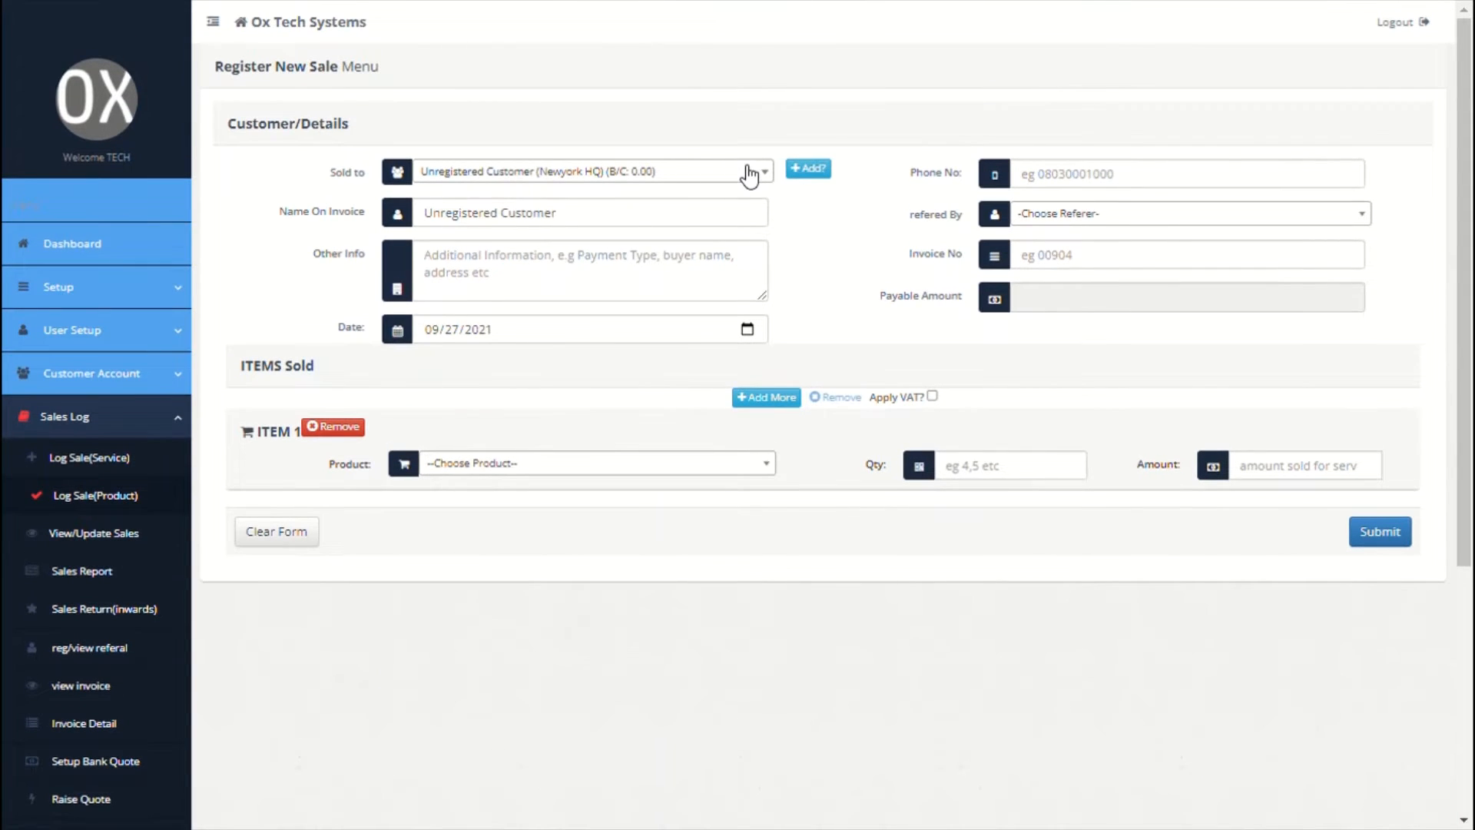
{"action": "left_click", "coordinate": [754, 170]}
{"action": "left_click", "coordinate": [613, 232]}
{"action": "triple_click", "coordinate": [639, 225]}
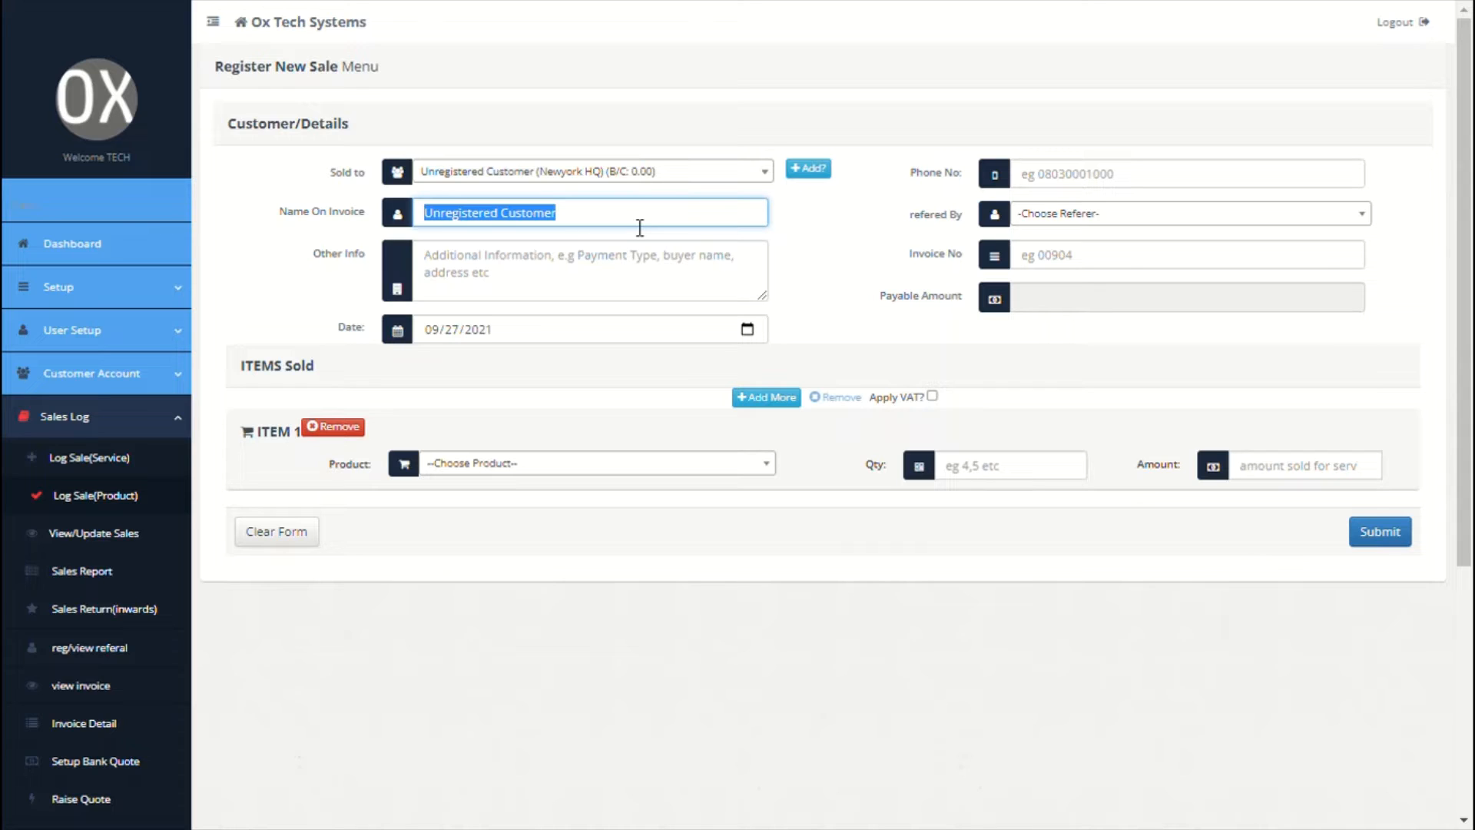
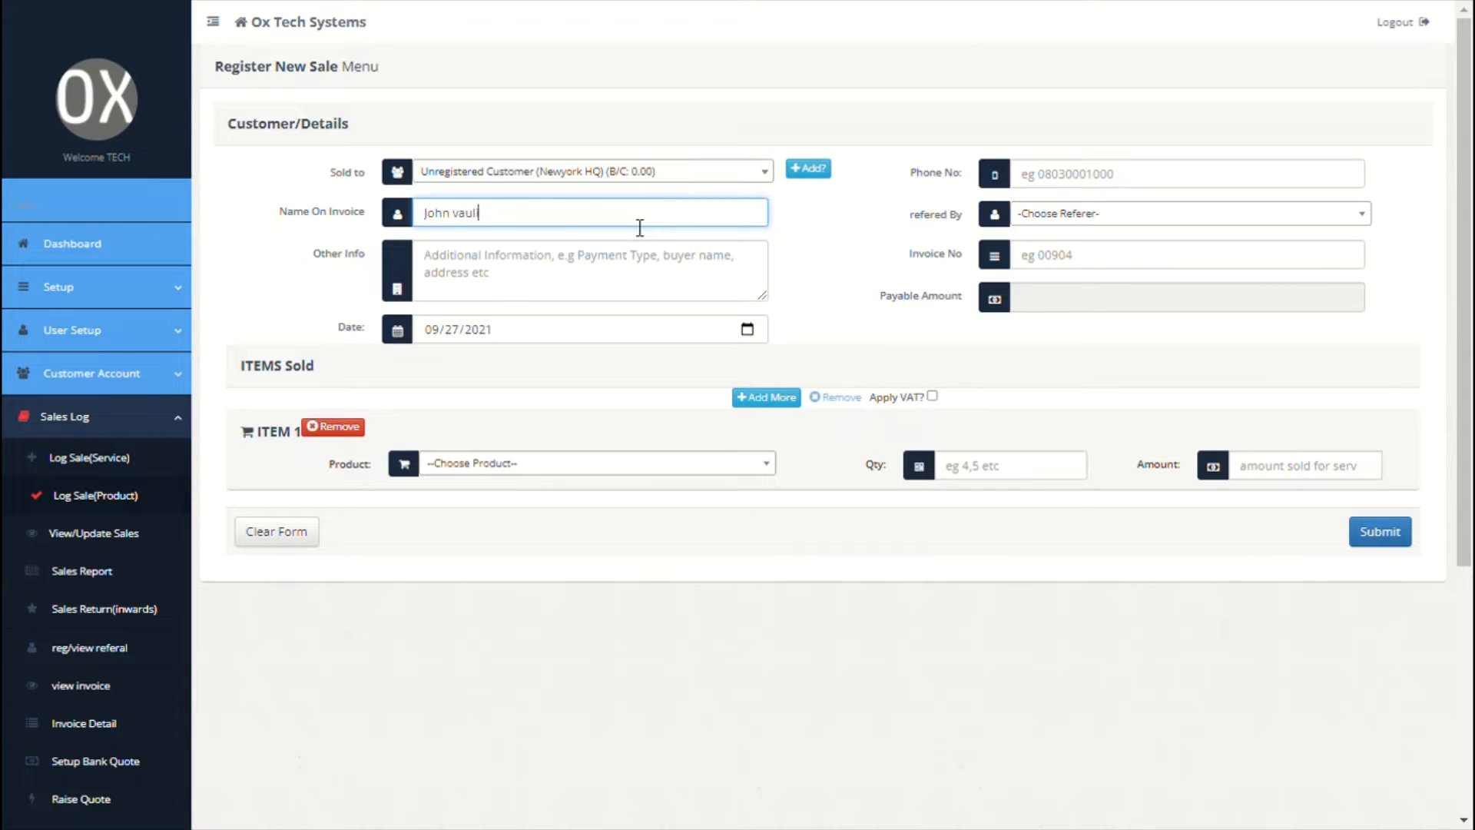
{"action": "left_click", "coordinate": [626, 256]}
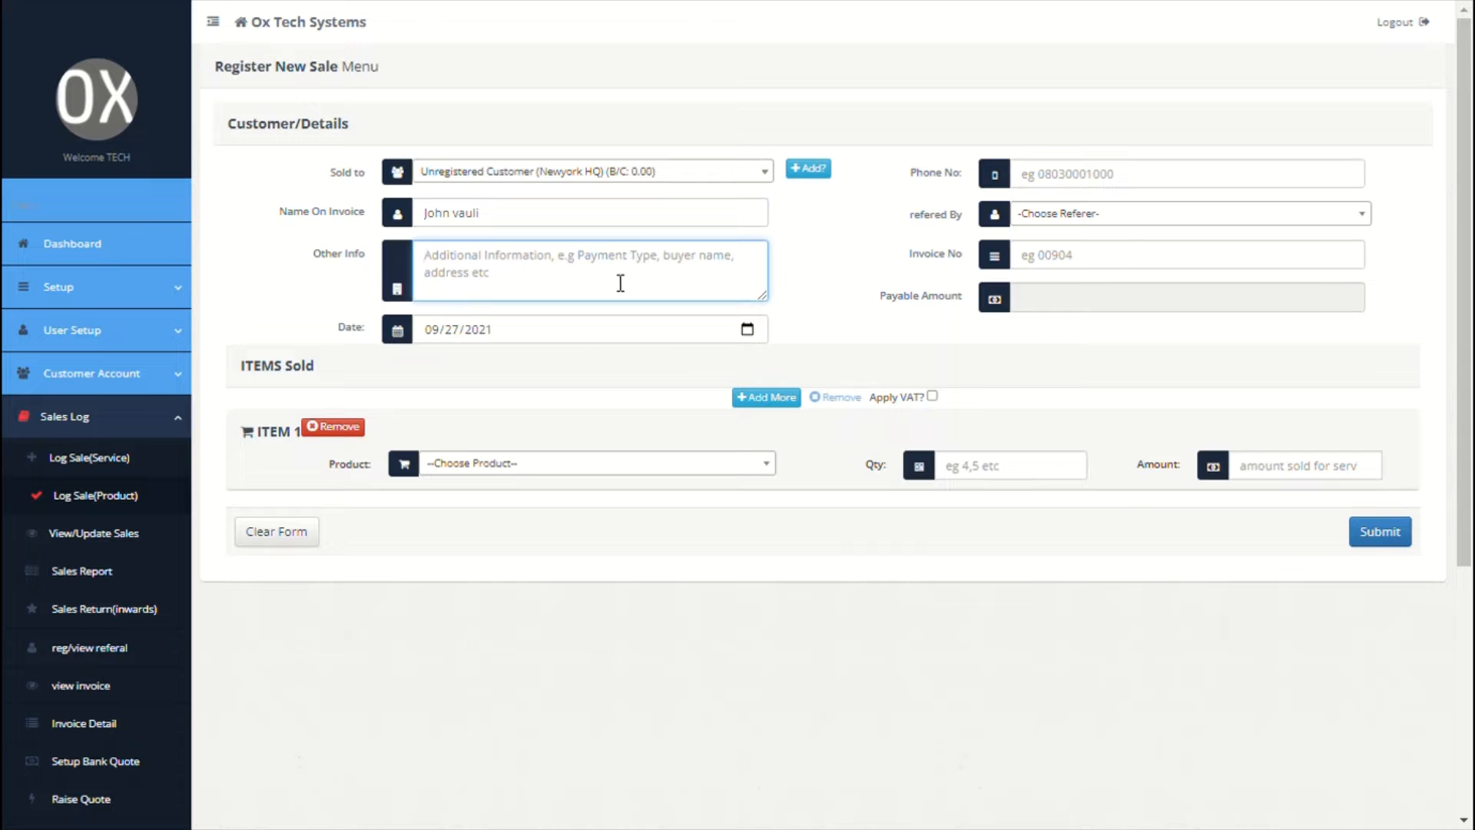
Step: Add Website Design and Sharwama With Chicken Sausage as the products sold
{"action": "left_click", "coordinate": [724, 463]}
{"action": "left_click", "coordinate": [491, 537]}
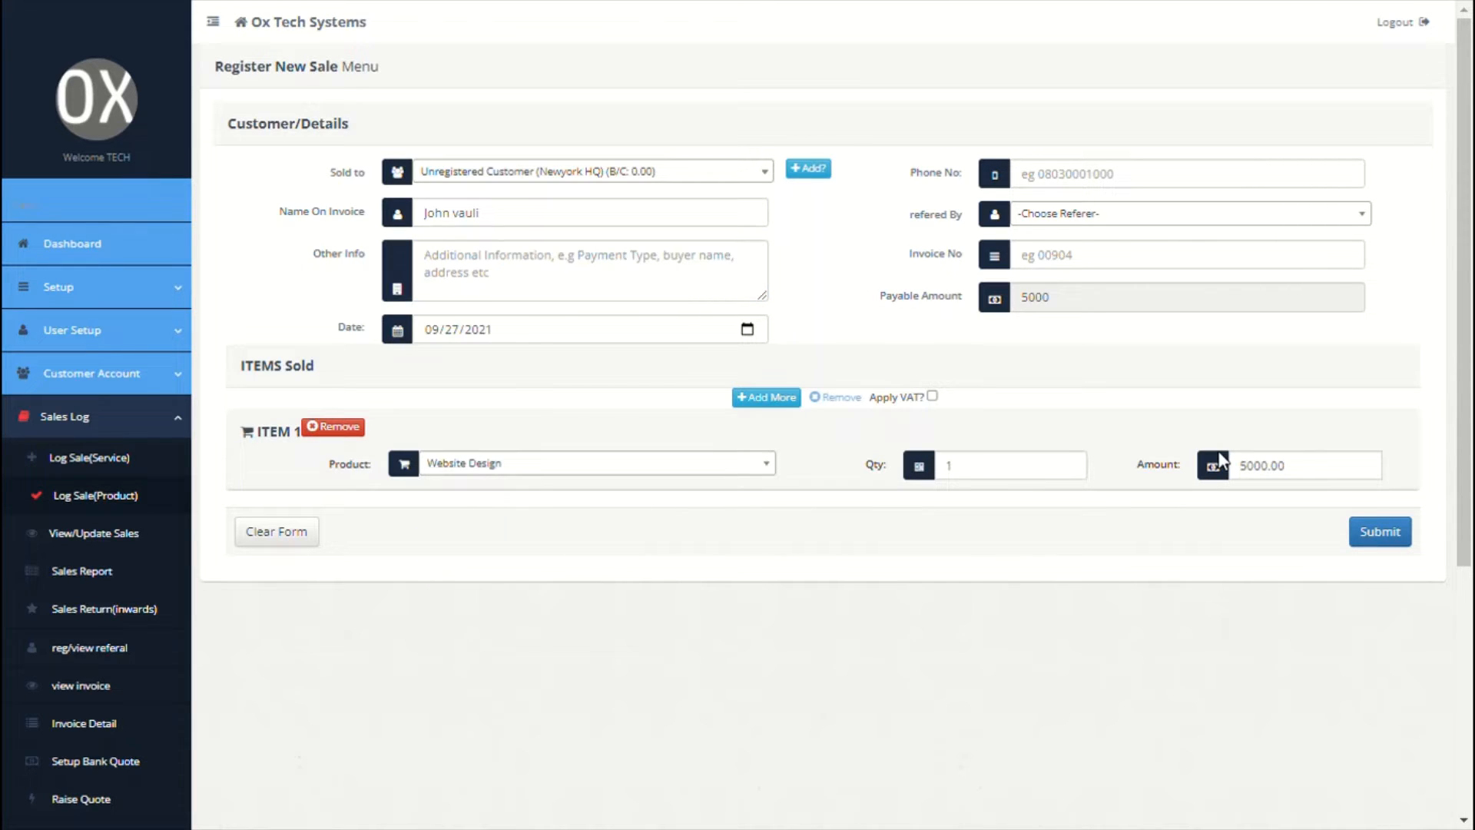
{"action": "left_click", "coordinate": [782, 397]}
{"action": "left_click", "coordinate": [695, 463]}
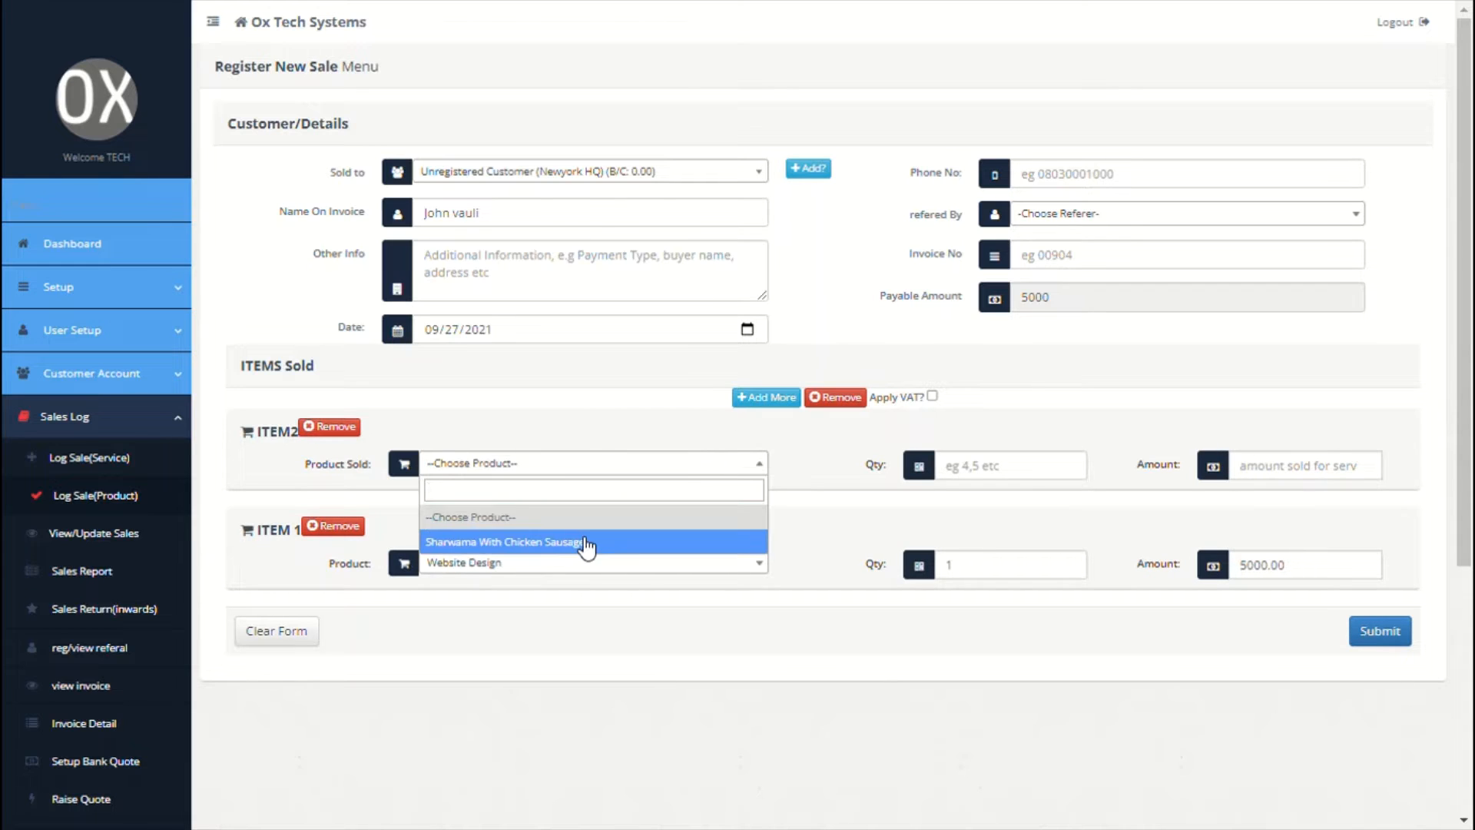
{"action": "left_click", "coordinate": [586, 543]}
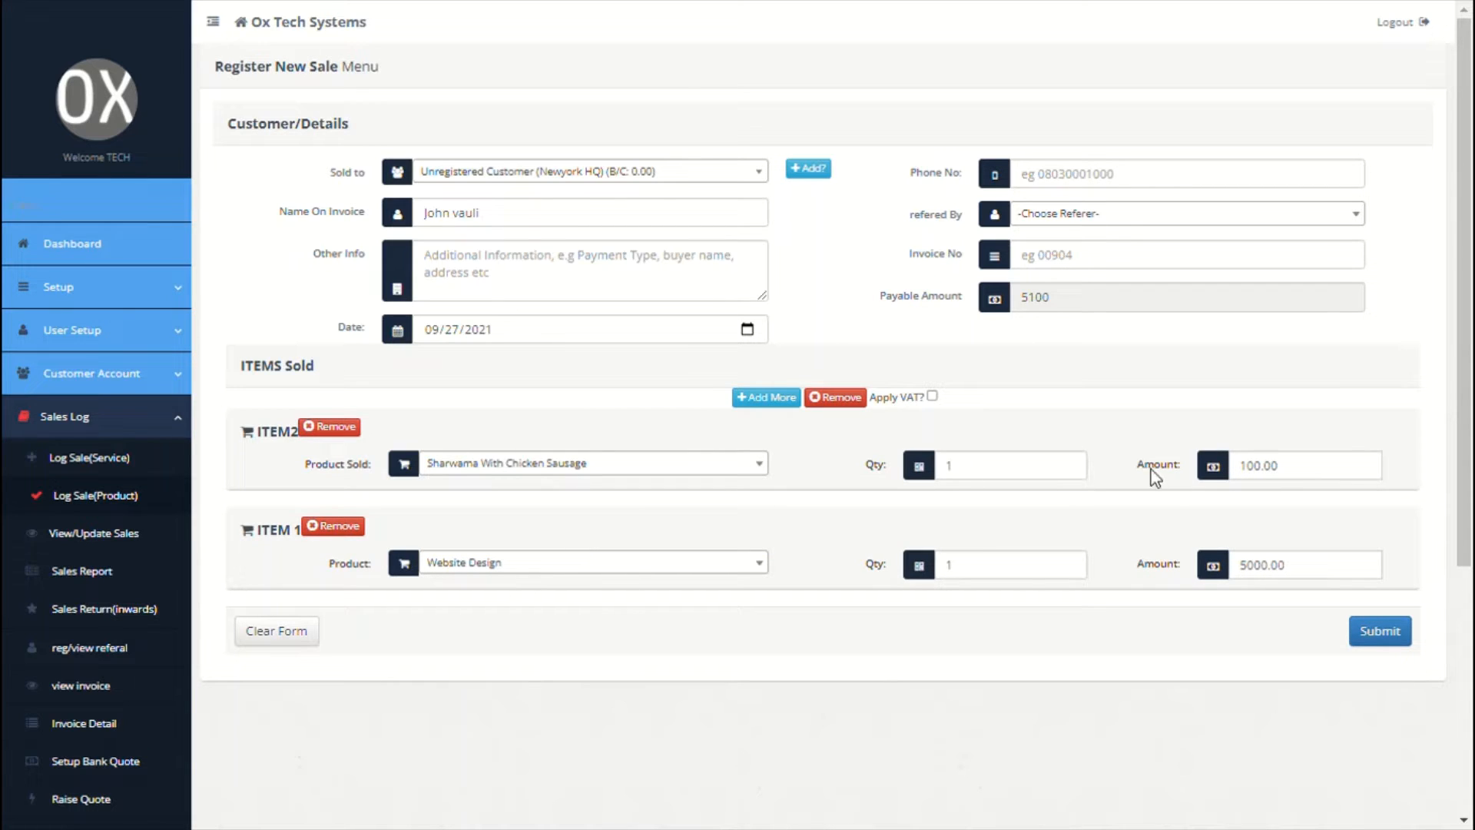
Step: Confirm the 5100 payable and bring up the View/Update Sales list
{"action": "left_click_drag", "start_coordinate": [908, 398], "coordinate": [936, 407]}
{"action": "left_click", "coordinate": [1044, 413]}
{"action": "scroll", "coordinate": [1044, 412], "scroll_direction": "down", "scroll_amount": 1}
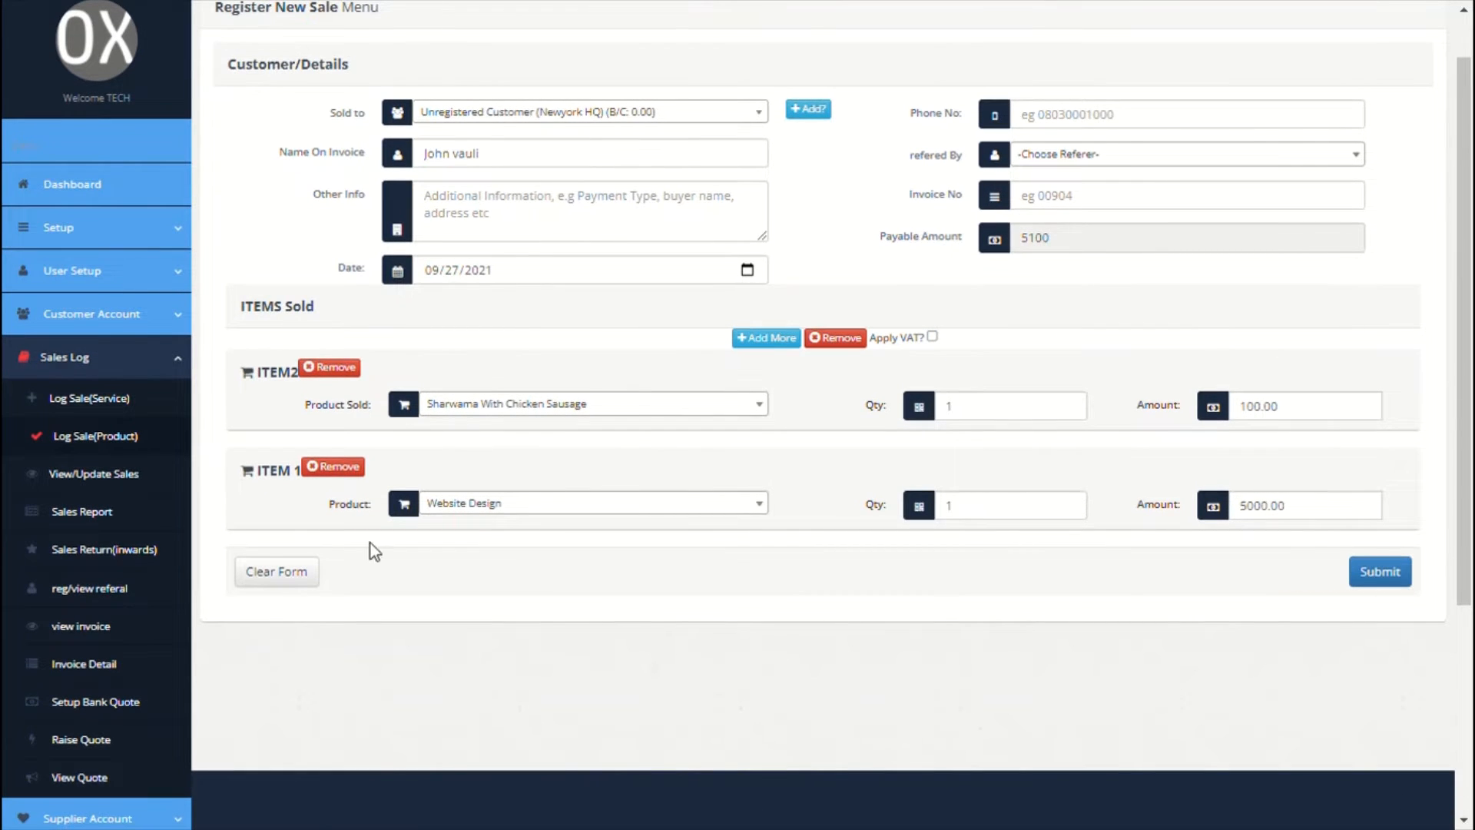
{"action": "left_click", "coordinate": [129, 482]}
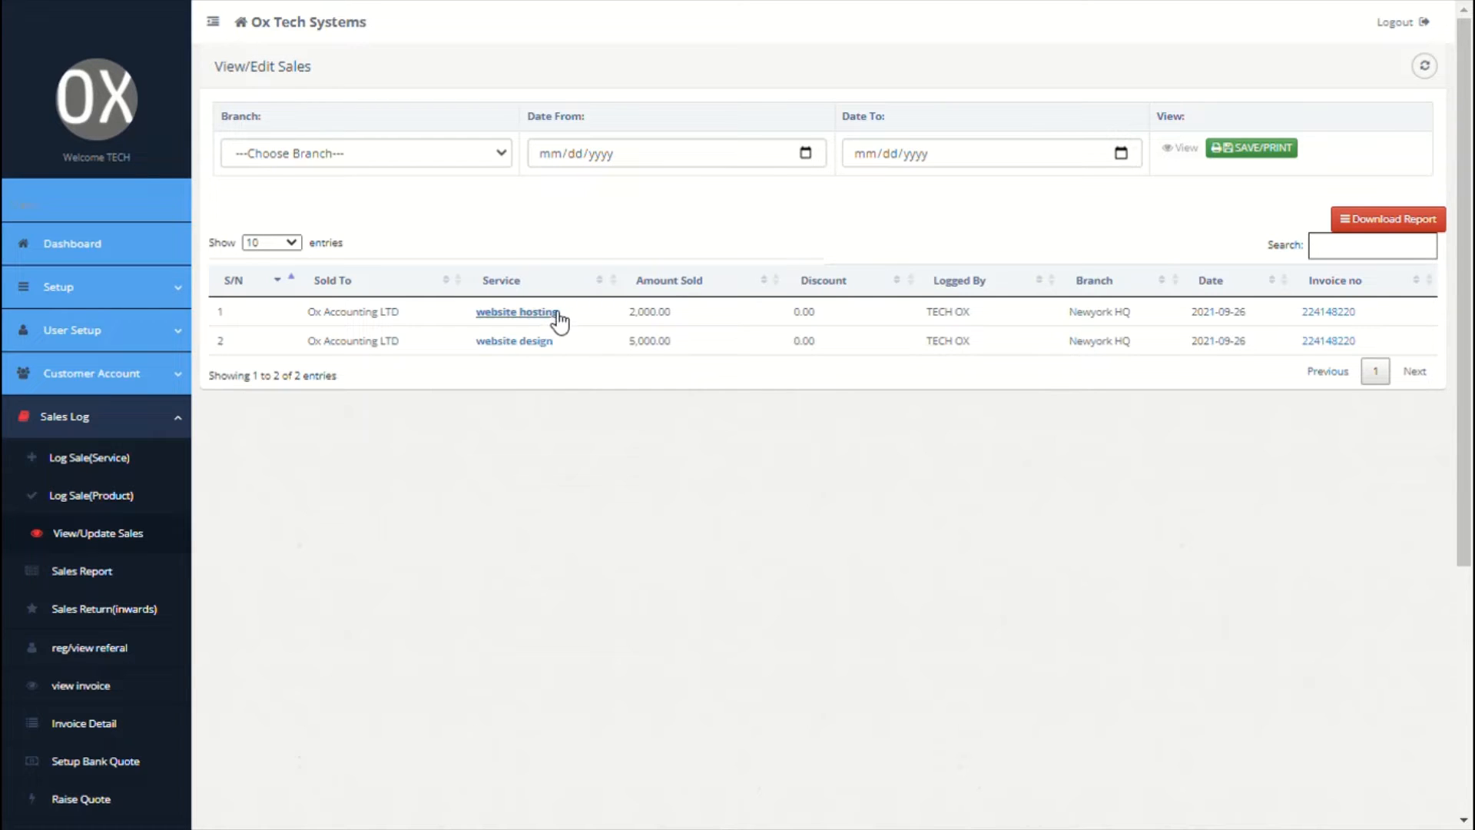
Step: Reverse the website hosting sale and open the remaining website design sale's invoice
{"action": "left_click", "coordinate": [517, 312]}
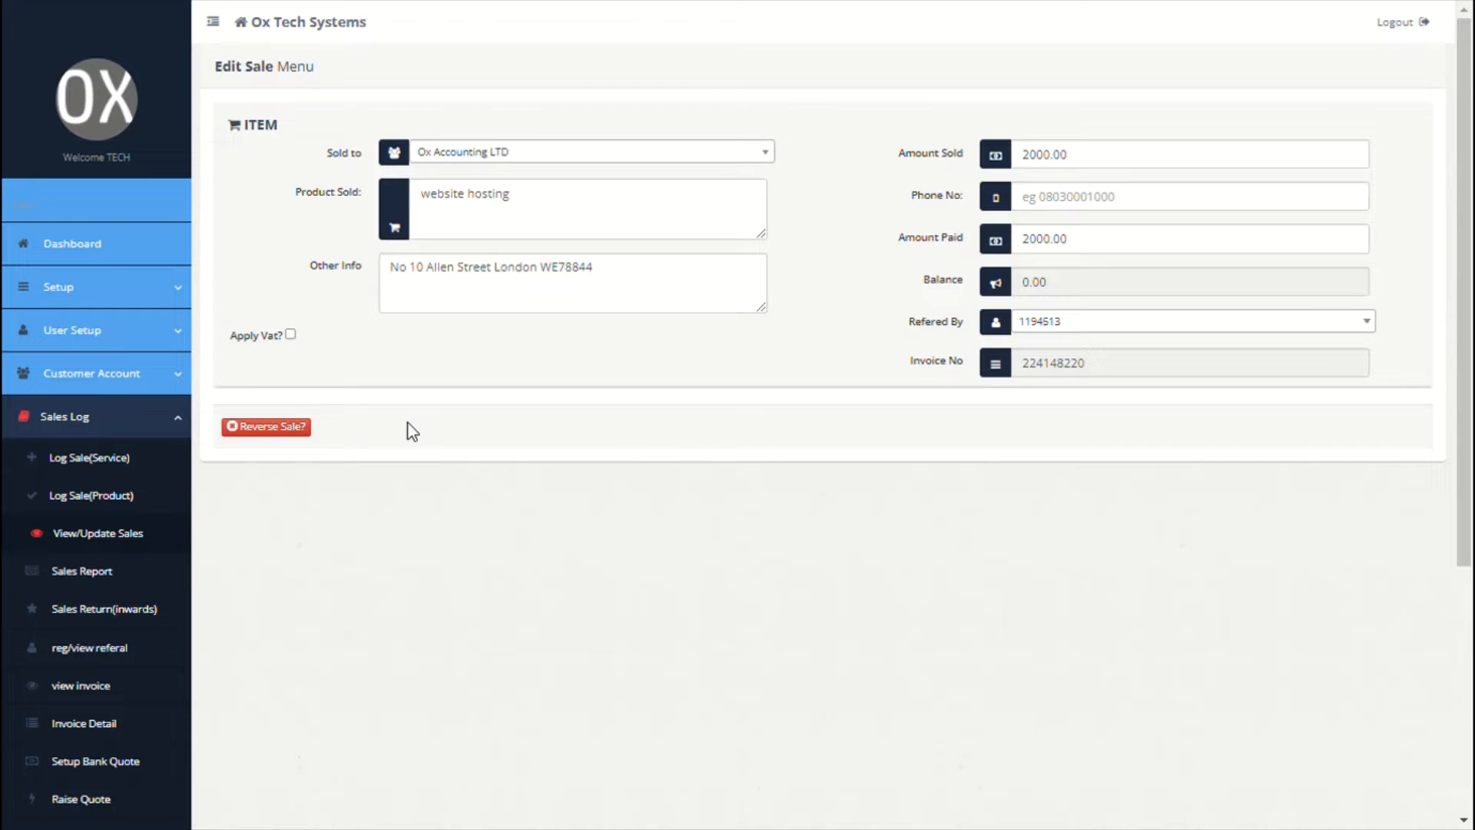
{"action": "left_click", "coordinate": [294, 430]}
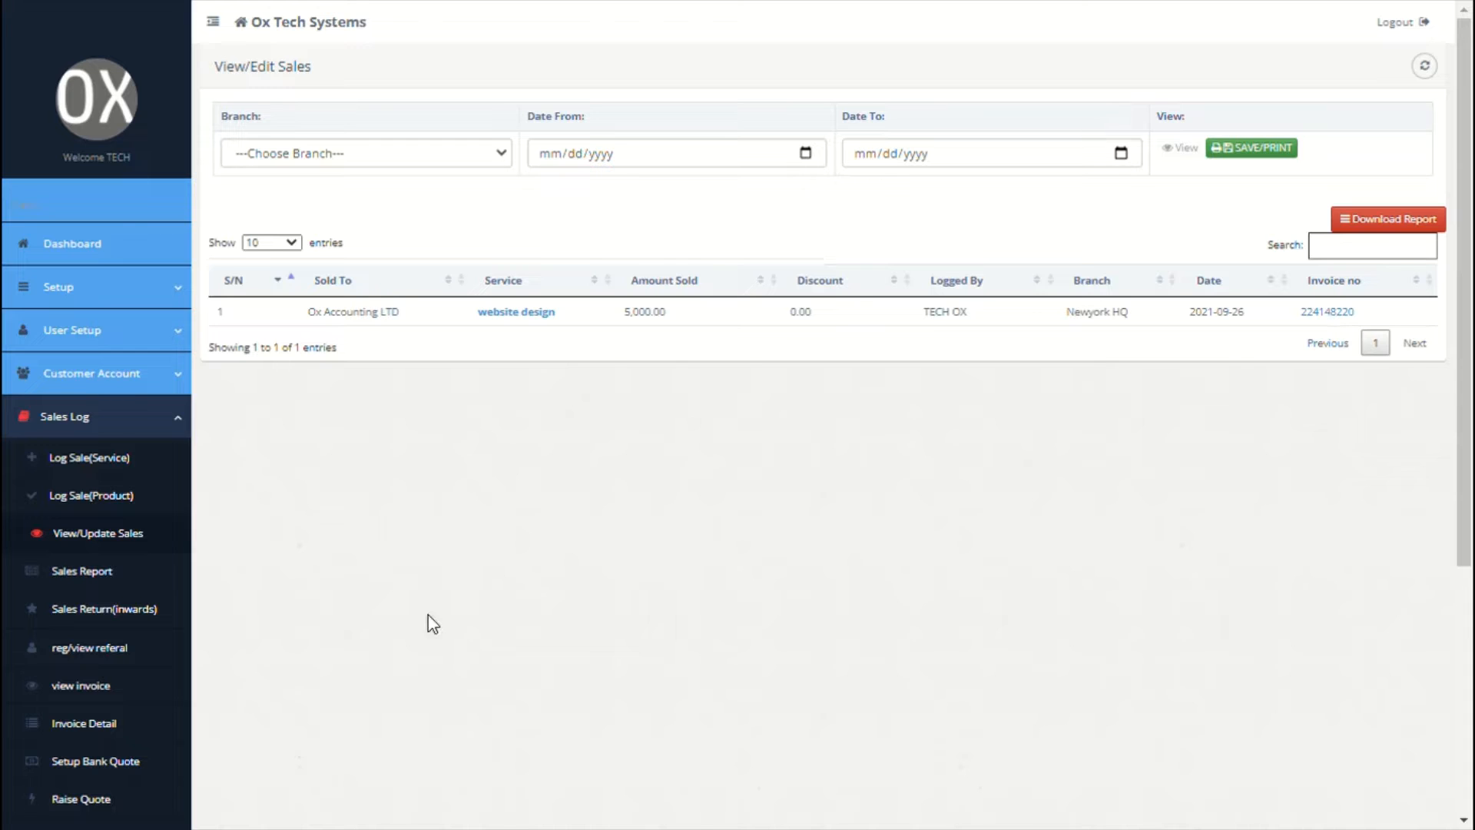
{"action": "left_click", "coordinate": [1335, 315]}
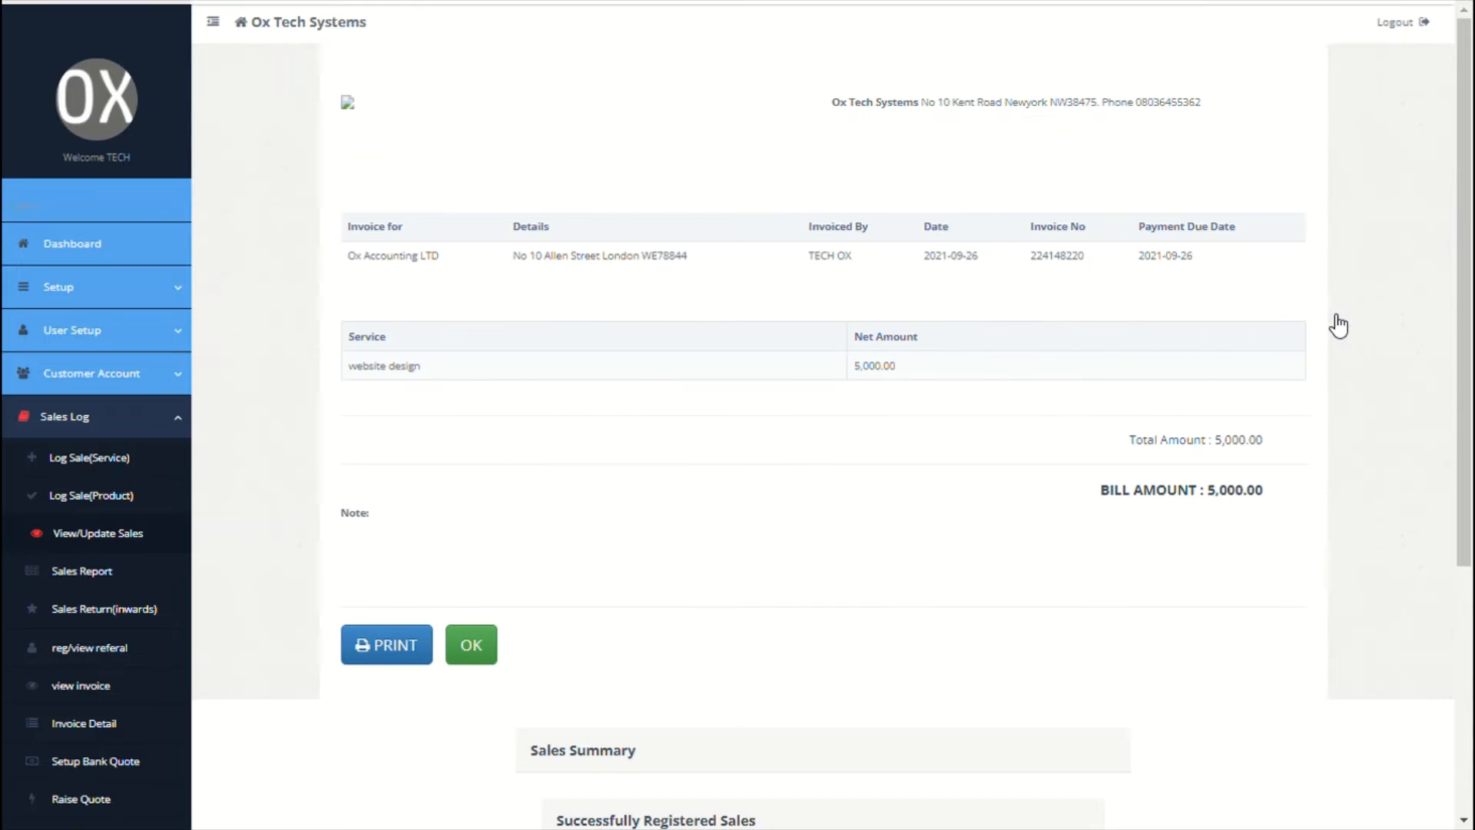
Step: Review the 5,000.00 website design invoice, then go to the Sales Report
{"action": "scroll", "coordinate": [586, 566], "scroll_direction": "down", "scroll_amount": 2}
{"action": "scroll", "coordinate": [586, 566], "scroll_direction": "down", "scroll_amount": 3}
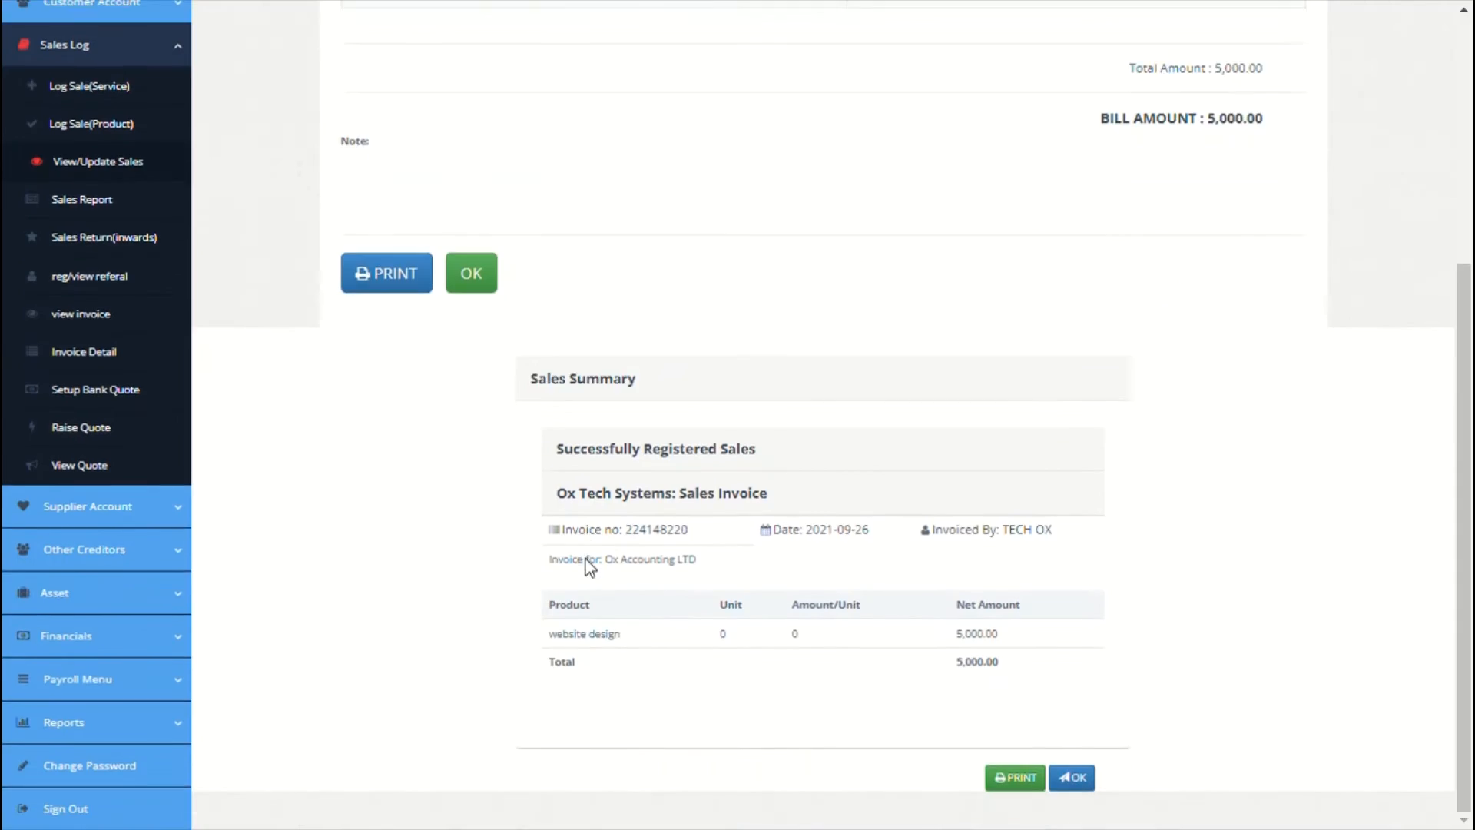
{"action": "scroll", "coordinate": [586, 567], "scroll_direction": "up", "scroll_amount": 5}
{"action": "scroll", "coordinate": [586, 566], "scroll_direction": "down", "scroll_amount": 3}
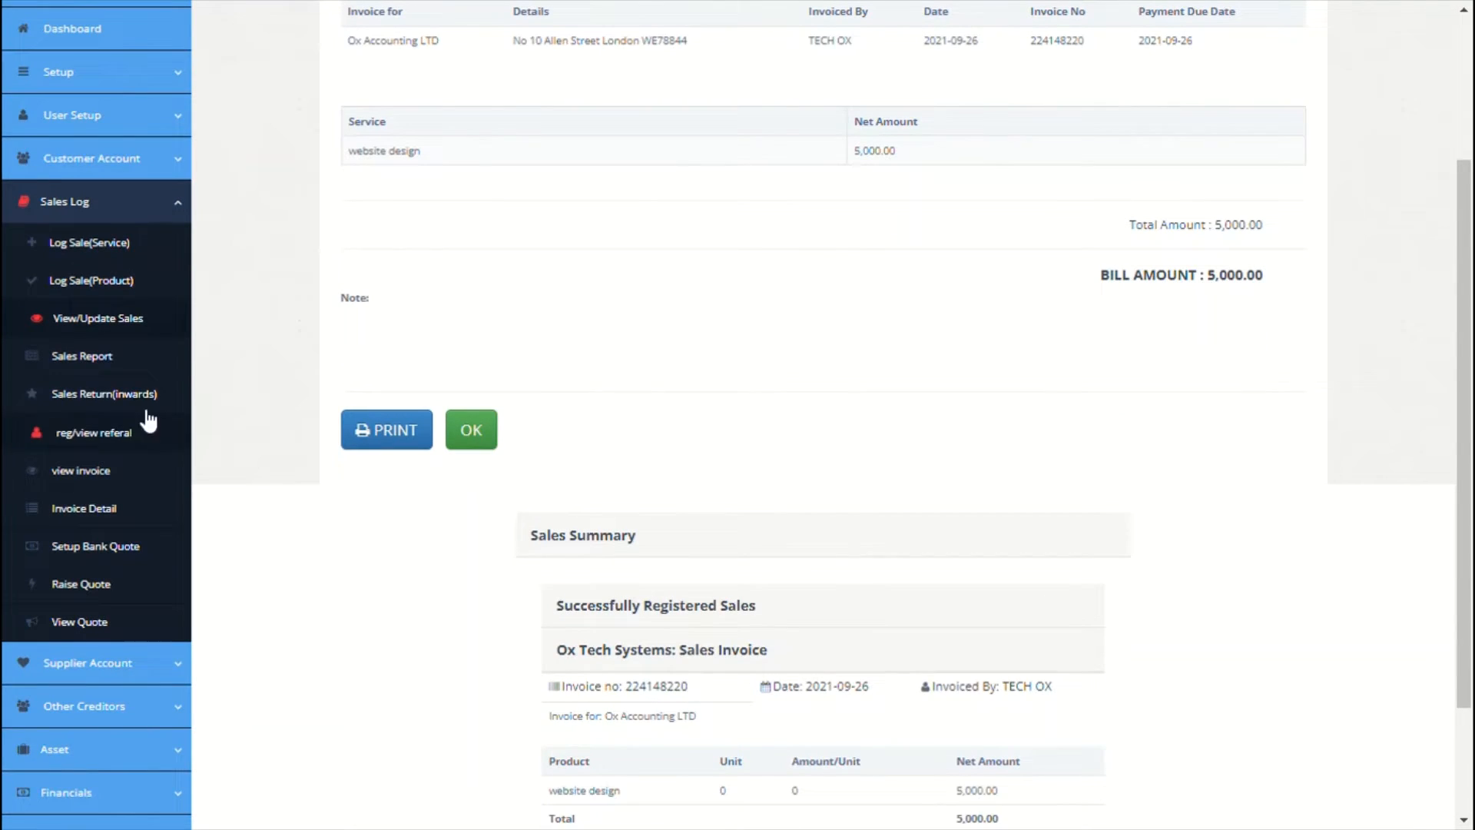
{"action": "left_click", "coordinate": [108, 358]}
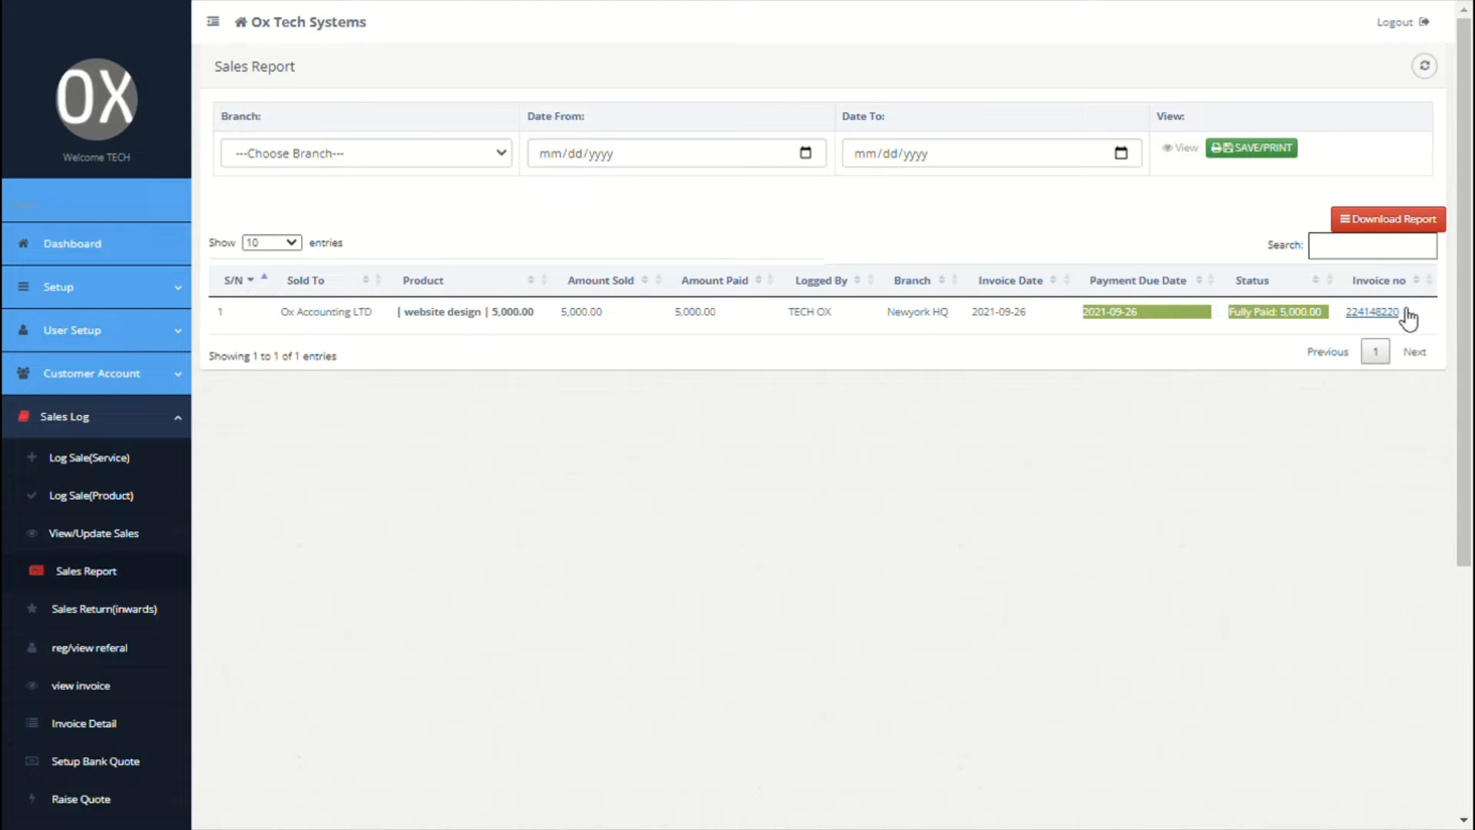
Step: Filter the sales report to Newyork HQ, 09/01/2021–09/30/2021, then go to Sales Return tracker
{"action": "left_click", "coordinate": [503, 157]}
{"action": "left_click", "coordinate": [389, 231]}
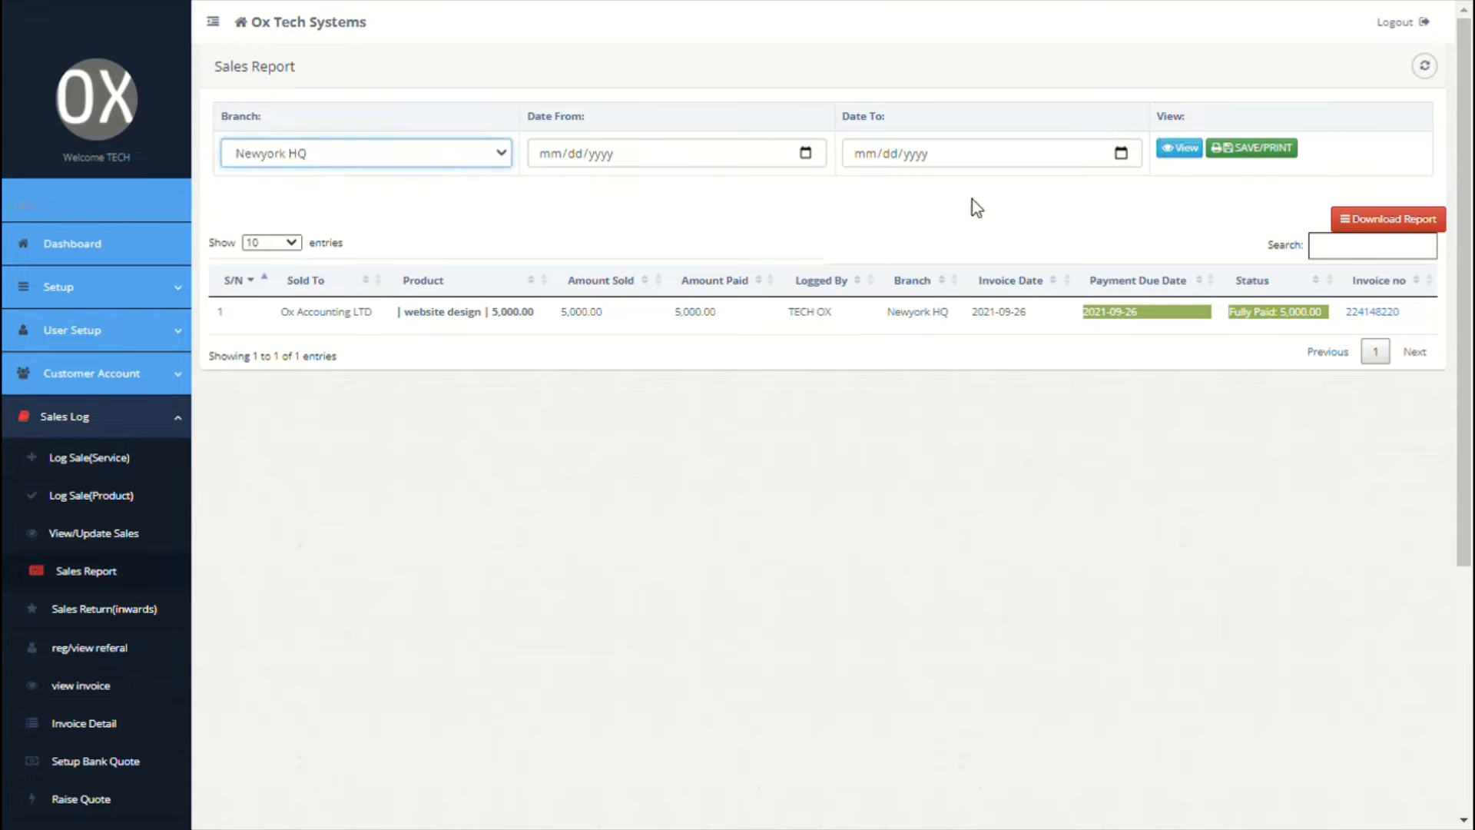
{"action": "left_click", "coordinate": [807, 153]}
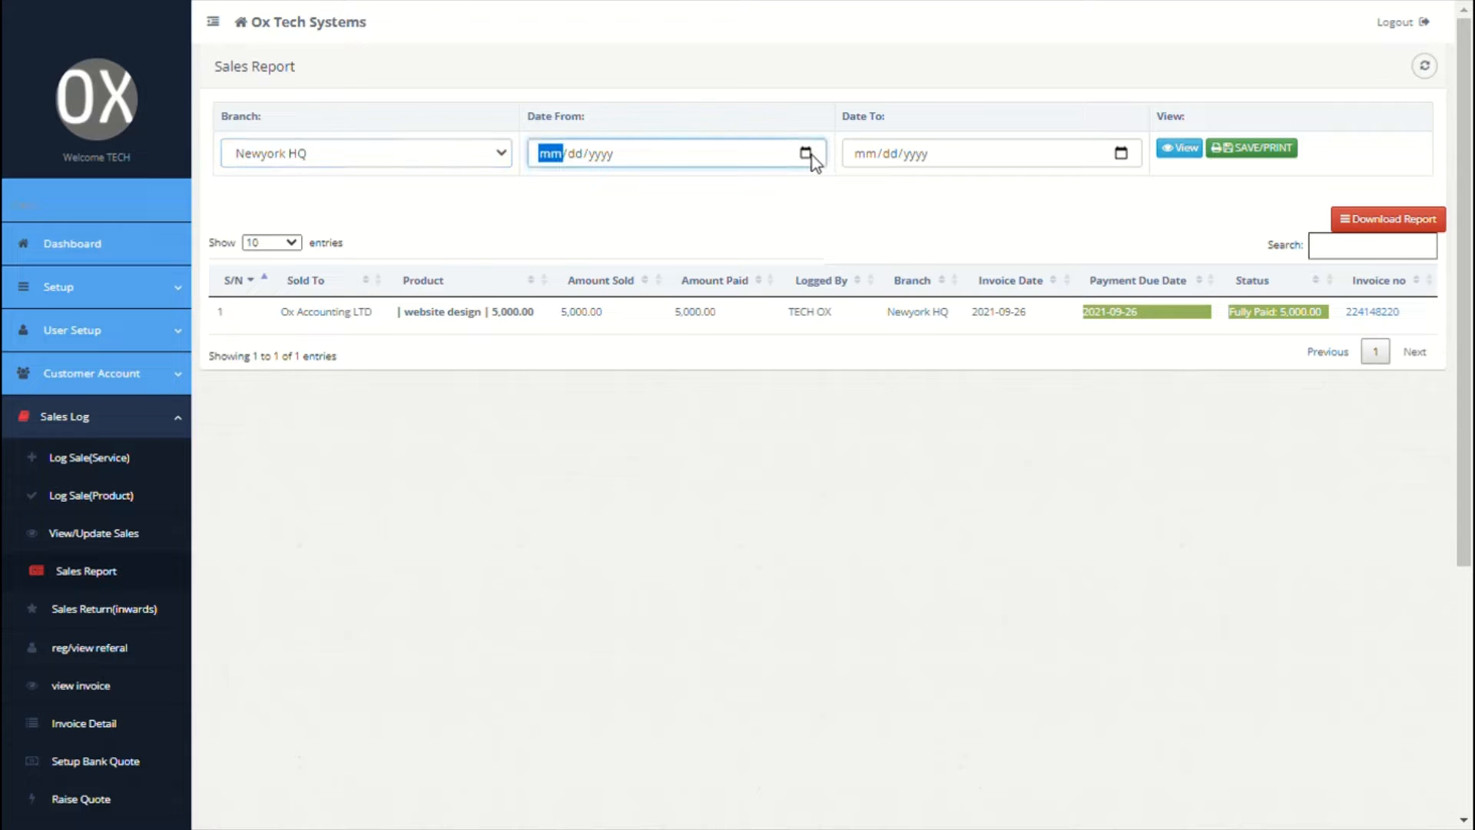
{"action": "left_click", "coordinate": [637, 245]}
{"action": "left_click", "coordinate": [1118, 156]}
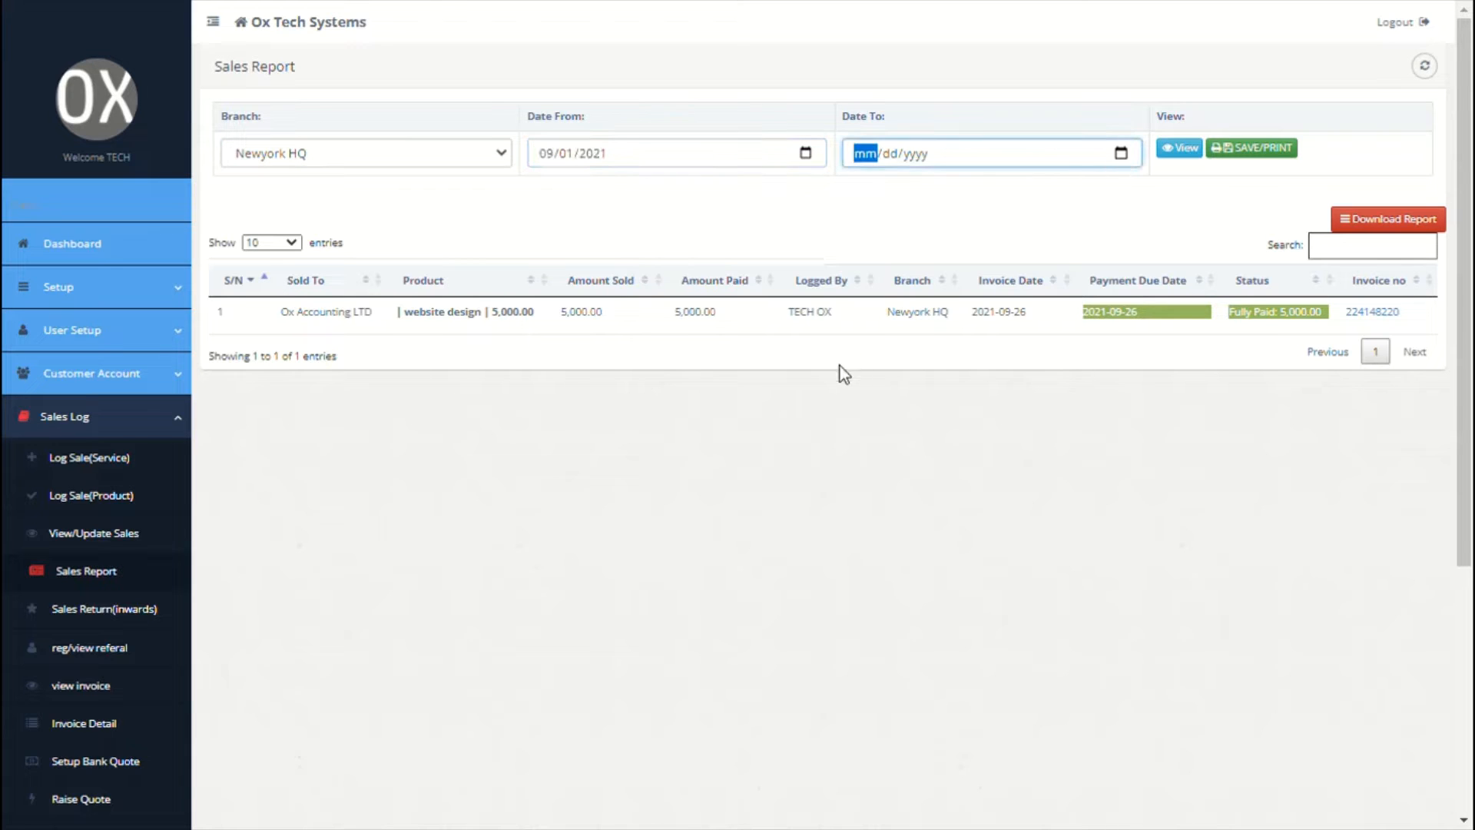
{"action": "left_click", "coordinate": [949, 342]}
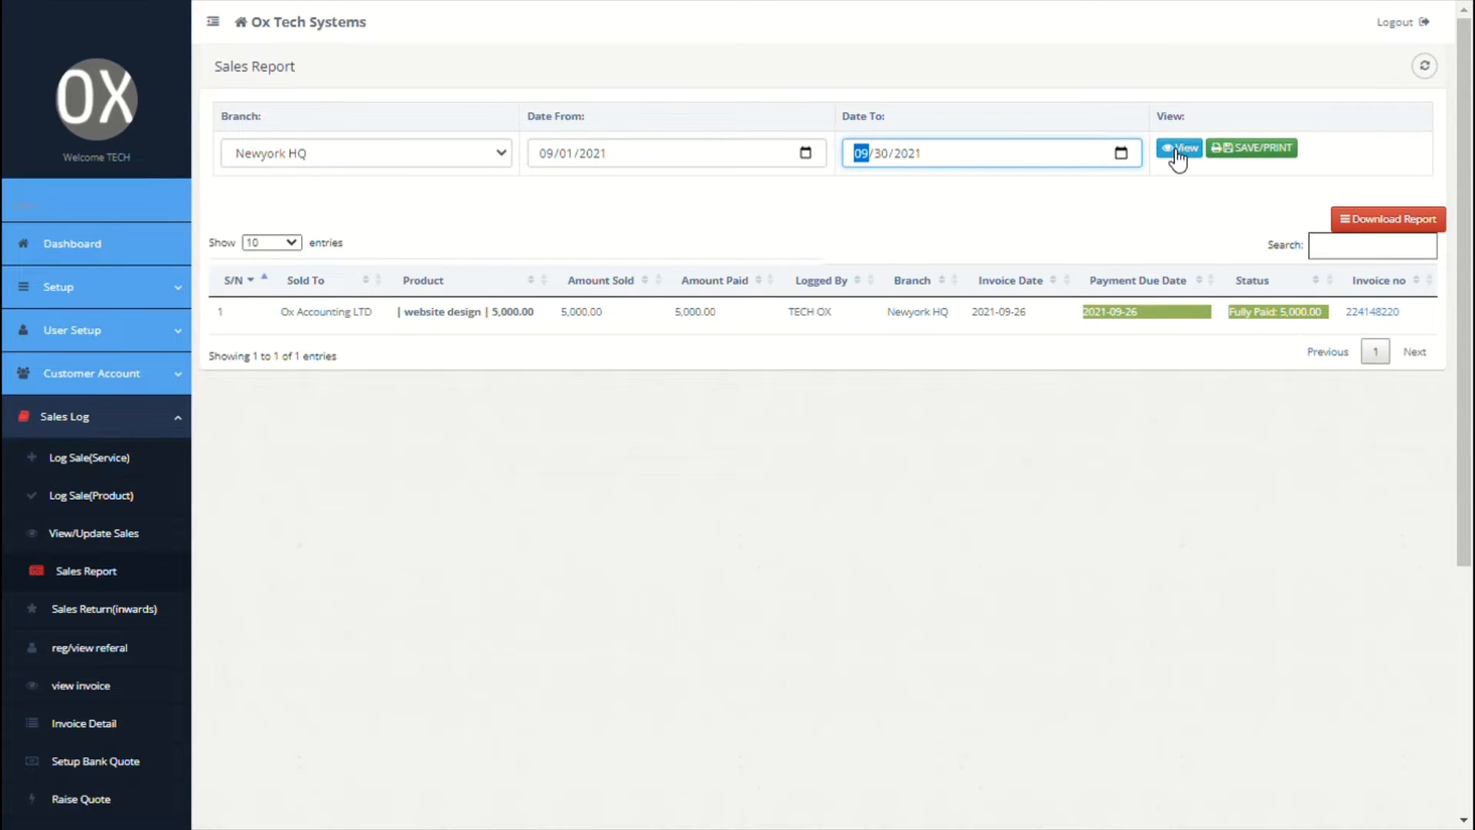
{"action": "scroll", "coordinate": [777, 352], "scroll_direction": "down", "scroll_amount": 1}
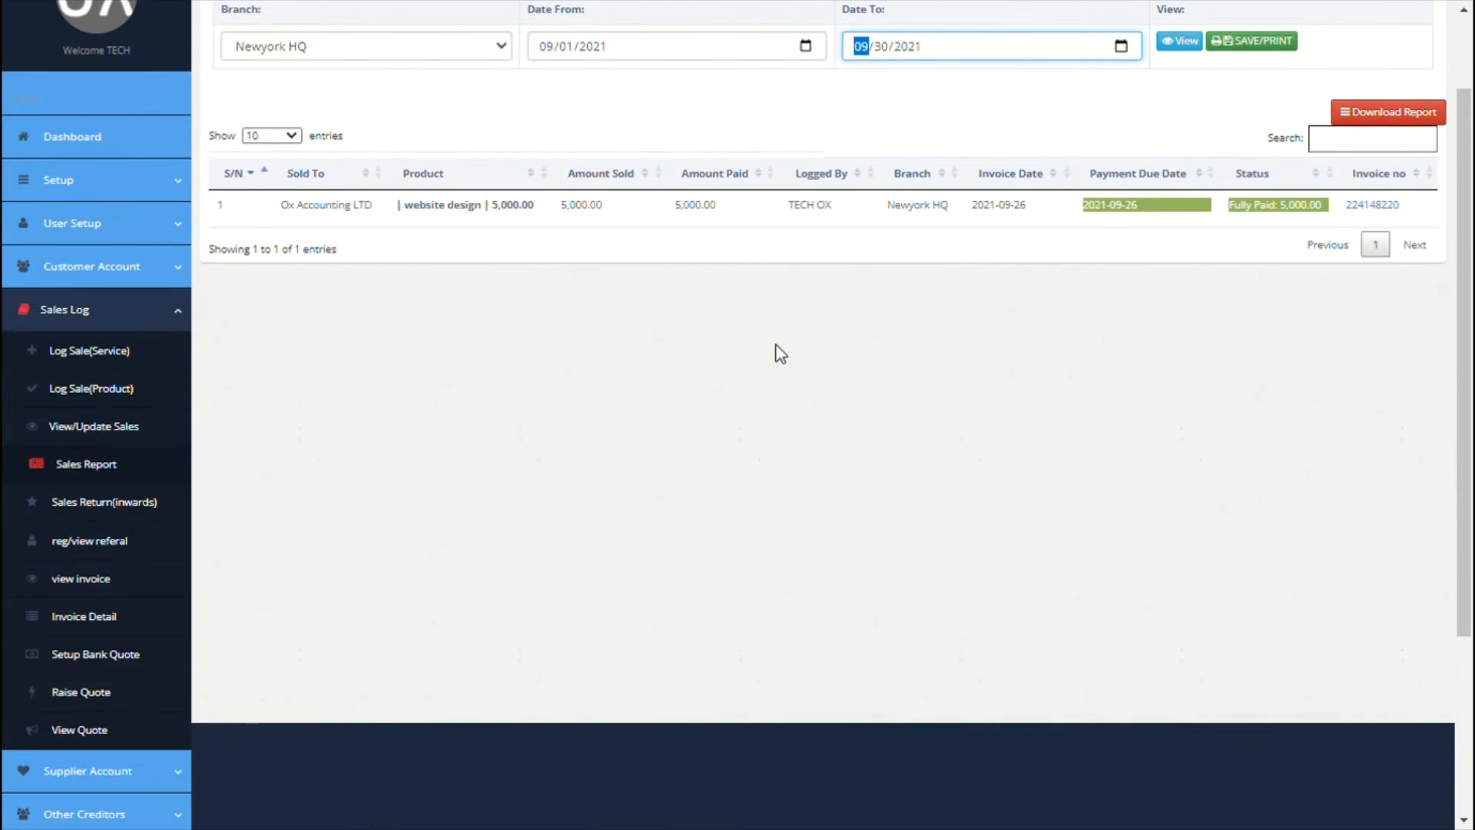
{"action": "left_click", "coordinate": [127, 502]}
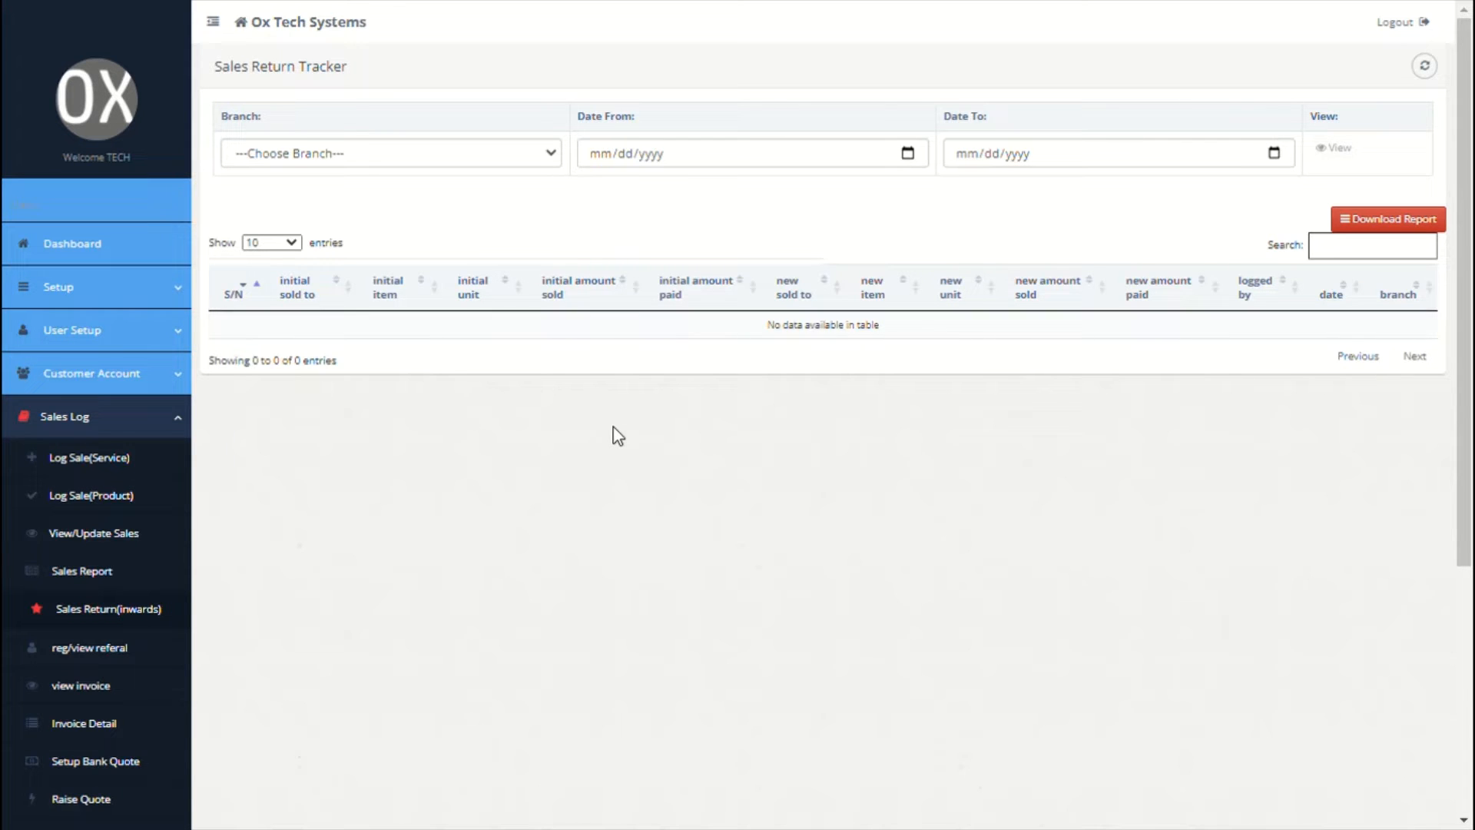
Step: Review the referrals list, ticking and then unticking the referral row
{"action": "scroll", "coordinate": [618, 436], "scroll_direction": "down", "scroll_amount": 3}
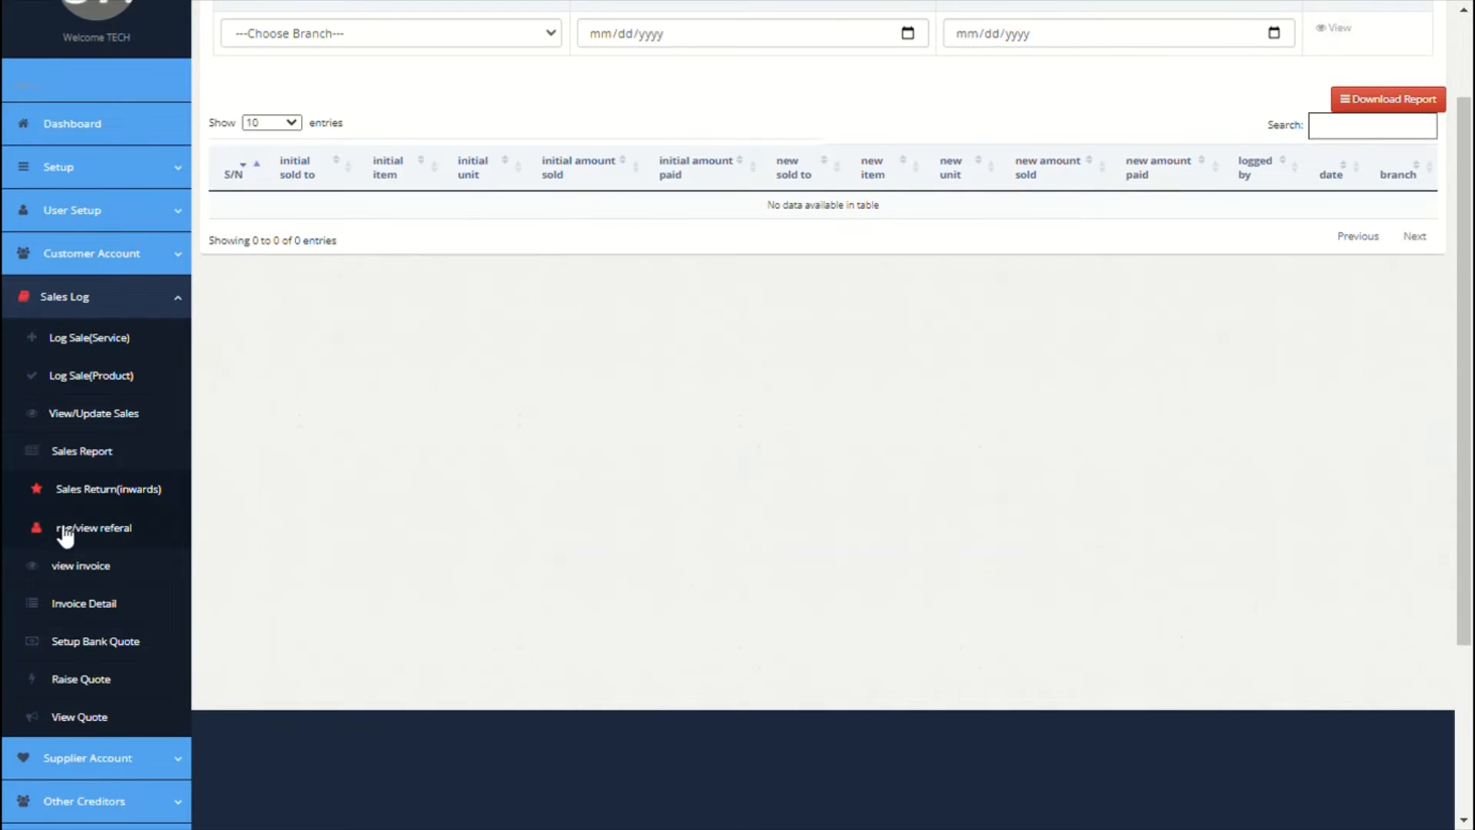
{"action": "left_click", "coordinate": [65, 530]}
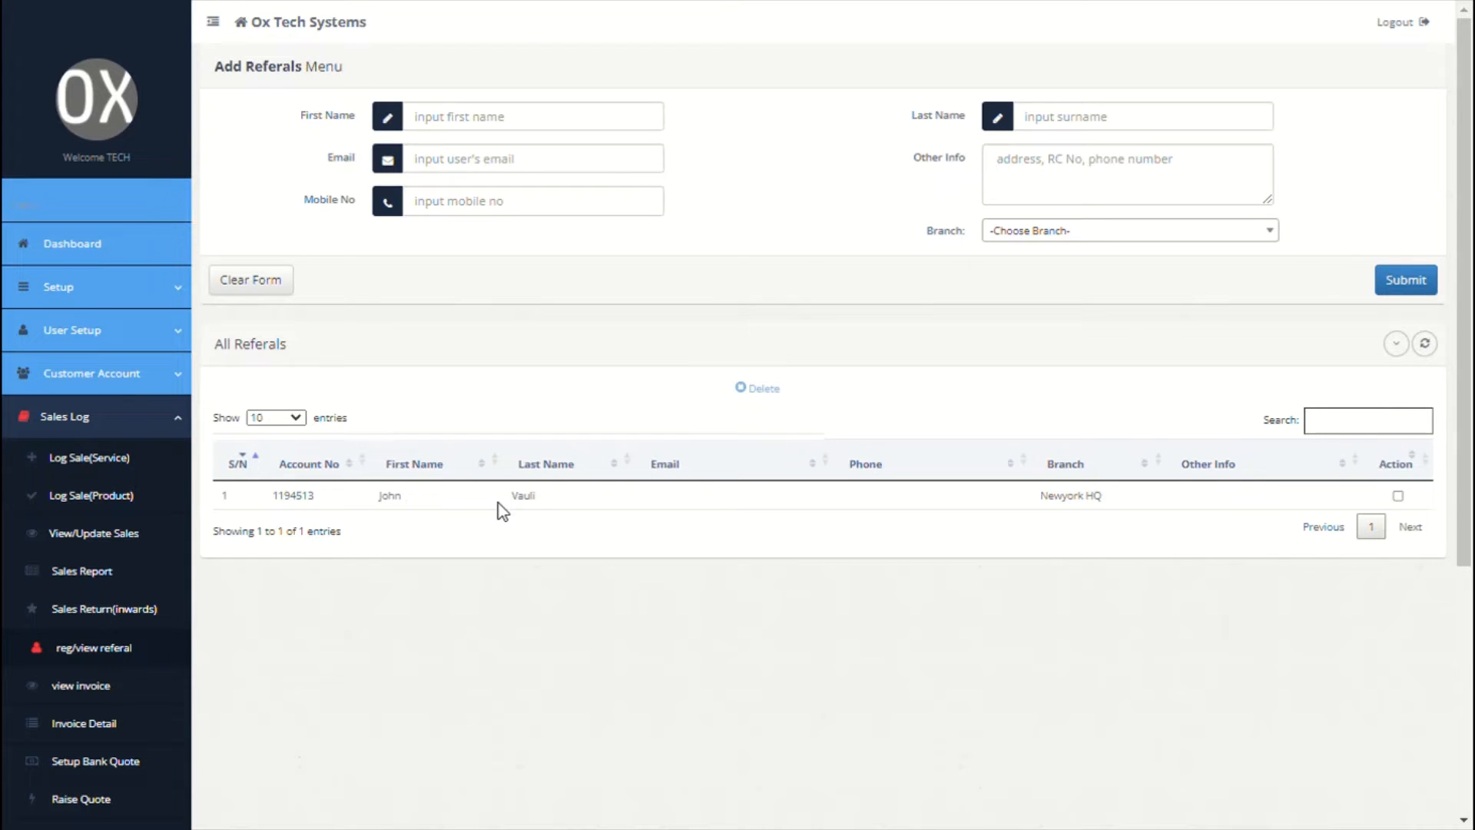
{"action": "scroll", "coordinate": [500, 504], "scroll_direction": "down", "scroll_amount": 1}
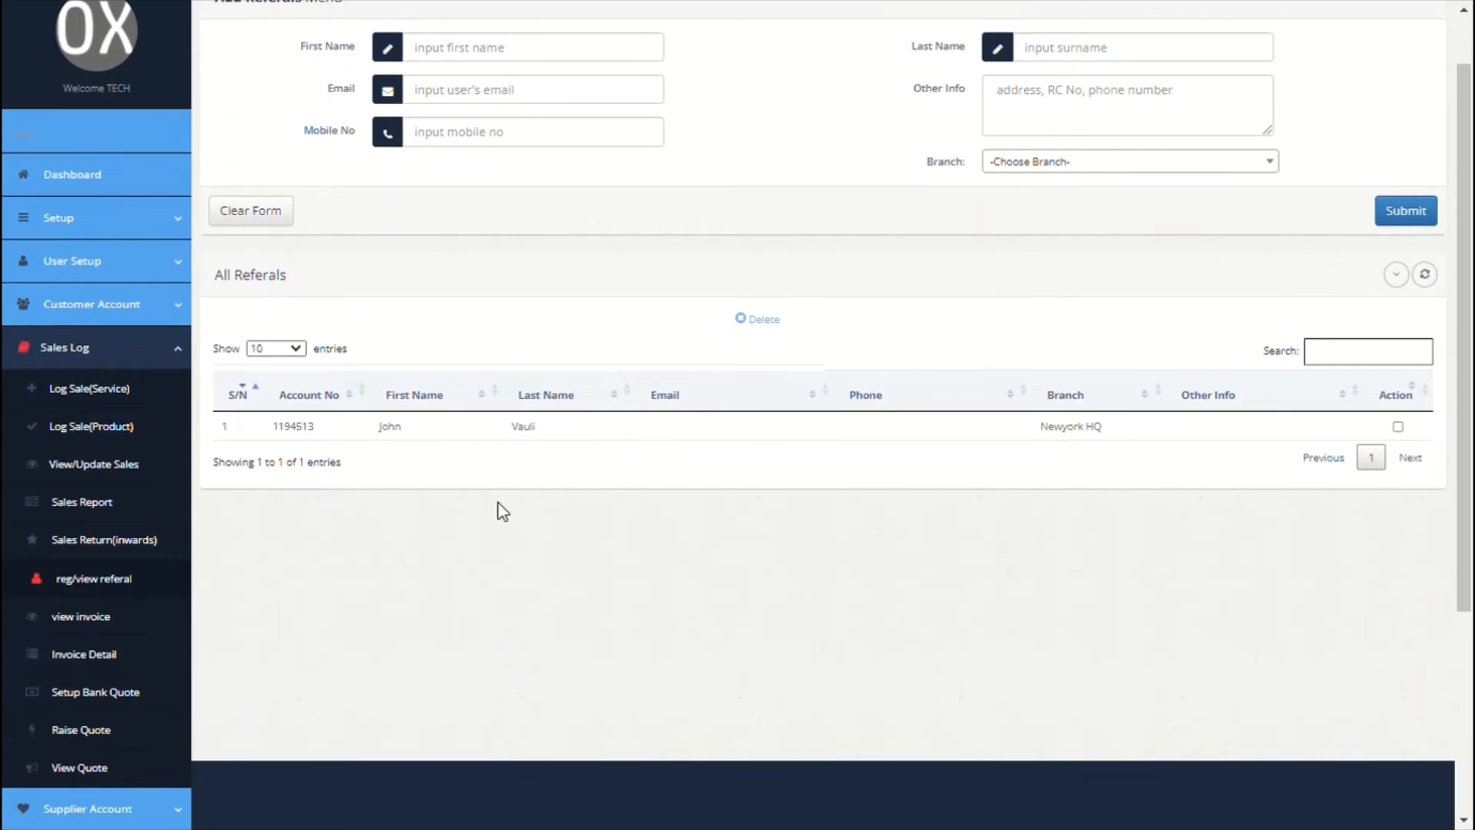
{"action": "left_click", "coordinate": [1398, 426]}
{"action": "left_click", "coordinate": [1398, 426]}
{"action": "scroll", "coordinate": [938, 518], "scroll_direction": "down", "scroll_amount": 1}
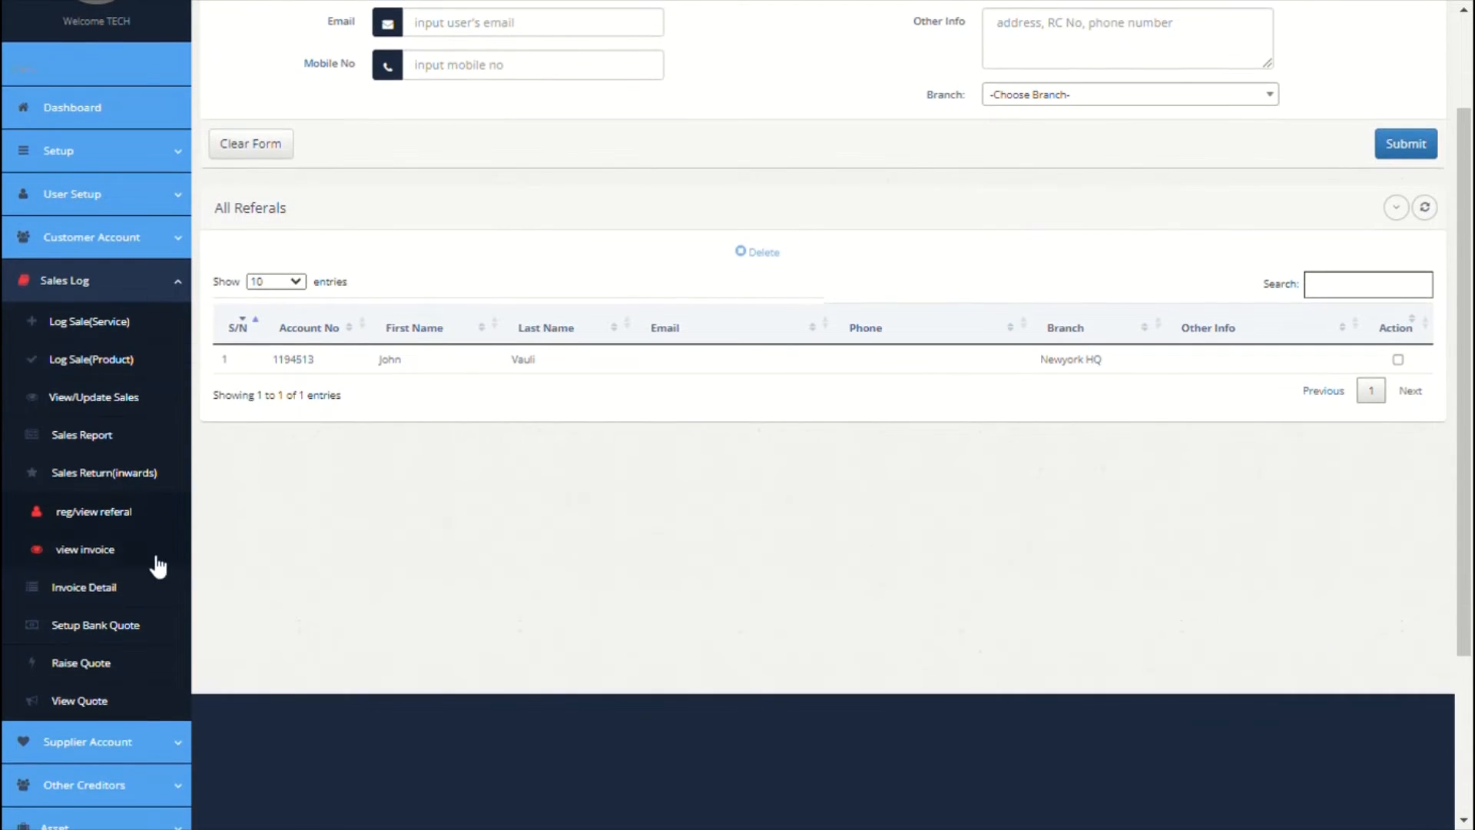
Step: Look up an invoice by its number on the View/Print Invoice page
{"action": "left_click", "coordinate": [105, 552]}
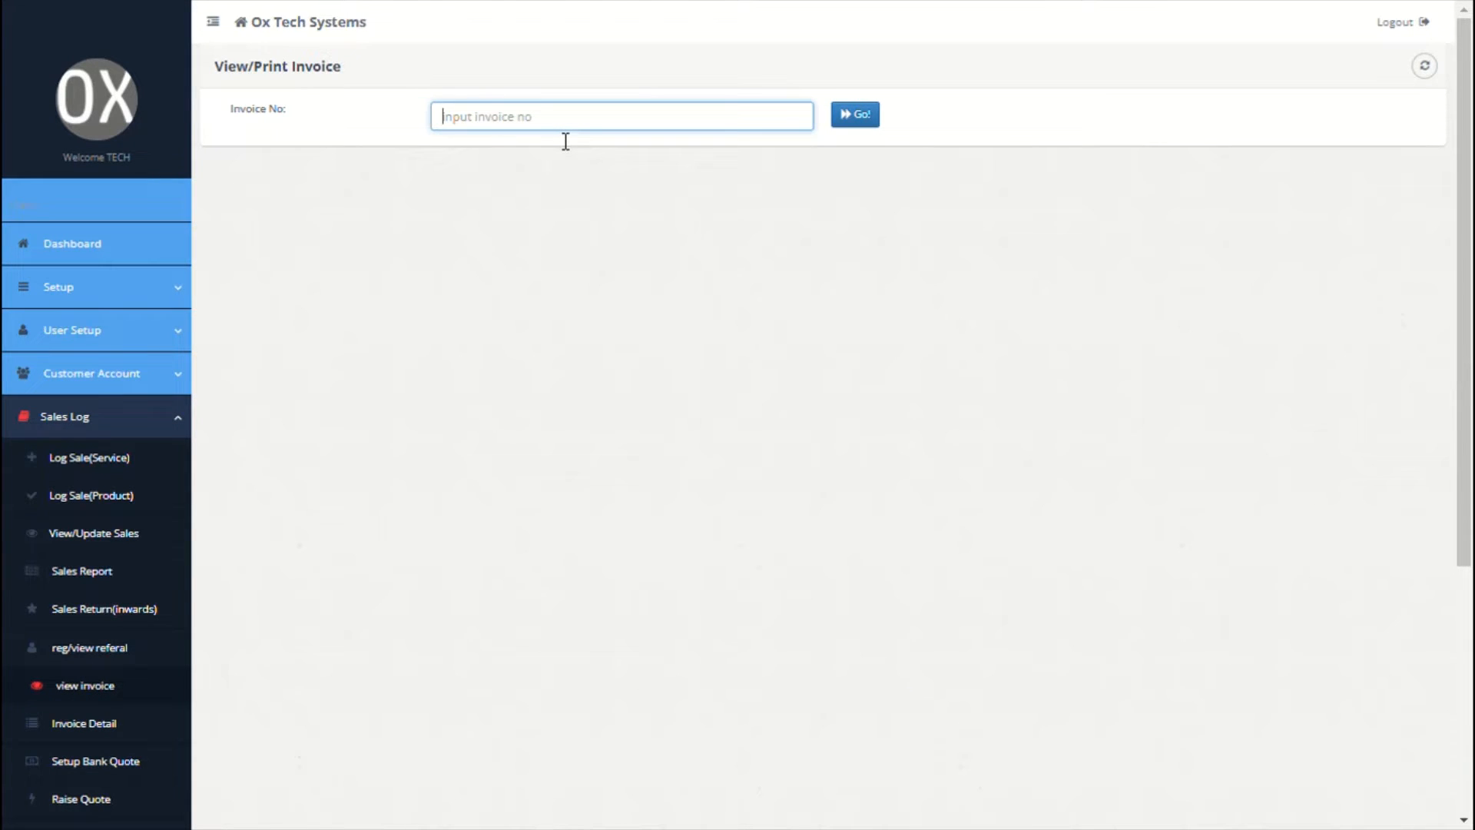
{"action": "type", "text": "5643110"}
{"action": "left_click", "coordinate": [853, 123]}
{"action": "scroll", "coordinate": [708, 253], "scroll_direction": "down", "scroll_amount": 2}
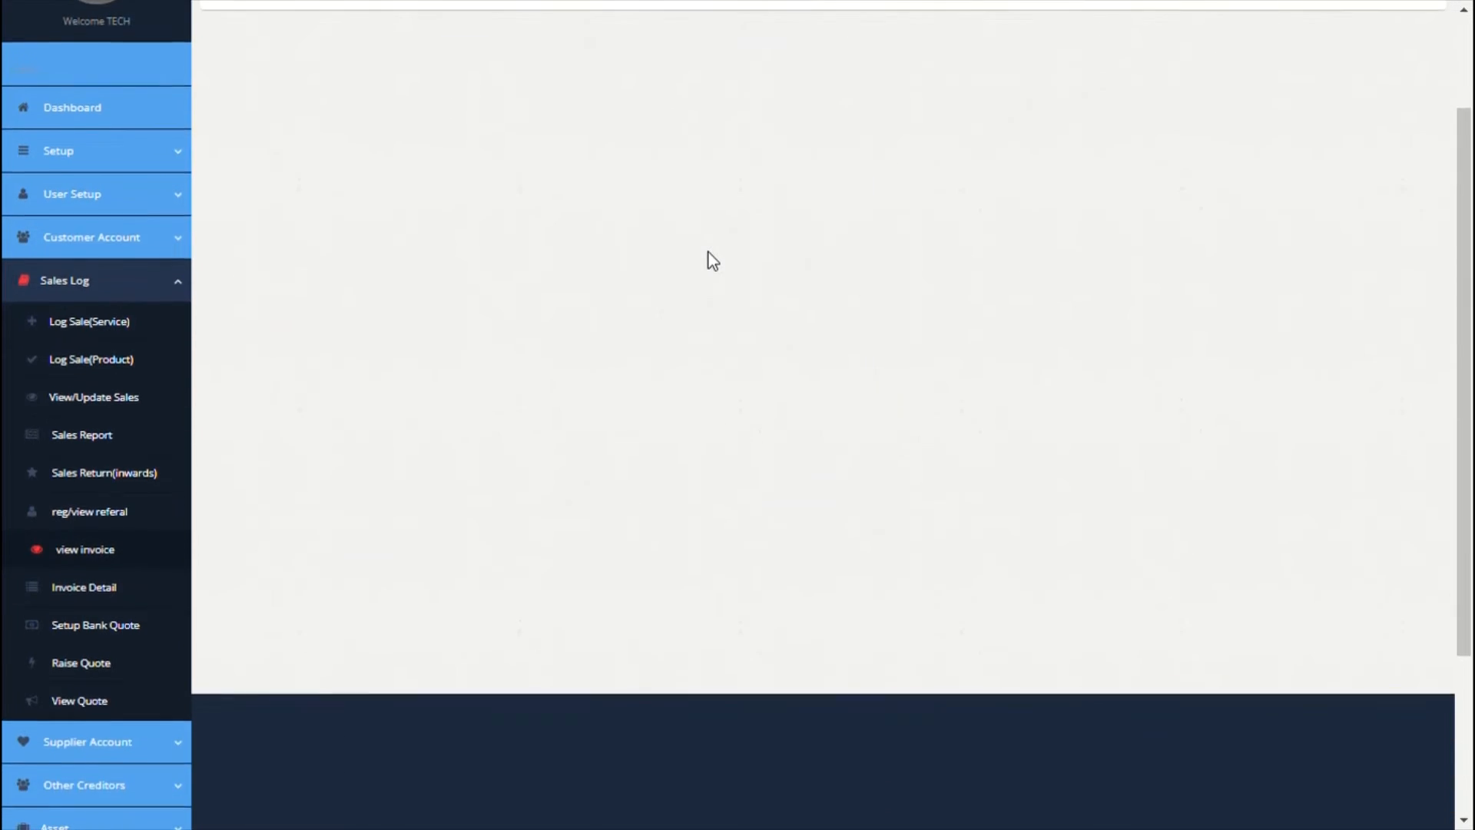
{"action": "scroll", "coordinate": [708, 252], "scroll_direction": "down", "scroll_amount": 1}
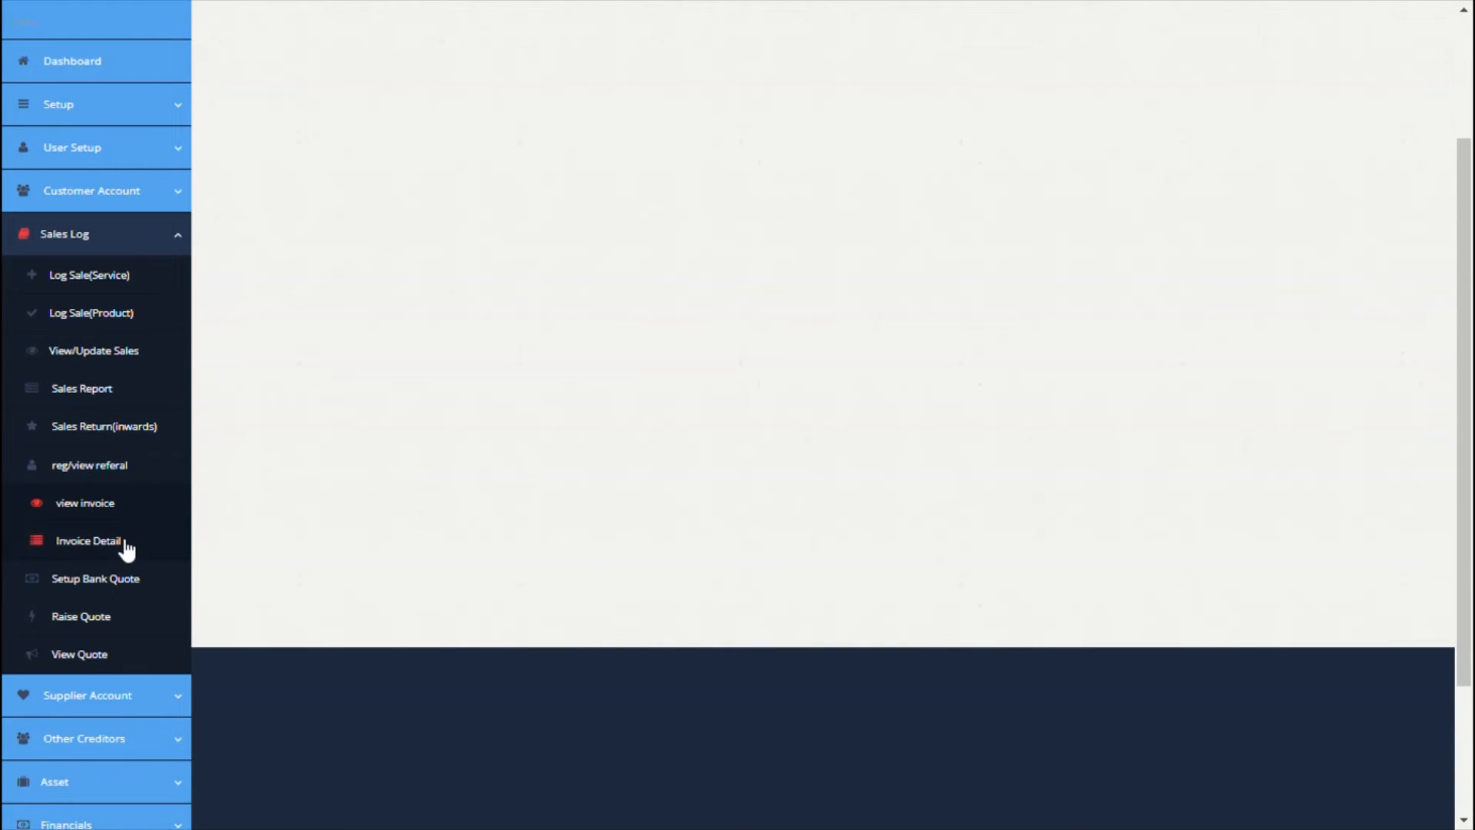
Step: Add the invoice note 'thank you for your patronage'
{"action": "left_click", "coordinate": [123, 542]}
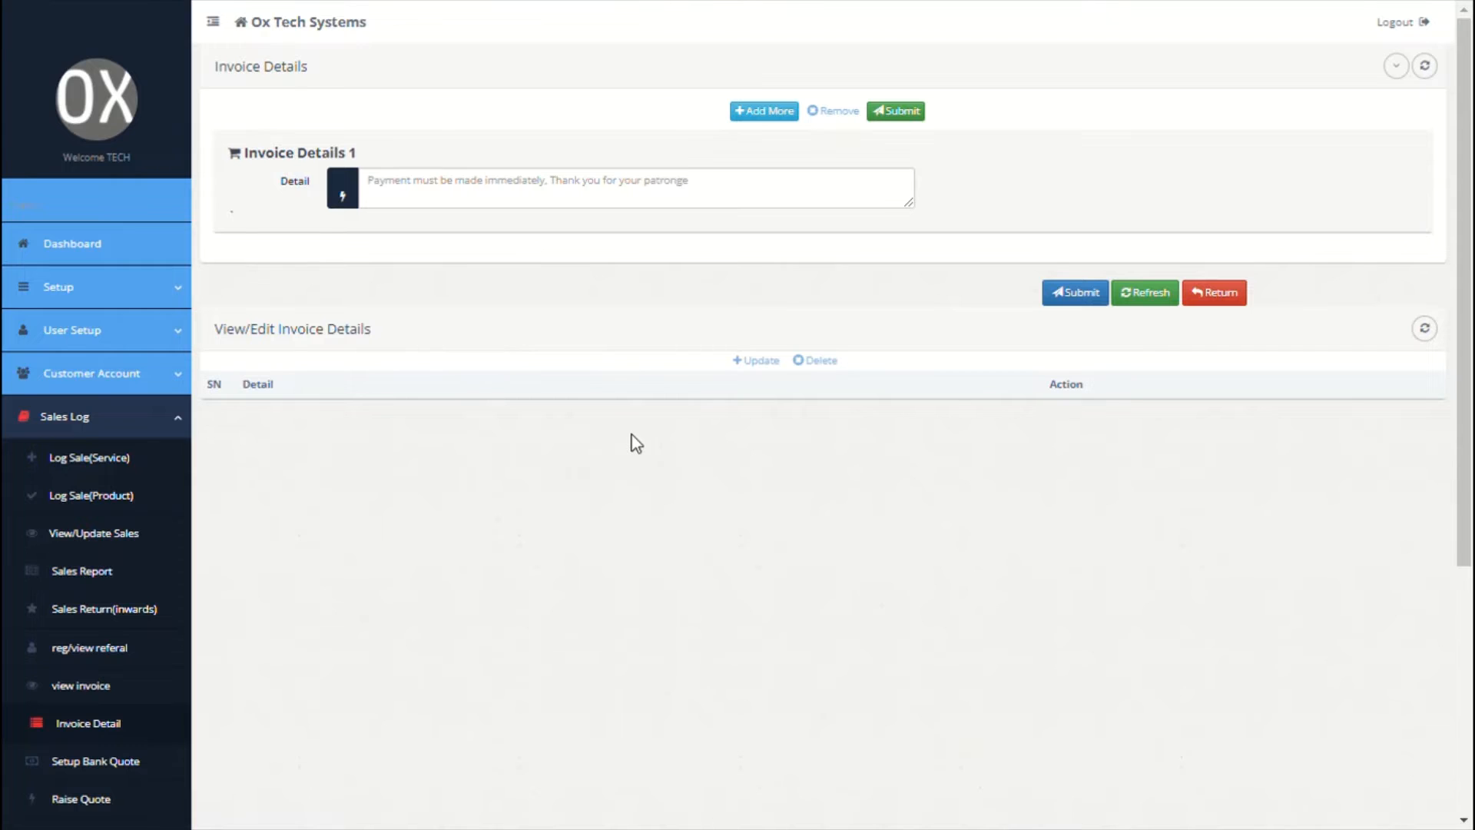
{"action": "scroll", "coordinate": [636, 444], "scroll_direction": "down", "scroll_amount": 2}
{"action": "scroll", "coordinate": [636, 444], "scroll_direction": "up", "scroll_amount": 2}
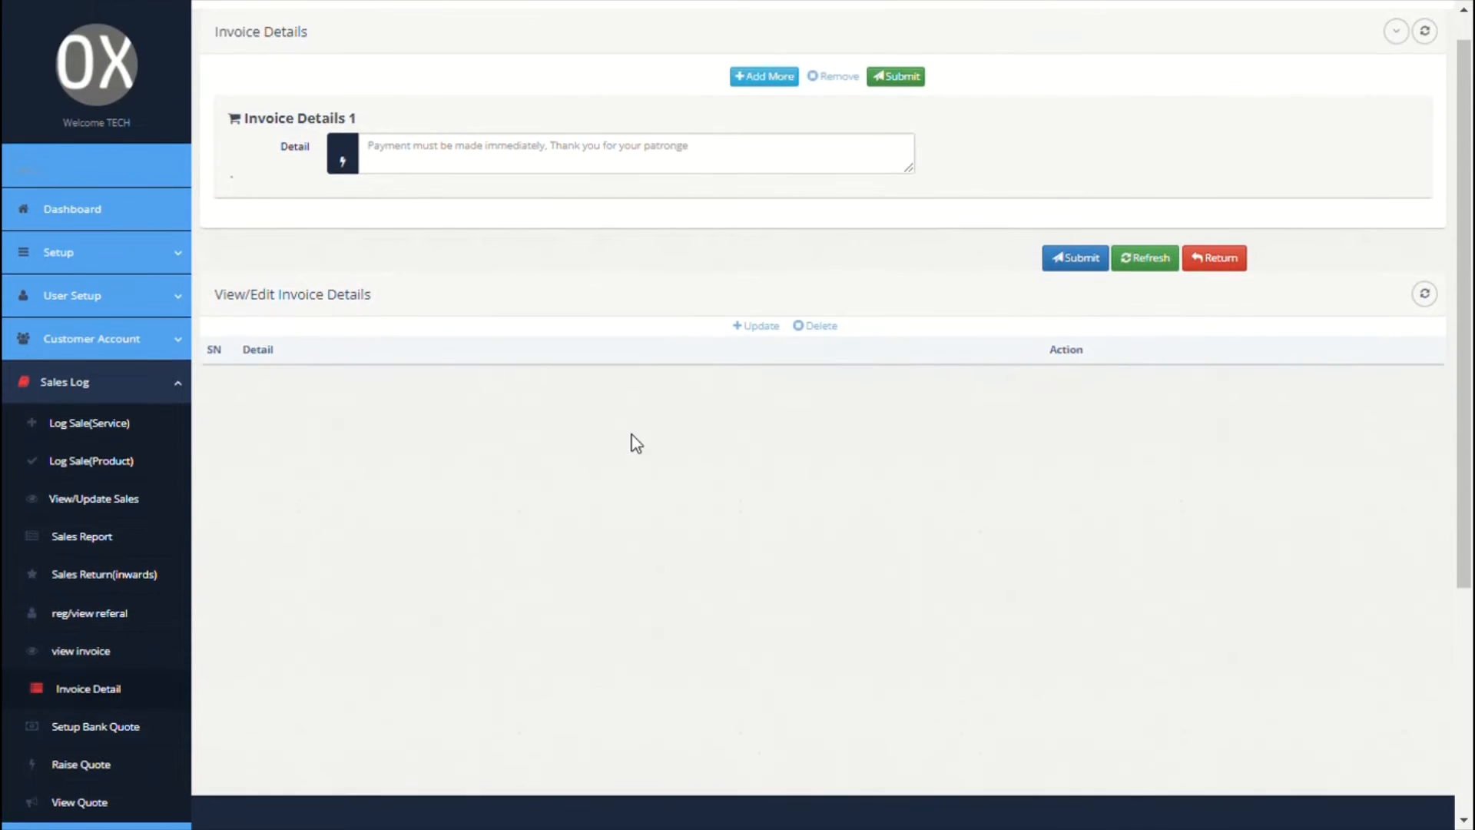
{"action": "left_click", "coordinate": [592, 197]}
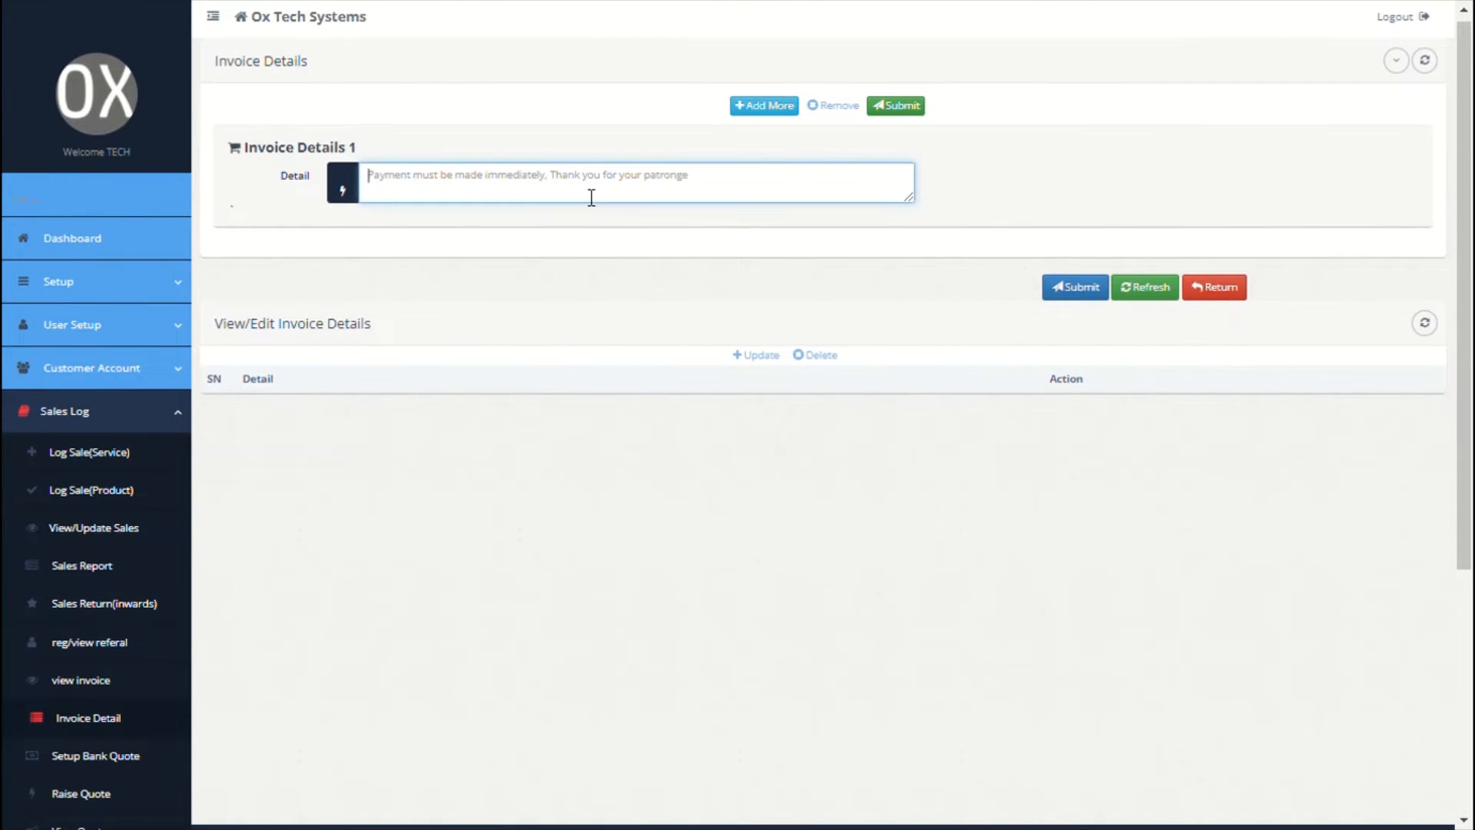
{"action": "type", "text": "t"}
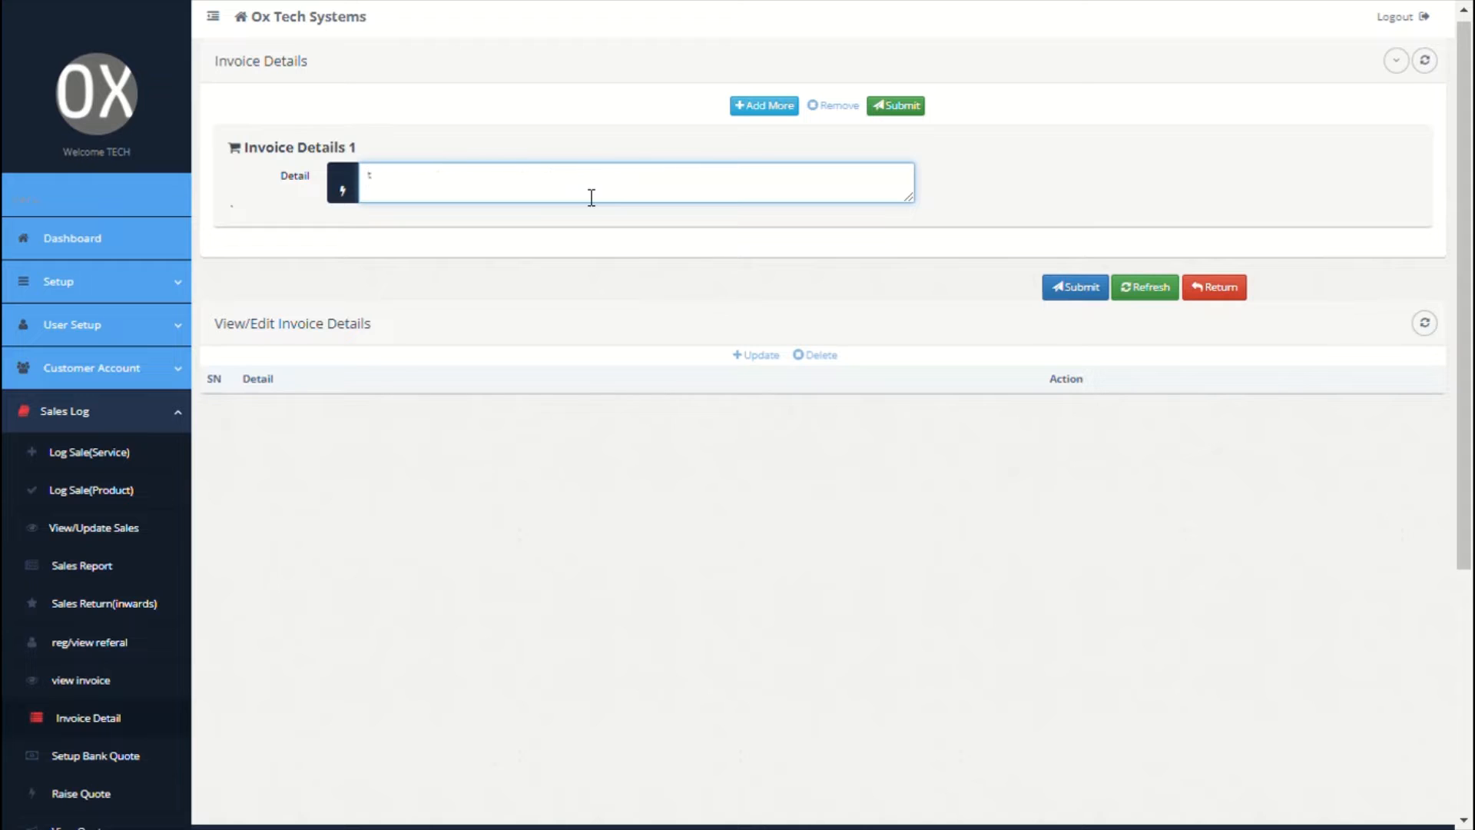
{"action": "type", "text": "hank you for your patronage"}
Step: Add a second note to pay into the Westfargo account, account name ox services ltd, and save
{"action": "left_click", "coordinate": [767, 106]}
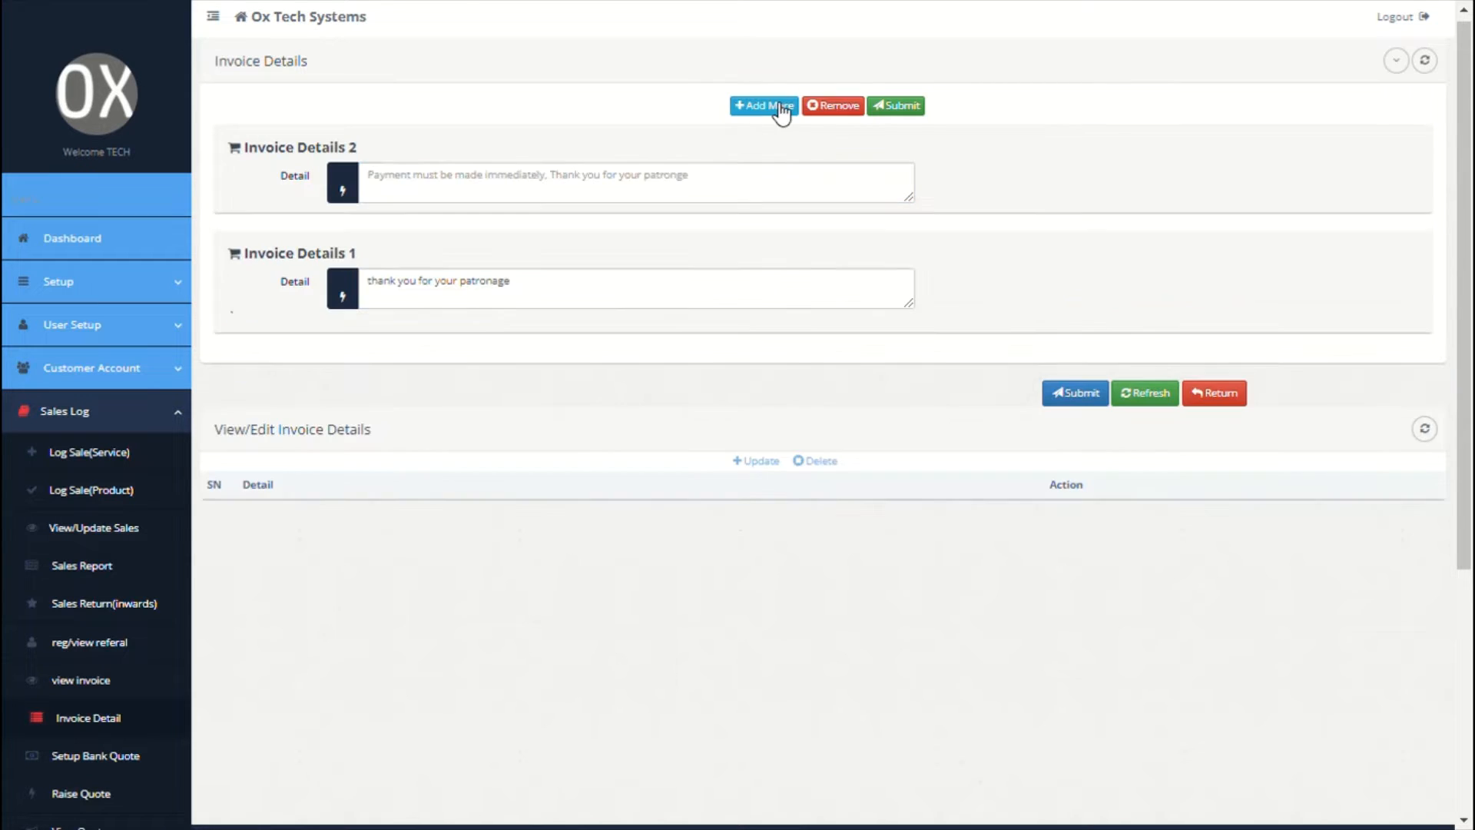
{"action": "left_click", "coordinate": [649, 193]}
{"action": "type", "text": "Pay to "}
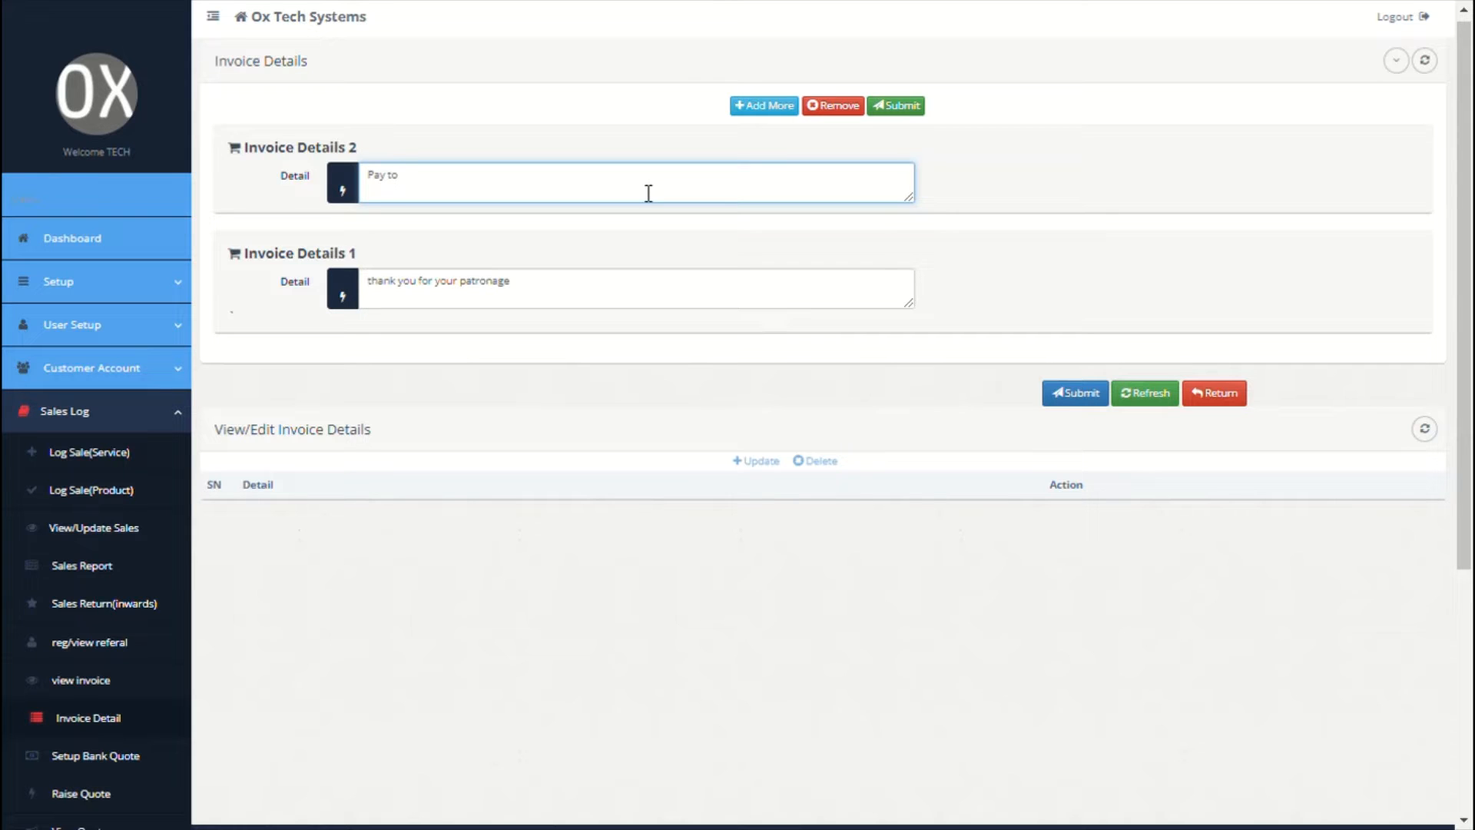
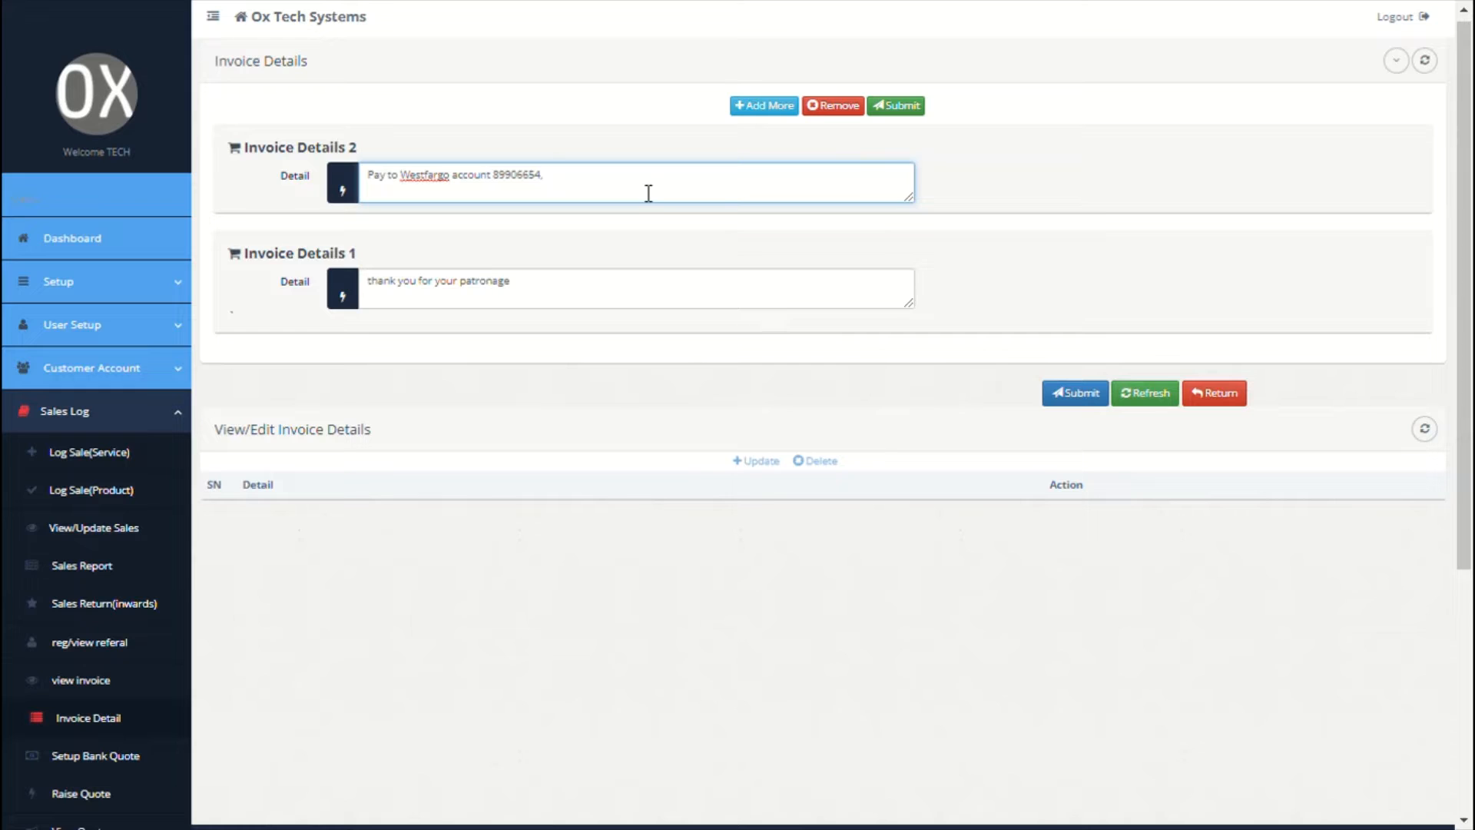
{"action": "type", "text": ", account name: ox services ltd"}
{"action": "left_click", "coordinate": [921, 108]}
{"action": "left_click", "coordinate": [1064, 401]}
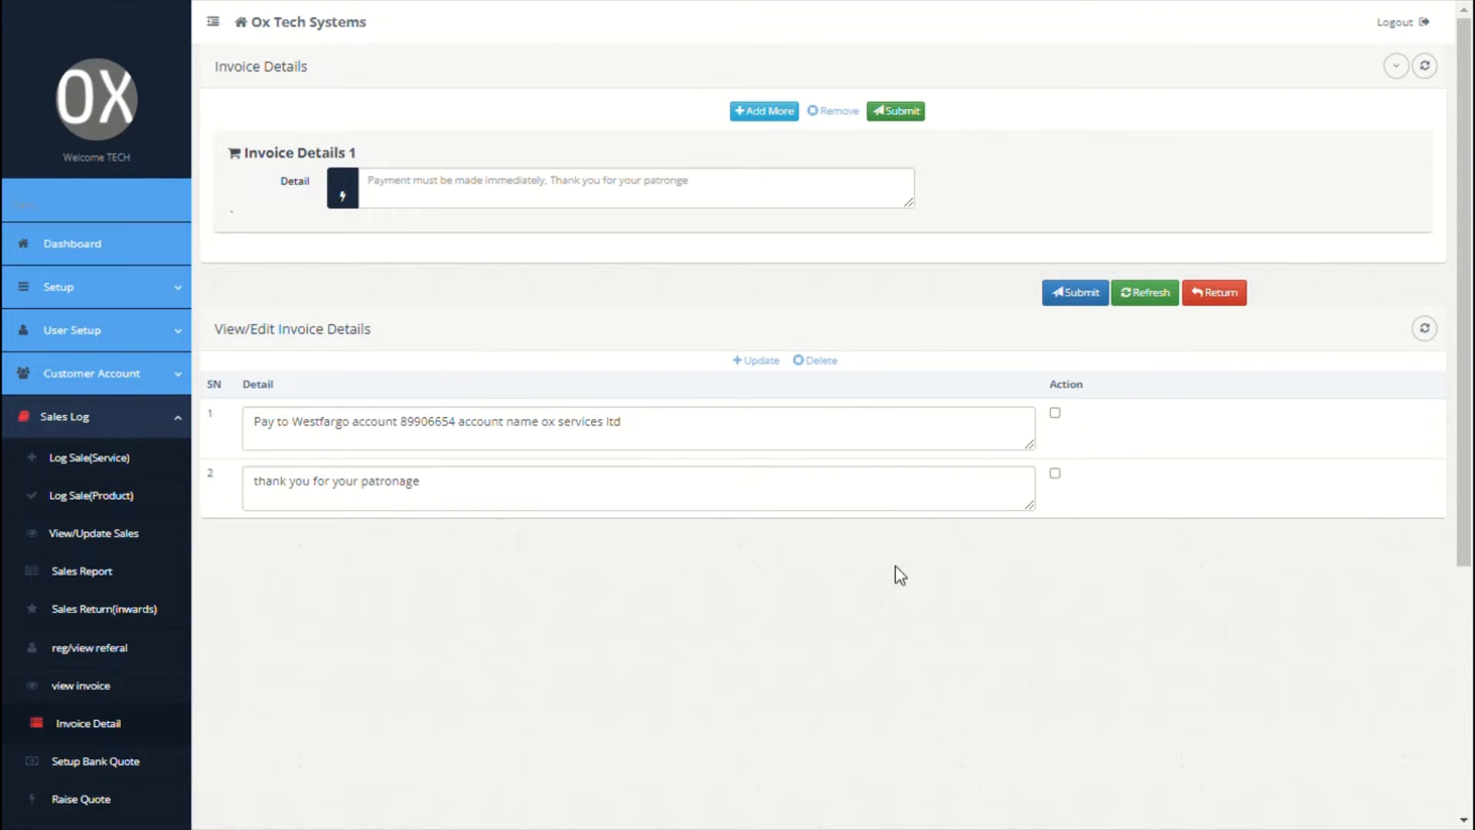
{"action": "scroll", "coordinate": [537, 538], "scroll_direction": "down", "scroll_amount": 4}
{"action": "left_click", "coordinate": [86, 477]}
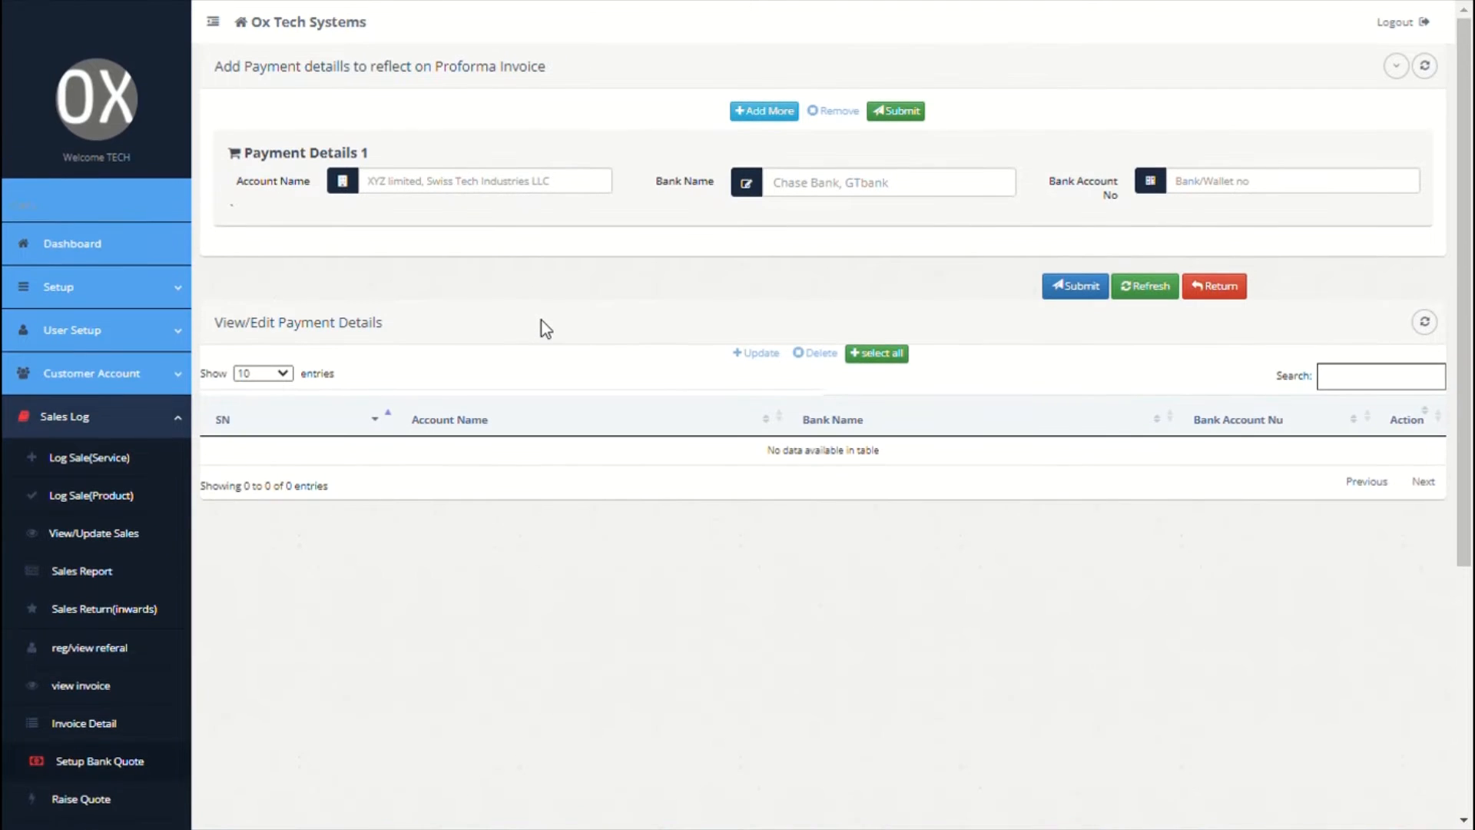
Step: Enter payment details for Ox services ltd at westfargo with its account number
{"action": "left_click", "coordinate": [452, 192]}
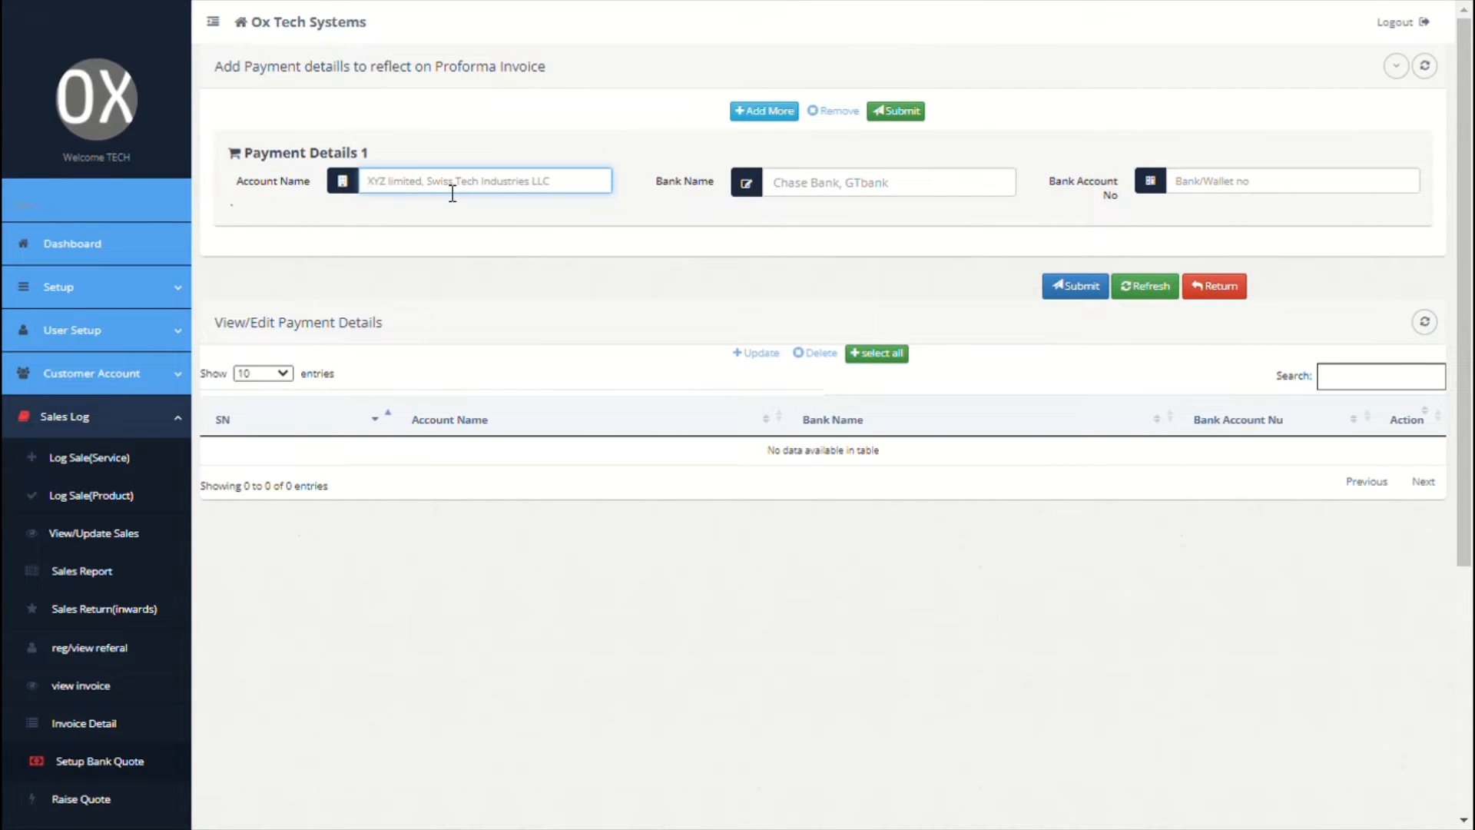
{"action": "type", "text": "Ox services ltd"}
{"action": "left_click", "coordinate": [801, 202]}
{"action": "type", "text": "westfargo"}
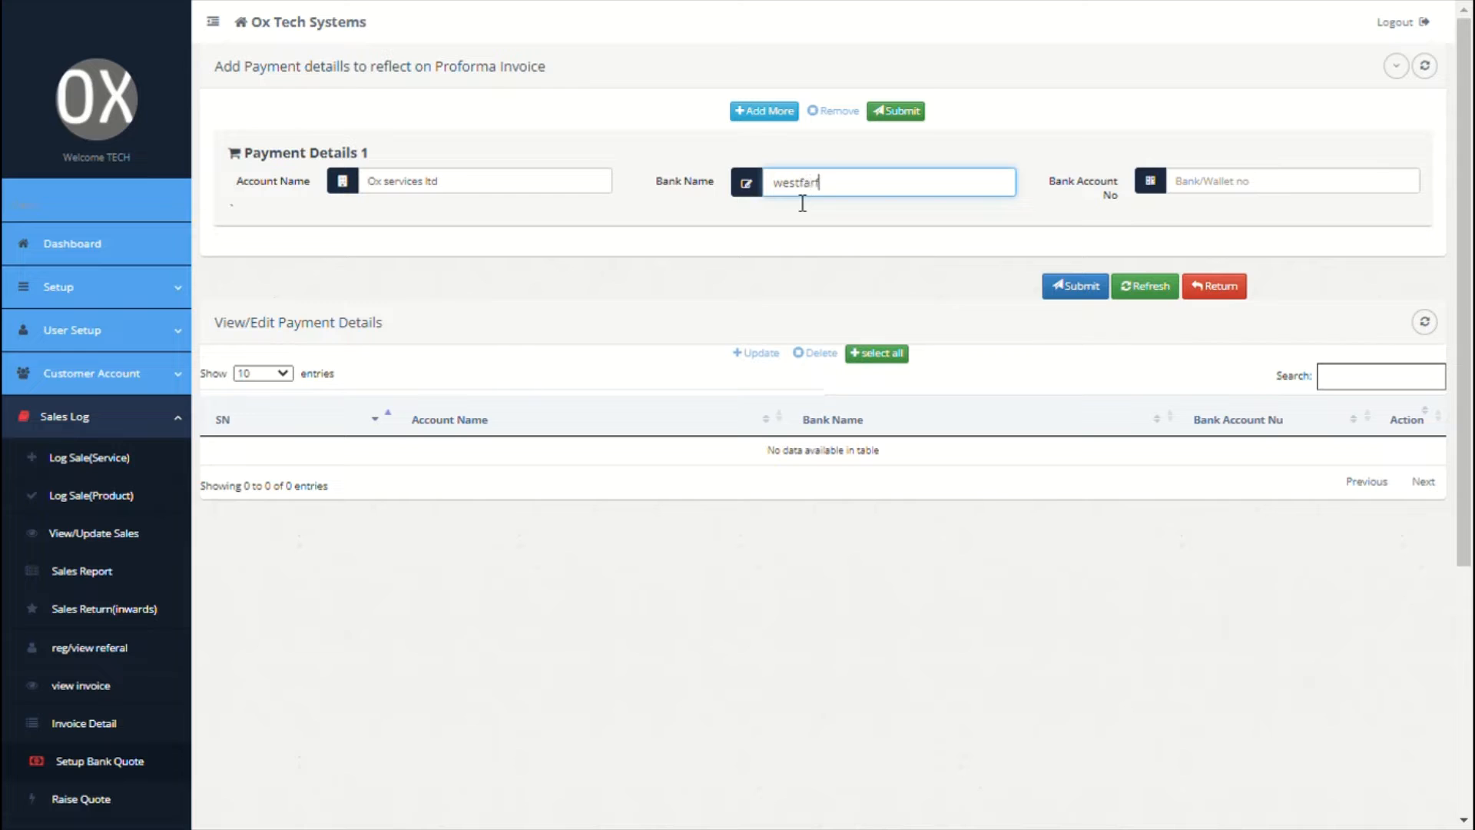
{"action": "left_click", "coordinate": [1215, 201]}
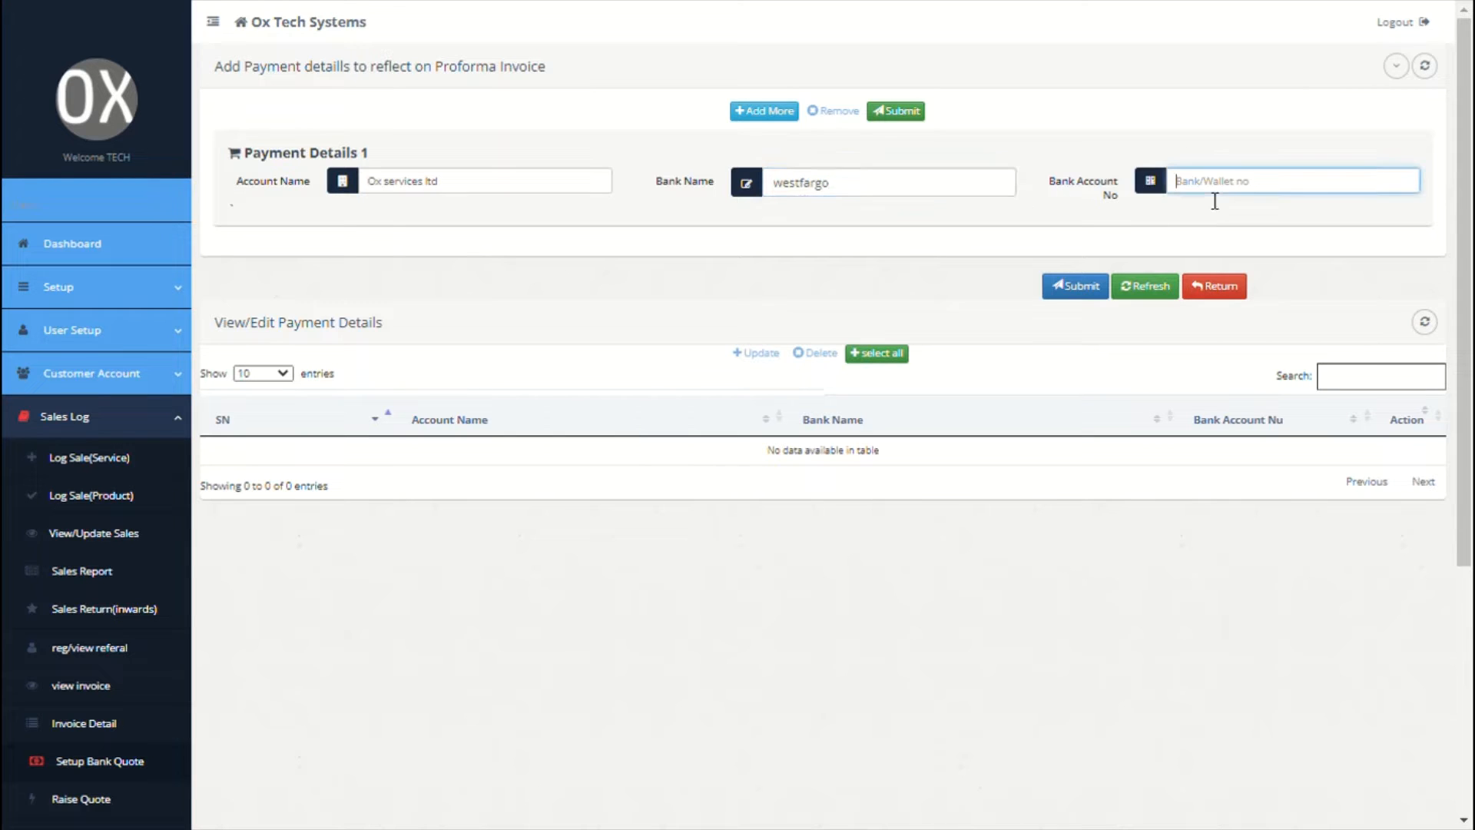
{"action": "left_click", "coordinate": [1038, 240]}
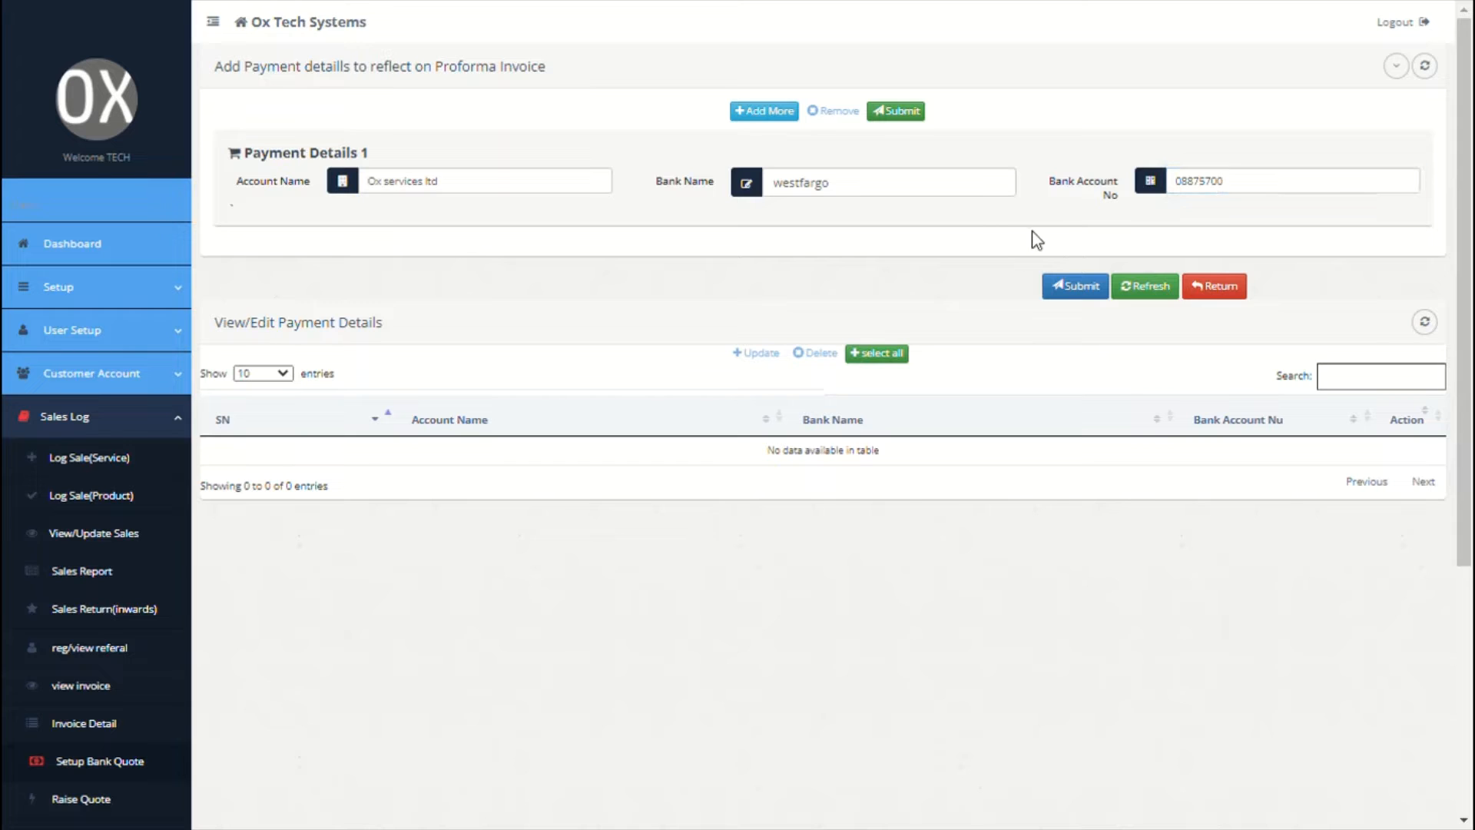
Step: Add a second Ox services ltd entry at chase bank with its account number and save both
{"action": "left_click", "coordinate": [780, 112]}
{"action": "left_click", "coordinate": [432, 285]}
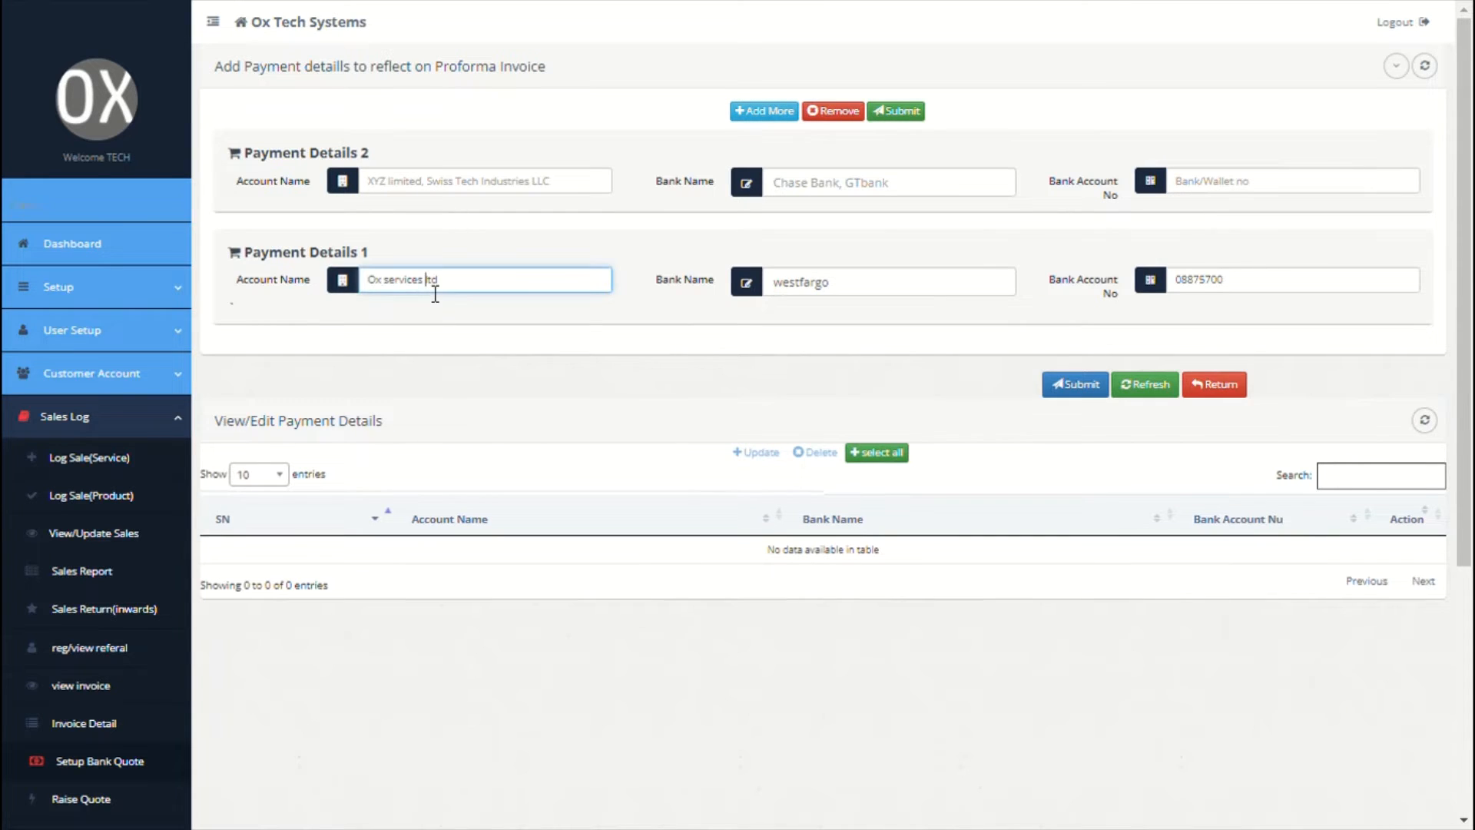
{"action": "triple_click", "coordinate": [434, 294]}
{"action": "key", "text": "ctrl+c"}
{"action": "left_click", "coordinate": [448, 194]}
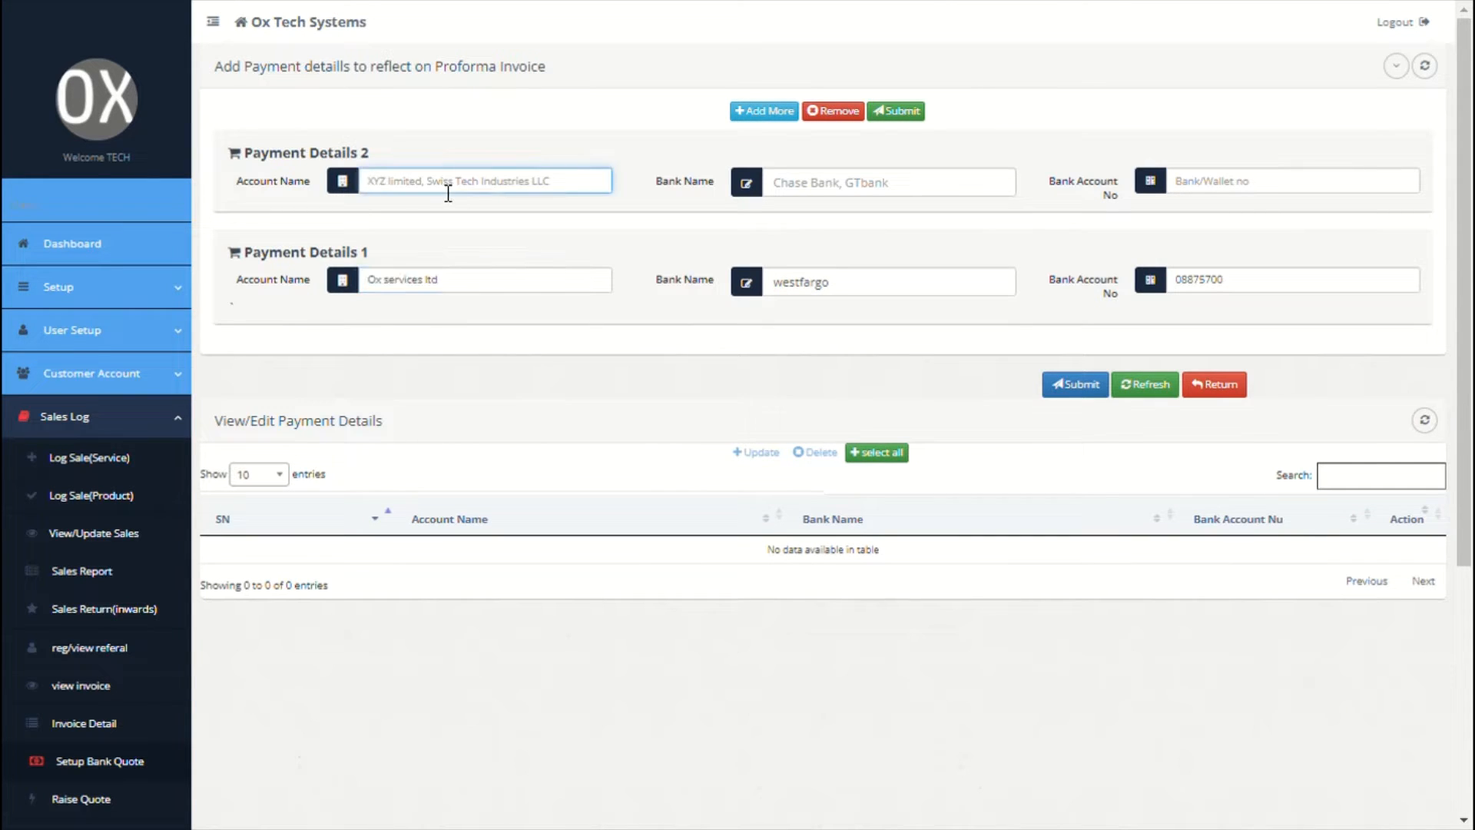
{"action": "key", "text": "ctrl+v"}
{"action": "left_click", "coordinate": [849, 198]}
{"action": "type", "text": "cha"}
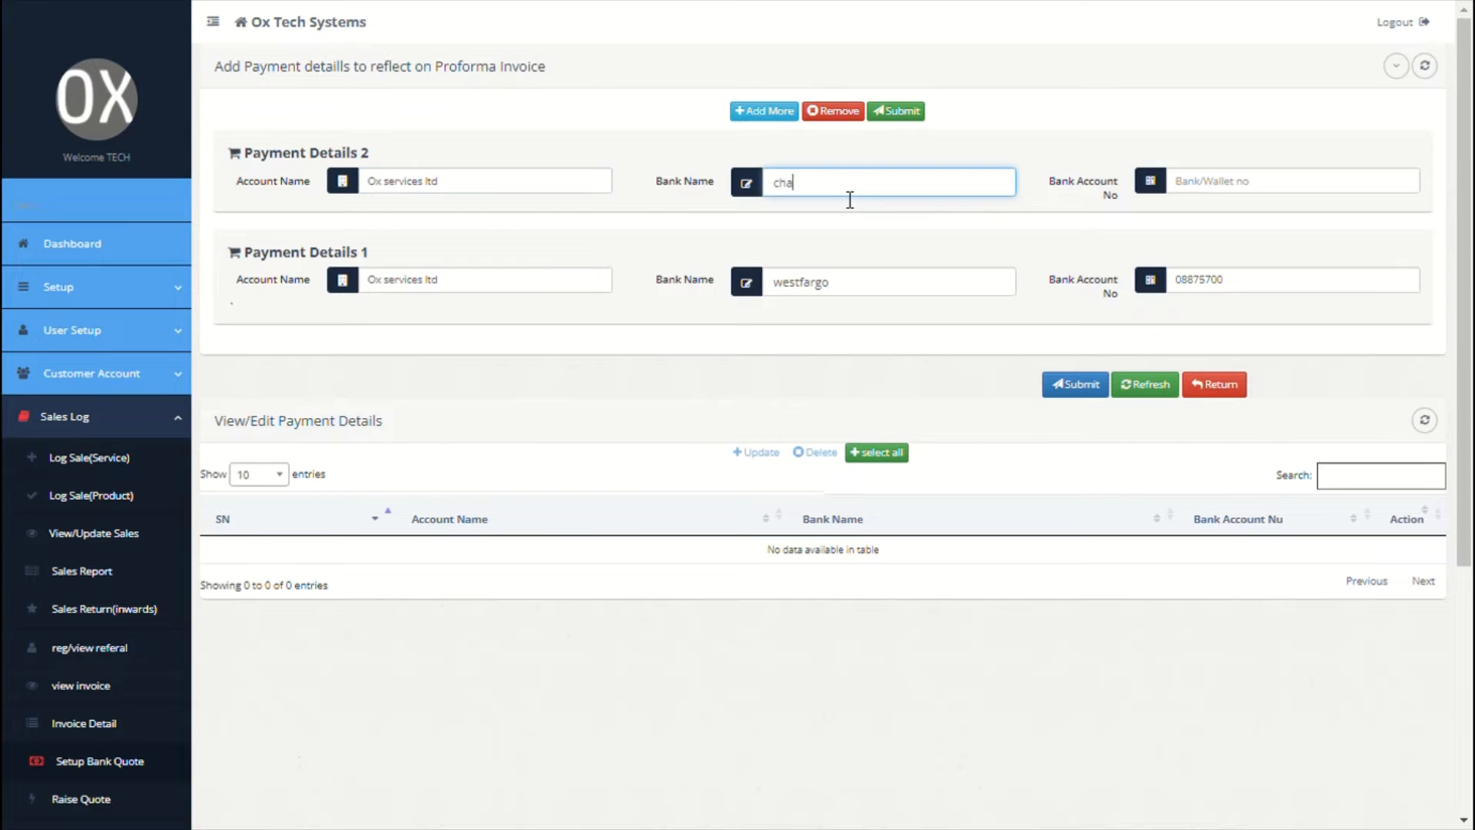
{"action": "type", "text": "se bank"}
{"action": "left_click", "coordinate": [1205, 196]}
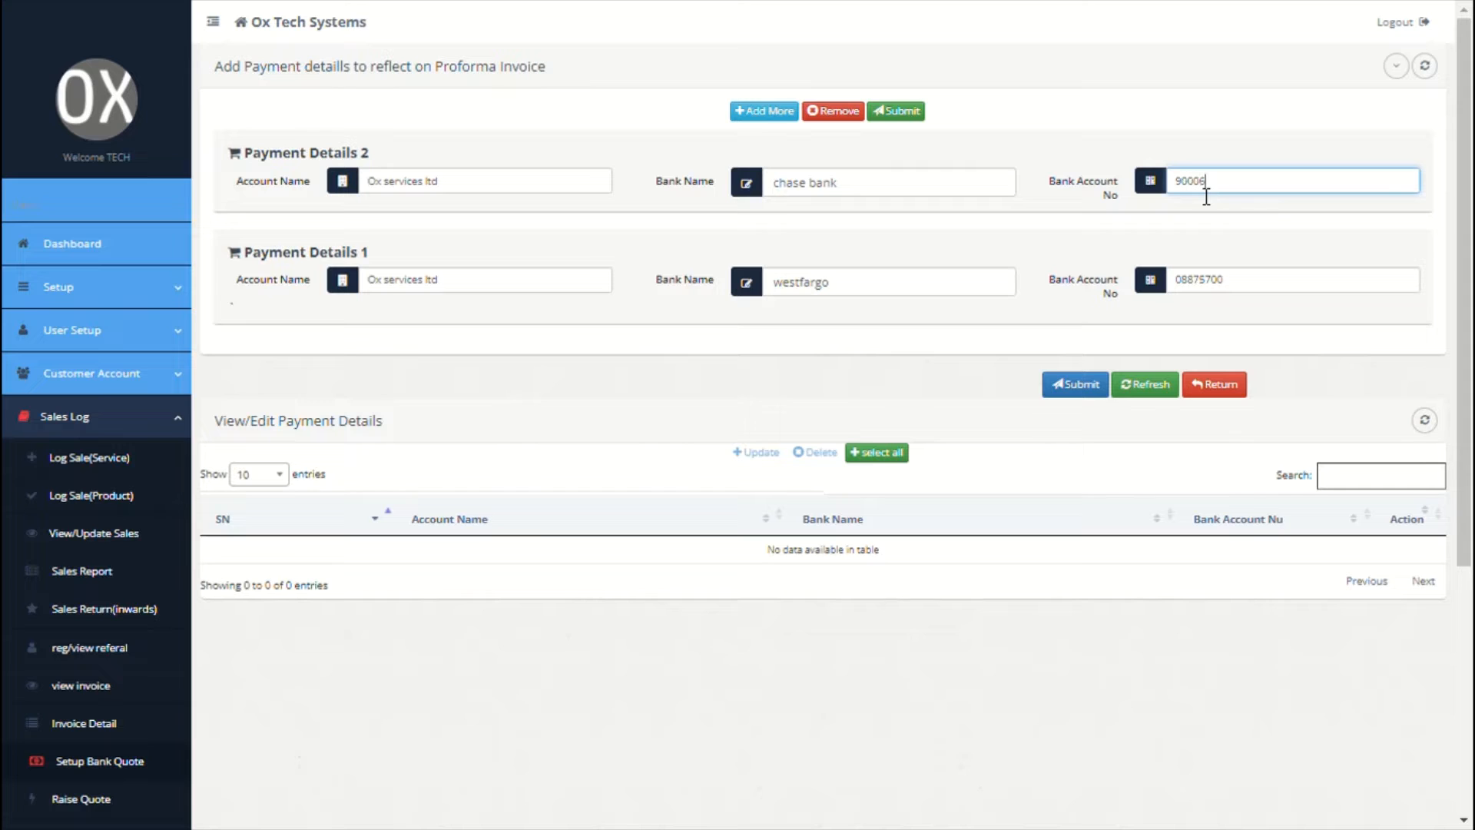
{"action": "left_click", "coordinate": [1080, 390]}
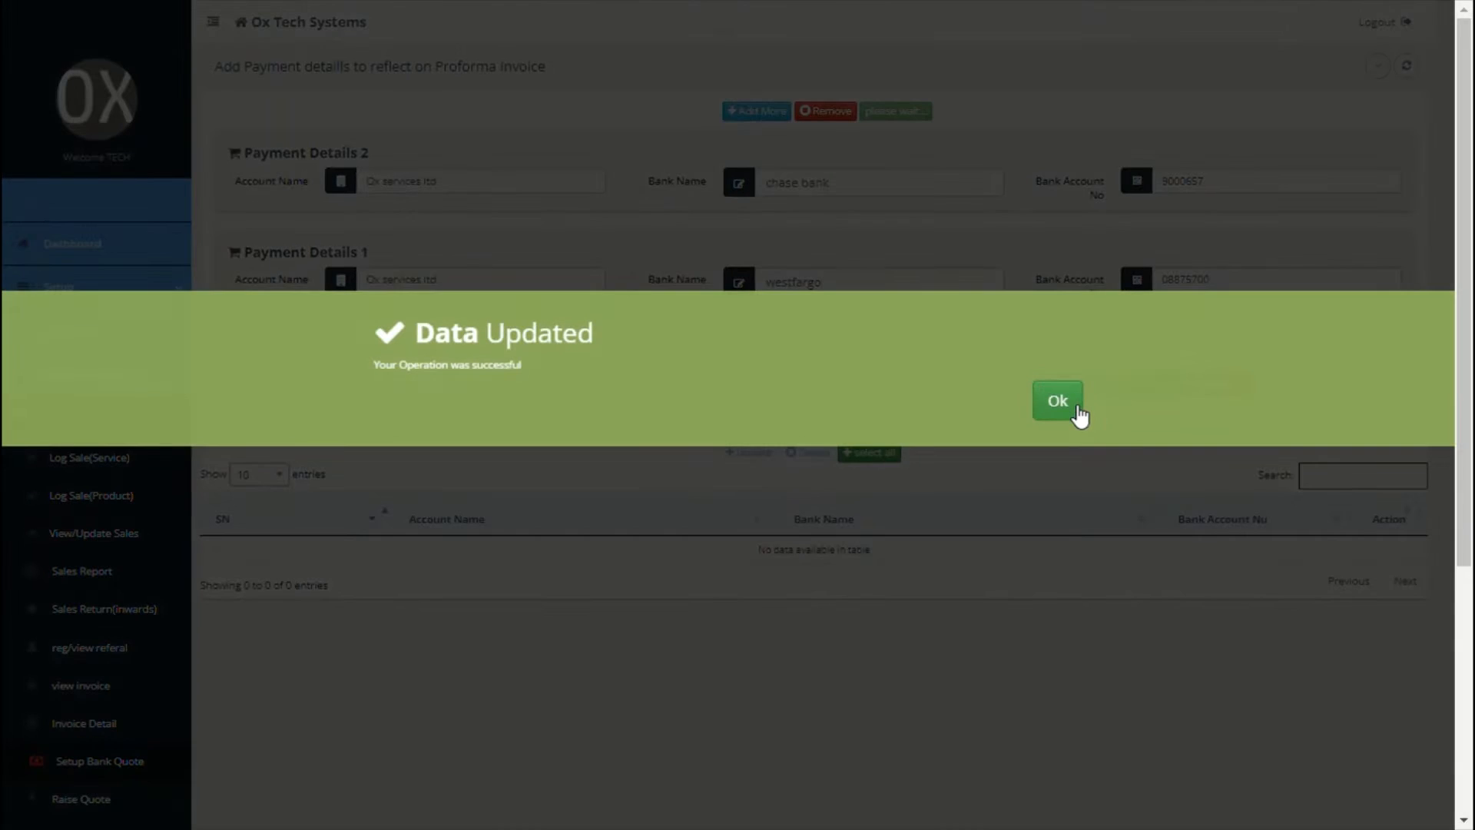
{"action": "left_click", "coordinate": [1058, 400]}
{"action": "scroll", "coordinate": [550, 481], "scroll_direction": "down", "scroll_amount": 3}
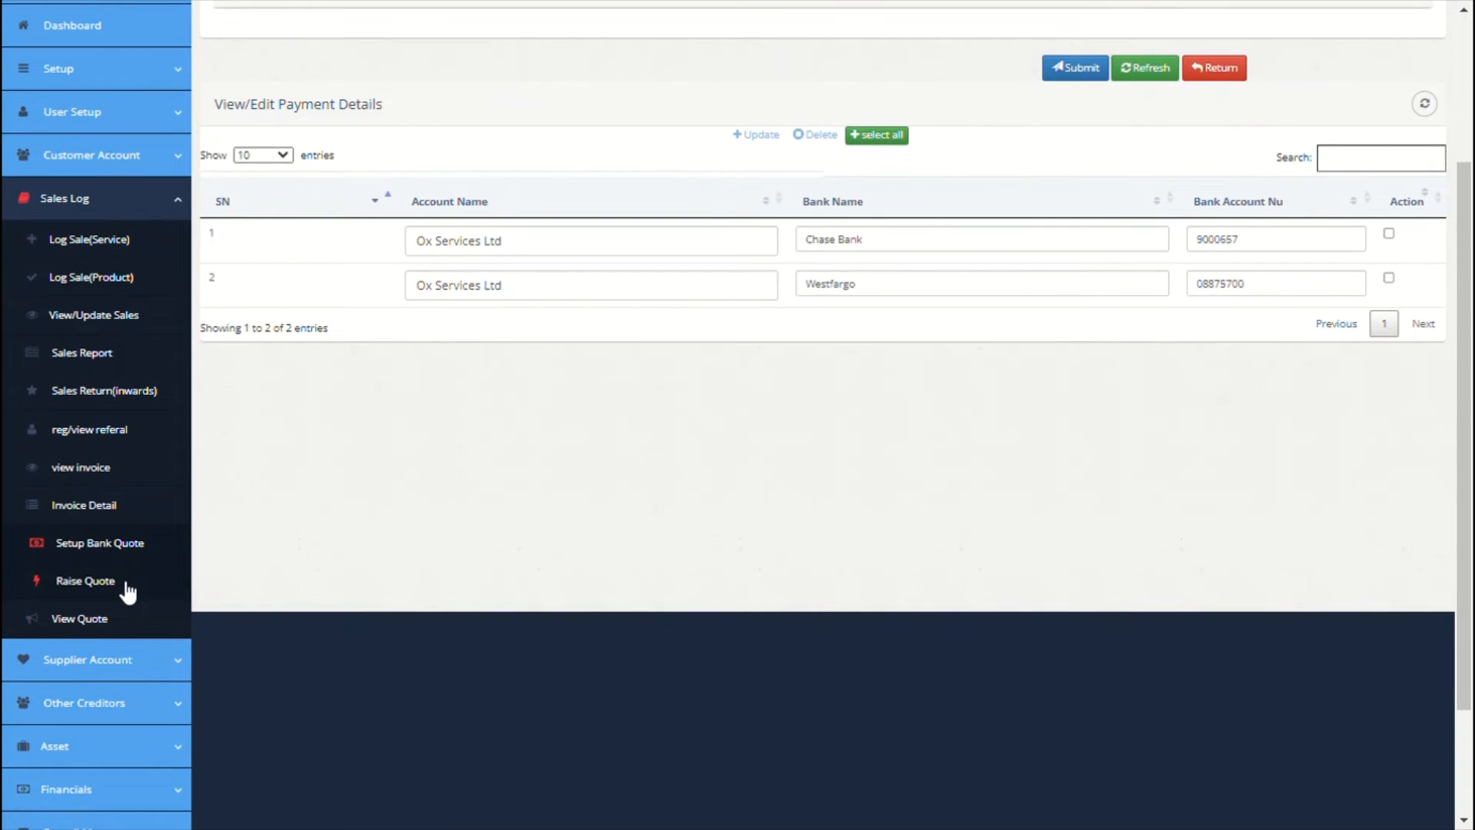
{"action": "left_click", "coordinate": [126, 586]}
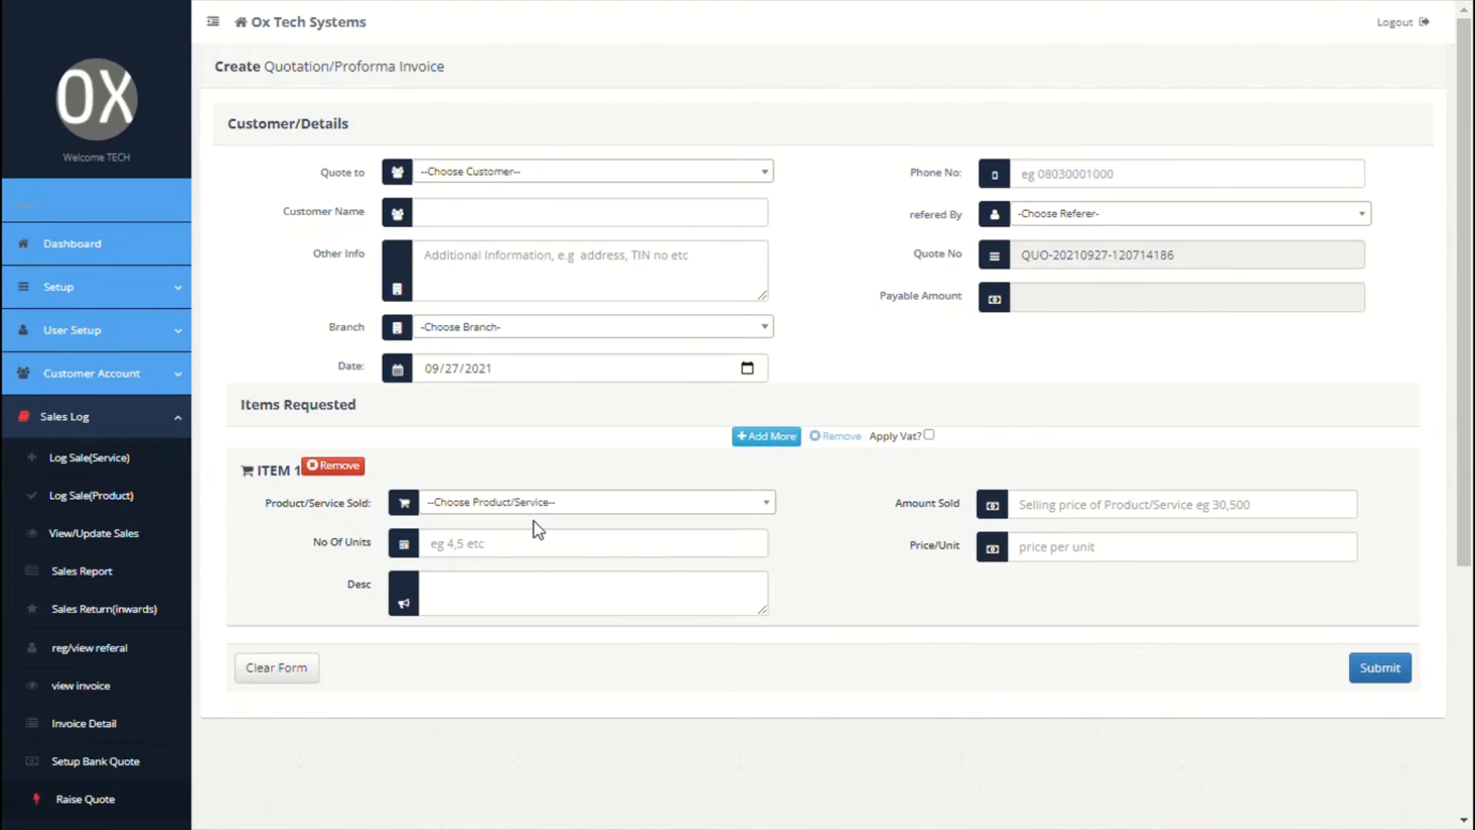
Step: Quote an unregistered customer, entering the customer's name and 'france' as other info
{"action": "left_click", "coordinate": [701, 178]}
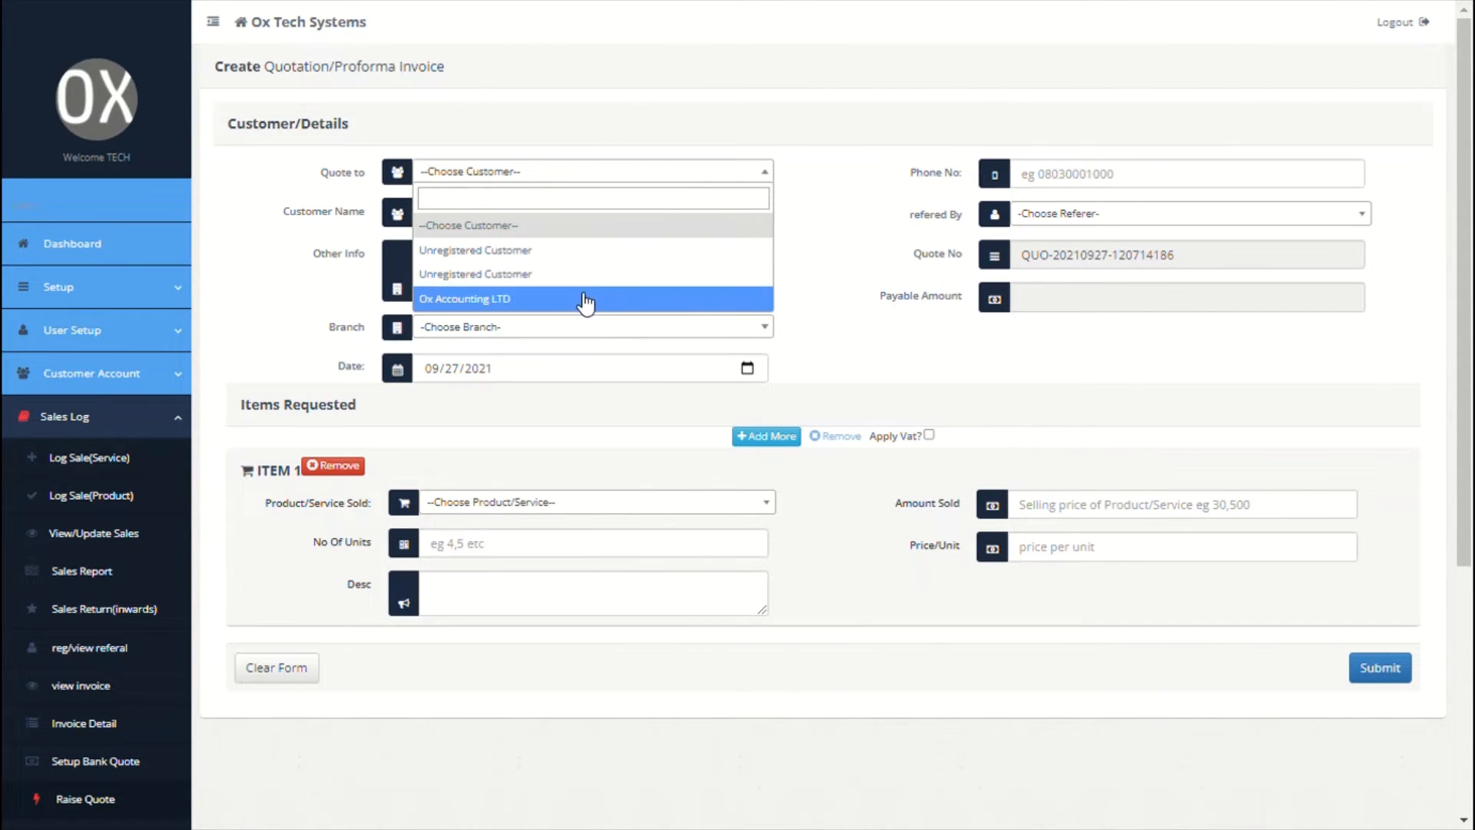
{"action": "left_click", "coordinate": [576, 273]}
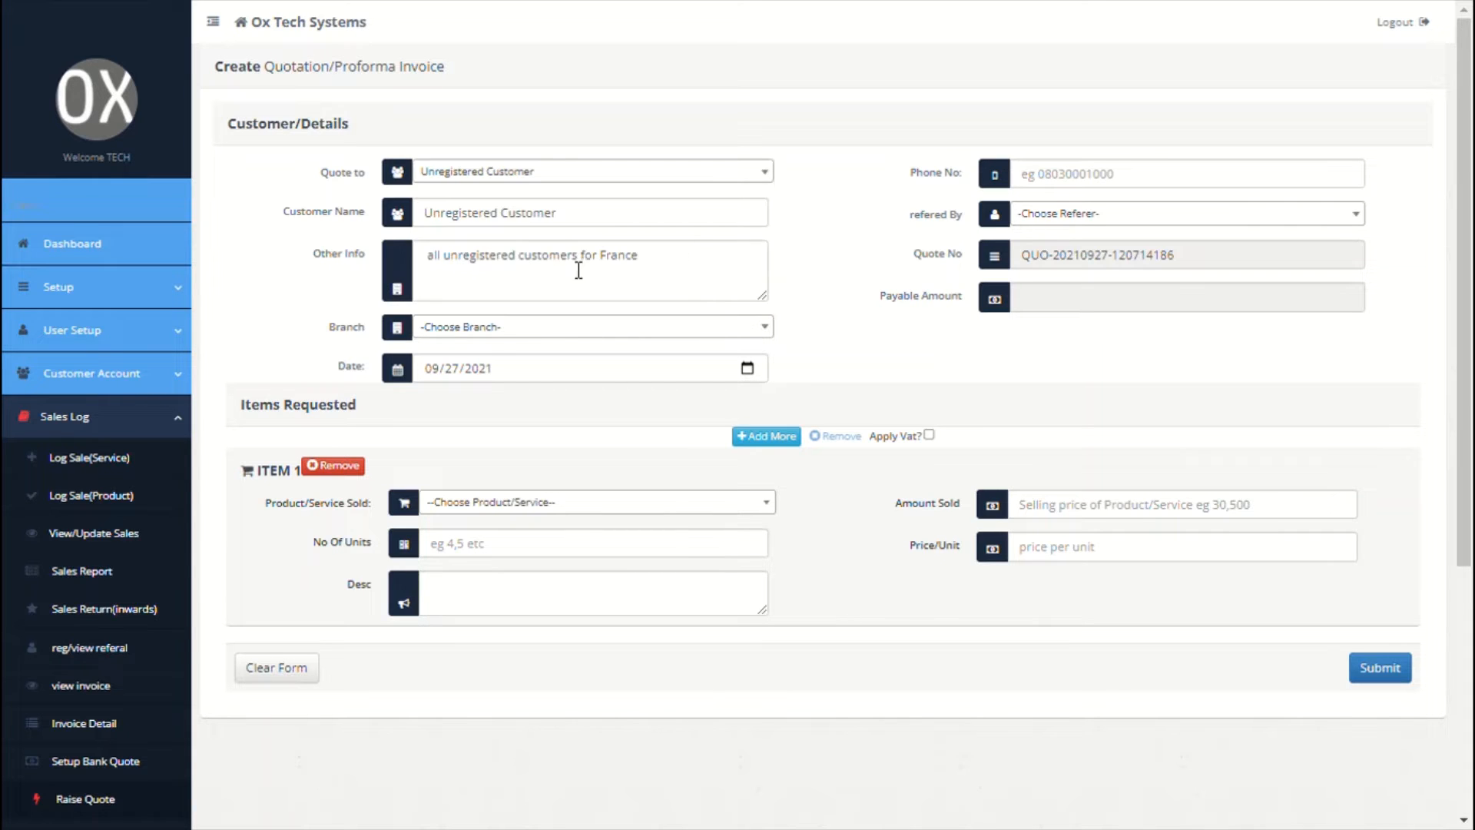
{"action": "left_click", "coordinate": [592, 219]}
{"action": "key", "text": "ctrl+a"}
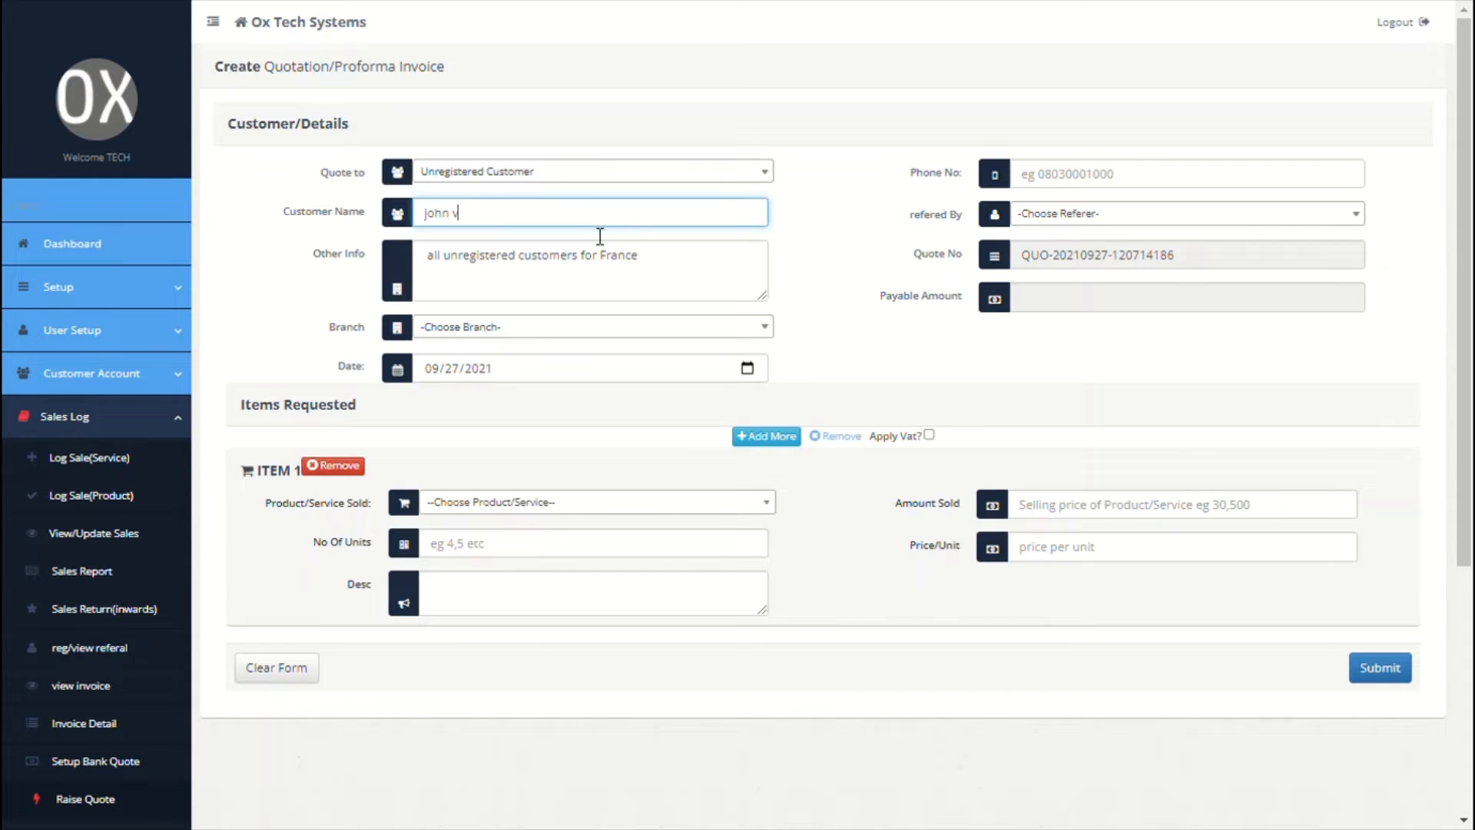
{"action": "left_click", "coordinate": [598, 273]}
{"action": "key", "text": "ctrl+a"}
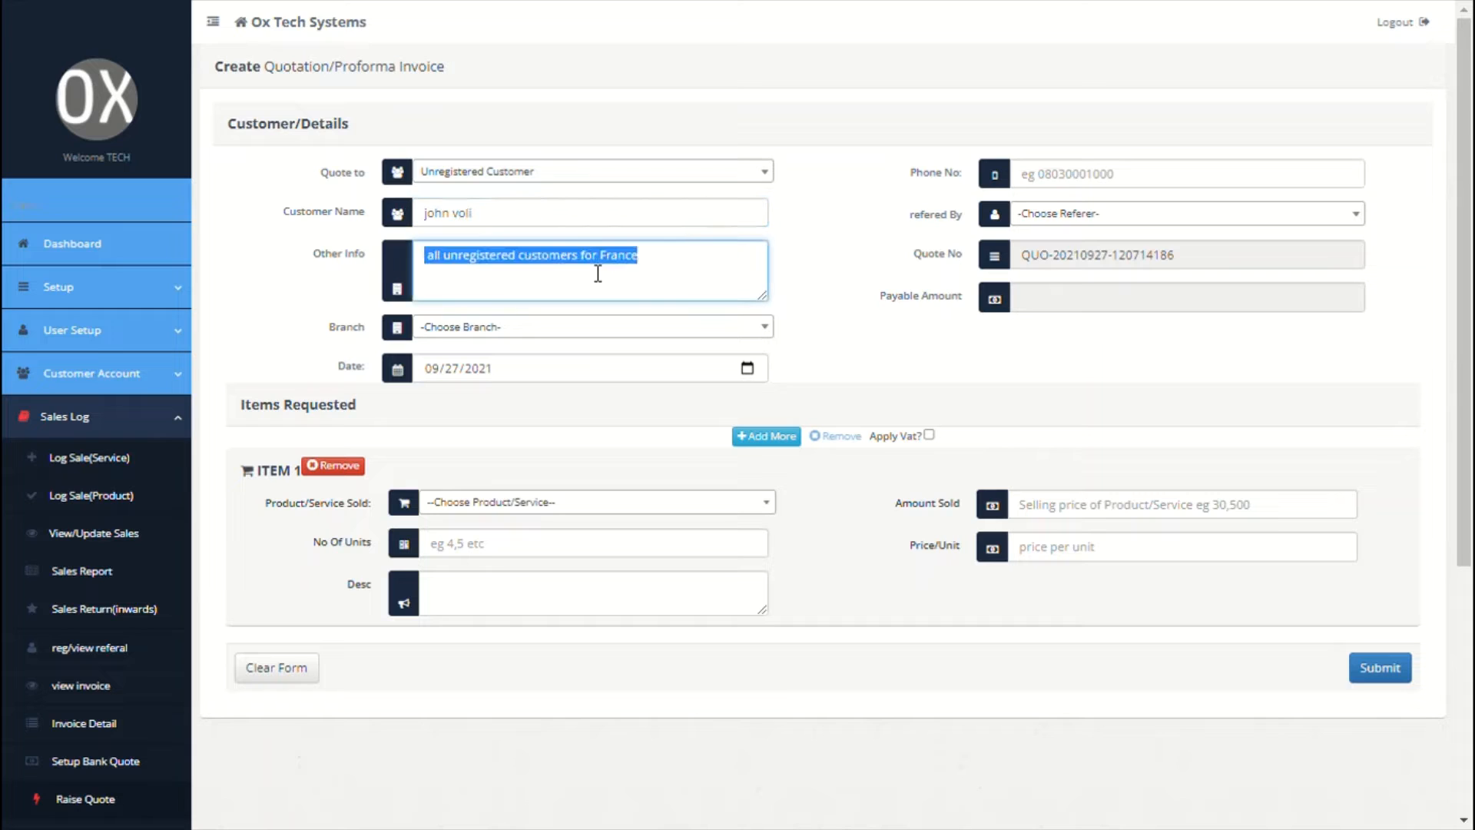
{"action": "type", "text": "france"}
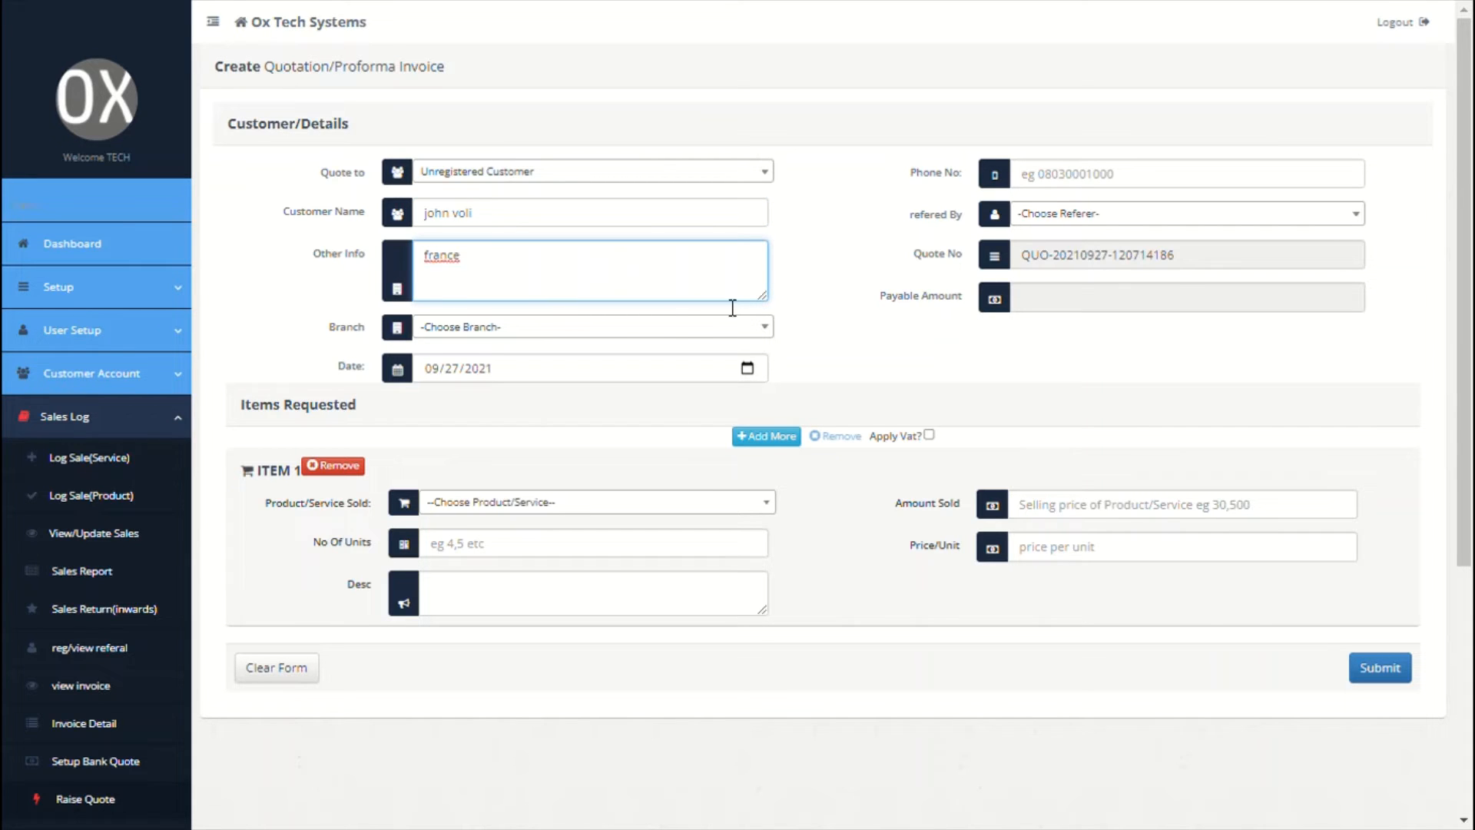
Step: Quote 1 Website Design at 560500 from Newyork HQ, described 'web3.0 website design'
{"action": "left_click", "coordinate": [676, 327]}
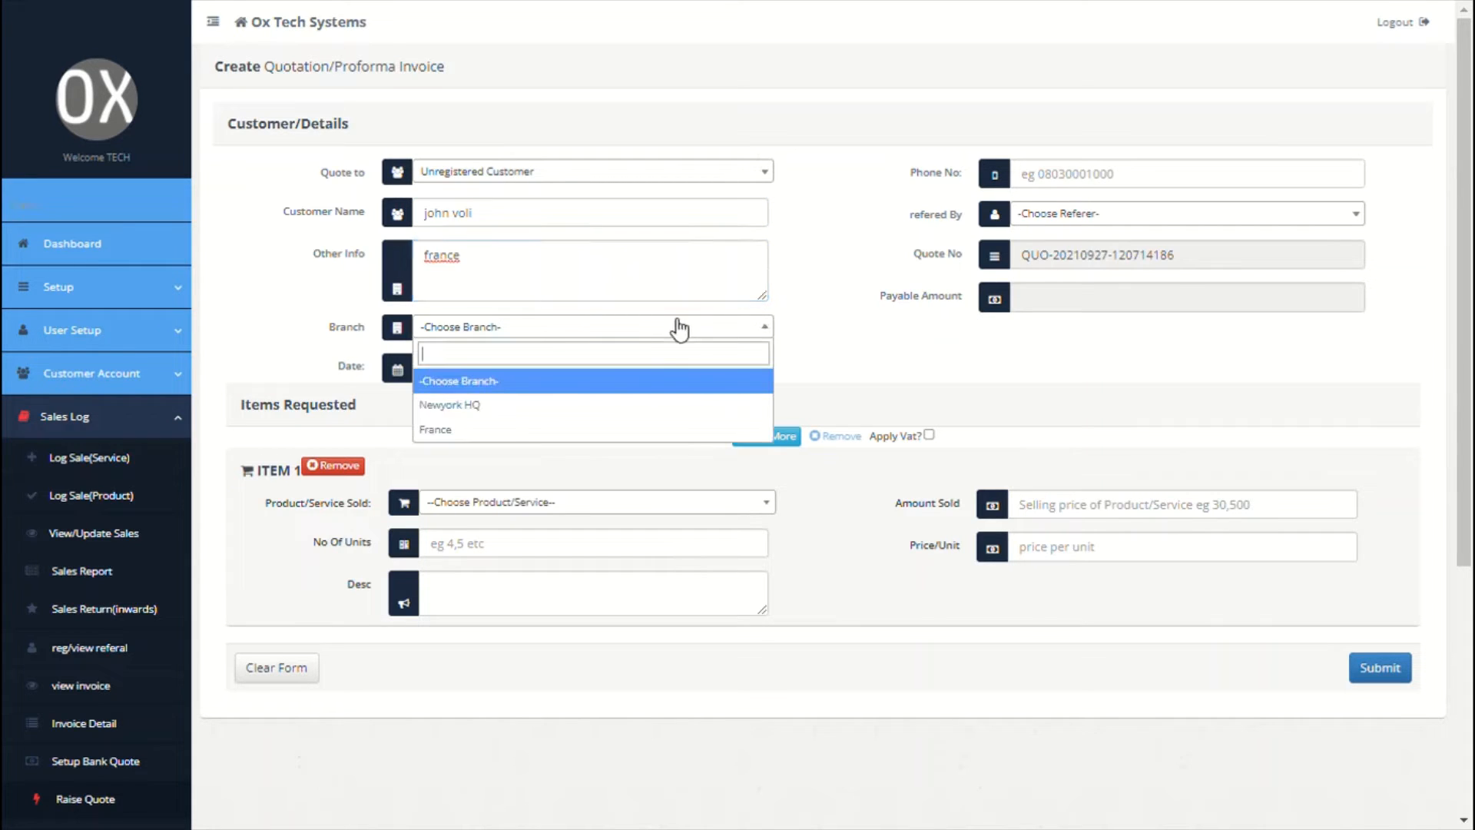
{"action": "left_click", "coordinate": [500, 403]}
{"action": "left_click", "coordinate": [520, 504]}
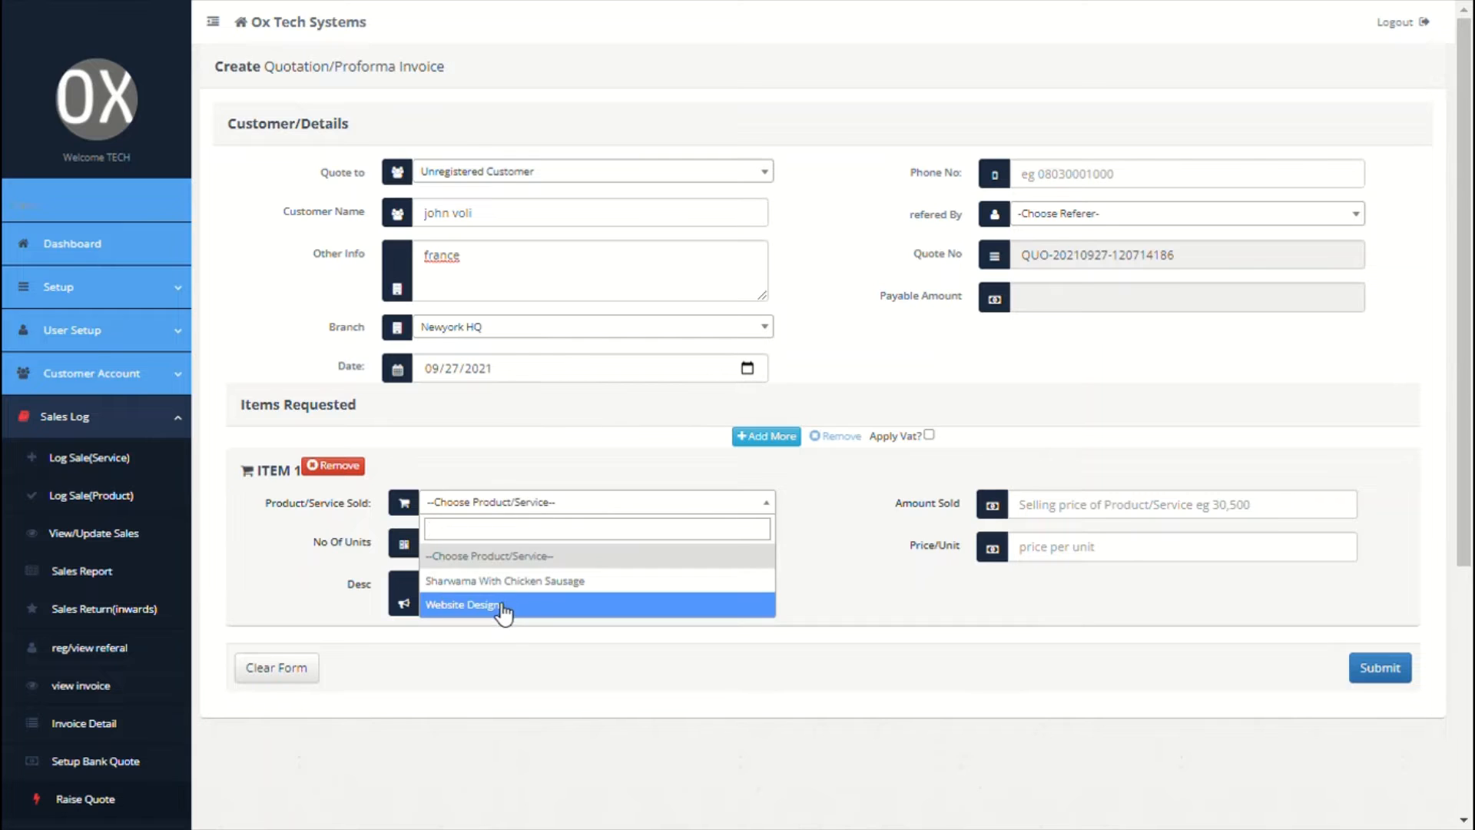
{"action": "left_click", "coordinate": [503, 606]}
{"action": "left_click", "coordinate": [550, 546]}
{"action": "type", "text": "1"}
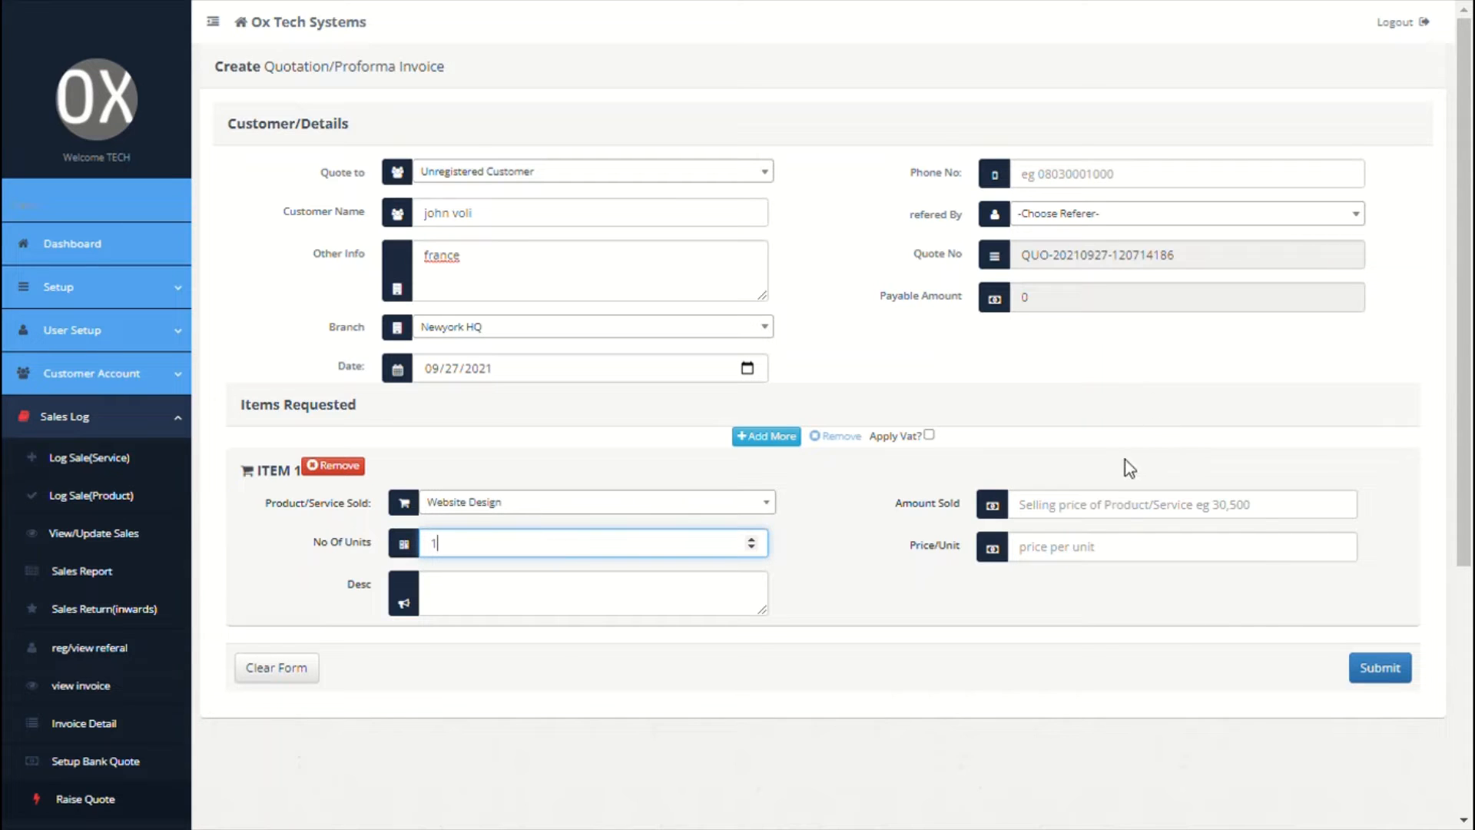
{"action": "left_click", "coordinate": [1107, 505]}
{"action": "type", "text": "560"}
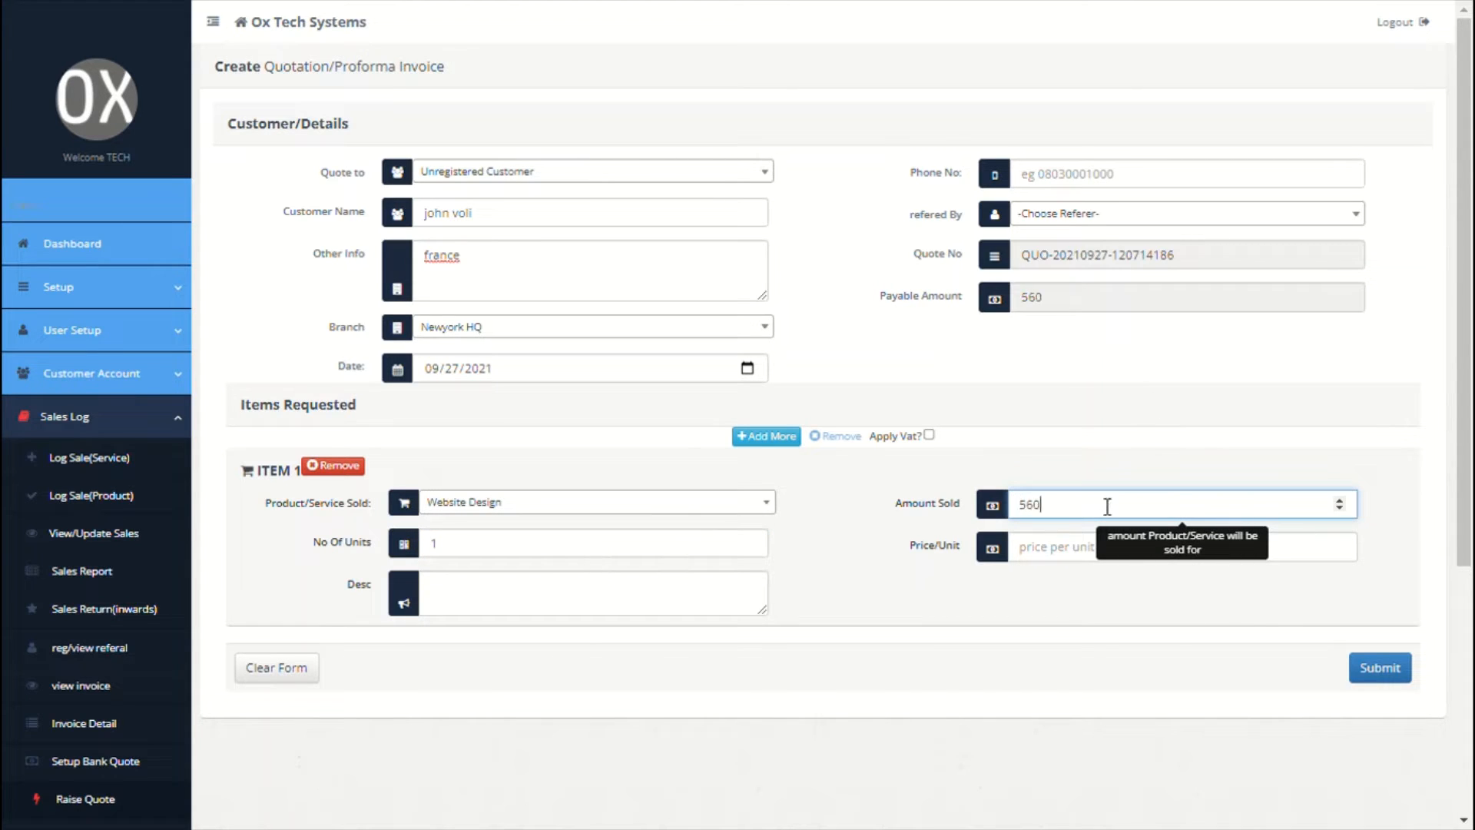
{"action": "type", "text": "500"}
{"action": "left_click", "coordinate": [710, 612]}
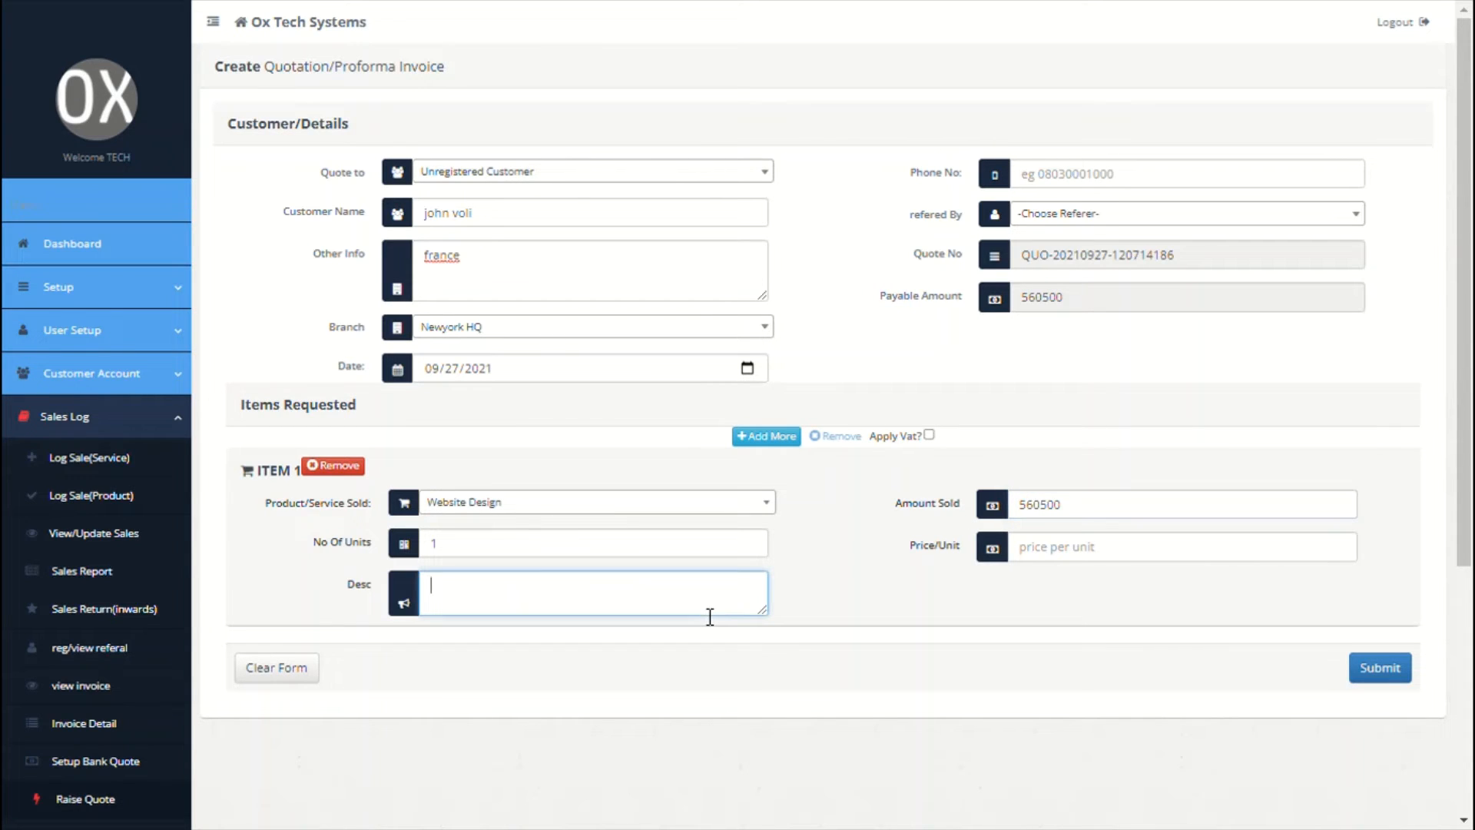
{"action": "type", "text": "web3.0 website design"}
Step: Apply VAT and submit, generating the 728,650.00 quotation, then return to the form
{"action": "left_click", "coordinate": [929, 435]}
{"action": "left_click", "coordinate": [1380, 668]}
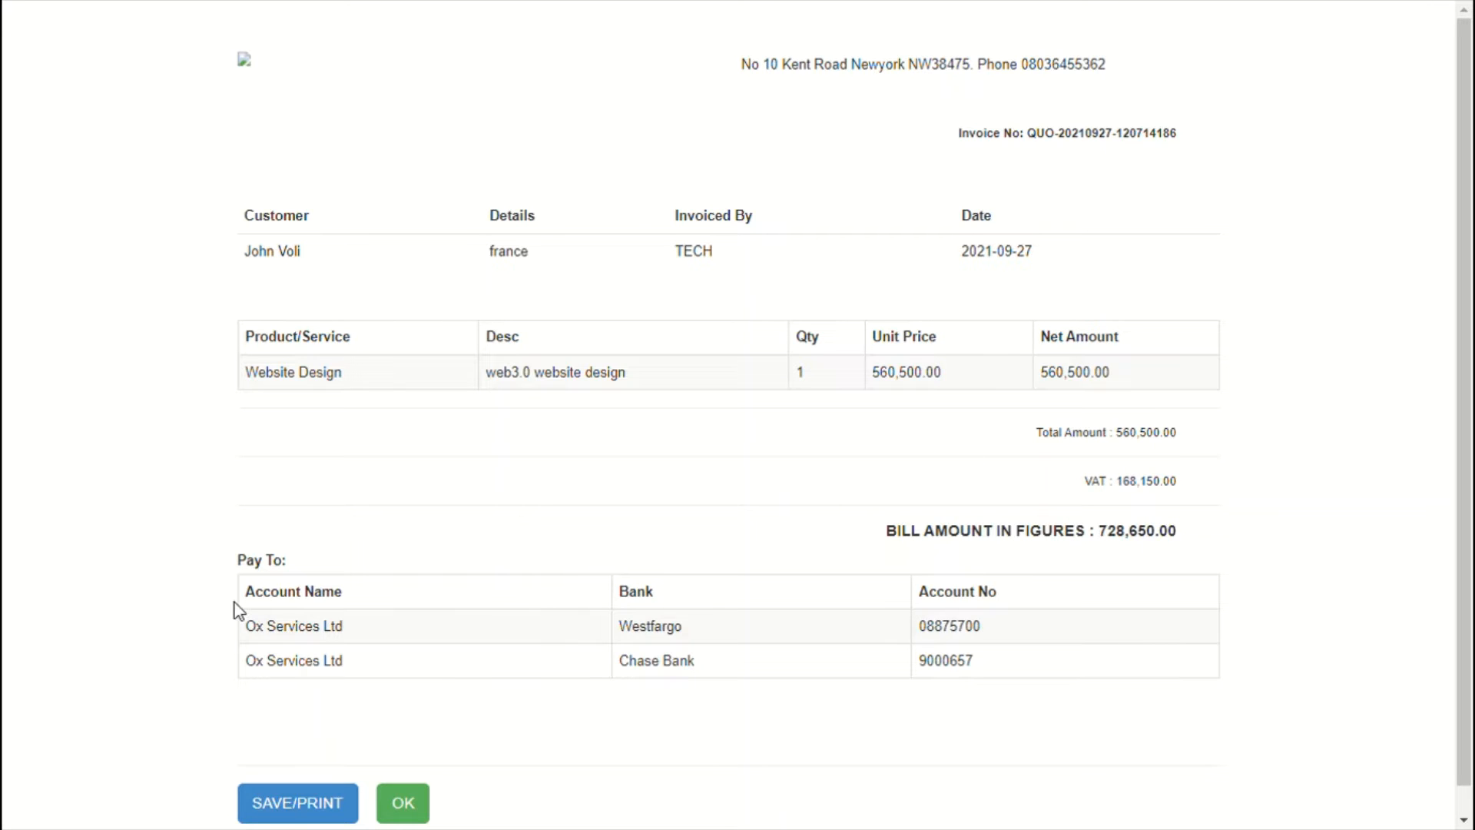
{"action": "left_click_drag", "start_coordinate": [233, 603], "coordinate": [1132, 670]}
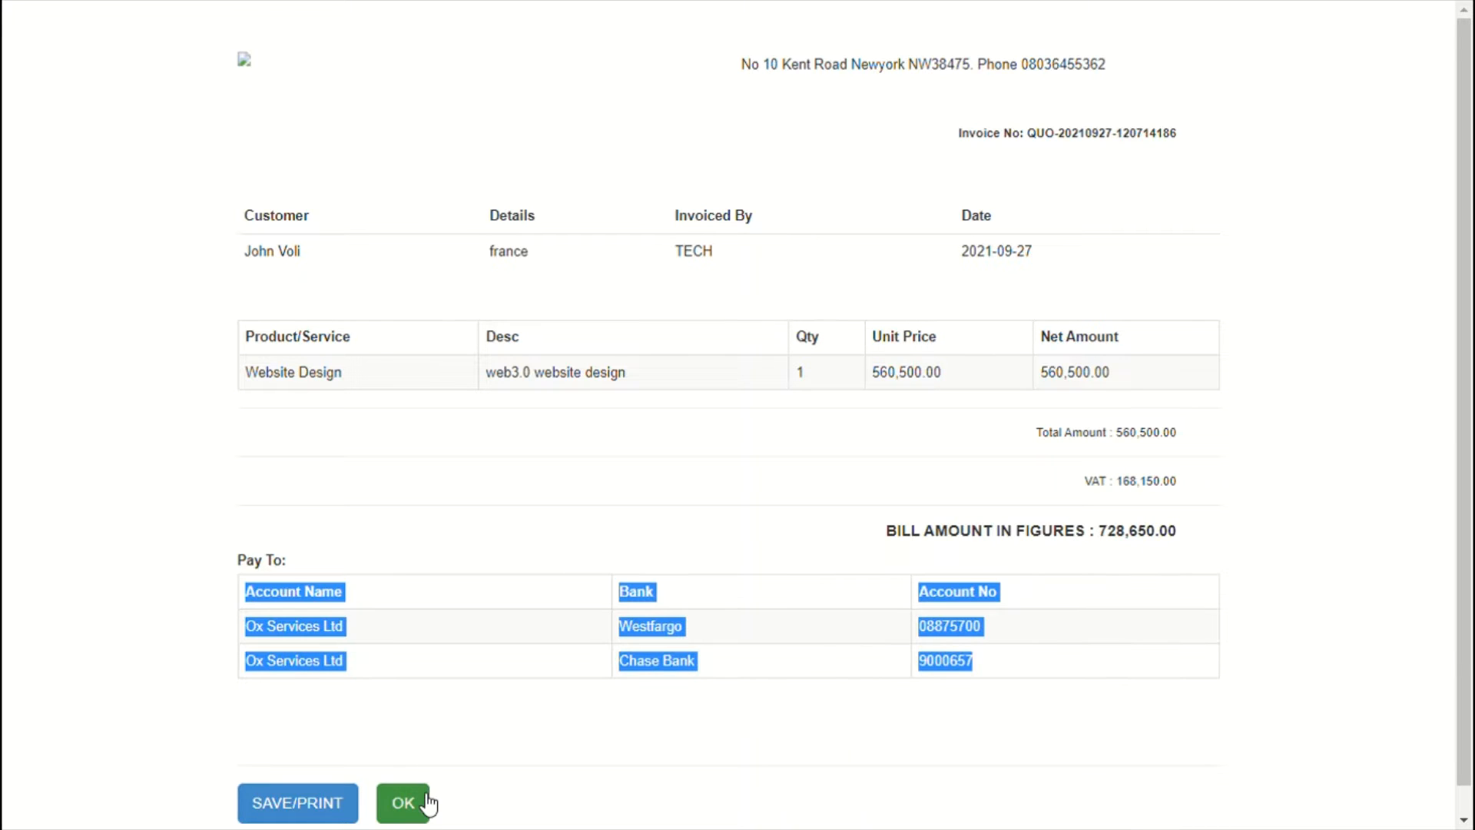
{"action": "left_click", "coordinate": [402, 802]}
{"action": "scroll", "coordinate": [453, 653], "scroll_direction": "down", "scroll_amount": 1}
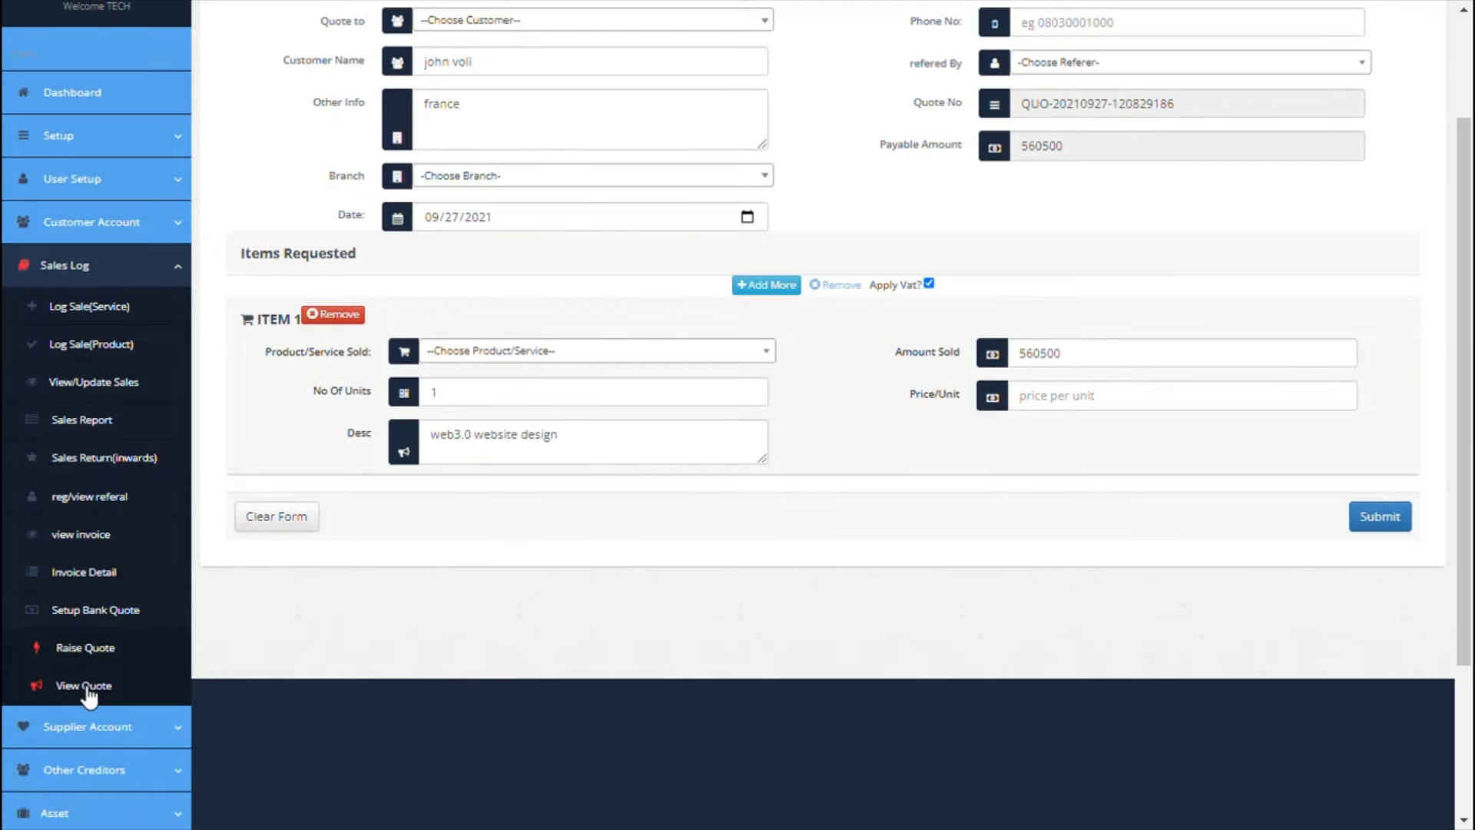
Step: Delete the older 93,100.00 January 2021 quote from the View Quote list
{"action": "left_click", "coordinate": [84, 685]}
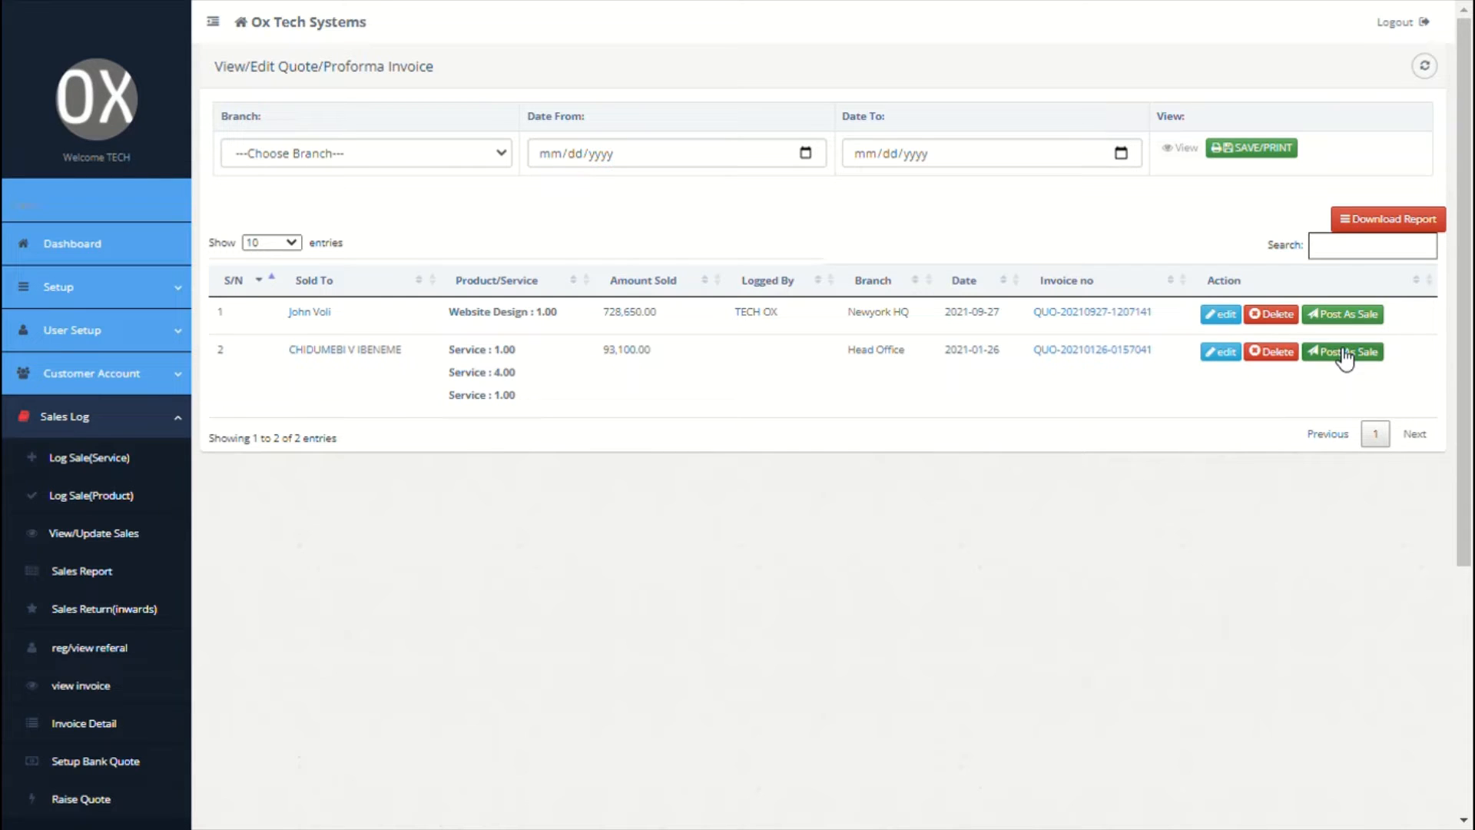
{"action": "left_click", "coordinate": [1275, 354]}
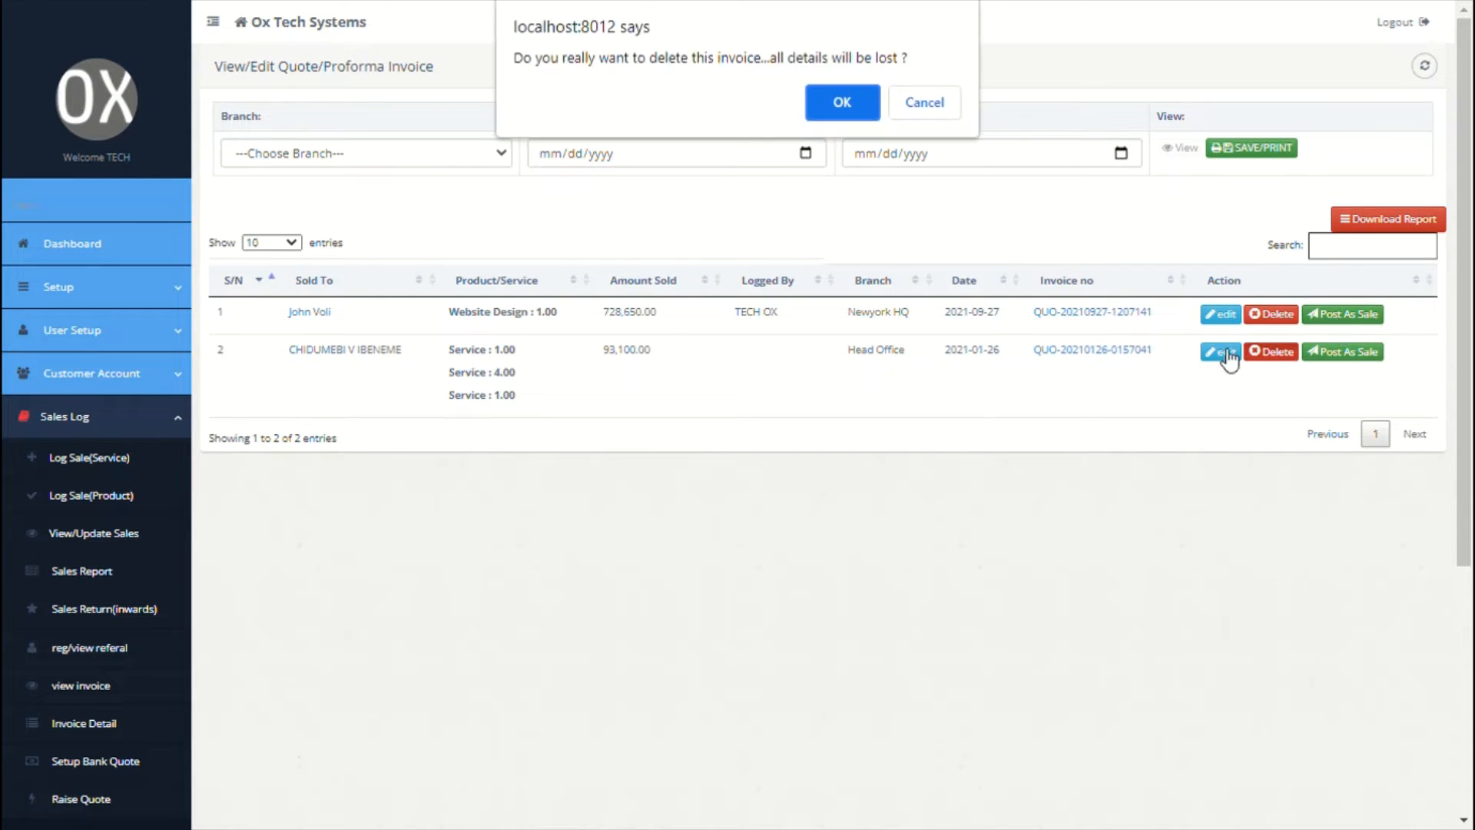
{"action": "left_click", "coordinate": [846, 108]}
{"action": "left_click", "coordinate": [935, 100]}
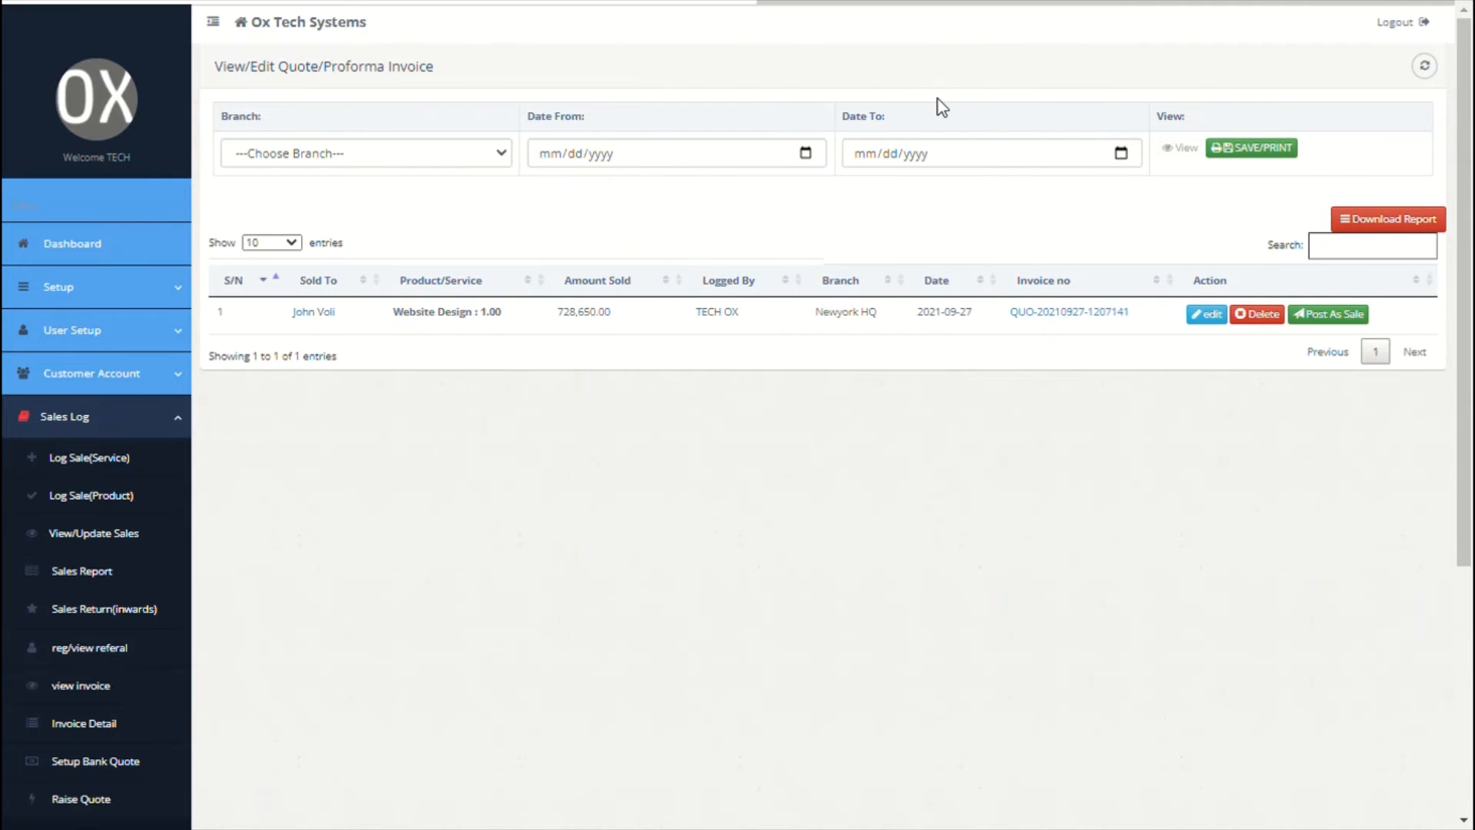
{"action": "scroll", "coordinate": [461, 484], "scroll_direction": "down", "scroll_amount": 5}
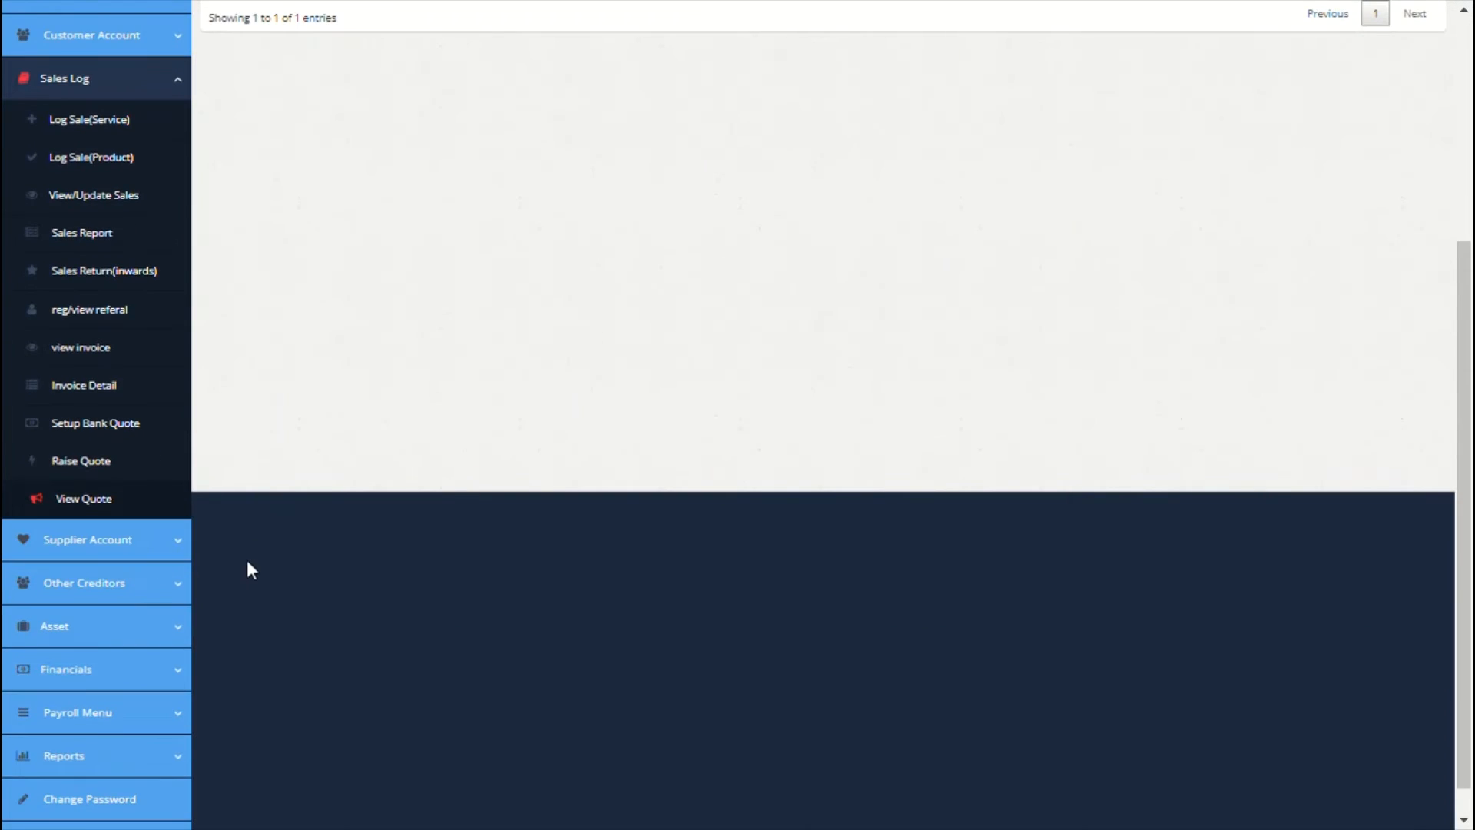
{"action": "scroll", "coordinate": [248, 569], "scroll_direction": "down", "scroll_amount": 1}
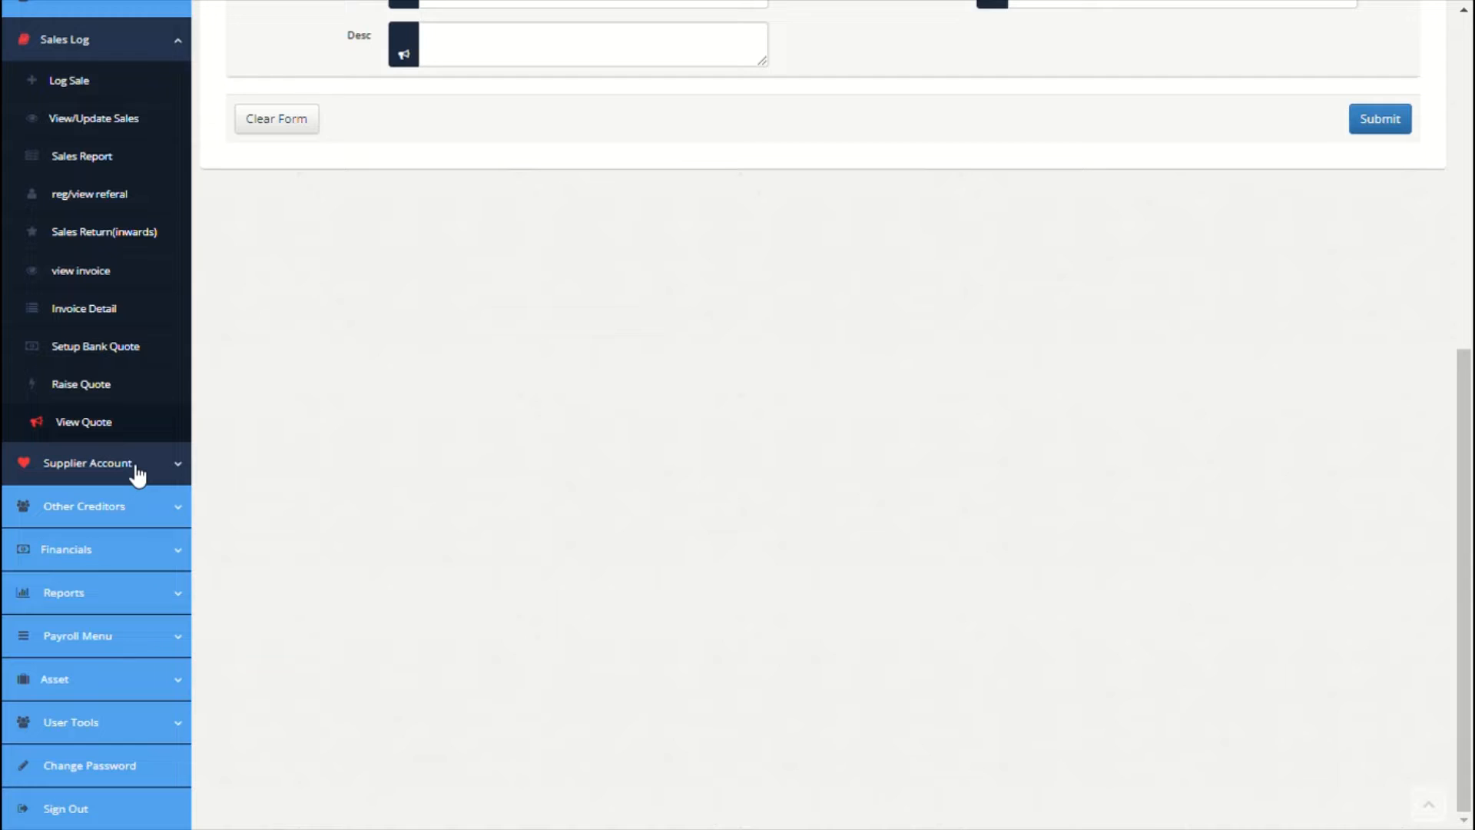
Step: Open Supplier Account > Supplier Setup to list ABC Manufacturing China LLC and XYZ Coy LTD
{"action": "left_click", "coordinate": [138, 476]}
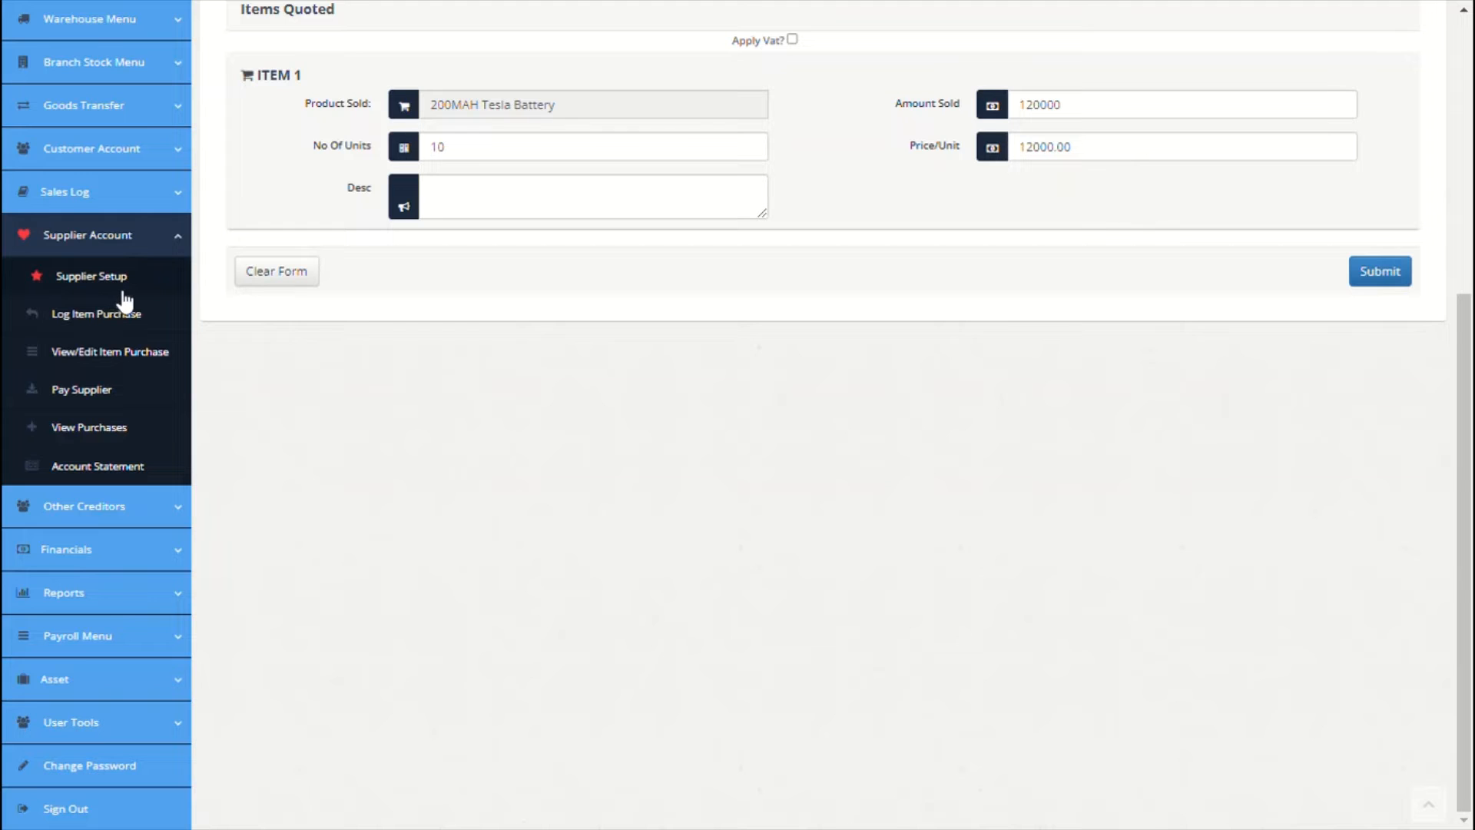
{"action": "left_click", "coordinate": [123, 292]}
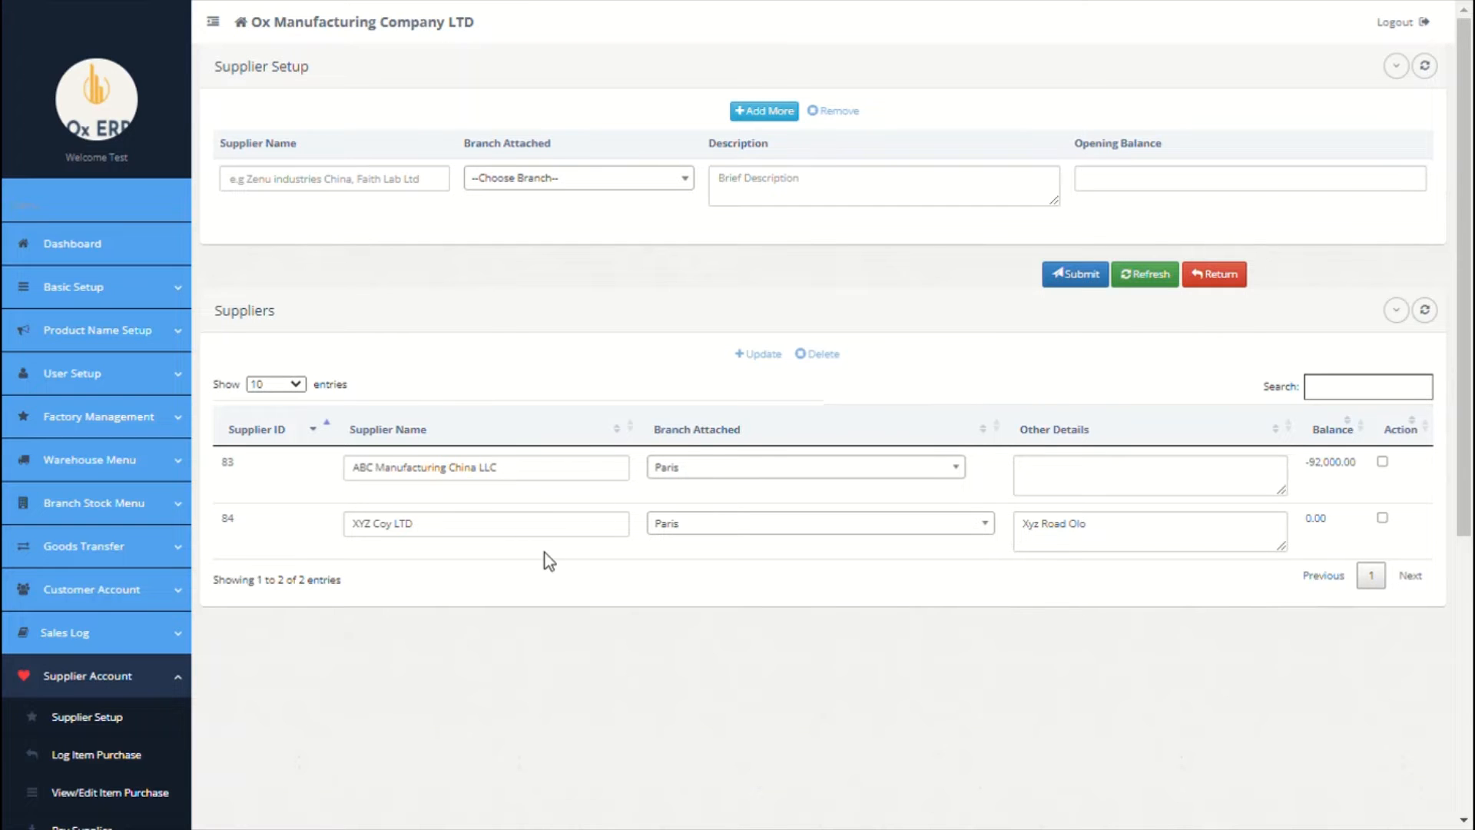
{"action": "scroll", "coordinate": [543, 561], "scroll_direction": "down", "scroll_amount": 5}
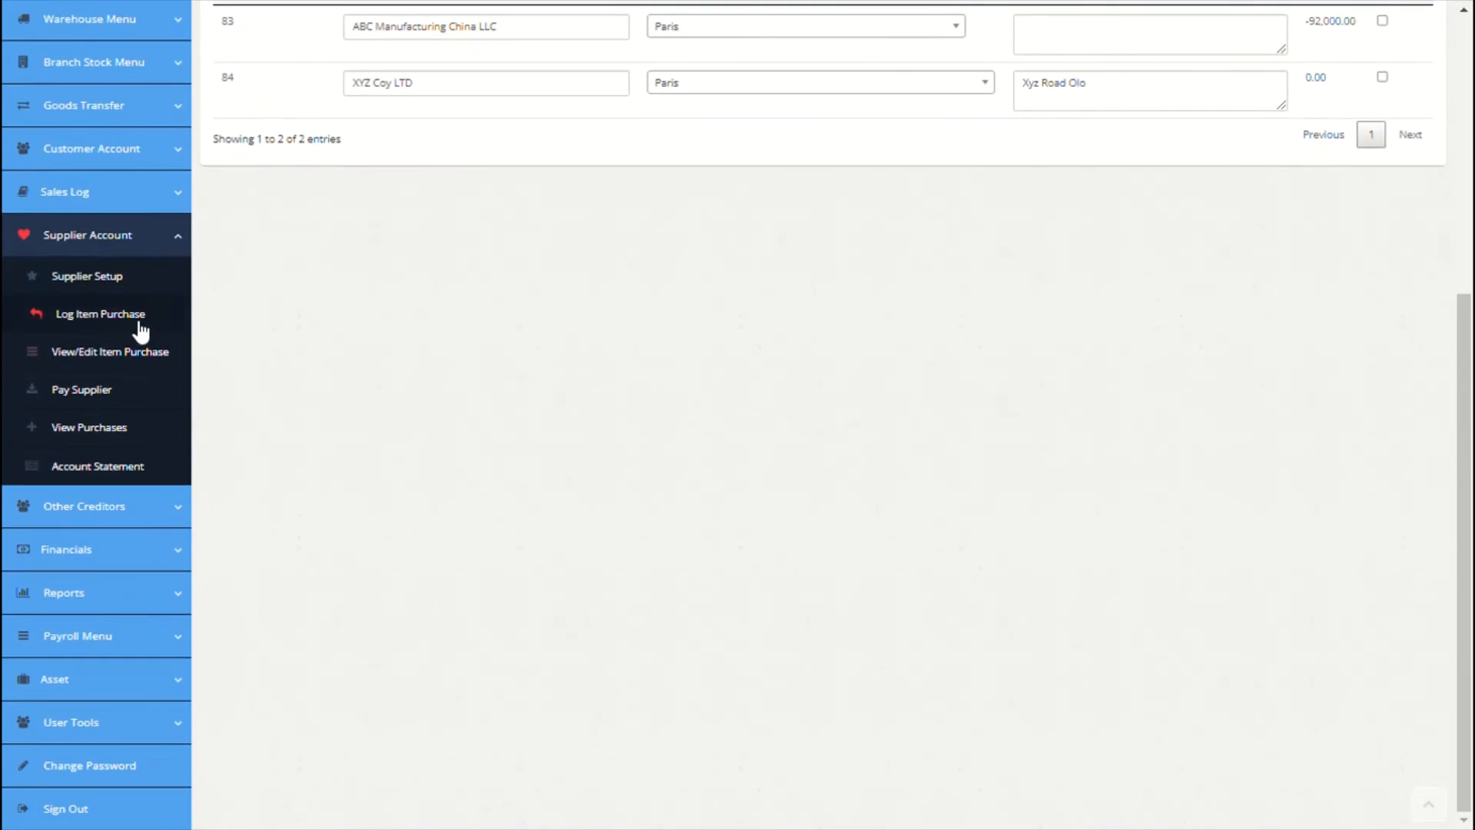
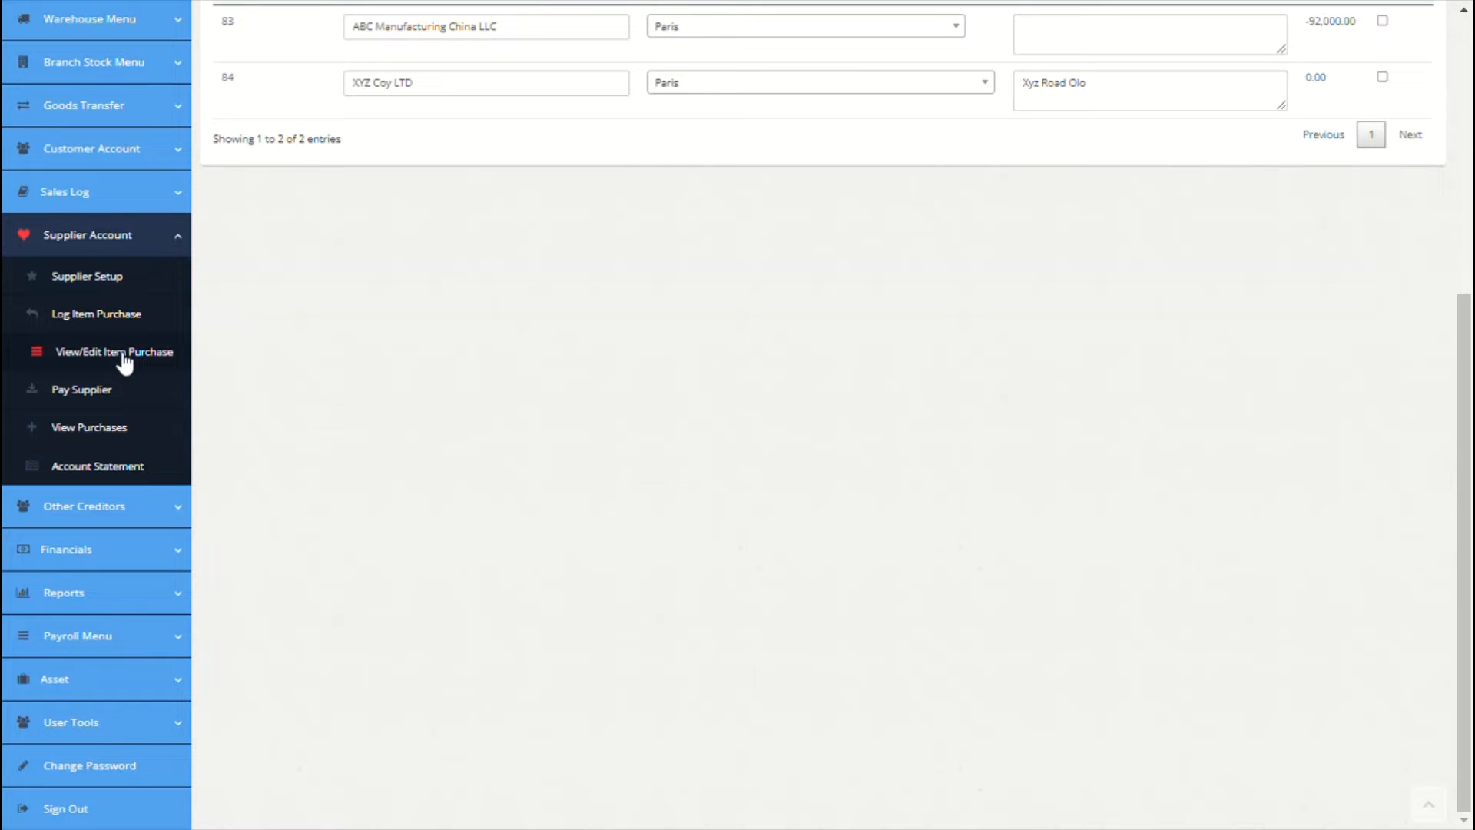
Step: Start a 92000 payment to ABC Manufacturing China LLC from Citi Bank, dated 09/25/2021
{"action": "left_click", "coordinate": [99, 394]}
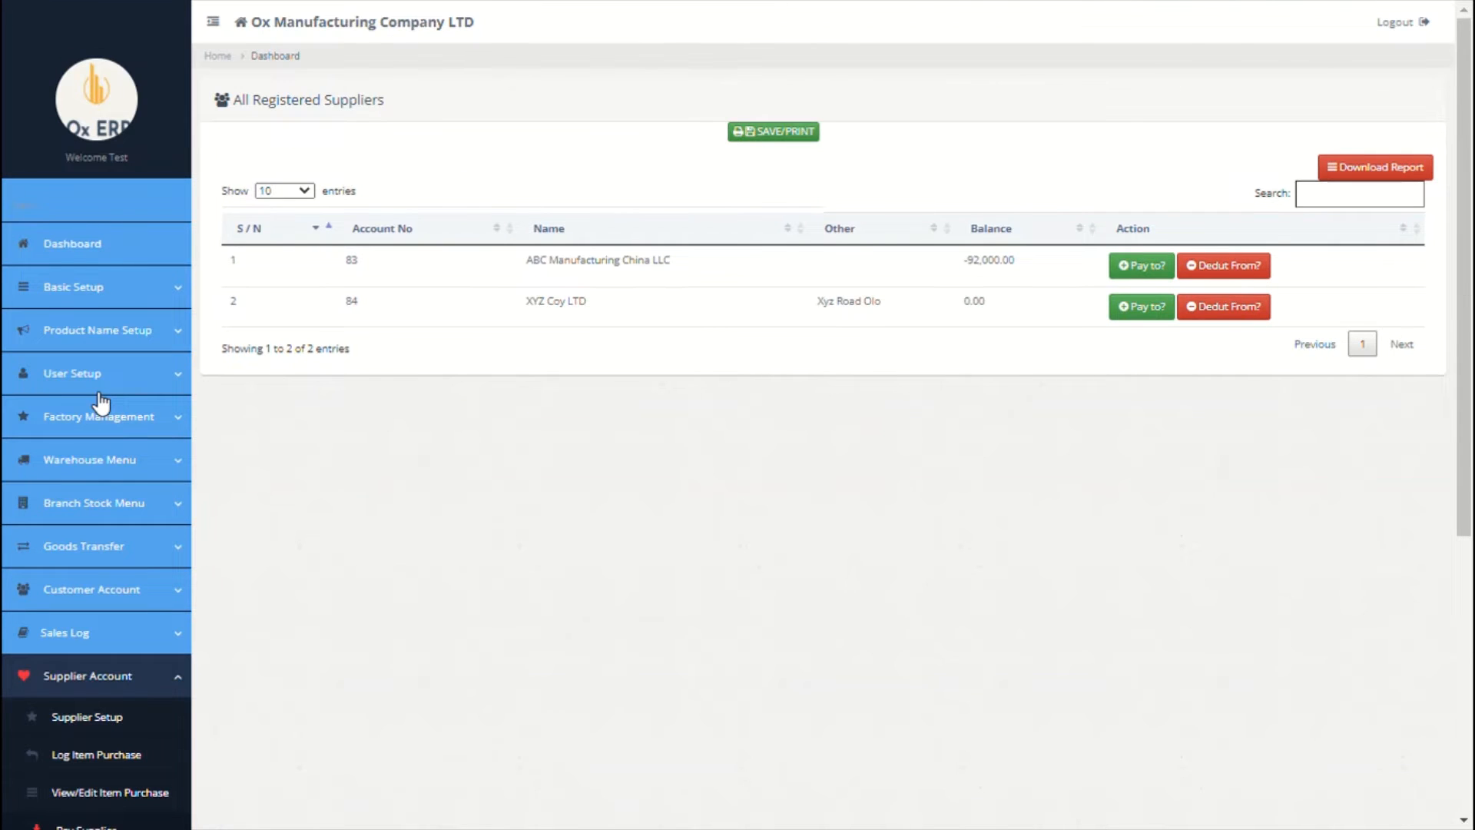
{"action": "left_click", "coordinate": [1164, 270]}
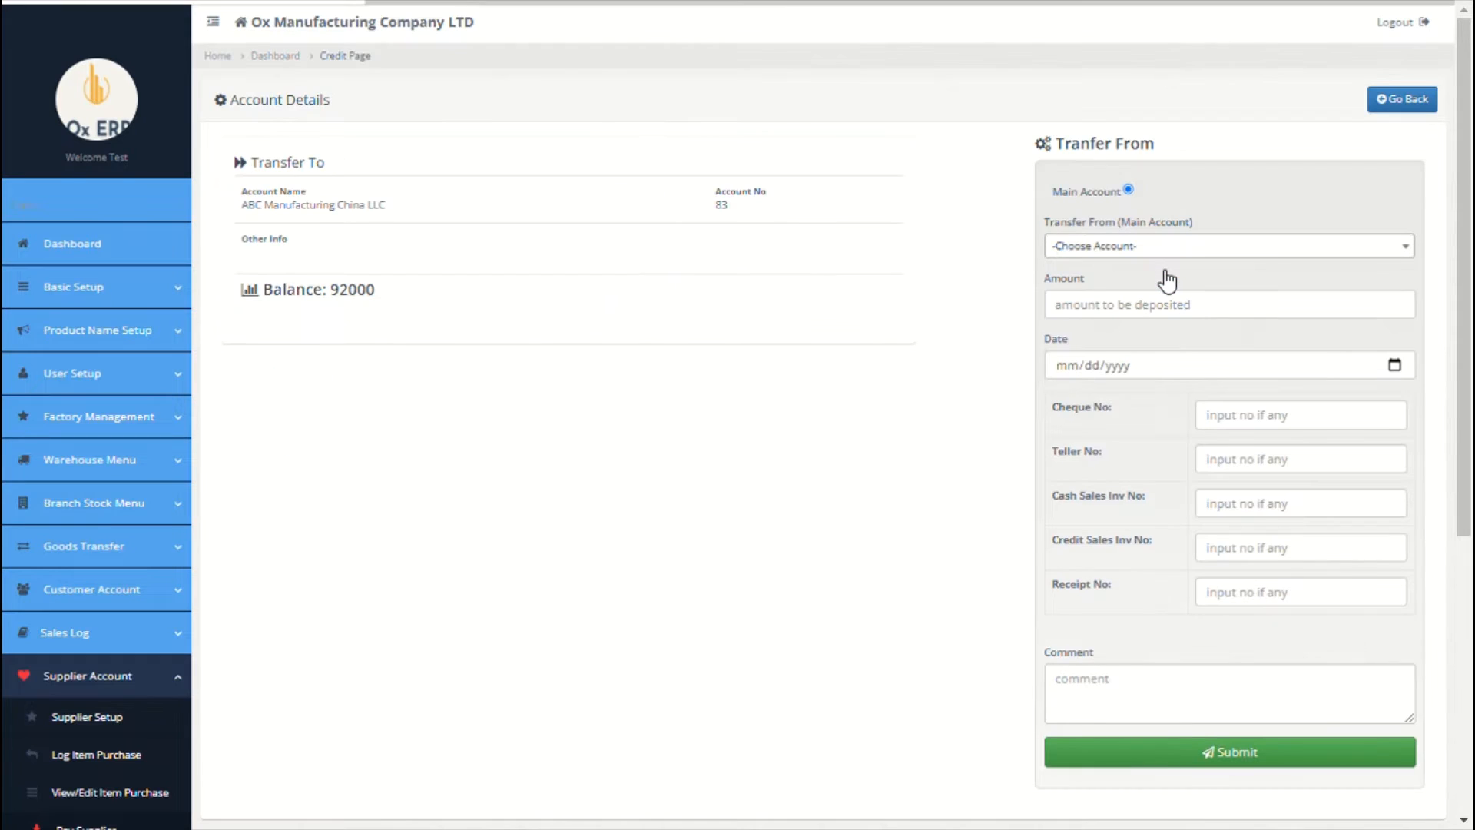
{"action": "left_click", "coordinate": [1208, 247]}
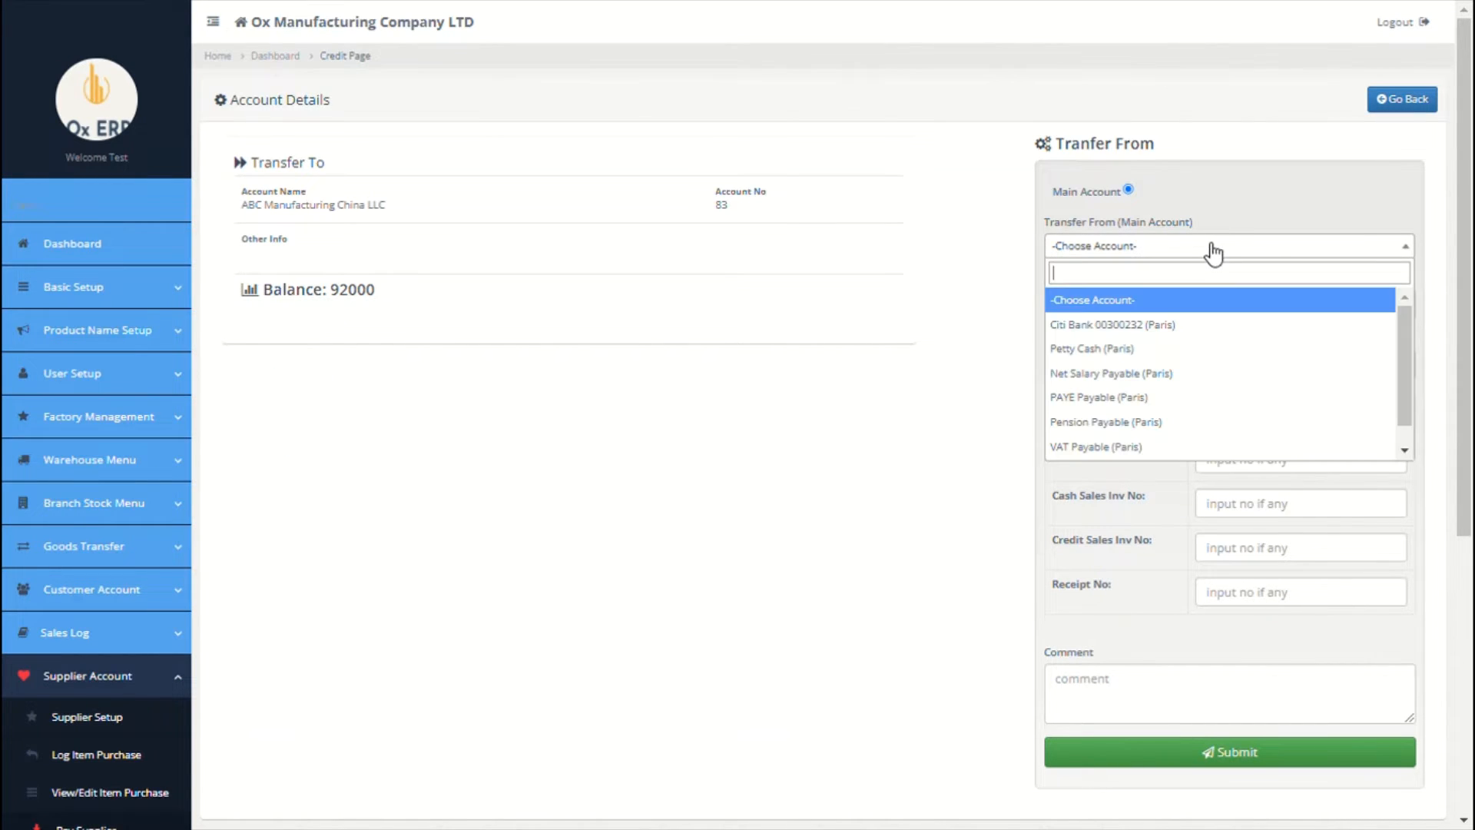
{"action": "left_click", "coordinate": [1140, 328]}
{"action": "left_click", "coordinate": [1129, 313]}
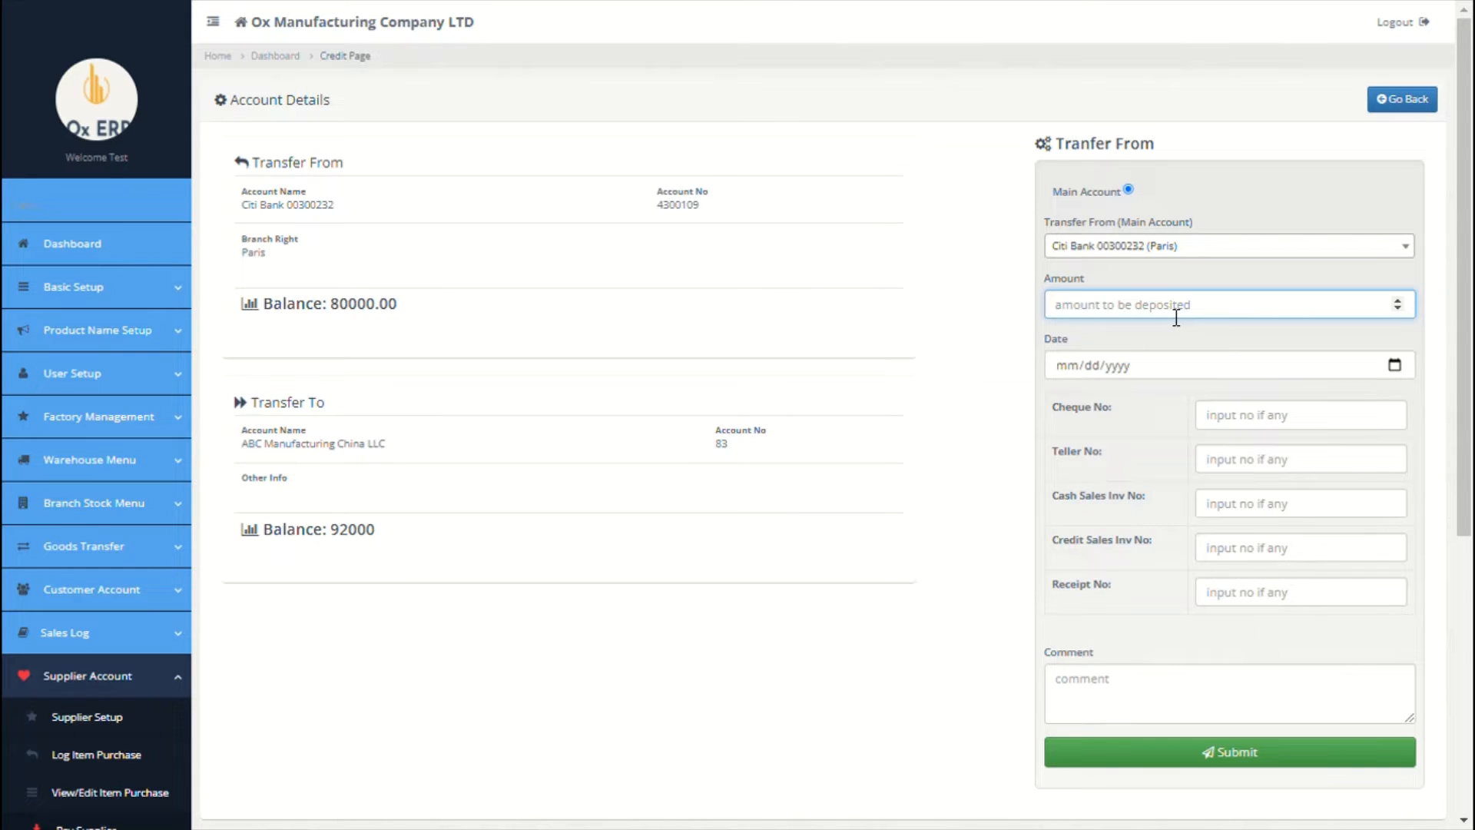
{"action": "type", "text": "92000"}
{"action": "left_click", "coordinate": [1383, 366]}
{"action": "left_click", "coordinate": [1200, 524]}
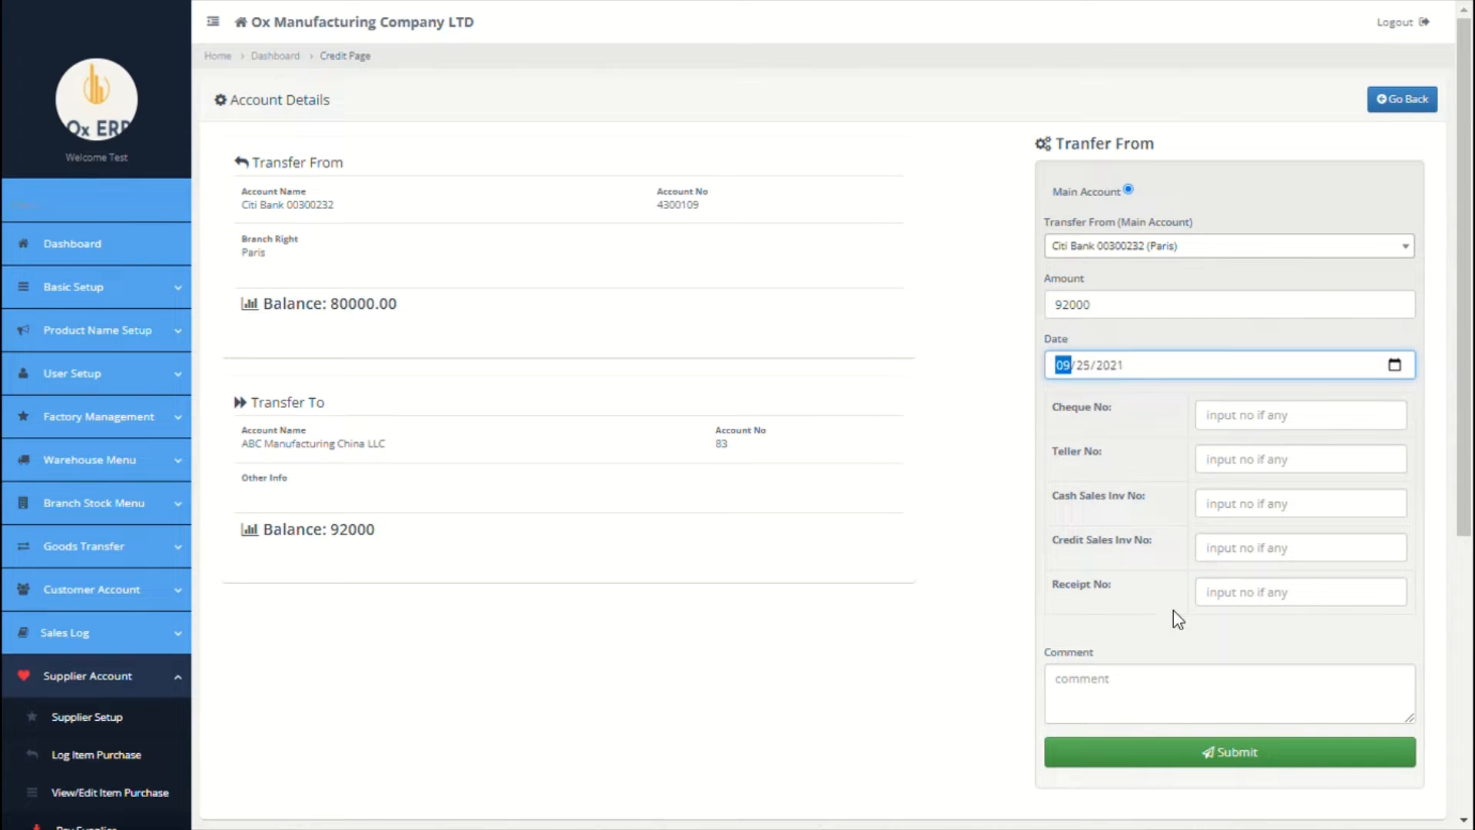
Step: Enter invoice 0930043 with comment 'Invoice no 0930043', then submit and confirm the payment
{"action": "left_click", "coordinate": [1156, 711]}
{"action": "type", "text": "b"}
{"action": "key", "text": "BackSpace"}
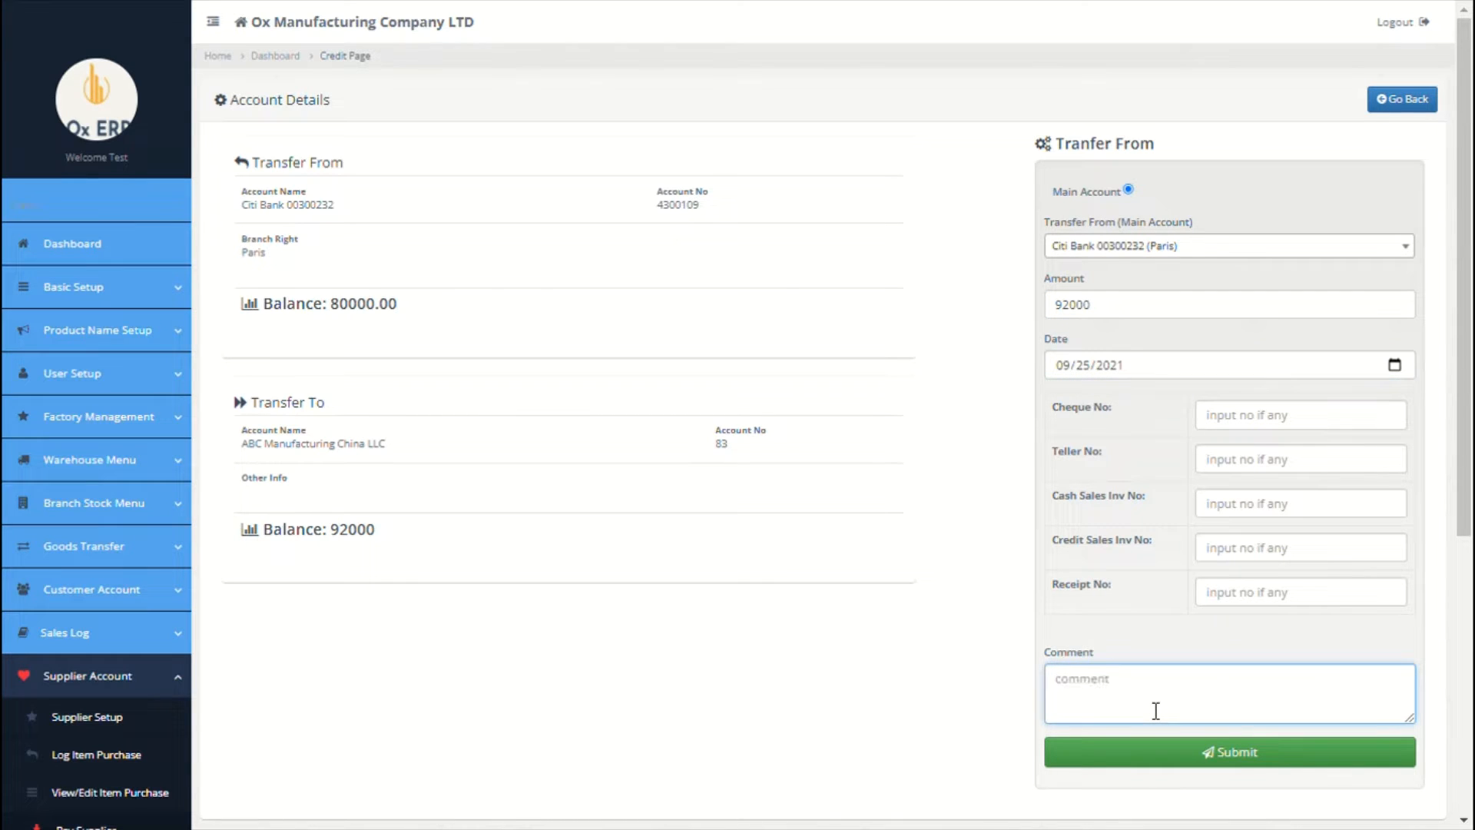
{"action": "left_click", "coordinate": [1303, 513]}
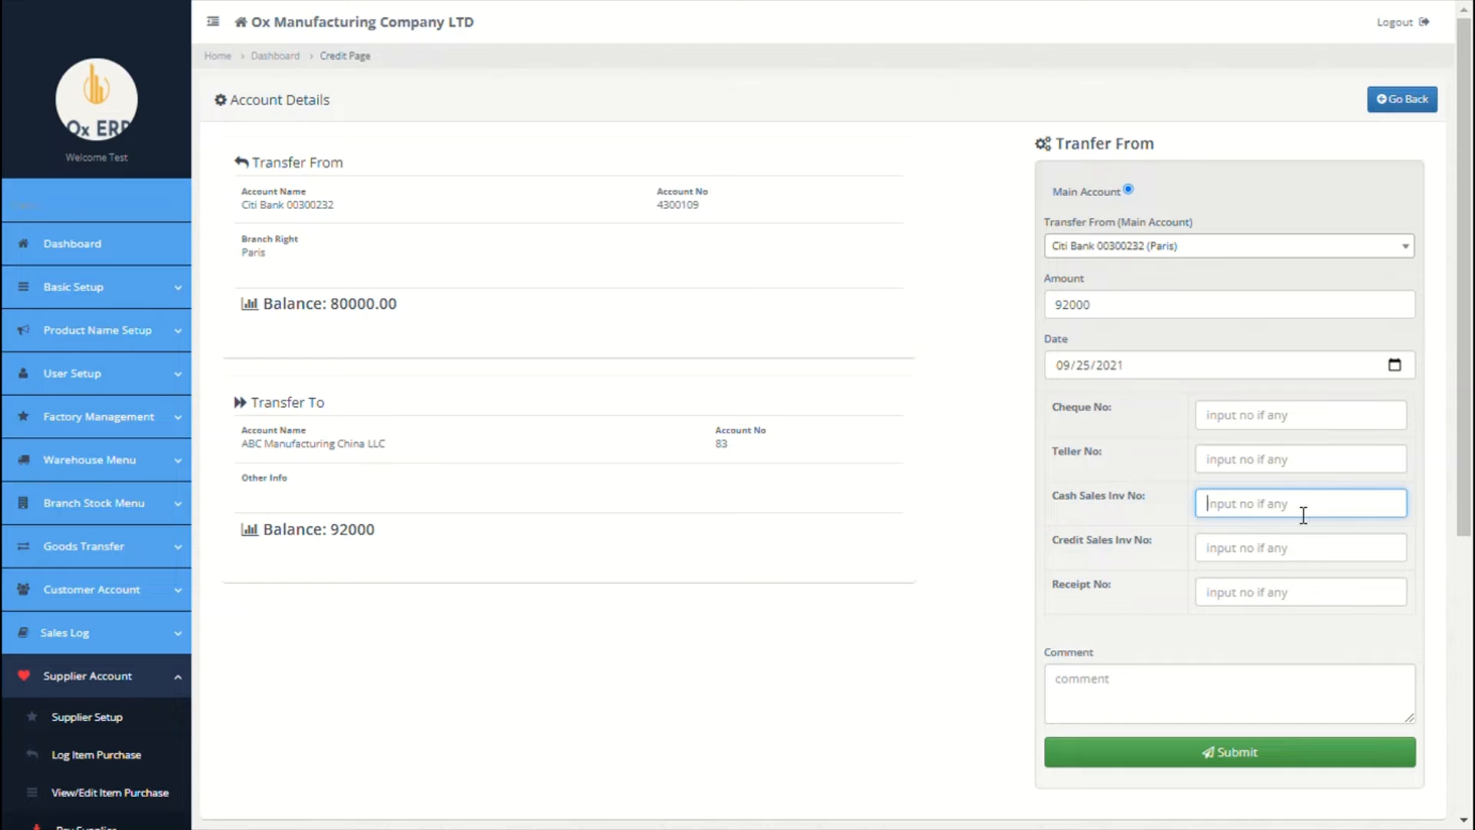
{"action": "type", "text": "0930043"}
{"action": "left_click", "coordinate": [1161, 709]}
{"action": "type", "text": "ca"}
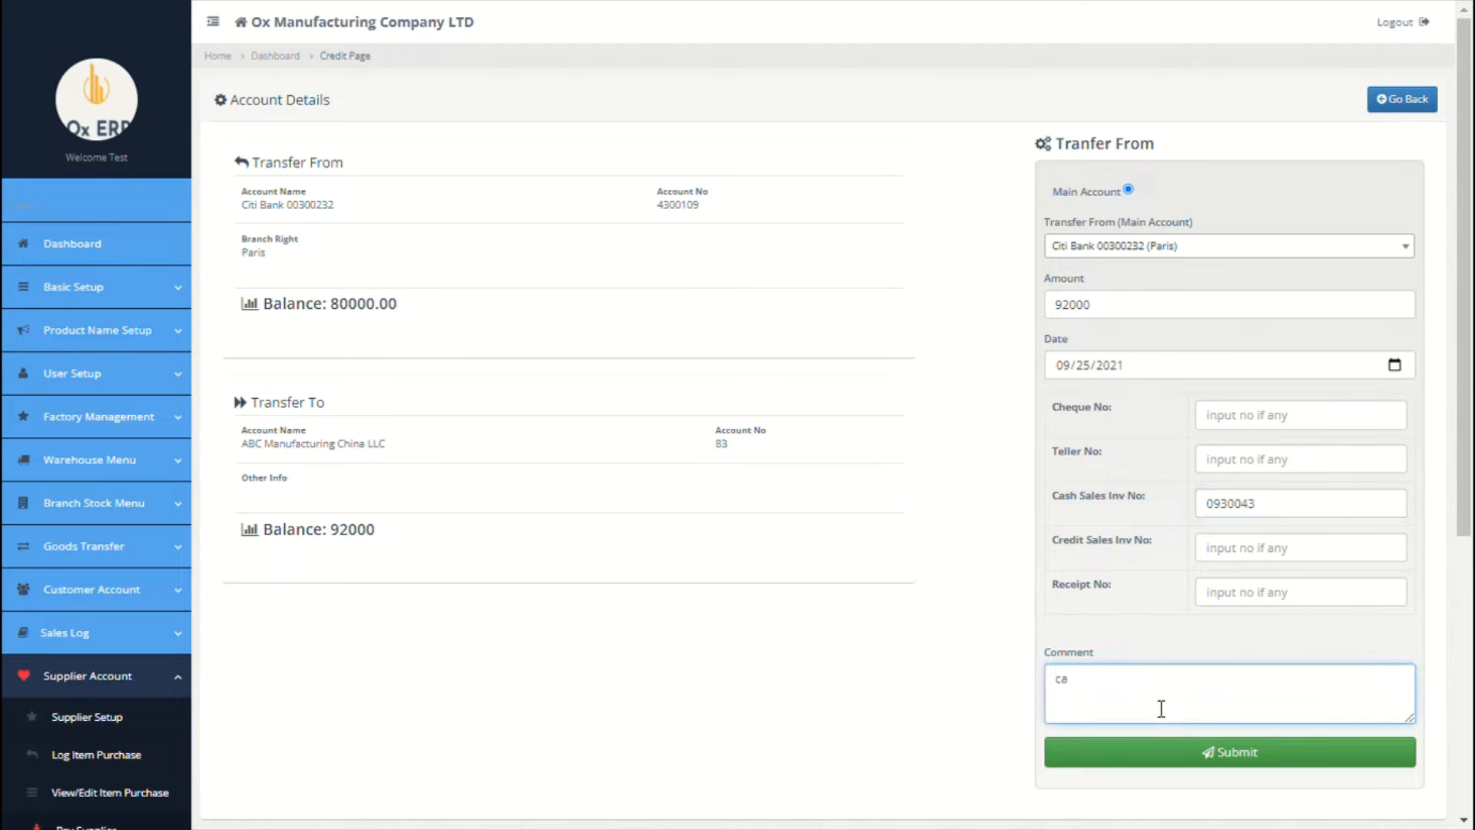
{"action": "key", "text": "BackSpace"}
{"action": "key", "text": "BackSpace"}
{"action": "type", "text": "sales"}
{"action": "key", "text": "BackSpace"}
{"action": "key", "text": "BackSpace"}
{"action": "key", "text": "BackSpace"}
{"action": "key", "text": "BackSpace"}
{"action": "type", "text": "Invoice no"}
{"action": "double_click", "coordinate": [1316, 513]}
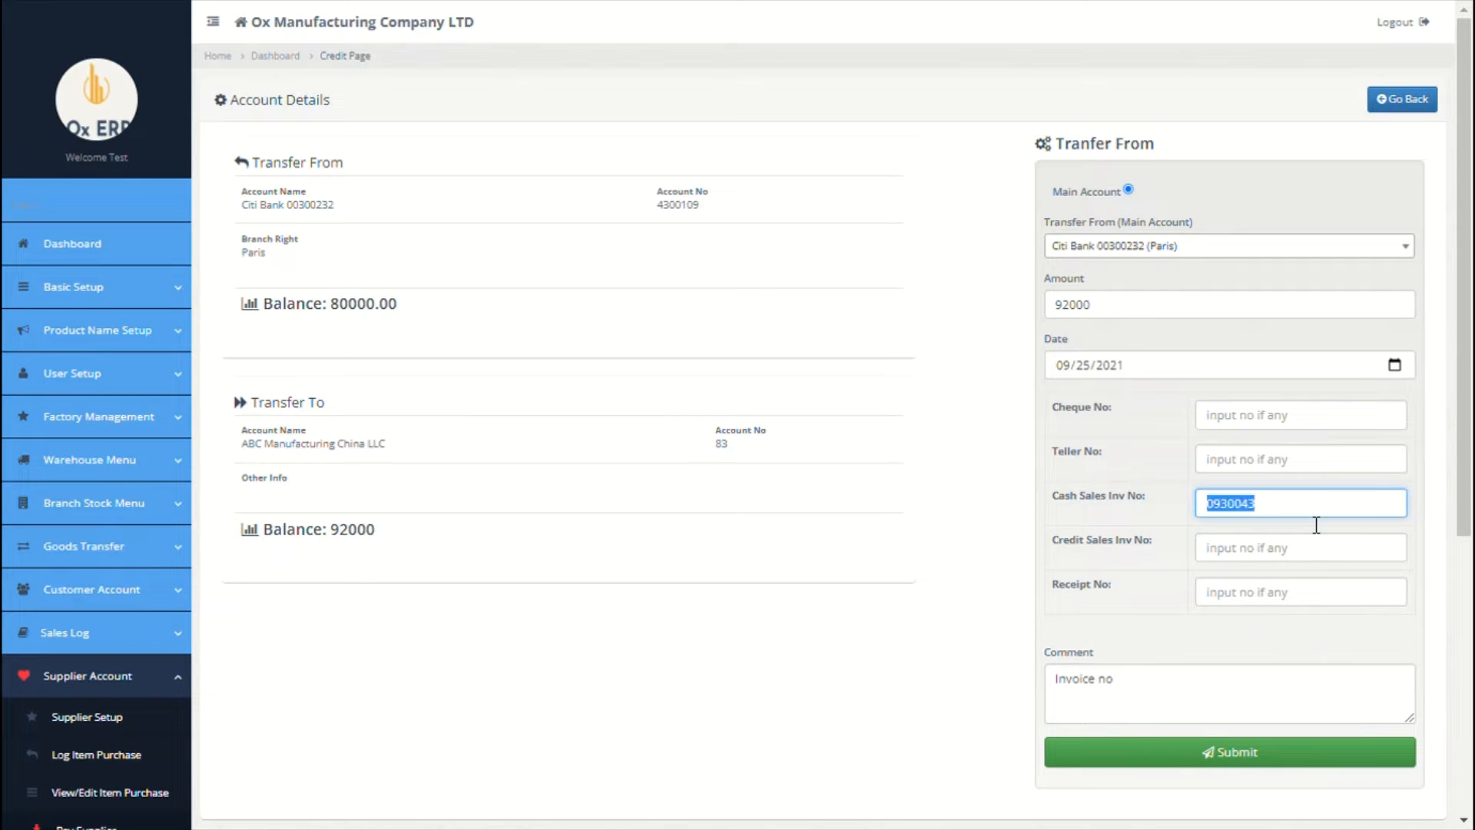
{"action": "key", "text": "ctrl+c"}
{"action": "left_click", "coordinate": [1171, 688]}
{"action": "key", "text": "ctrl+v"}
{"action": "left_click", "coordinate": [1172, 759]}
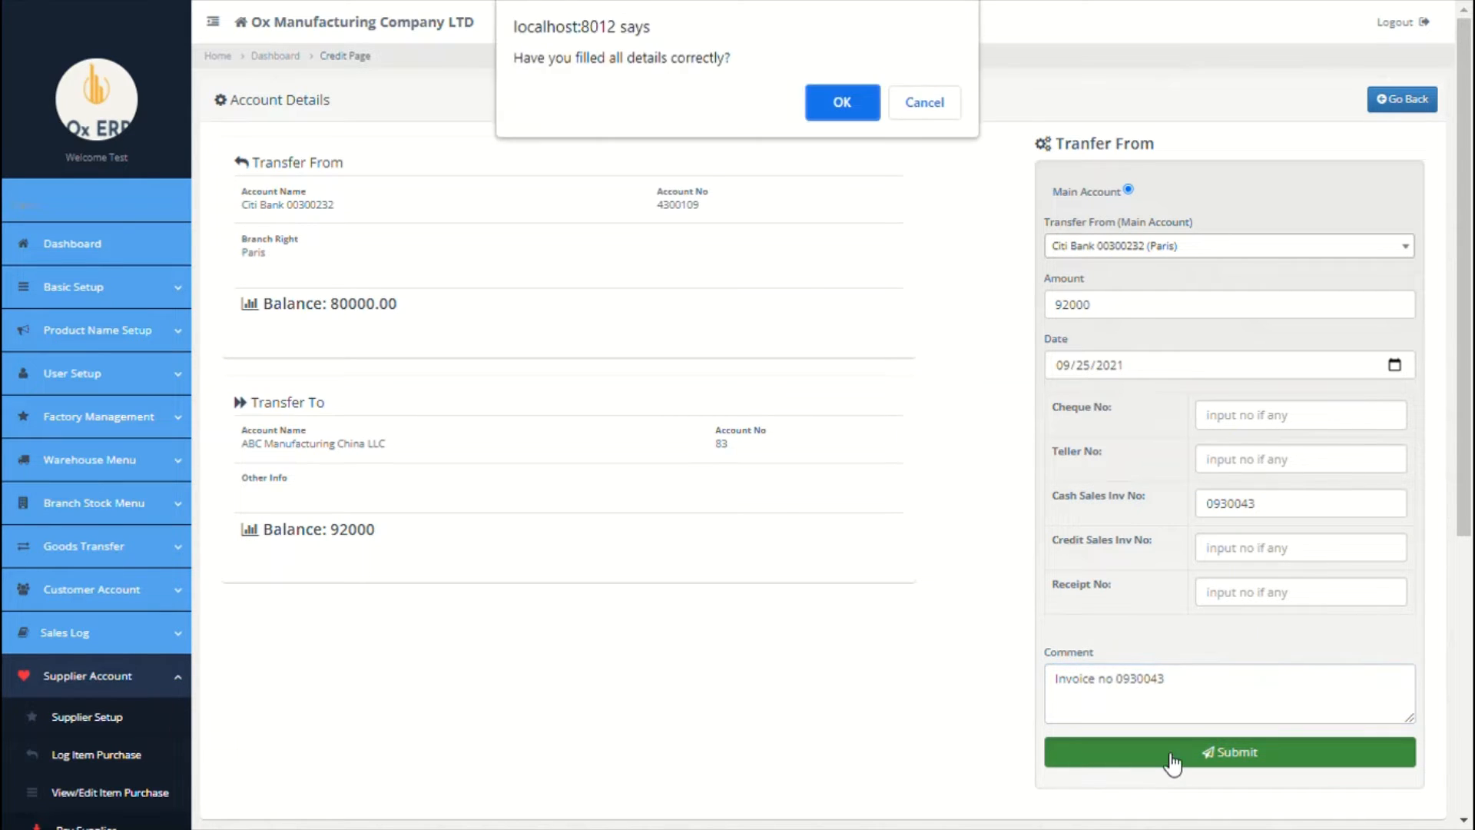
{"action": "left_click", "coordinate": [849, 102]}
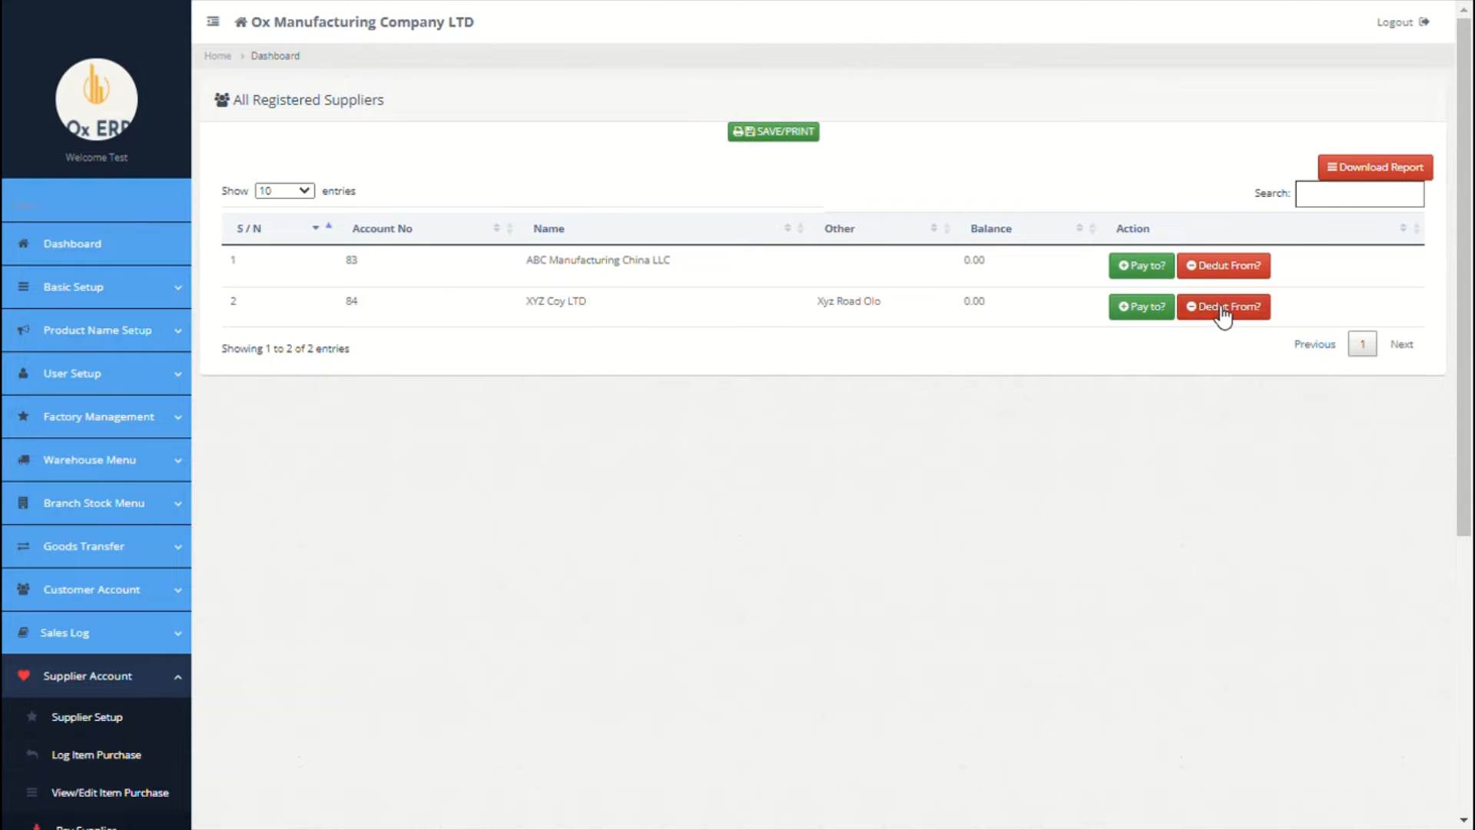
Step: Open View Purchases > Account Statement and view Max LLC China's transactions
{"action": "scroll", "coordinate": [743, 500], "scroll_direction": "down", "scroll_amount": 1}
{"action": "scroll", "coordinate": [161, 658], "scroll_direction": "down", "scroll_amount": 2}
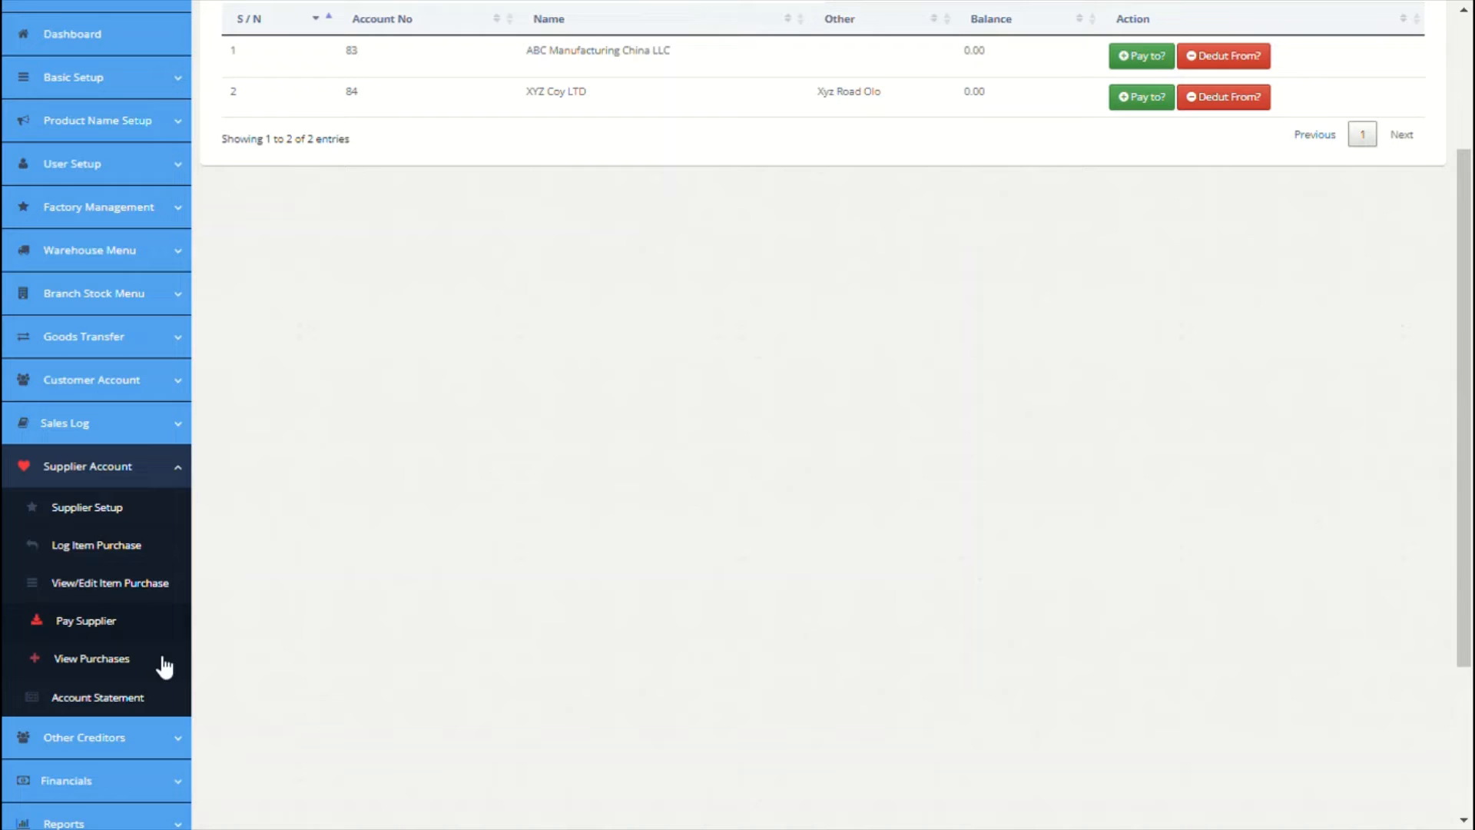
{"action": "left_click", "coordinate": [122, 661]}
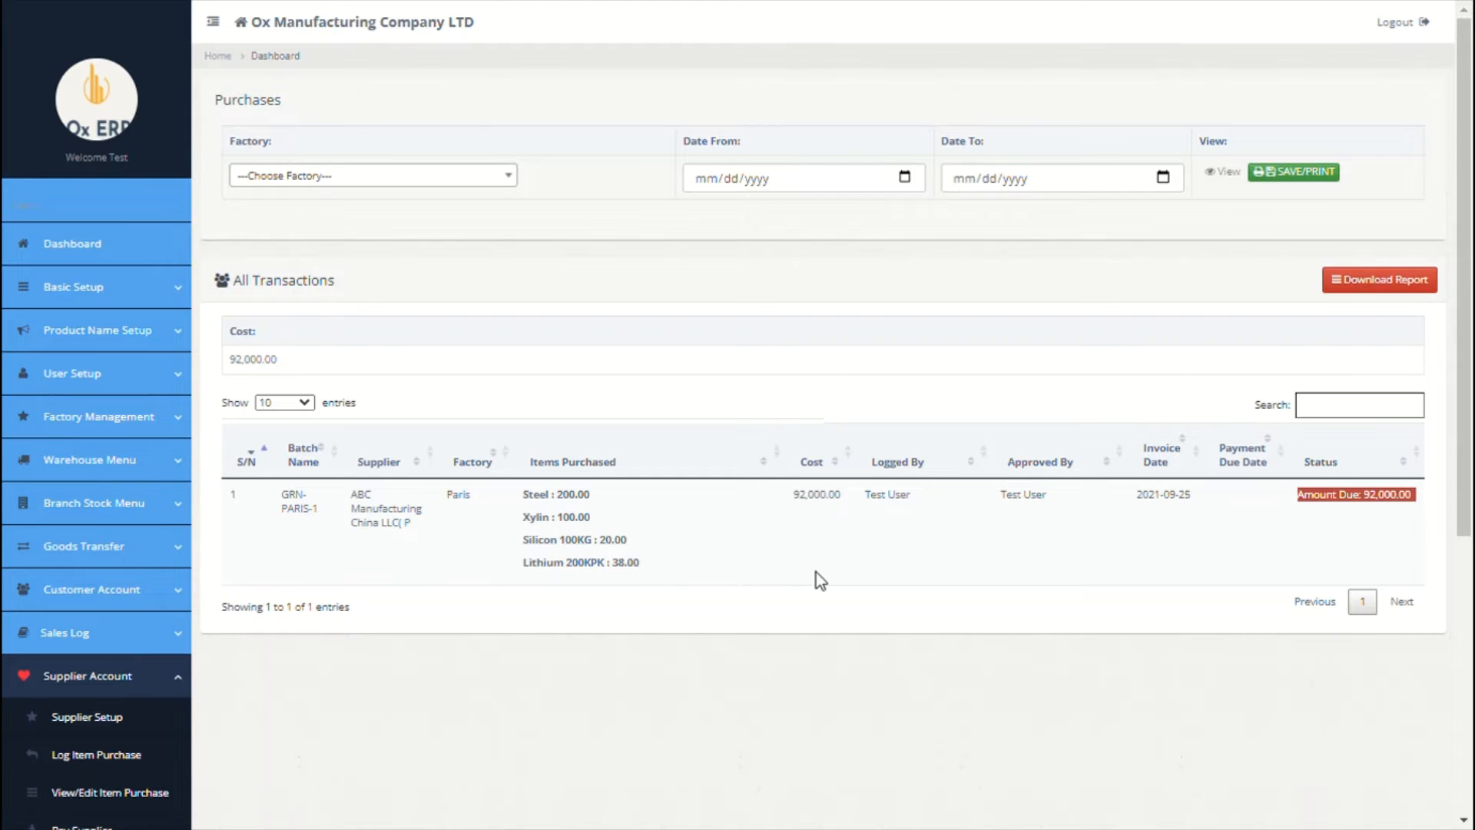
{"action": "scroll", "coordinate": [817, 573], "scroll_direction": "down", "scroll_amount": 4}
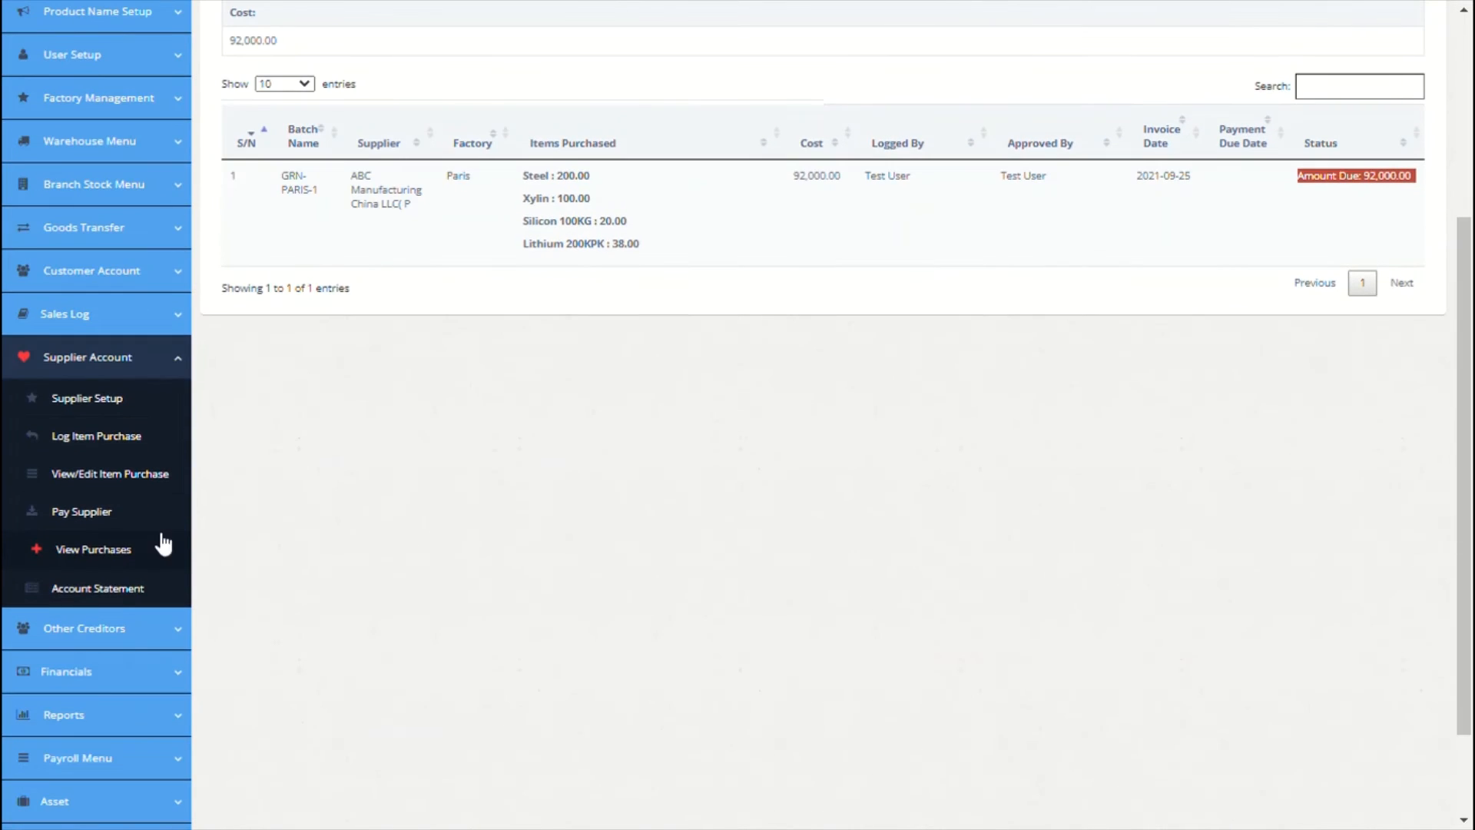
{"action": "left_click", "coordinate": [122, 592]}
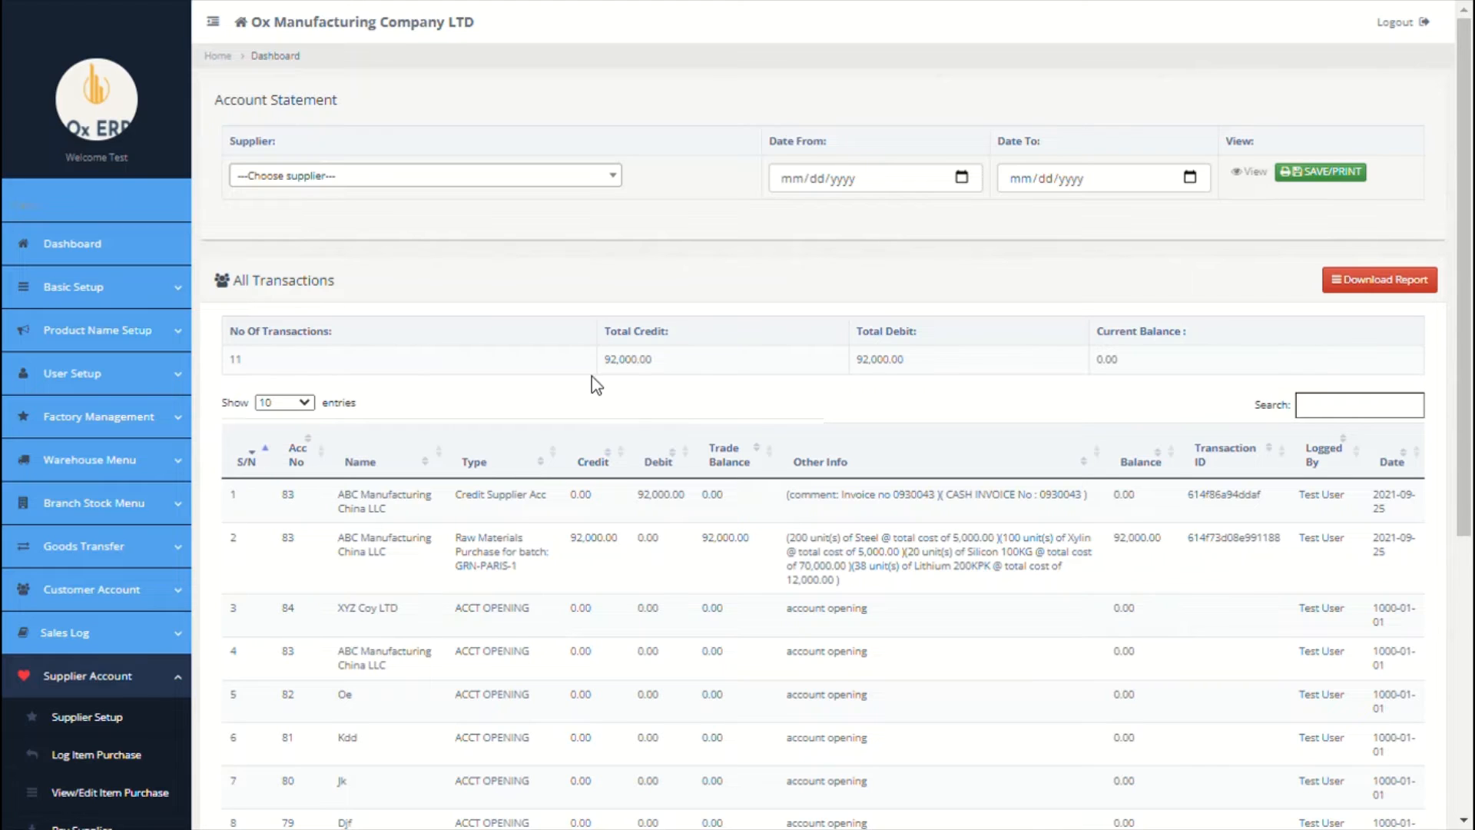
{"action": "left_click", "coordinate": [589, 184]}
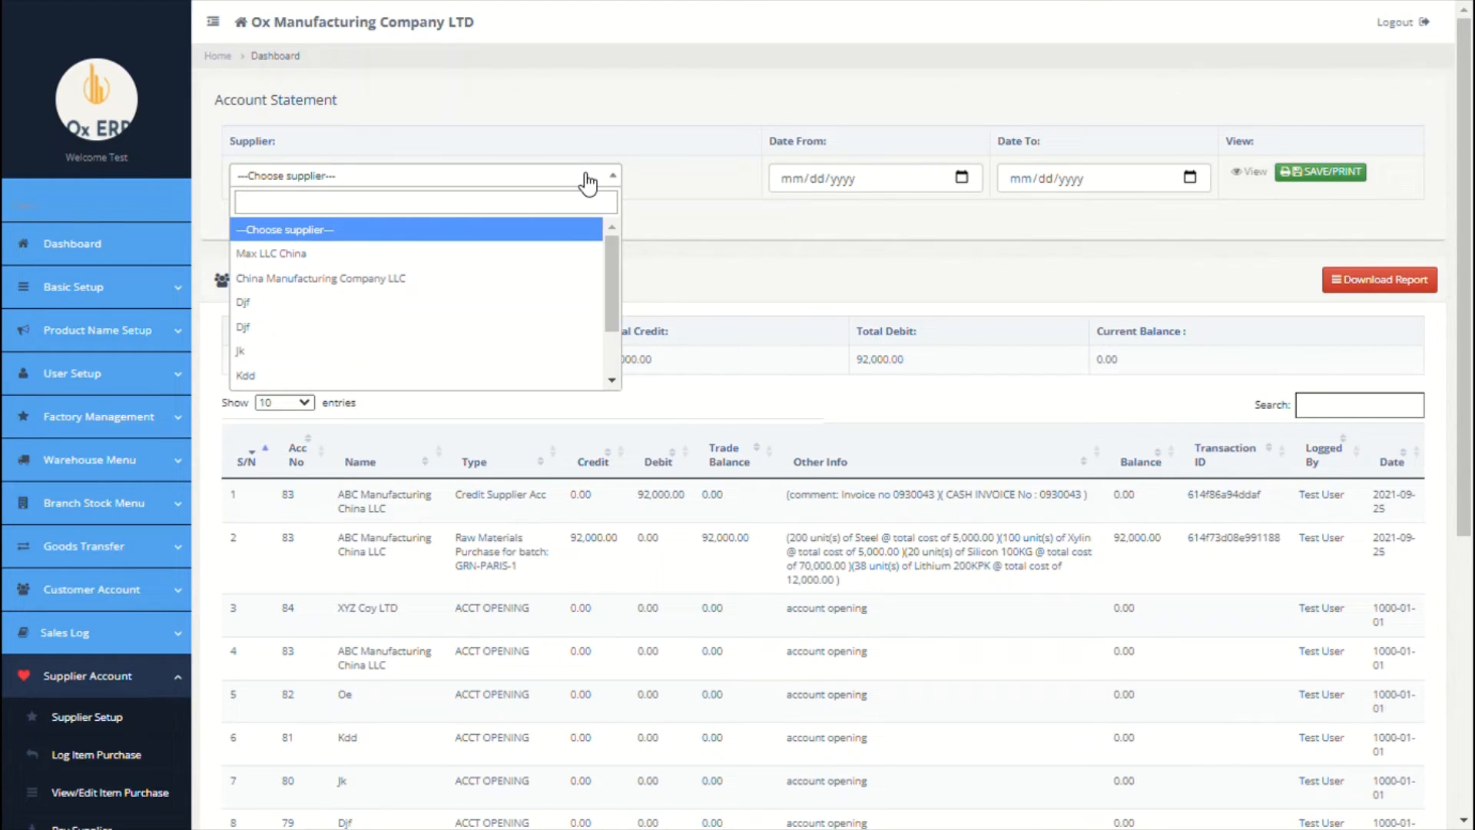
{"action": "left_click", "coordinate": [461, 254]}
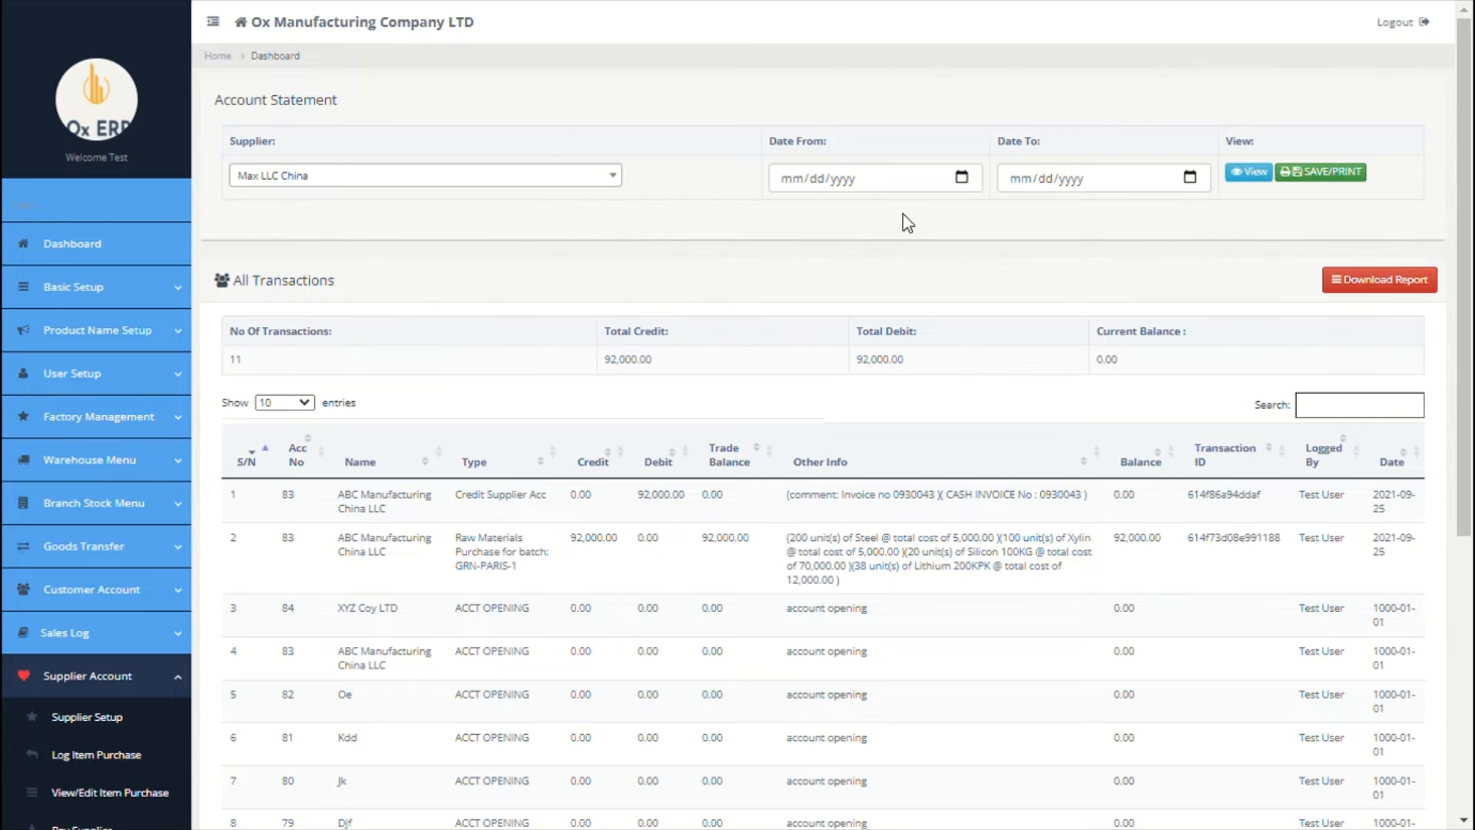
{"action": "left_click", "coordinate": [1253, 174]}
{"action": "scroll", "coordinate": [181, 517], "scroll_direction": "down", "scroll_amount": 5}
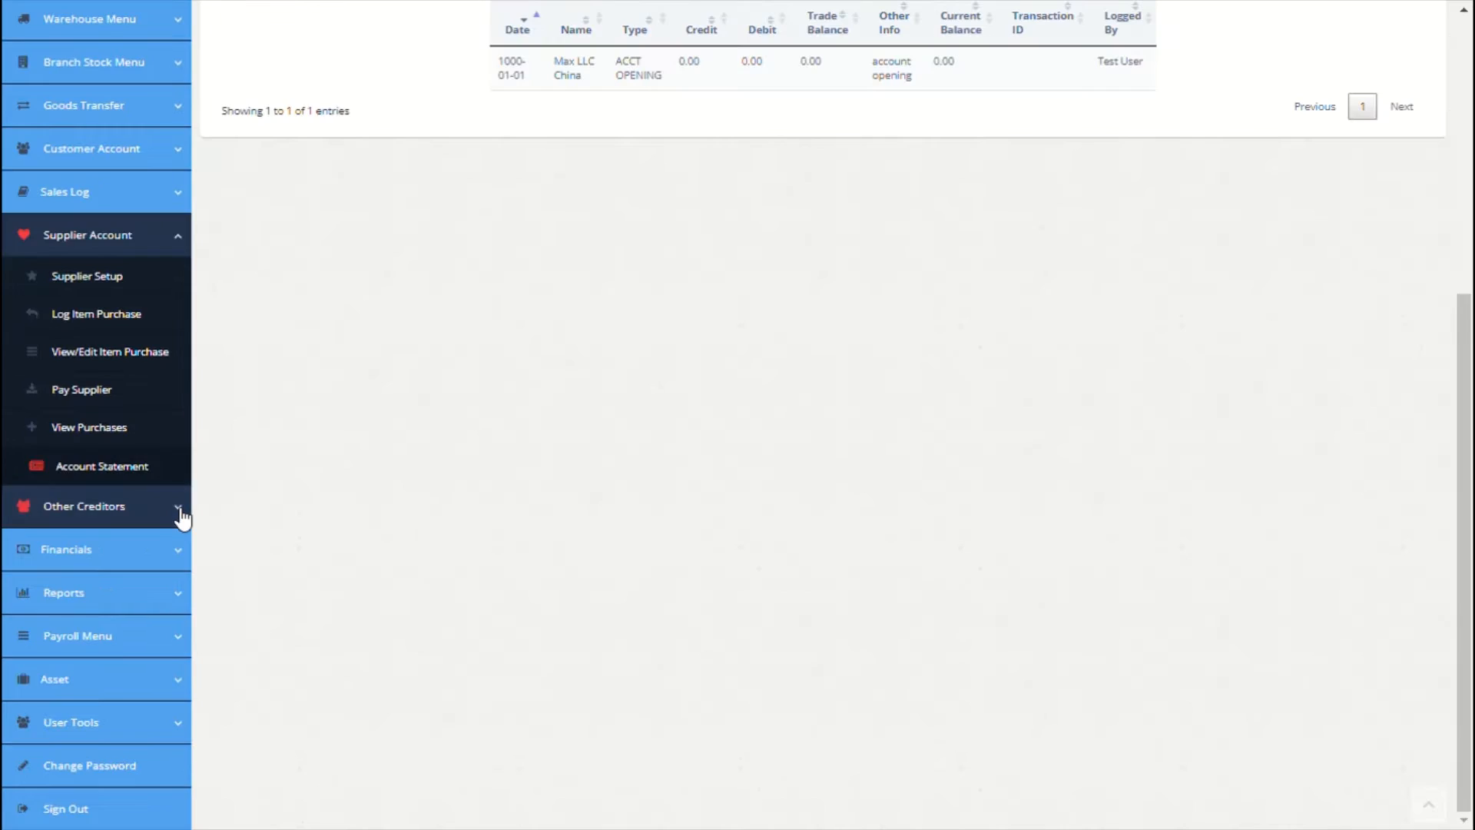
Step: Go to the Asset > Asset Category setup page
{"action": "left_click", "coordinate": [181, 517]}
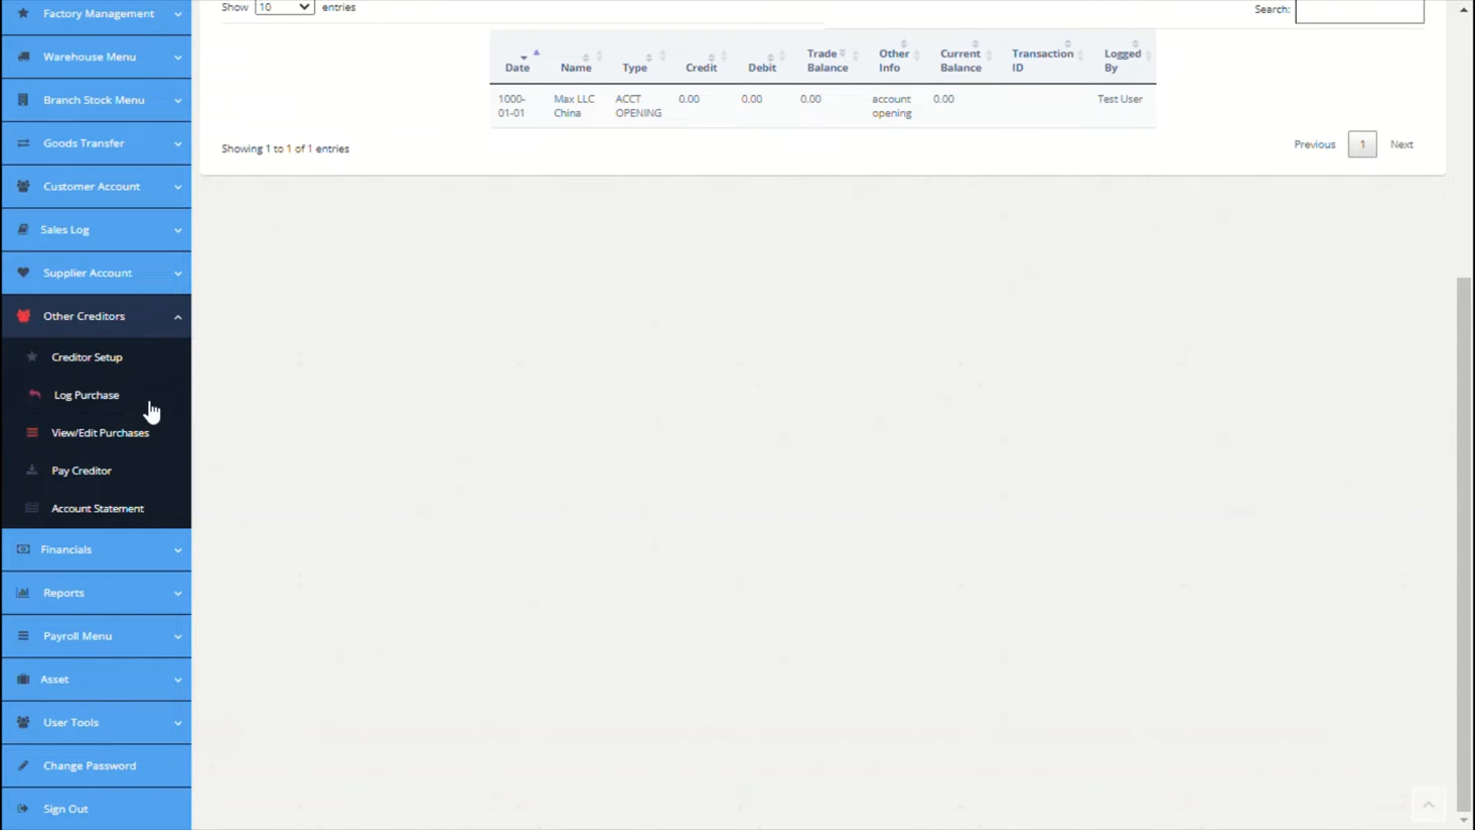
{"action": "left_click", "coordinate": [132, 317]}
{"action": "left_click", "coordinate": [130, 678]}
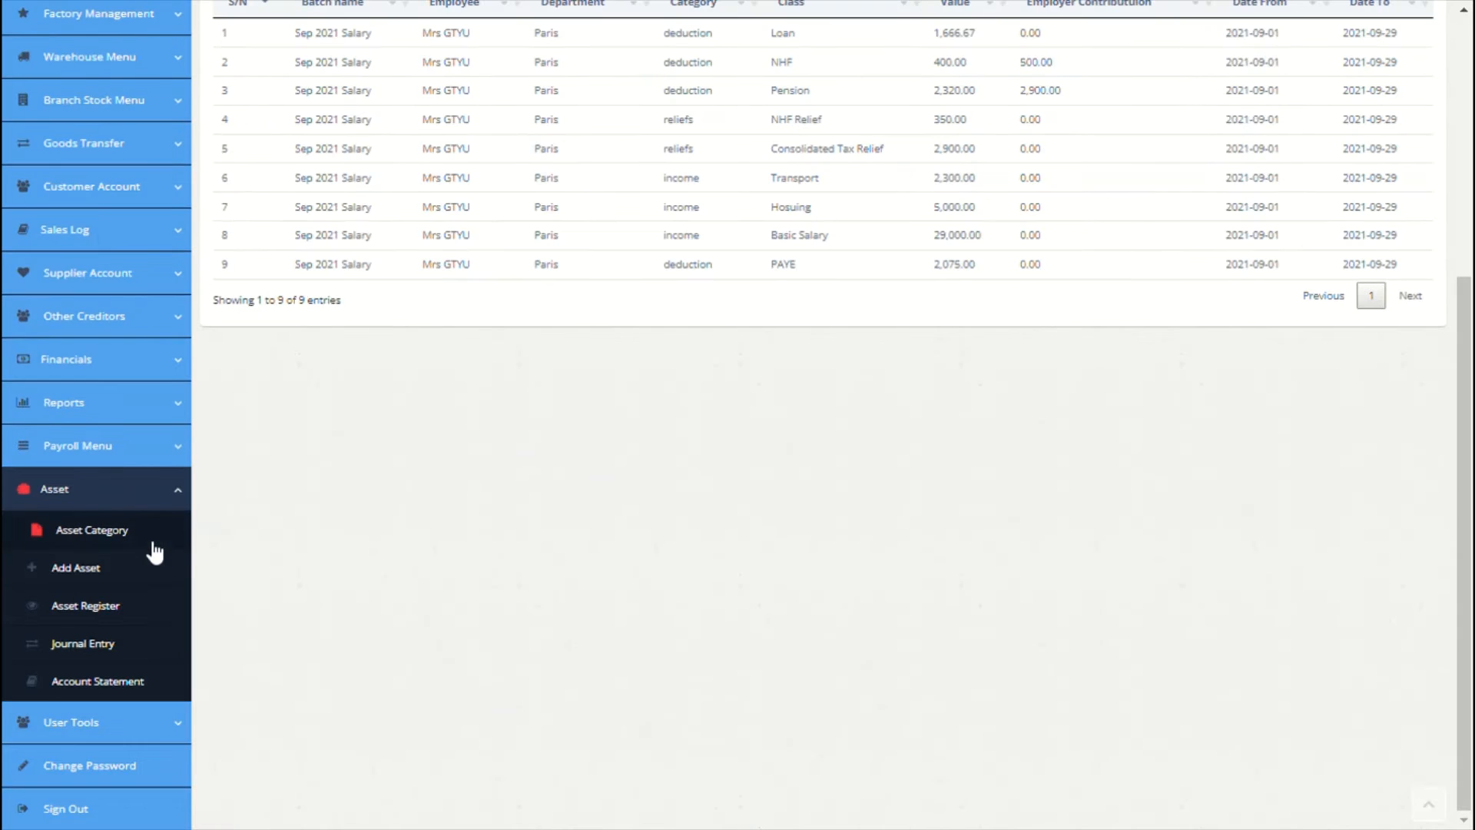
{"action": "left_click", "coordinate": [134, 543]}
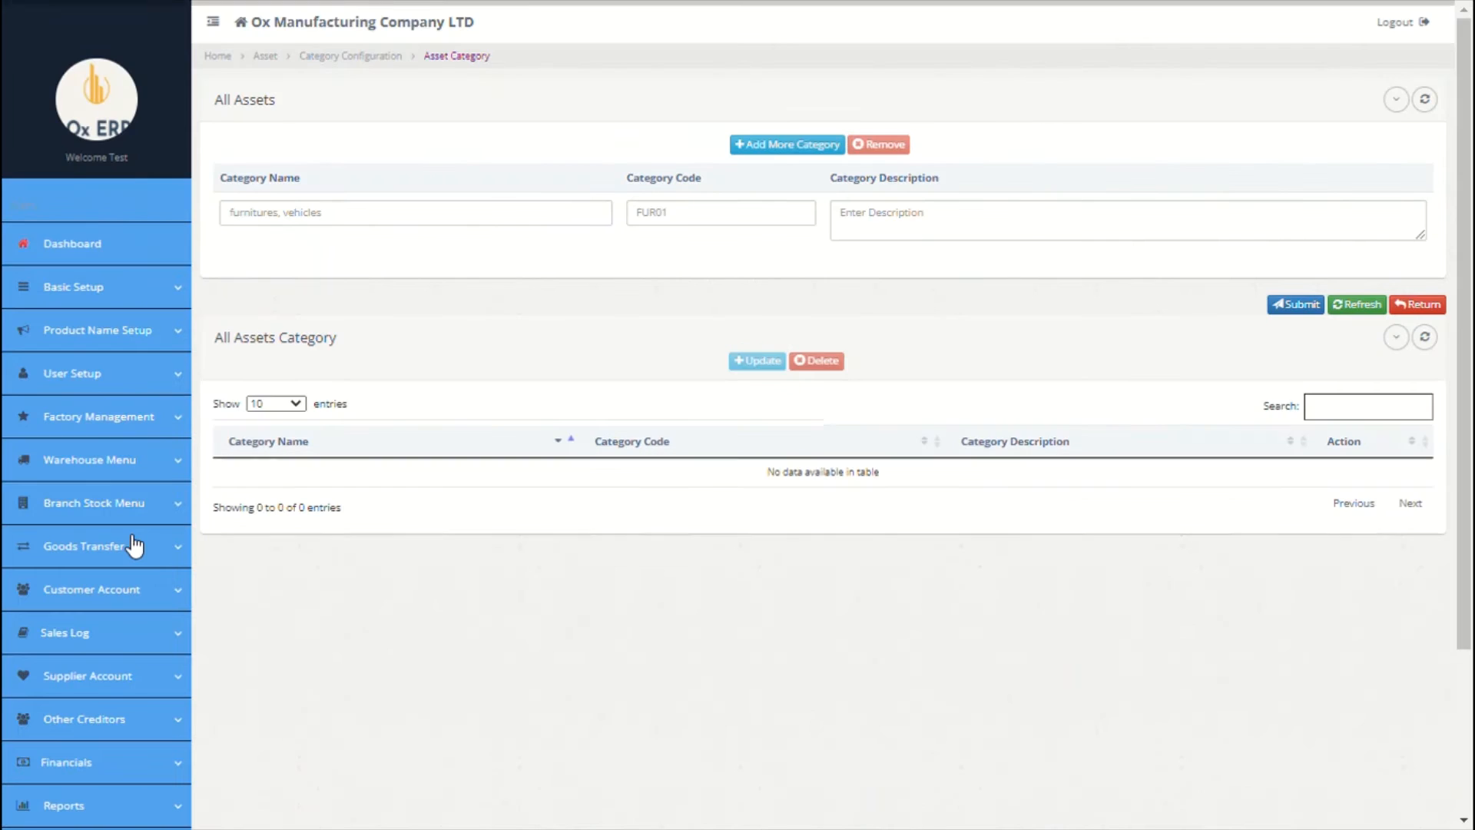
Step: Enter the Furnitures category with code FUR001 and description 'all furniture'
{"action": "left_click", "coordinate": [431, 225]}
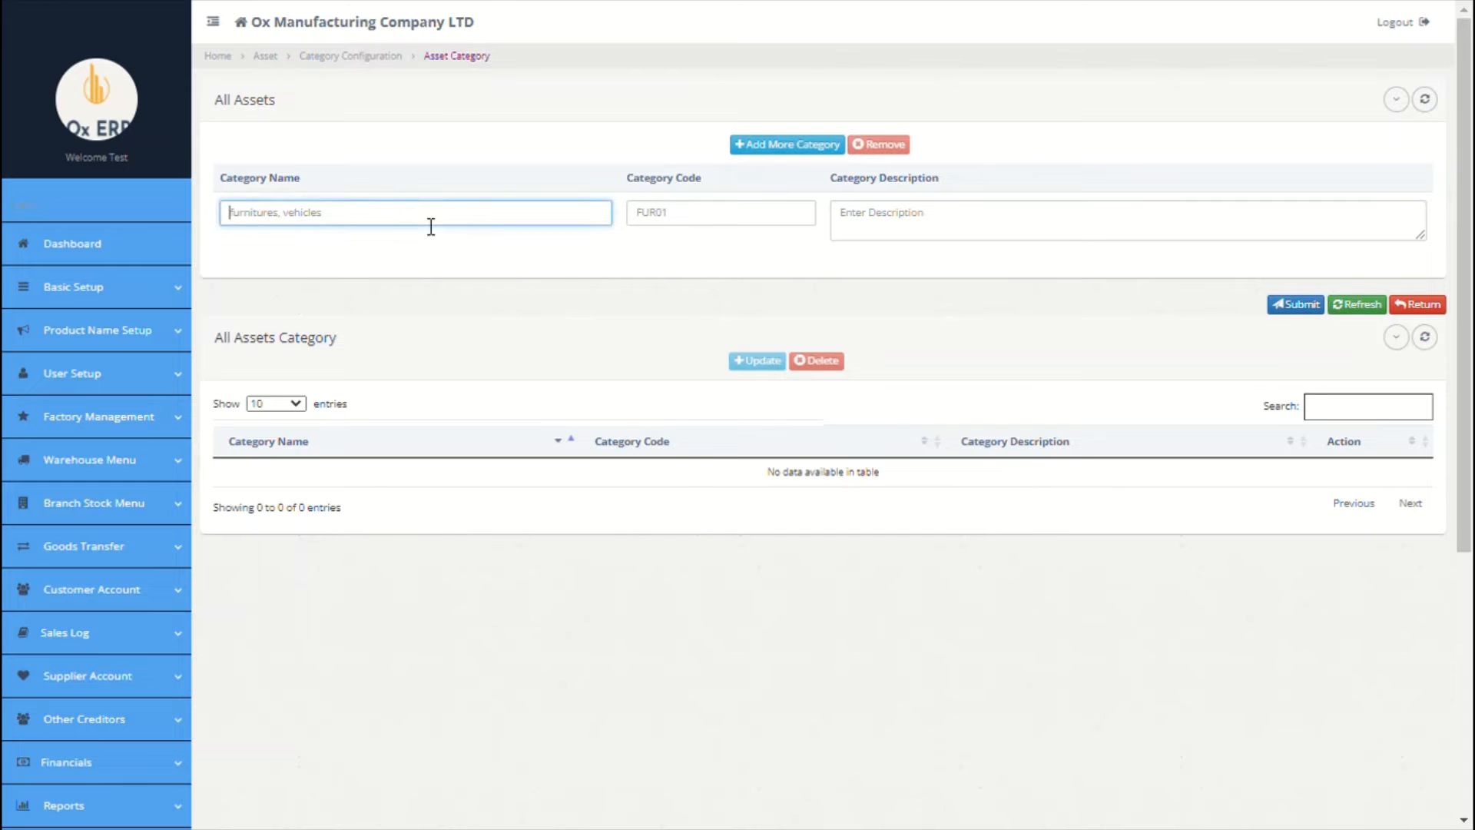
{"action": "type", "text": "furnitures"}
{"action": "left_click", "coordinate": [751, 225]}
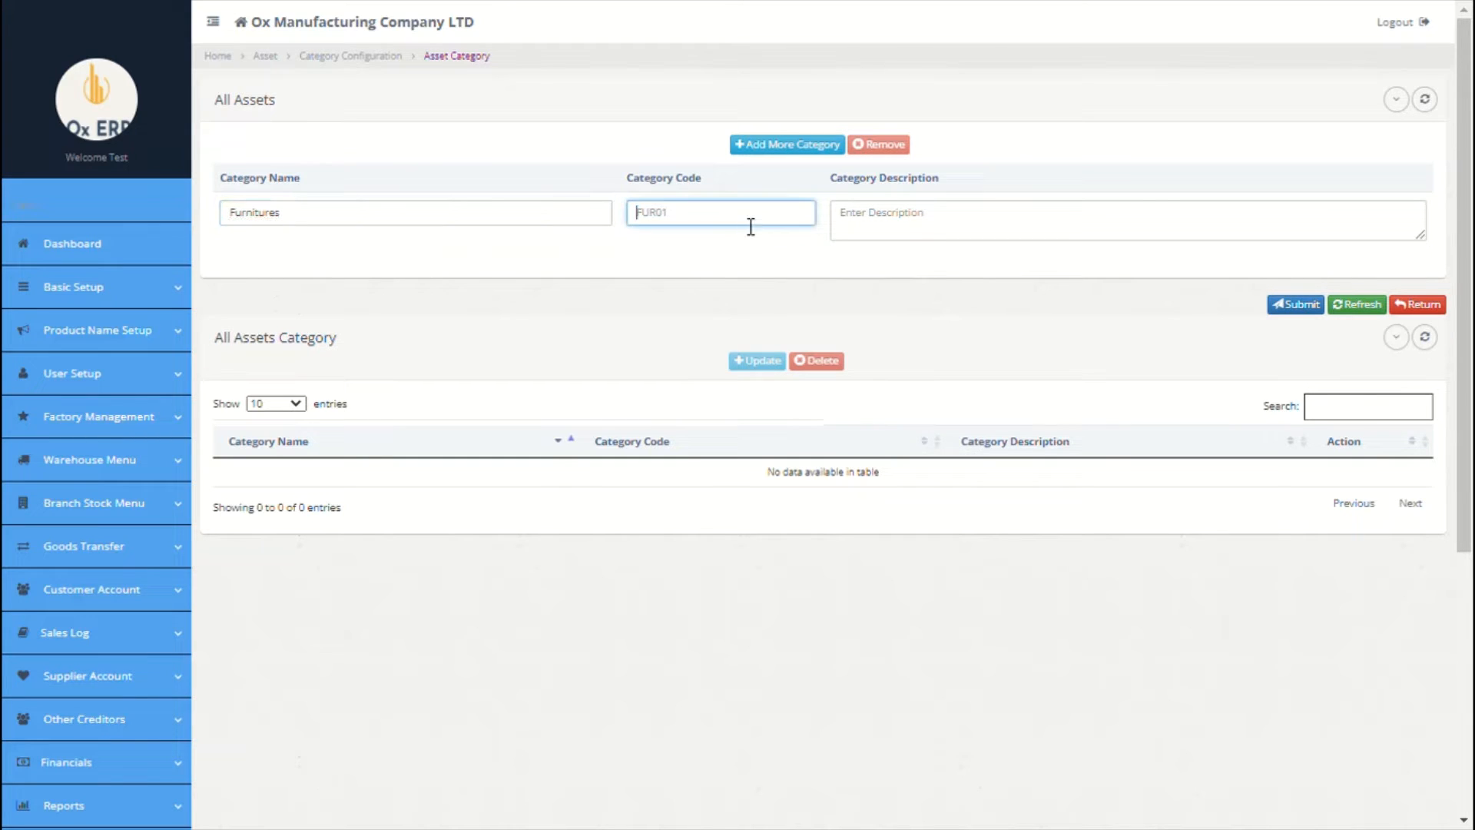
{"action": "type", "text": "FUR001"}
{"action": "left_click", "coordinate": [879, 230]}
{"action": "type", "text": "al fur"}
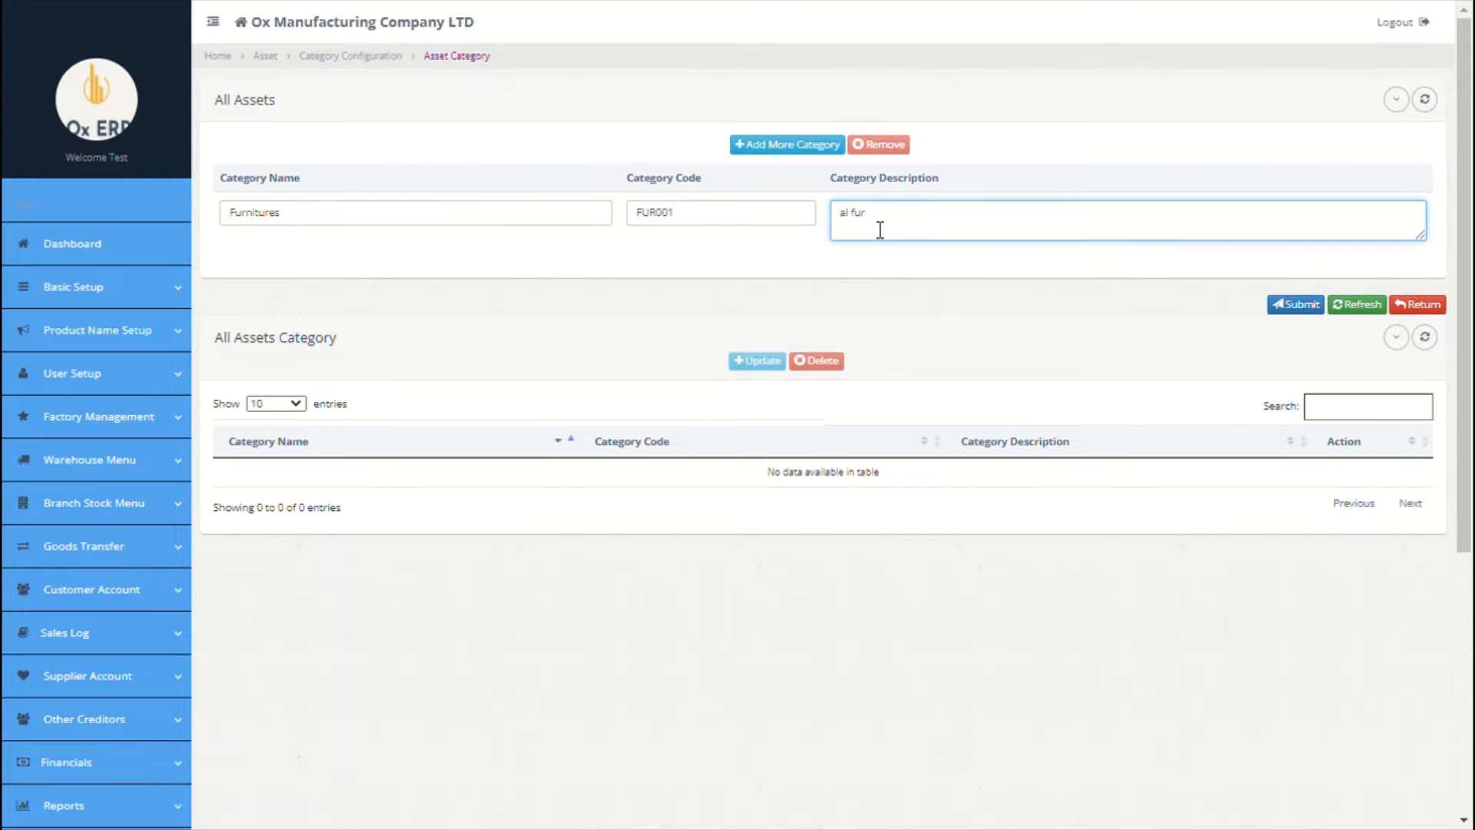
{"action": "key", "text": "BackSpace"}
{"action": "type", "text": "itures"}
{"action": "key", "text": "BackSpace"}
{"action": "type", "text": "l"}
{"action": "right_click", "coordinate": [886, 215]}
{"action": "left_click", "coordinate": [929, 236]}
{"action": "key", "text": "BackSpace"}
{"action": "key", "text": "BackSpace"}
Step: Add the Vehices and Building category rows
{"action": "left_click", "coordinate": [785, 144]}
{"action": "left_click", "coordinate": [424, 209]}
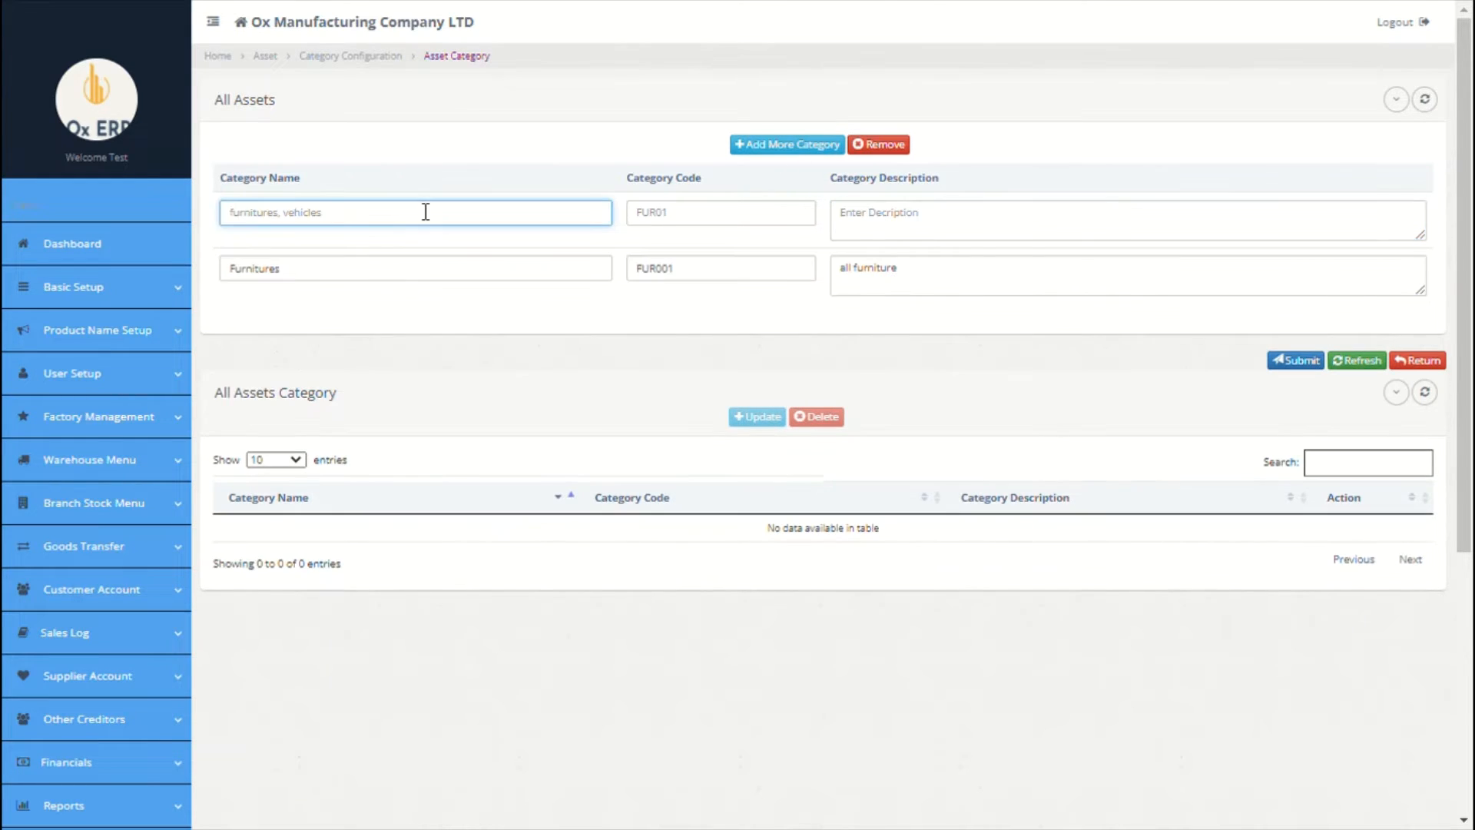
{"action": "type", "text": "Vehices"}
{"action": "left_click", "coordinate": [628, 221]}
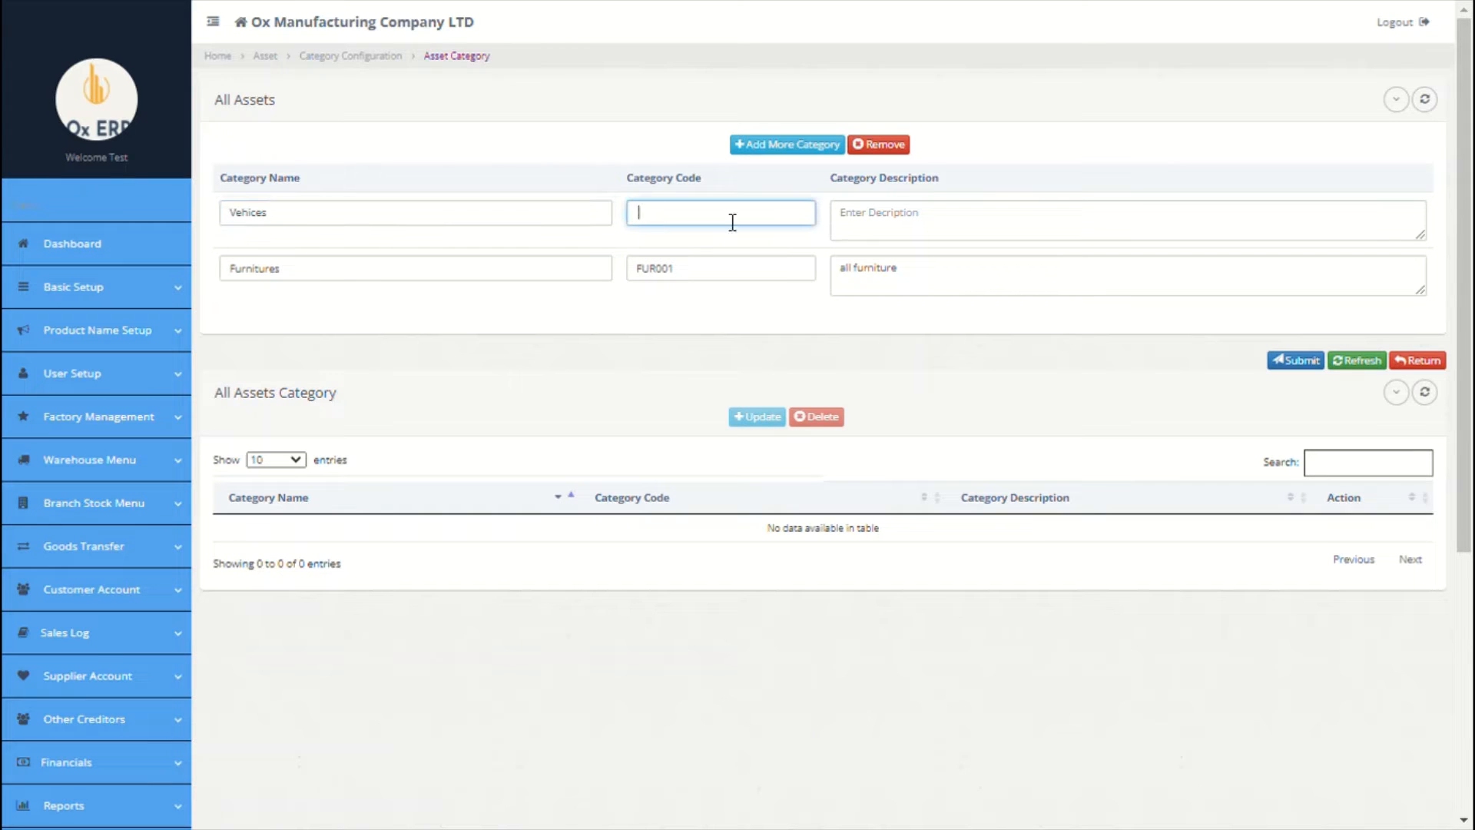
{"action": "left_click", "coordinate": [892, 221]}
{"action": "left_click", "coordinate": [805, 150]}
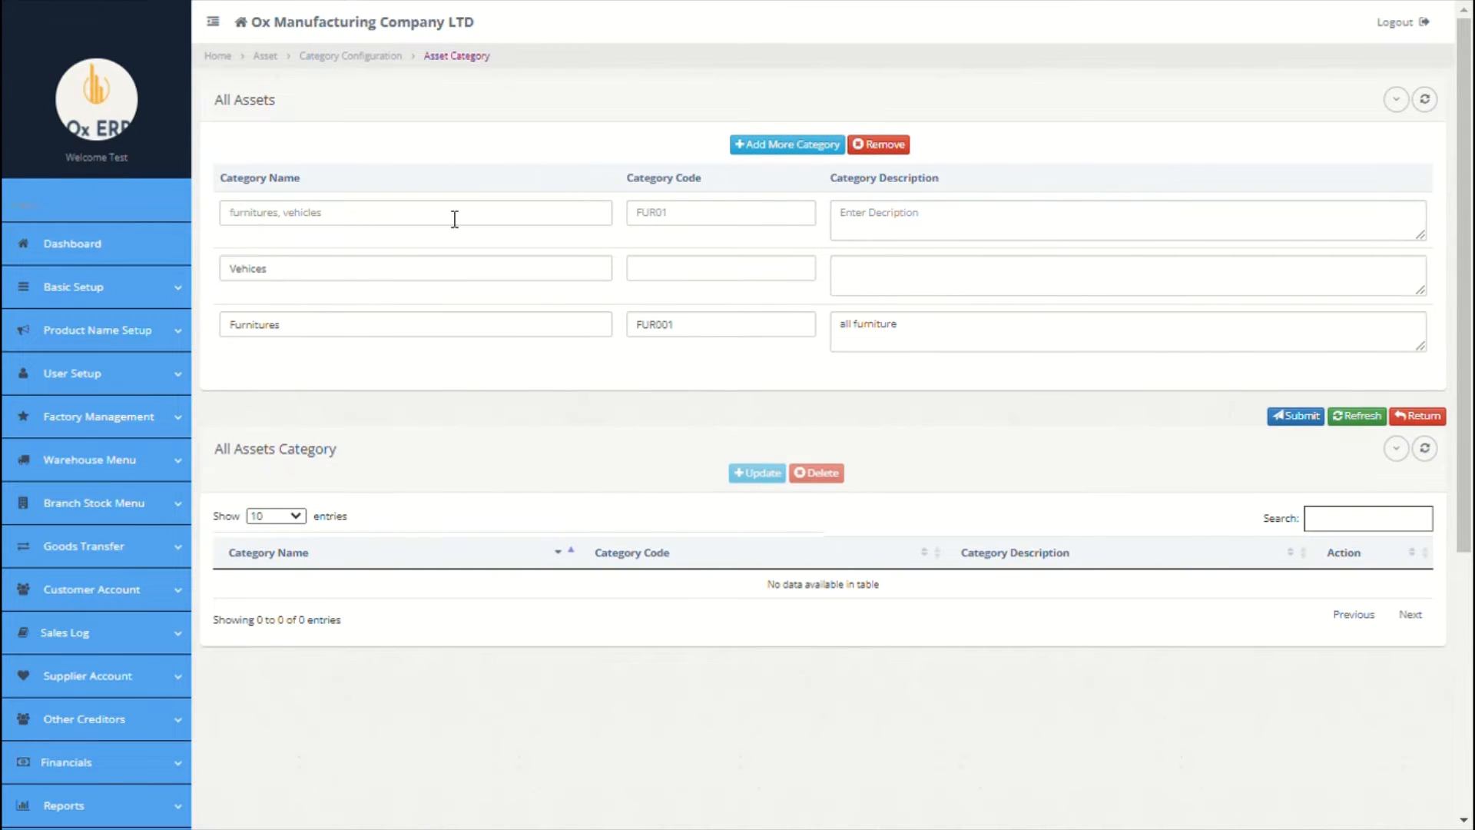
{"action": "left_click", "coordinate": [454, 215]}
{"action": "type", "text": "Euilding"}
{"action": "left_click", "coordinate": [669, 218]}
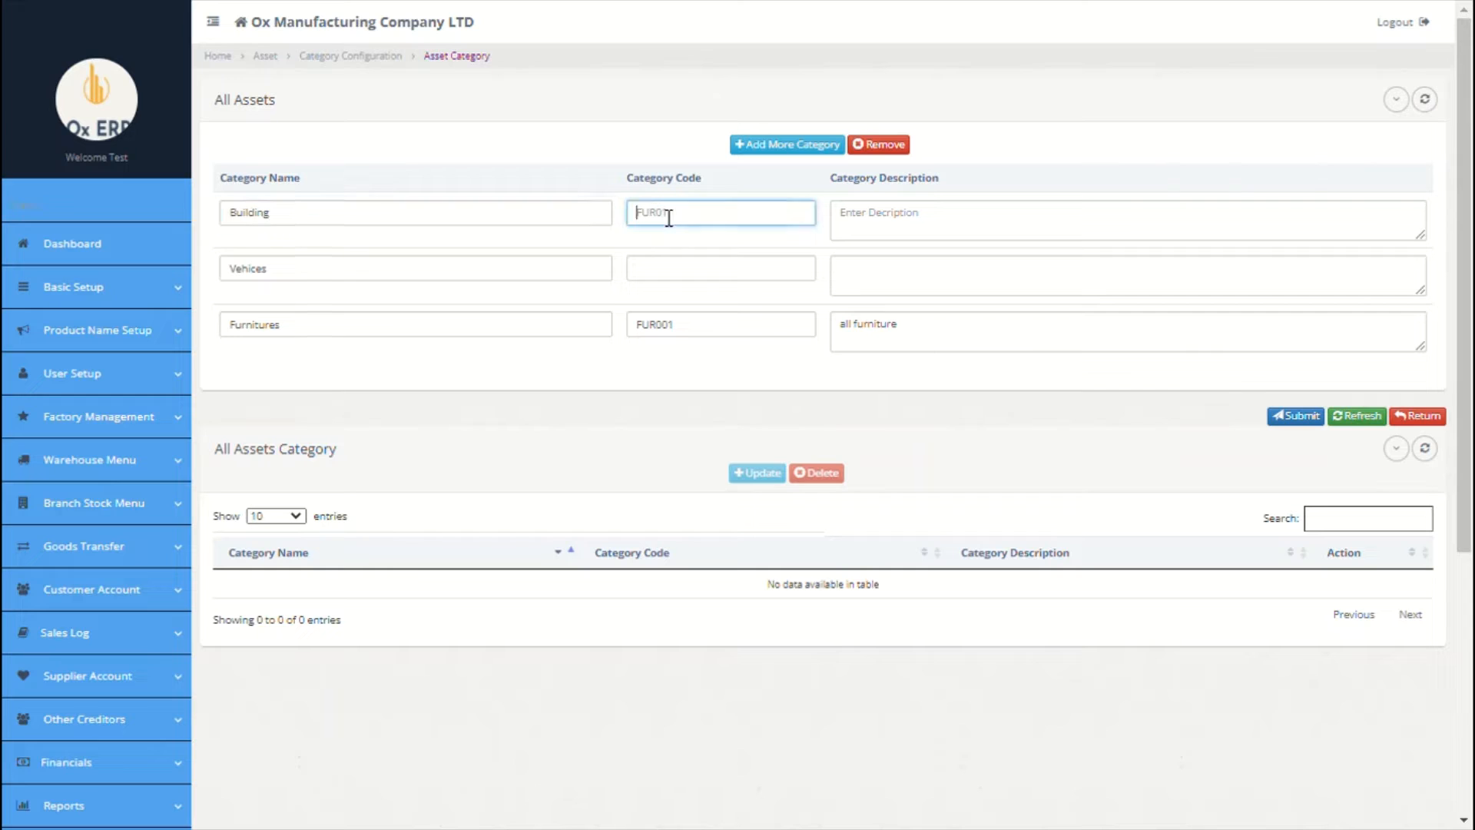
{"action": "left_click", "coordinate": [958, 218]}
Step: Add an Office Equipment category row and save all four categories
{"action": "left_click", "coordinate": [799, 152]}
{"action": "left_click", "coordinate": [410, 225]}
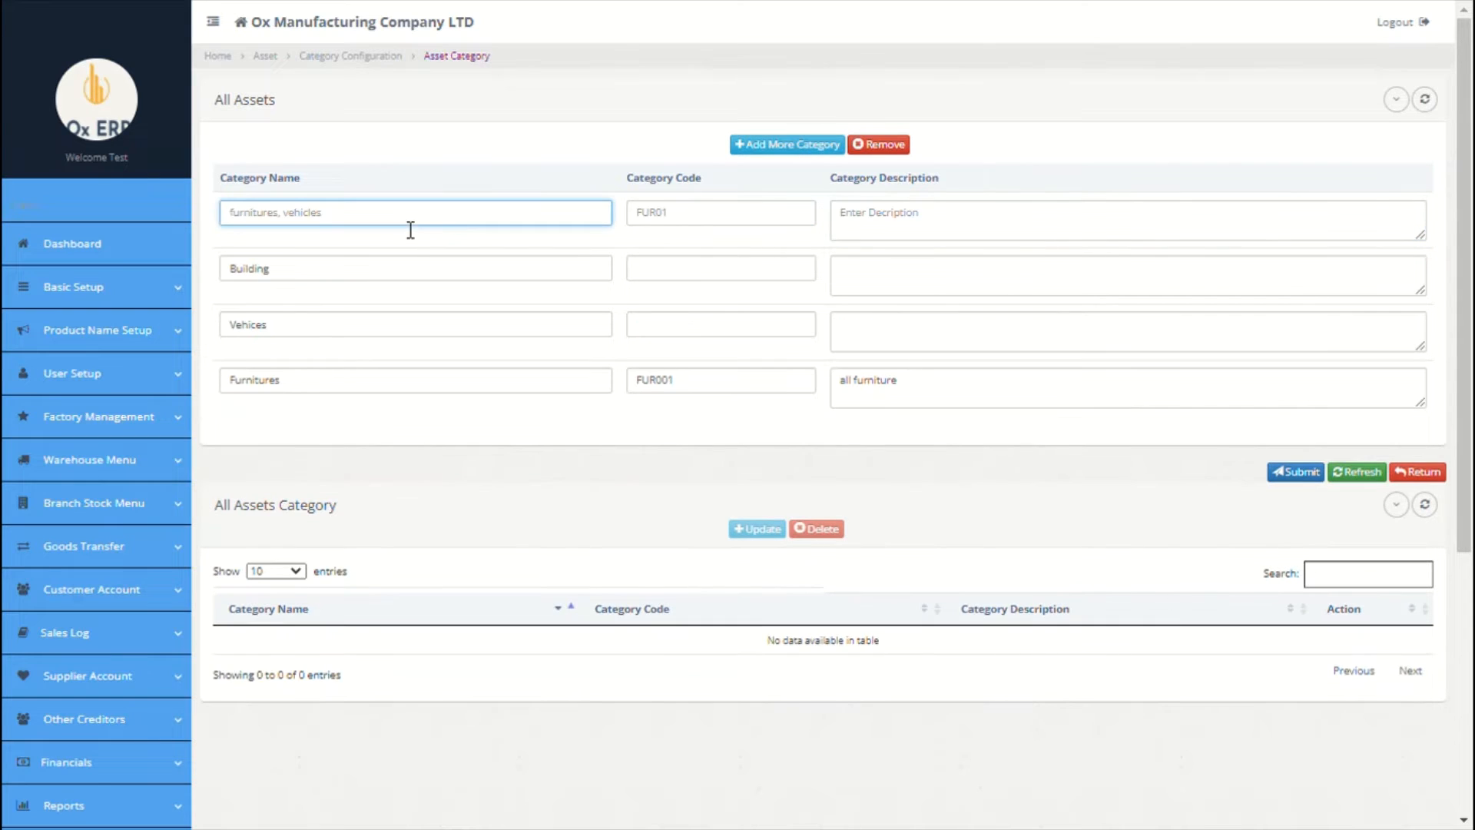
{"action": "type", "text": "E"}
{"action": "key", "text": "BackSpace"}
{"action": "key", "text": "BackSpace"}
{"action": "type", "text": "Office Equipment"}
{"action": "left_click", "coordinate": [692, 221]}
{"action": "left_click", "coordinate": [922, 219]}
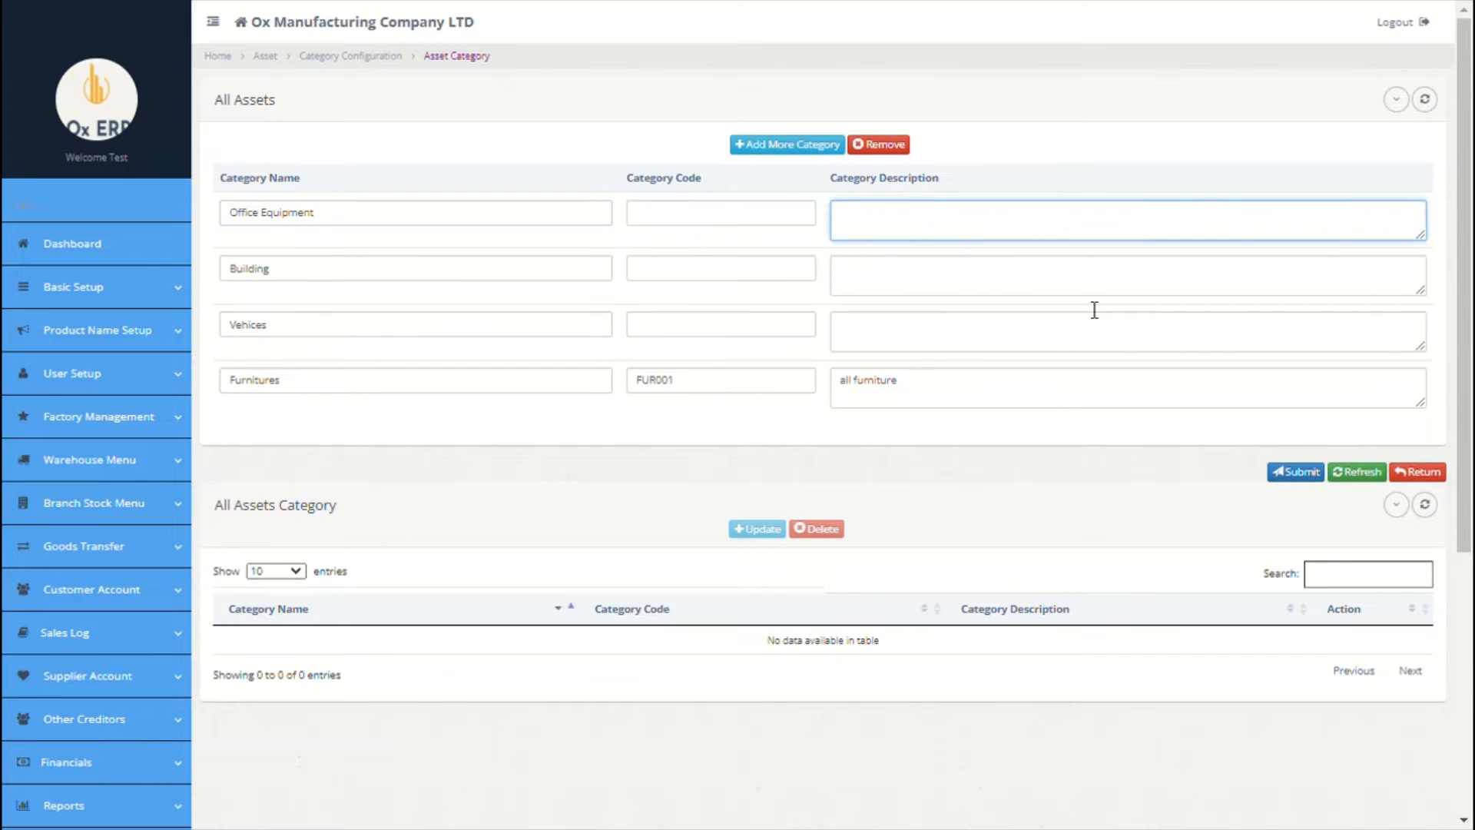
{"action": "left_click", "coordinate": [1298, 471]}
{"action": "left_click", "coordinate": [1059, 401]}
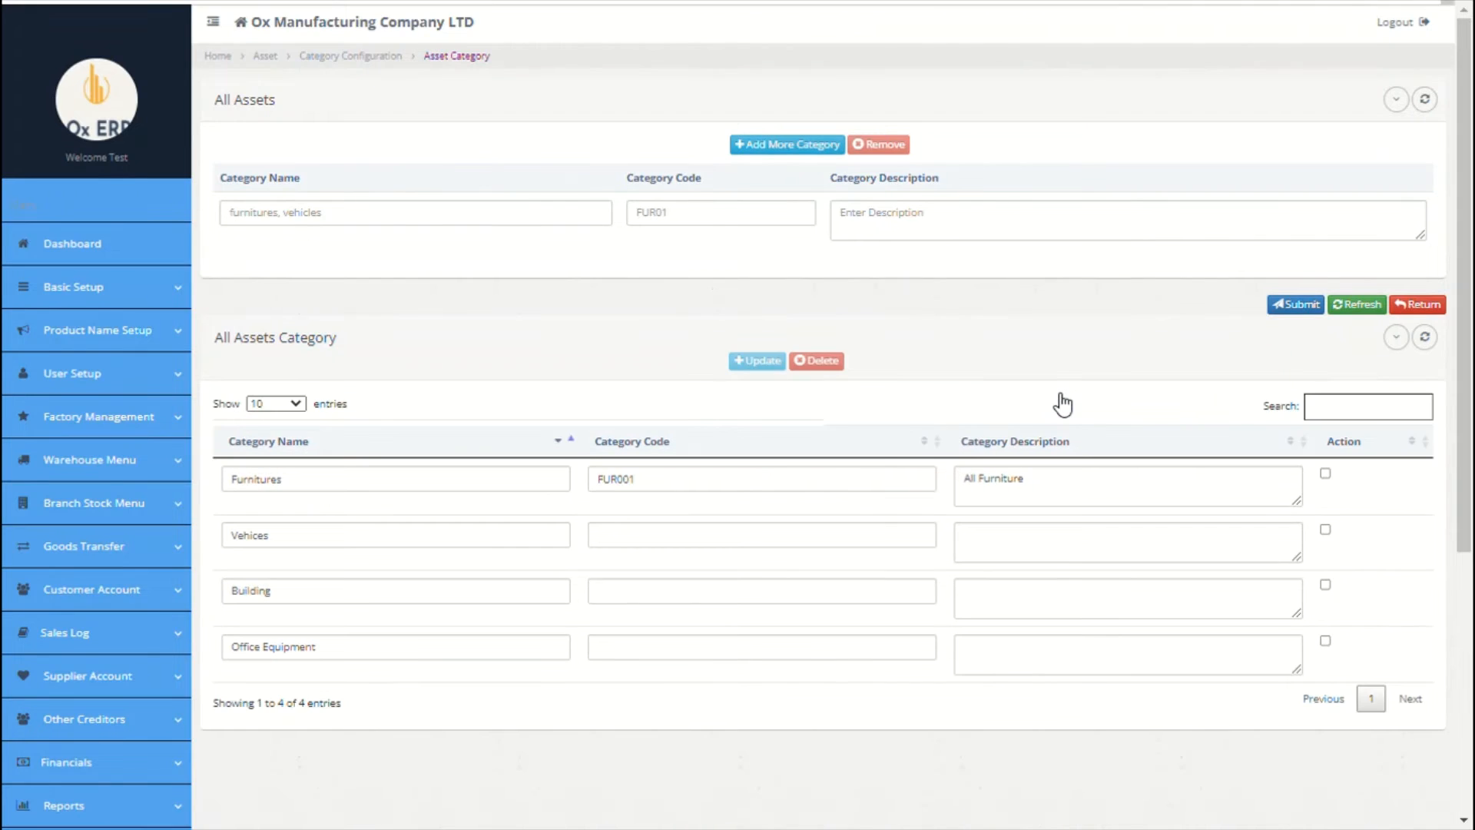
{"action": "scroll", "coordinate": [1061, 398], "scroll_direction": "down", "scroll_amount": 5}
Step: Enter the Samsung 49inch TV (56units): code 001, Office Equipment, Paris, 5000, 09/01/2021
{"action": "left_click", "coordinate": [148, 568]}
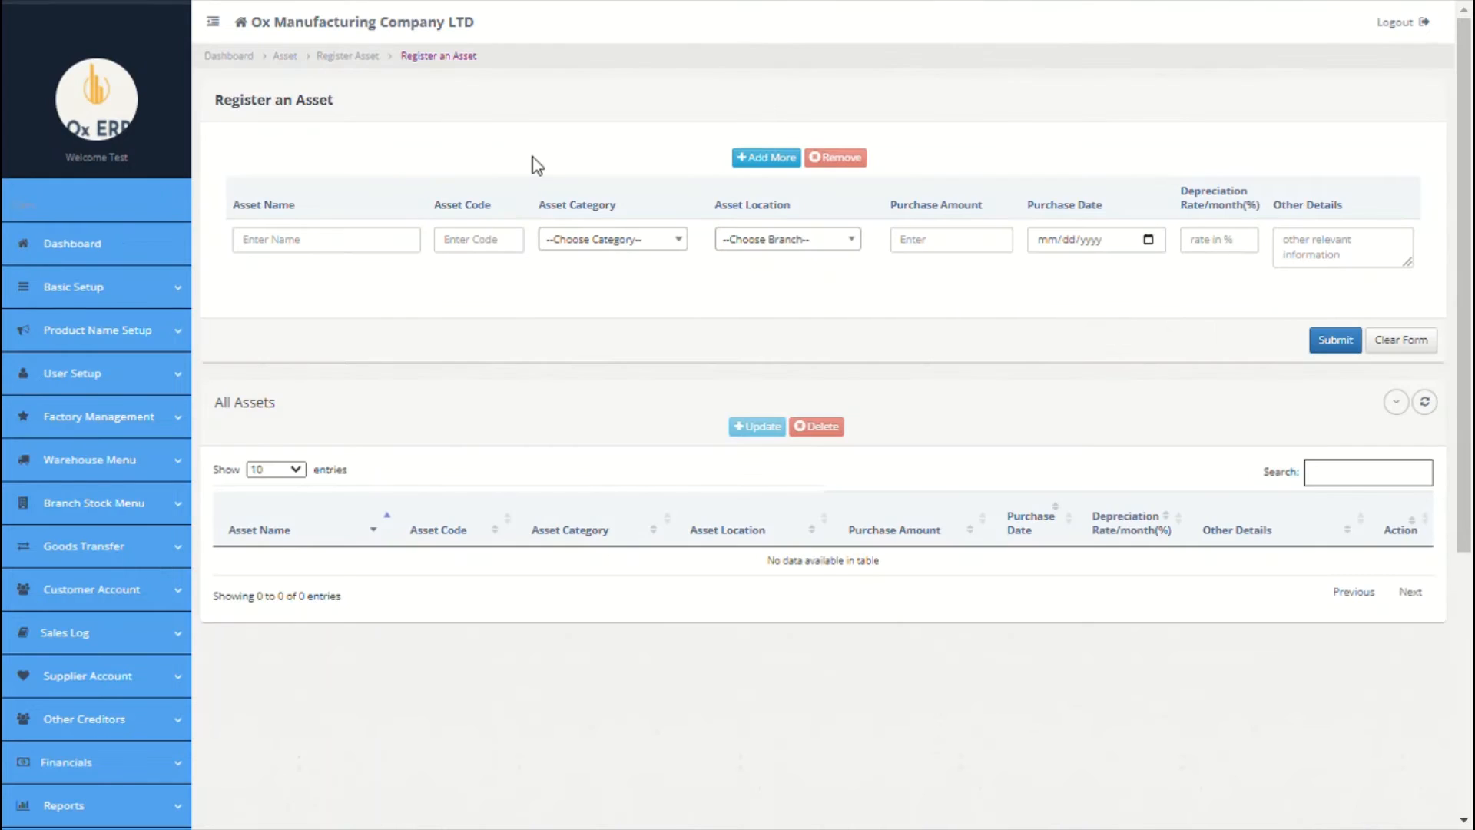
{"action": "left_click", "coordinate": [356, 241]}
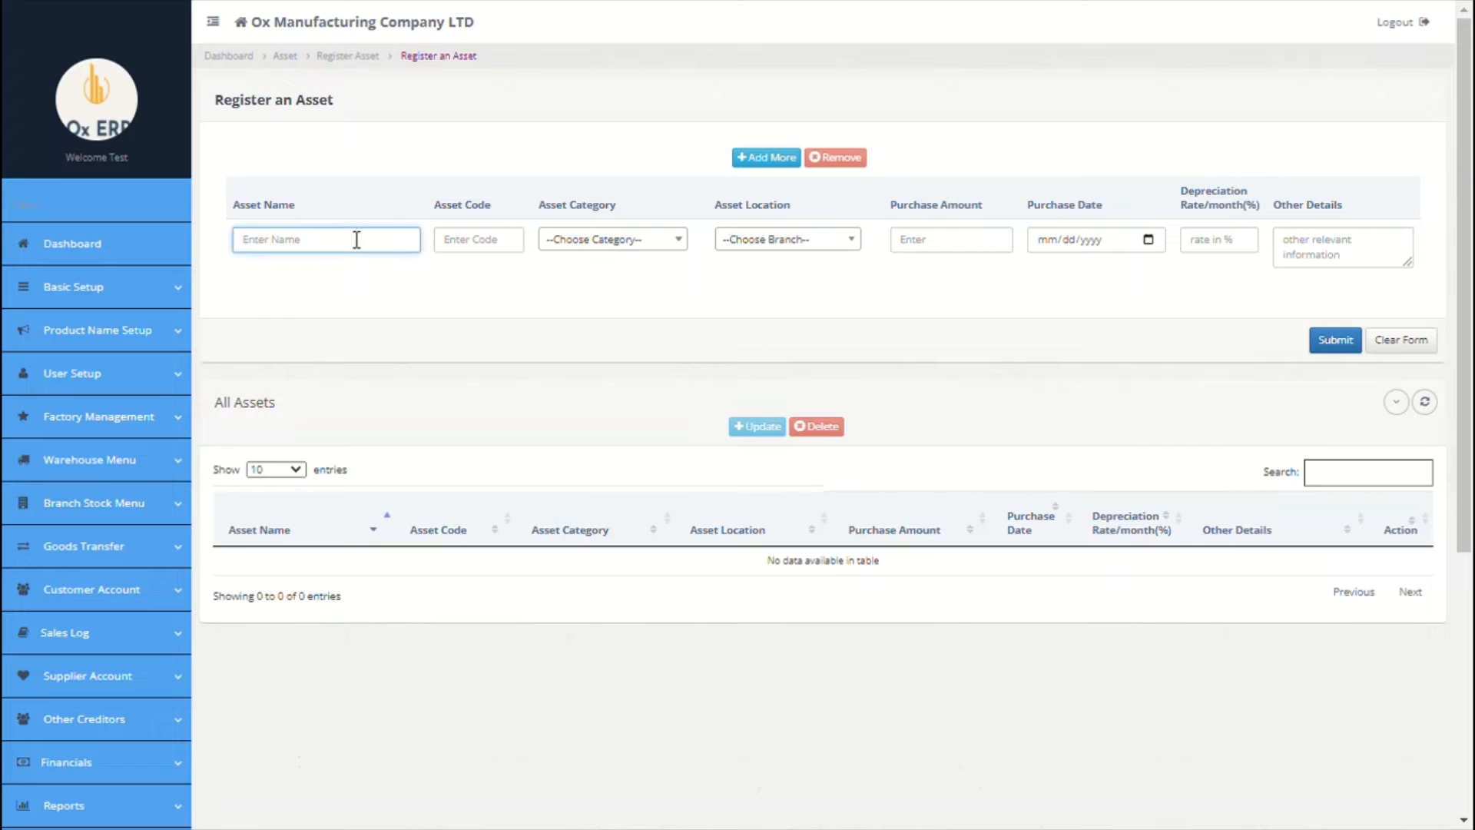
{"action": "type", "text": "Samsung 49inch TV (56"}
{"action": "type", "text": "units)"}
{"action": "left_click", "coordinate": [459, 246]}
{"action": "type", "text": "001"}
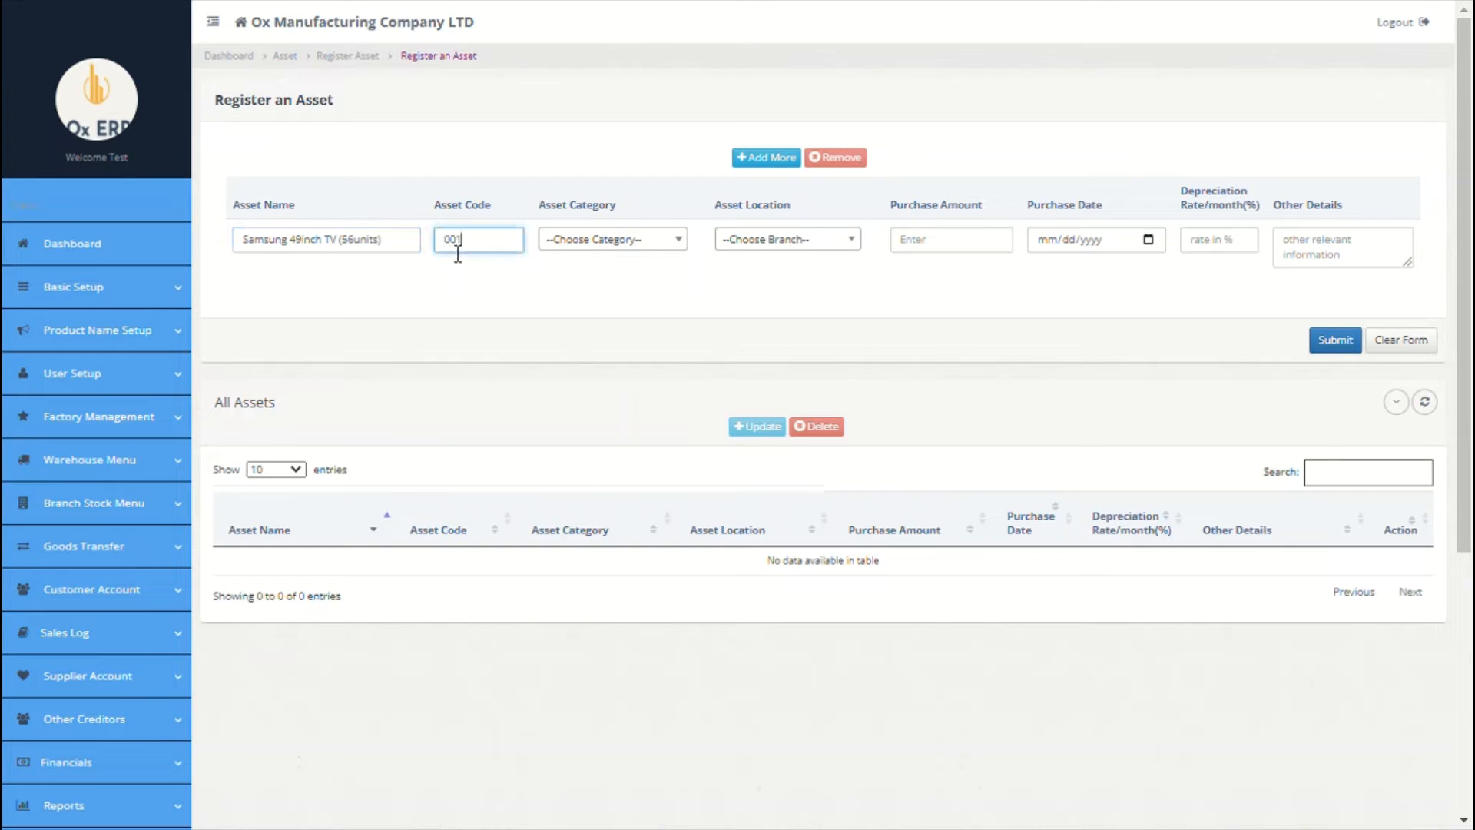
{"action": "left_click", "coordinate": [629, 241]}
{"action": "left_click", "coordinate": [617, 391]}
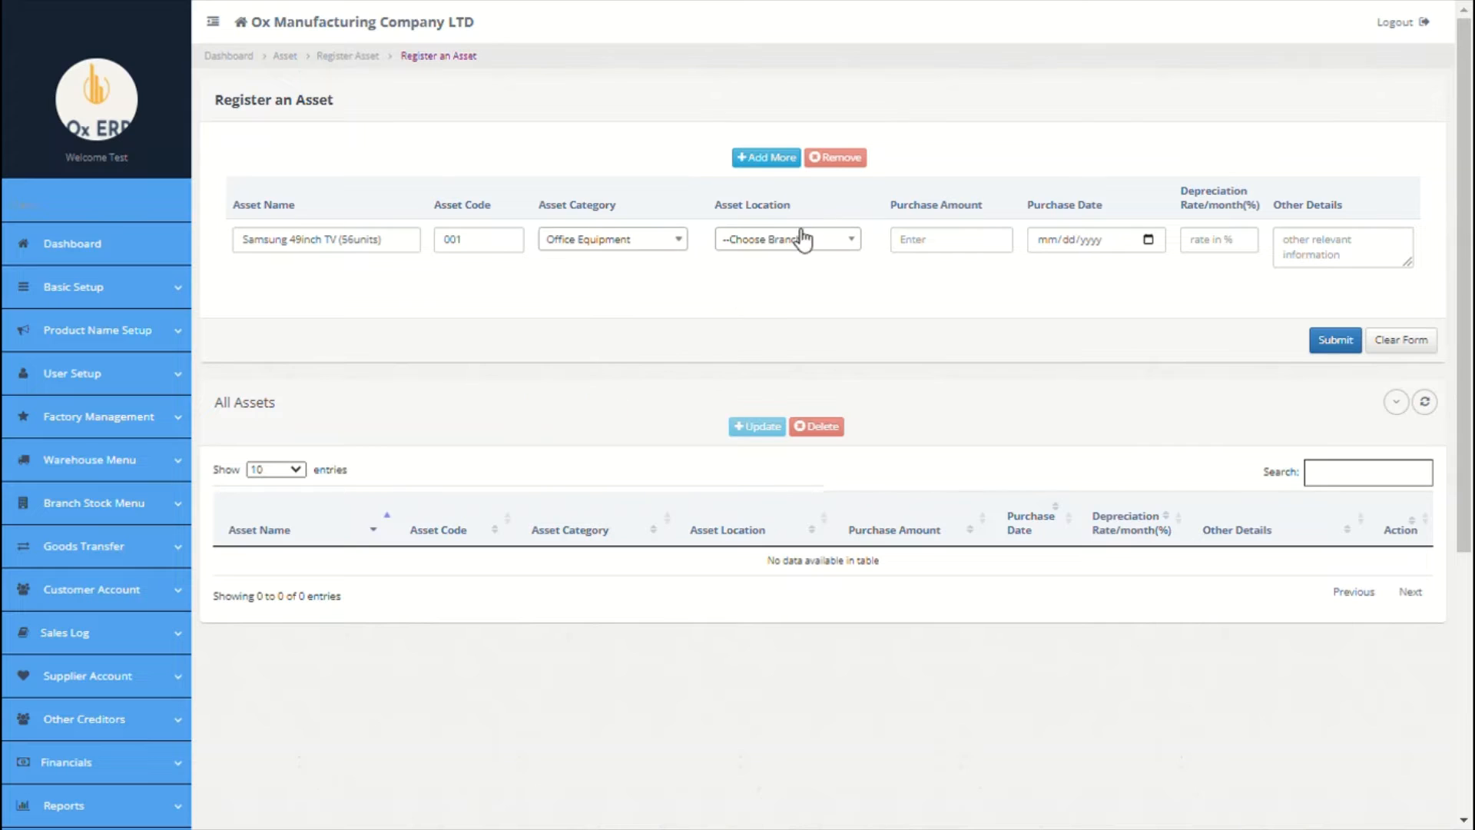
{"action": "left_click", "coordinate": [800, 239]}
{"action": "left_click", "coordinate": [780, 323]}
{"action": "left_click", "coordinate": [923, 250]}
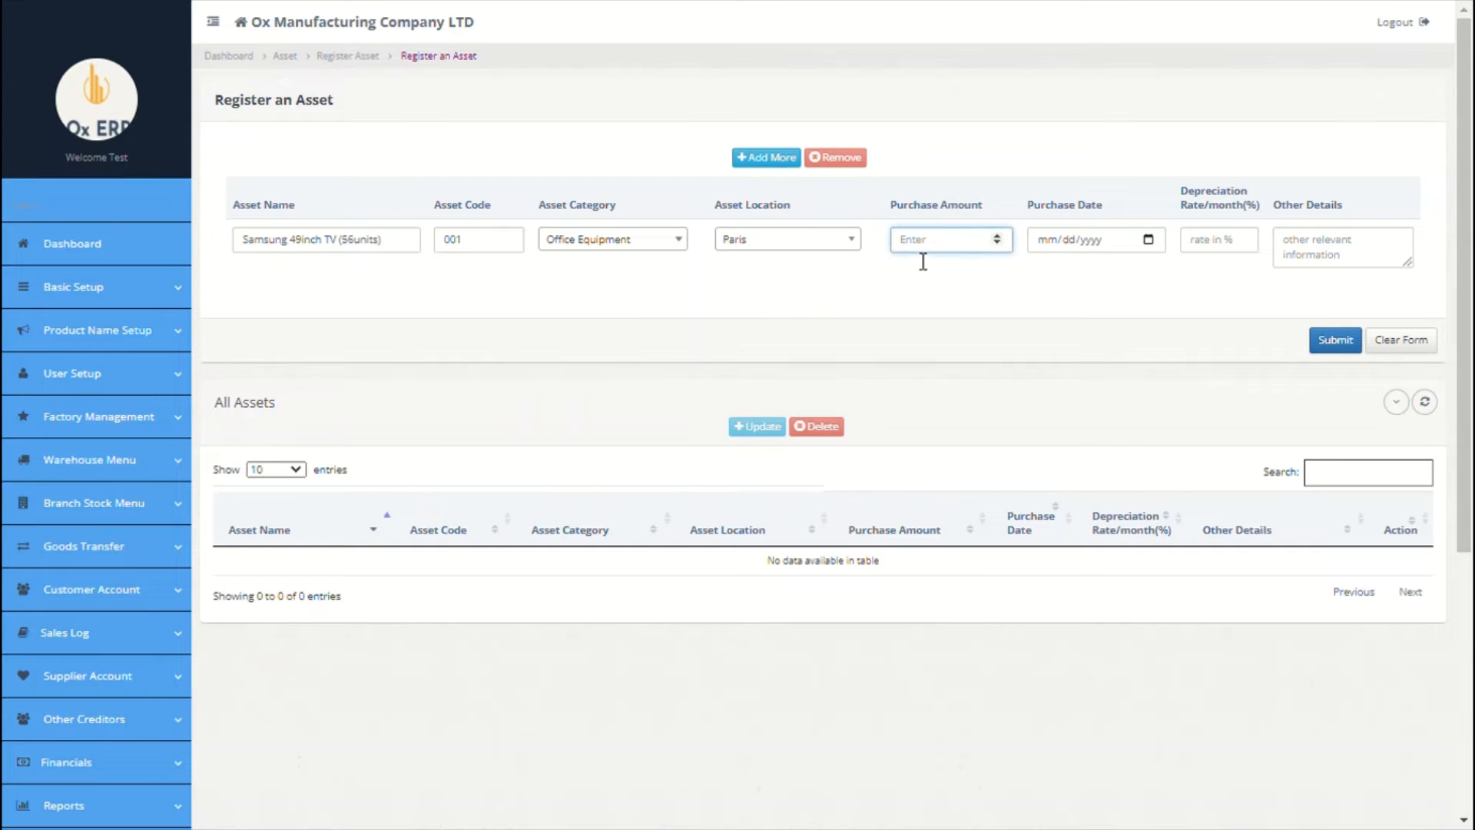
{"action": "type", "text": "5000"}
{"action": "key", "text": "Tab"}
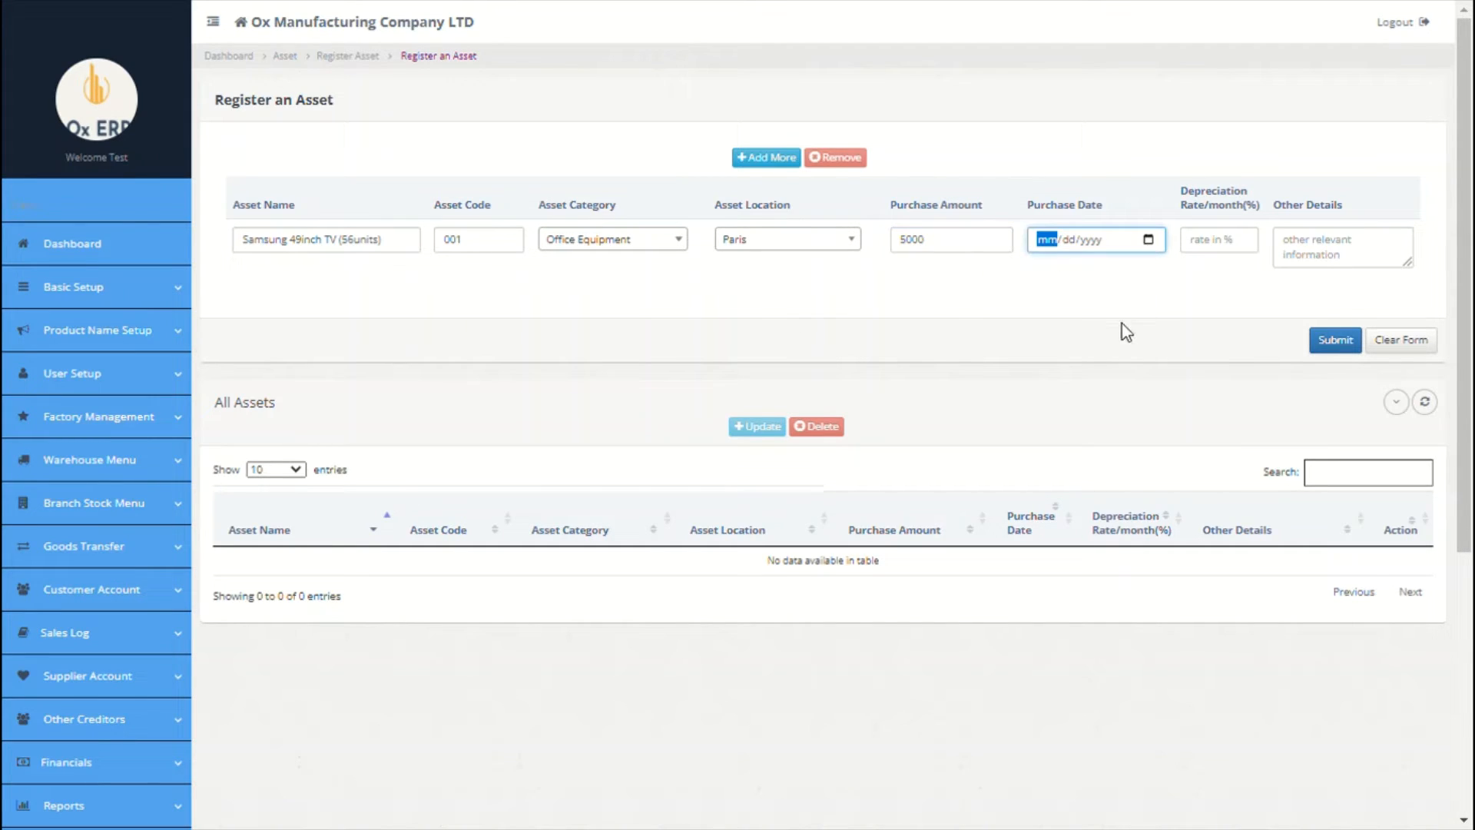
{"action": "type", "text": "09012021"}
{"action": "left_click", "coordinate": [1225, 251]}
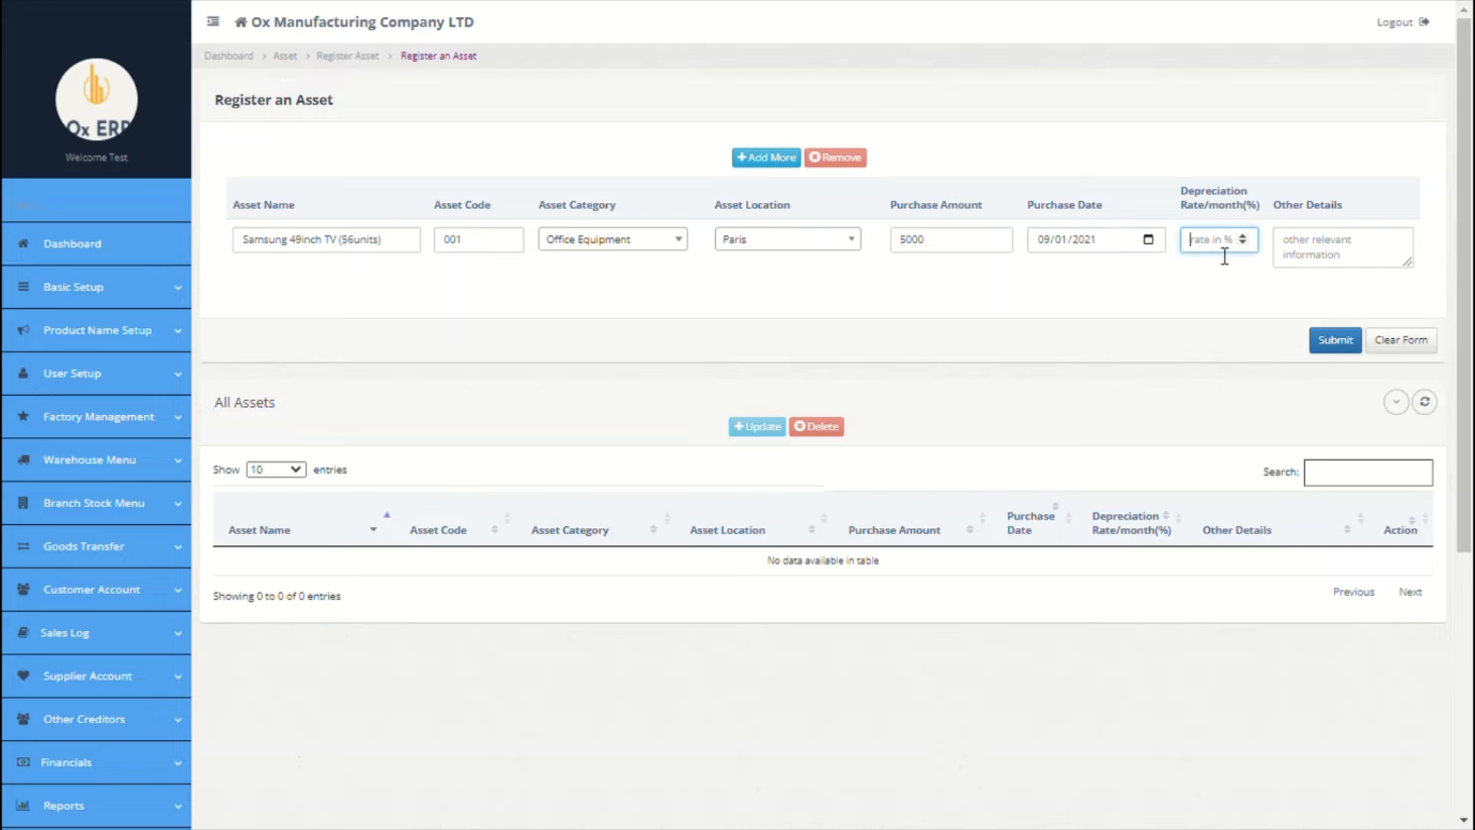
{"action": "type", "text": "0.2"}
{"action": "left_click", "coordinate": [1366, 255]}
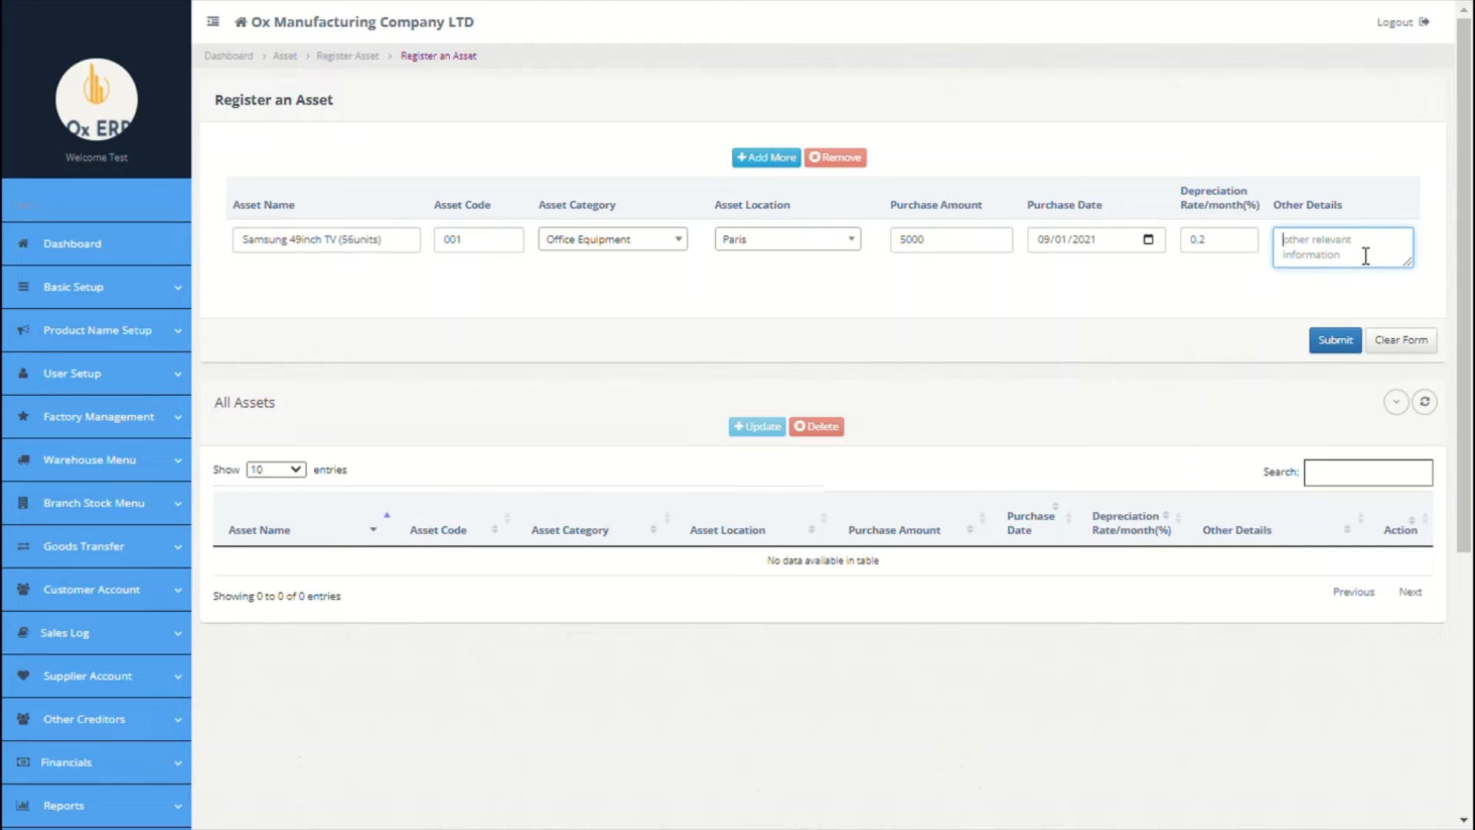
Step: Add an Office Building asset row: Building category, Paris, 80000, dated 09/01/2021
{"action": "left_click", "coordinate": [790, 162]}
{"action": "left_click", "coordinate": [410, 248]}
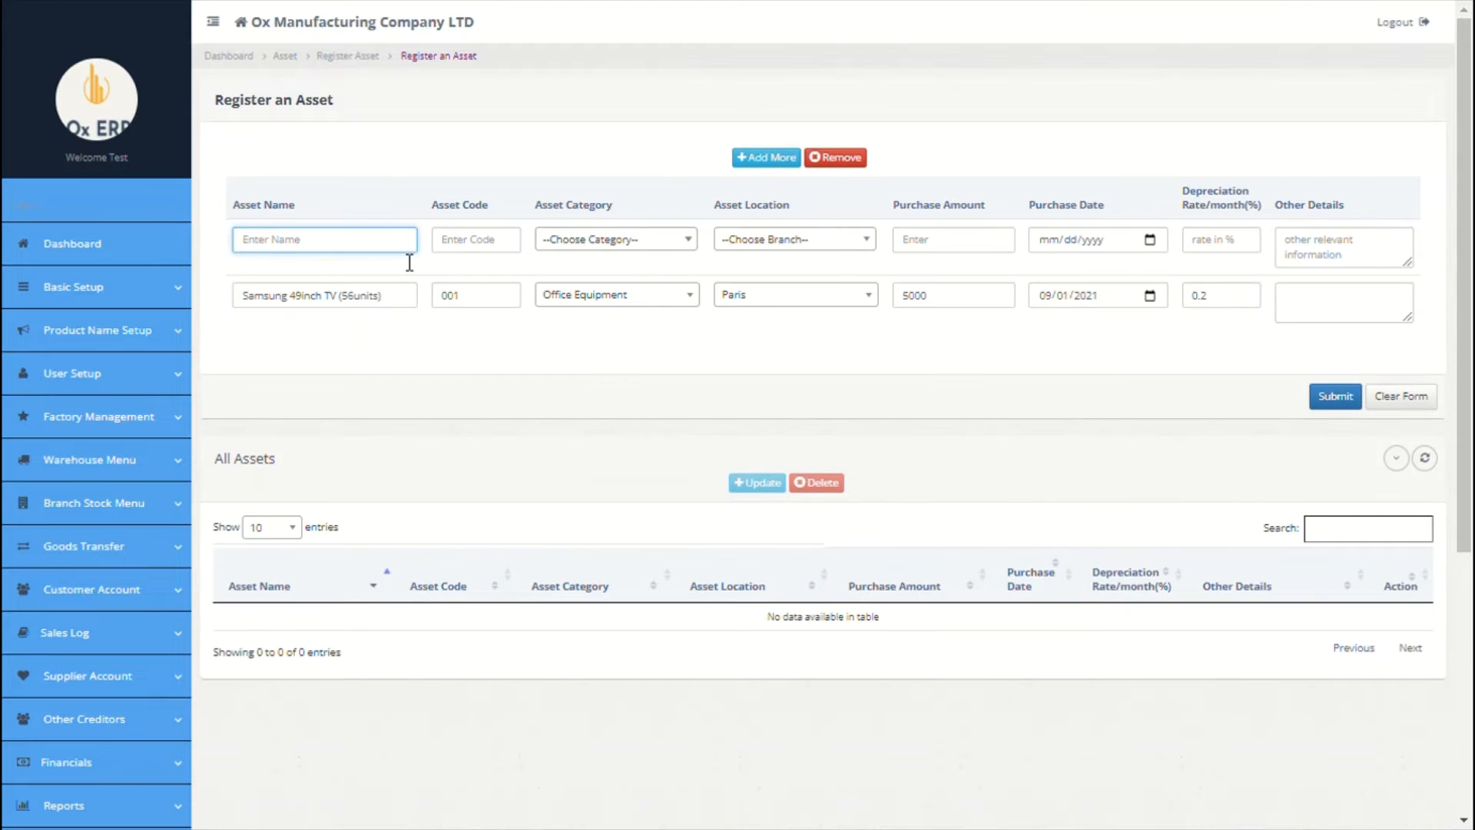
{"action": "type", "text": "S"}
{"action": "key", "text": "BackSpace"}
{"action": "type", "text": "Cffice Building"}
{"action": "left_click", "coordinate": [489, 252]}
{"action": "left_click", "coordinate": [603, 239]}
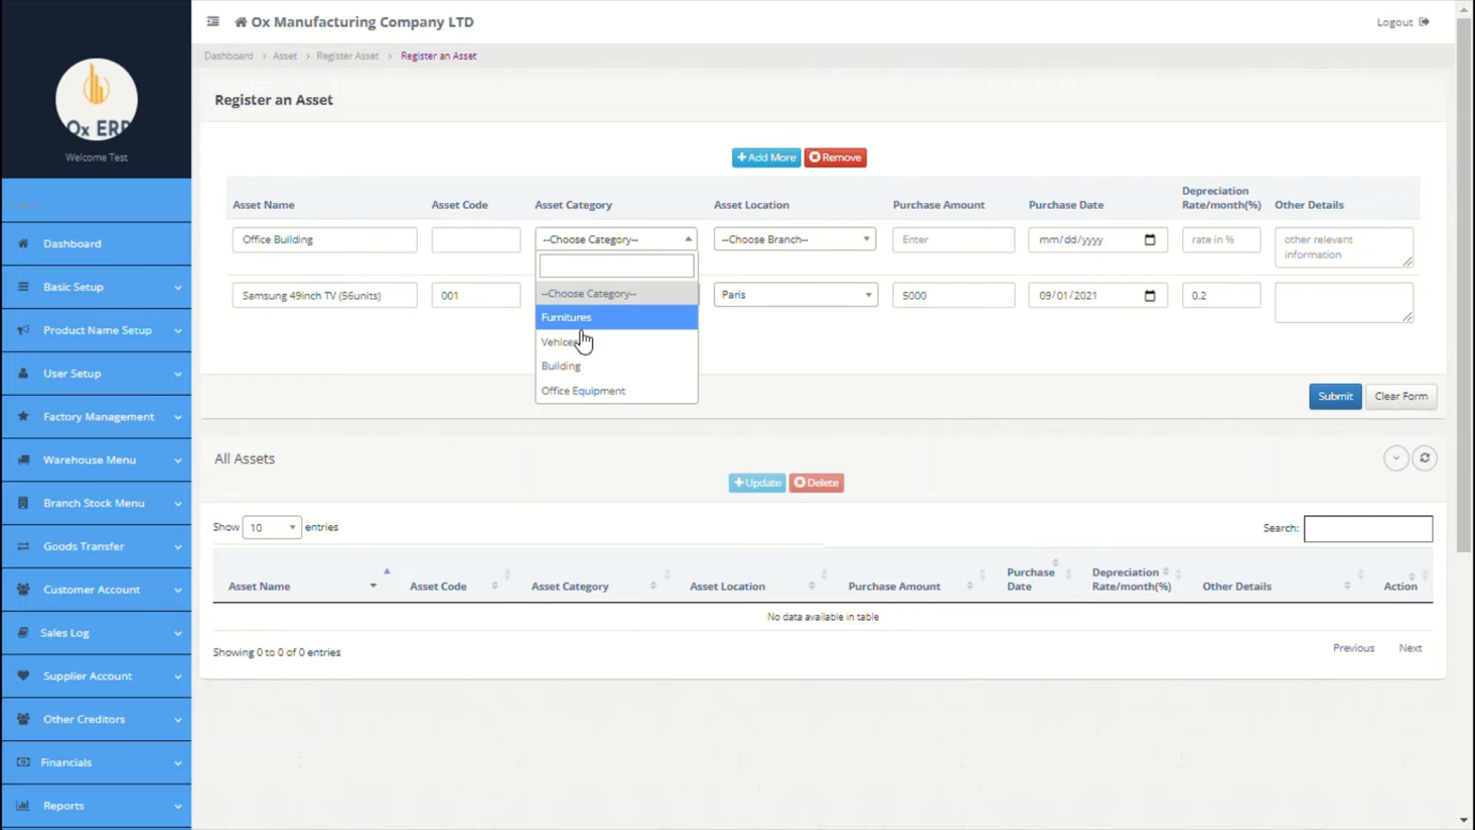
{"action": "left_click", "coordinate": [576, 362]}
{"action": "left_click", "coordinate": [776, 240]}
{"action": "left_click", "coordinate": [754, 328]}
{"action": "left_click", "coordinate": [942, 247]}
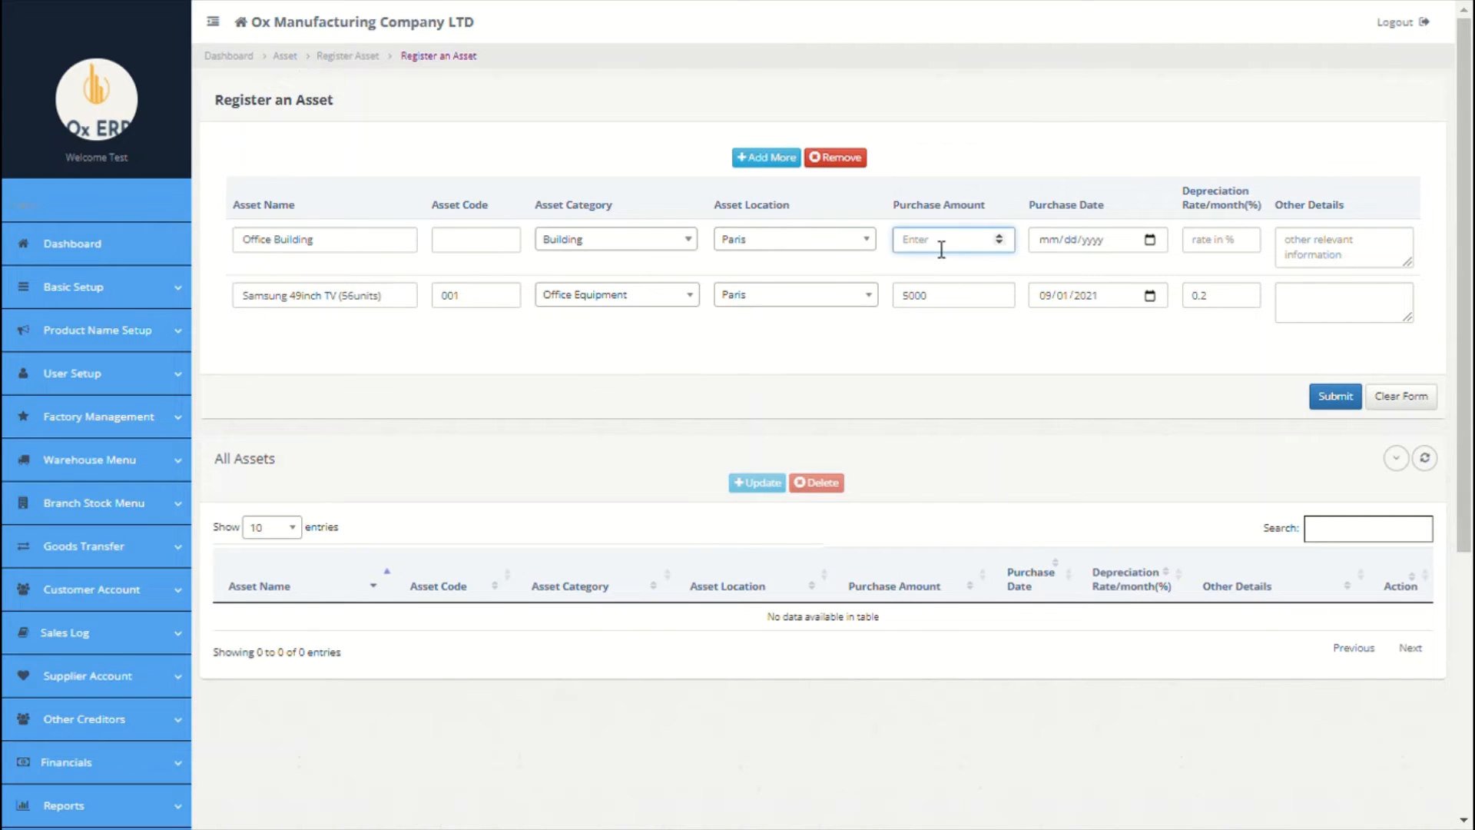
{"action": "type", "text": "80000"}
{"action": "left_click", "coordinate": [1149, 246]}
{"action": "left_click", "coordinate": [1117, 337]}
{"action": "left_click", "coordinate": [1239, 249]}
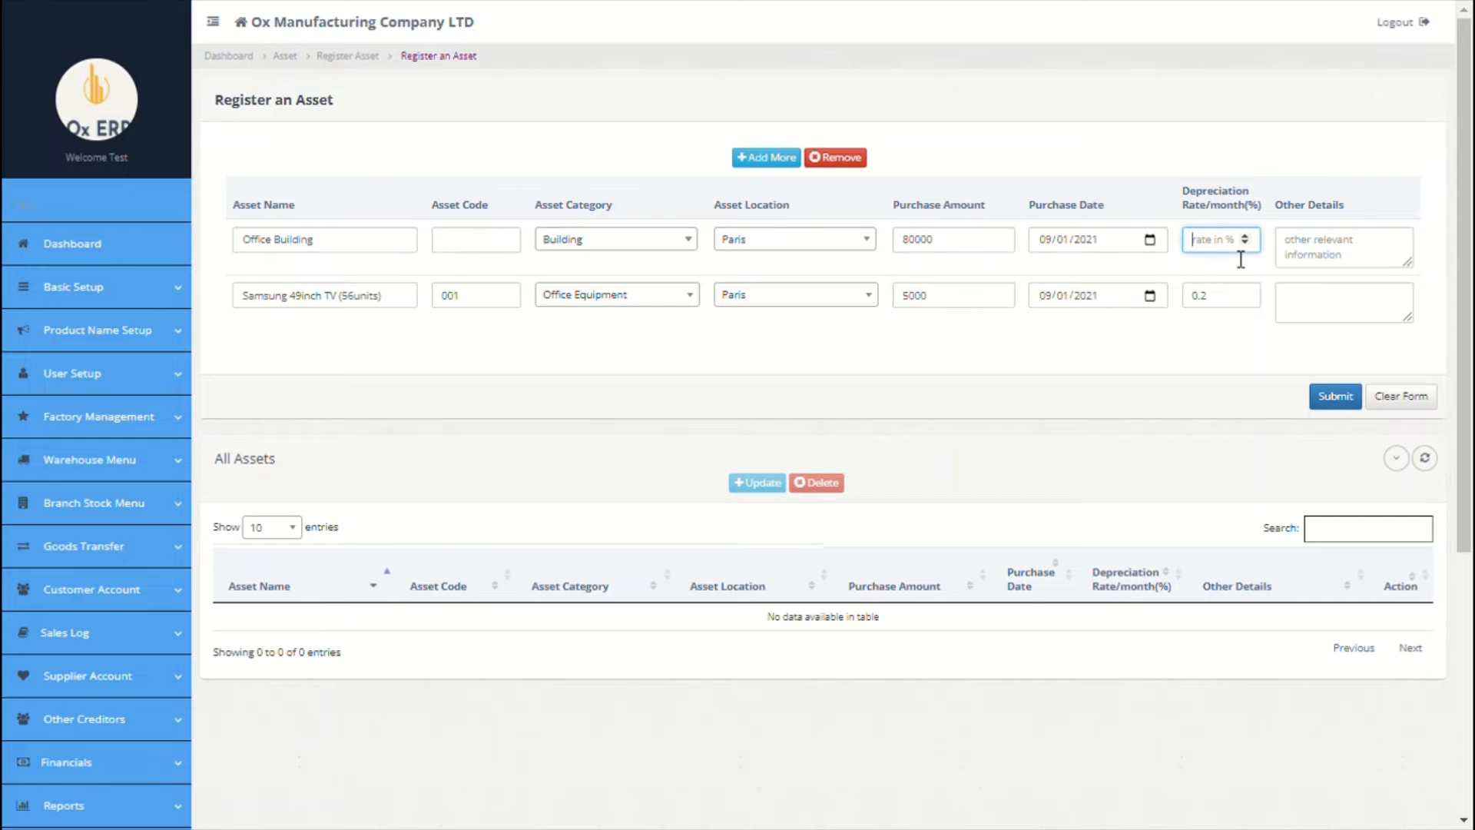
{"action": "type", "text": "0"}
{"action": "left_click", "coordinate": [1339, 266]}
Step: Save both assets and open the Asset Register report
{"action": "left_click", "coordinate": [1328, 398]}
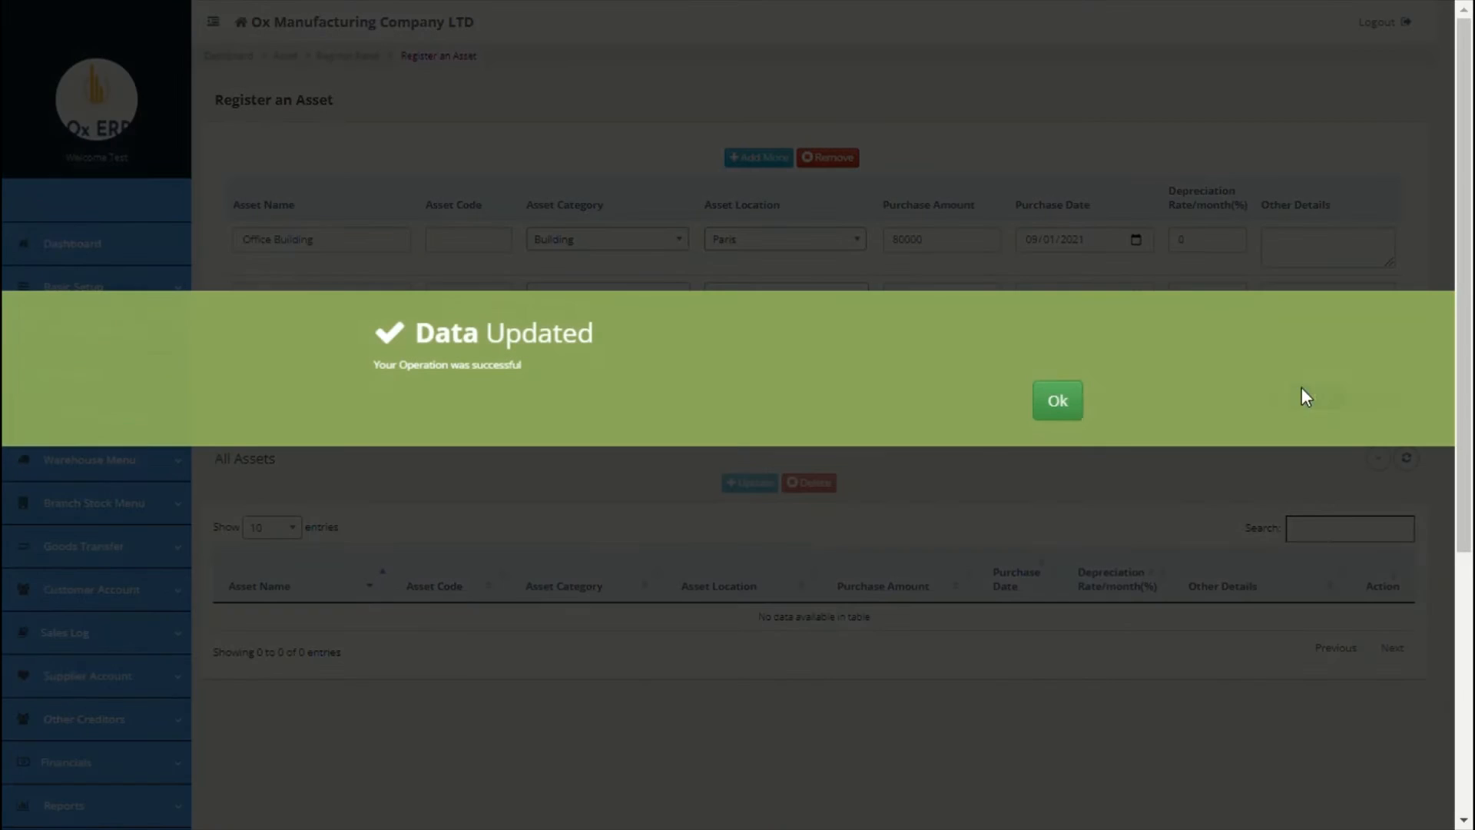
{"action": "left_click", "coordinate": [1064, 401]}
{"action": "scroll", "coordinate": [945, 395], "scroll_direction": "down", "scroll_amount": 3}
{"action": "scroll", "coordinate": [945, 395], "scroll_direction": "down", "scroll_amount": 3}
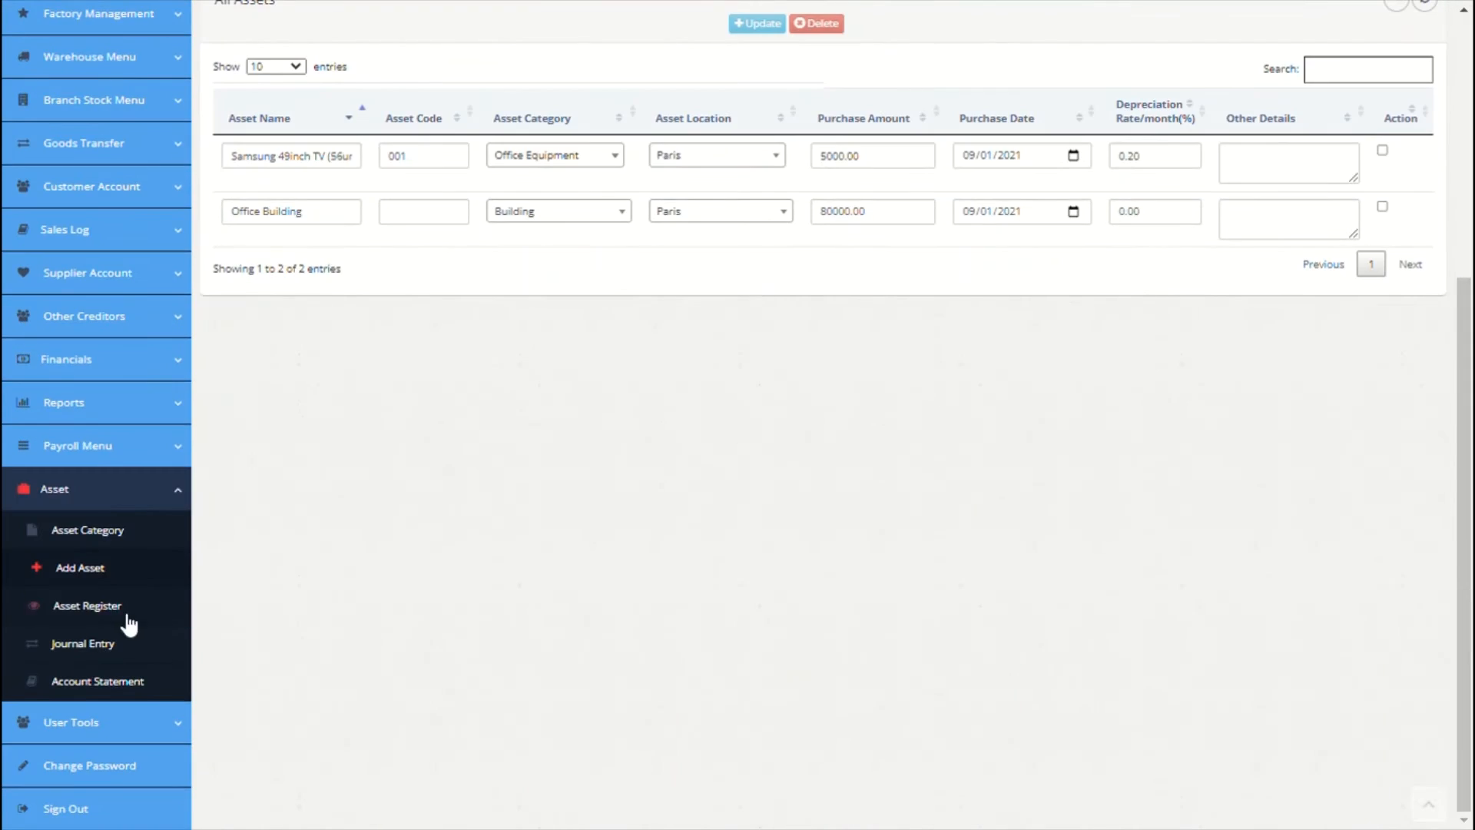
{"action": "left_click", "coordinate": [123, 607]}
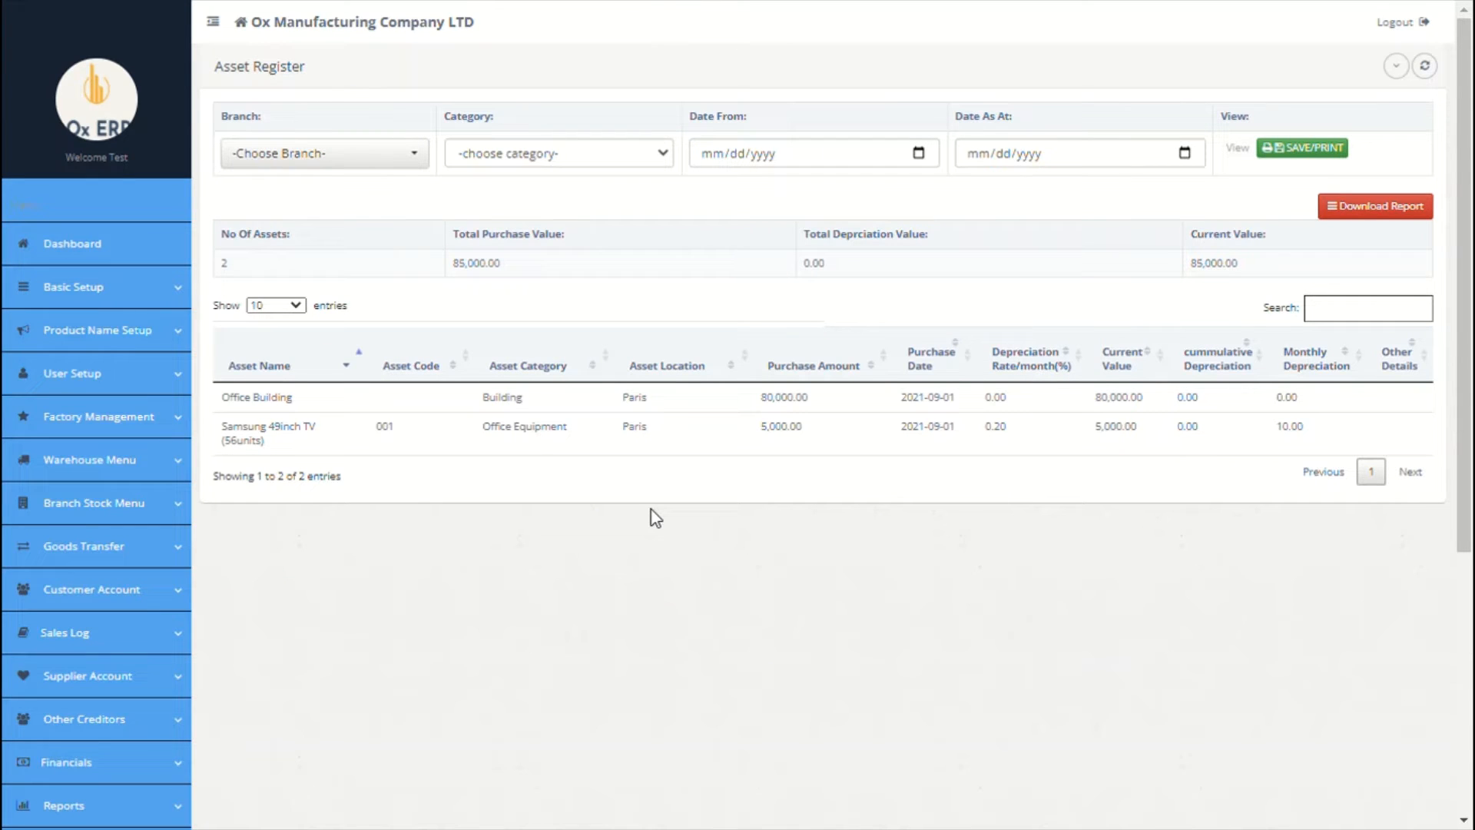
Step: Scroll through the Asset Register to review both assets totalling 85,000.00
{"action": "scroll", "coordinate": [651, 509], "scroll_direction": "down", "scroll_amount": 5}
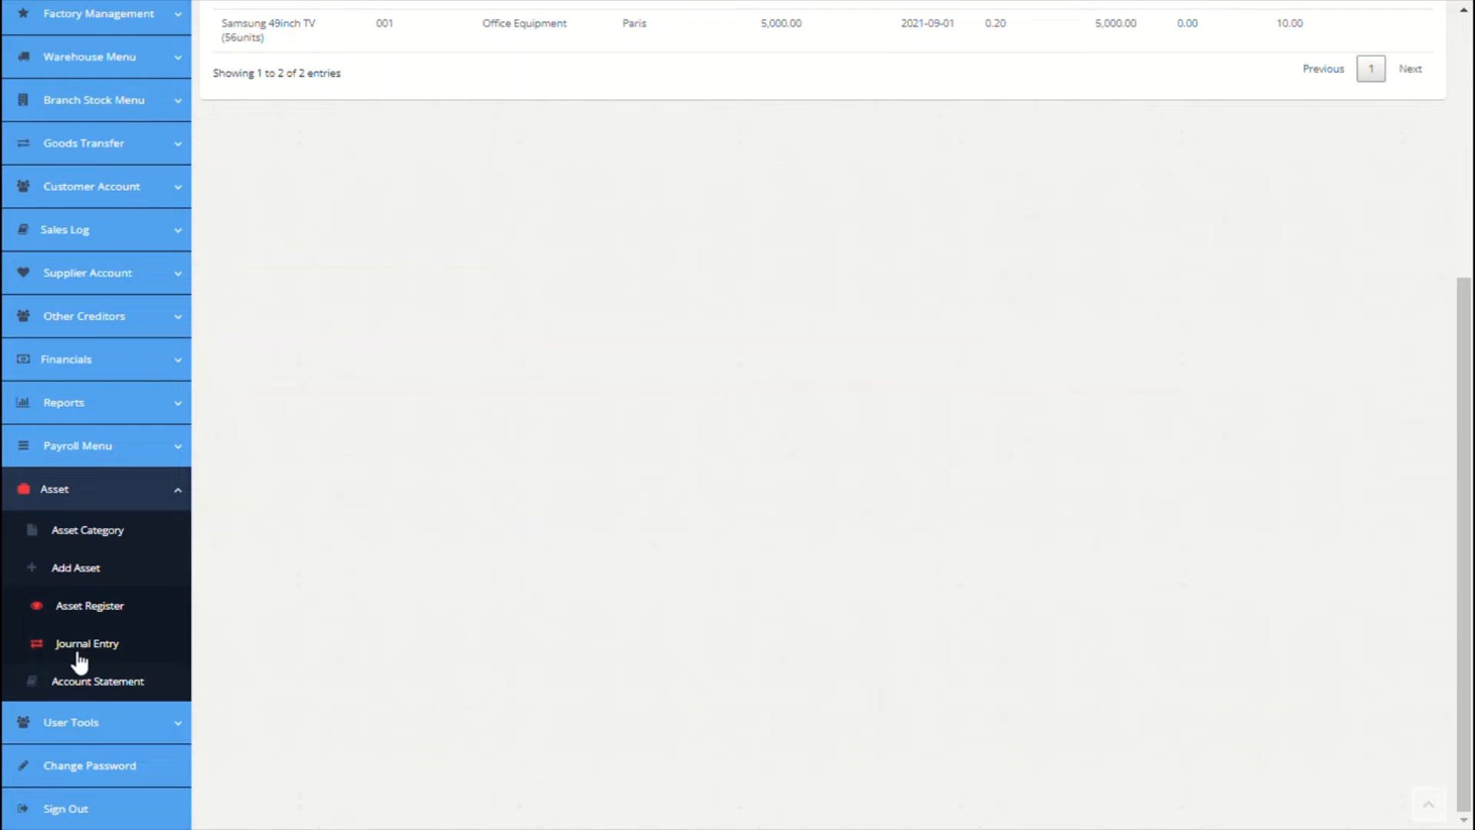
Step: Enter JV 1 debiting Furnitures 9000 for 56 Samsung TVs, credited to Opening Balance Ledger
{"action": "left_click", "coordinate": [78, 652]}
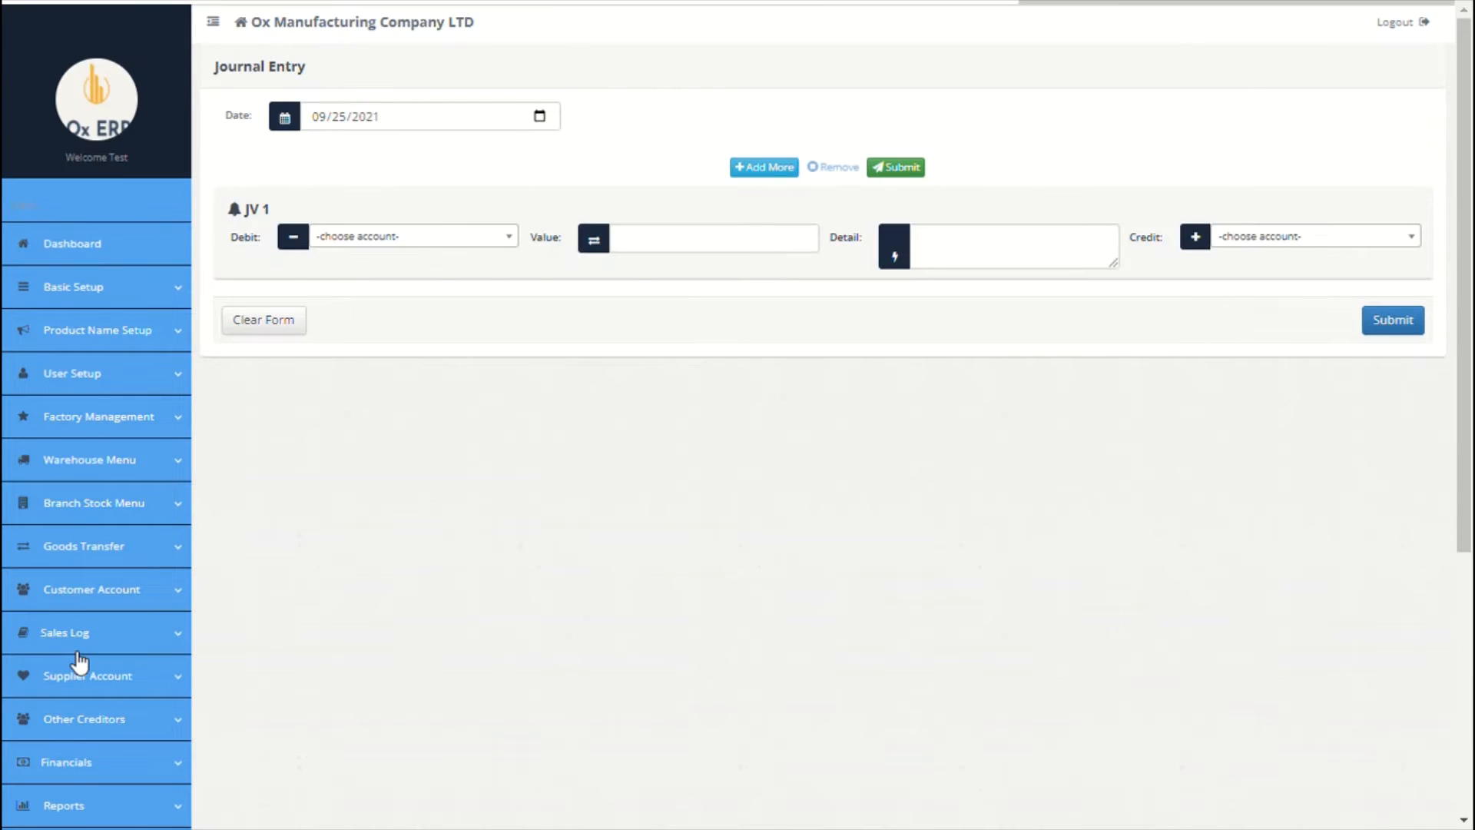
{"action": "left_click", "coordinate": [489, 238]}
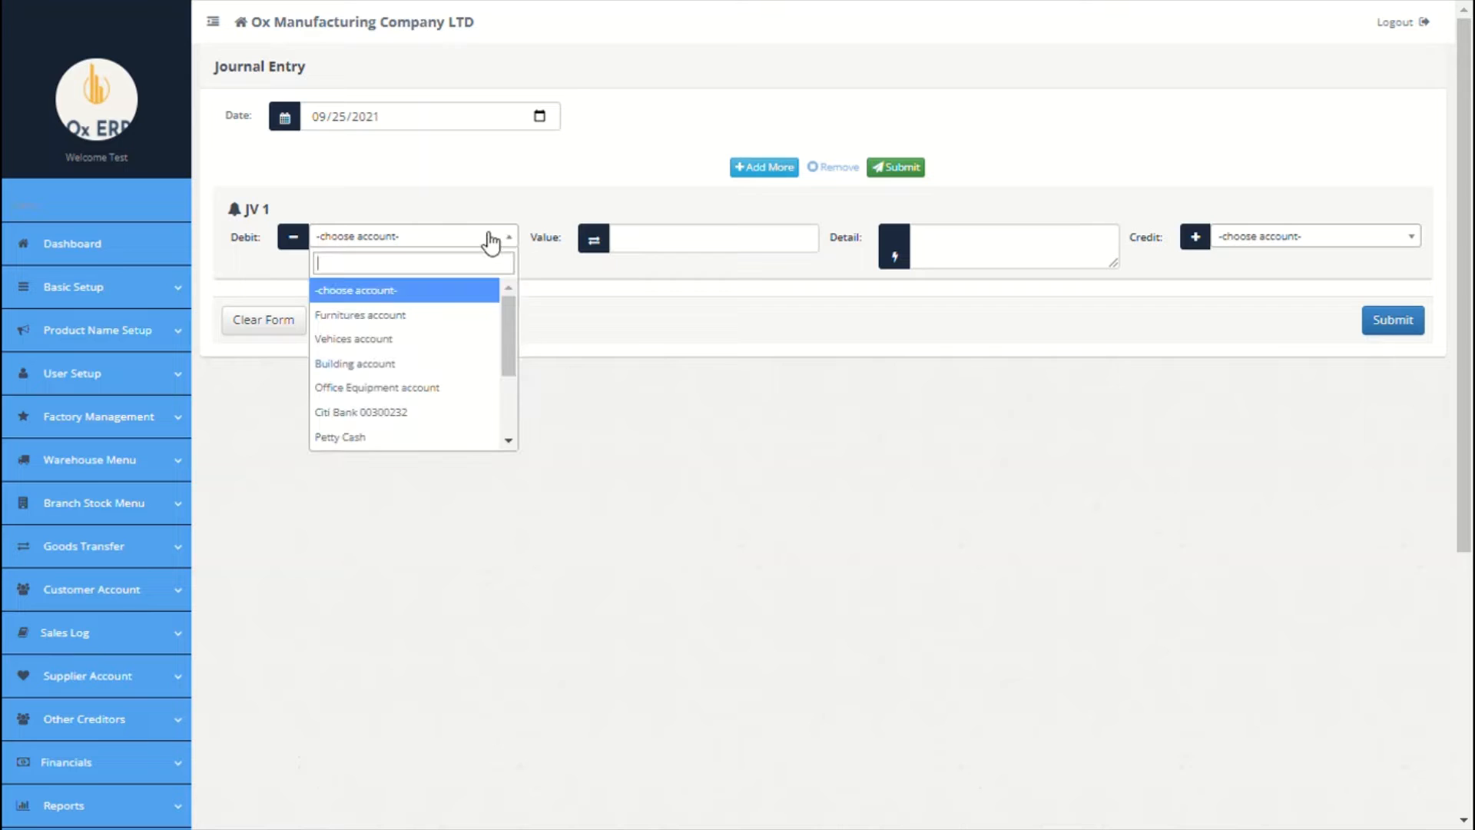
{"action": "left_click", "coordinate": [439, 319]}
{"action": "left_click", "coordinate": [654, 244]}
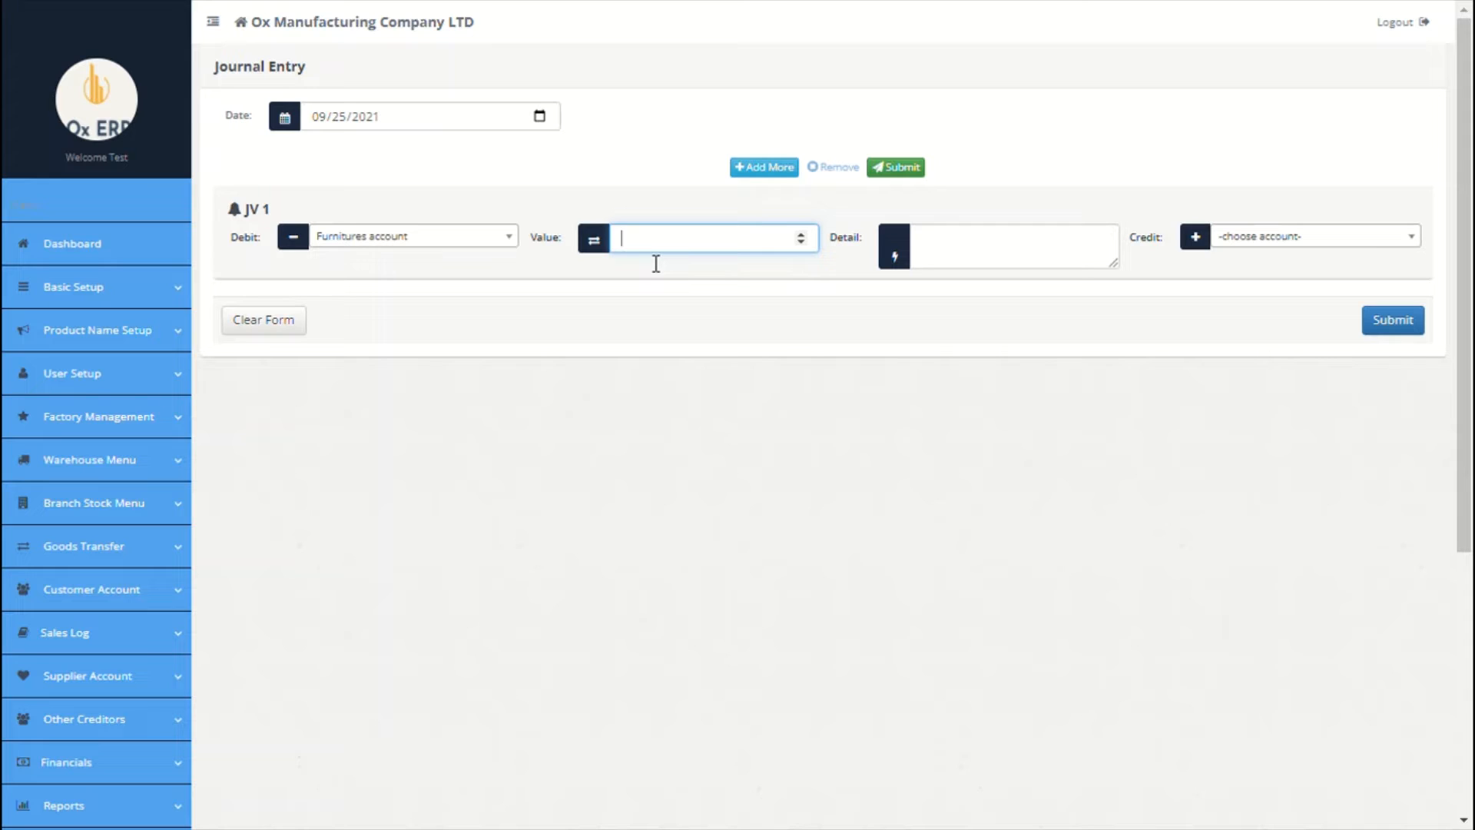
{"action": "type", "text": "9000"}
{"action": "left_click", "coordinate": [997, 244]}
{"action": "type", "text": "pu"}
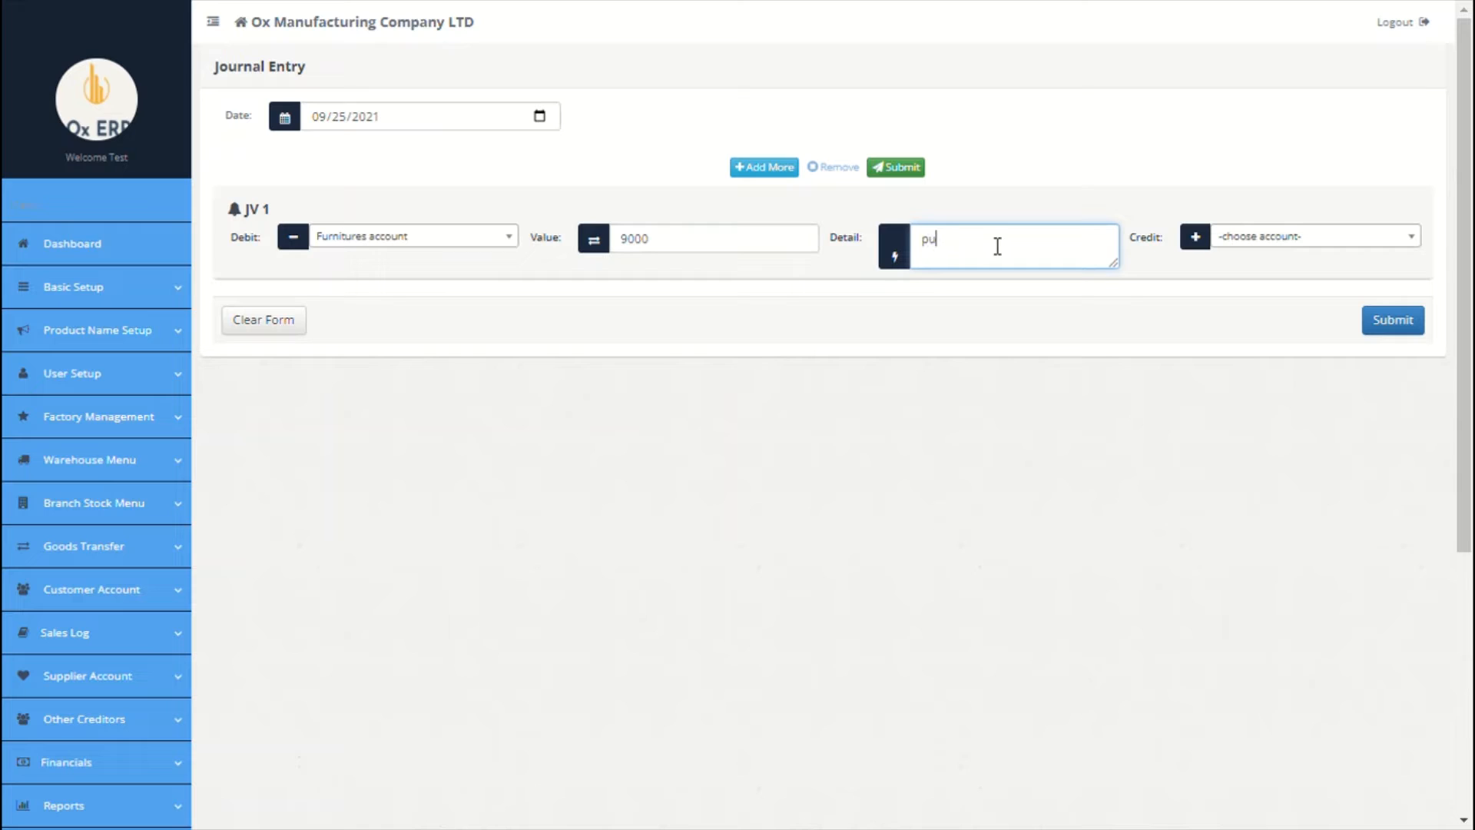
{"action": "type", "text": "rchase of 56 units of samsung TV"}
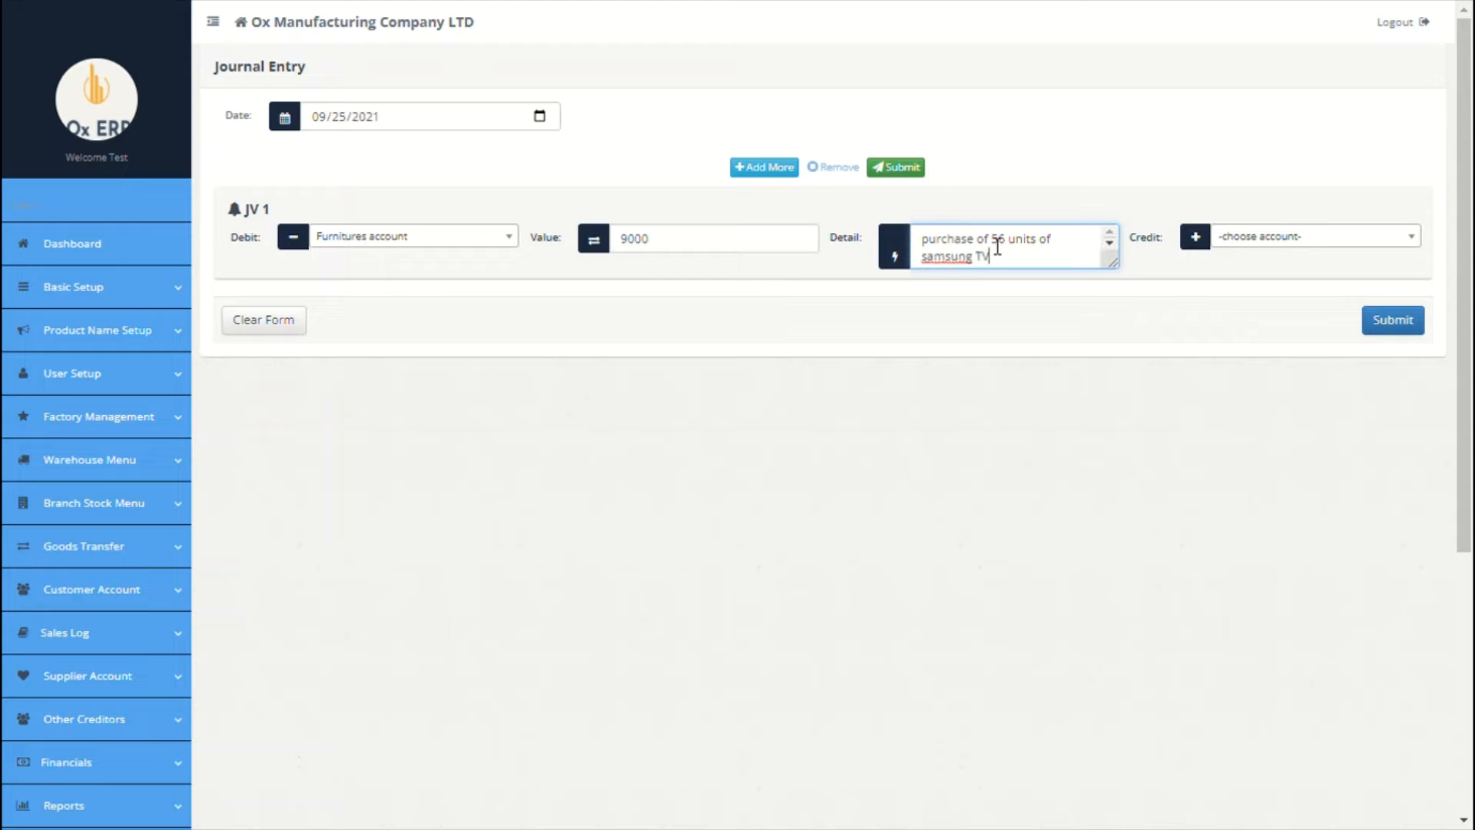
{"action": "left_click", "coordinate": [1244, 244]}
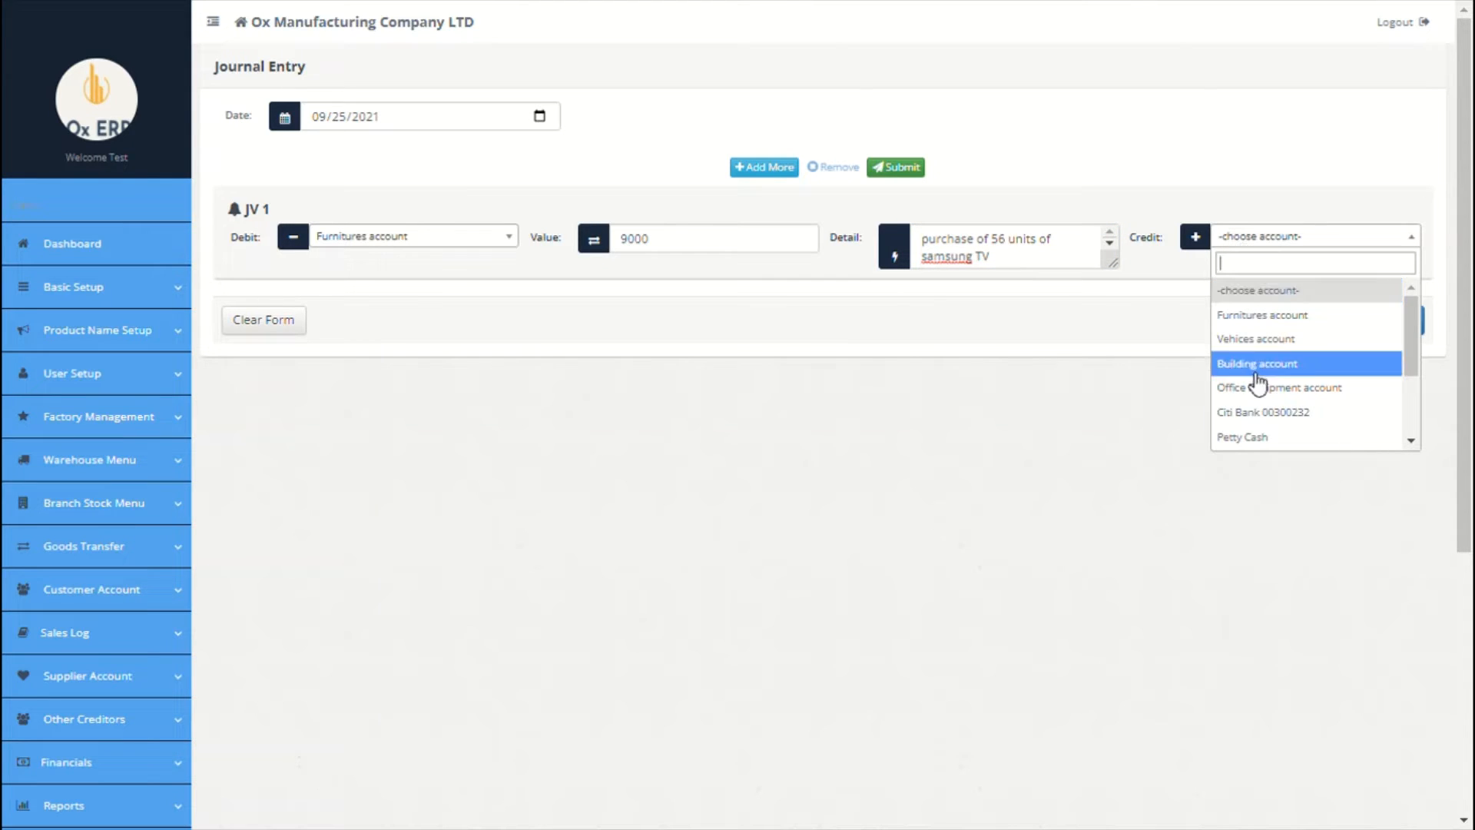
{"action": "type", "text": "op"}
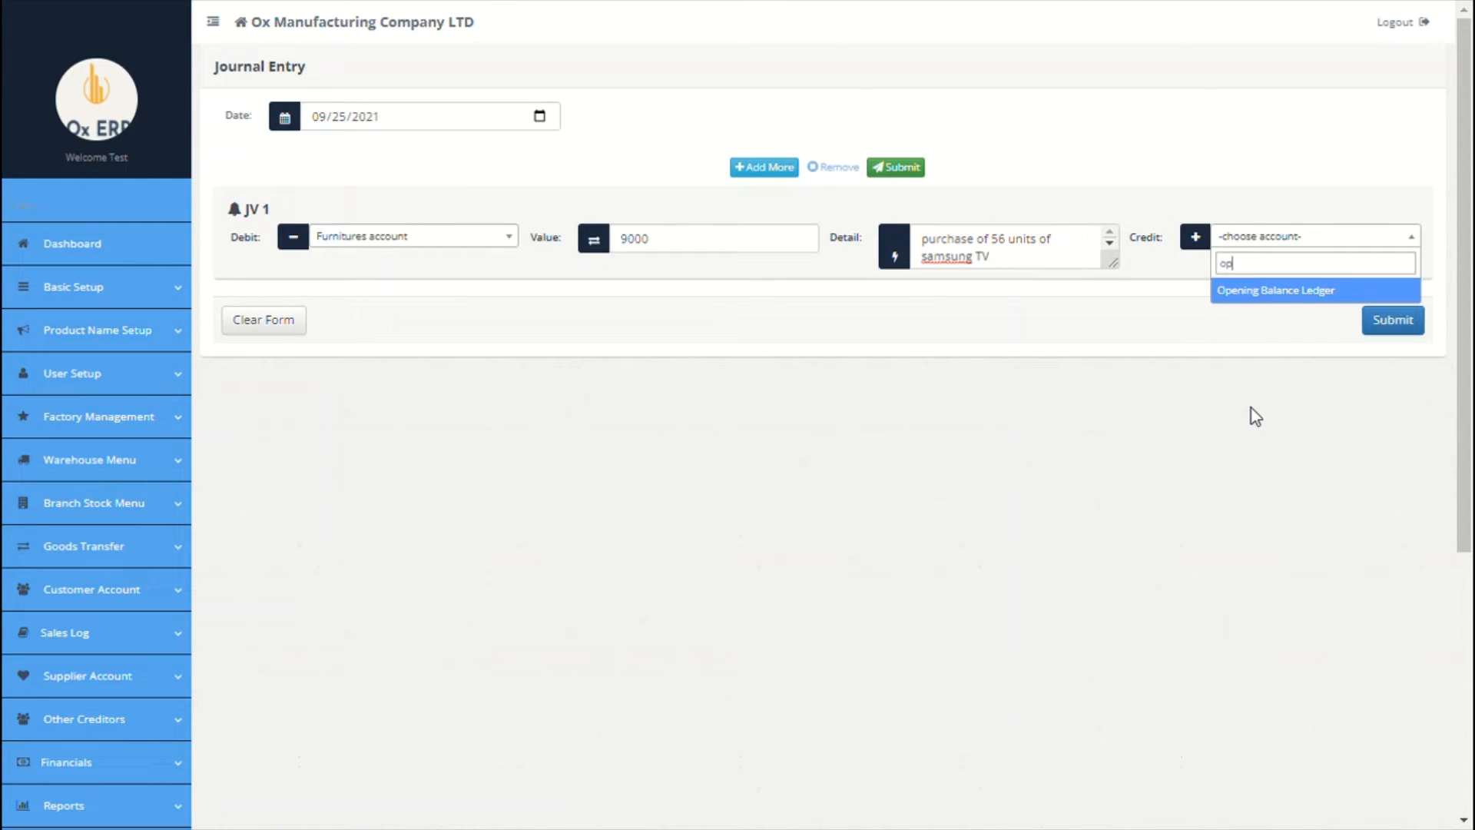
{"action": "left_click", "coordinate": [1299, 290]}
Step: Add JV 2 debiting Building 80000 against Opening Balance Ledger, date 09/01/2021, and submit
{"action": "left_click", "coordinate": [764, 167]}
{"action": "left_click", "coordinate": [476, 236]}
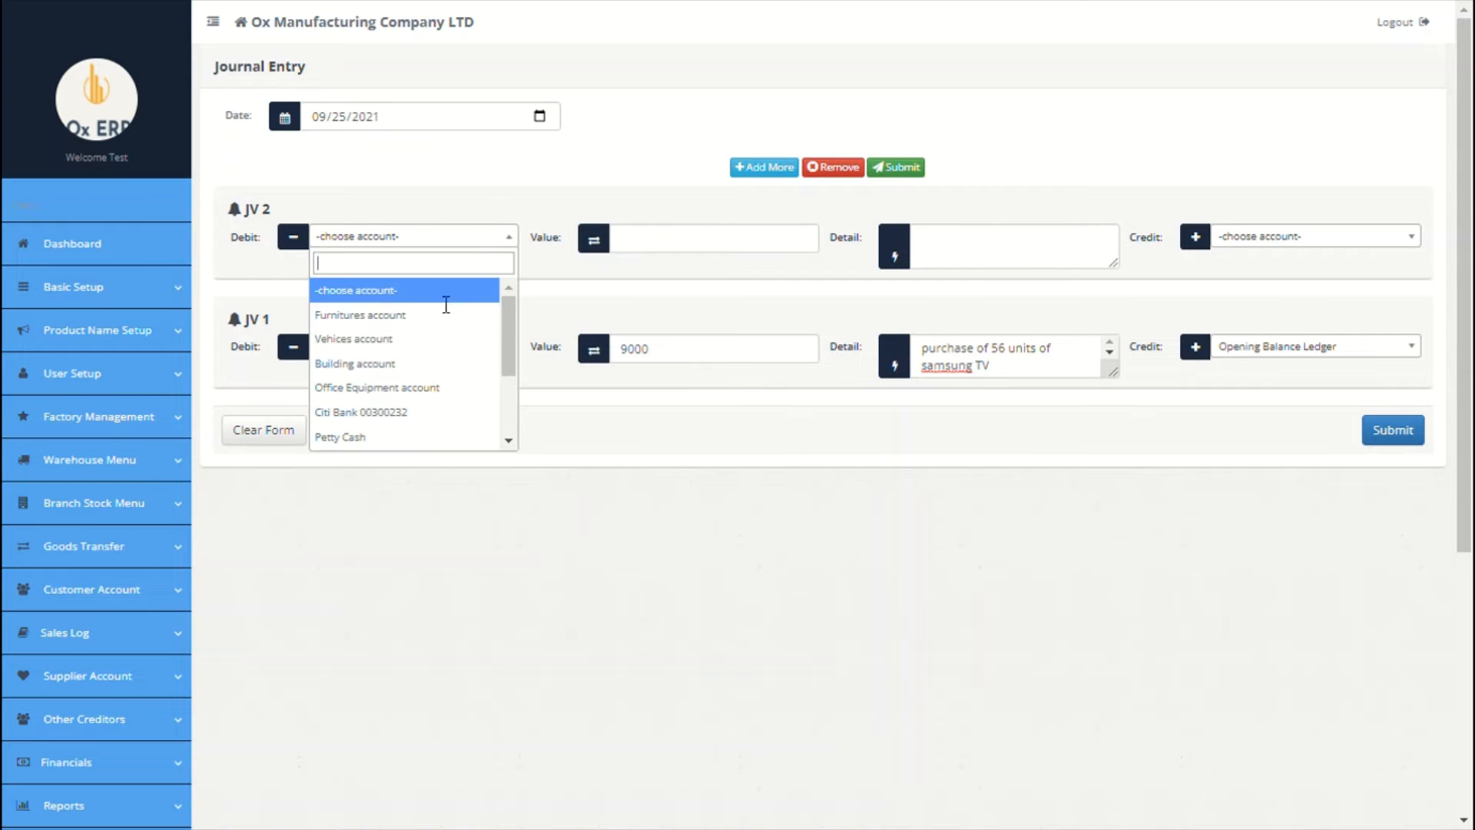
{"action": "left_click", "coordinate": [411, 364]}
{"action": "left_click", "coordinate": [685, 241]}
{"action": "type", "text": "800"}
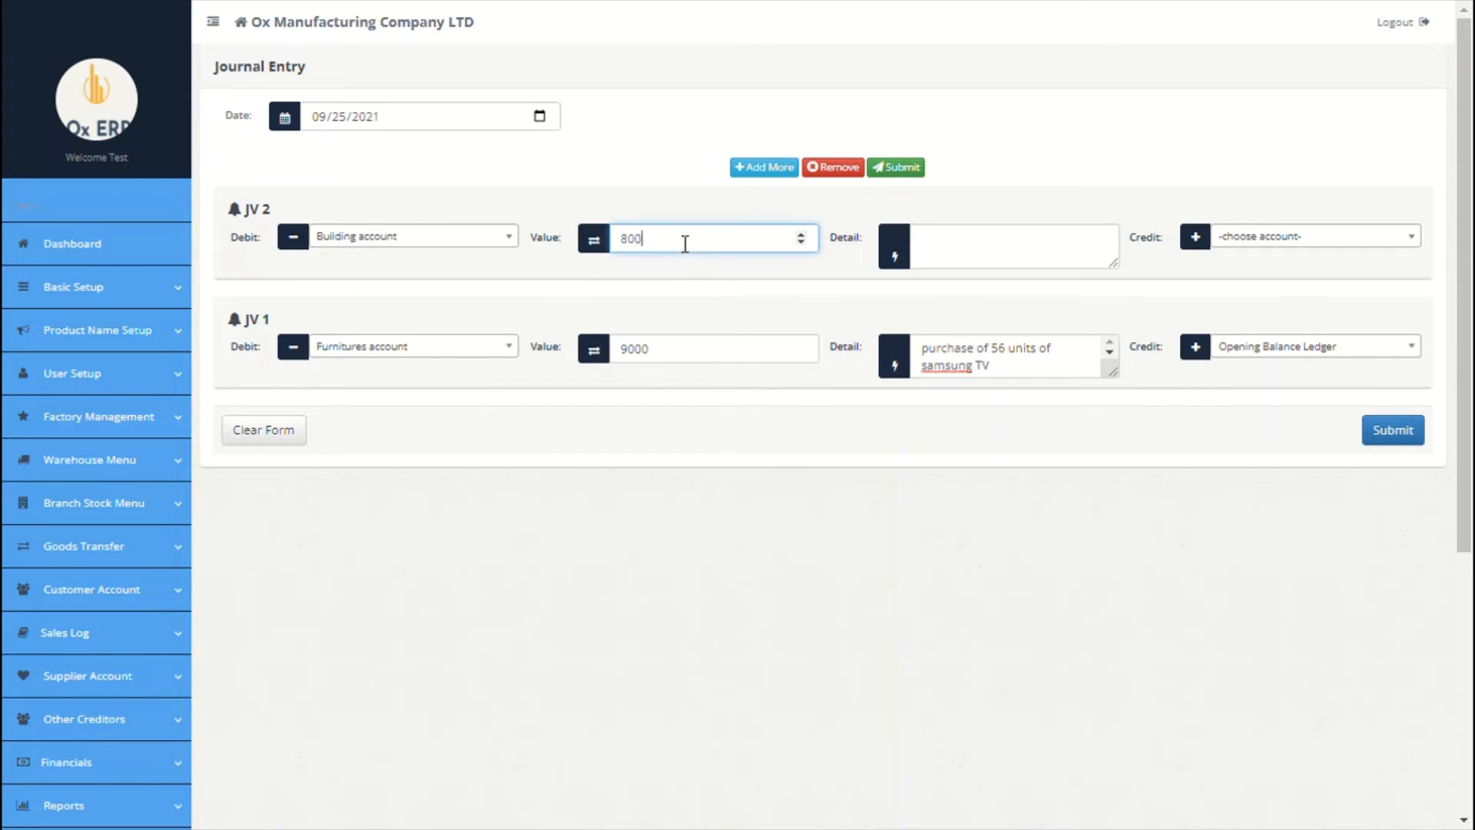
{"action": "type", "text": "00"}
{"action": "left_click", "coordinate": [941, 256]}
{"action": "type", "text": "office b"}
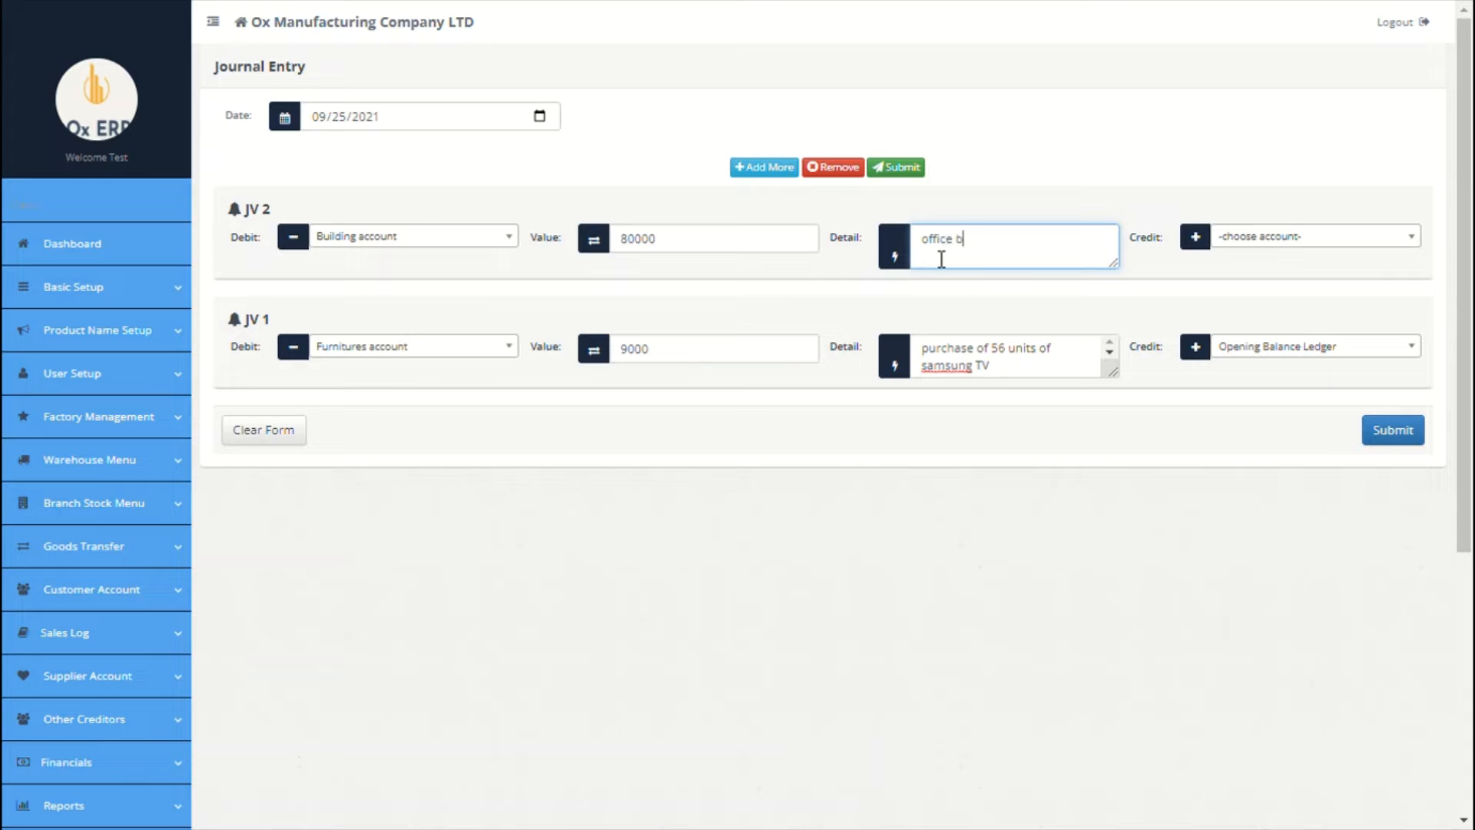
{"action": "type", "text": "uilding capitalized"}
{"action": "left_click", "coordinate": [1298, 236]}
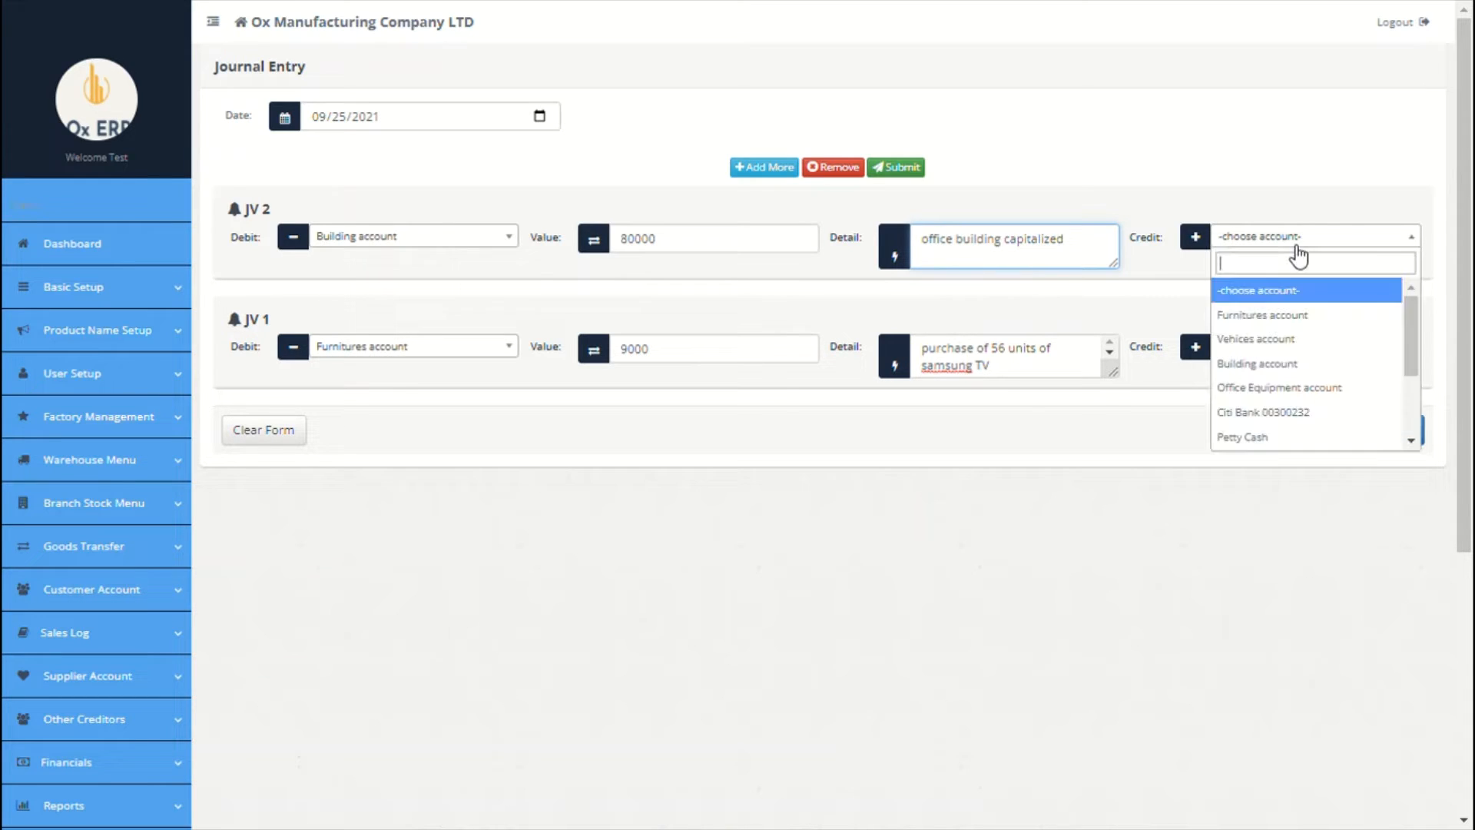
{"action": "type", "text": "op"}
{"action": "left_click", "coordinate": [1301, 285]}
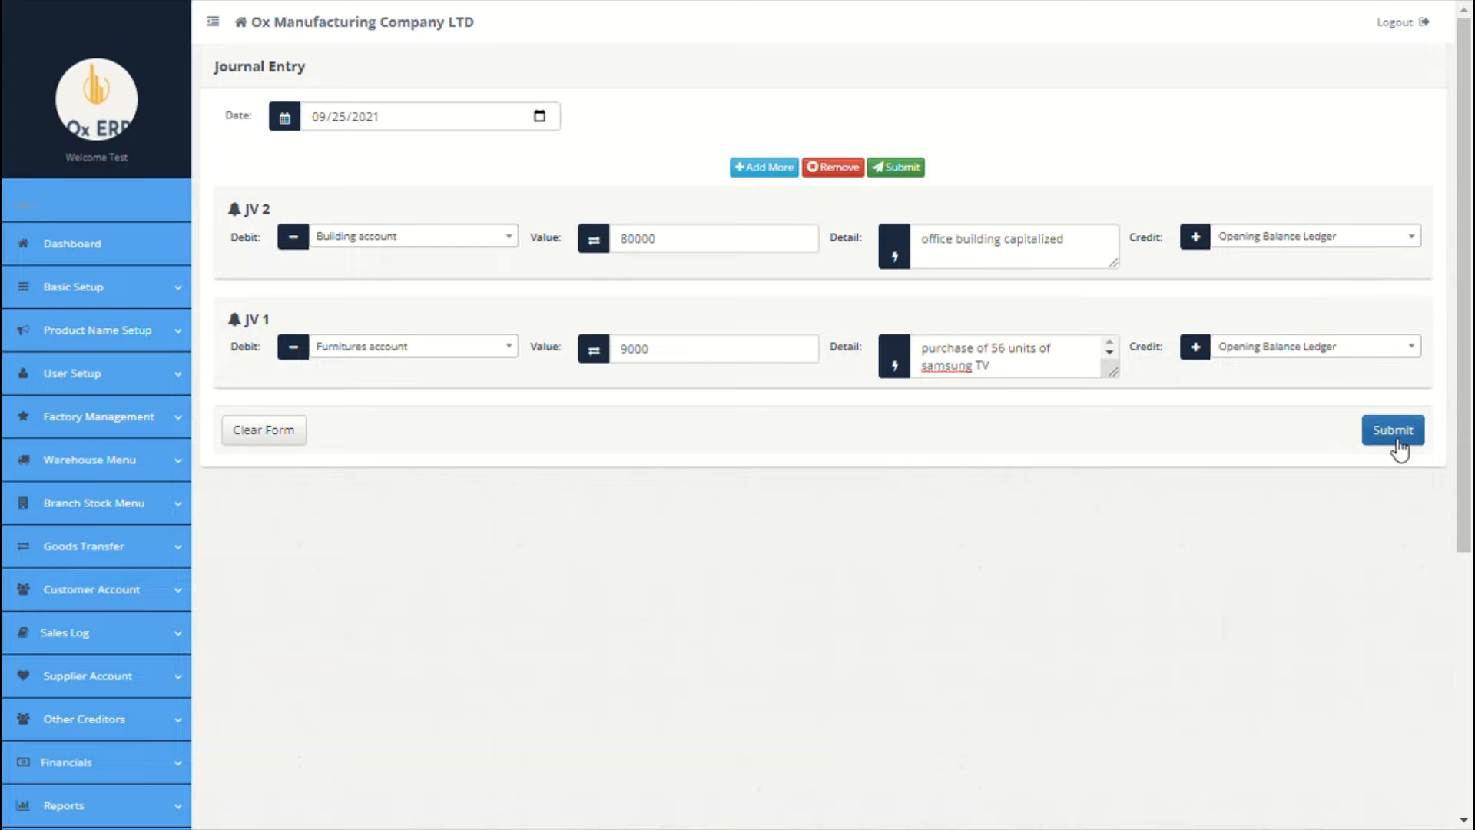
{"action": "left_click", "coordinate": [540, 117]}
{"action": "left_click", "coordinate": [405, 207]}
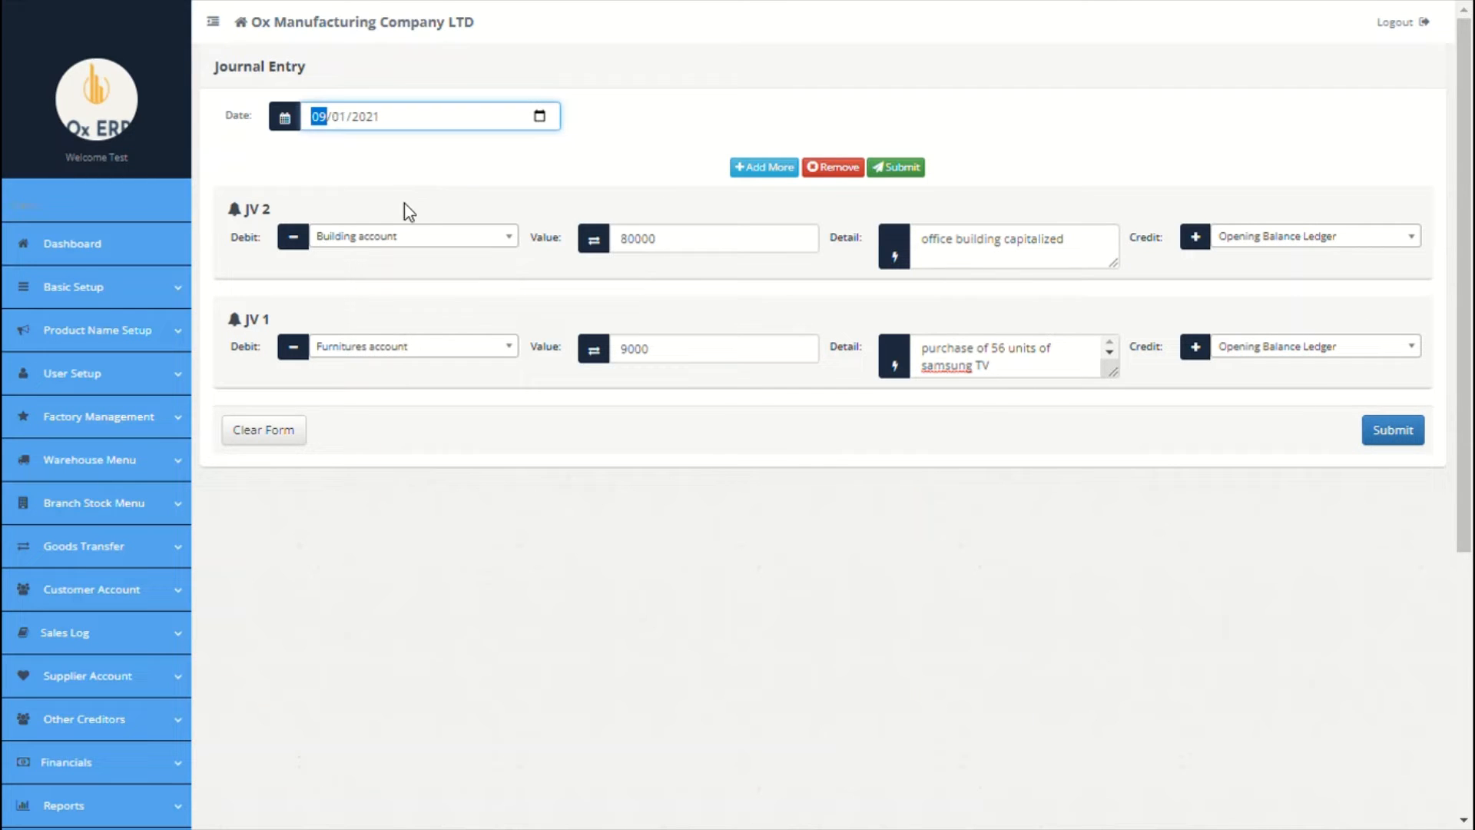
{"action": "left_click", "coordinate": [1412, 430]}
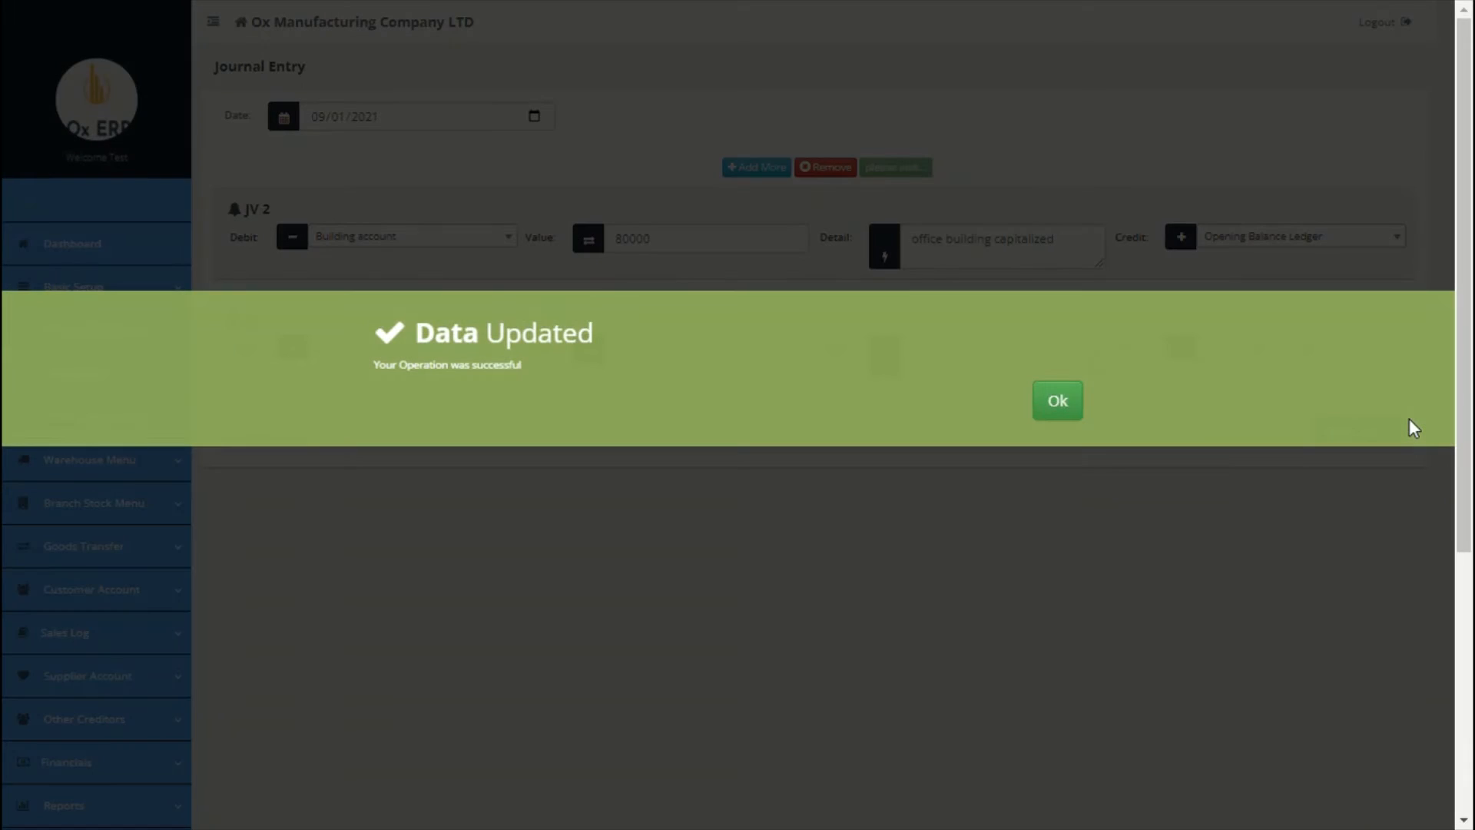
{"action": "left_click", "coordinate": [1053, 407]}
{"action": "scroll", "coordinate": [762, 529], "scroll_direction": "down", "scroll_amount": 5}
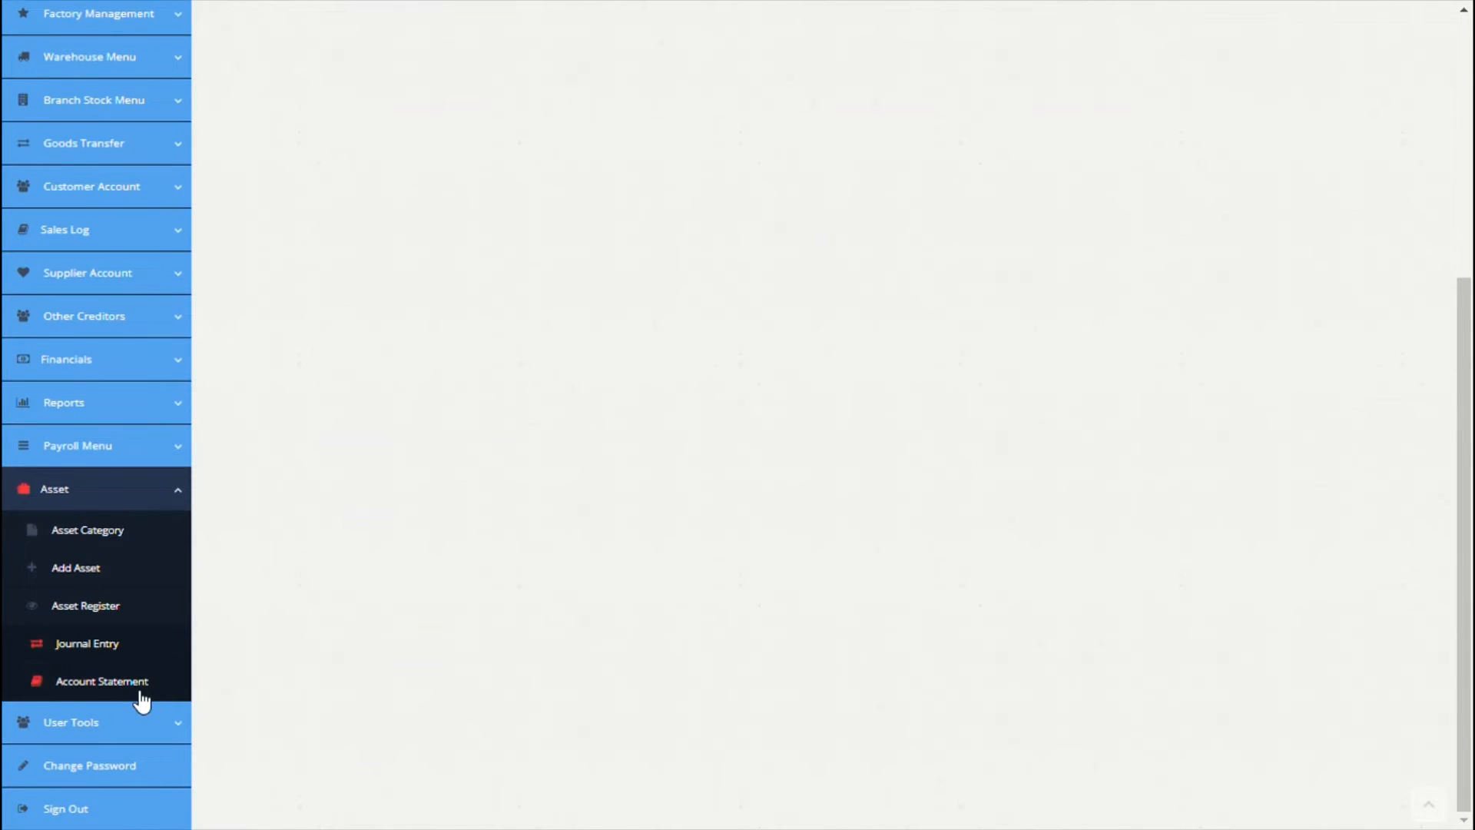
{"action": "left_click", "coordinate": [140, 691]}
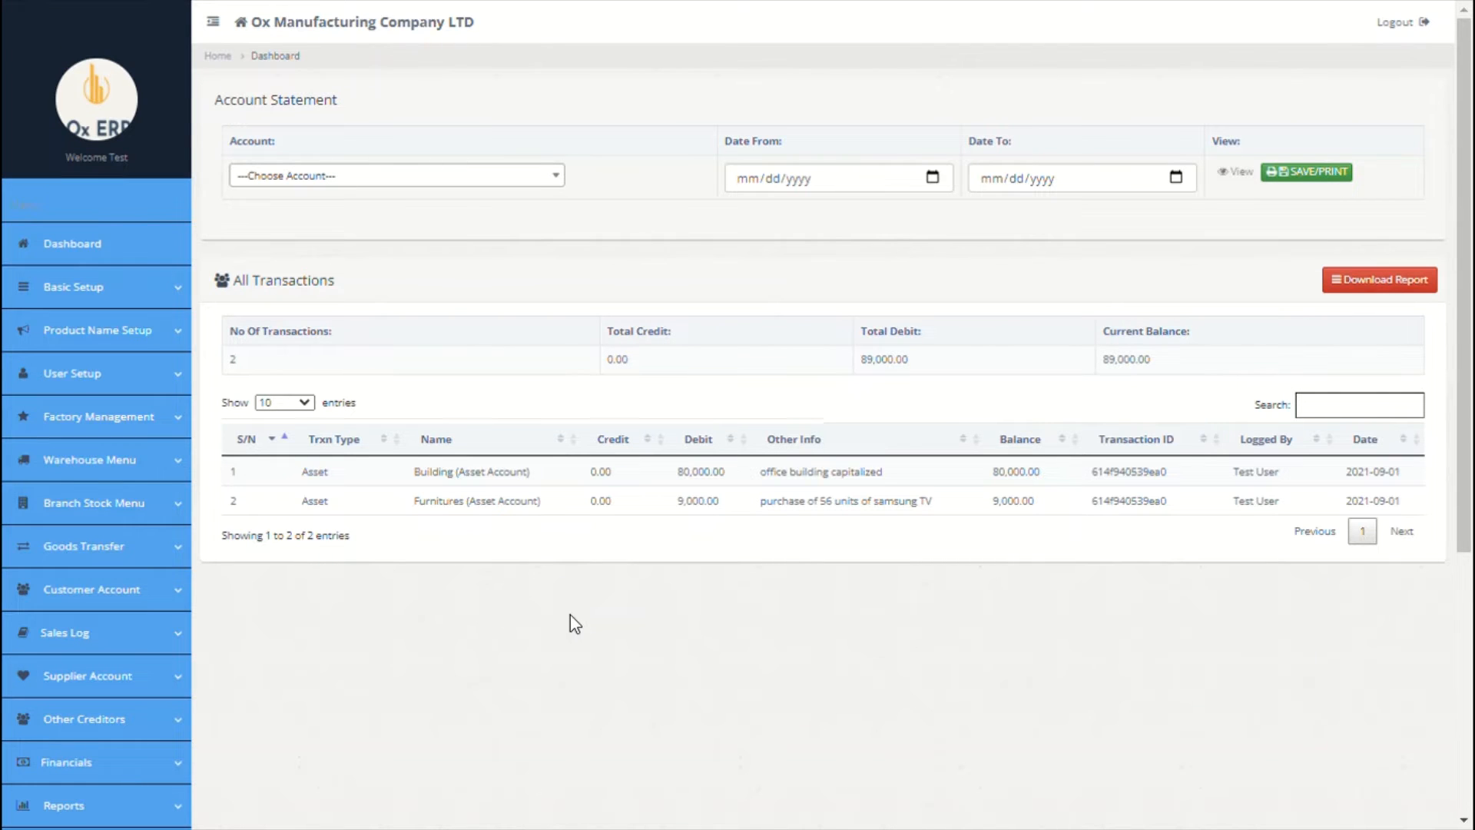
{"action": "scroll", "coordinate": [570, 615], "scroll_direction": "down", "scroll_amount": 3}
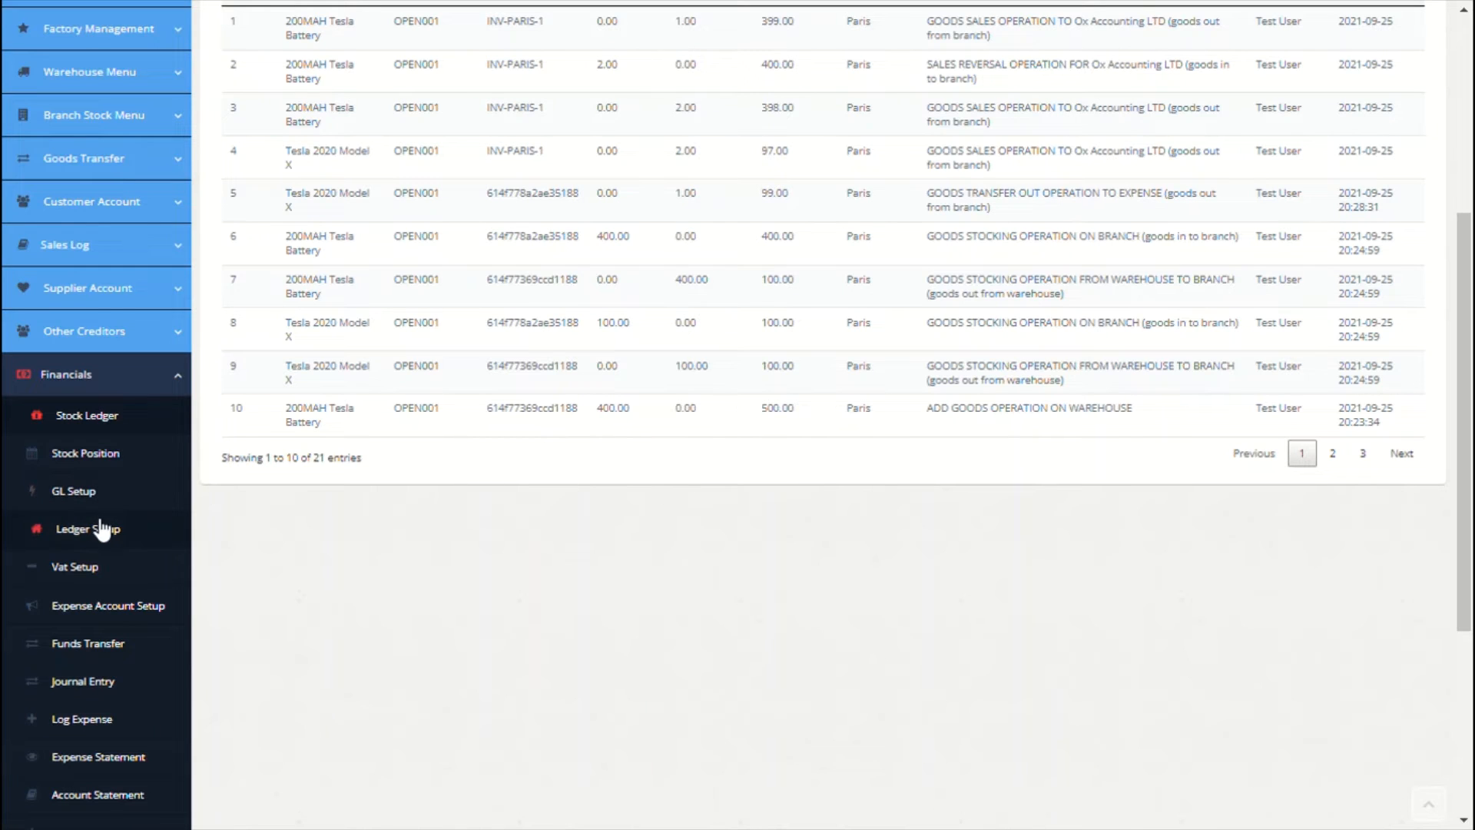
Step: Enter a 0.3 VAT rate posted to the VAT Payable (Paris) account and submit it
{"action": "left_click", "coordinate": [80, 567]}
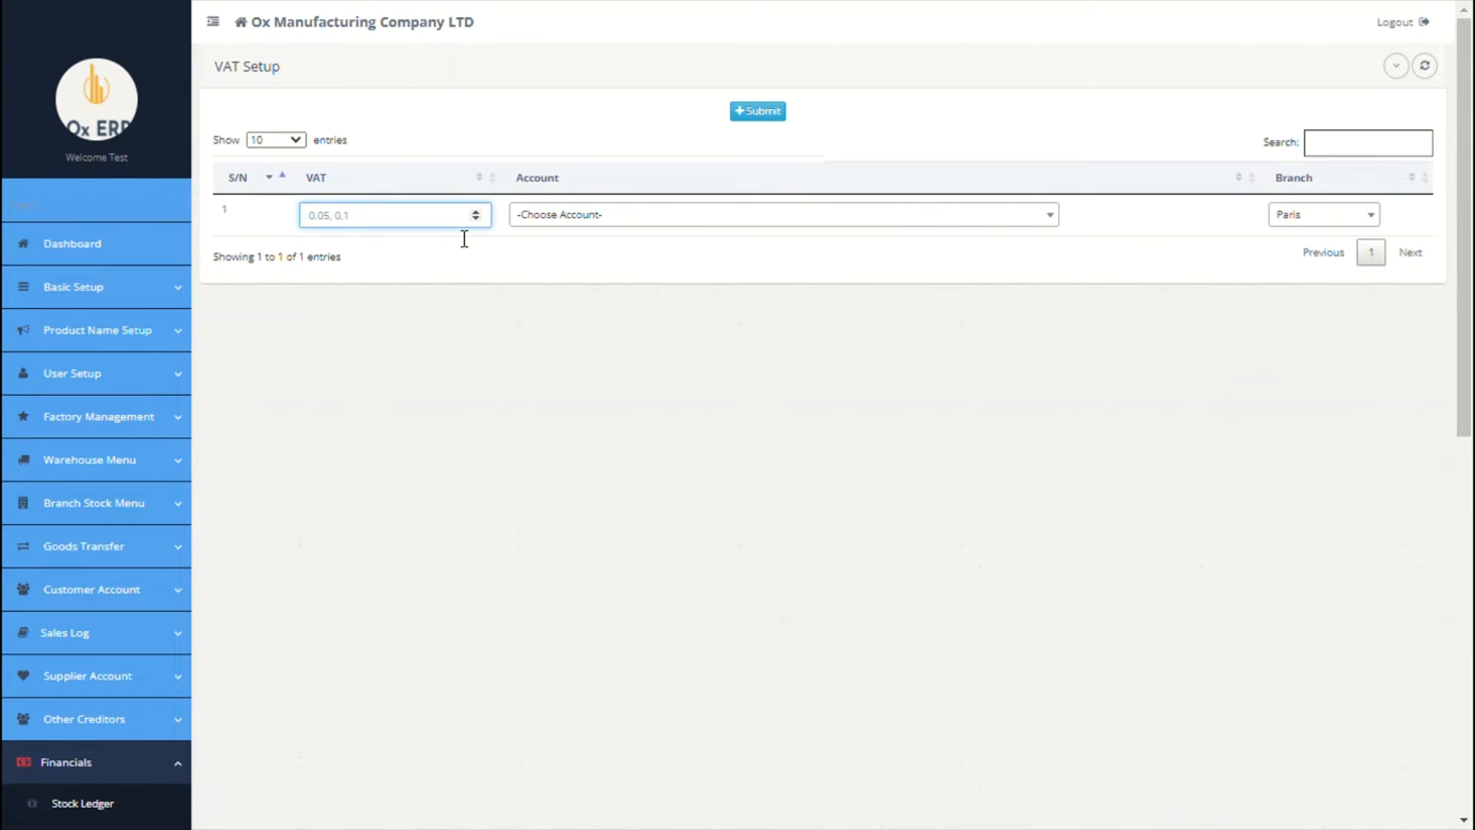
{"action": "type", "text": "0.3"}
{"action": "left_click", "coordinate": [703, 217]}
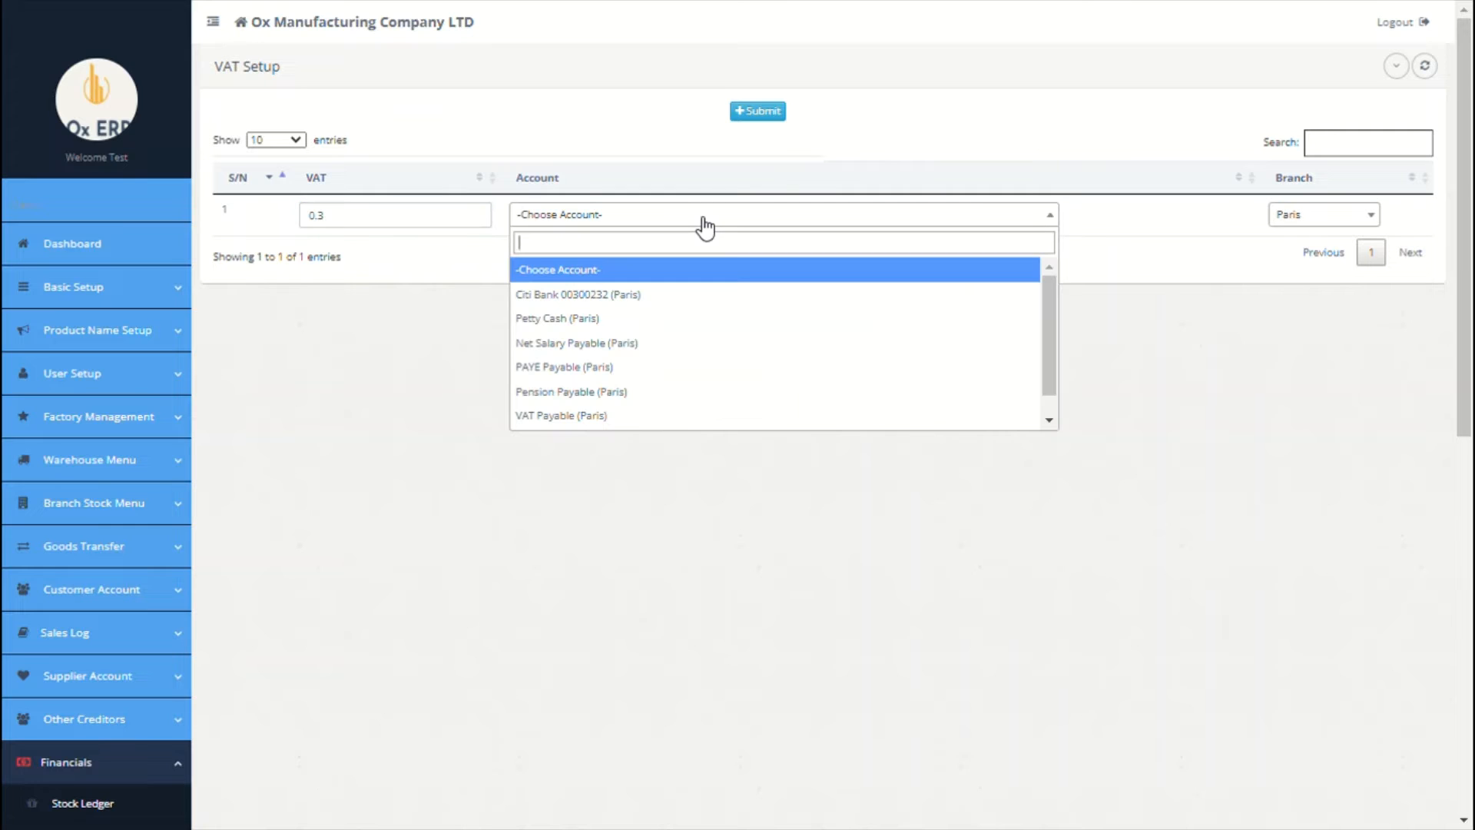
{"action": "left_click", "coordinate": [596, 416]}
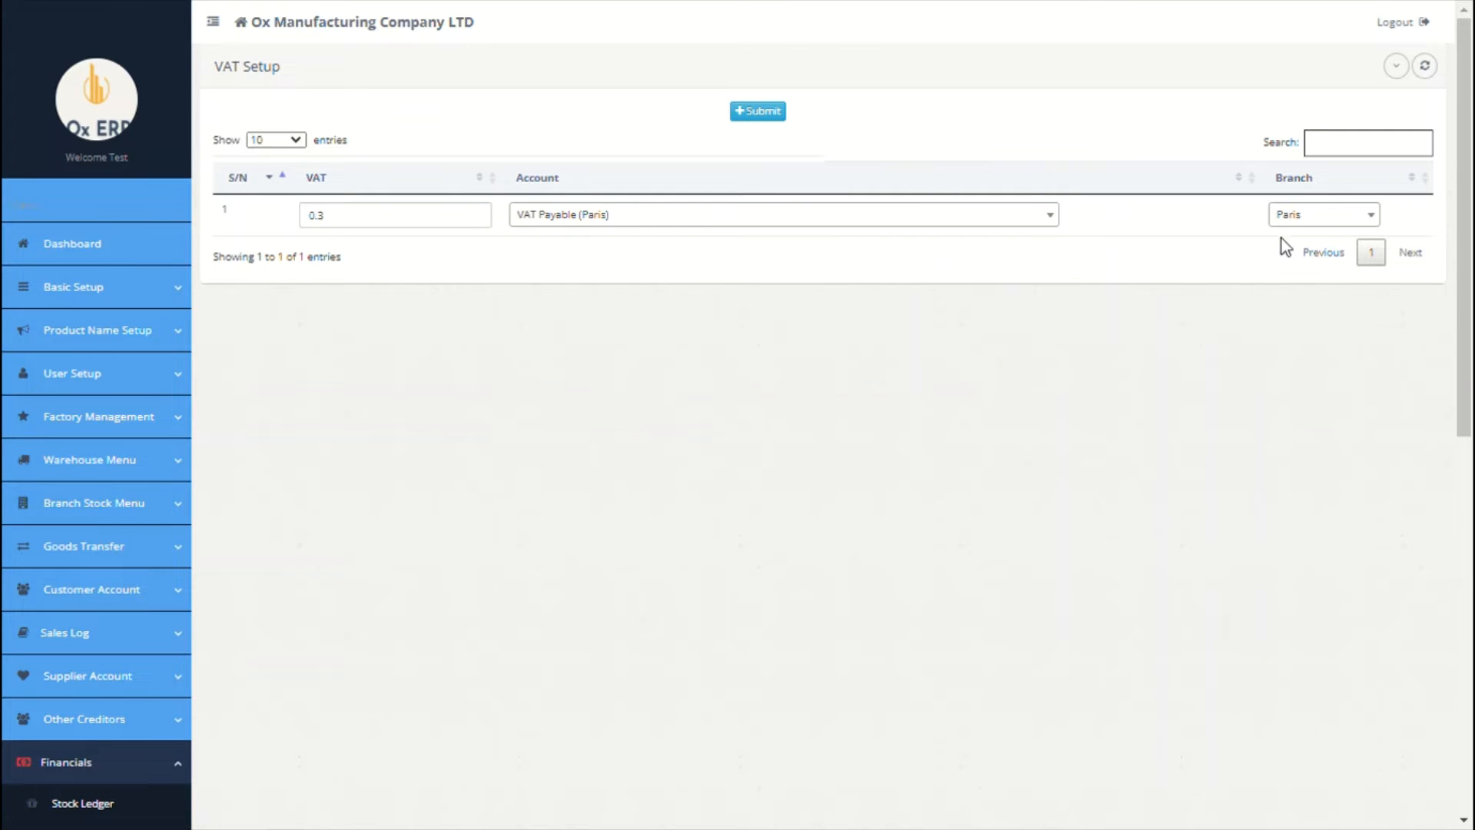
{"action": "left_click", "coordinate": [742, 110]}
{"action": "left_click", "coordinate": [1085, 415]}
{"action": "scroll", "coordinate": [705, 553], "scroll_direction": "down", "scroll_amount": 8}
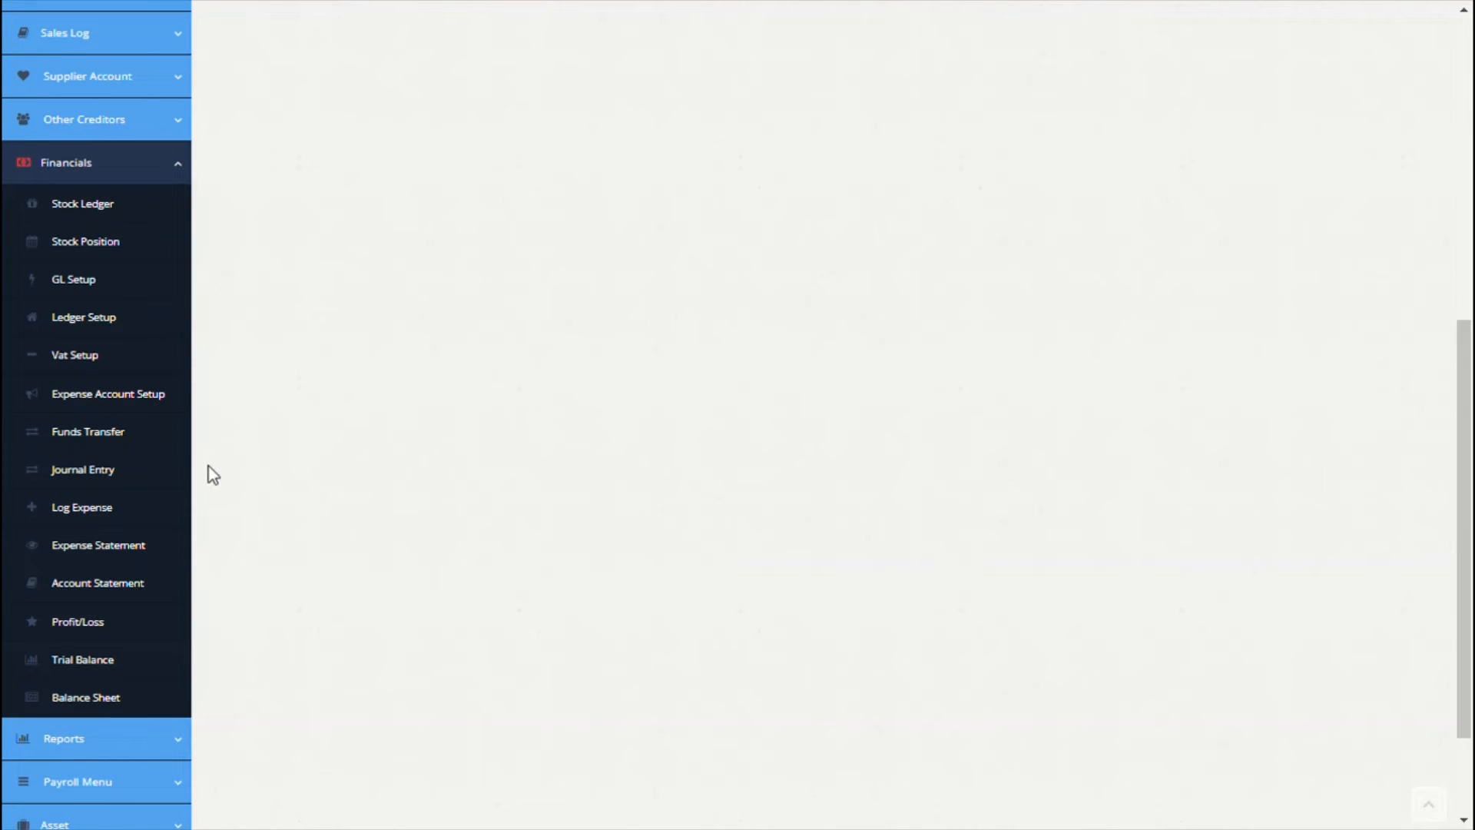
{"action": "left_click", "coordinate": [94, 439]}
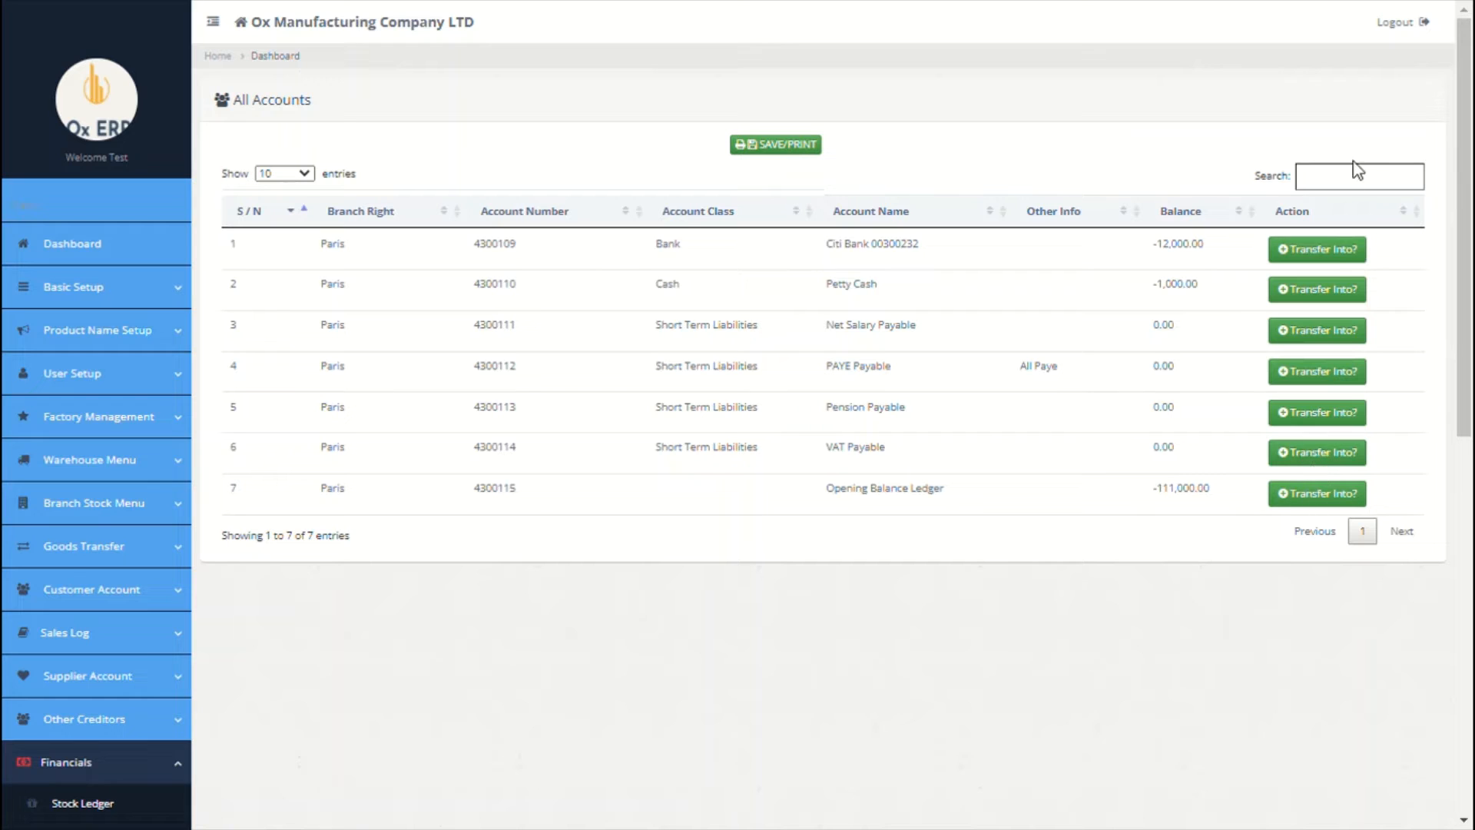
{"action": "left_click", "coordinate": [1334, 256]}
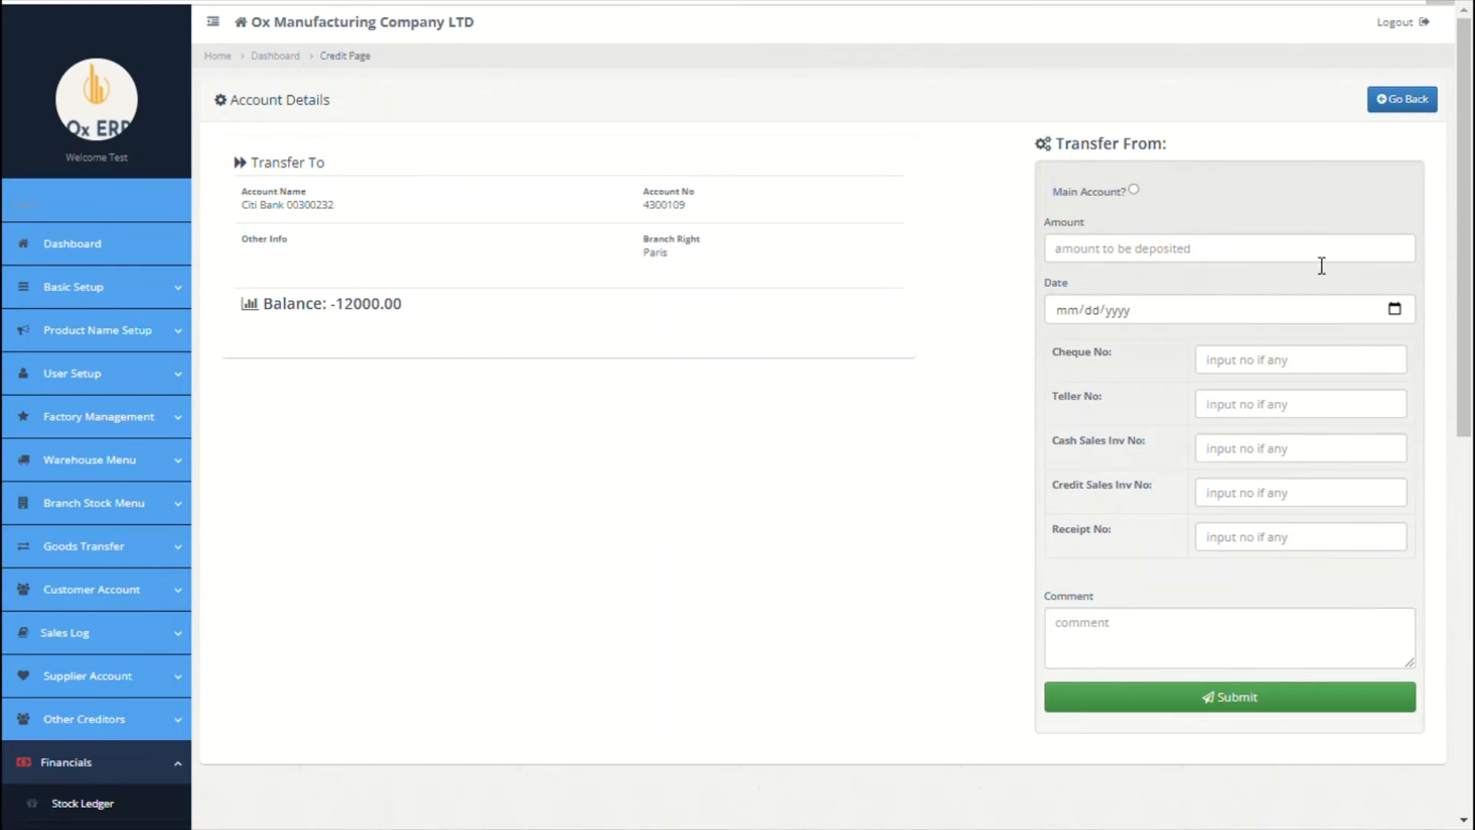
{"action": "left_click", "coordinate": [1134, 191]}
{"action": "left_click", "coordinate": [1149, 245]}
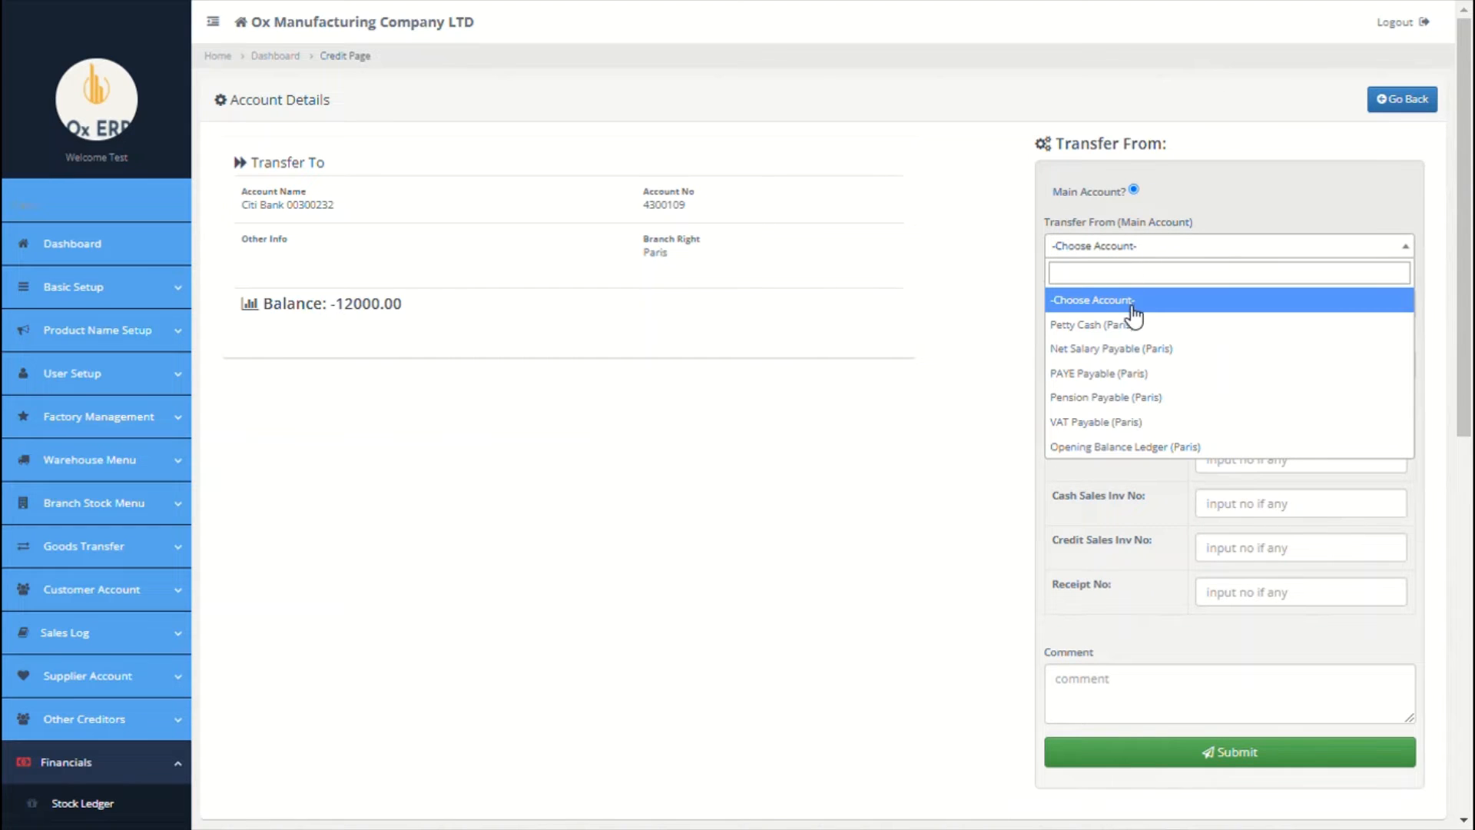
{"action": "left_click", "coordinate": [1156, 446]}
{"action": "left_click", "coordinate": [1231, 327]}
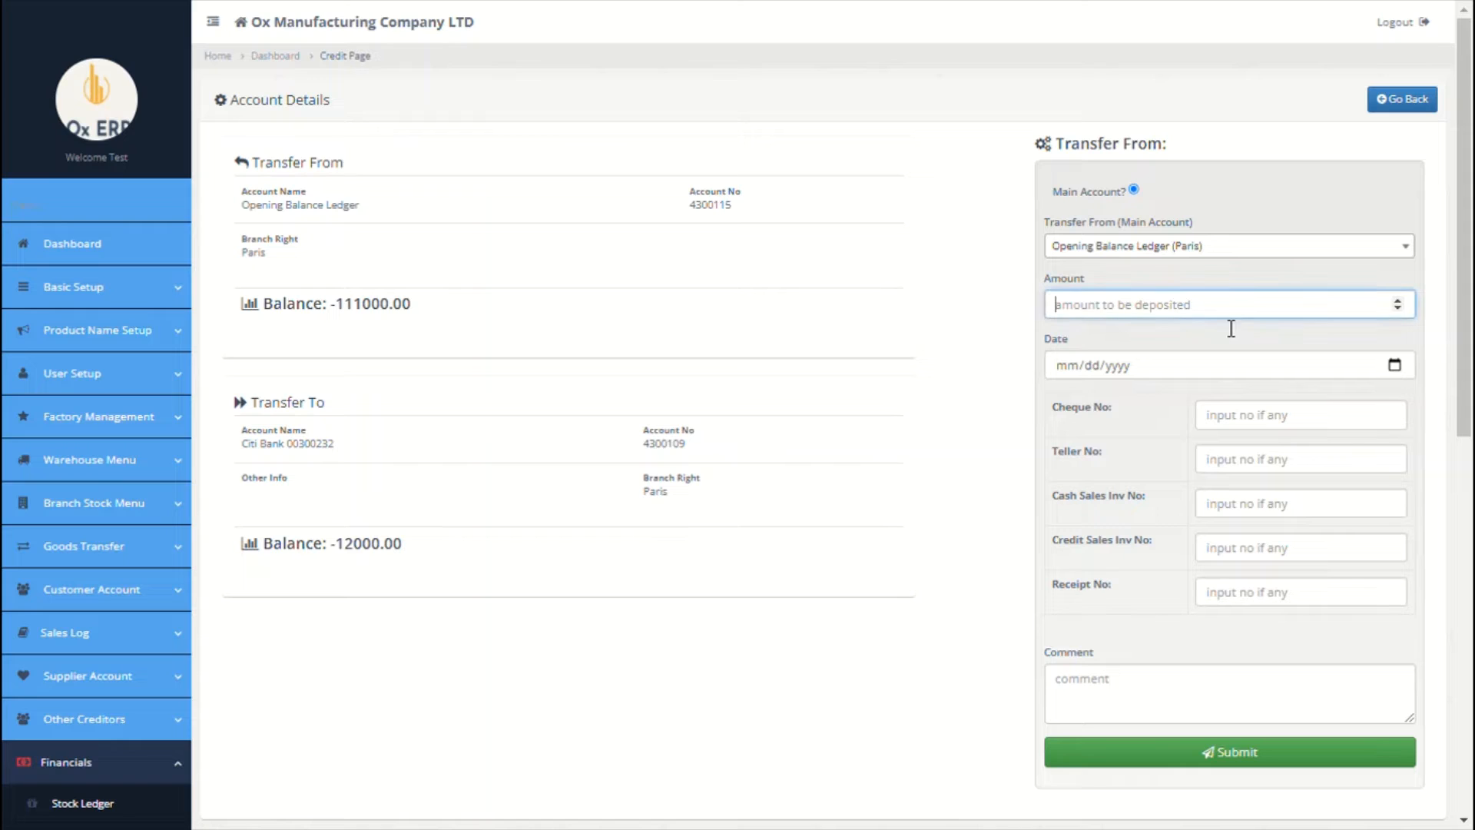
{"action": "type", "text": "790000"}
Step: Date the transfer 09/01/2021, comment it 'opening balance bf', and submit it
{"action": "left_click", "coordinate": [1396, 366]}
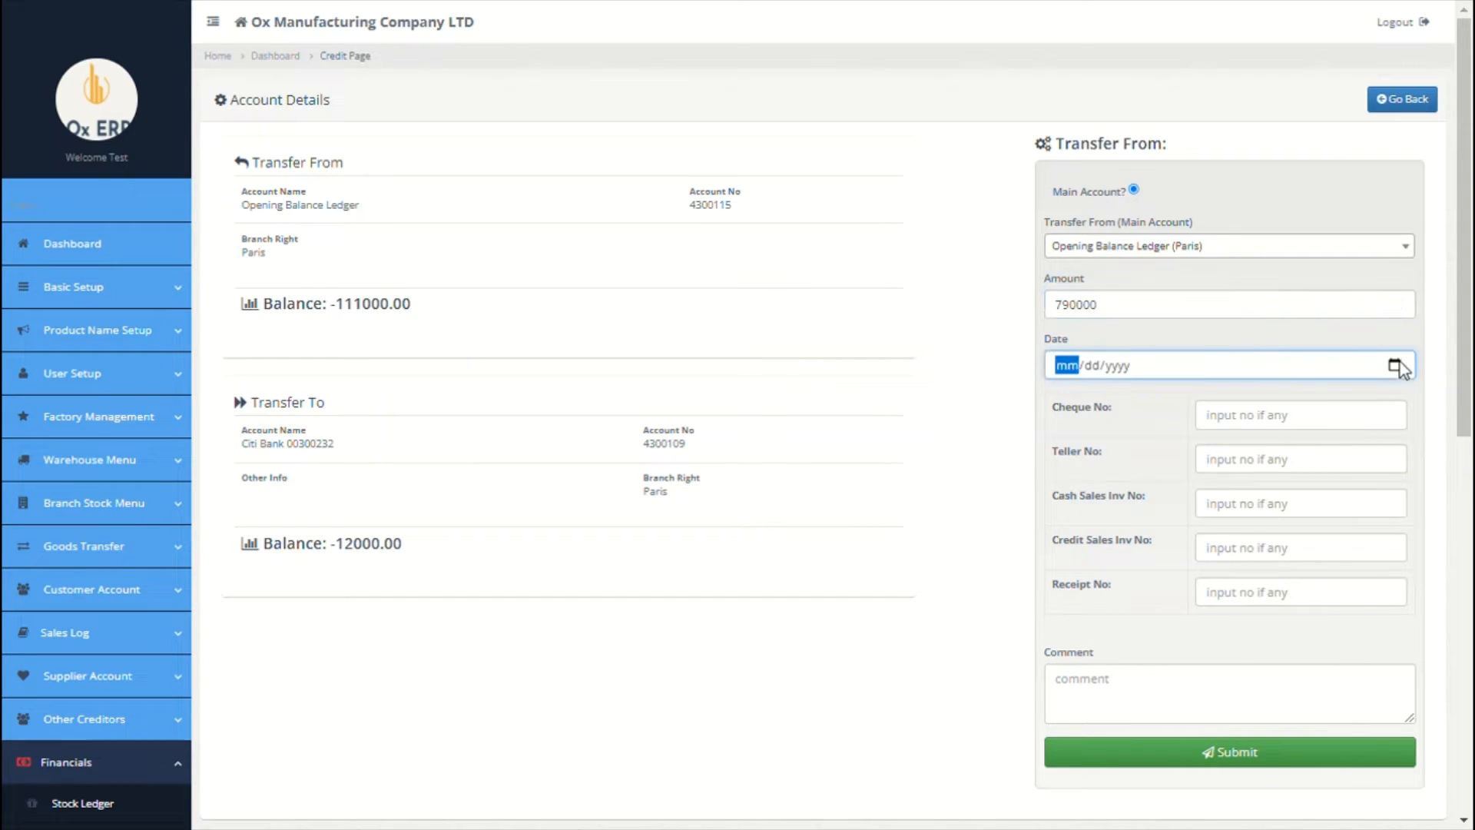
{"action": "left_click", "coordinate": [1150, 463]}
{"action": "left_click", "coordinate": [1123, 719]}
{"action": "type", "text": "o"}
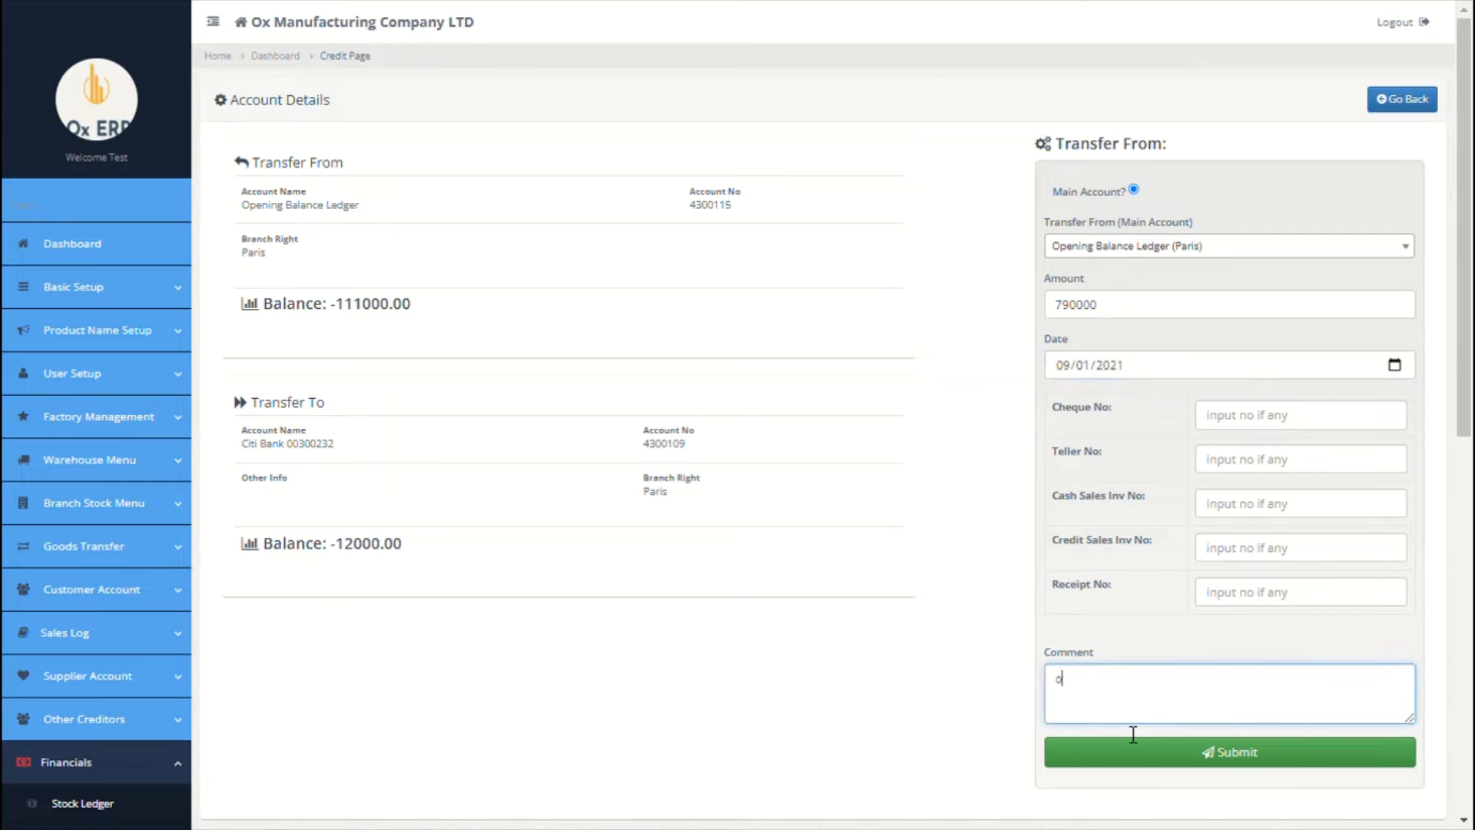
{"action": "type", "text": "peneing balance bf"}
{"action": "double_click", "coordinate": [1085, 680]}
{"action": "type", "text": "opening"}
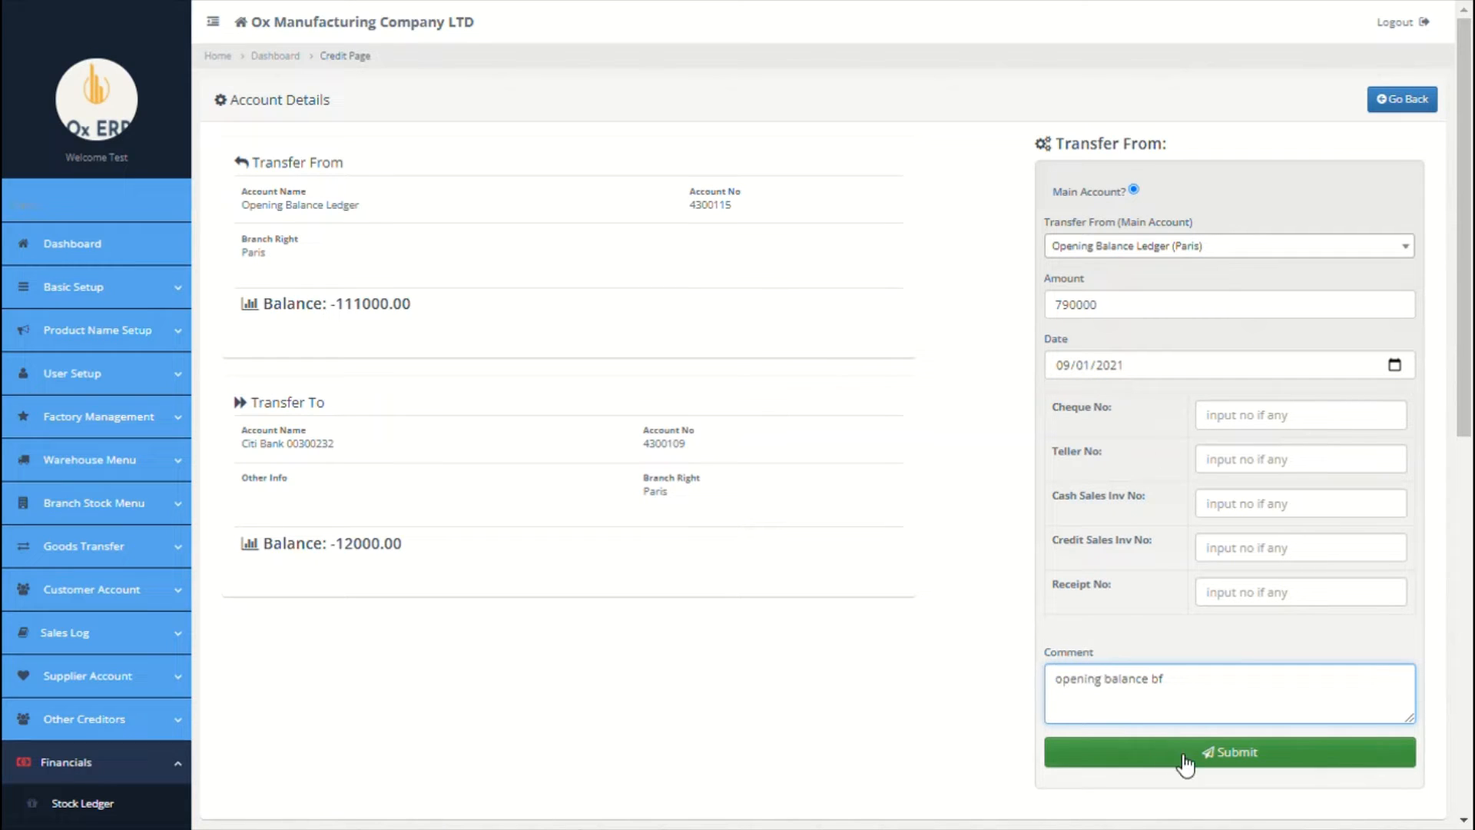
{"action": "left_click", "coordinate": [1187, 754]}
{"action": "left_click", "coordinate": [851, 101]}
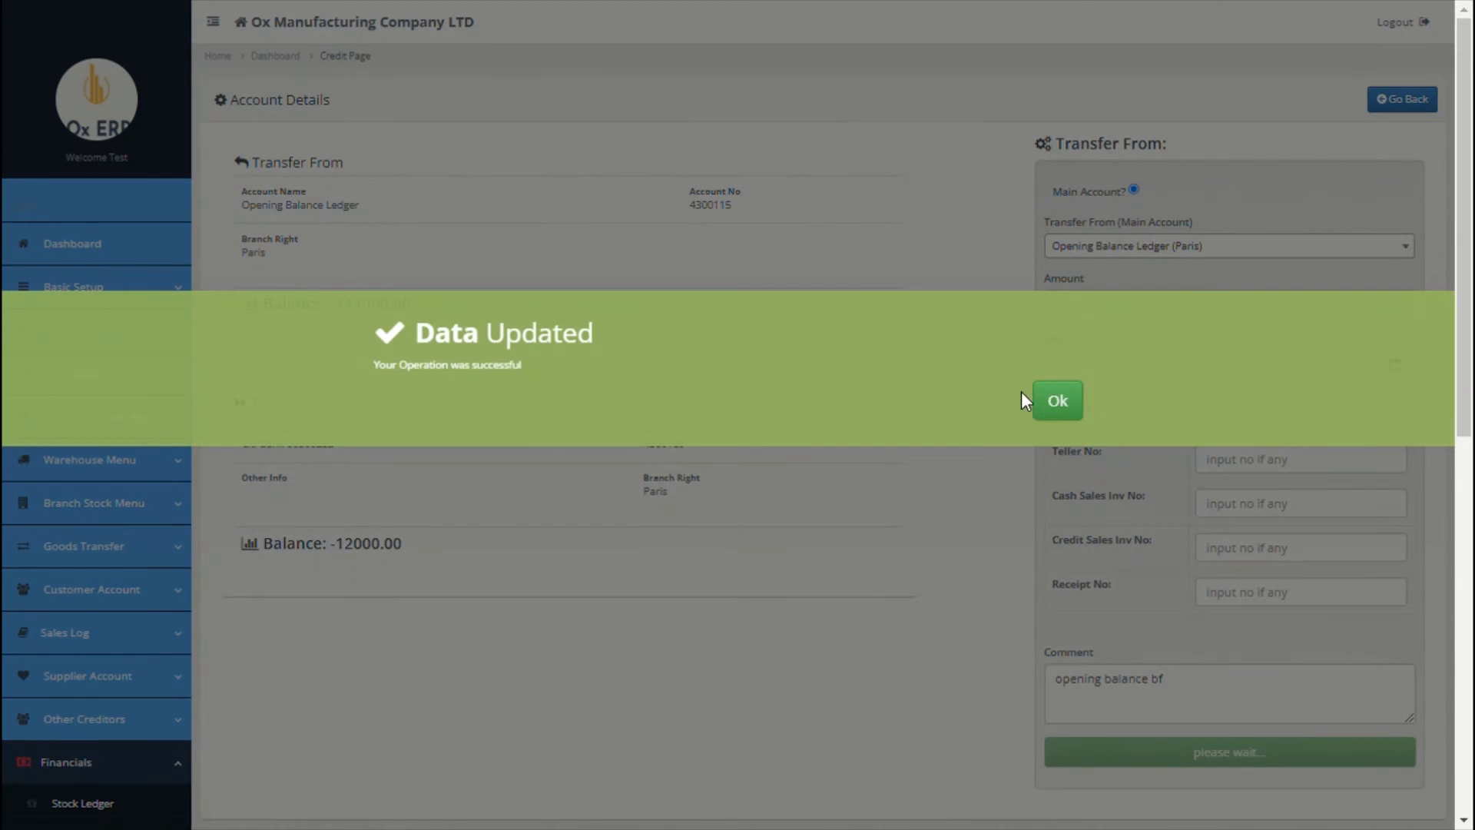
{"action": "left_click", "coordinate": [1065, 412]}
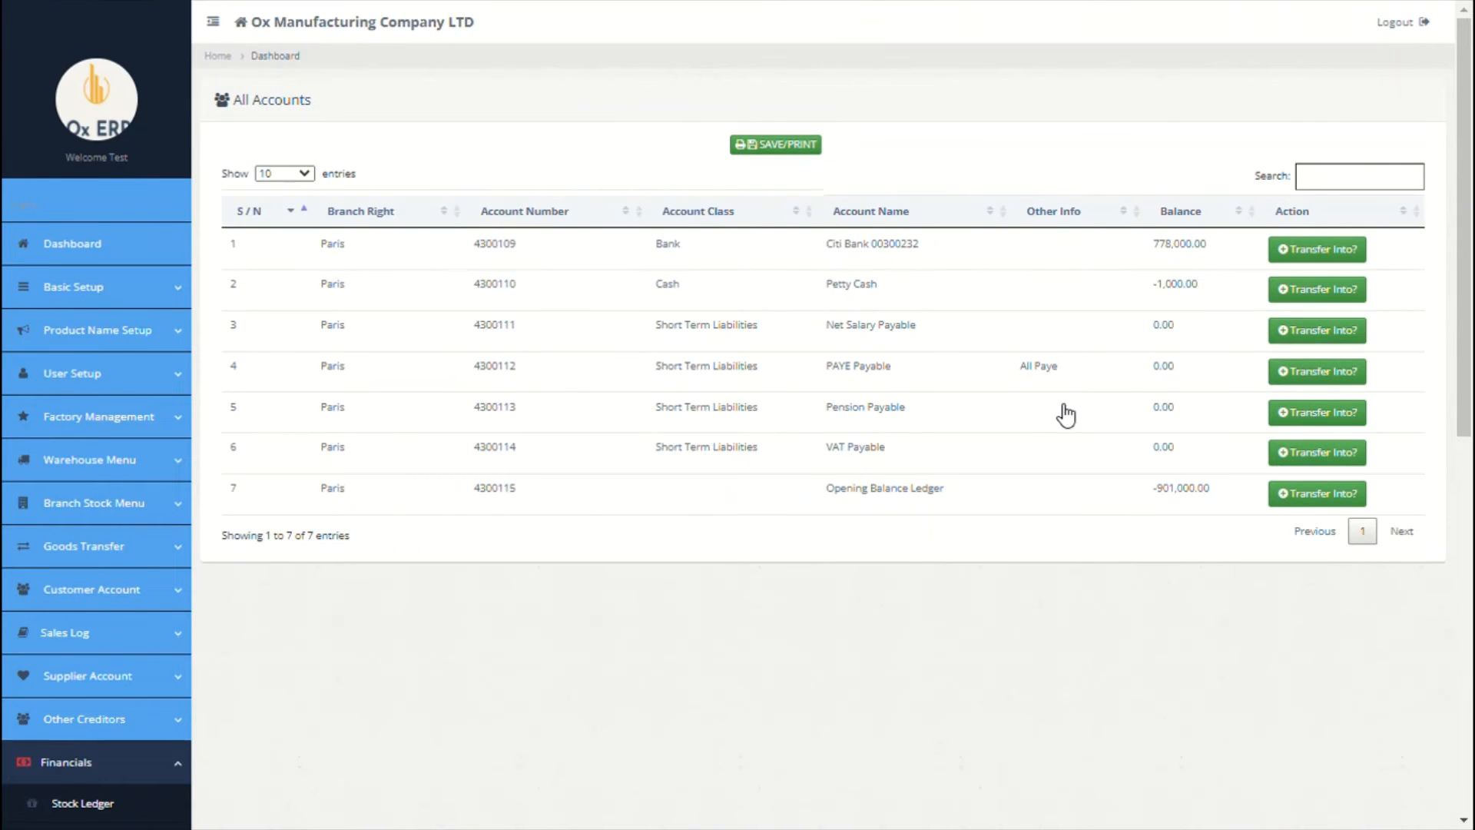
{"action": "scroll", "coordinate": [944, 569], "scroll_direction": "down", "scroll_amount": 5}
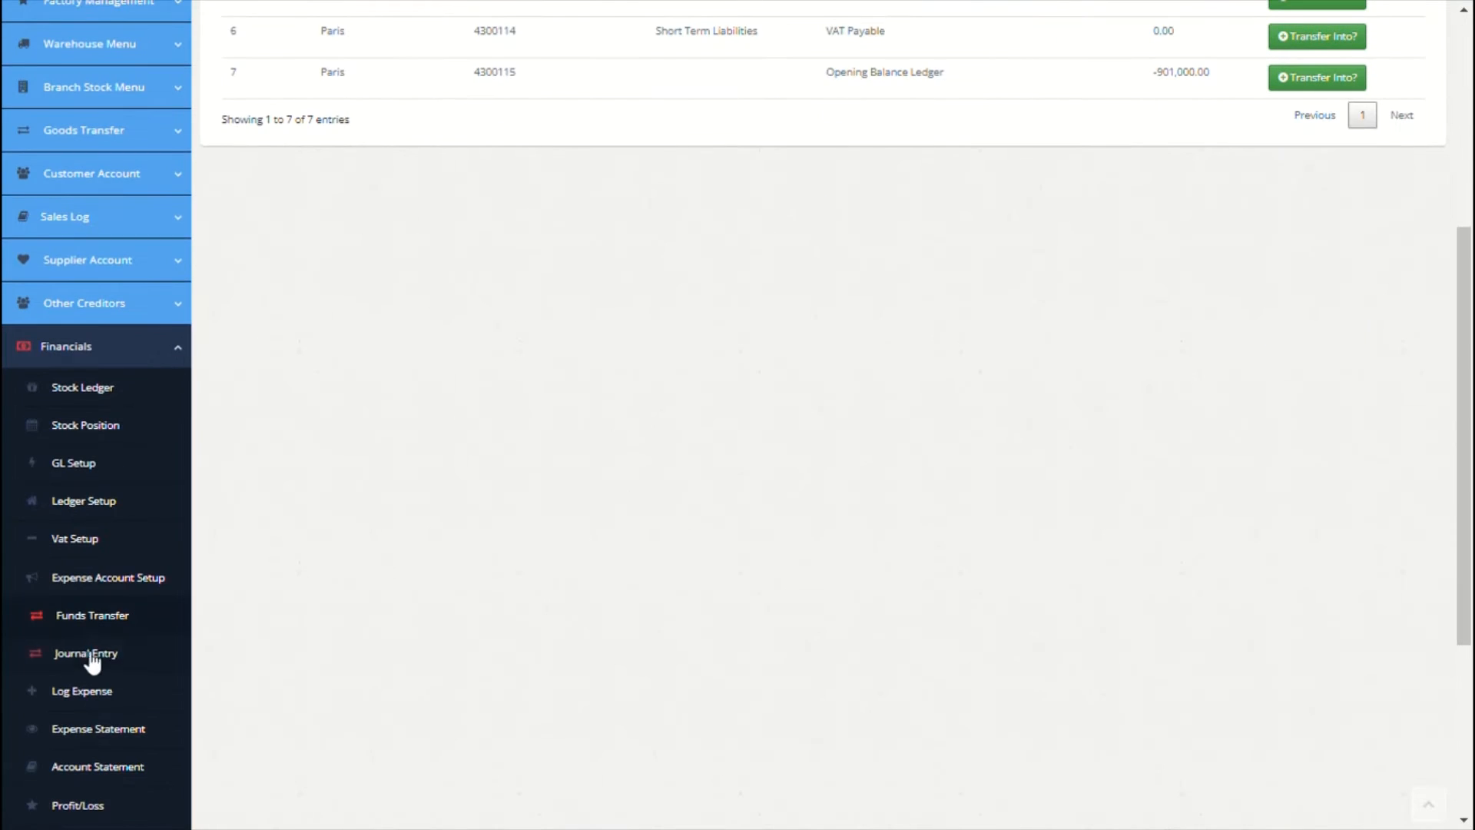
Step: Open a new journal entry, browse the debit accounts, and set its branch to Paris
{"action": "left_click", "coordinate": [91, 655]}
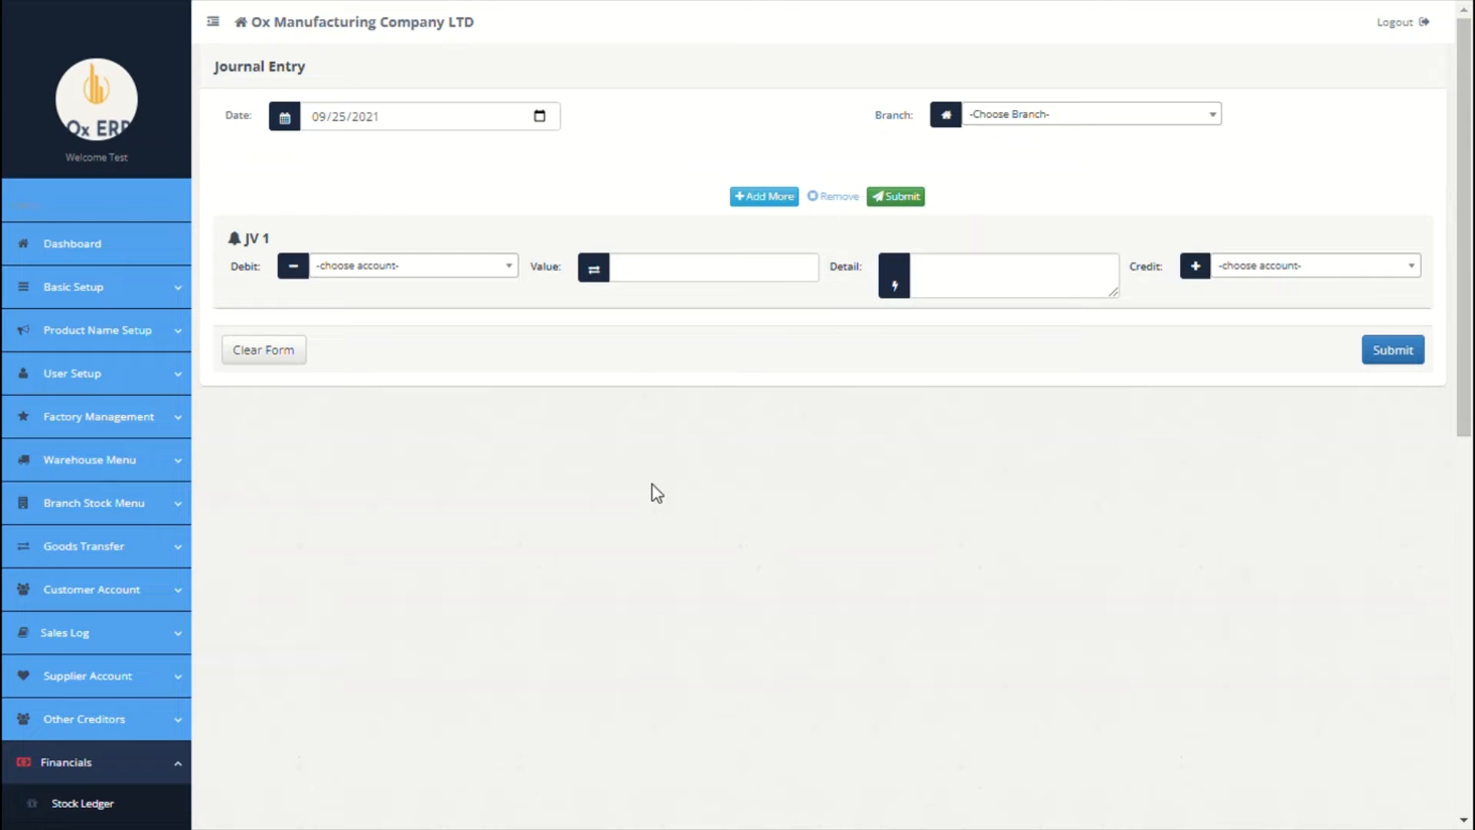
{"action": "left_click", "coordinate": [504, 273]}
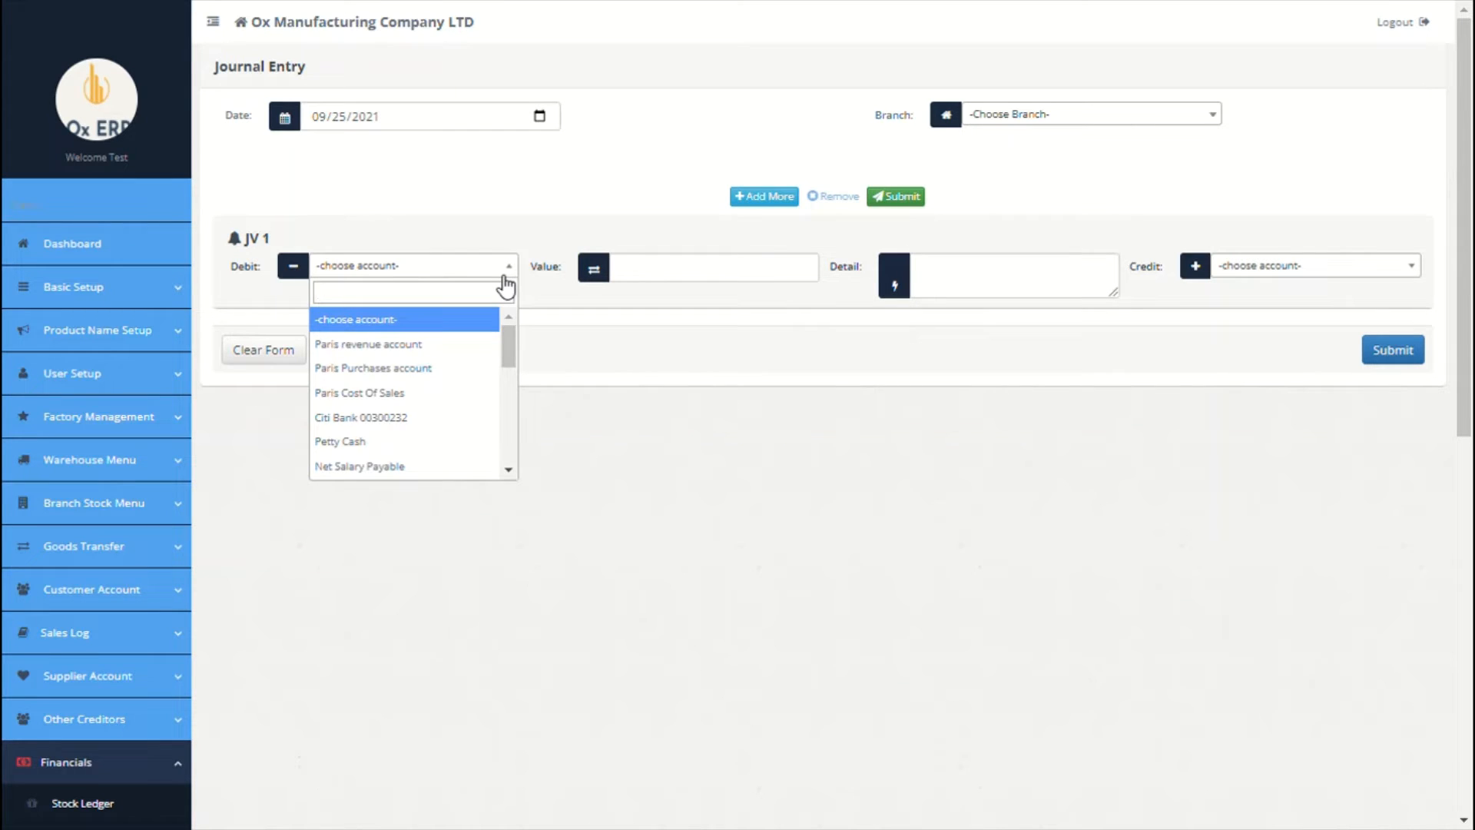
{"action": "left_click", "coordinate": [637, 287]}
{"action": "left_click", "coordinate": [988, 283]}
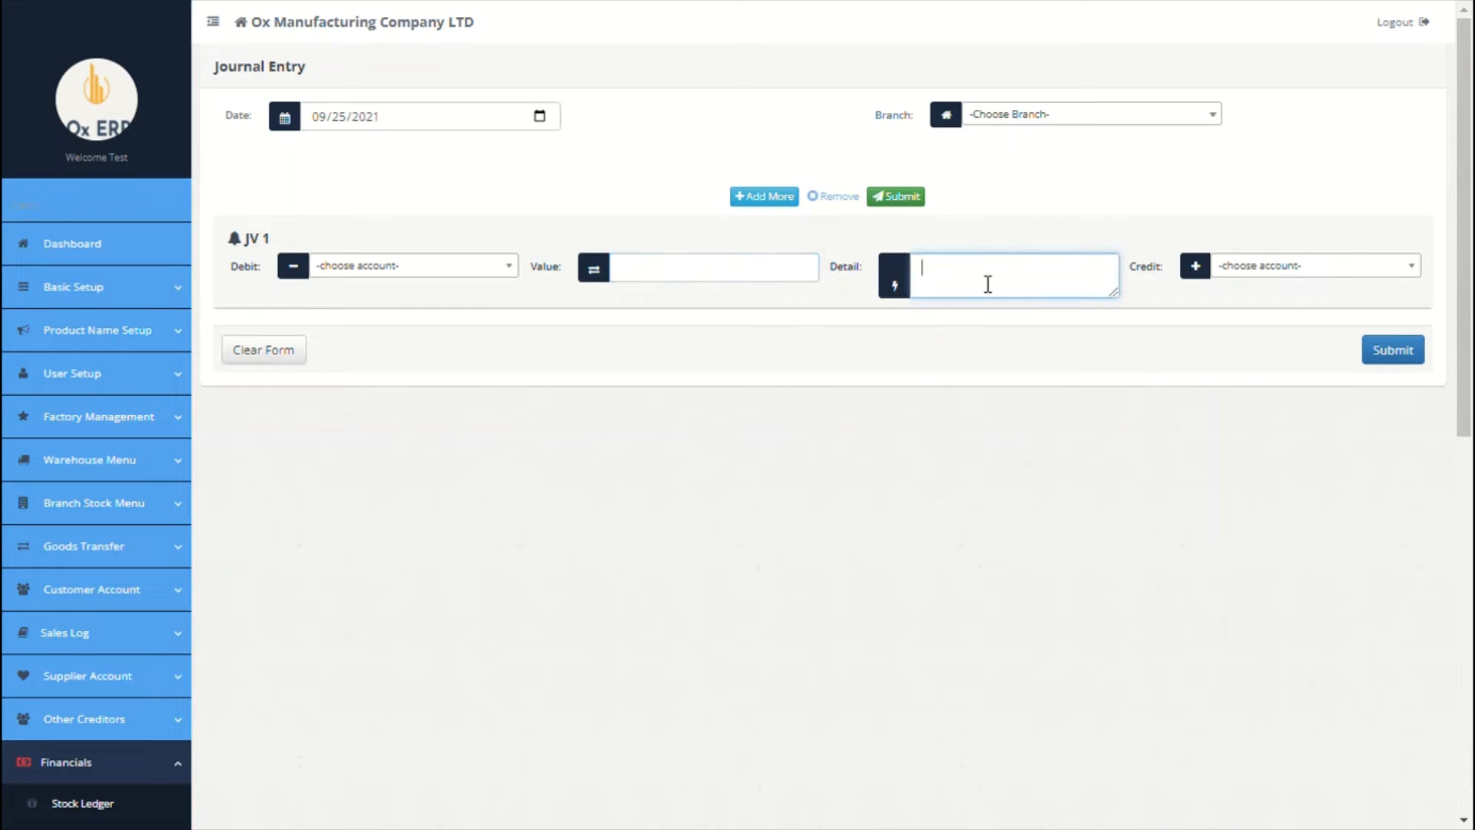
{"action": "left_click", "coordinate": [1338, 265]}
{"action": "left_click", "coordinate": [1038, 115]}
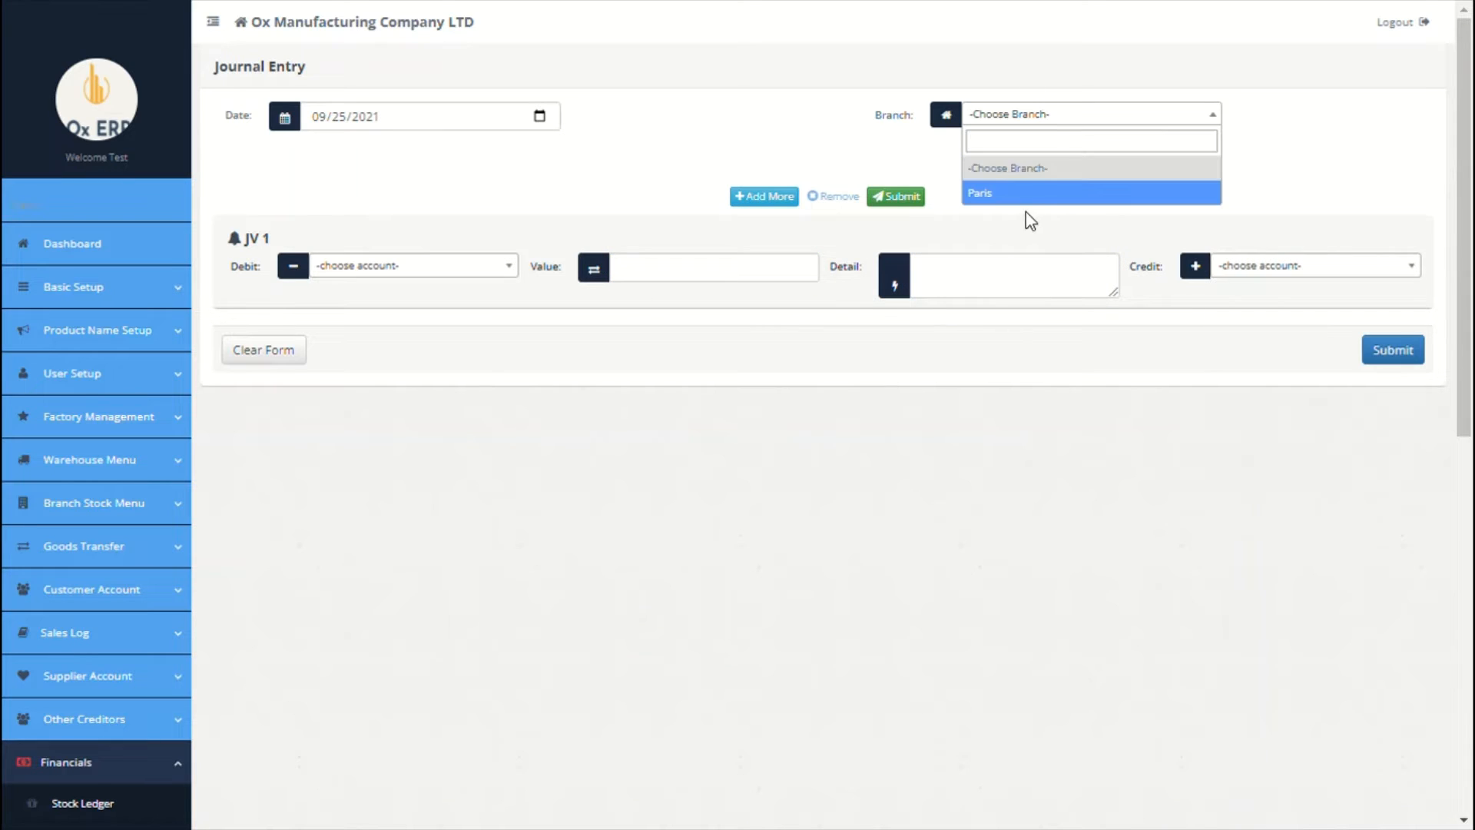
{"action": "left_click", "coordinate": [1015, 195]}
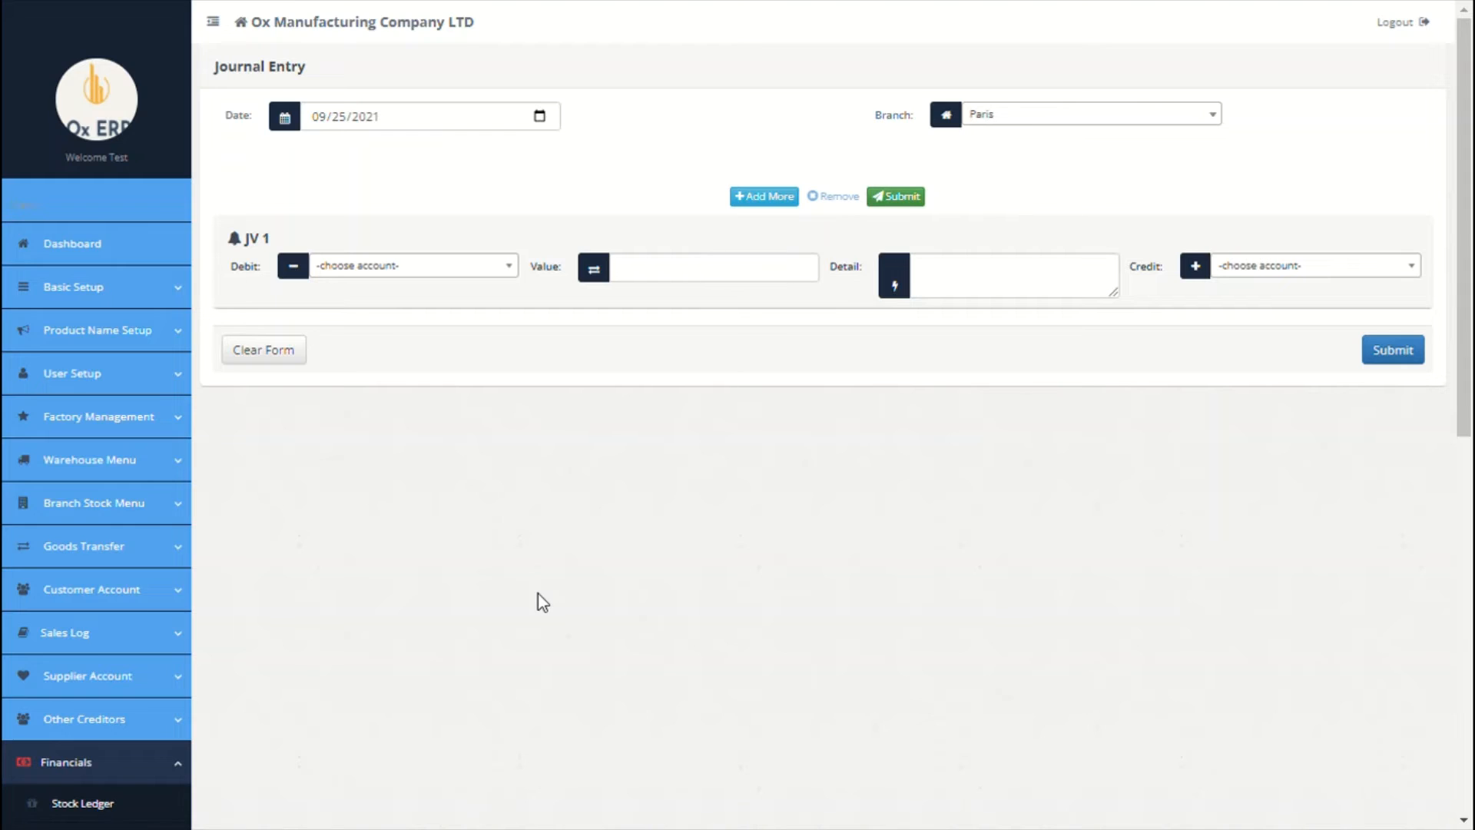
{"action": "scroll", "coordinate": [540, 600], "scroll_direction": "down", "scroll_amount": 5}
Step: Start a Paris-branch expense paid from the Petty Cash account
{"action": "left_click", "coordinate": [101, 613]}
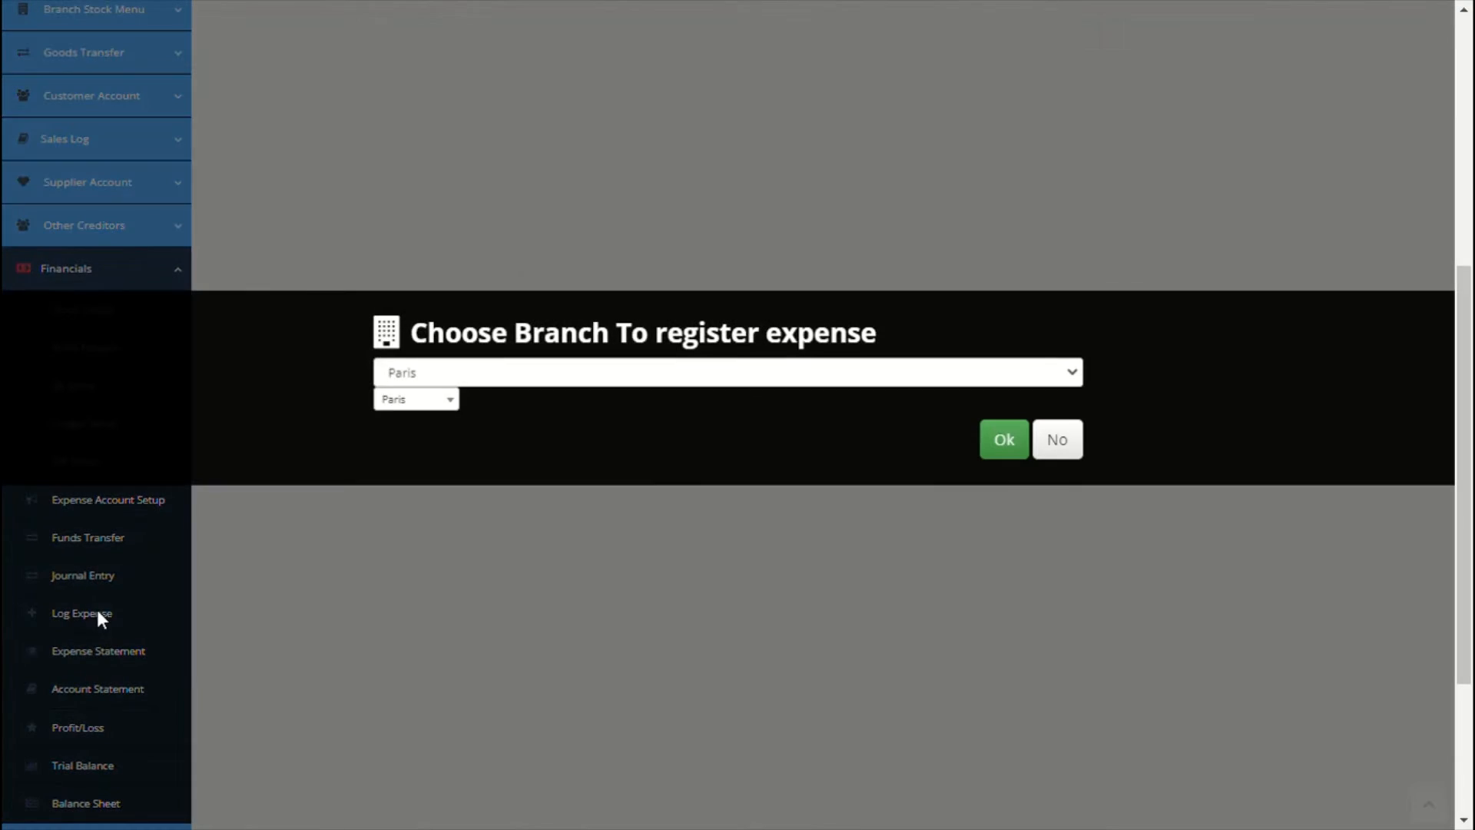
{"action": "left_click", "coordinate": [997, 443]}
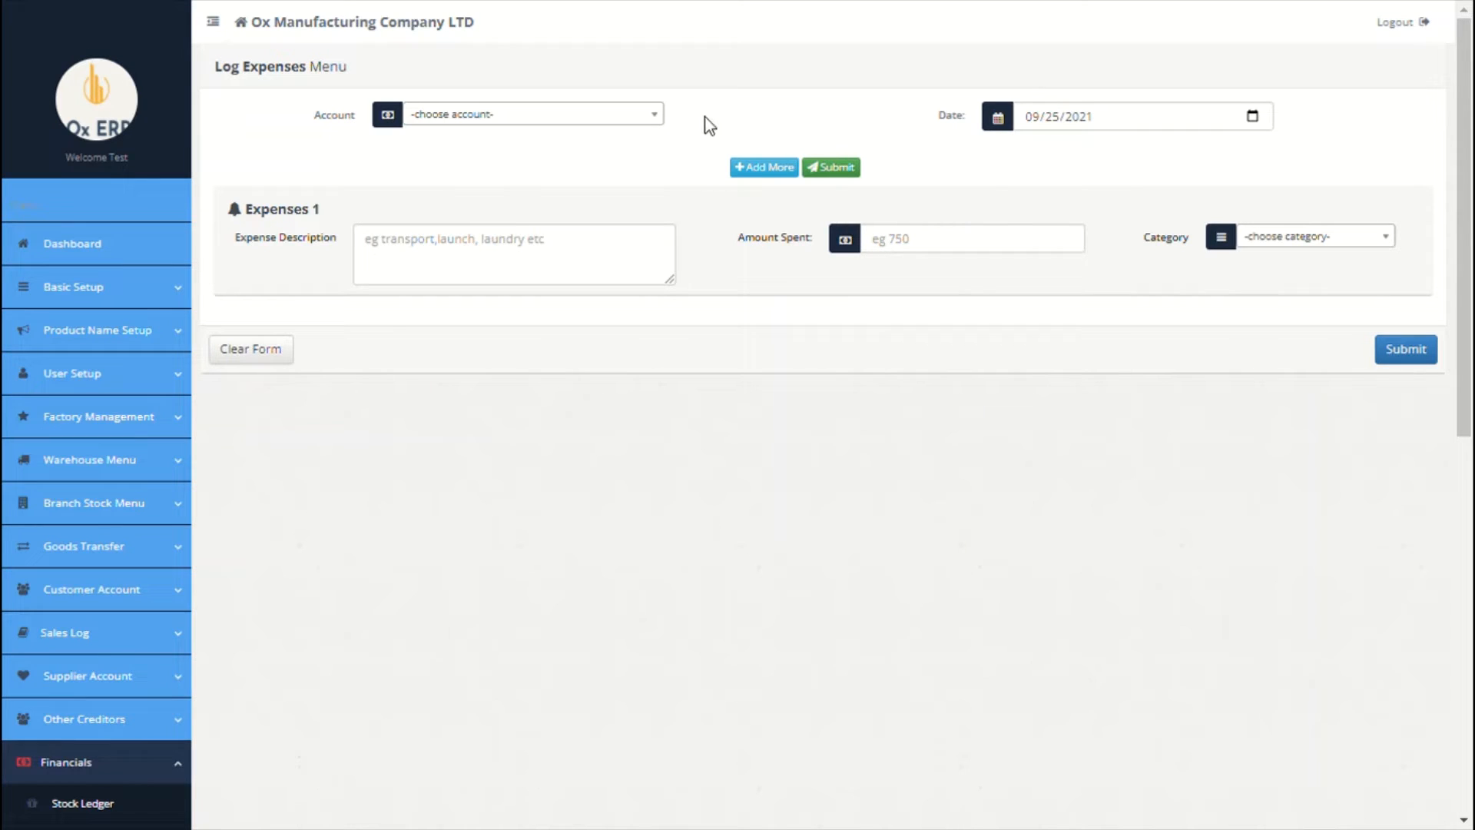
{"action": "left_click", "coordinate": [643, 121]}
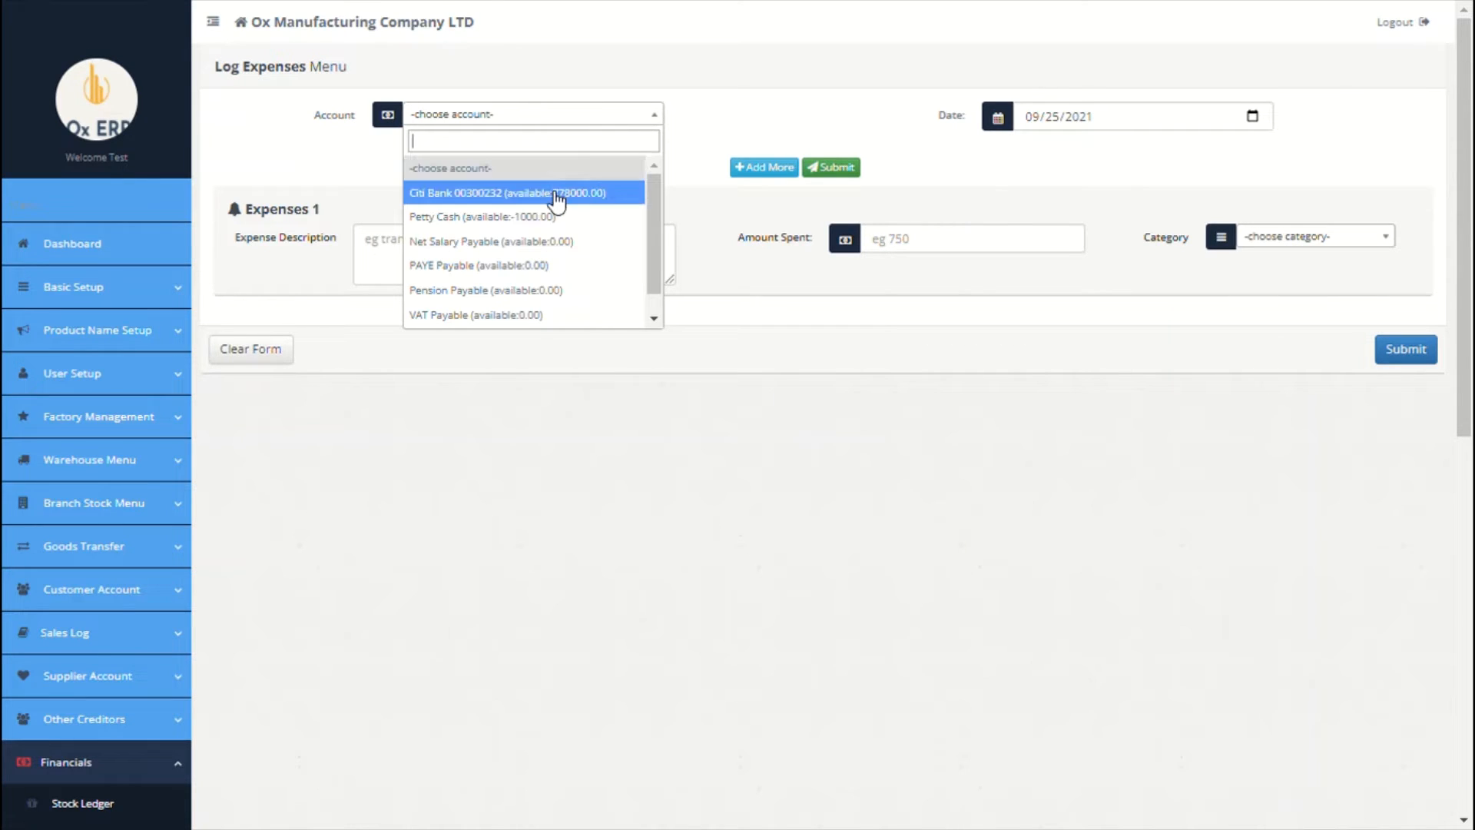
{"action": "left_click", "coordinate": [531, 215]}
Step: Describe the expense as '12 Sep launch for all factory workers', fixing the typo
{"action": "left_click", "coordinate": [499, 250]}
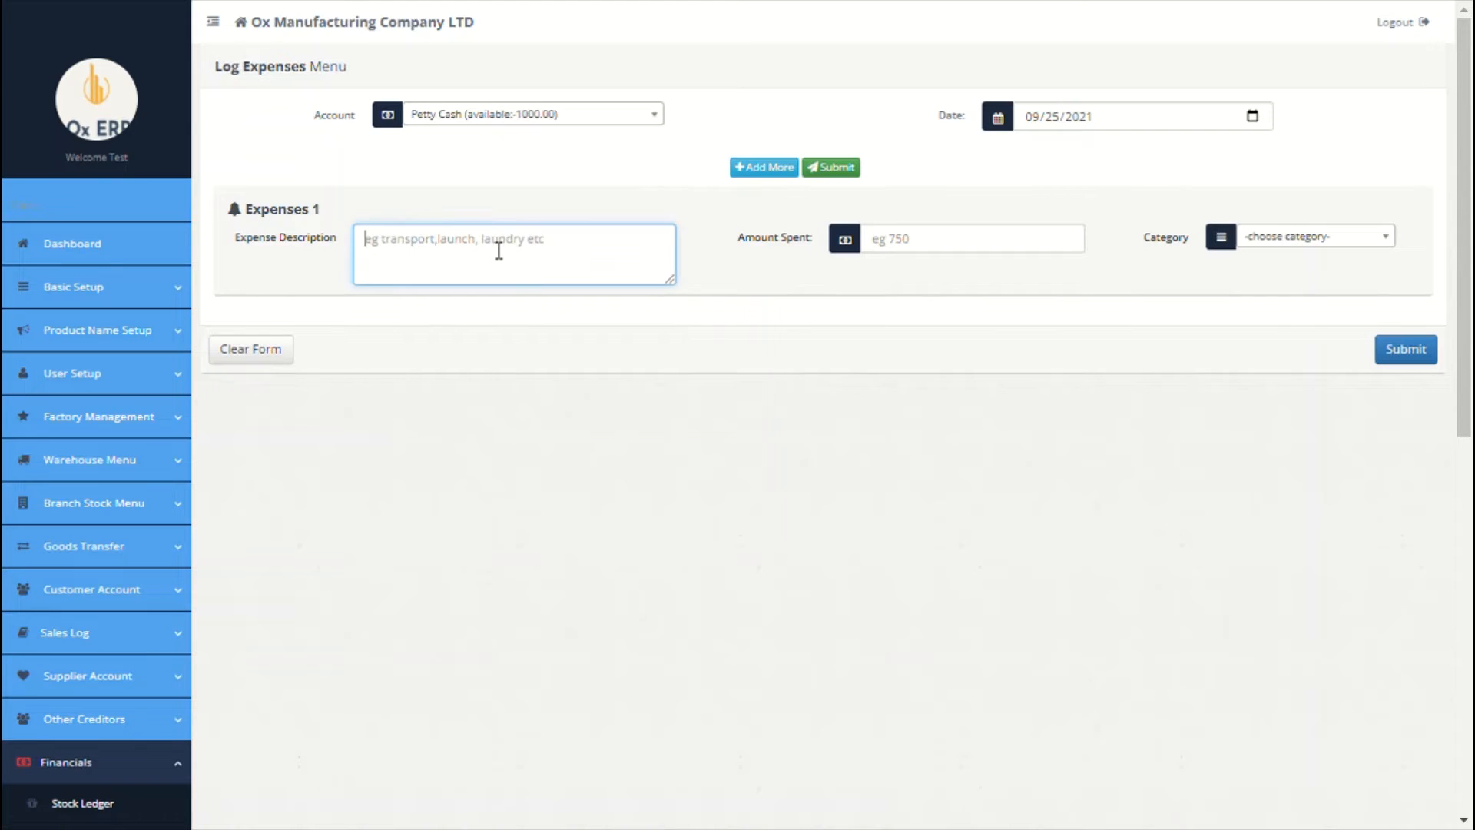
{"action": "type", "text": "12 septh launch"}
{"action": "left_click", "coordinate": [408, 246]}
{"action": "key", "text": "Delete"}
{"action": "key", "text": "Delete"}
{"action": "left_click", "coordinate": [591, 252]}
{"action": "type", "text": "for all factory workers"}
Step: Enter 9000 as the amount spent, file it under Welfare, and close the voucher
{"action": "left_click", "coordinate": [965, 244]}
{"action": "type", "text": "9000"}
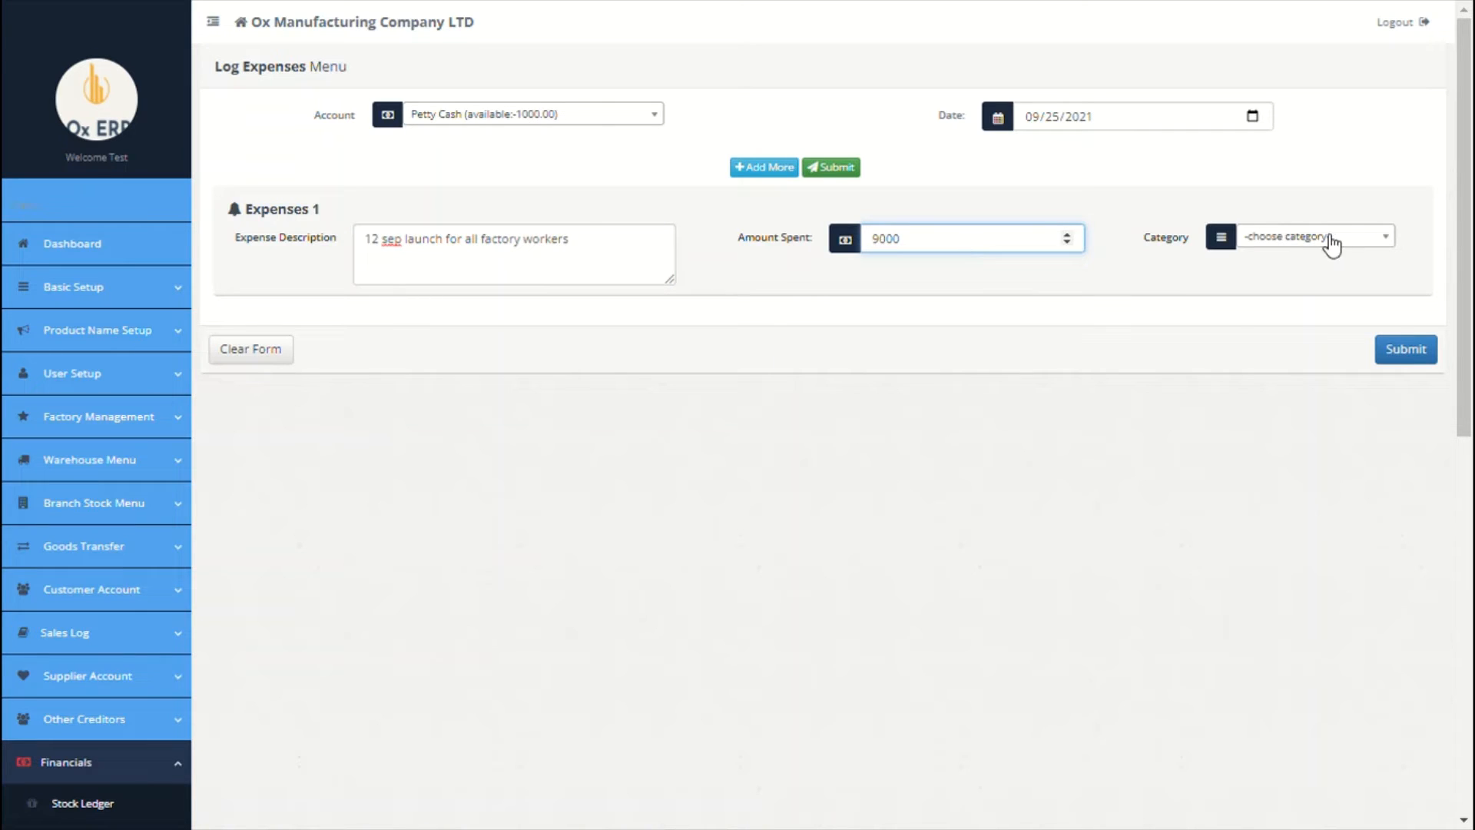
{"action": "left_click", "coordinate": [1332, 244]}
{"action": "left_click", "coordinate": [1307, 342]}
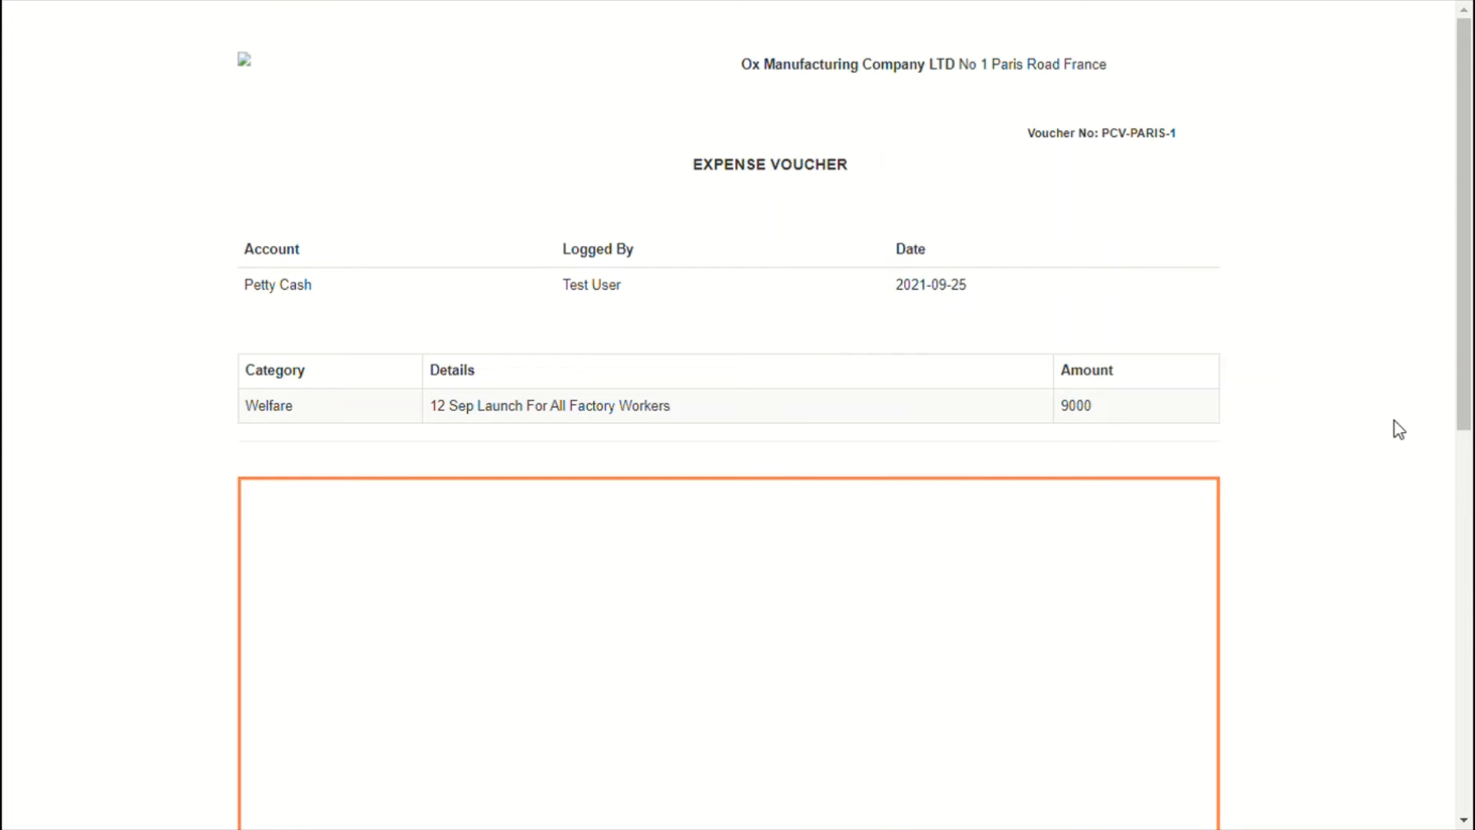
{"action": "scroll", "coordinate": [1396, 425], "scroll_direction": "down", "scroll_amount": 5}
{"action": "scroll", "coordinate": [1396, 425], "scroll_direction": "up", "scroll_amount": 5}
{"action": "scroll", "coordinate": [1394, 421], "scroll_direction": "down", "scroll_amount": 5}
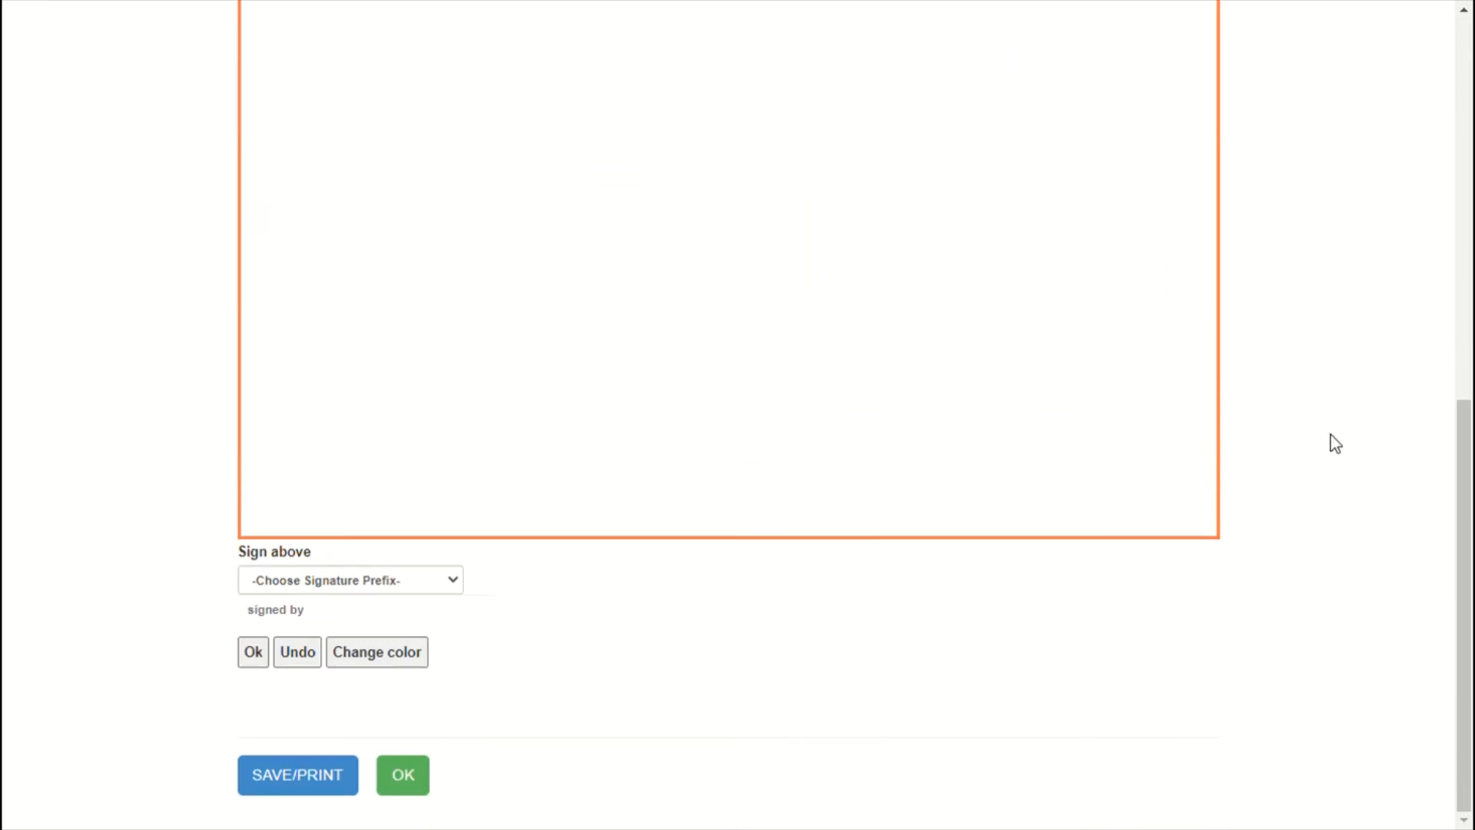
{"action": "left_click", "coordinate": [424, 773]}
{"action": "scroll", "coordinate": [532, 553], "scroll_direction": "down", "scroll_amount": 7}
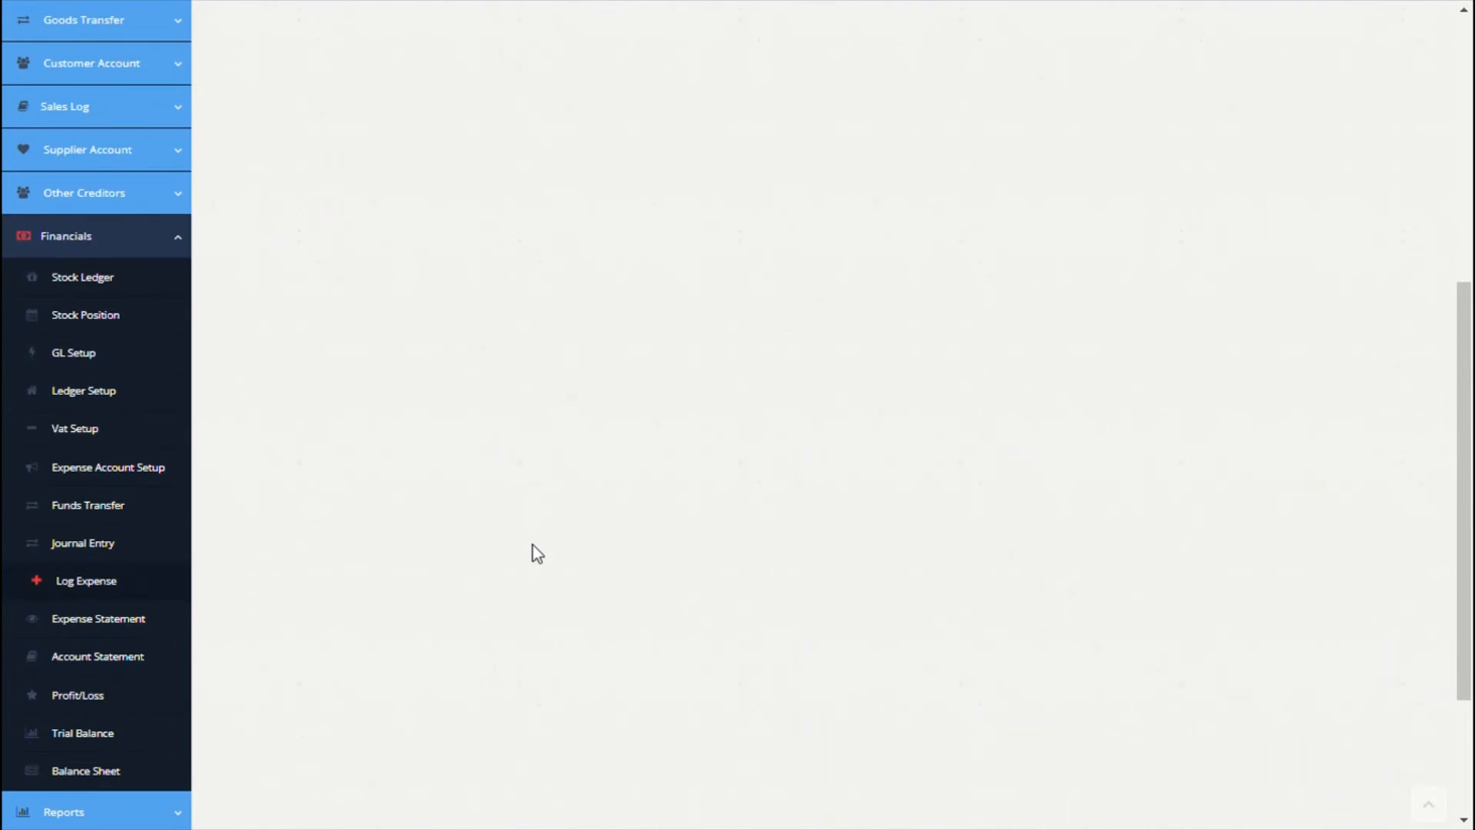
Step: Tick both Welfare expenses in the expense statement and filter the branch to Paris
{"action": "left_click", "coordinate": [121, 619]}
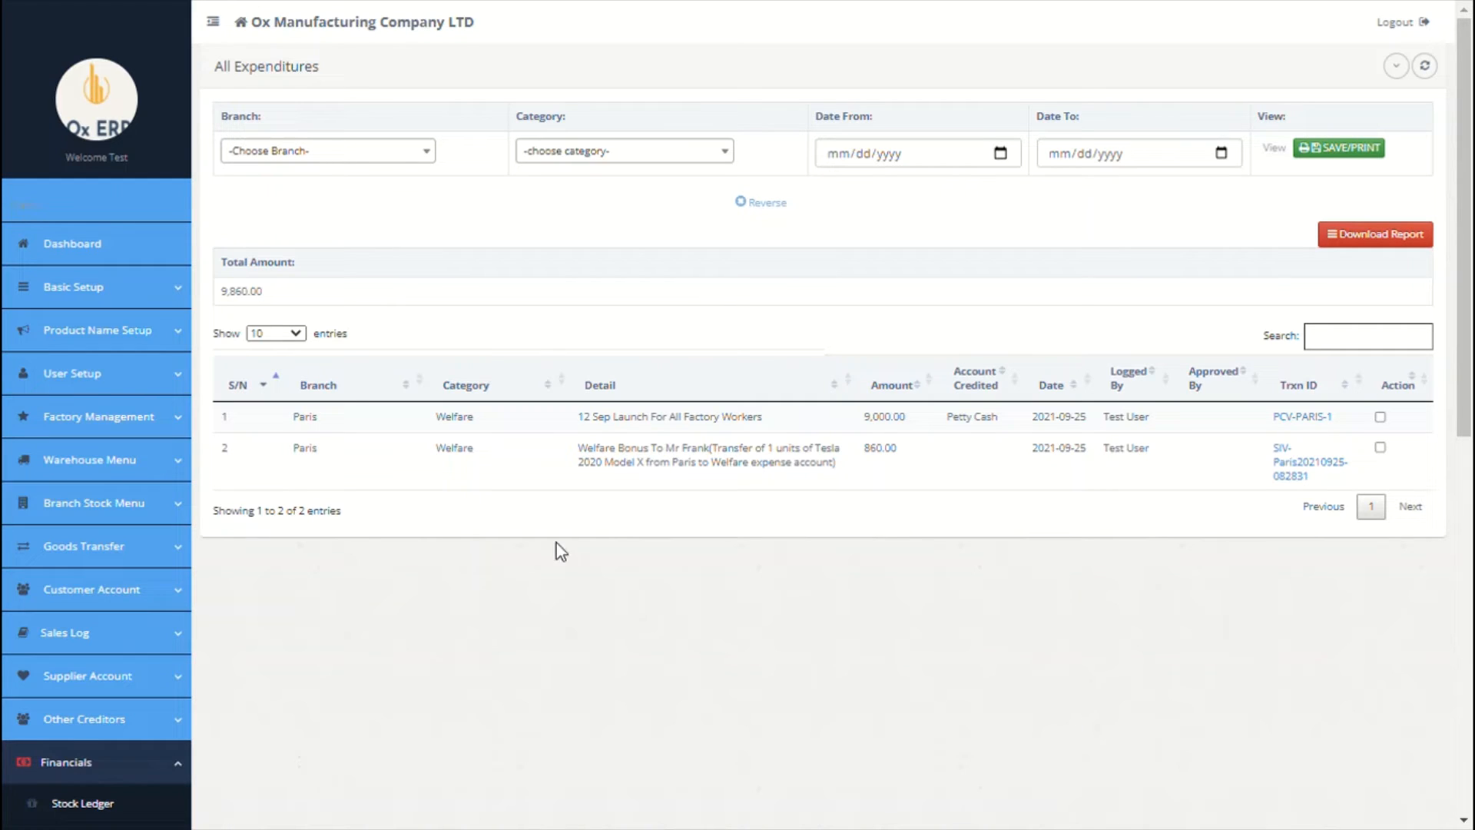
{"action": "left_click", "coordinate": [1381, 448]}
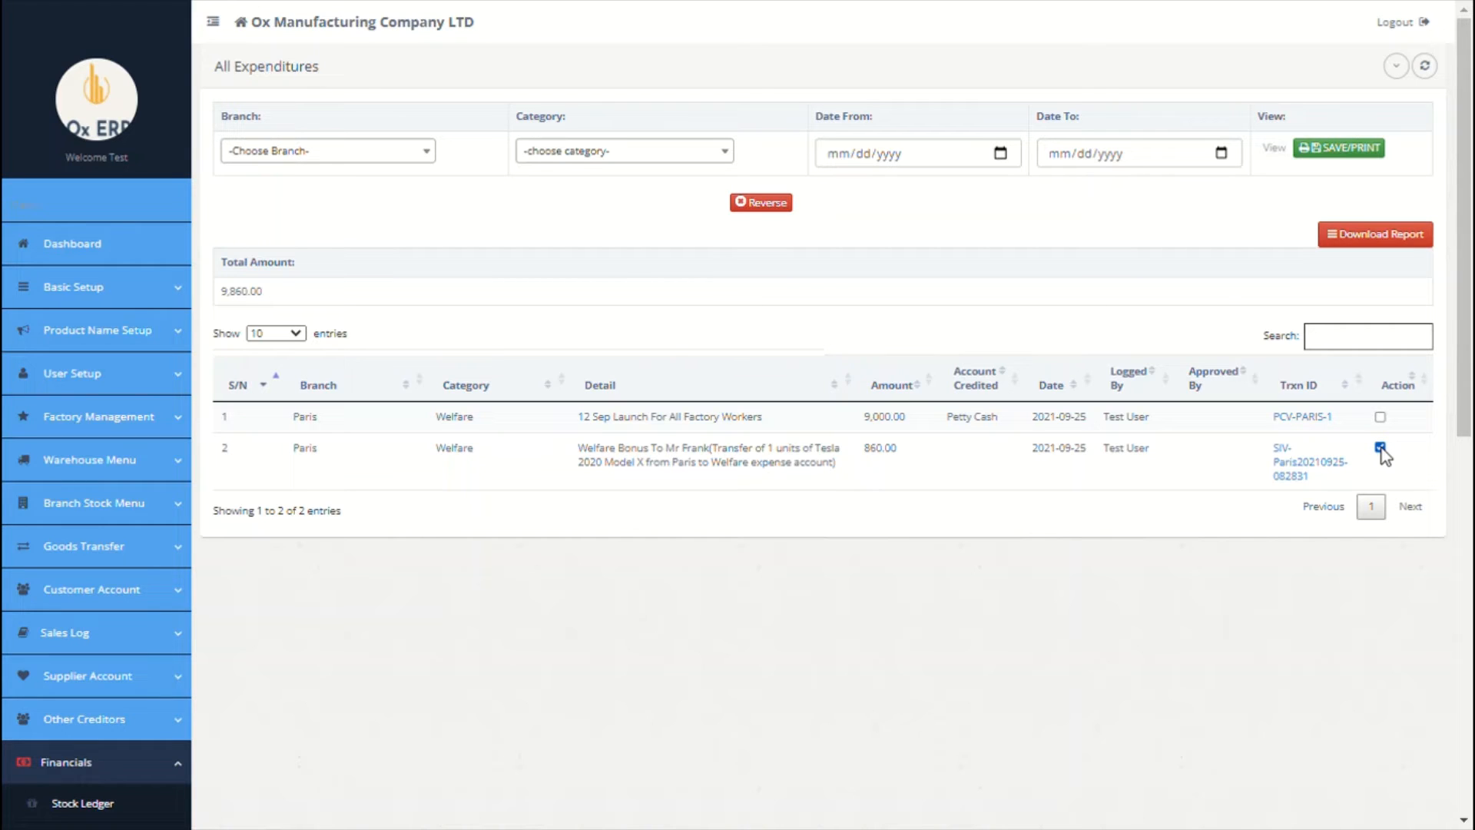
{"action": "left_click", "coordinate": [1380, 417]}
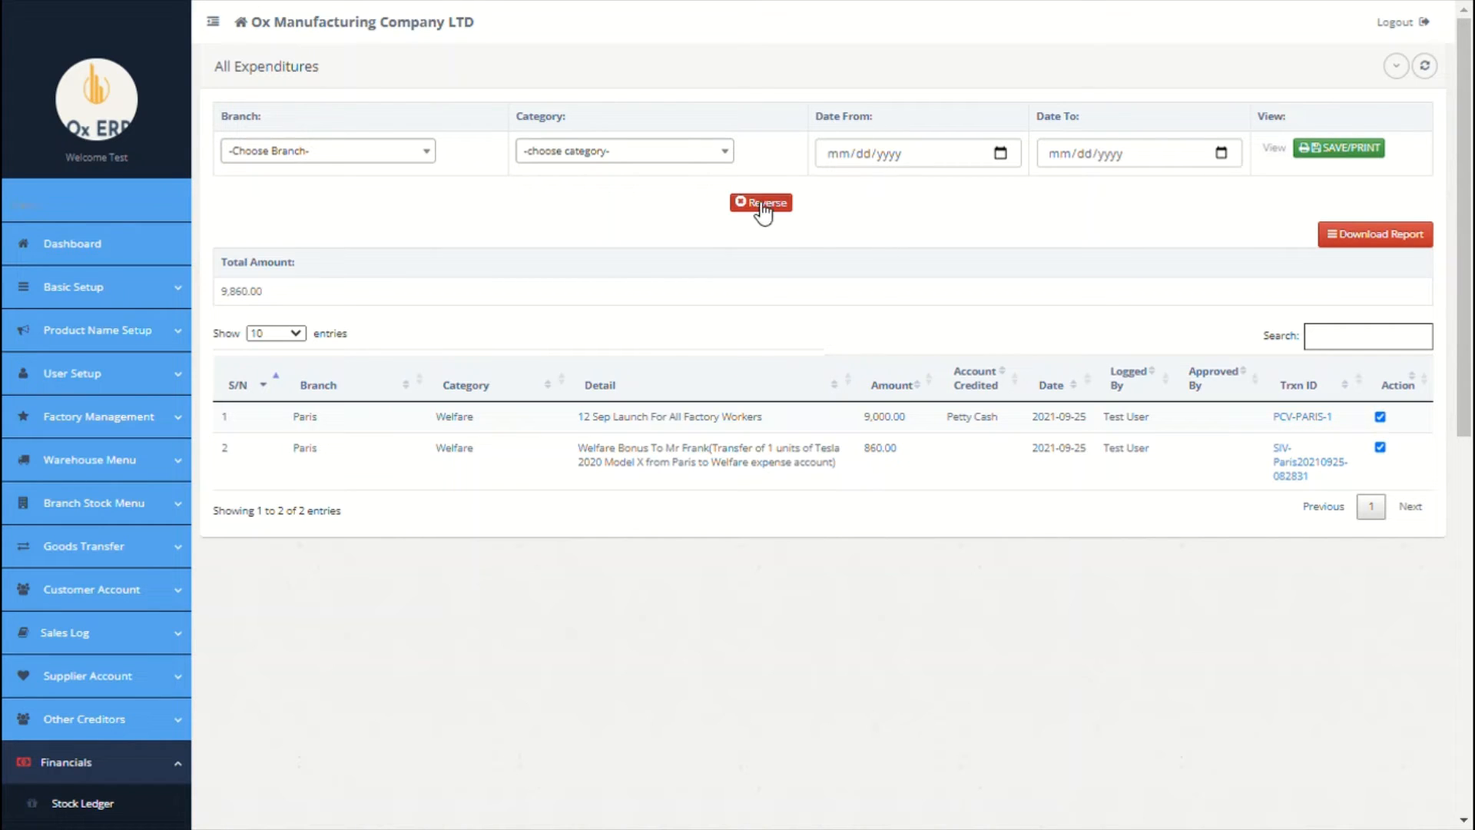
{"action": "left_click", "coordinate": [389, 167]}
{"action": "left_click", "coordinate": [343, 231]}
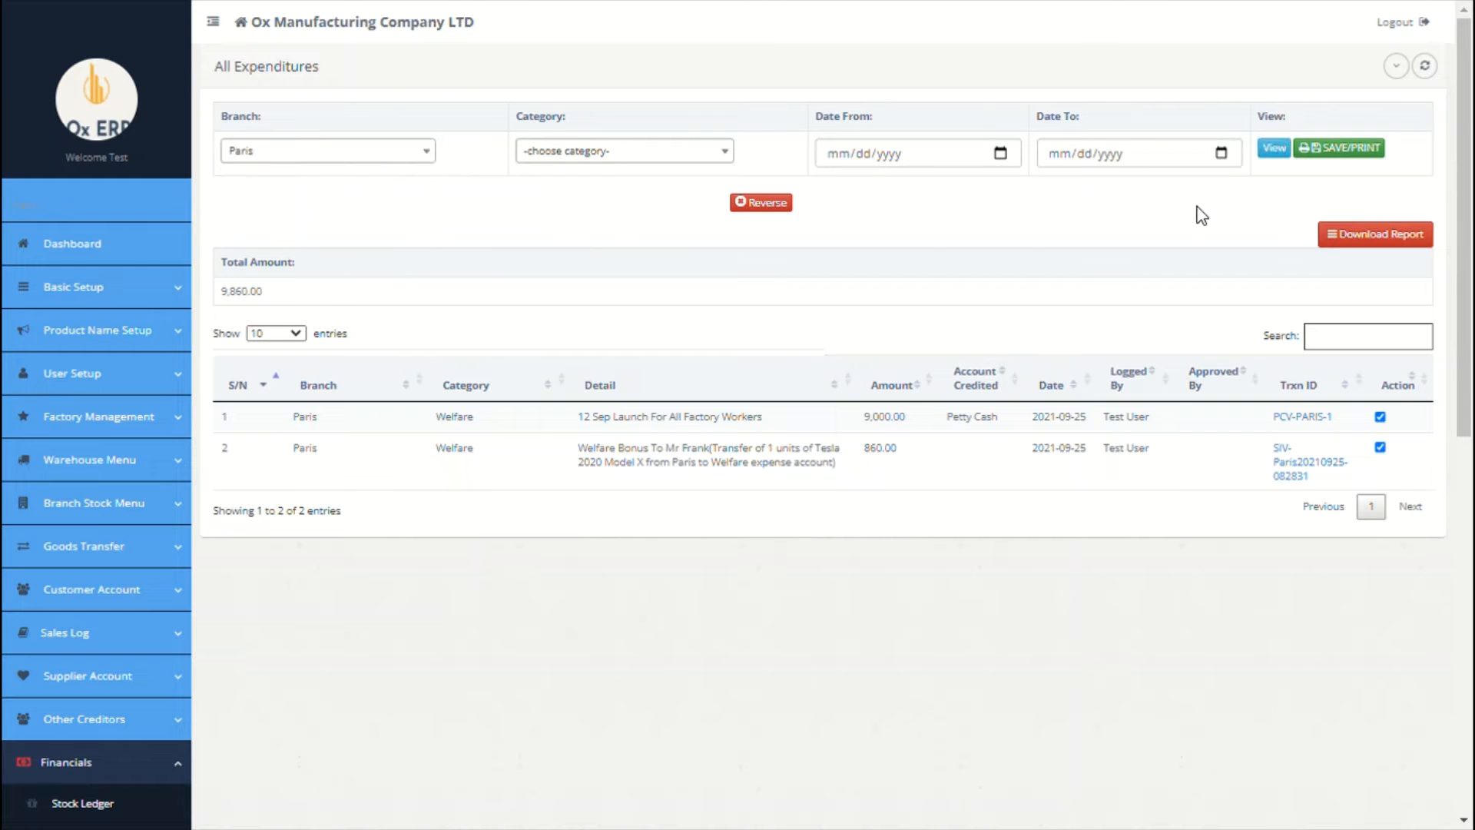
{"action": "scroll", "coordinate": [1150, 263], "scroll_direction": "down", "scroll_amount": 7}
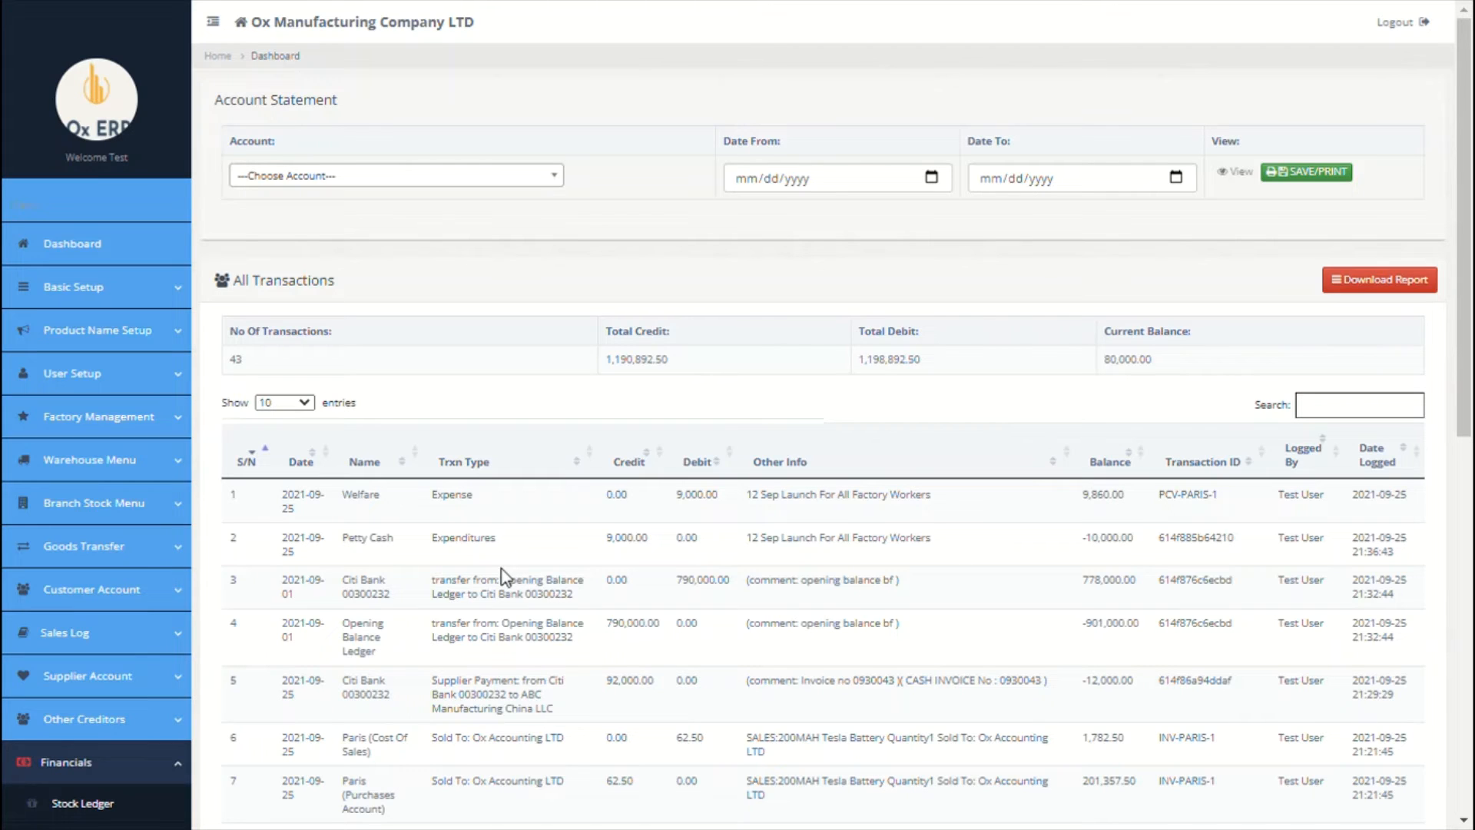
{"action": "left_click", "coordinate": [550, 178]}
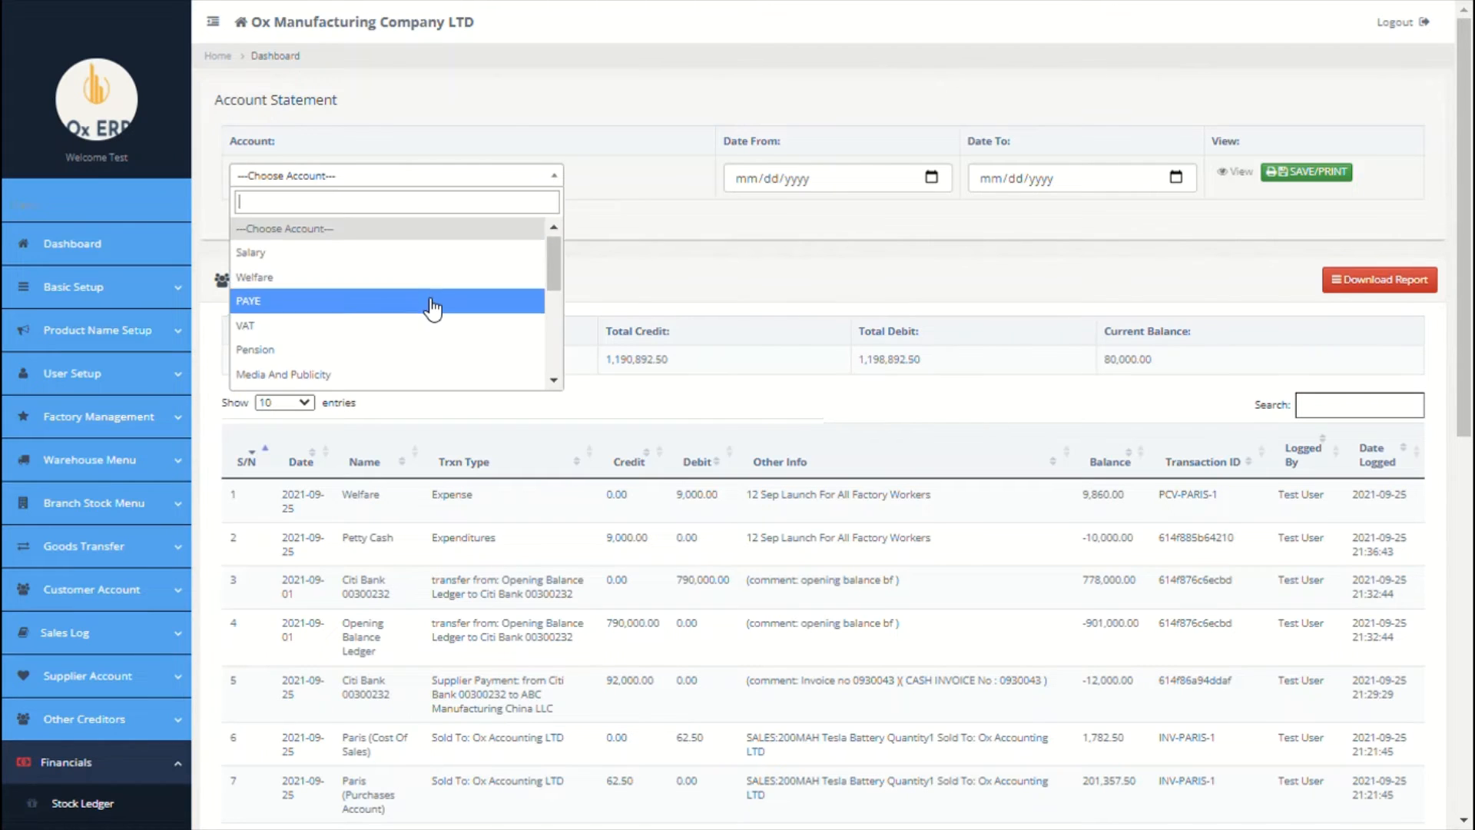
{"action": "scroll", "coordinate": [432, 308], "scroll_direction": "down", "scroll_amount": 3}
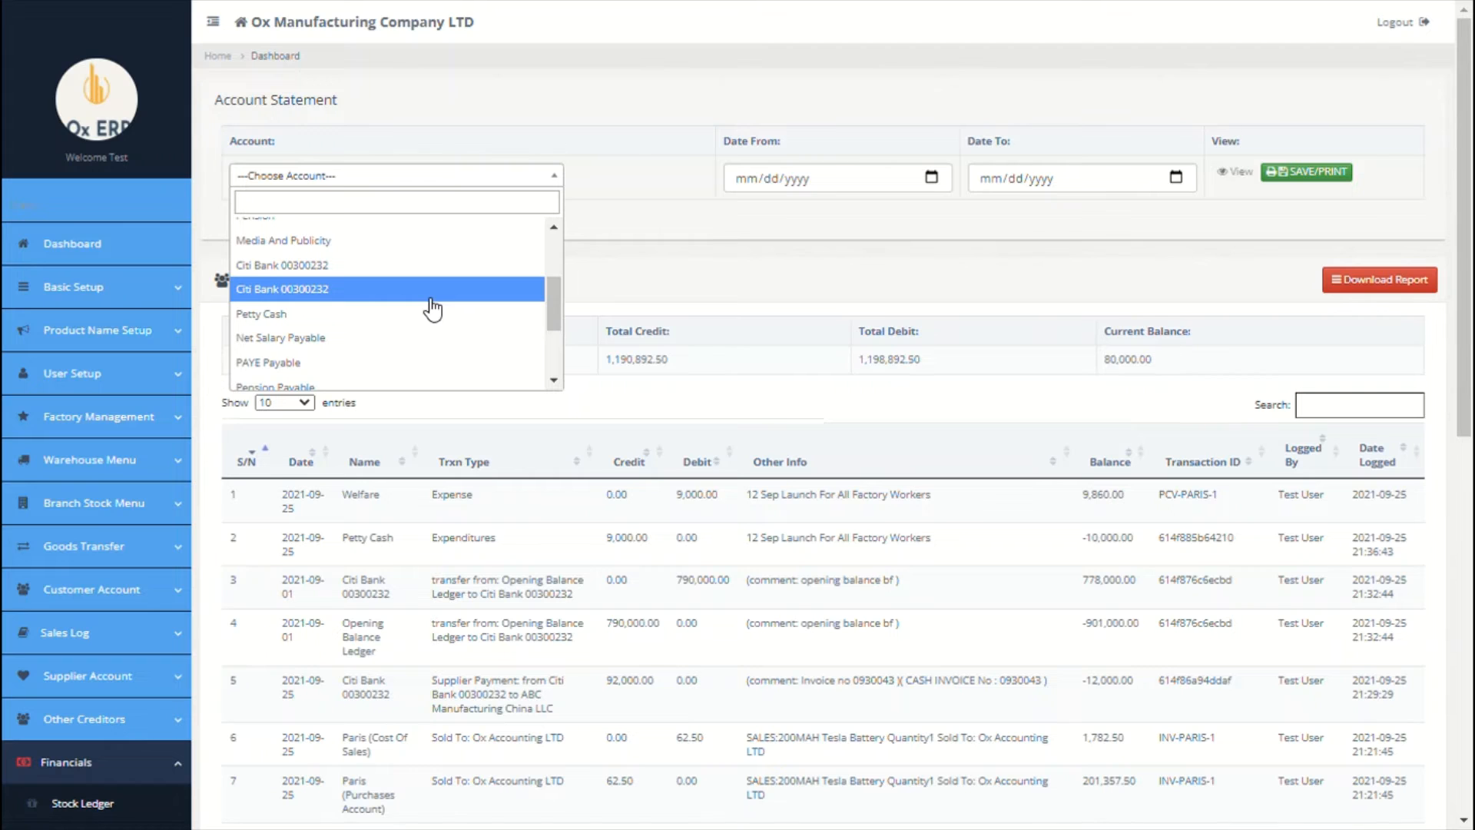
{"action": "scroll", "coordinate": [432, 308], "scroll_direction": "down", "scroll_amount": 4}
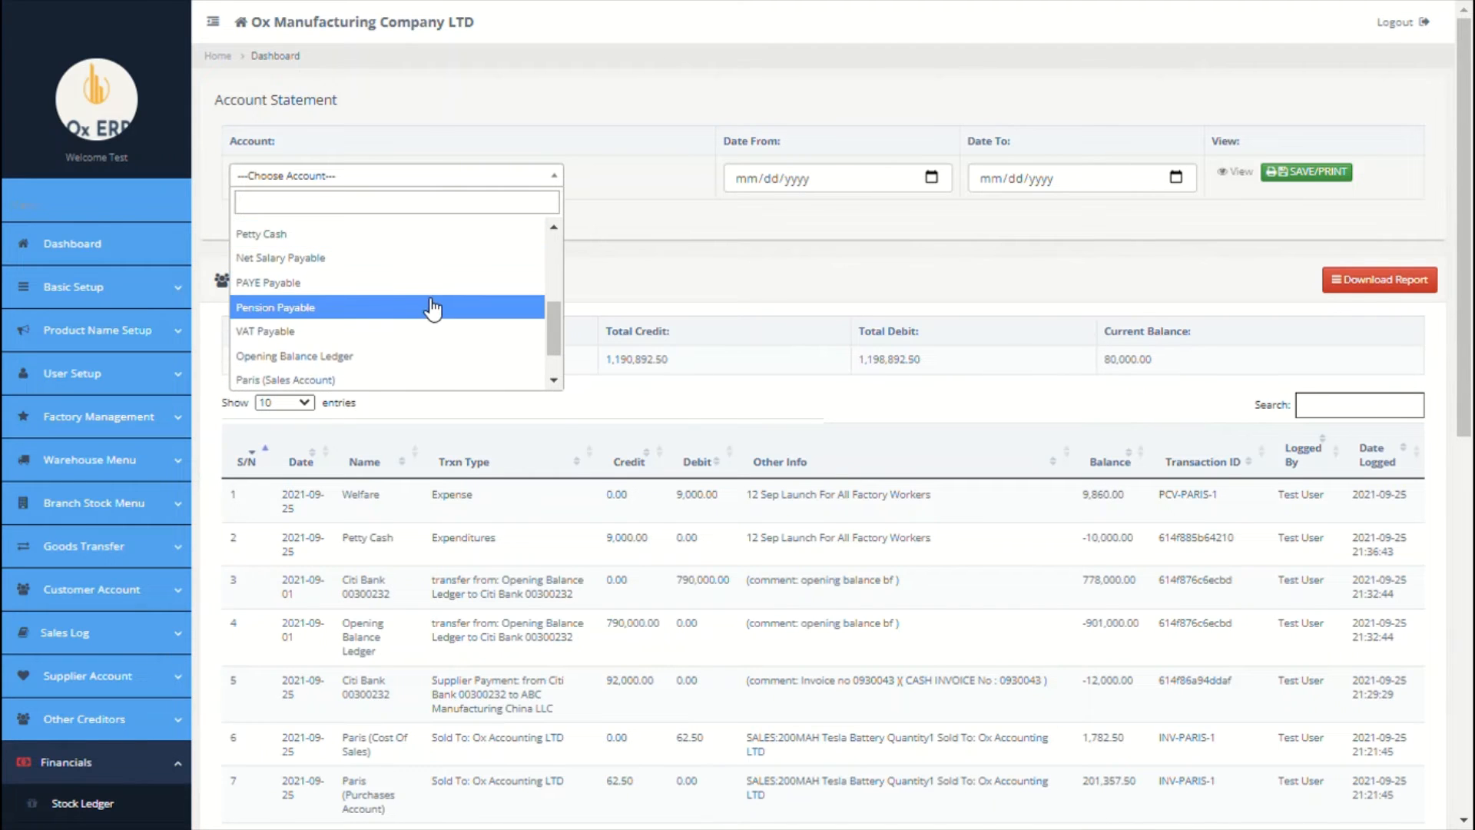
{"action": "left_click", "coordinate": [629, 398]}
{"action": "scroll", "coordinate": [629, 395], "scroll_direction": "down", "scroll_amount": 1}
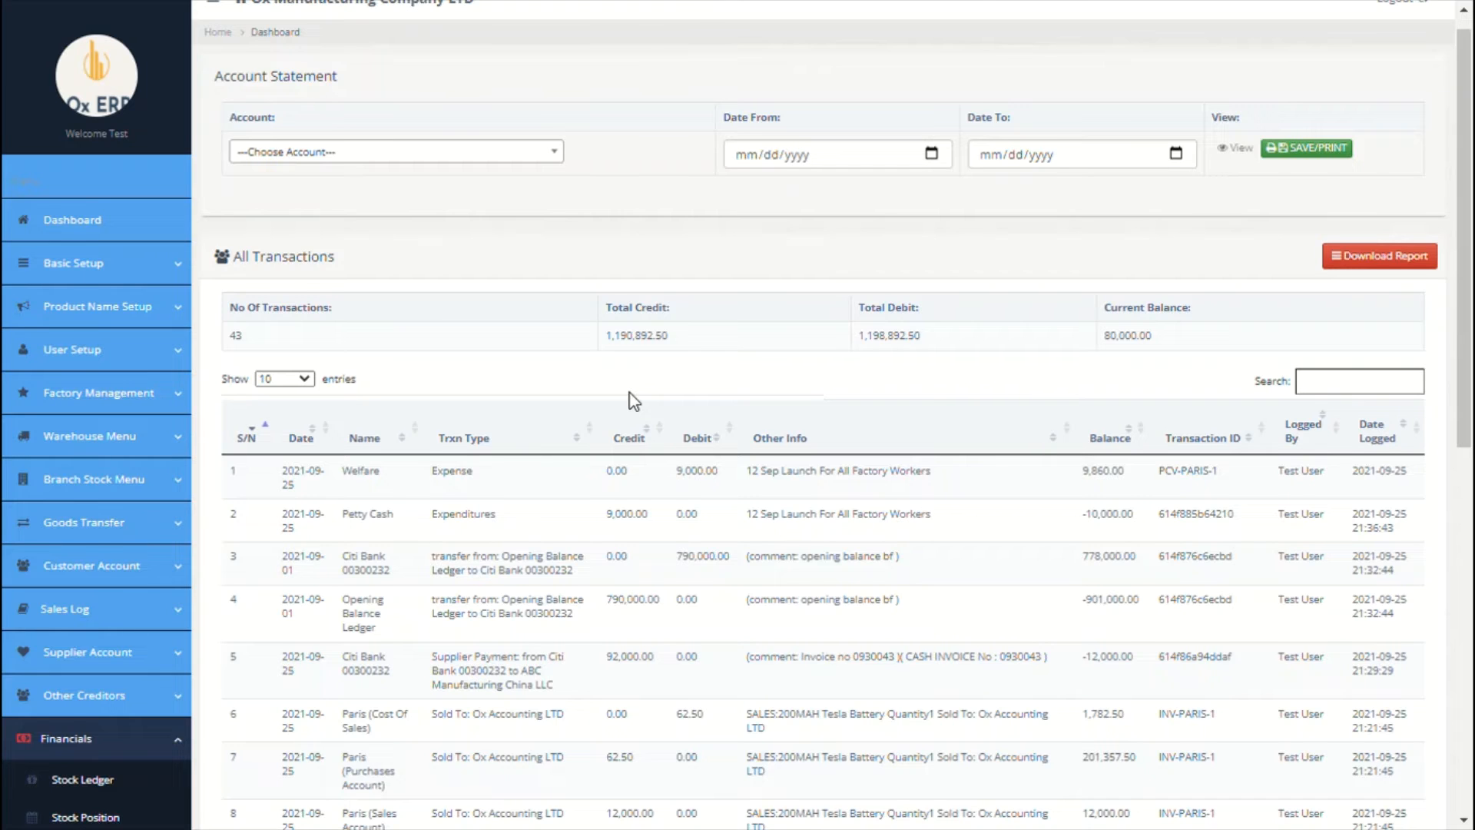
{"action": "scroll", "coordinate": [634, 399], "scroll_direction": "up", "scroll_amount": 1}
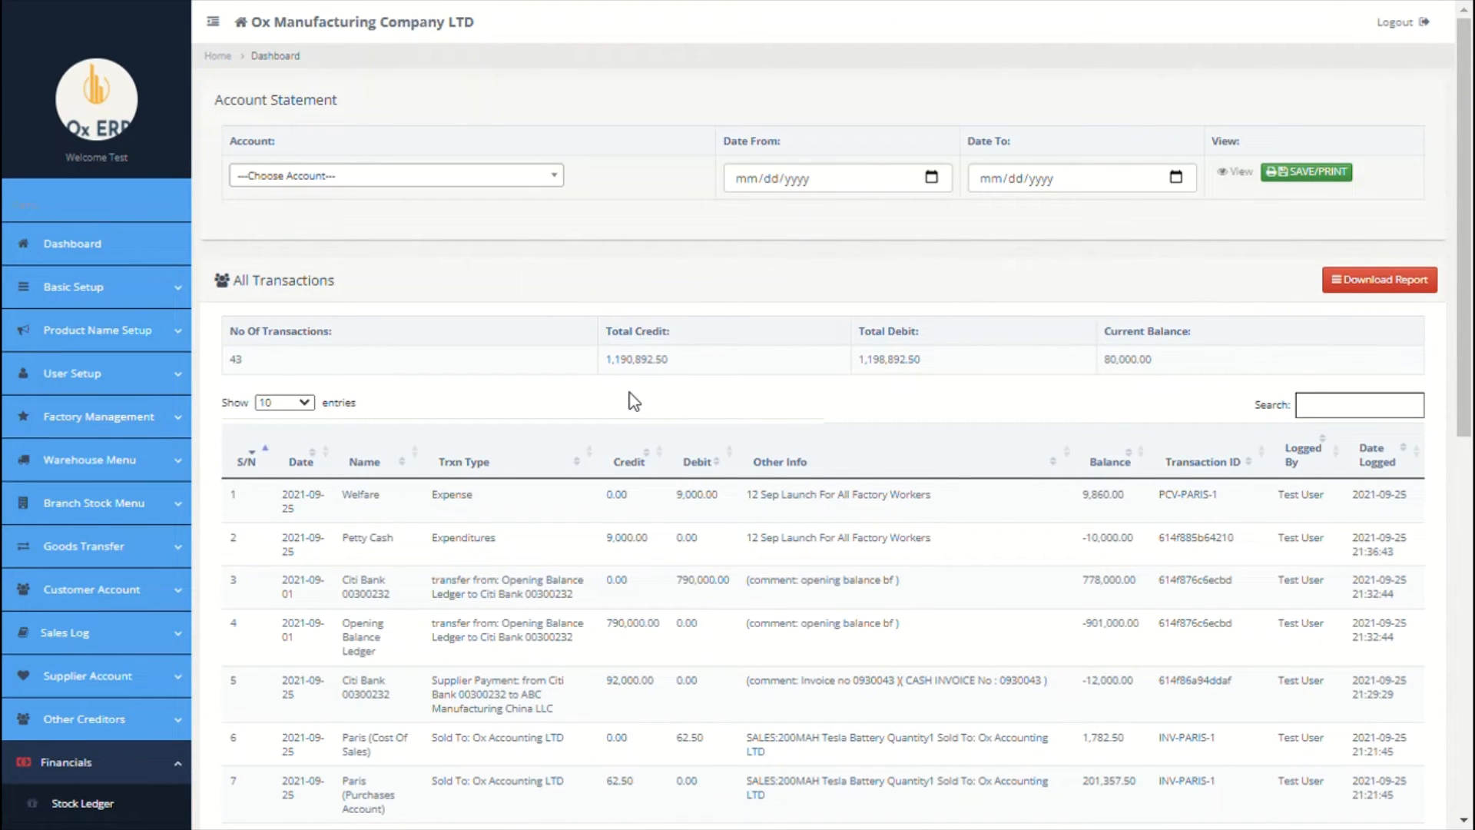
{"action": "scroll", "coordinate": [628, 400], "scroll_direction": "down", "scroll_amount": 5}
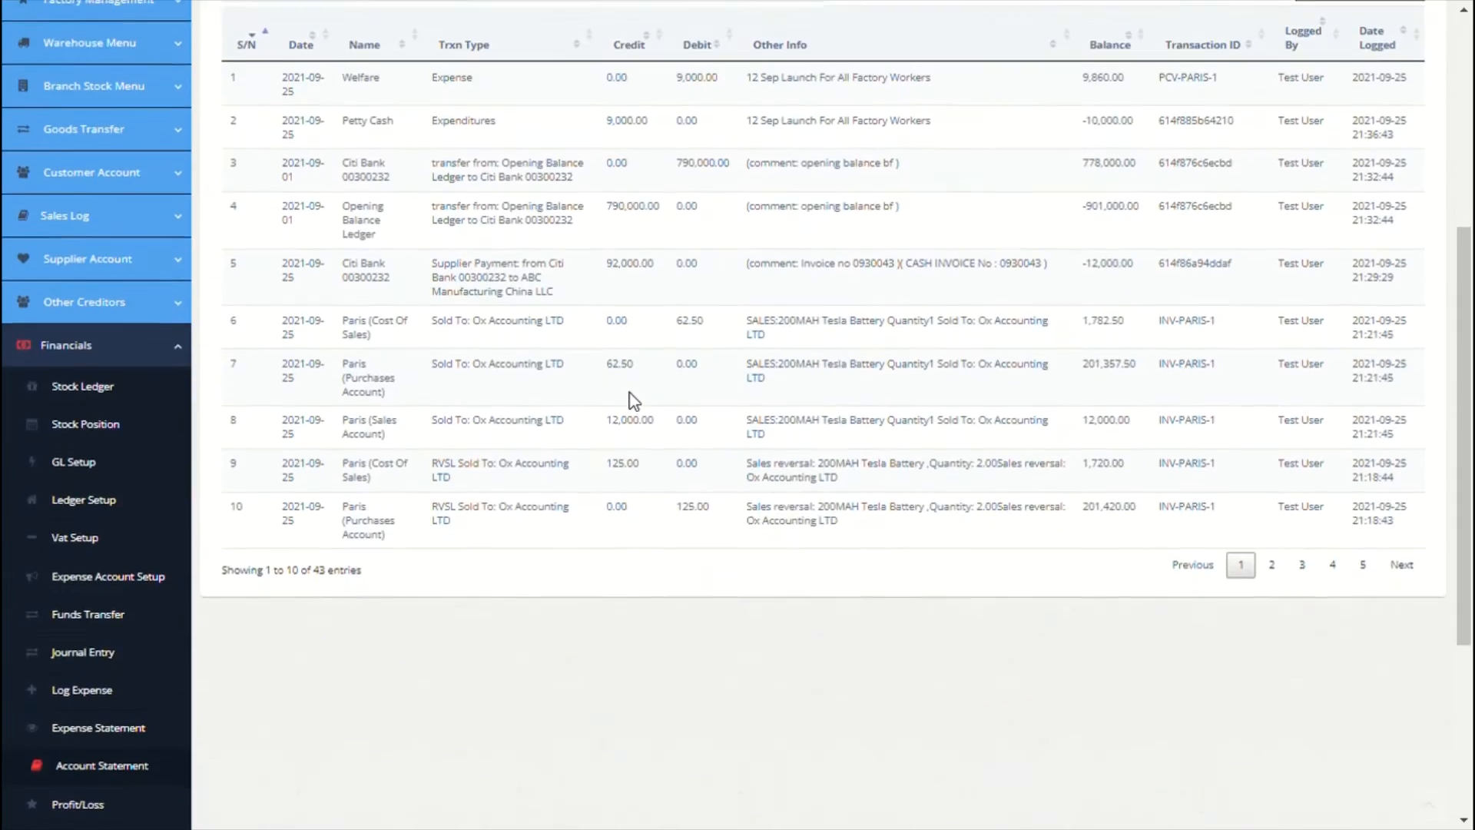
{"action": "scroll", "coordinate": [165, 655], "scroll_direction": "down", "scroll_amount": 4}
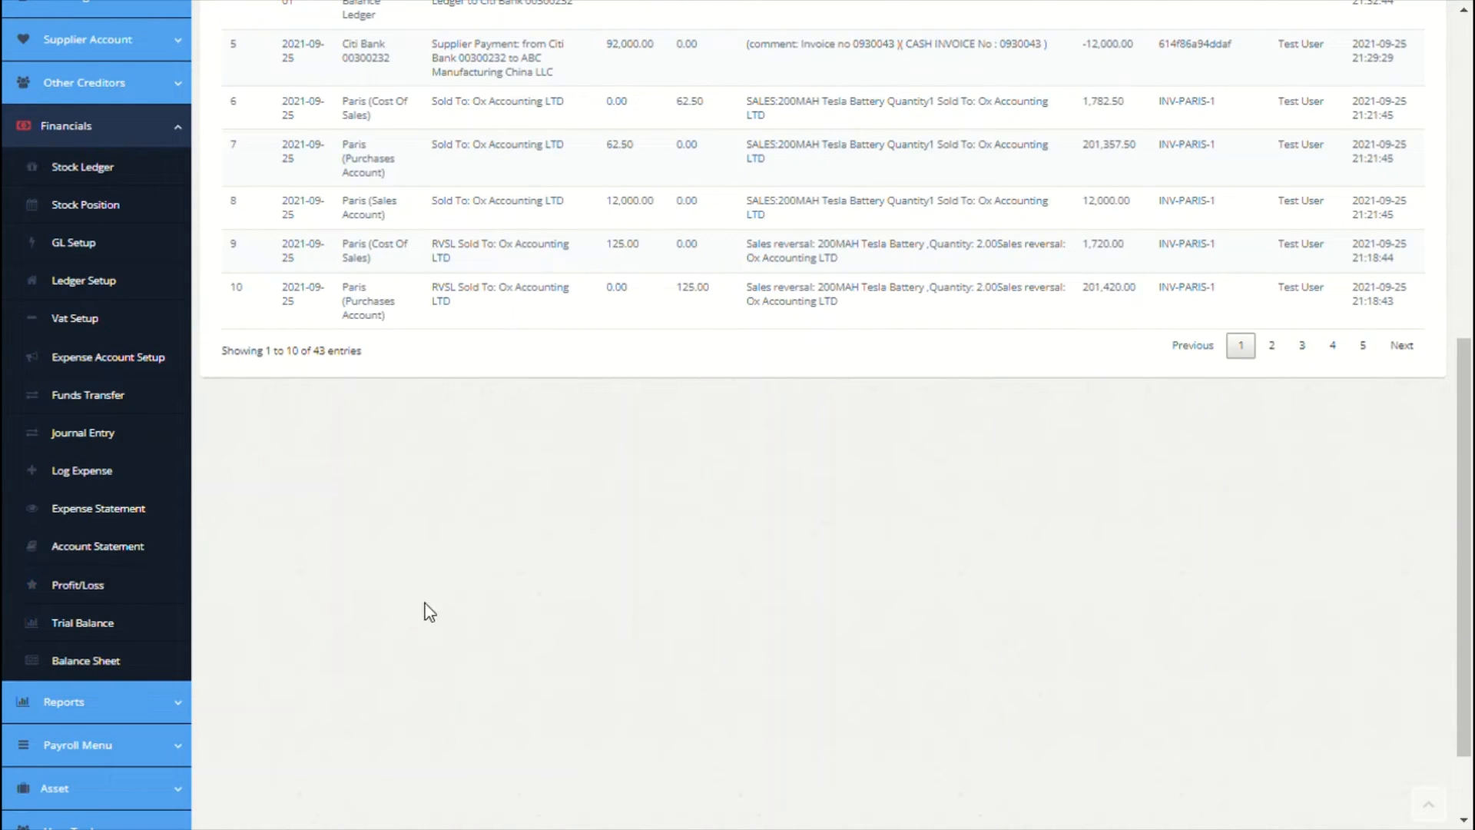
Step: Review the Profit and Loss report, then the Trial Balance's date and branch options
{"action": "scroll", "coordinate": [424, 603], "scroll_direction": "down", "scroll_amount": 1}
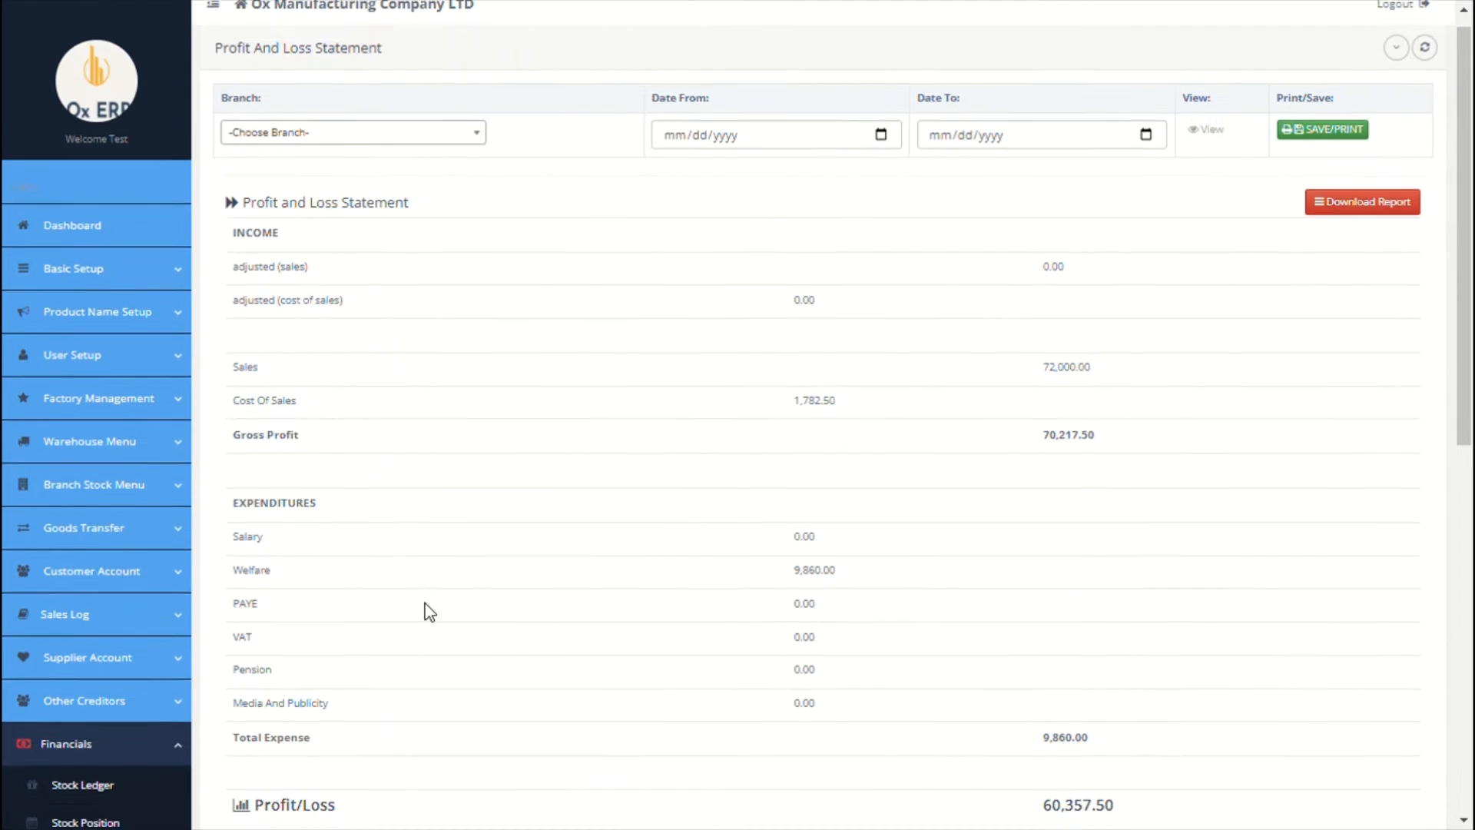
{"action": "scroll", "coordinate": [428, 610], "scroll_direction": "down", "scroll_amount": 2}
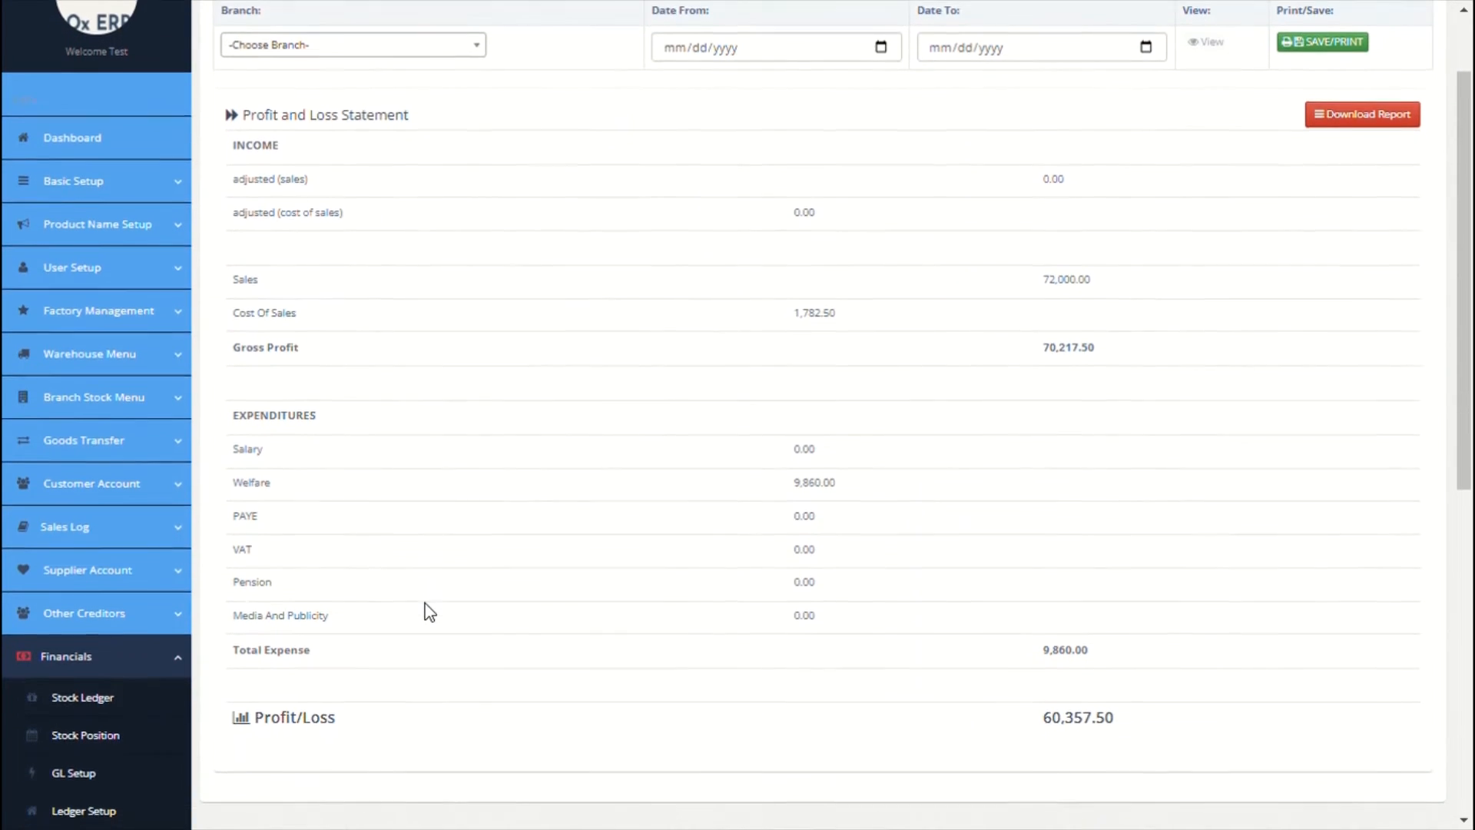
{"action": "scroll", "coordinate": [426, 609], "scroll_direction": "down", "scroll_amount": 4}
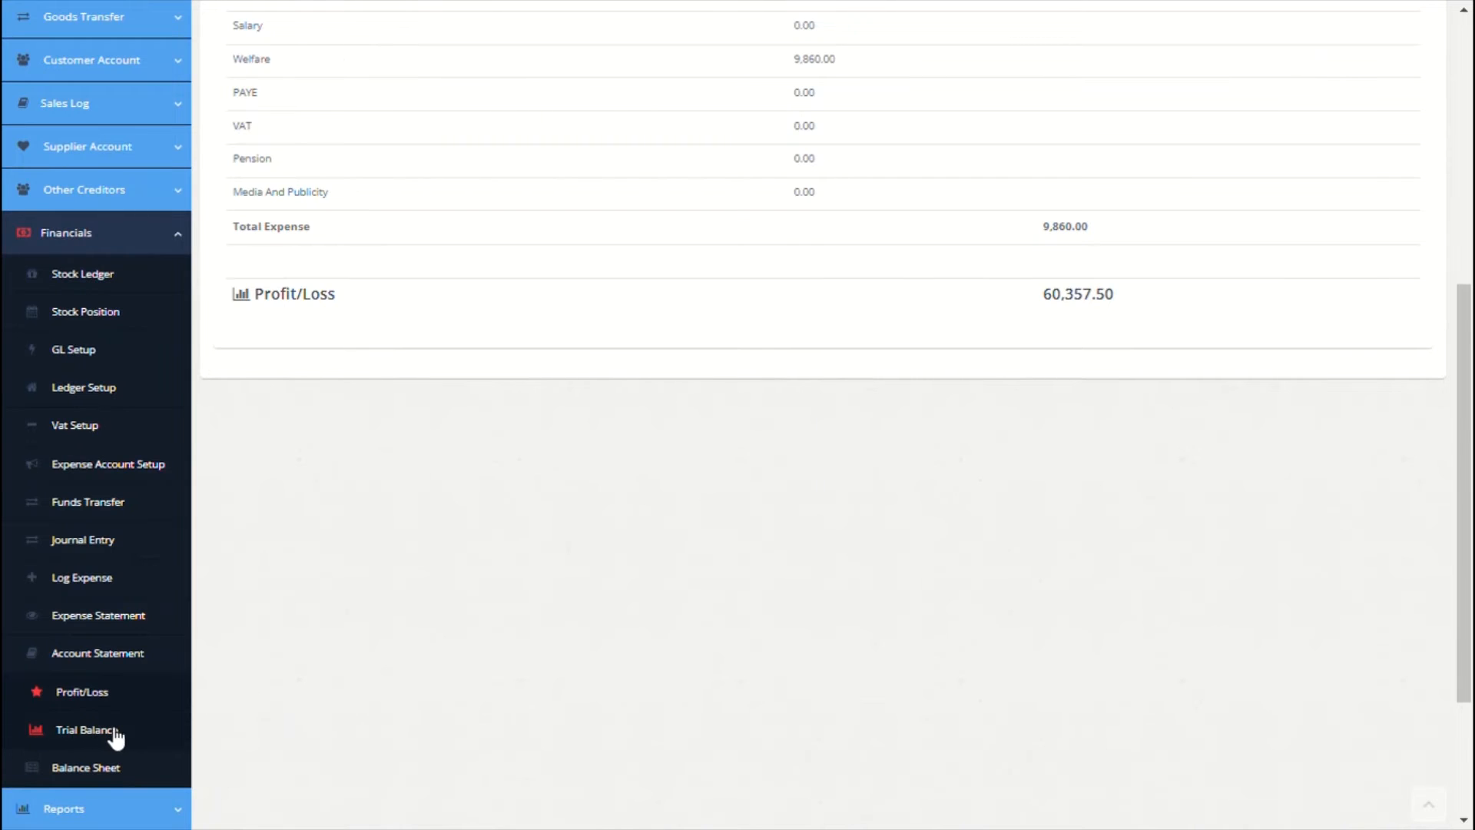
{"action": "left_click", "coordinate": [108, 731]}
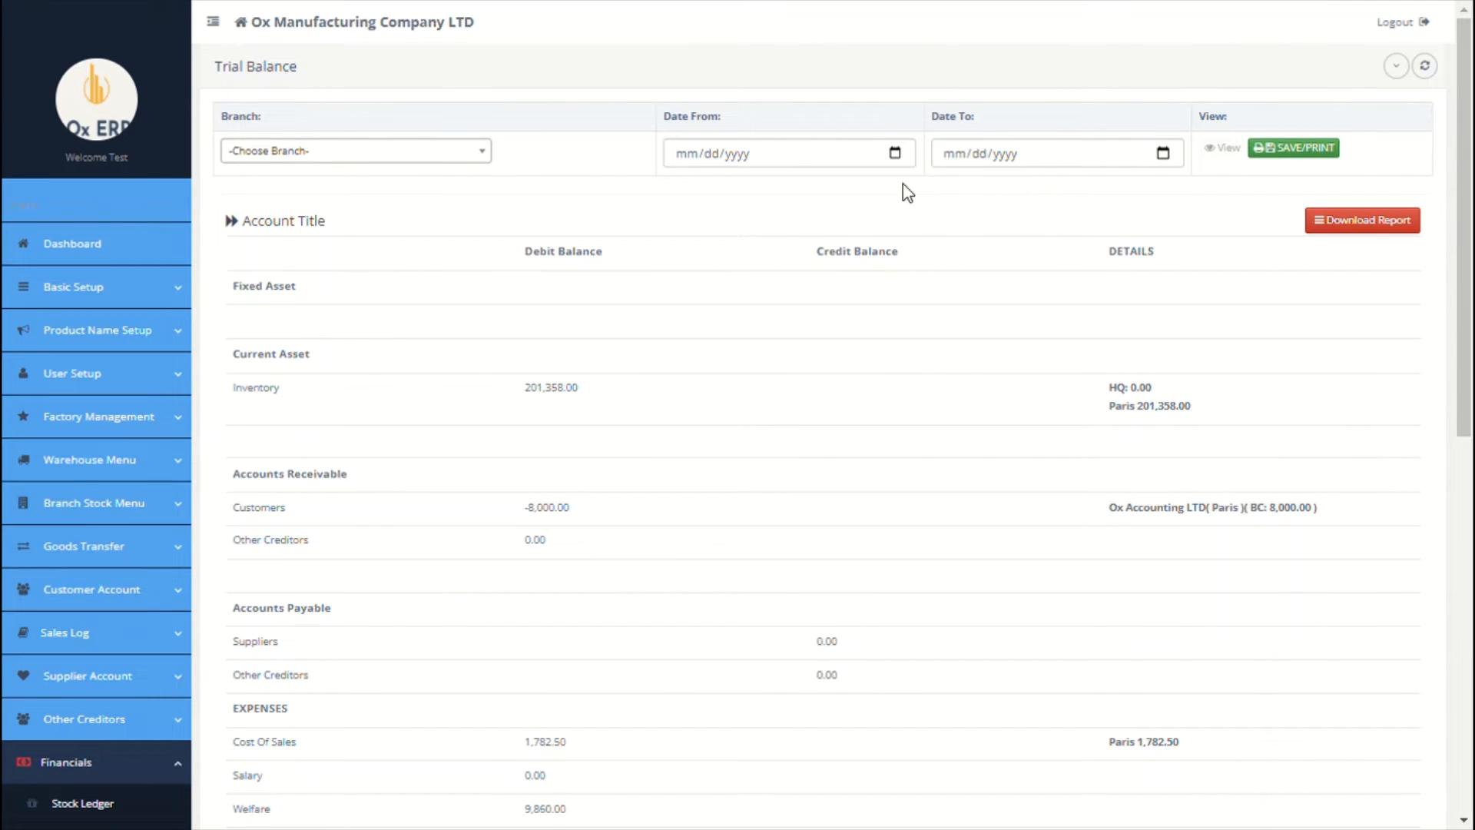
{"action": "left_click", "coordinate": [889, 154]}
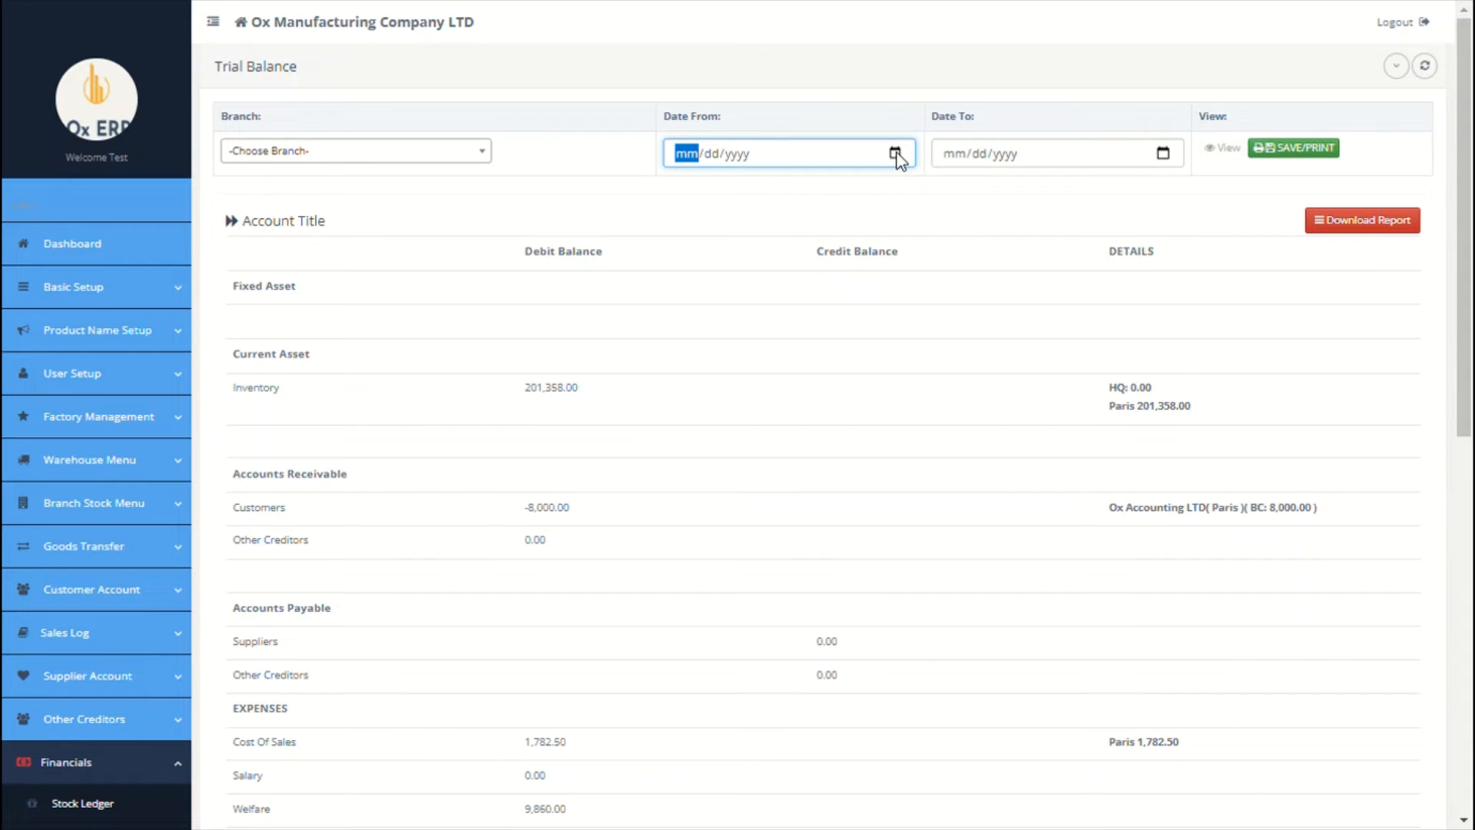
{"action": "left_click", "coordinate": [485, 151]}
{"action": "scroll", "coordinate": [547, 169], "scroll_direction": "down", "scroll_amount": 5}
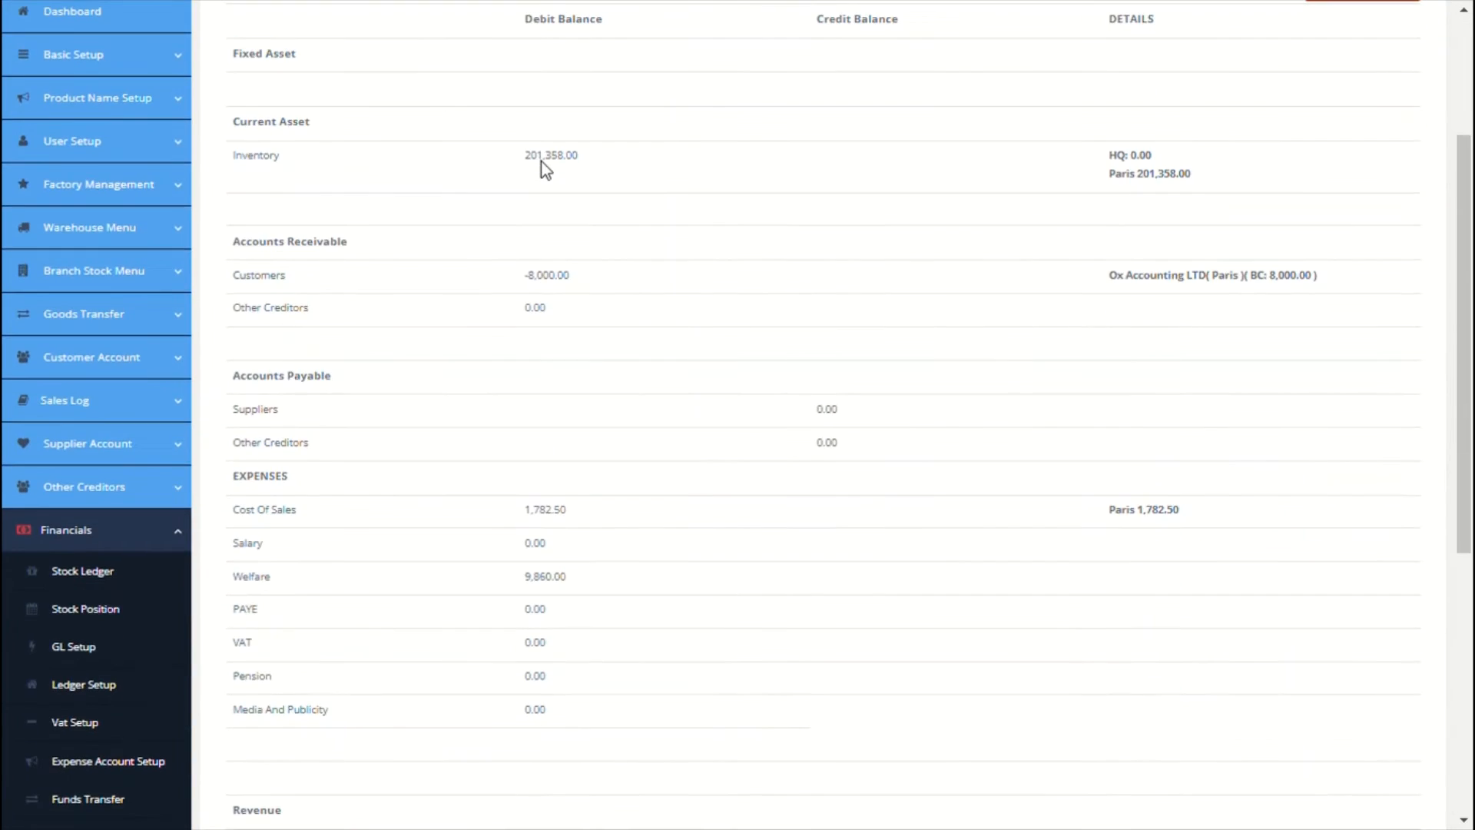
{"action": "scroll", "coordinate": [552, 170], "scroll_direction": "down", "scroll_amount": 3}
Step: Open the Balance Sheet with the date left unset and scroll through it
{"action": "left_click", "coordinate": [92, 730]}
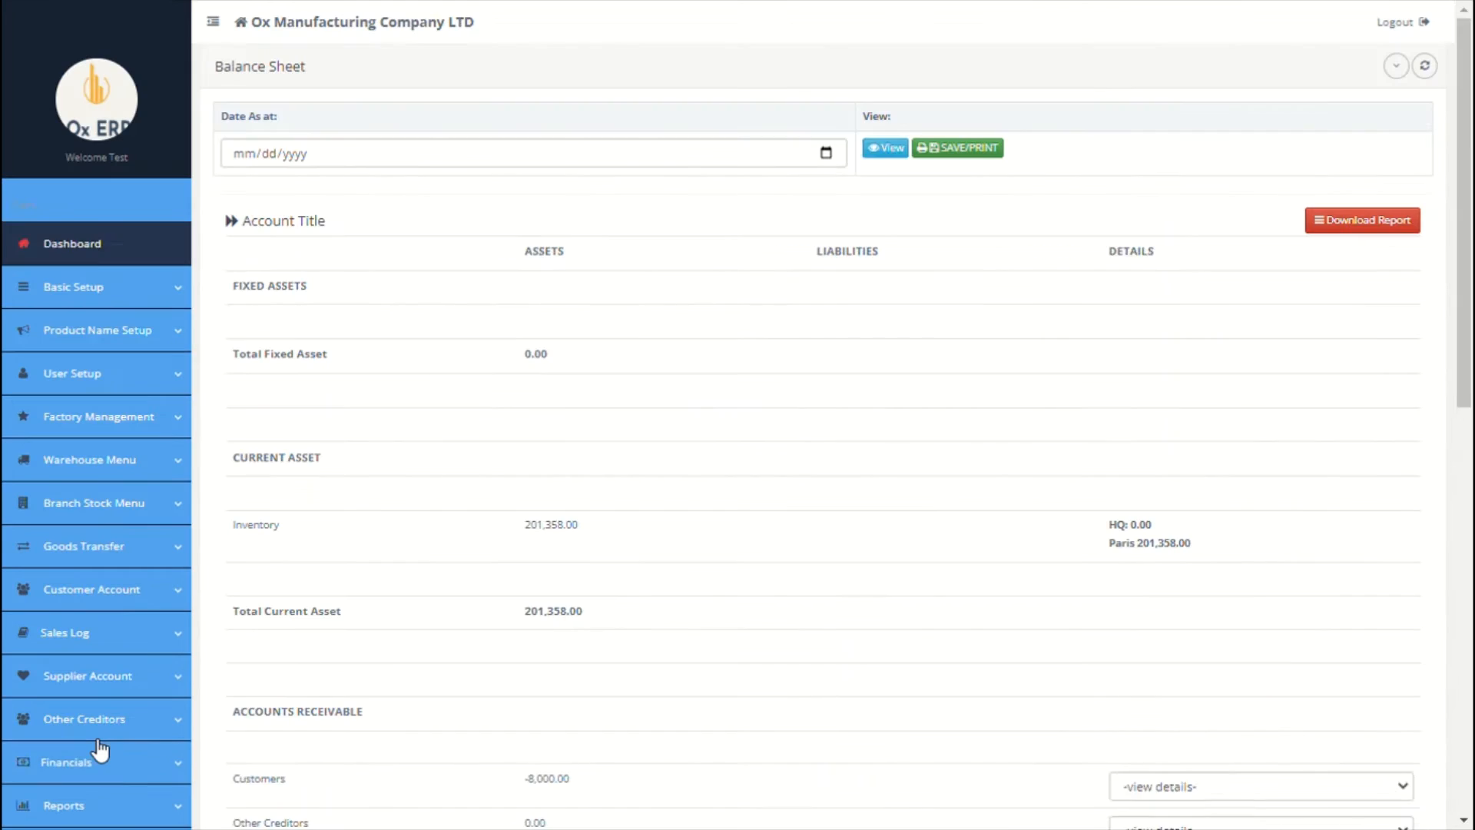
{"action": "left_click", "coordinate": [827, 154]}
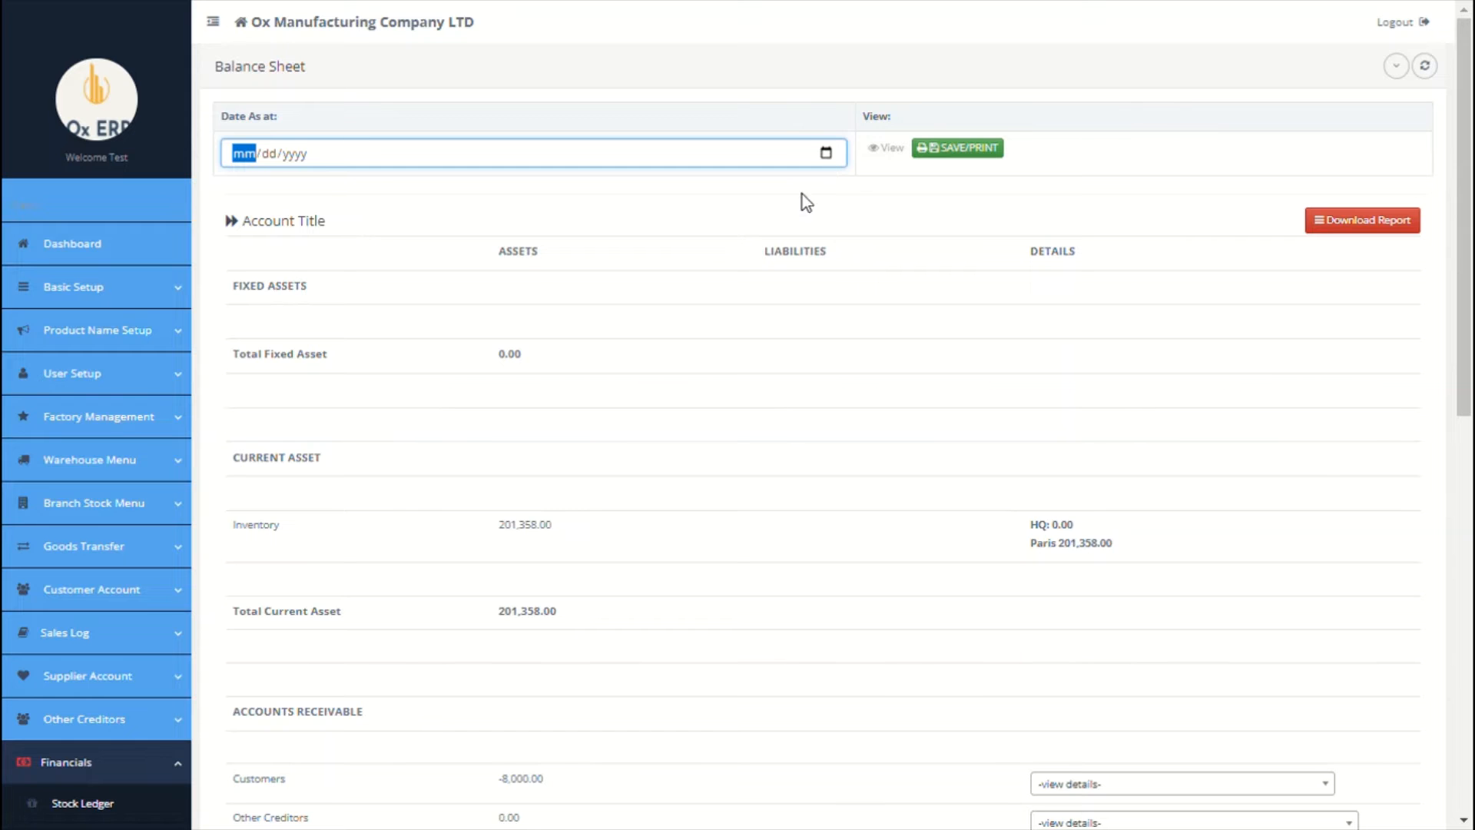
{"action": "scroll", "coordinate": [747, 306], "scroll_direction": "down", "scroll_amount": 1}
{"action": "left_click", "coordinate": [747, 306]}
{"action": "scroll", "coordinate": [747, 306], "scroll_direction": "down", "scroll_amount": 1}
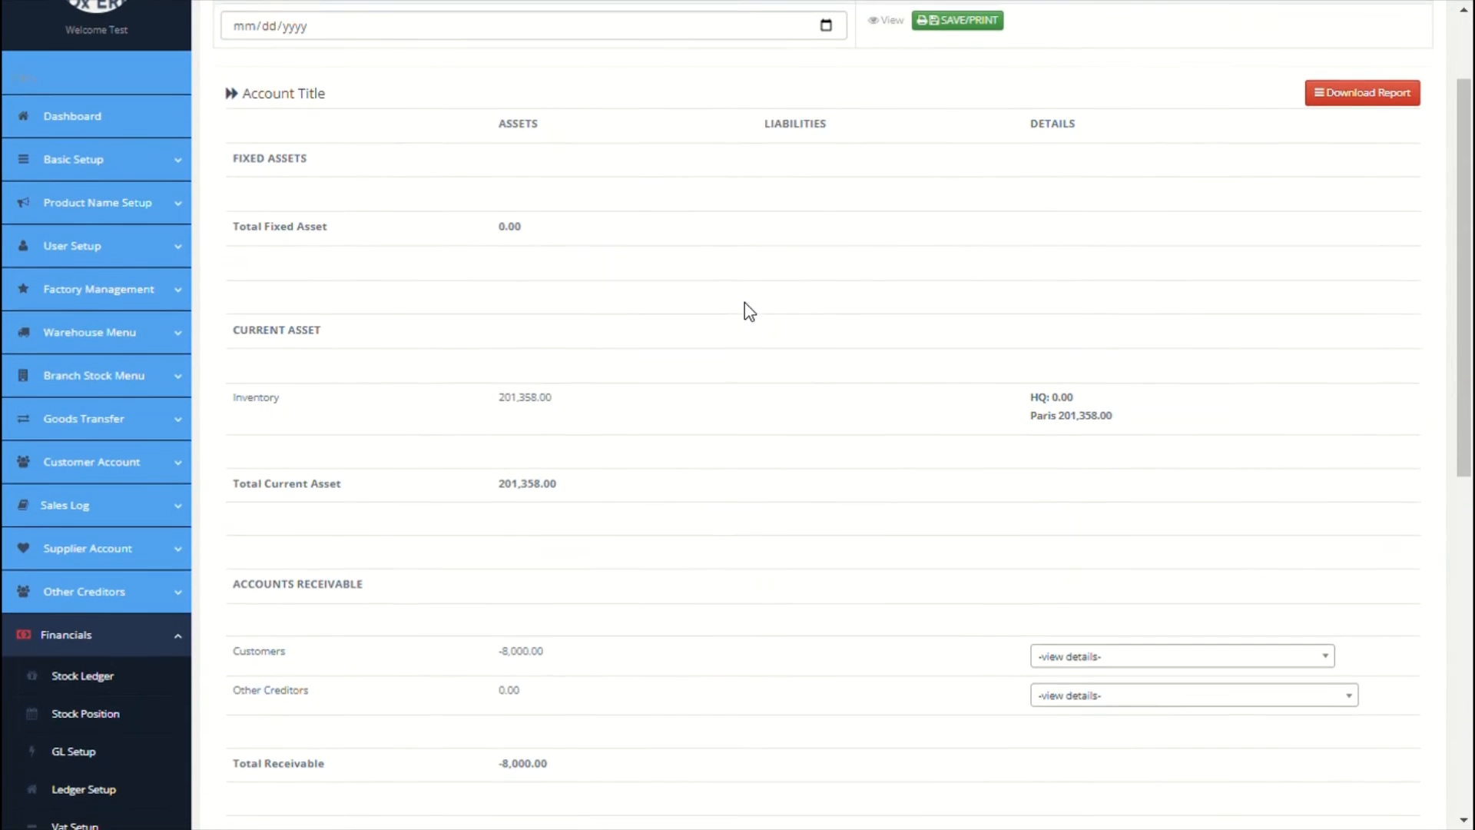
{"action": "scroll", "coordinate": [745, 302], "scroll_direction": "down", "scroll_amount": 2}
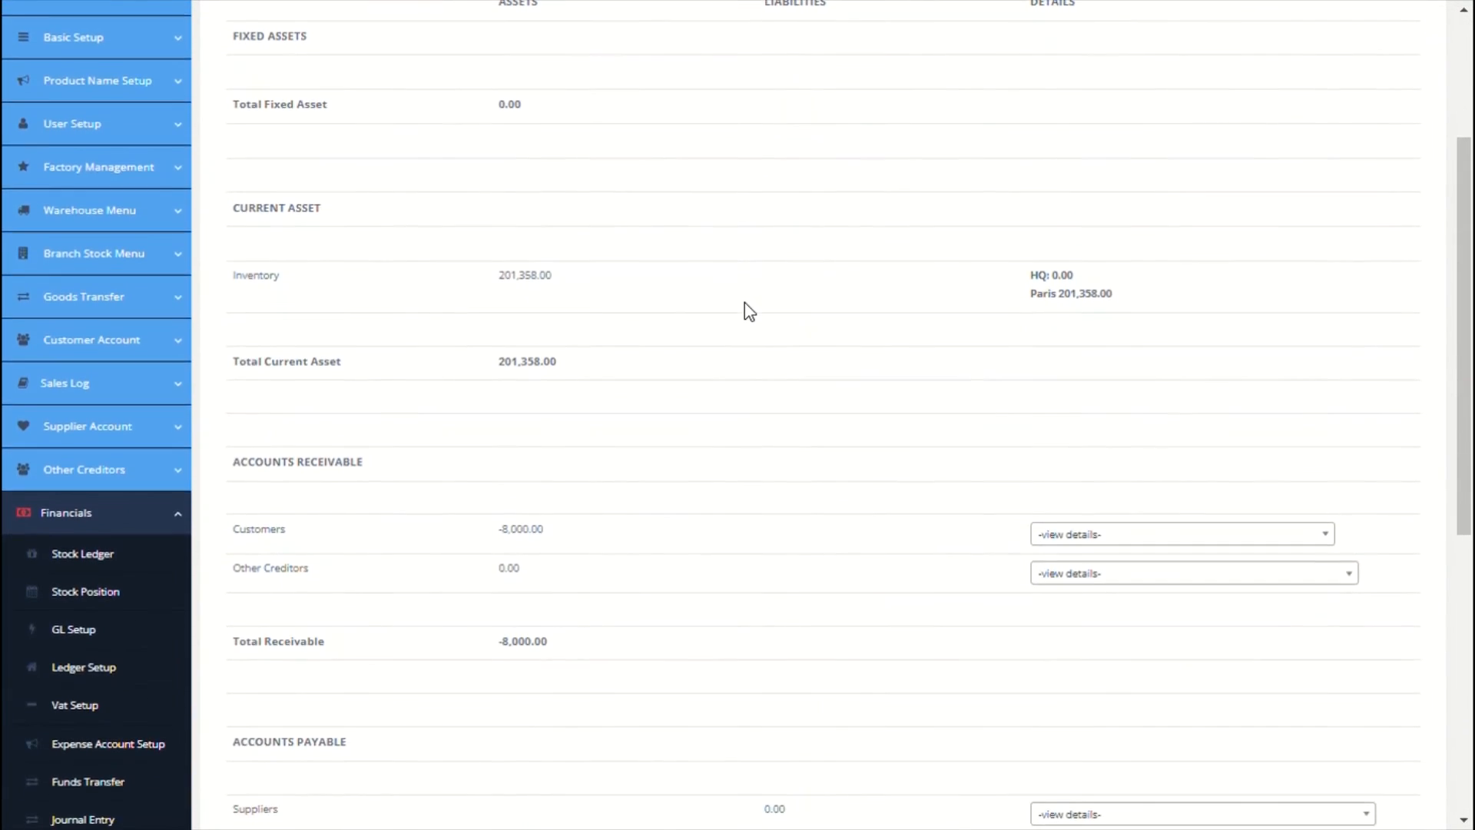
{"action": "scroll", "coordinate": [744, 302], "scroll_direction": "down", "scroll_amount": 1}
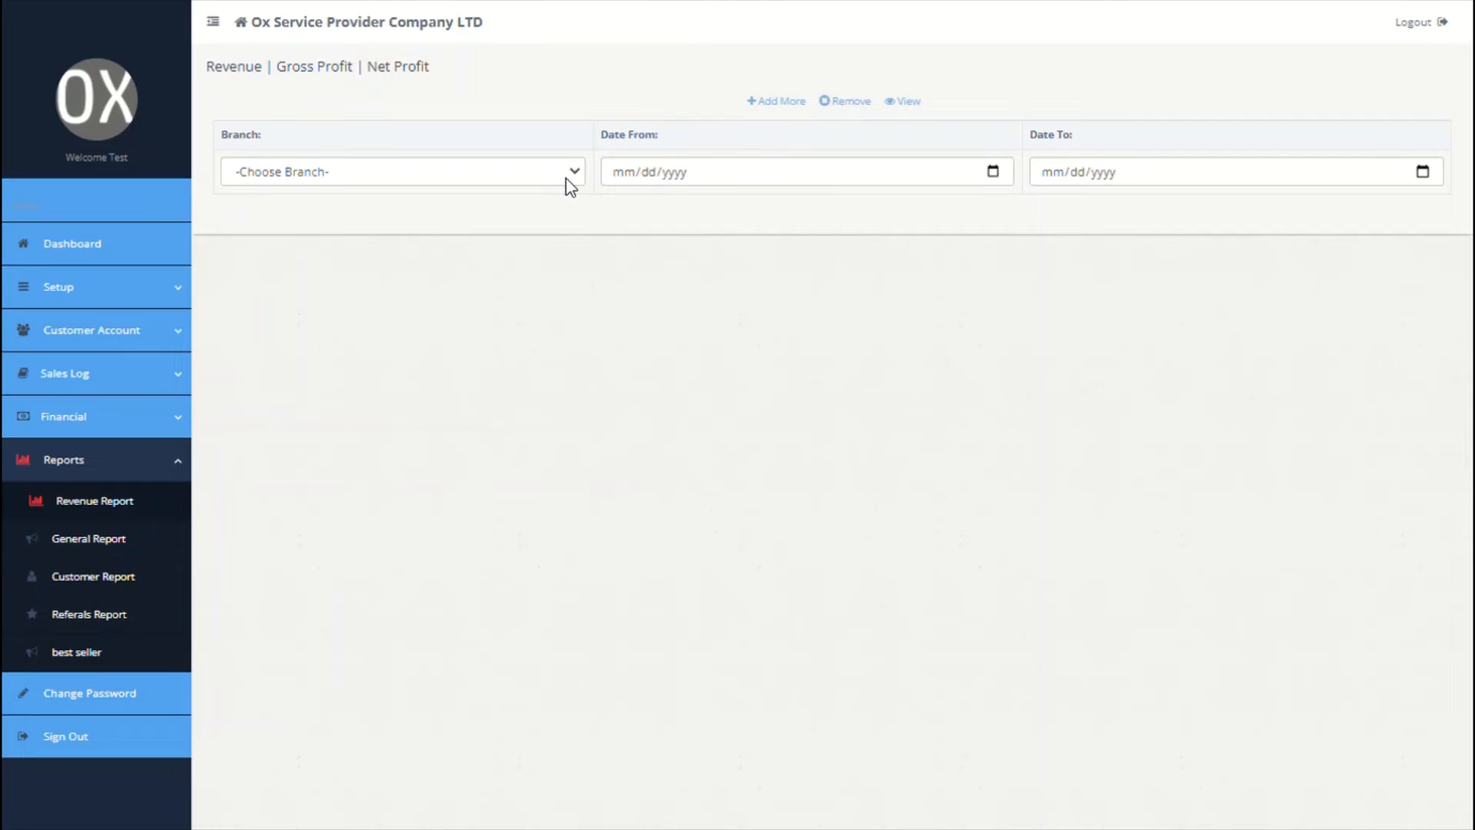
Step: Generate the Newyork revenue report and set the general trade statistics report to Newyork
{"action": "left_click", "coordinate": [564, 185]}
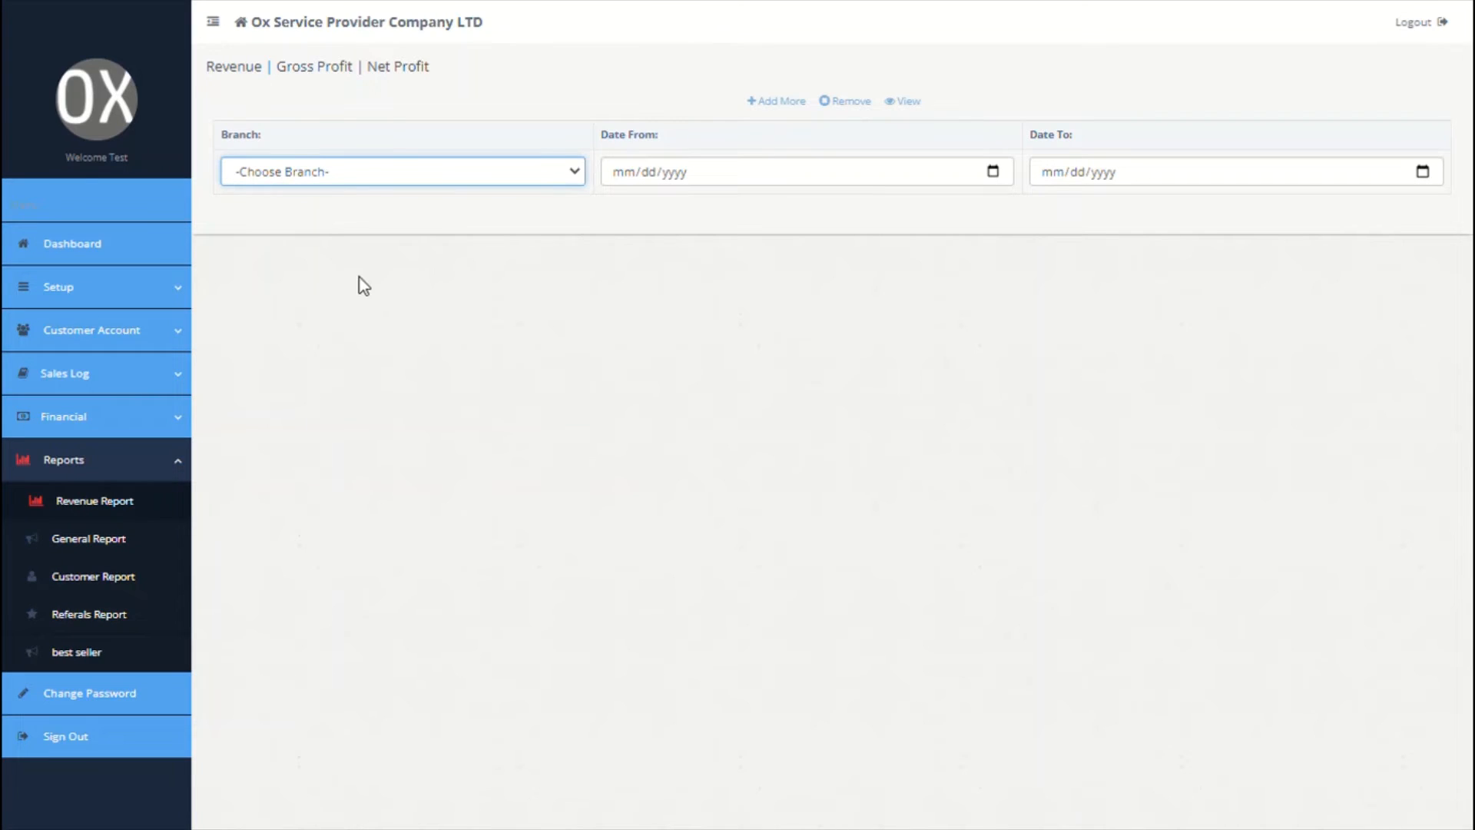
{"action": "left_click", "coordinate": [359, 254]}
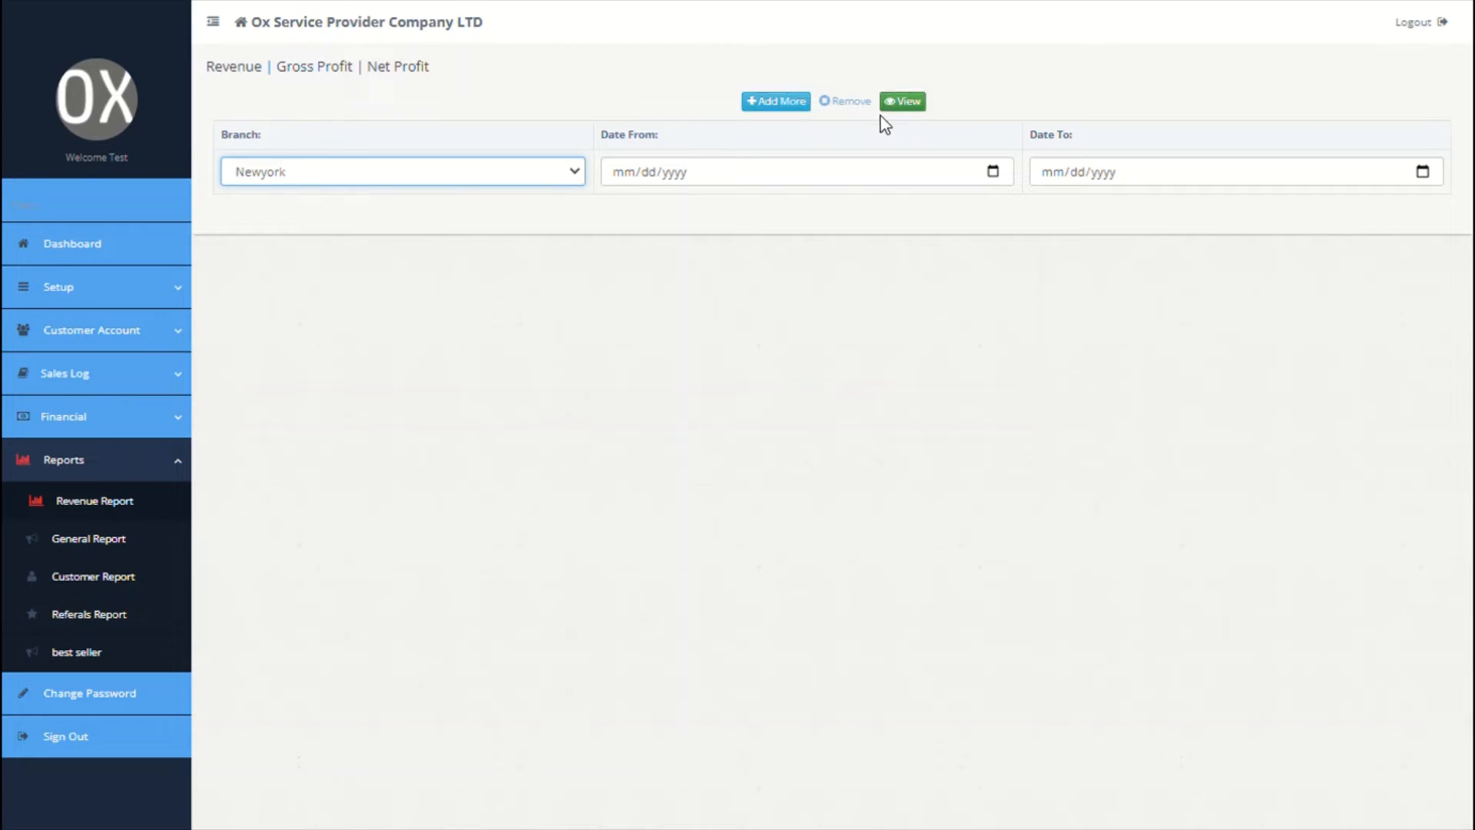
{"action": "left_click", "coordinate": [905, 113]}
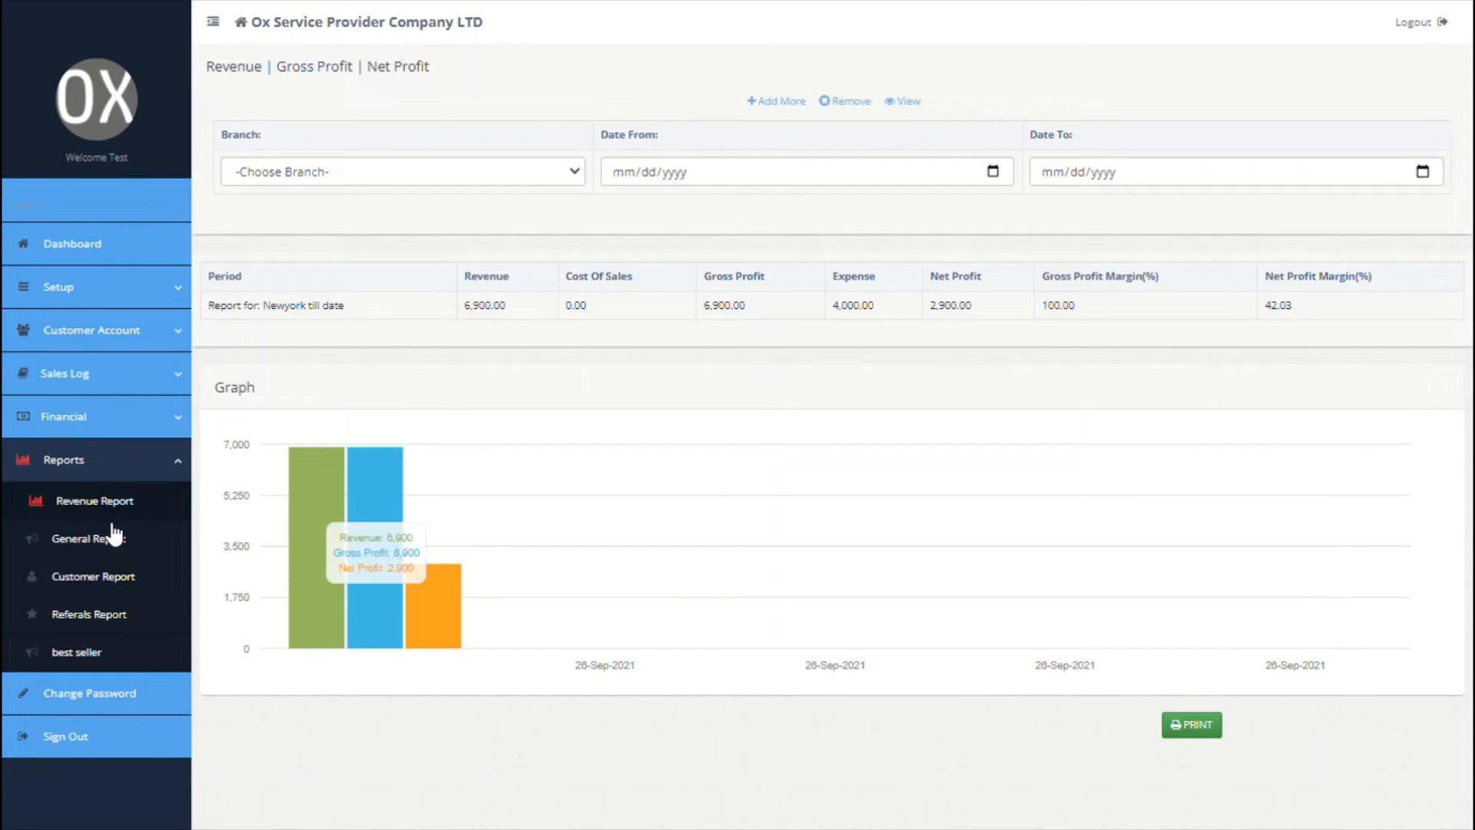
{"action": "left_click", "coordinate": [100, 540]}
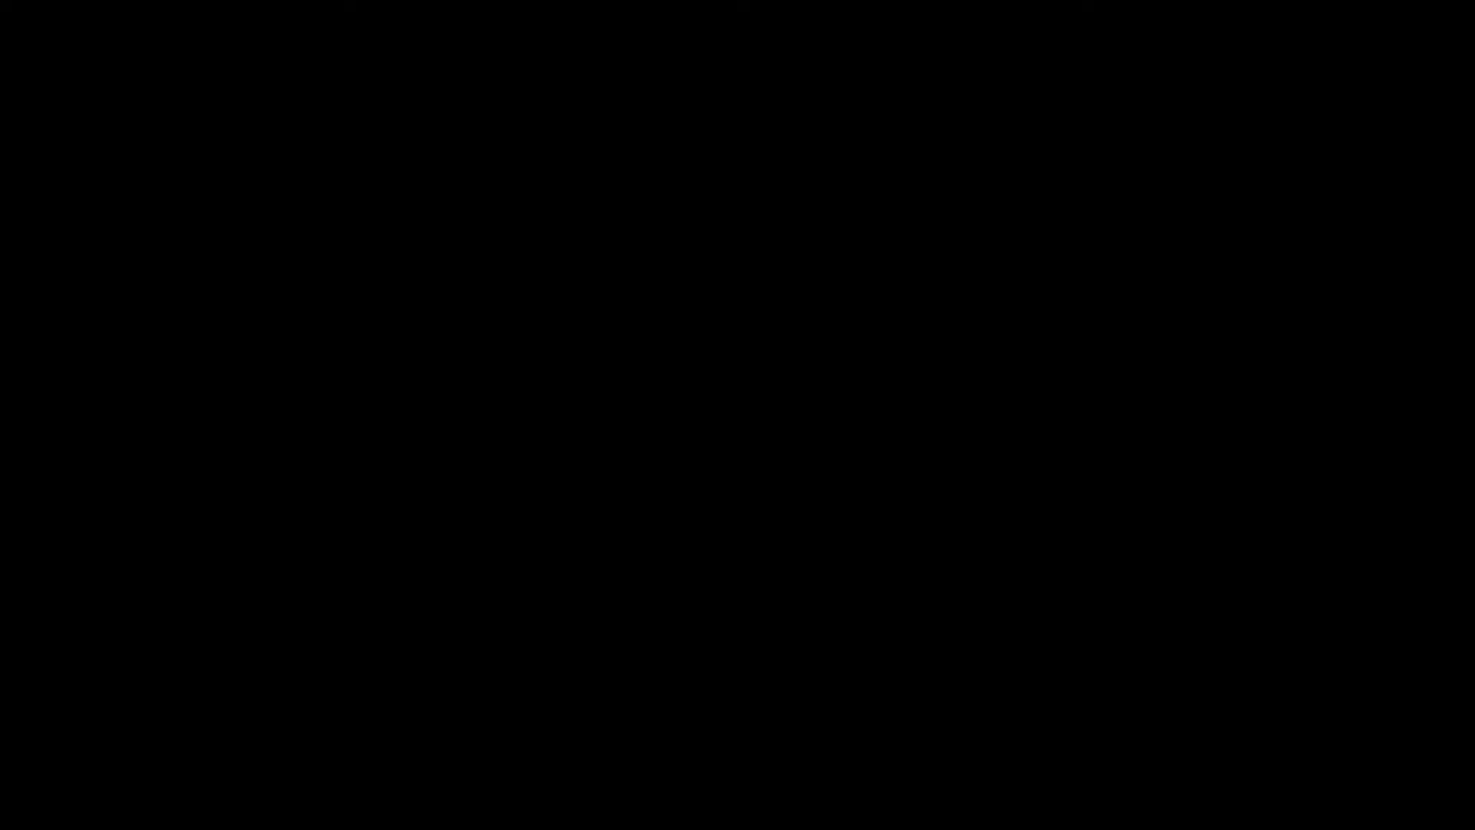
{"action": "left_click", "coordinate": [675, 144]}
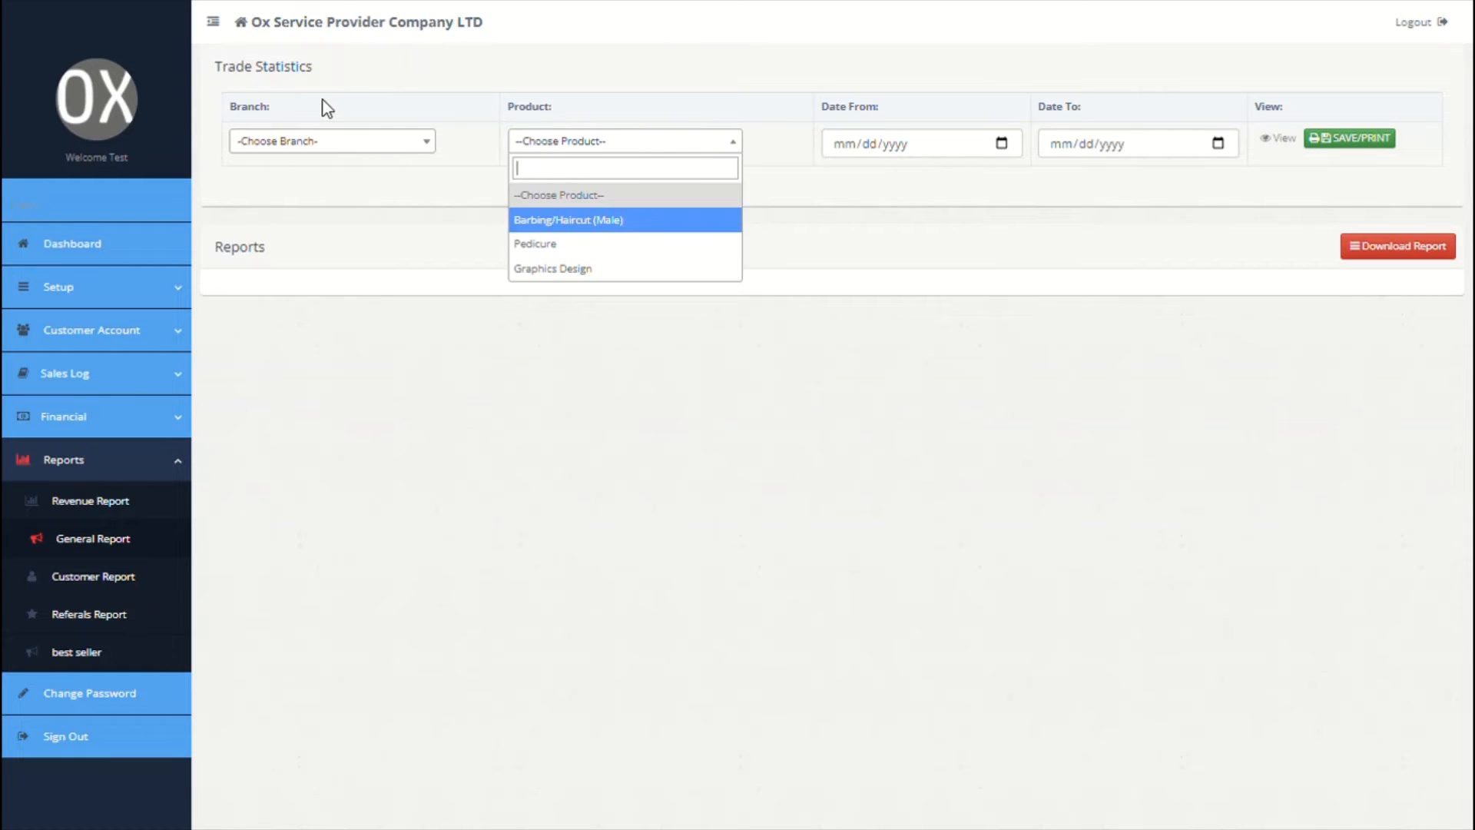
{"action": "left_click", "coordinate": [339, 141]}
{"action": "left_click", "coordinate": [295, 222]}
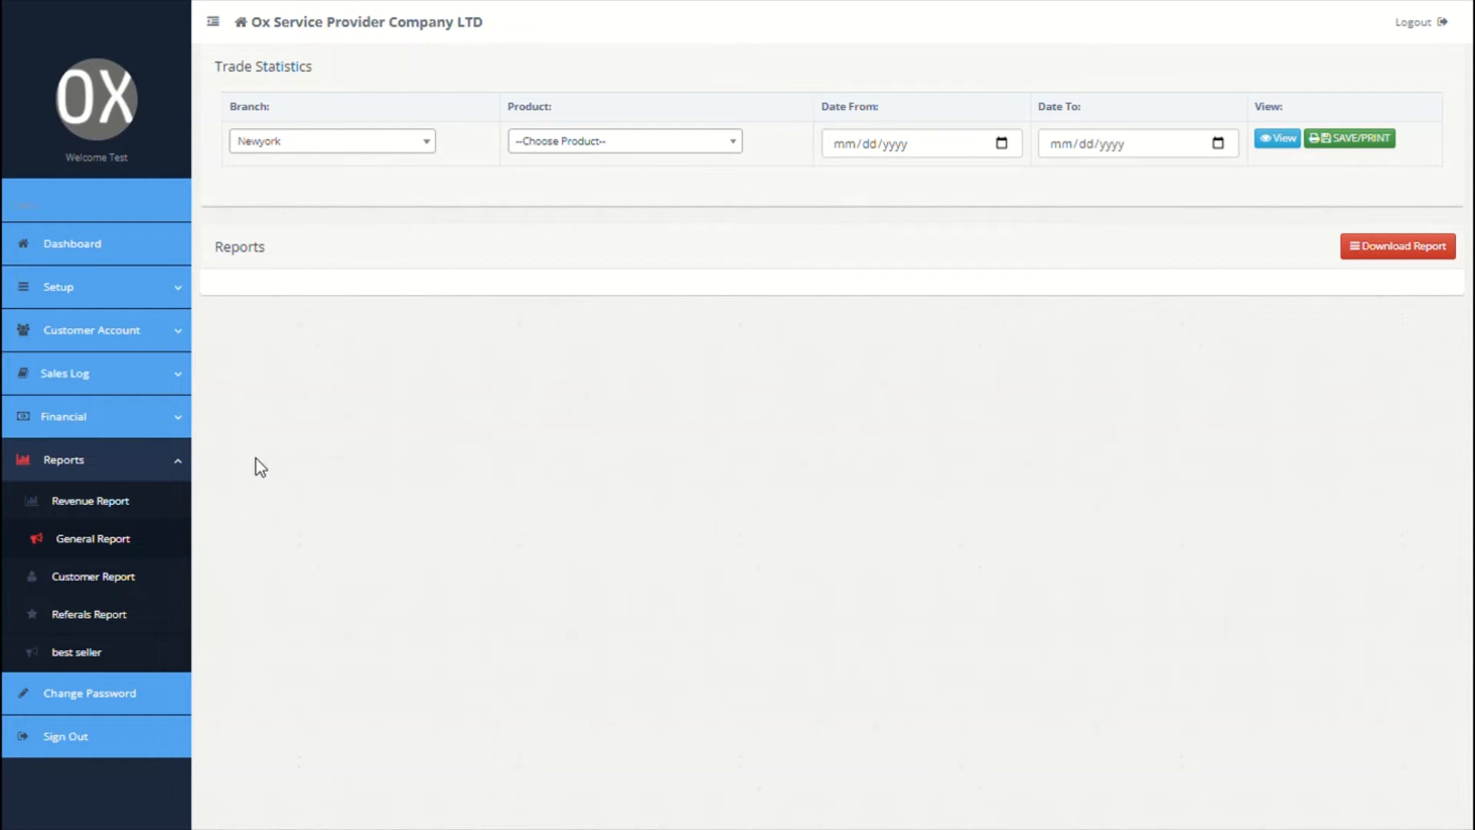
Step: Browse the customer and referrals reports, then set the best seller report to Newyork
{"action": "left_click", "coordinate": [74, 580]}
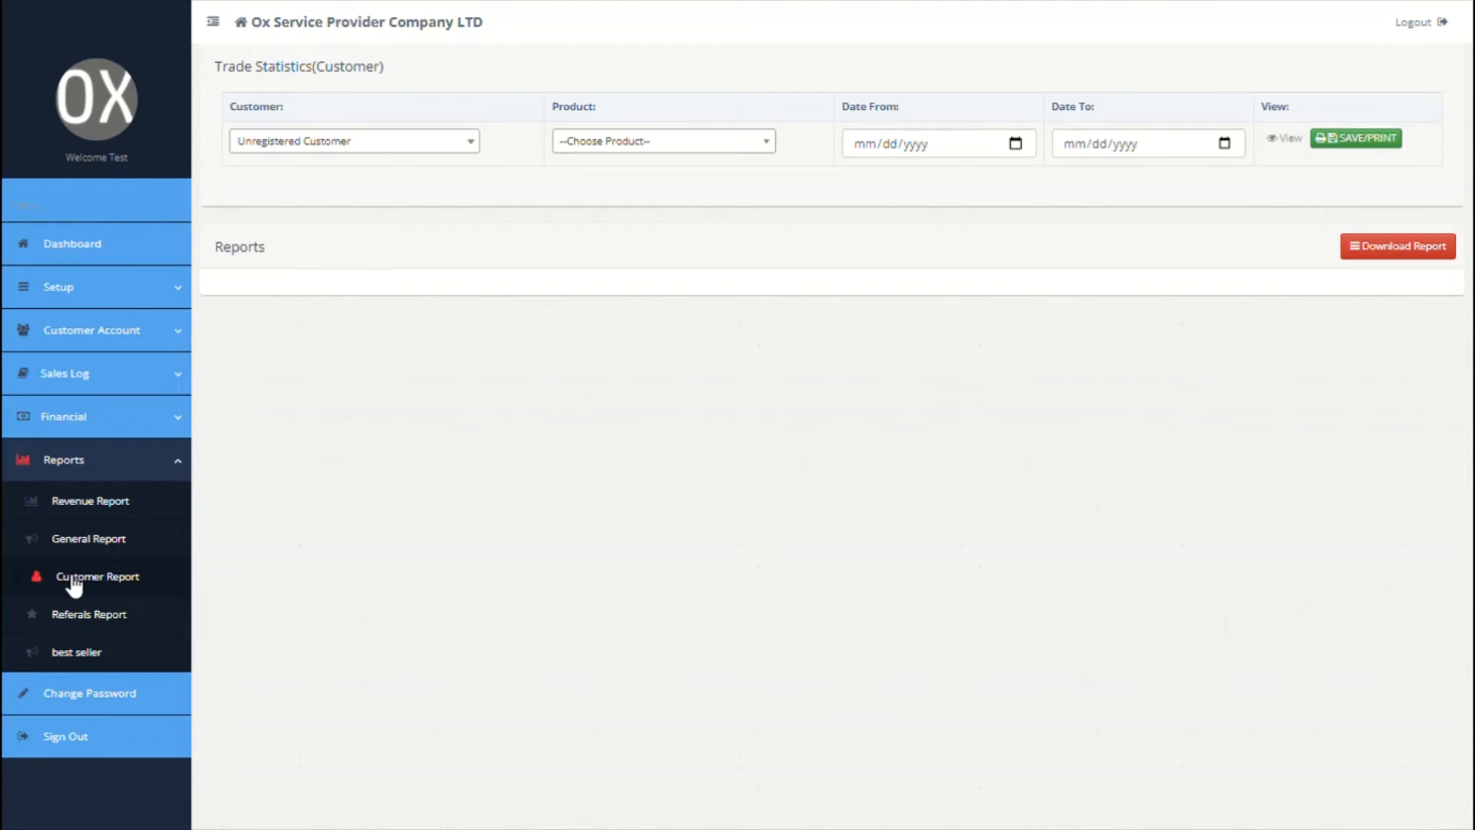
{"action": "left_click", "coordinate": [74, 616]}
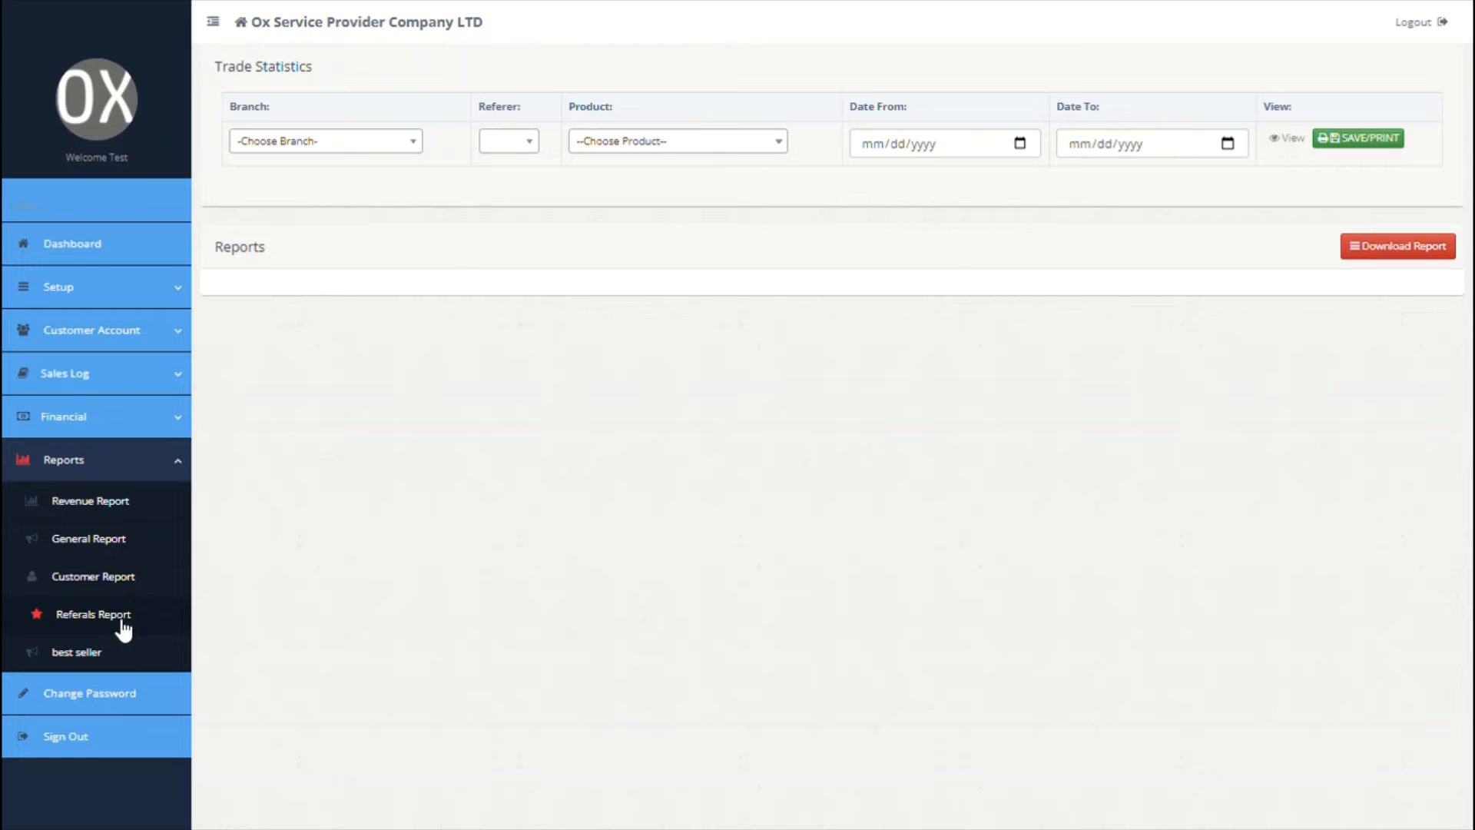
{"action": "left_click", "coordinate": [103, 655]}
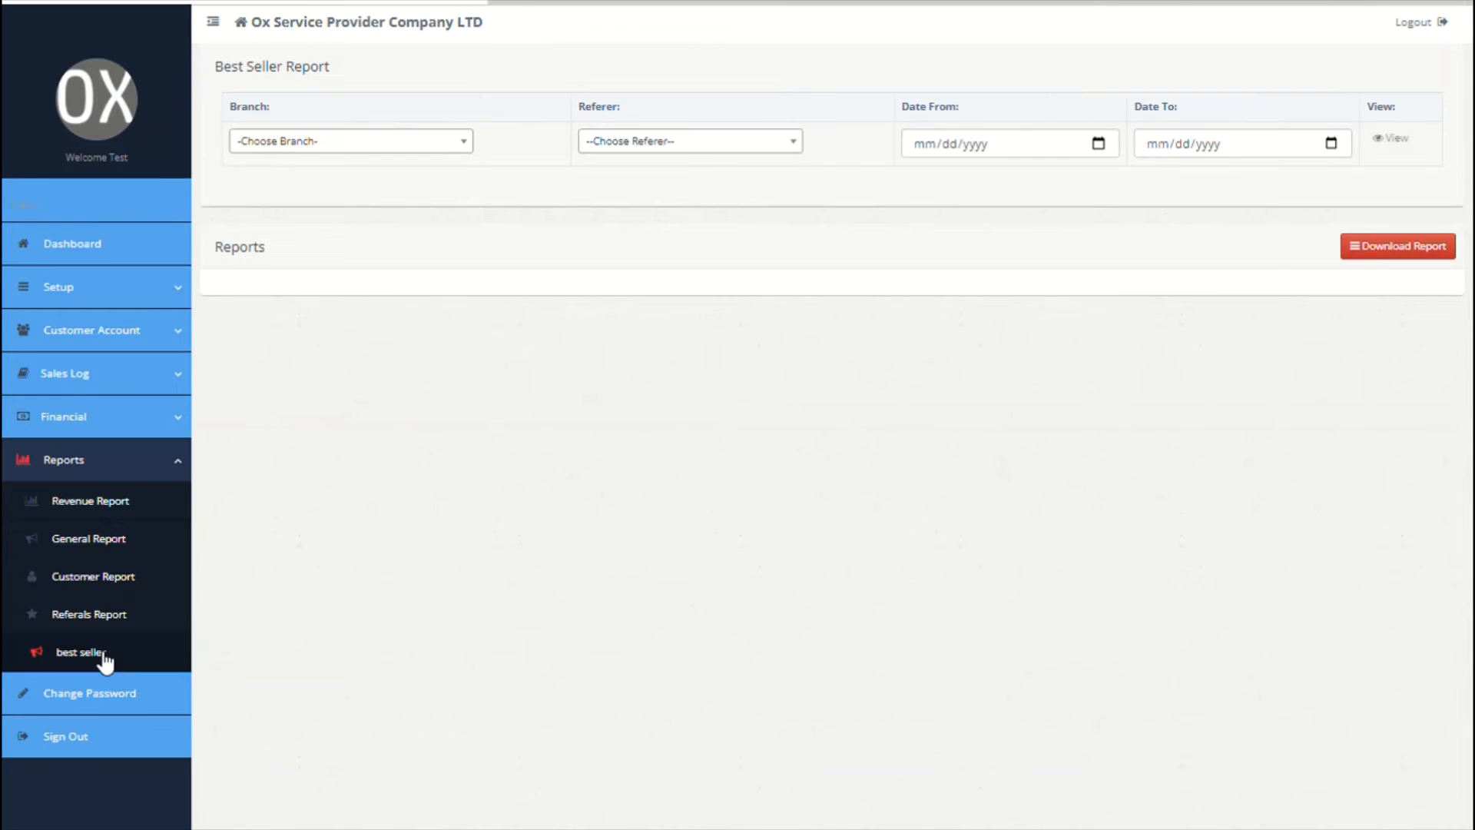
{"action": "left_click", "coordinate": [706, 140]}
{"action": "left_click", "coordinate": [703, 142]}
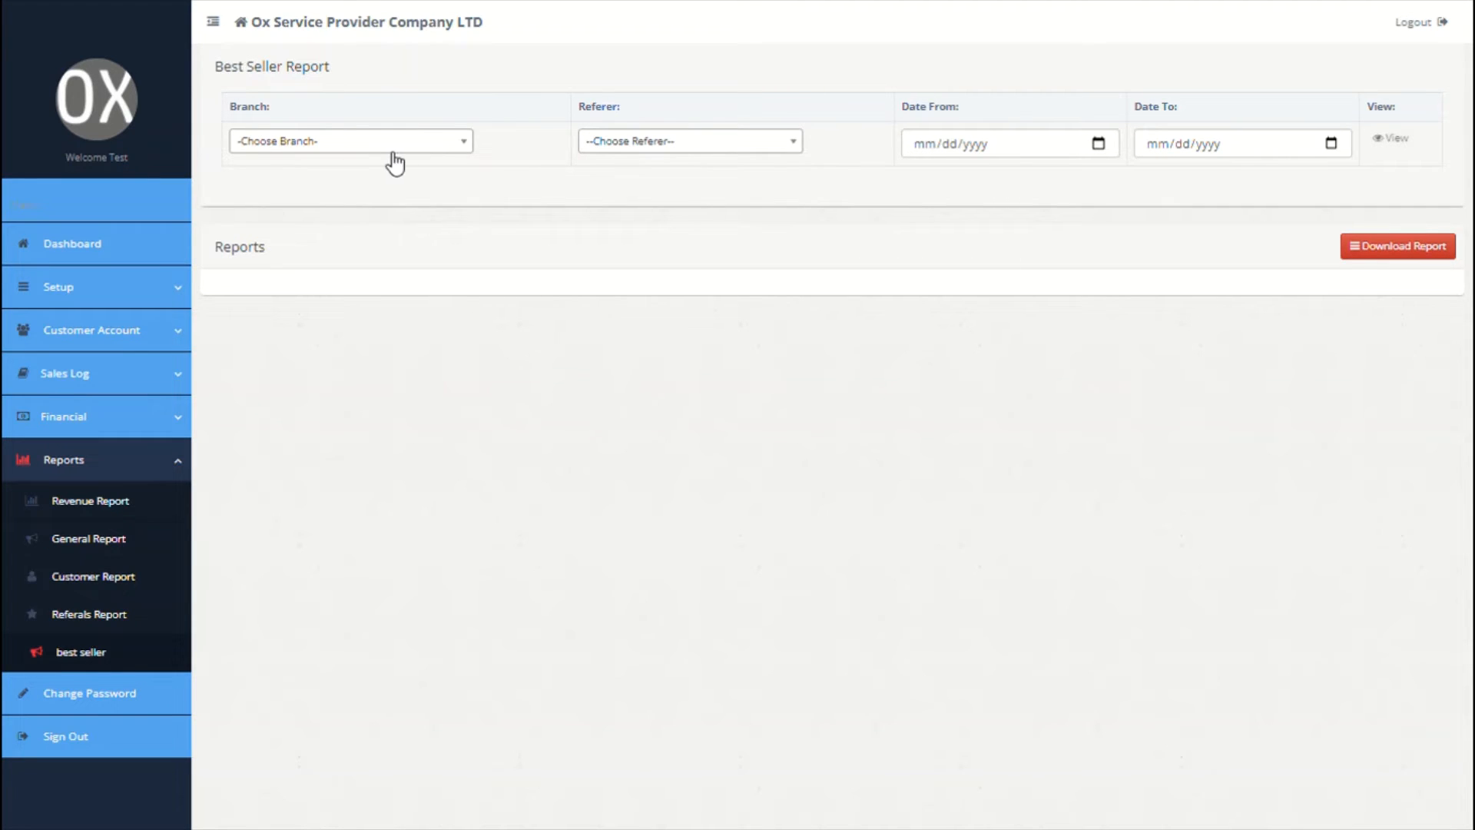
{"action": "left_click", "coordinate": [393, 149]}
{"action": "left_click", "coordinate": [344, 221]}
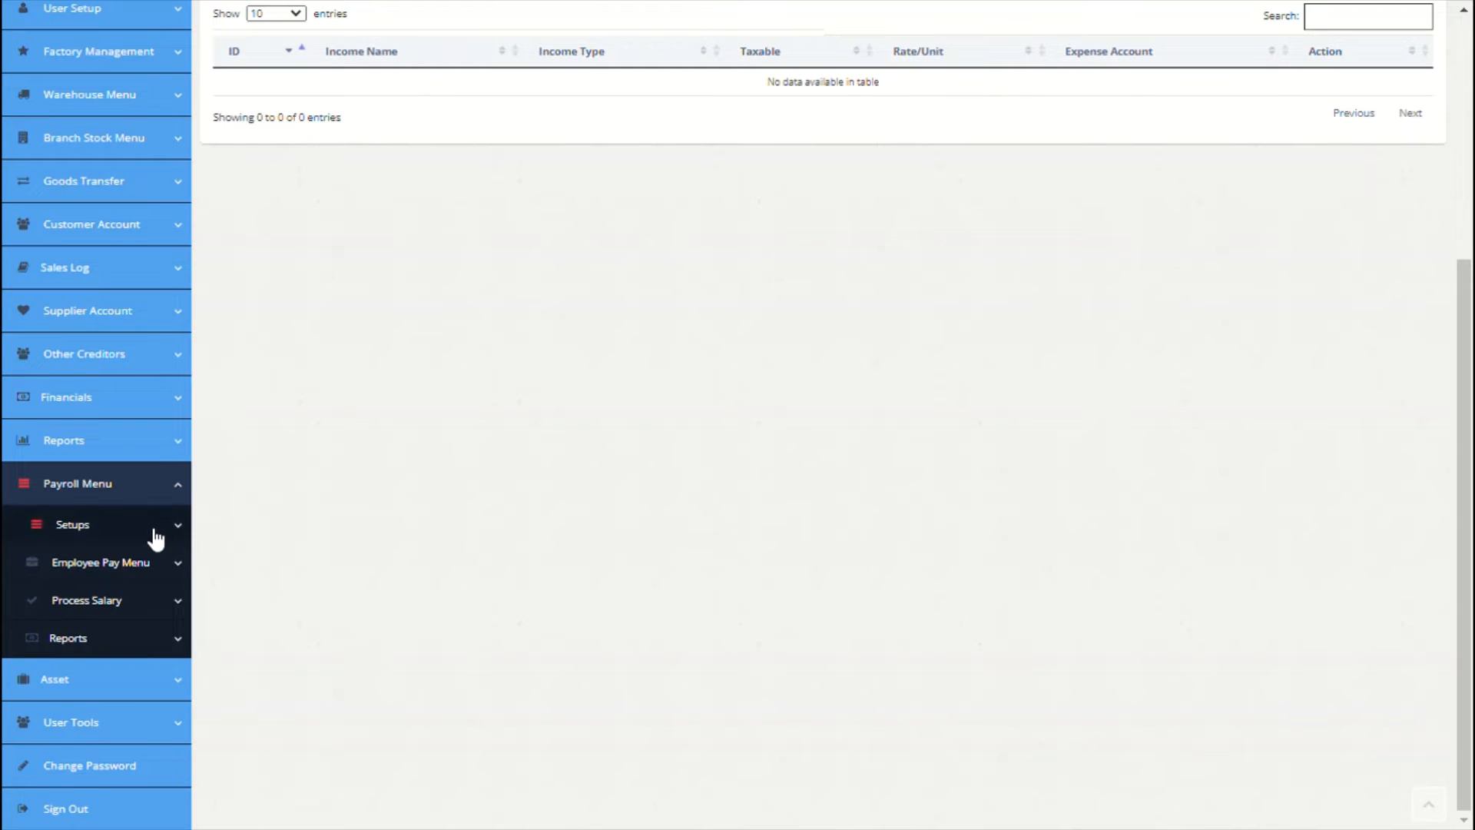
Step: Add Basic Salary as a fixed, taxable income charged to the Salary account
{"action": "left_click", "coordinate": [156, 536]}
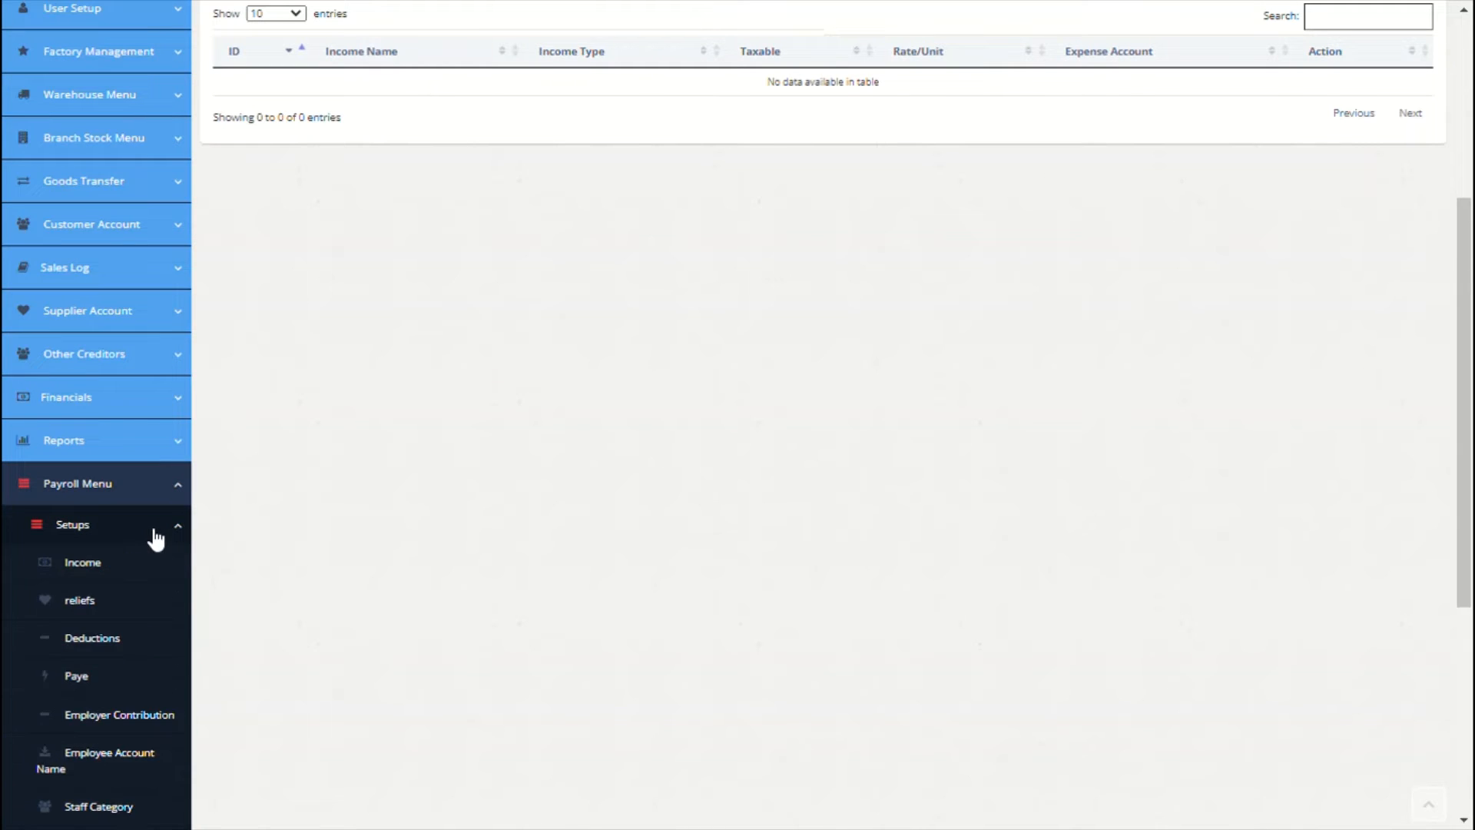
{"action": "left_click", "coordinate": [92, 573]}
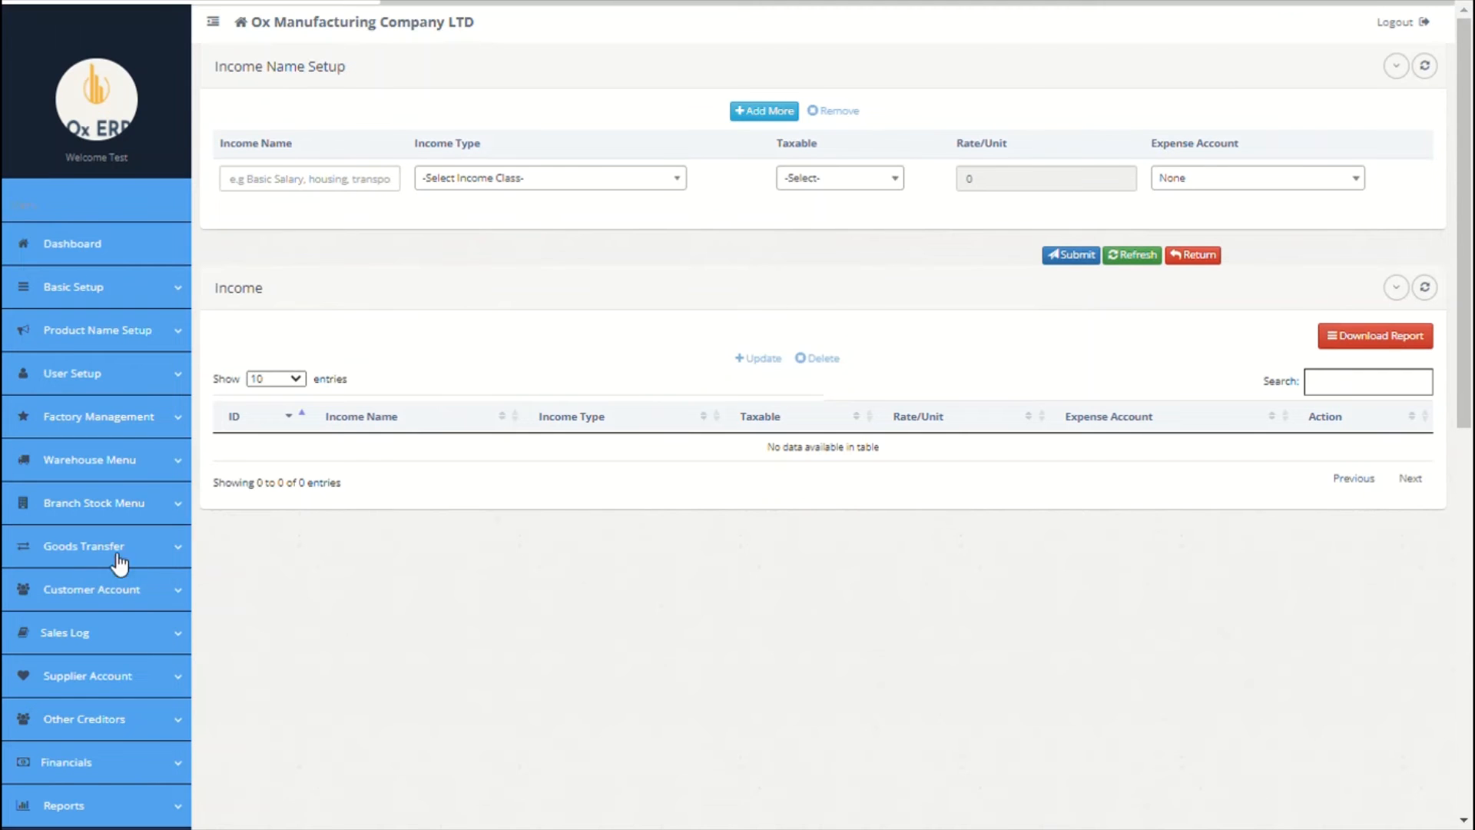
{"action": "left_click", "coordinate": [332, 196]}
{"action": "type", "text": "Basic S"}
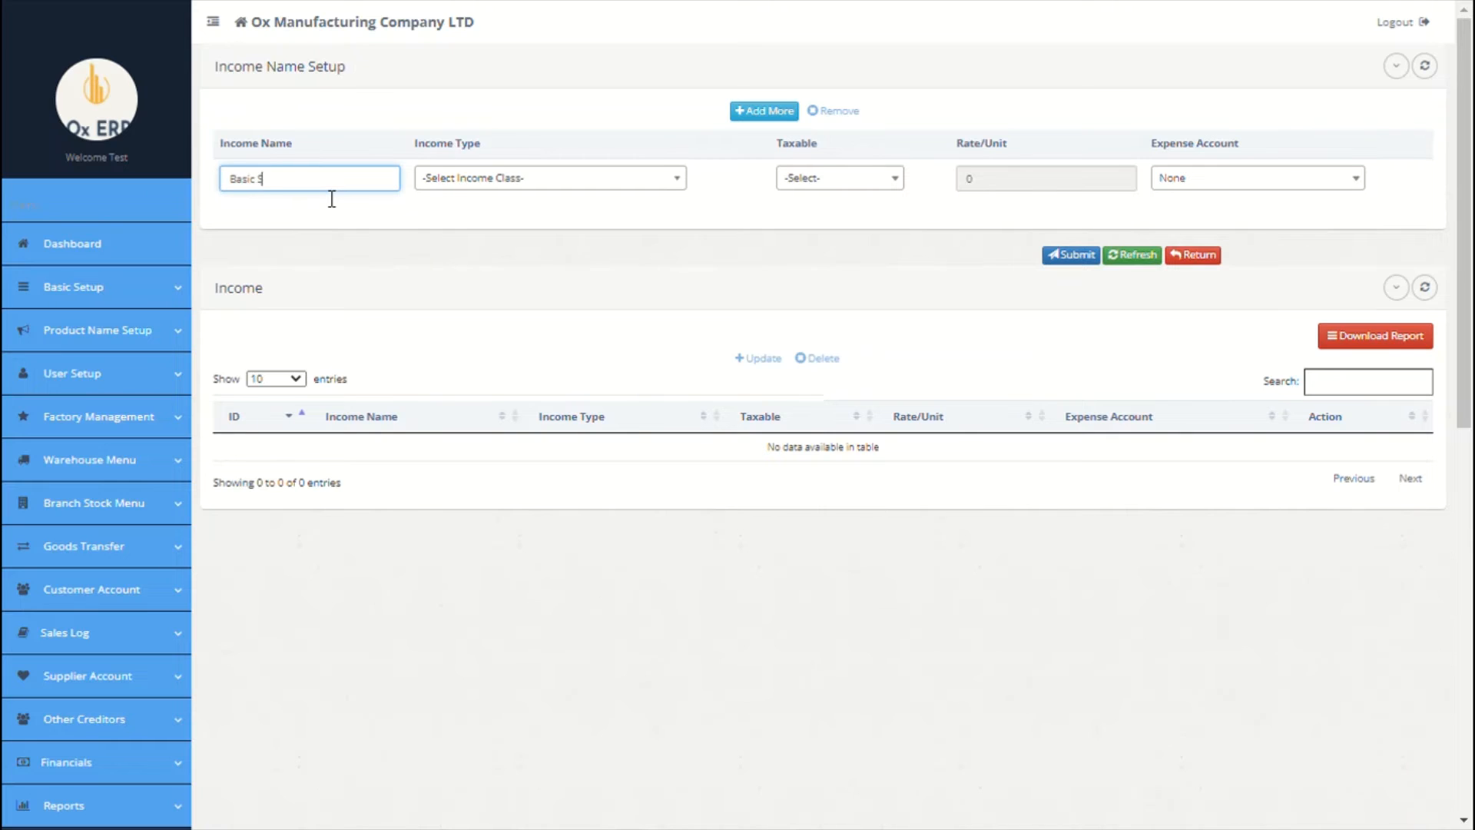
{"action": "type", "text": "alary"}
{"action": "left_click", "coordinate": [476, 183]}
{"action": "left_click", "coordinate": [482, 256]}
{"action": "left_click", "coordinate": [845, 184]}
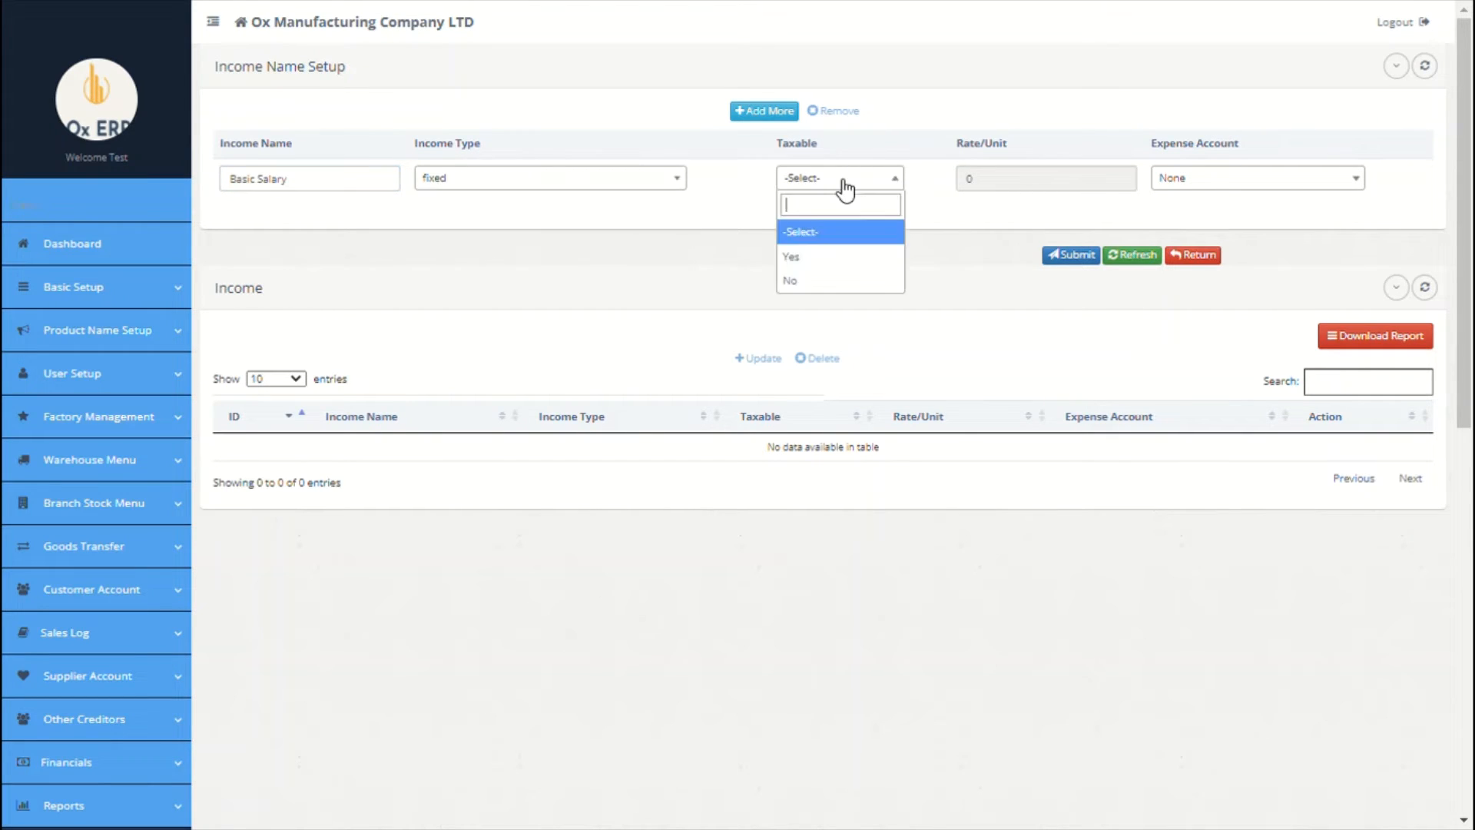
{"action": "left_click", "coordinate": [819, 260]}
{"action": "left_click", "coordinate": [1181, 186]}
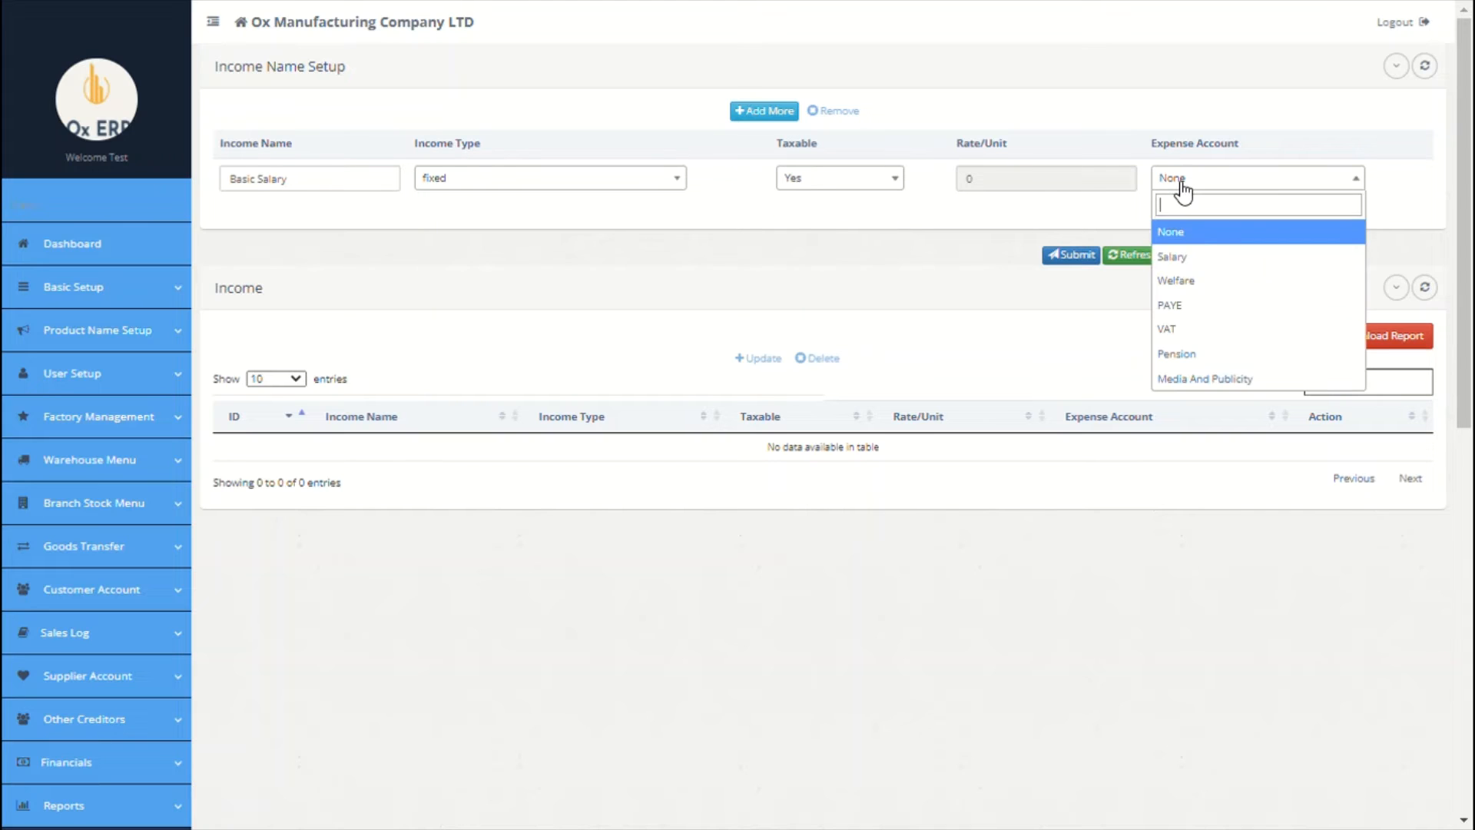
{"action": "left_click", "coordinate": [1193, 267]}
{"action": "left_click", "coordinate": [760, 112]}
Step: Add Hosuing as a fixed, non-taxable income charged to Salary
{"action": "left_click", "coordinate": [332, 185]}
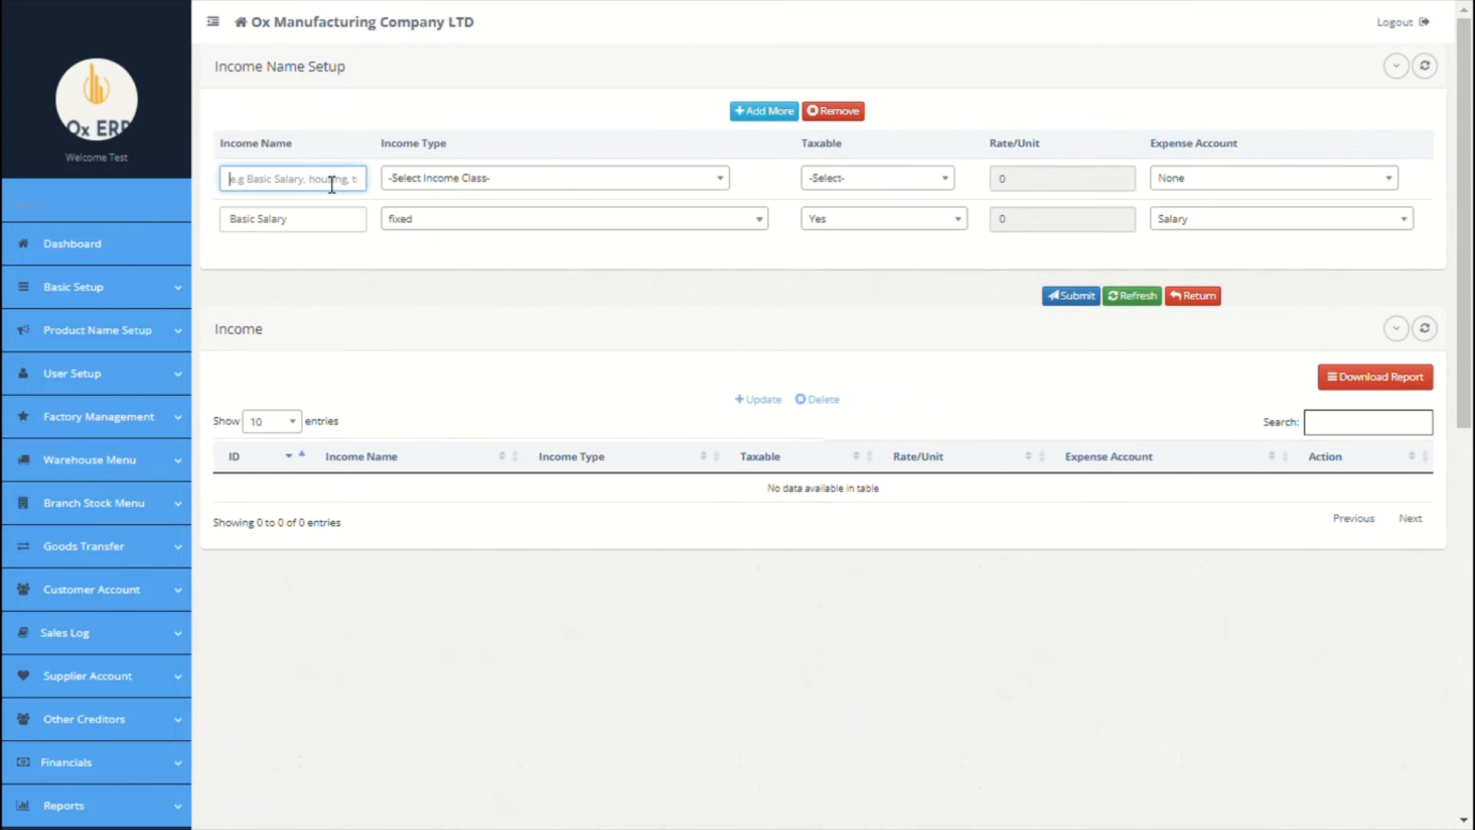
{"action": "type", "text": "Hosuing"}
{"action": "left_click", "coordinate": [465, 179]}
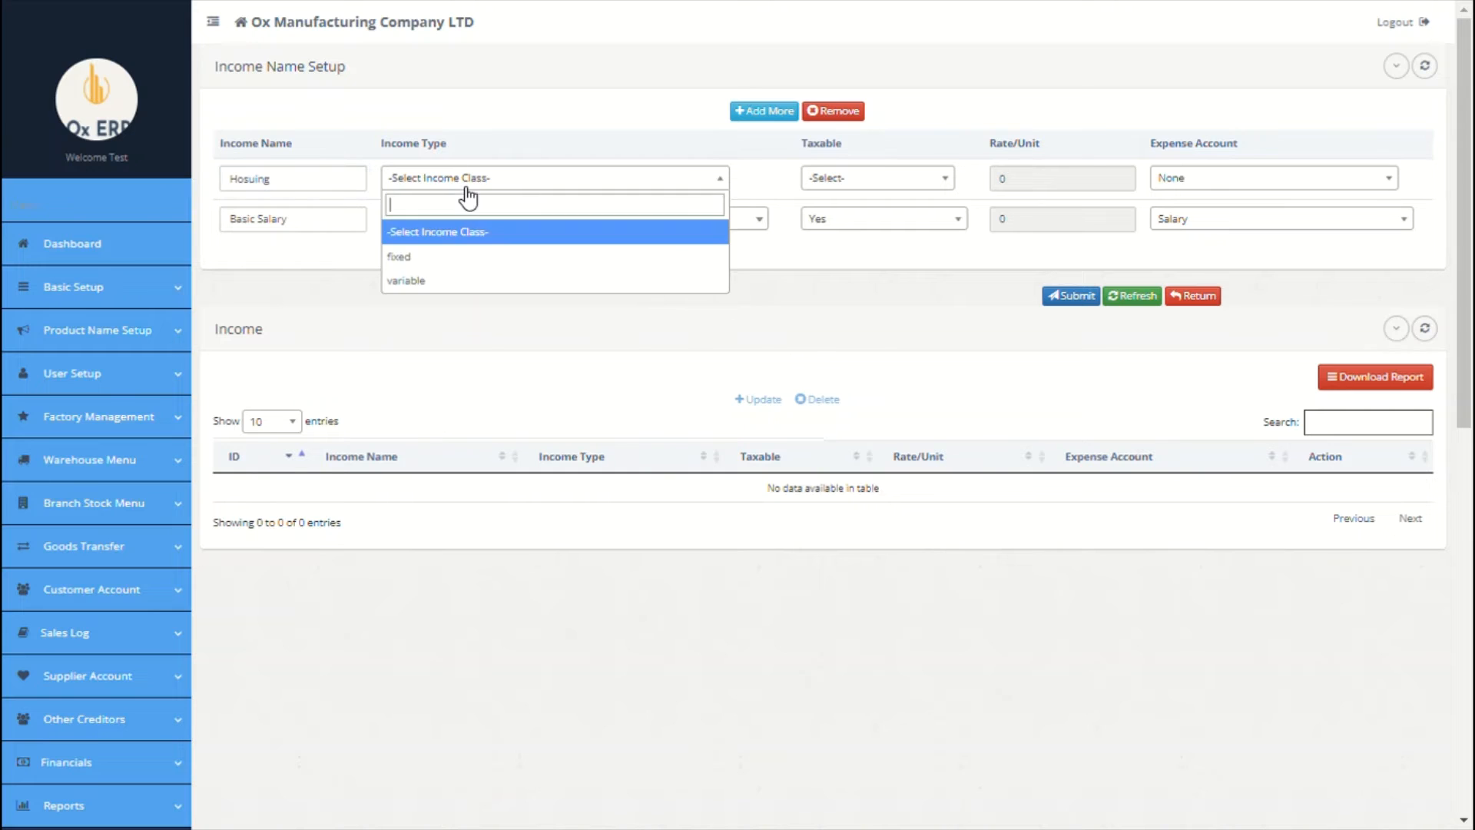
{"action": "left_click", "coordinate": [461, 253]}
{"action": "left_click", "coordinate": [812, 184]}
{"action": "left_click", "coordinate": [815, 277]}
{"action": "left_click", "coordinate": [1177, 182]}
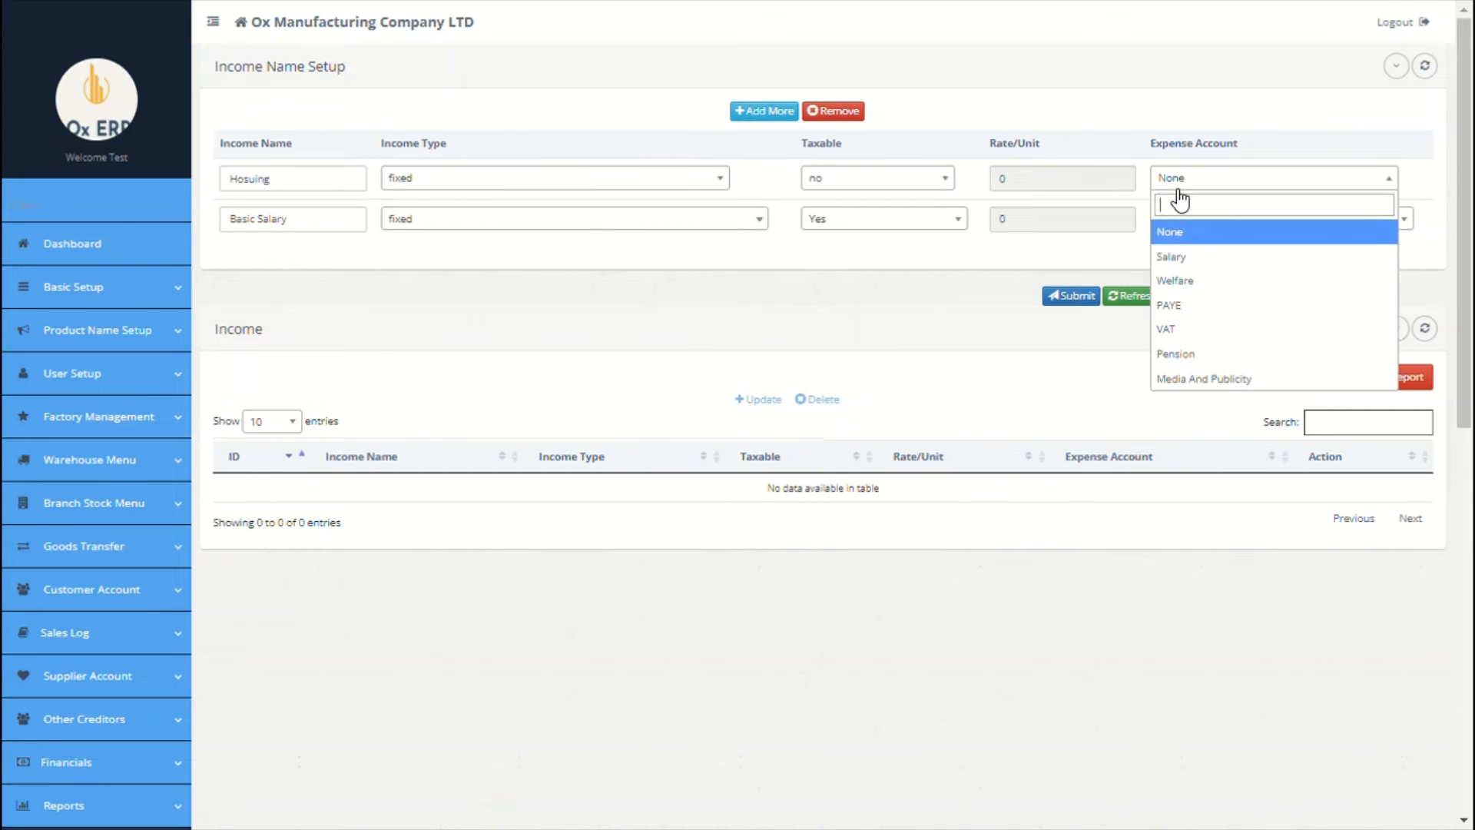
{"action": "left_click", "coordinate": [1185, 258]}
Step: Add Transport as a fixed, non-taxable income charged to Salary
{"action": "left_click", "coordinate": [769, 113]}
{"action": "left_click", "coordinate": [312, 189]}
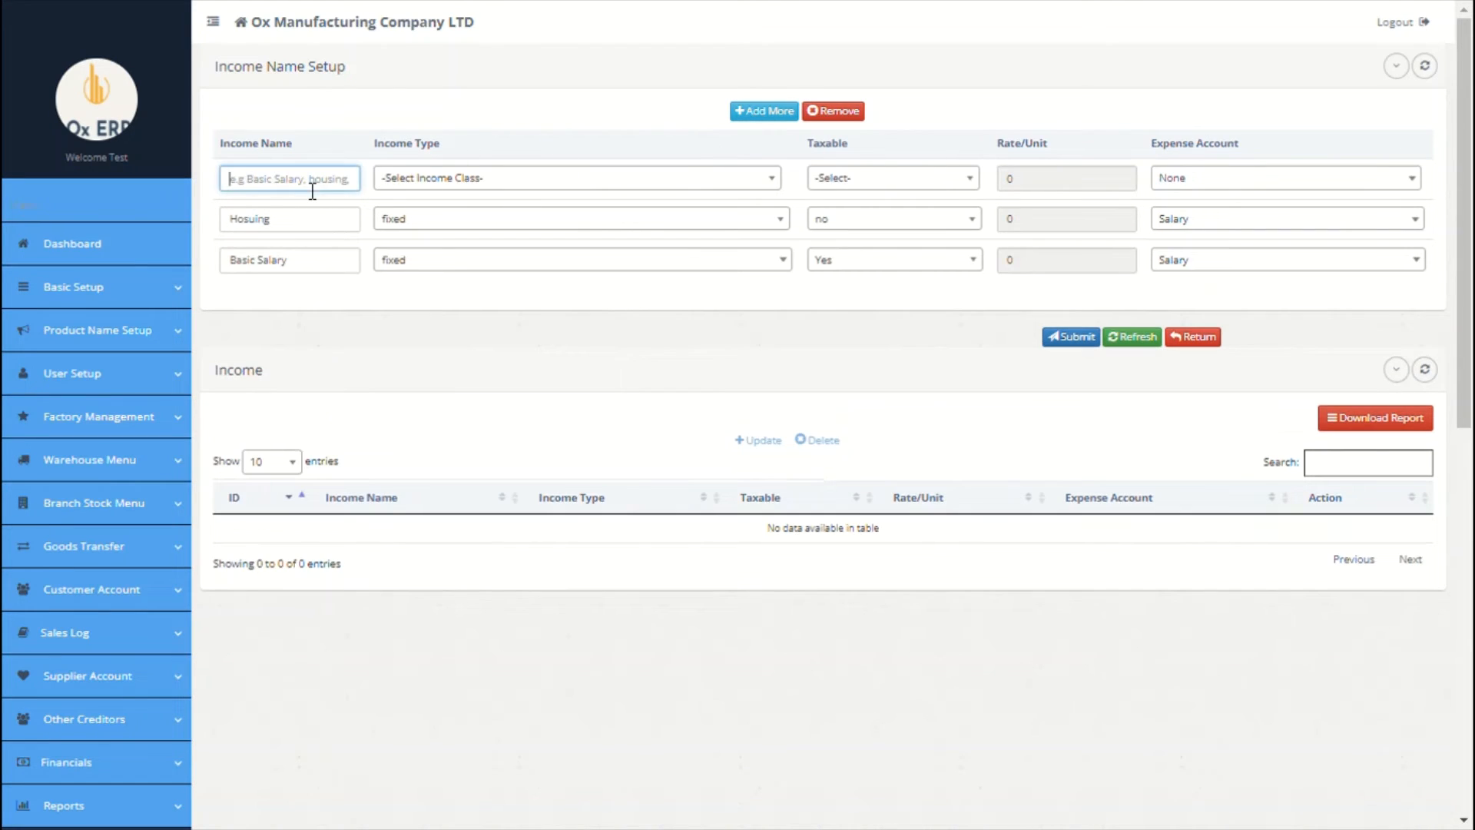
{"action": "type", "text": "Transport"}
{"action": "left_click", "coordinate": [431, 181]}
{"action": "left_click", "coordinate": [448, 254]}
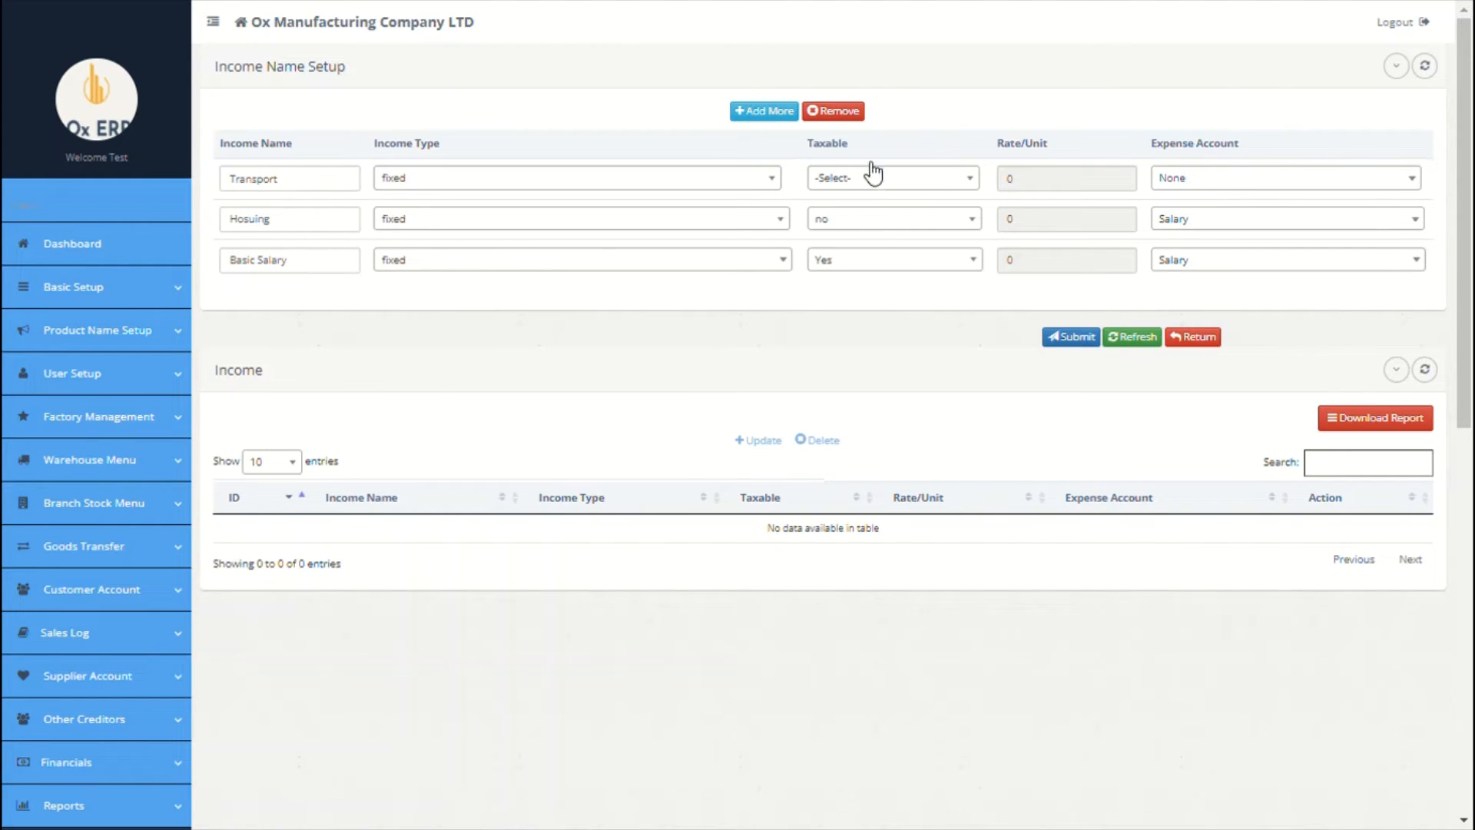
{"action": "left_click", "coordinate": [874, 175]}
{"action": "left_click", "coordinate": [854, 281]}
{"action": "left_click", "coordinate": [1195, 184]}
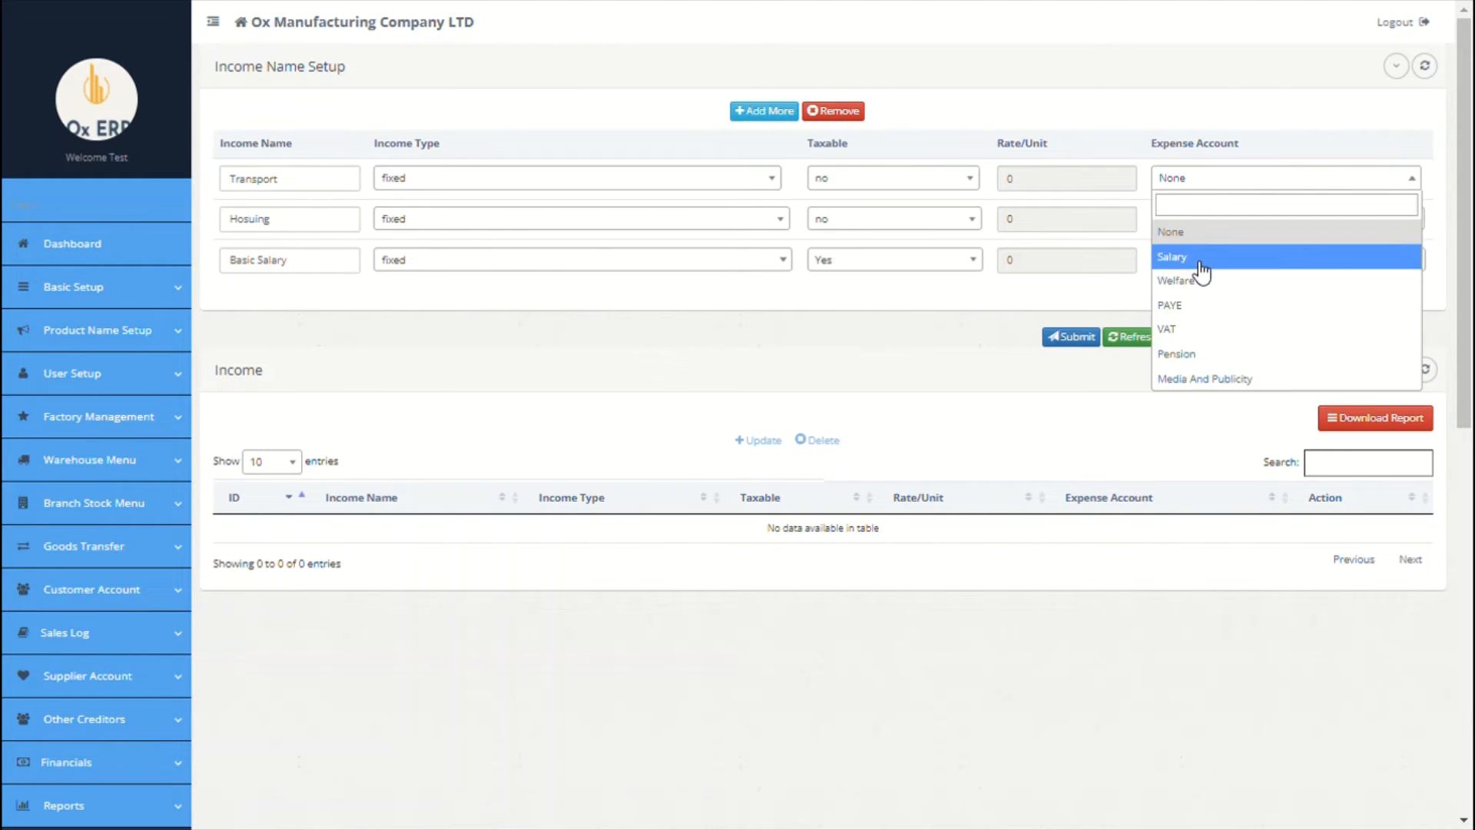
{"action": "left_click", "coordinate": [1198, 260]}
Step: Save the three incomes and go to the relief name setup
{"action": "left_click", "coordinate": [1072, 336]}
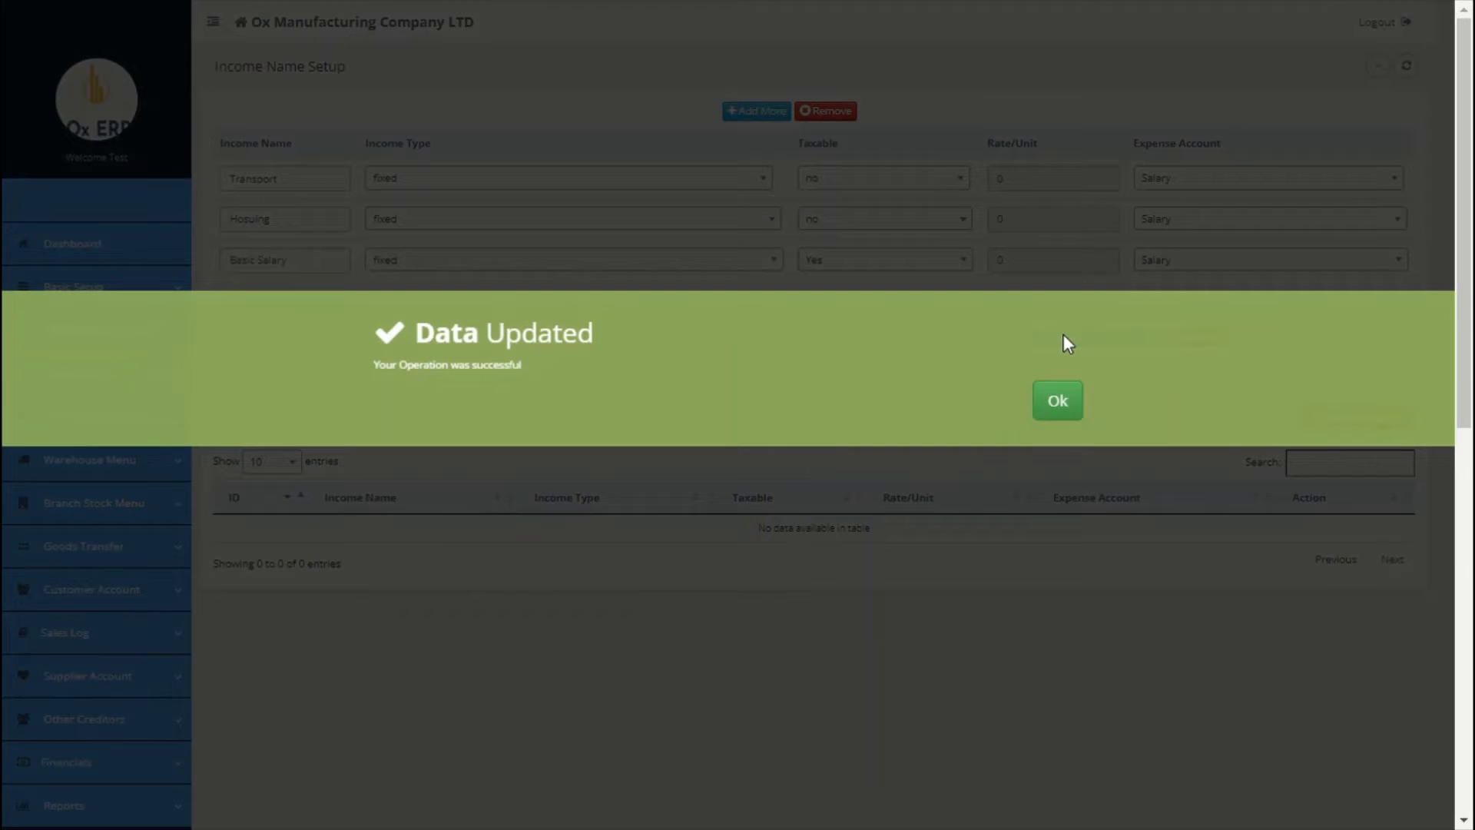
{"action": "left_click", "coordinate": [1058, 401]}
{"action": "scroll", "coordinate": [187, 527], "scroll_direction": "down", "scroll_amount": 5}
{"action": "left_click", "coordinate": [81, 520]}
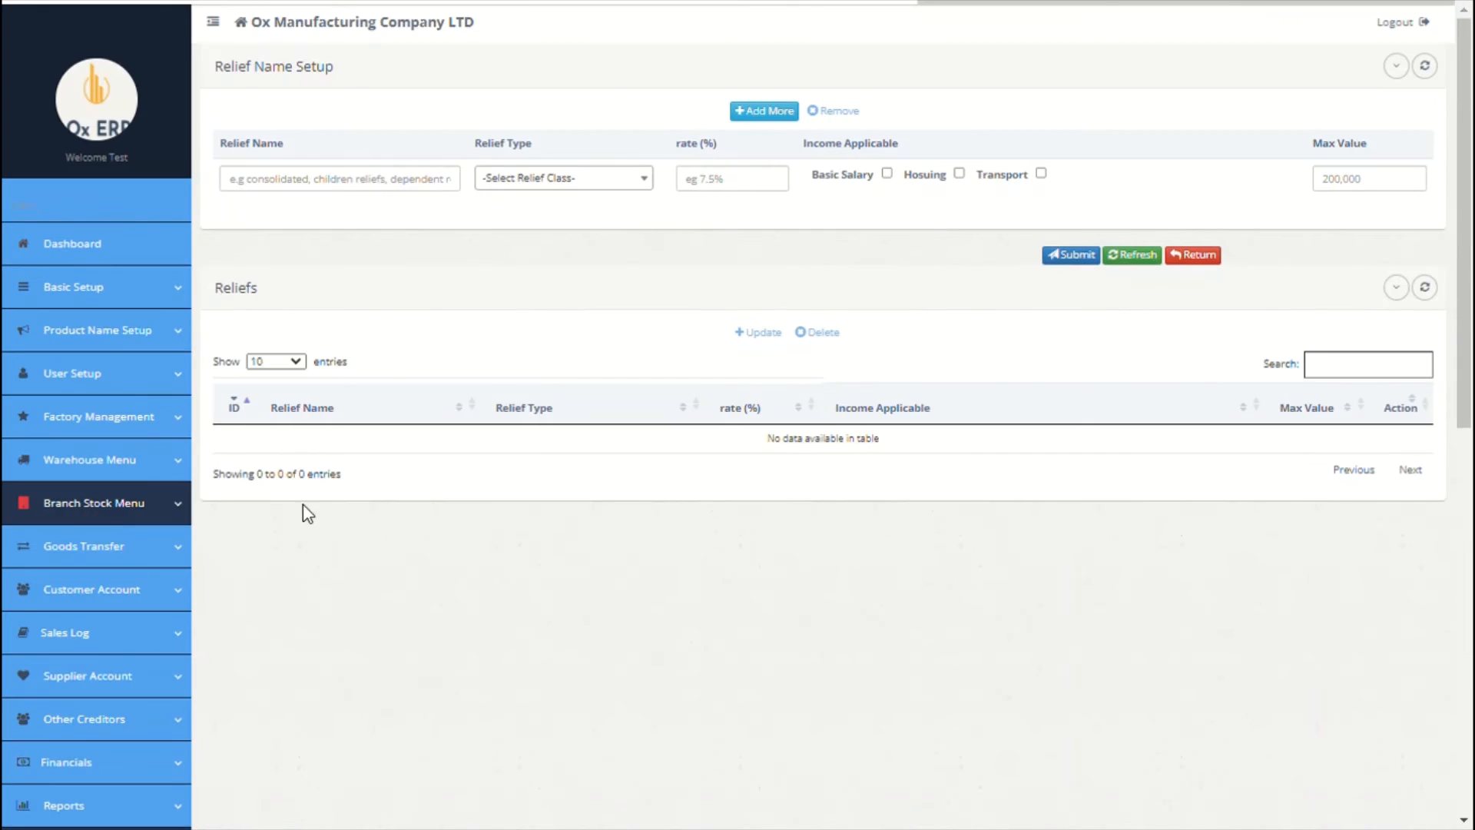
Step: Enter Consolidated Tax Relief as a fixed 10% relief on Basic Salary, maximum 2000
{"action": "left_click", "coordinate": [378, 189]}
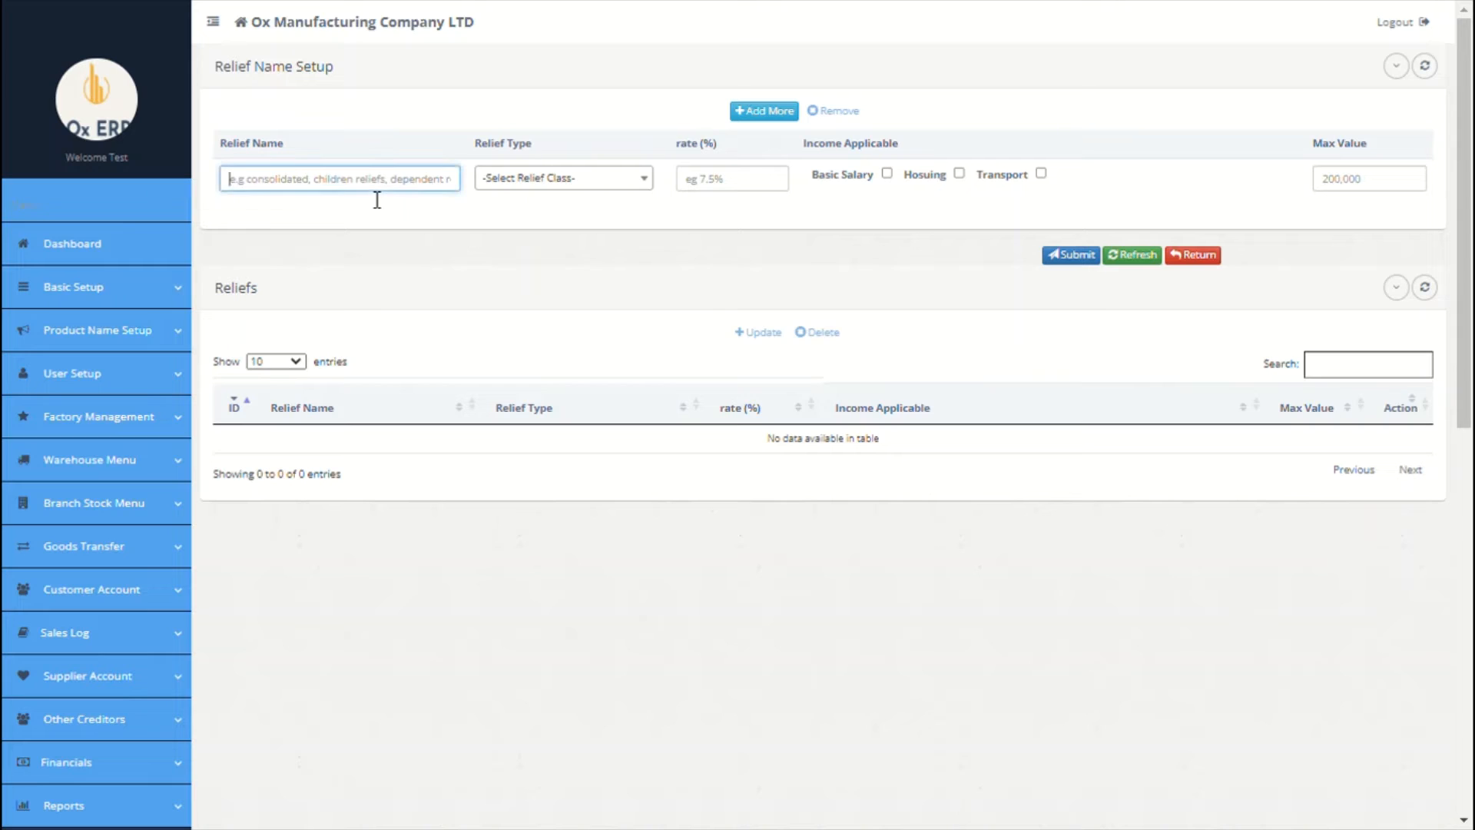
{"action": "type", "text": "consolidated tax relief"}
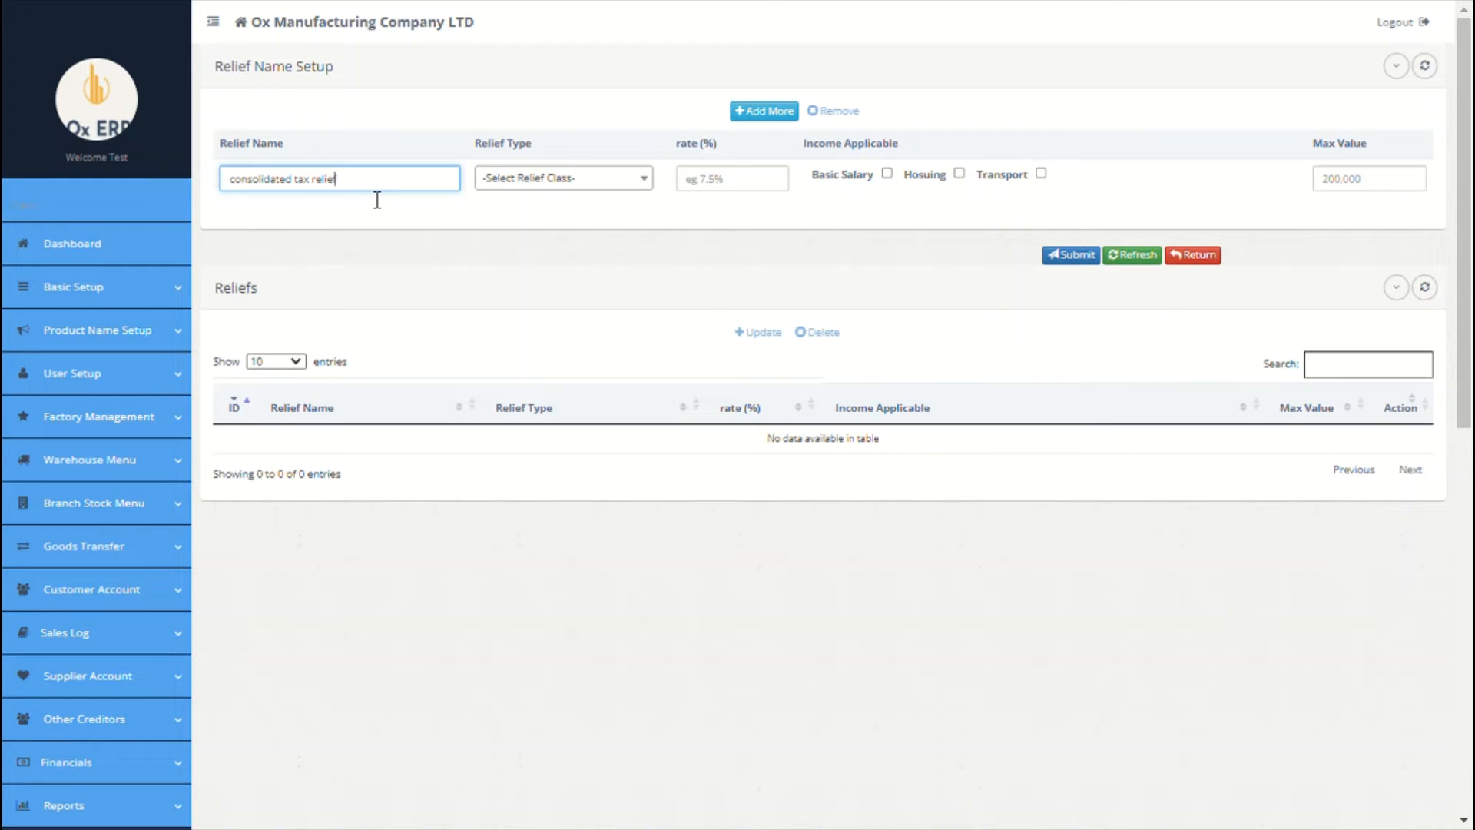
{"action": "left_click", "coordinate": [509, 183]}
{"action": "left_click", "coordinate": [538, 255]}
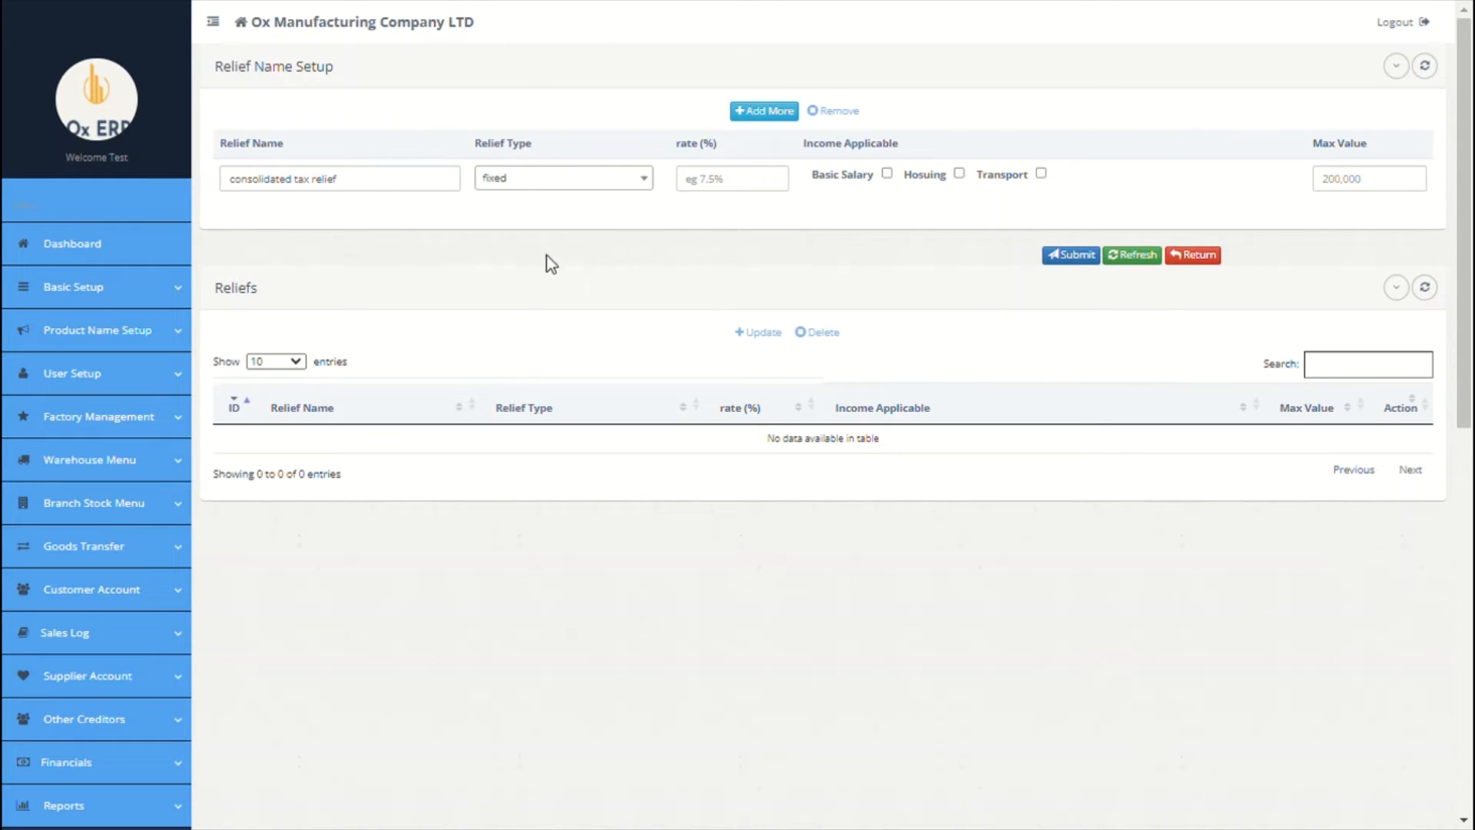
{"action": "left_click", "coordinate": [723, 194]}
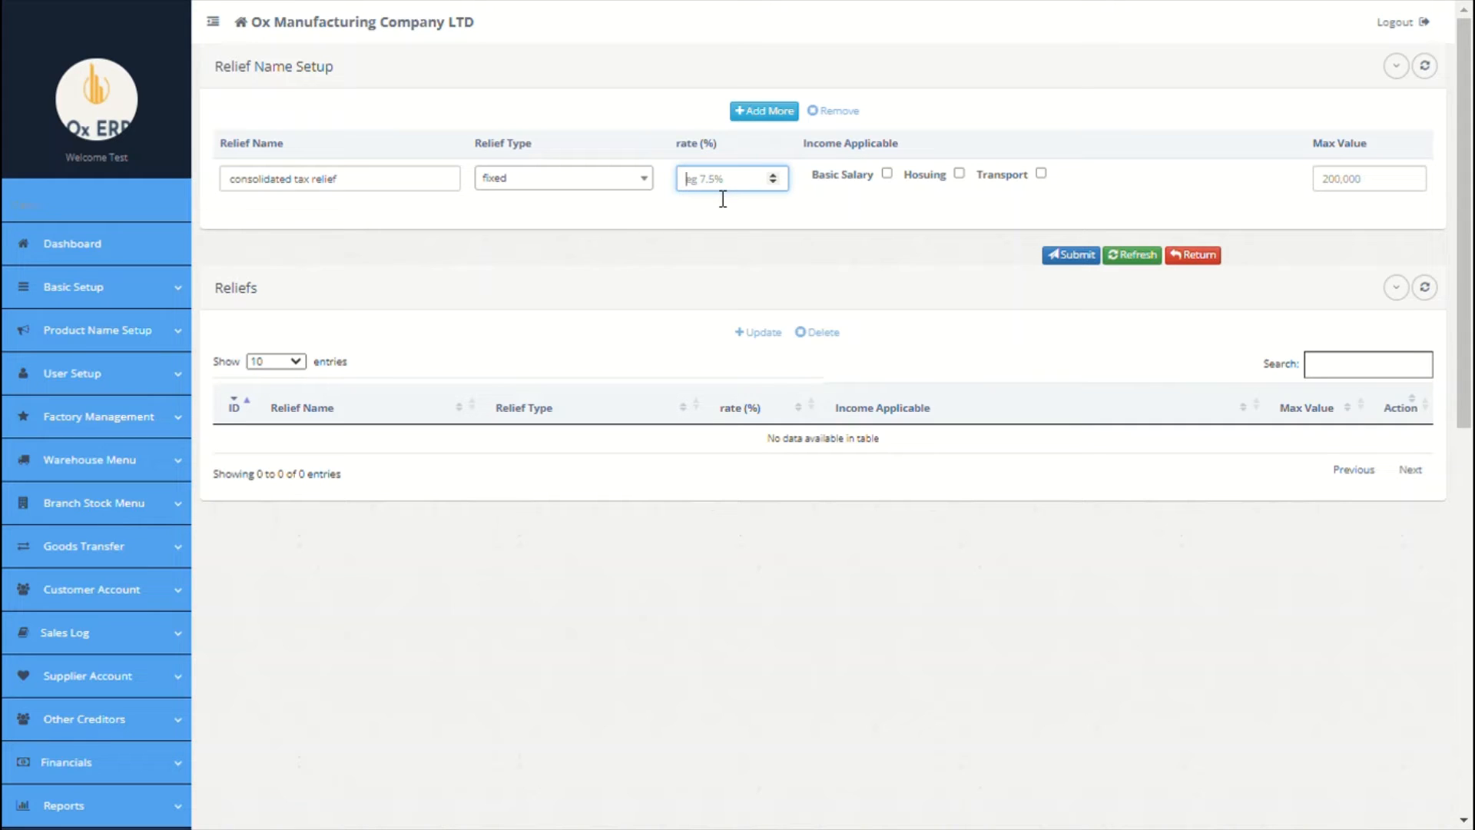
{"action": "type", "text": "10"}
{"action": "left_click", "coordinate": [888, 174]}
{"action": "left_click", "coordinate": [1354, 191]}
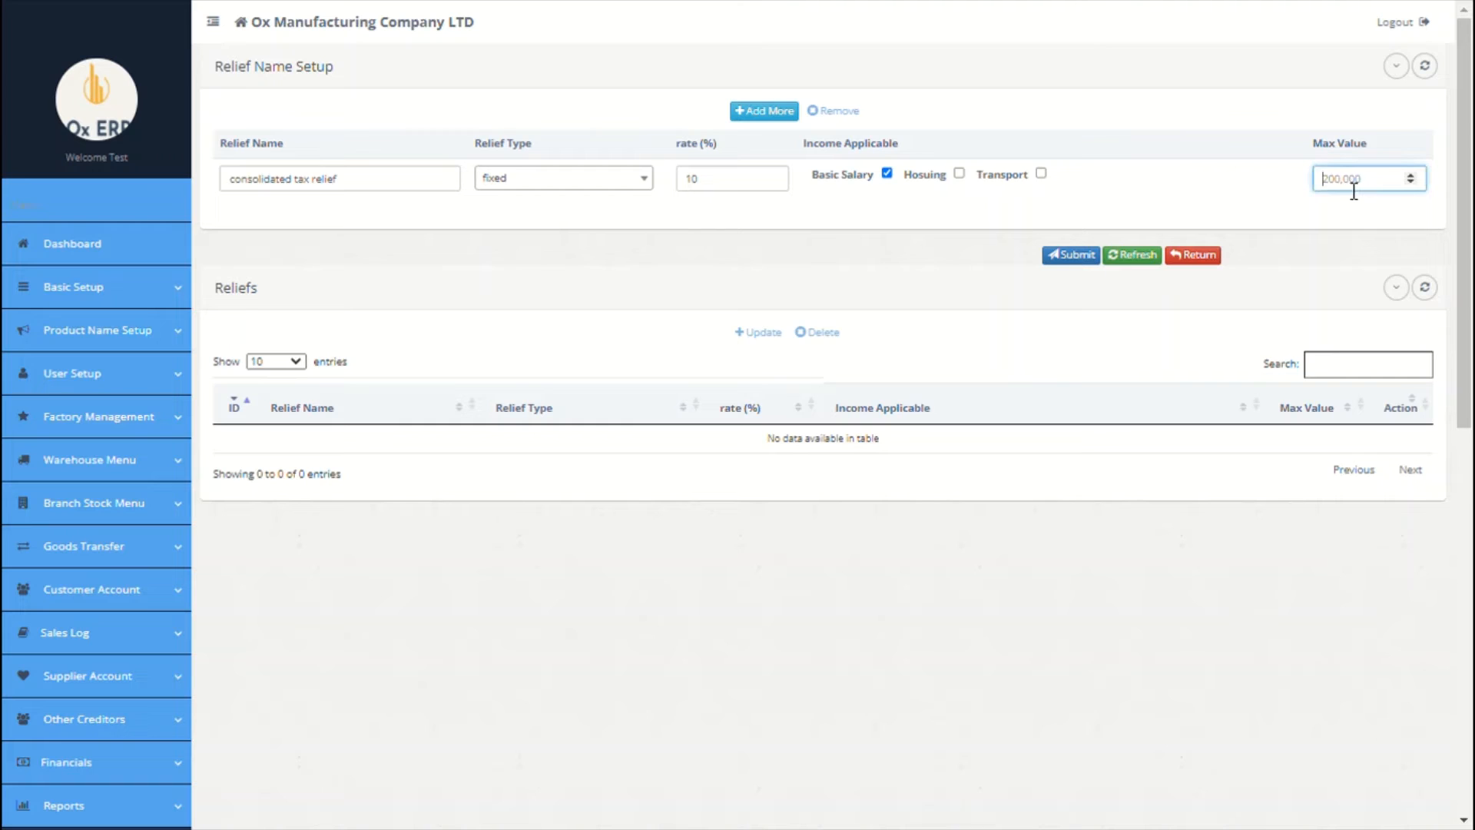
{"action": "type", "text": "2000"}
Step: Add an NHF Relief row, fixed 7% on Housing with maximum 0
{"action": "left_click", "coordinate": [761, 110]}
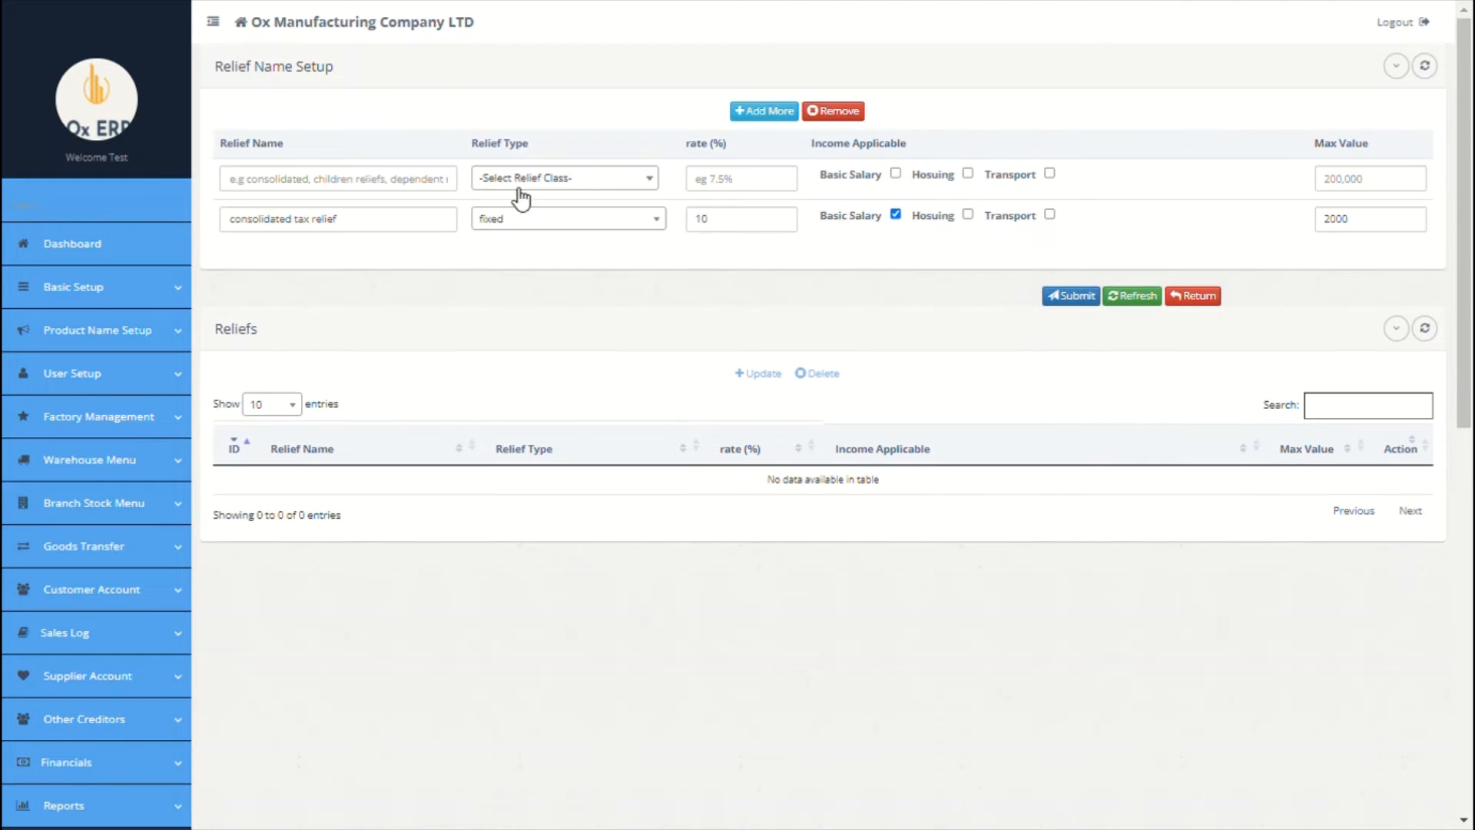
{"action": "left_click", "coordinate": [408, 178]}
{"action": "type", "text": "NHF"}
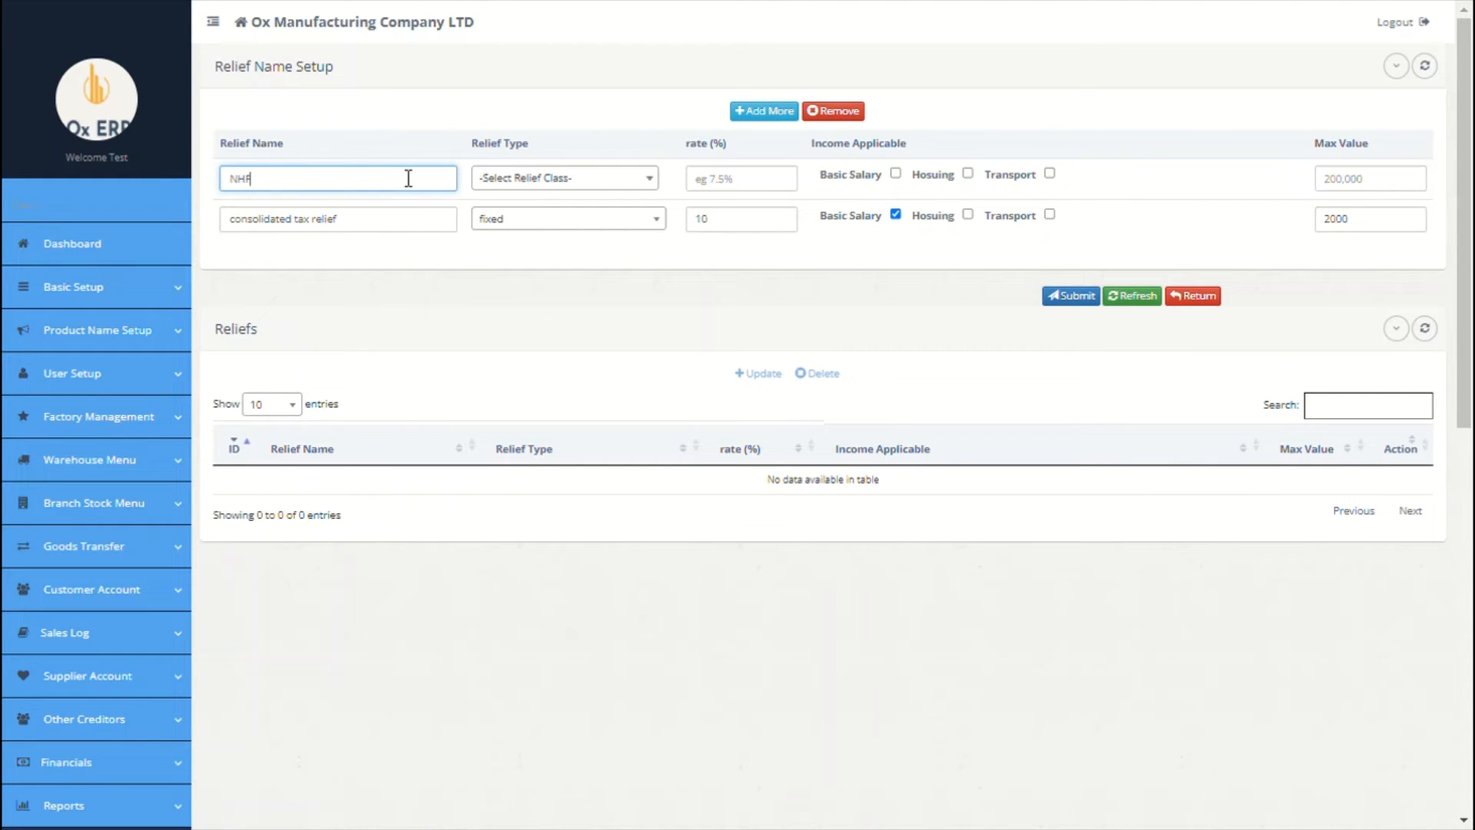
{"action": "type", "text": " relief"}
{"action": "left_click", "coordinate": [532, 184]}
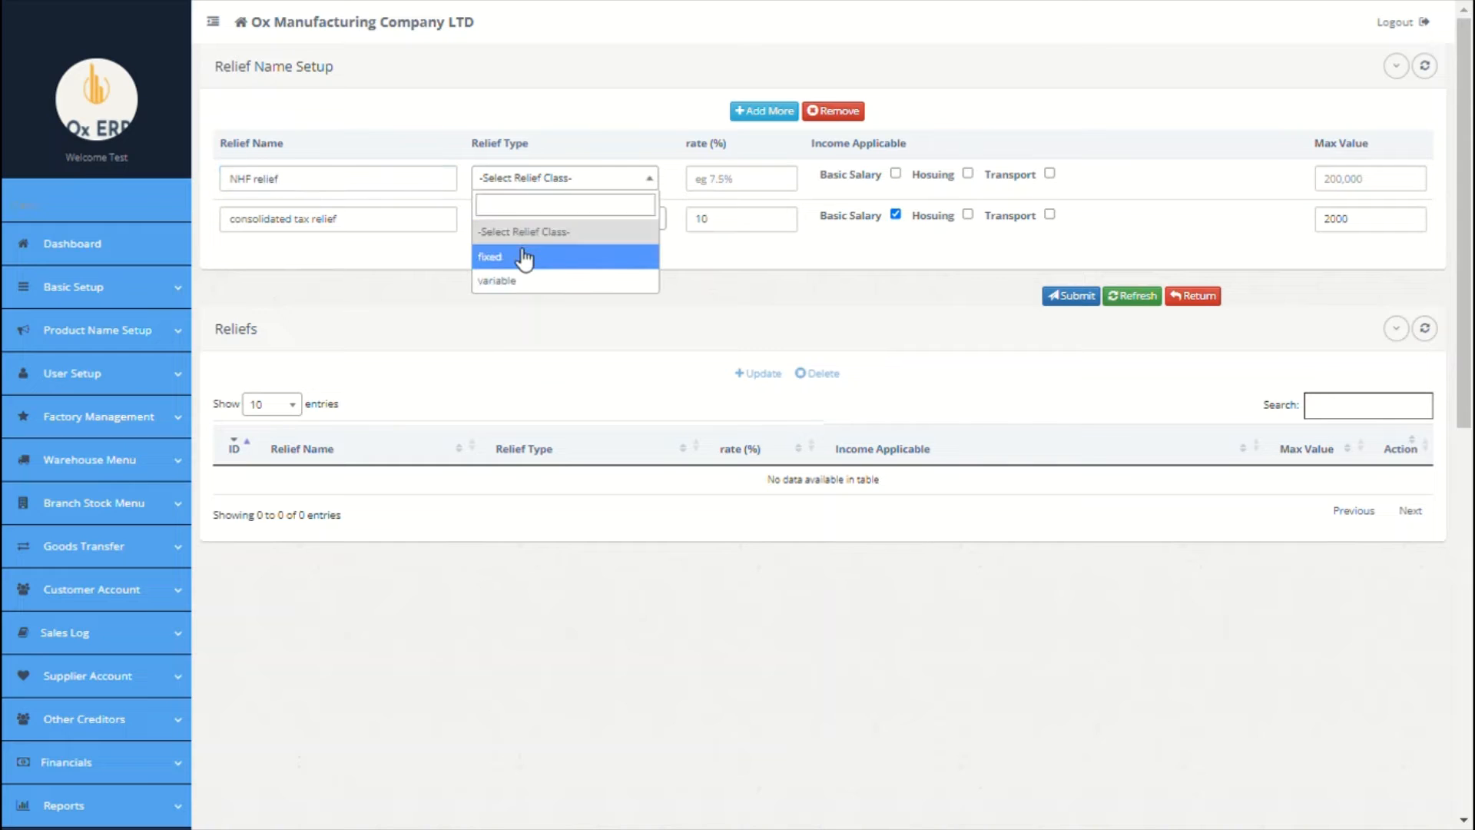
{"action": "left_click", "coordinate": [527, 259]}
{"action": "left_click", "coordinate": [719, 187]}
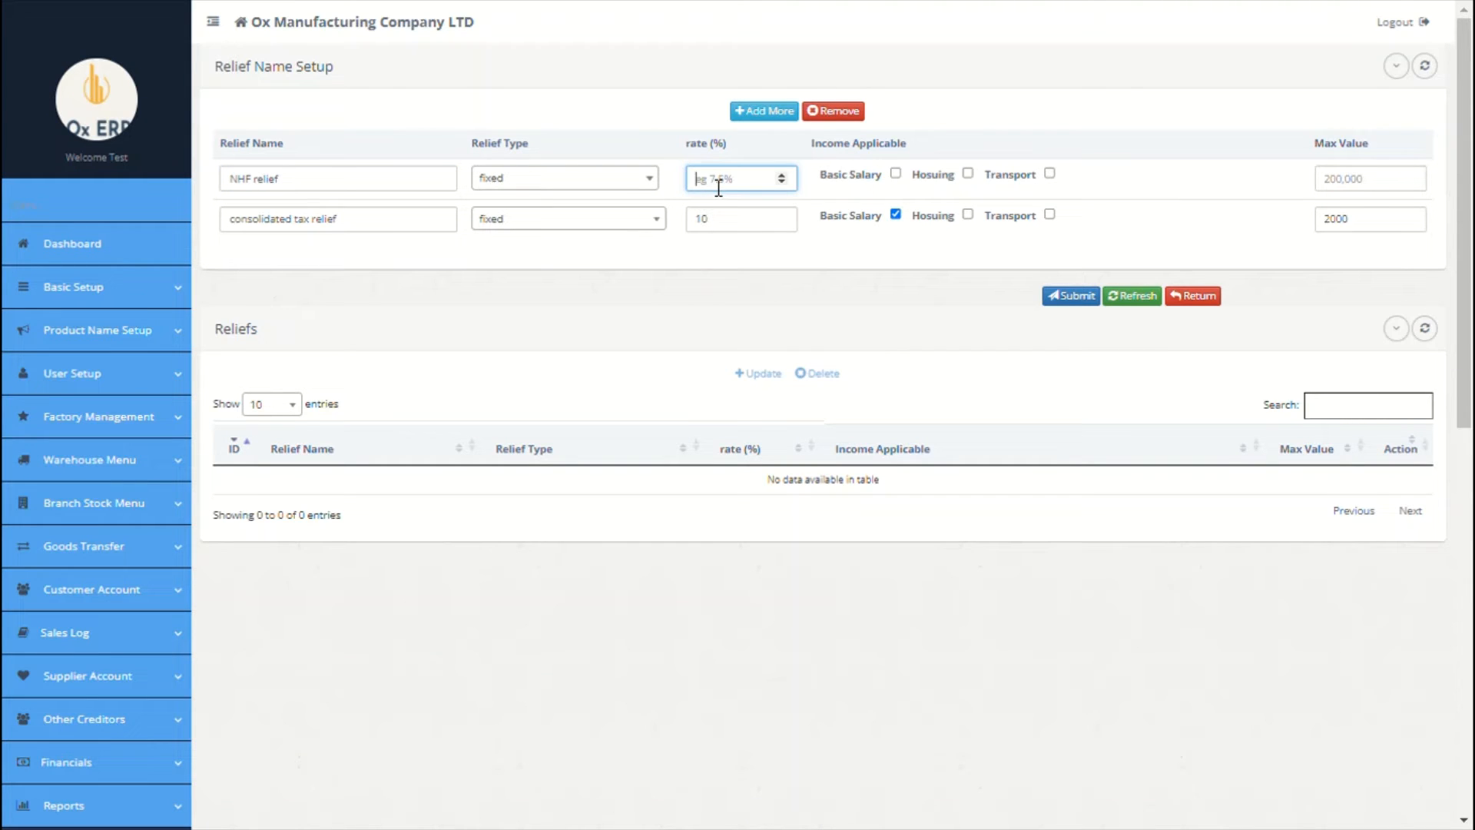
{"action": "type", "text": "7"}
{"action": "left_click", "coordinate": [968, 173]}
{"action": "left_click", "coordinate": [1338, 192]}
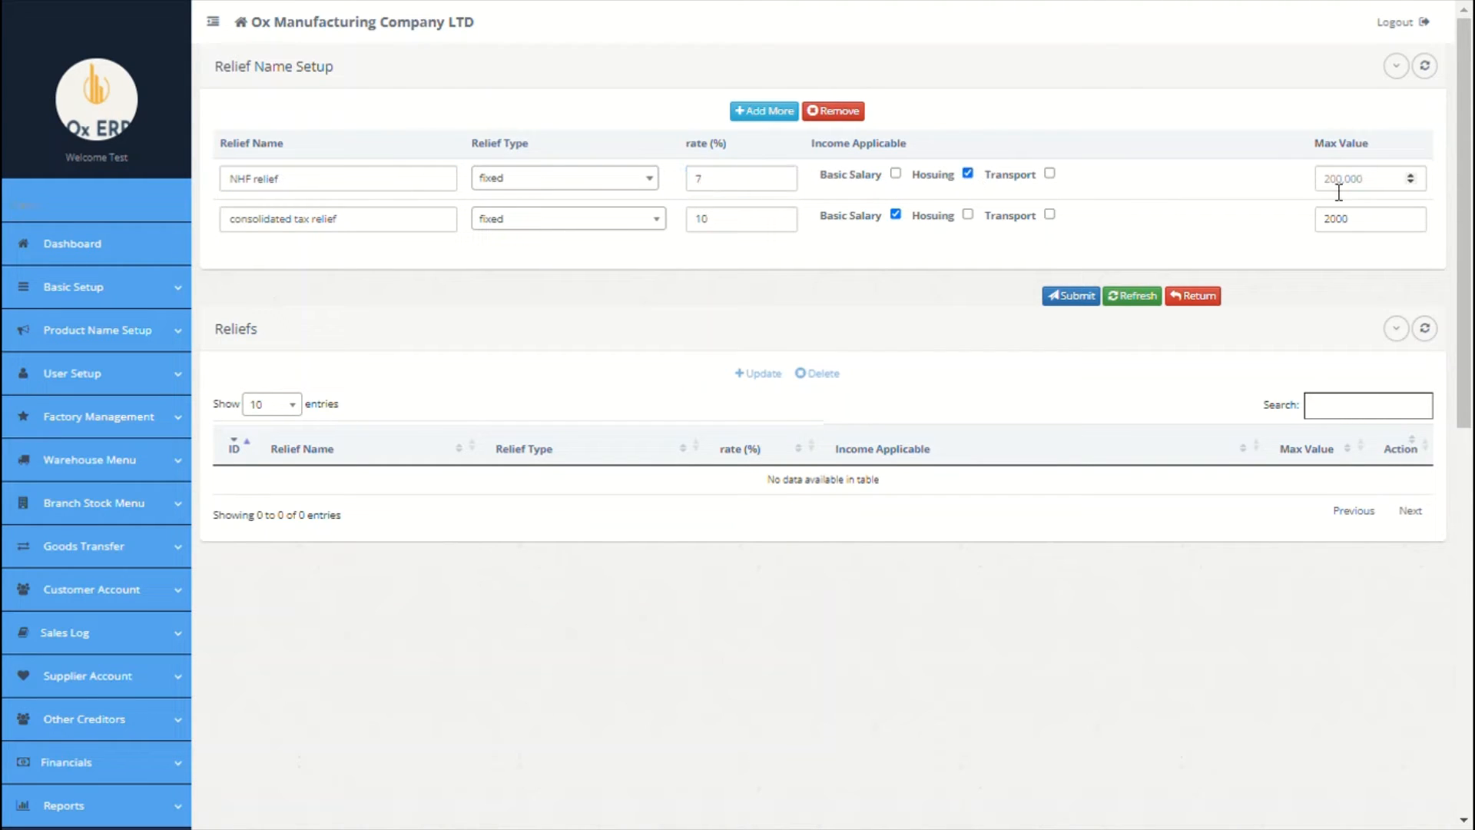
{"action": "type", "text": "0"}
Step: Remove the extra empty relief row and save both reliefs
{"action": "left_click", "coordinate": [765, 110]}
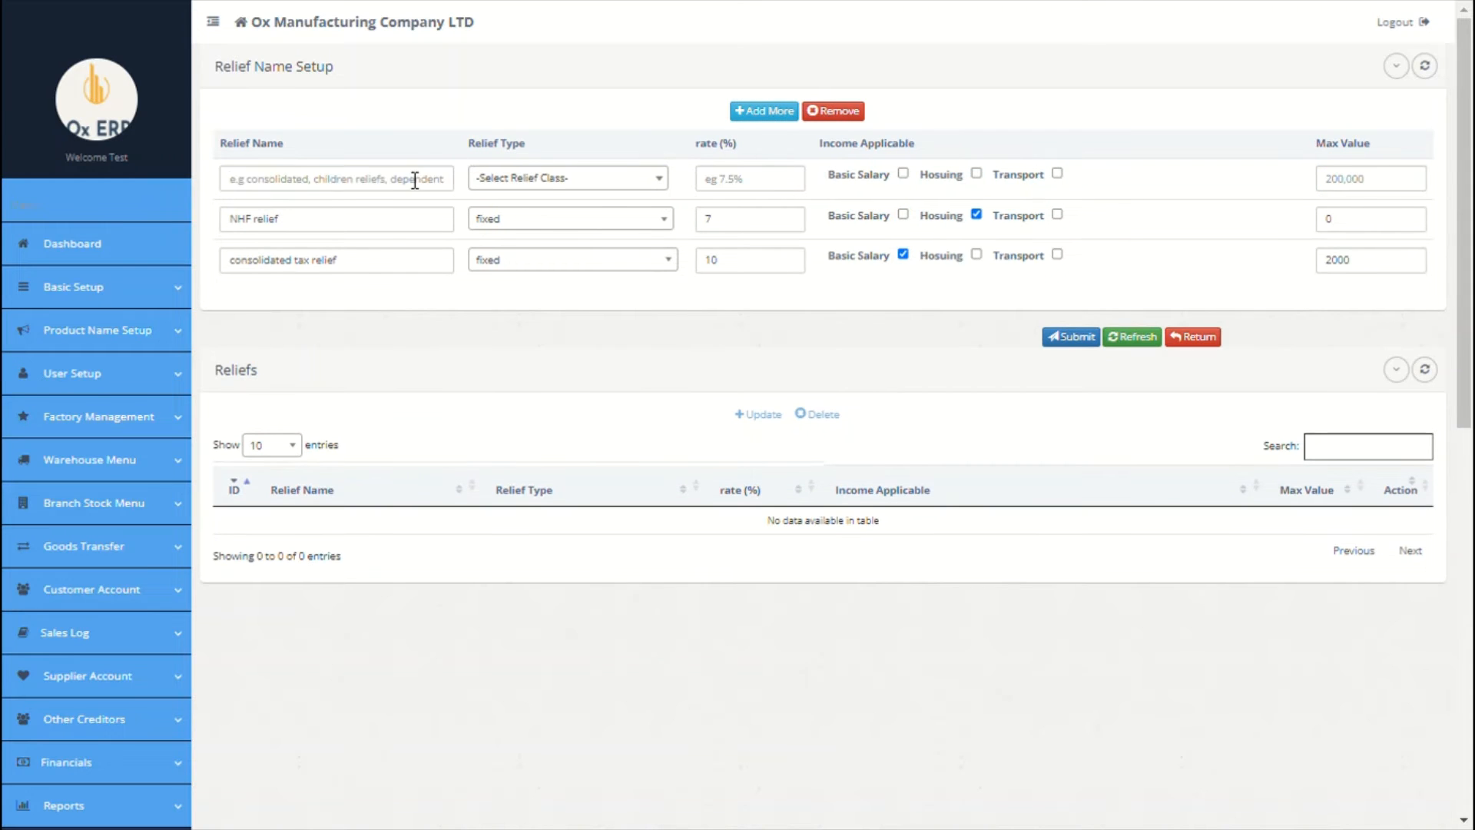
{"action": "left_click", "coordinate": [415, 180]}
{"action": "left_click", "coordinate": [832, 116]}
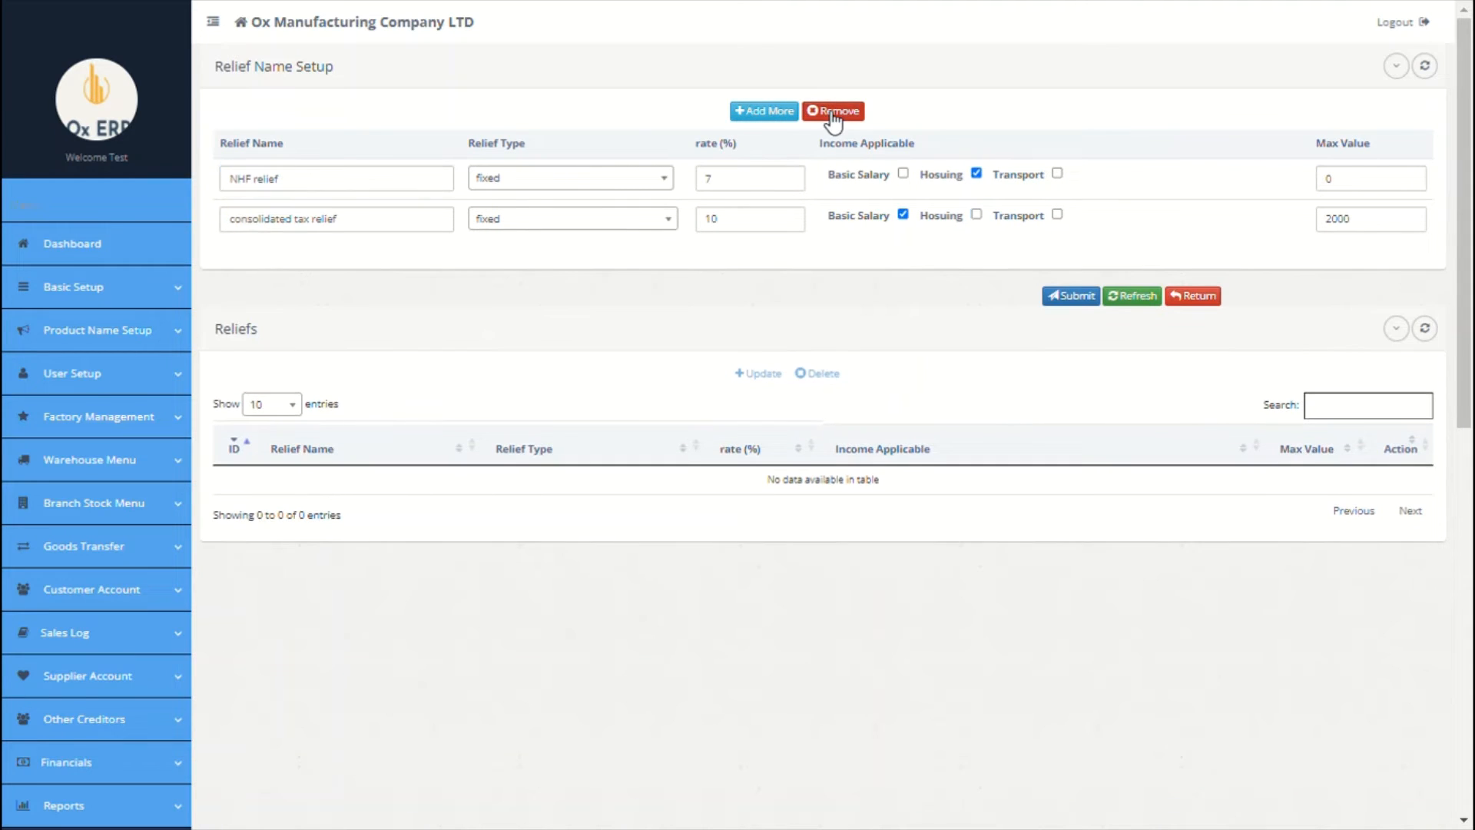
{"action": "left_click", "coordinate": [1074, 300]}
{"action": "left_click", "coordinate": [1075, 401]}
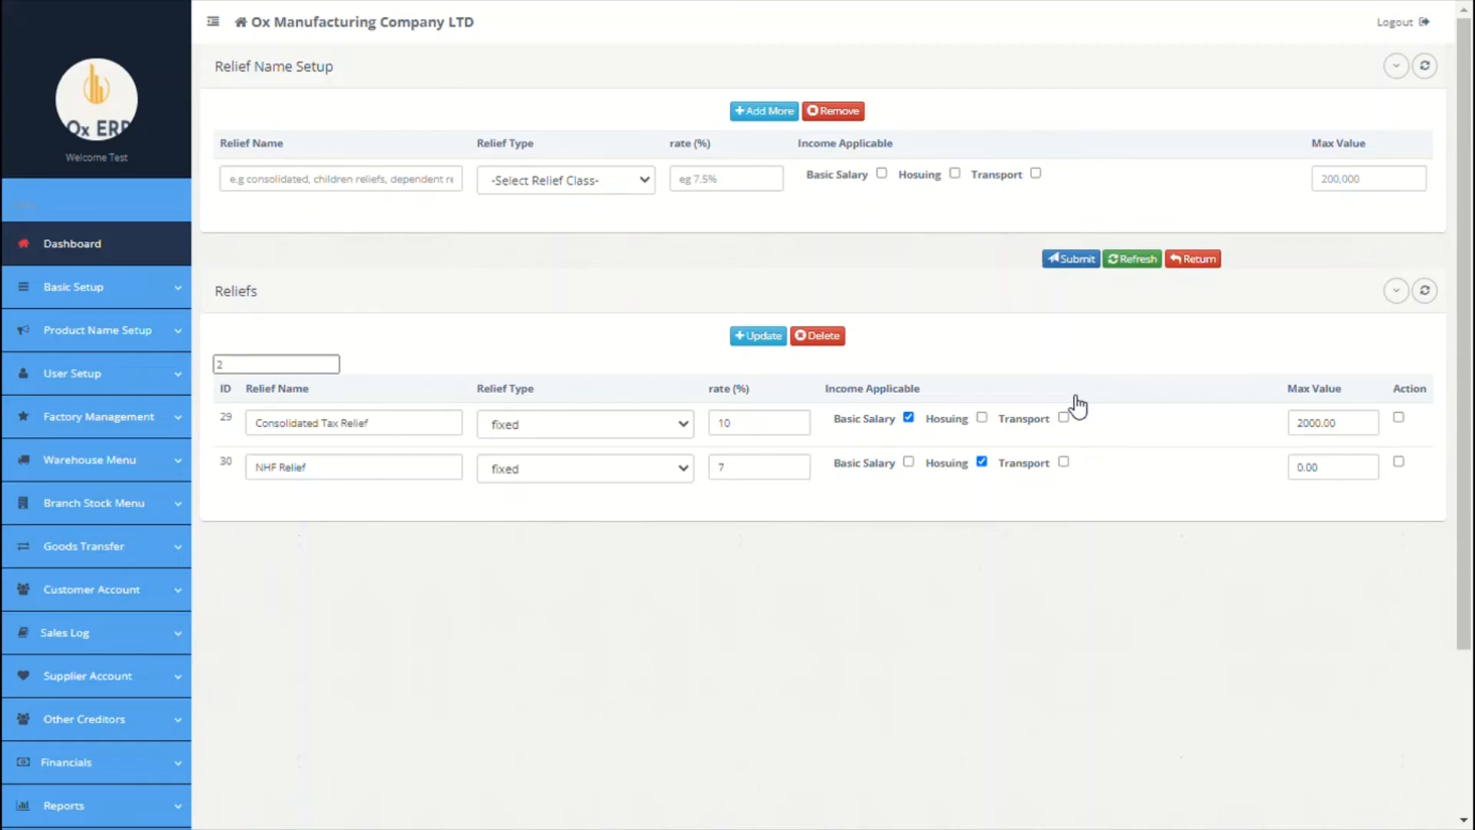
{"action": "scroll", "coordinate": [692, 428], "scroll_direction": "down", "scroll_amount": 5}
{"action": "left_click", "coordinate": [132, 580]}
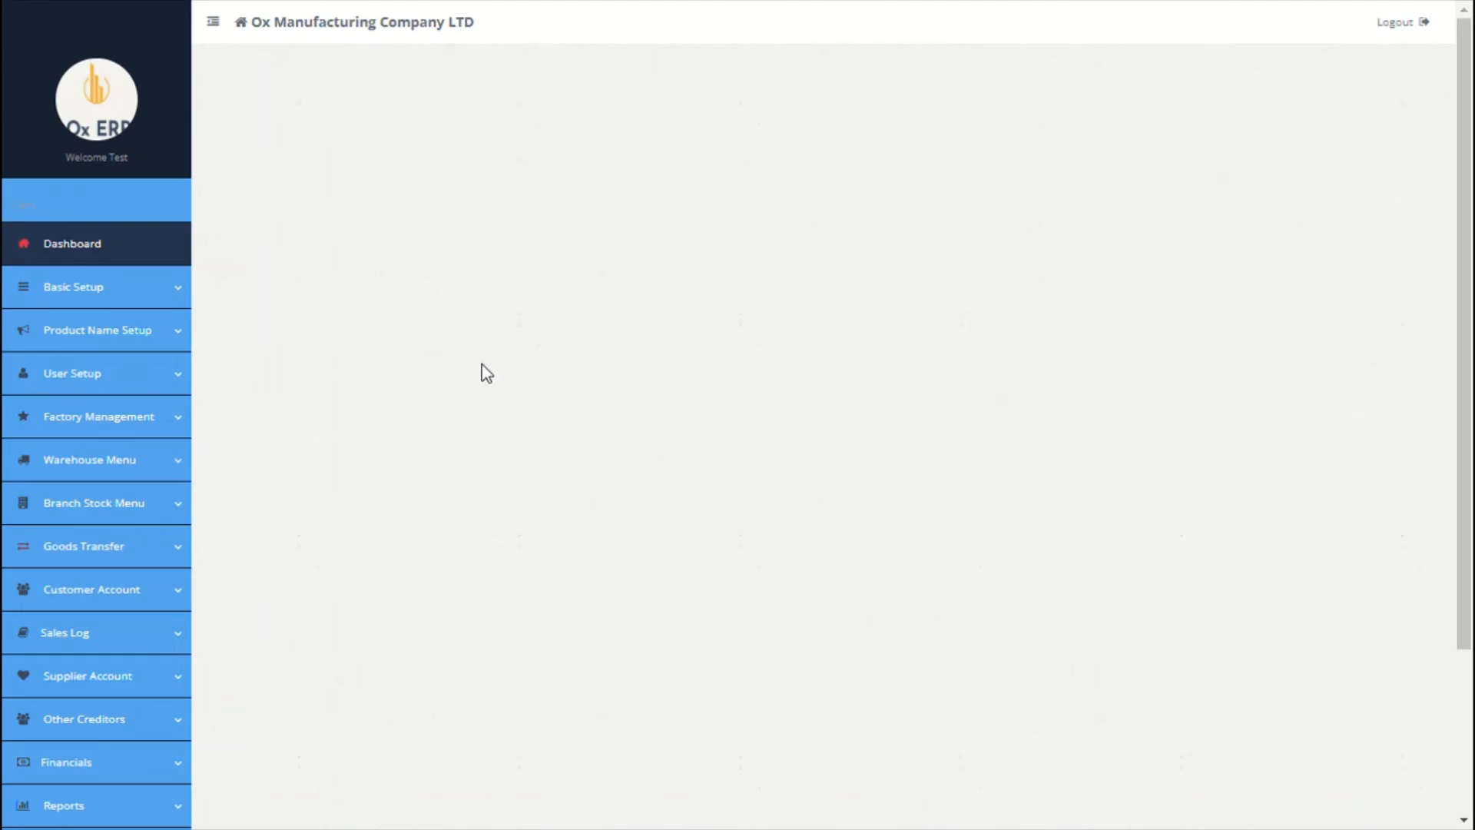
Step: Enter a fixed 8% Pension deduction debiting Pension and crediting Pension Payable
{"action": "left_click", "coordinate": [374, 199]}
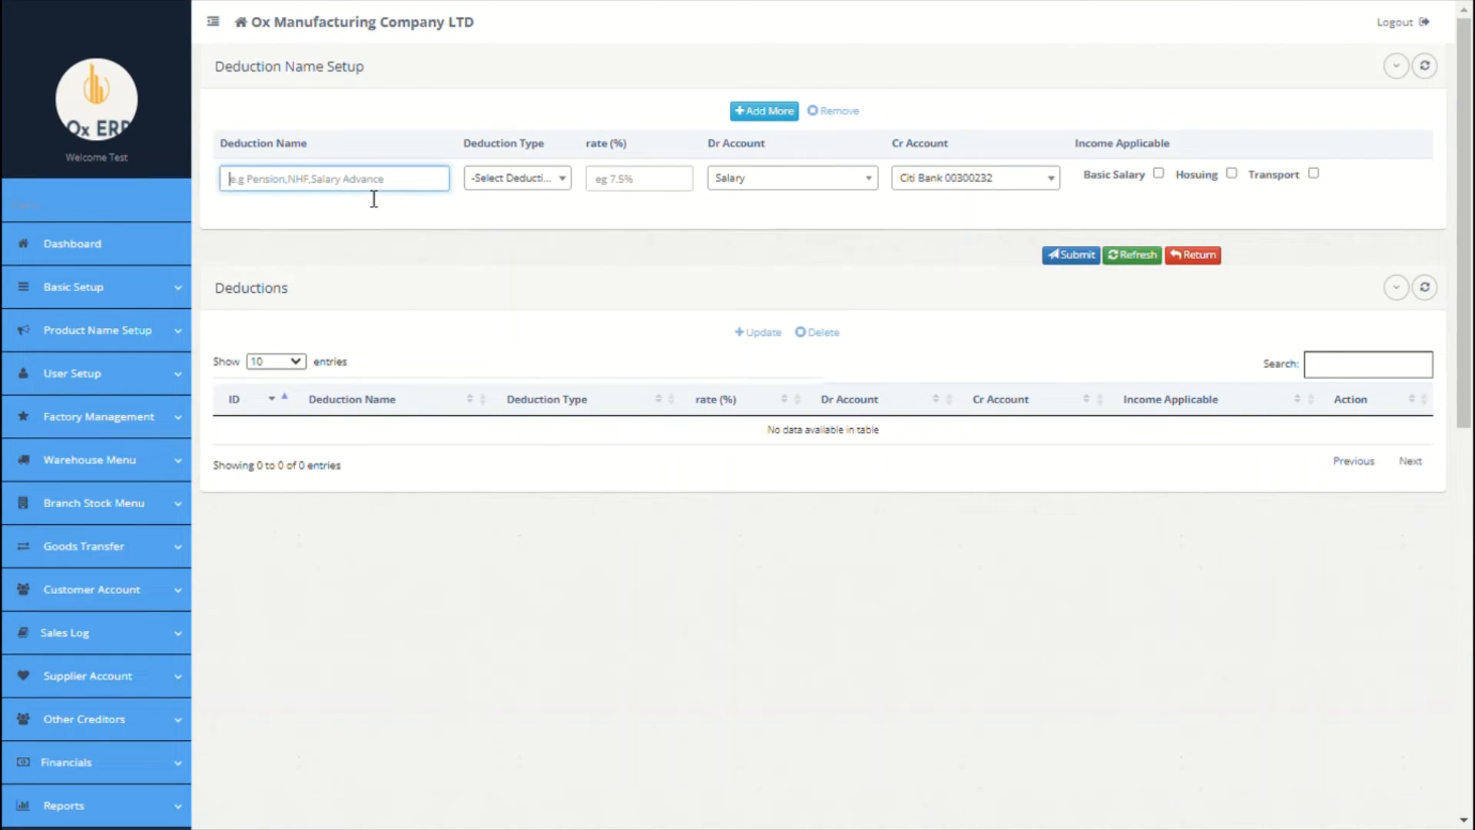
{"action": "type", "text": "F"}
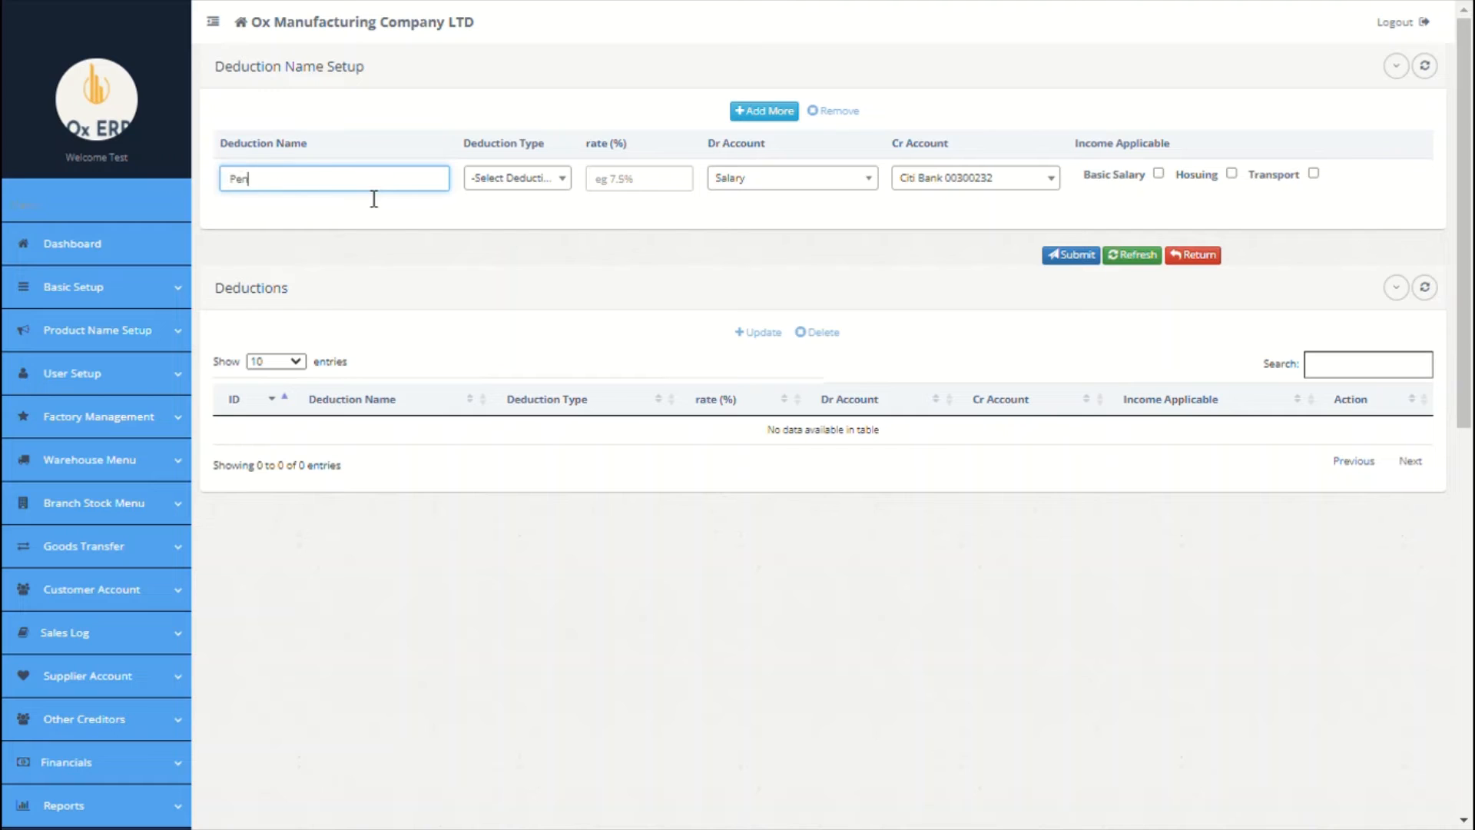
{"action": "left_click", "coordinate": [540, 188]}
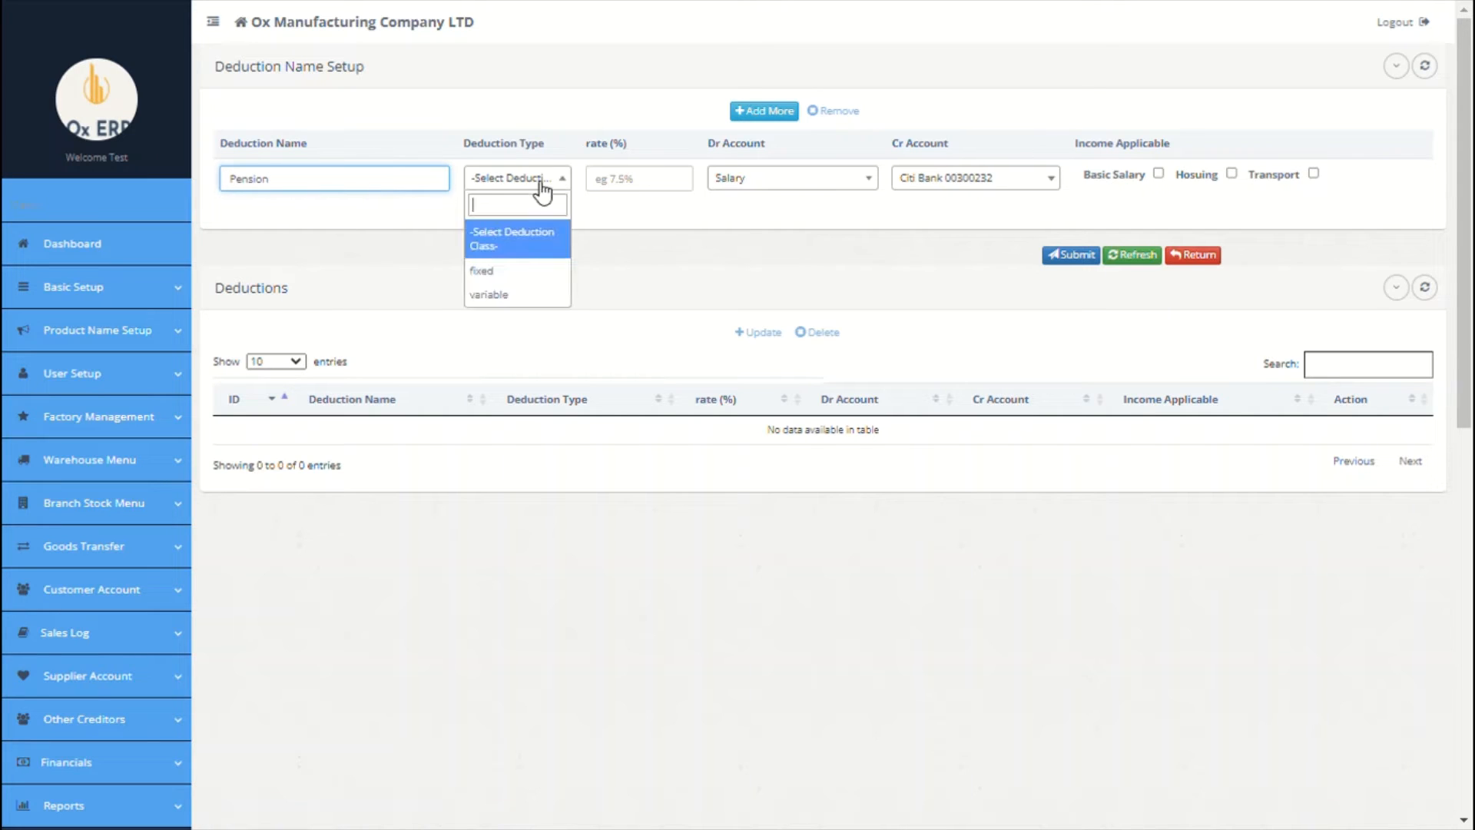
{"action": "left_click", "coordinate": [513, 272]}
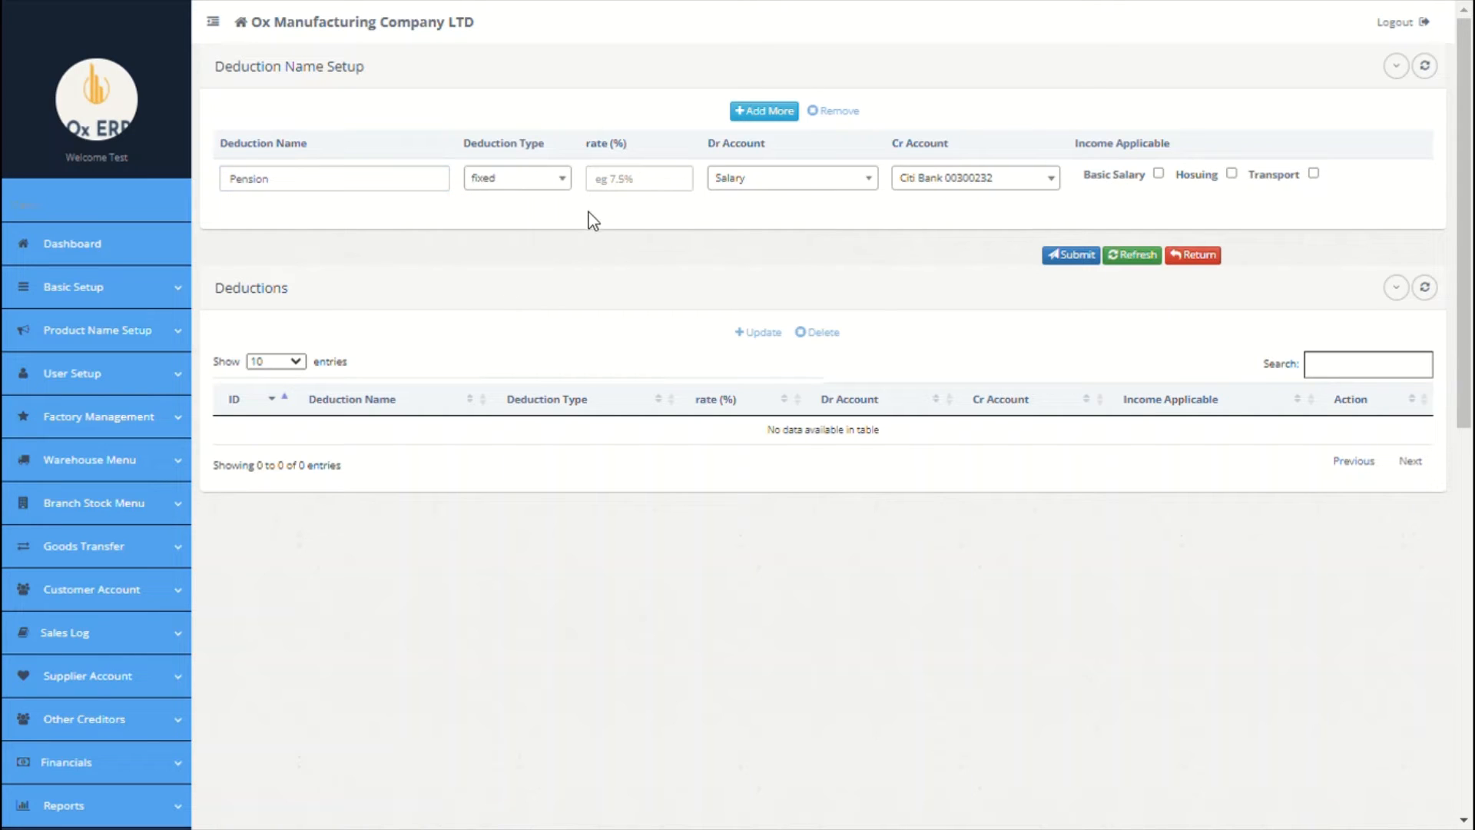
{"action": "left_click", "coordinate": [629, 199]}
{"action": "type", "text": "8"}
{"action": "left_click", "coordinate": [845, 192]}
{"action": "left_click", "coordinate": [771, 330]}
{"action": "left_click", "coordinate": [991, 179]}
{"action": "type", "text": "net"}
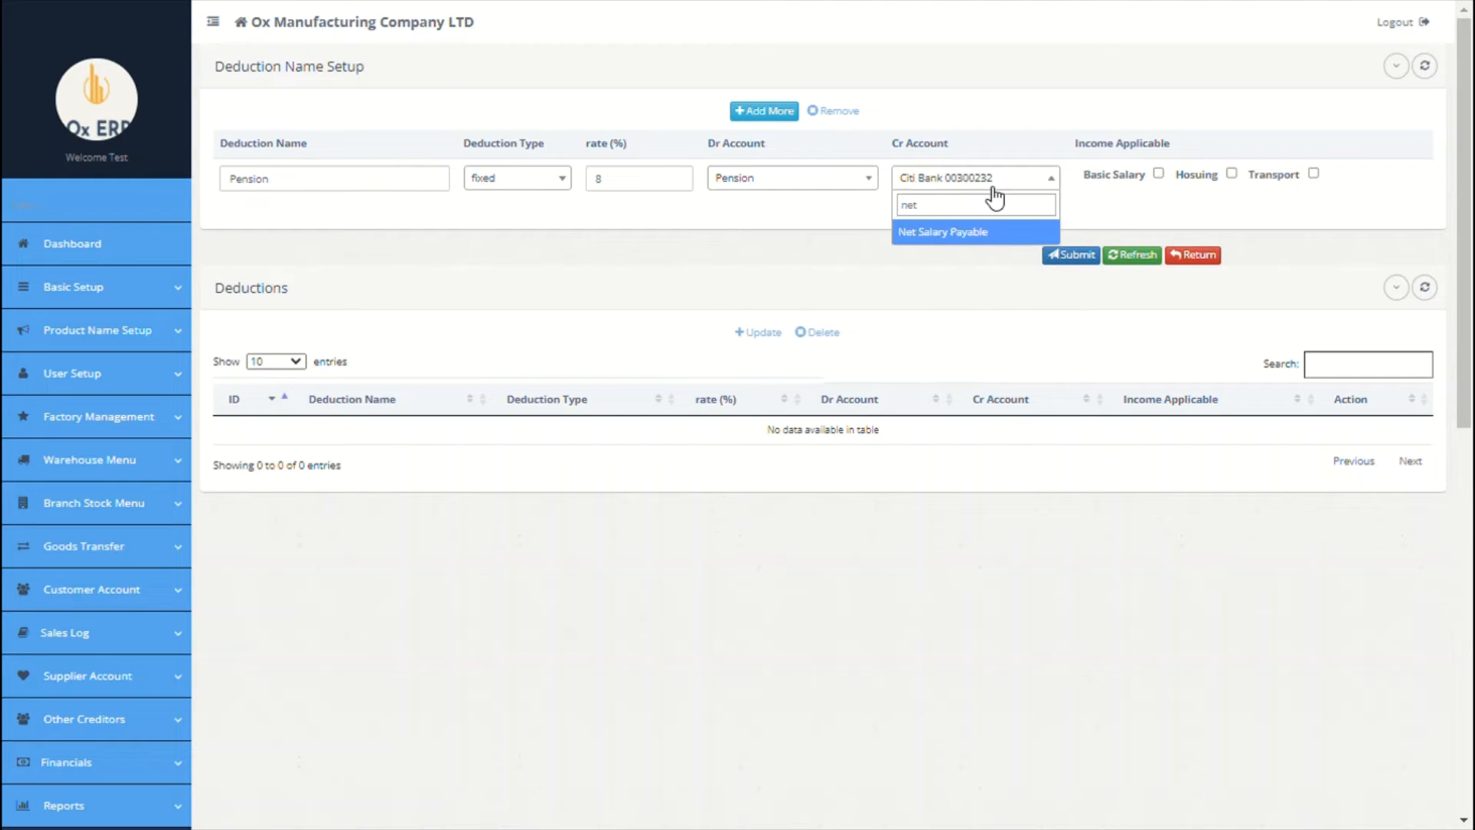
{"action": "key", "text": "BackSpace"}
{"action": "key", "text": "BackSpace"}
{"action": "type", "text": "pen"}
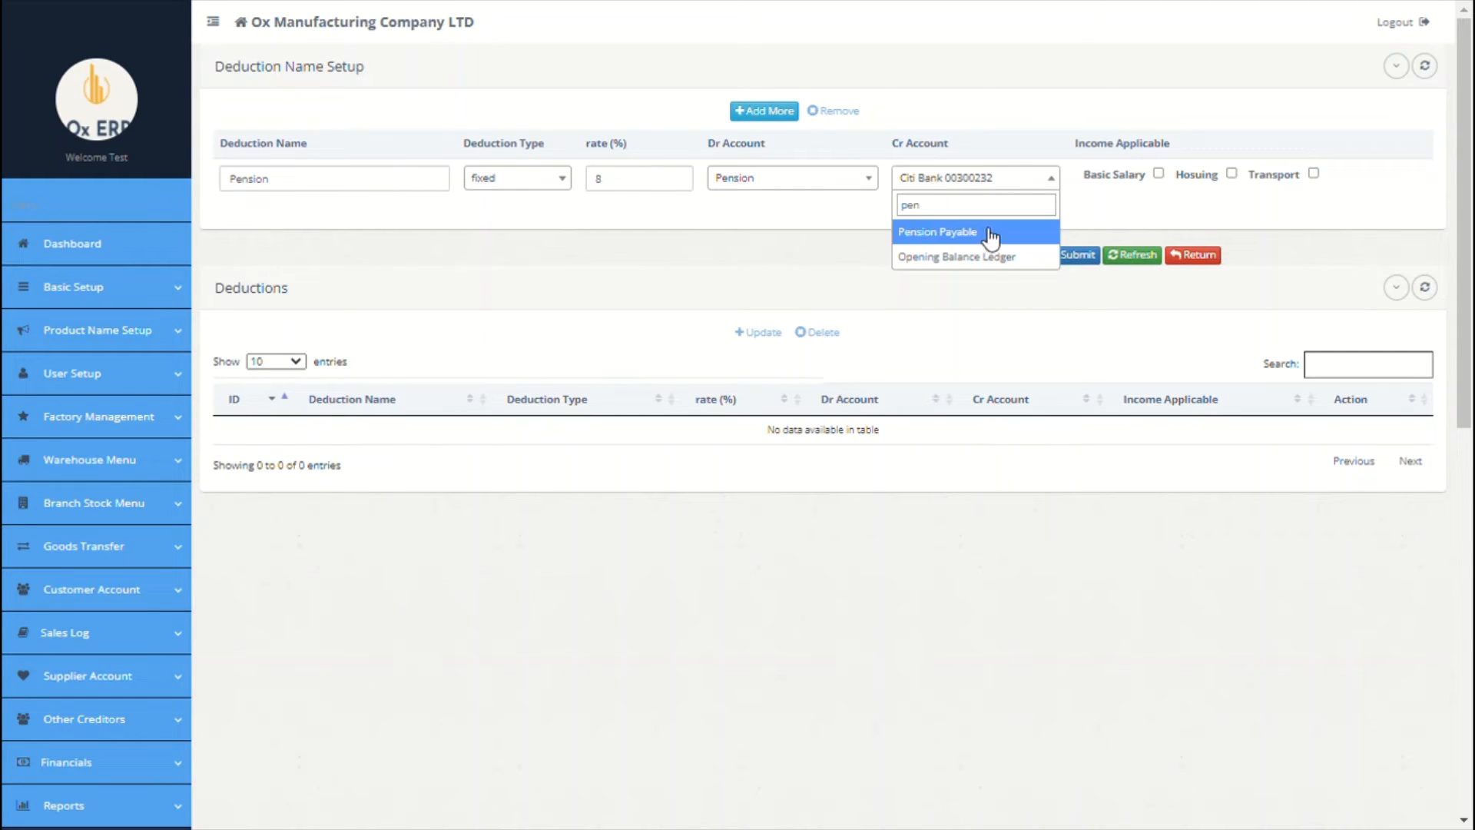
{"action": "left_click", "coordinate": [997, 236]}
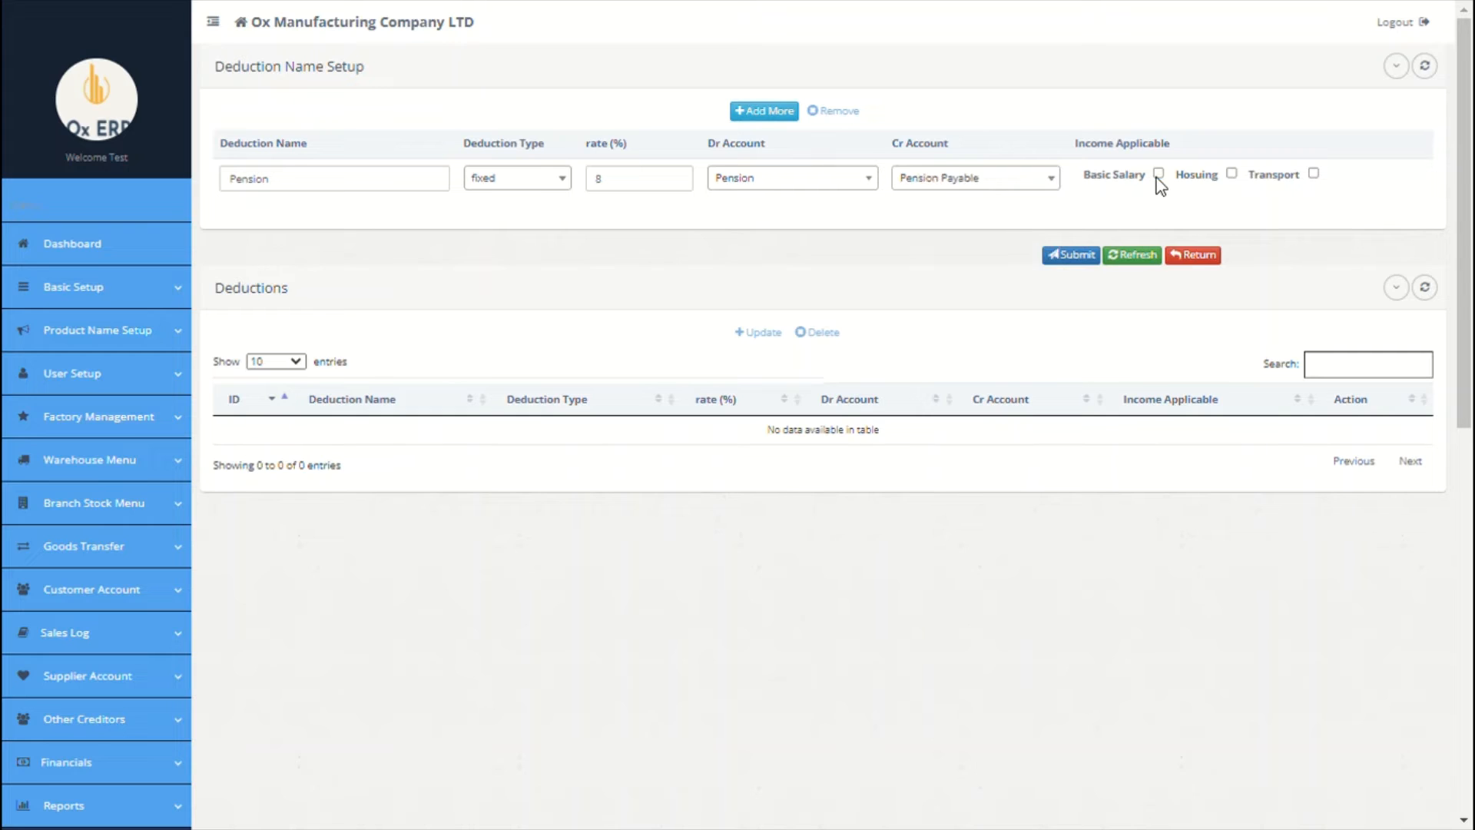
Step: Add an NHF deduction row, fixed 8%, debiting Salary and crediting Pension Payable
{"action": "left_click", "coordinate": [768, 113]}
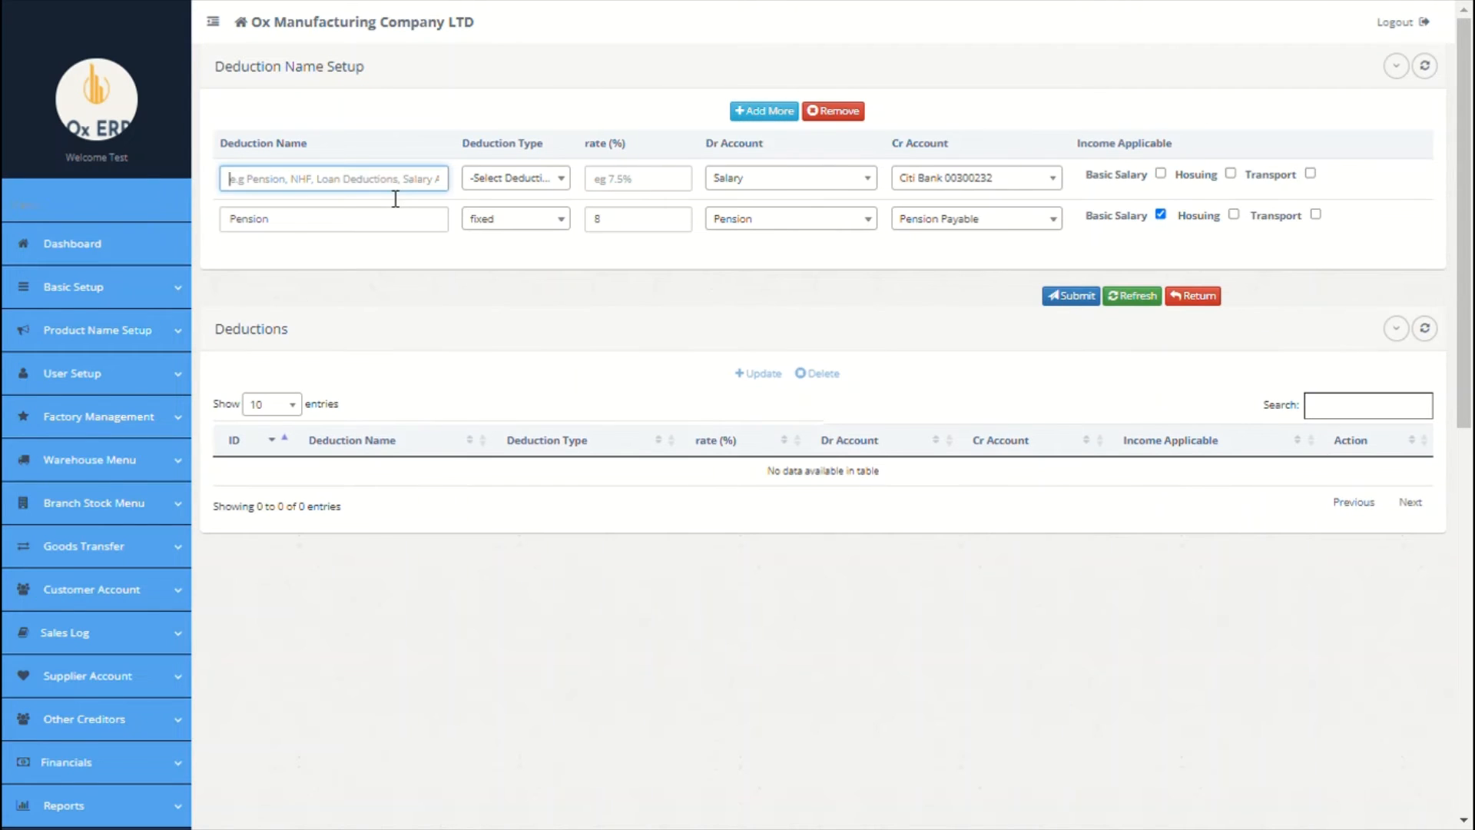
{"action": "type", "text": "NHF"}
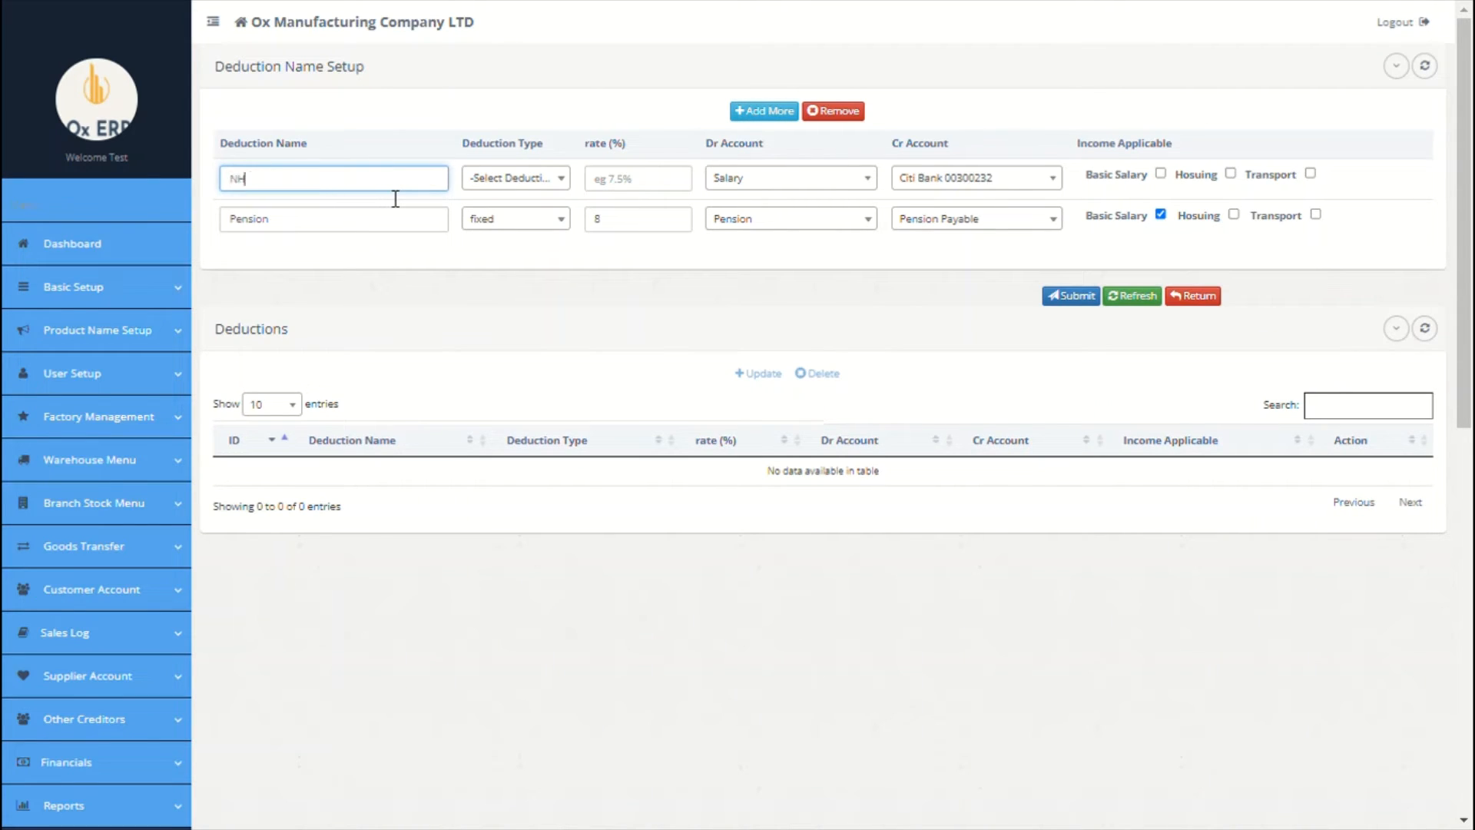
{"action": "left_click", "coordinate": [506, 185]}
{"action": "left_click", "coordinate": [509, 270]}
{"action": "left_click", "coordinate": [611, 195]}
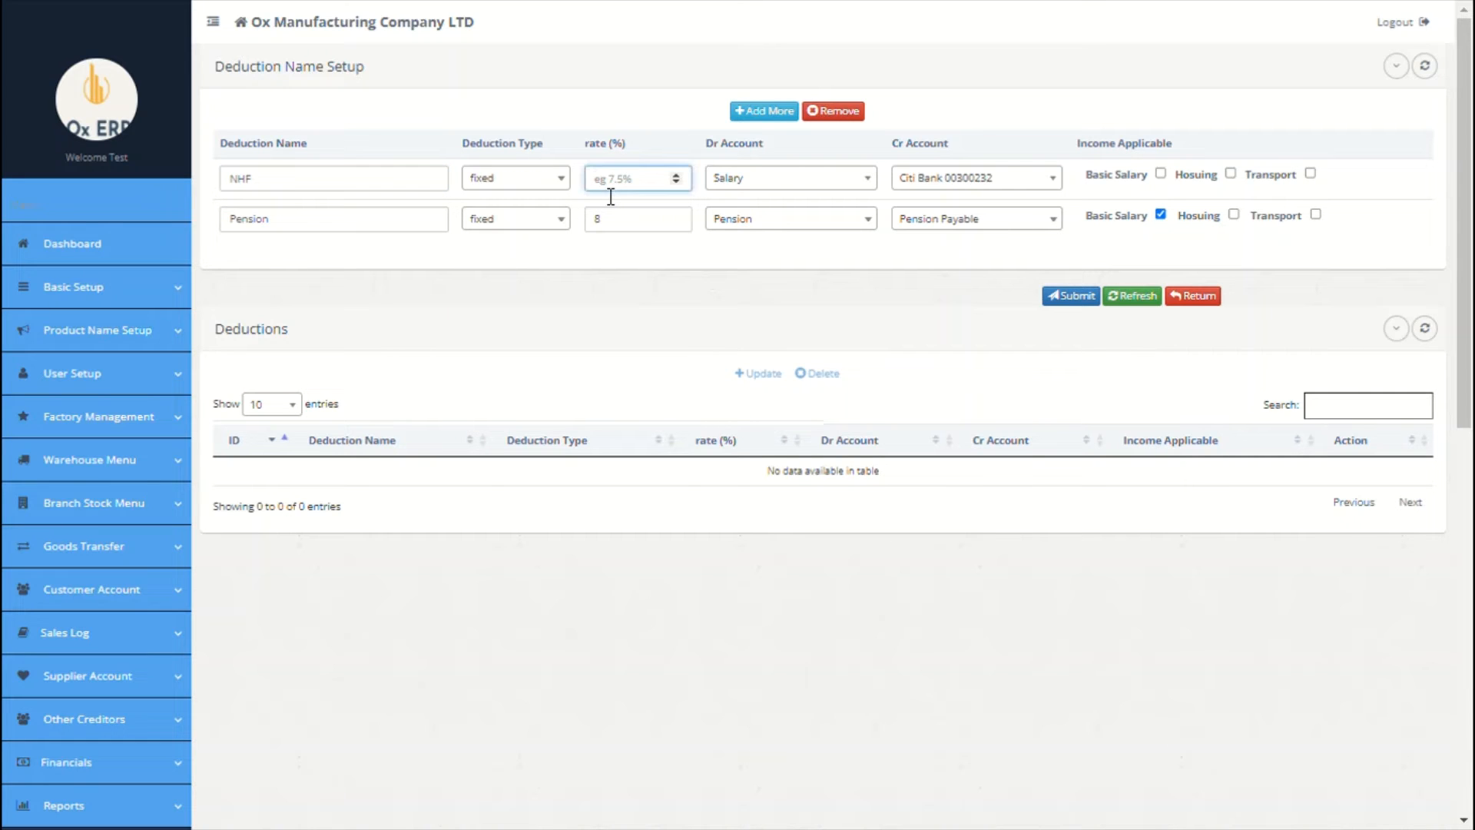
{"action": "type", "text": "8"}
{"action": "left_click", "coordinate": [751, 186]}
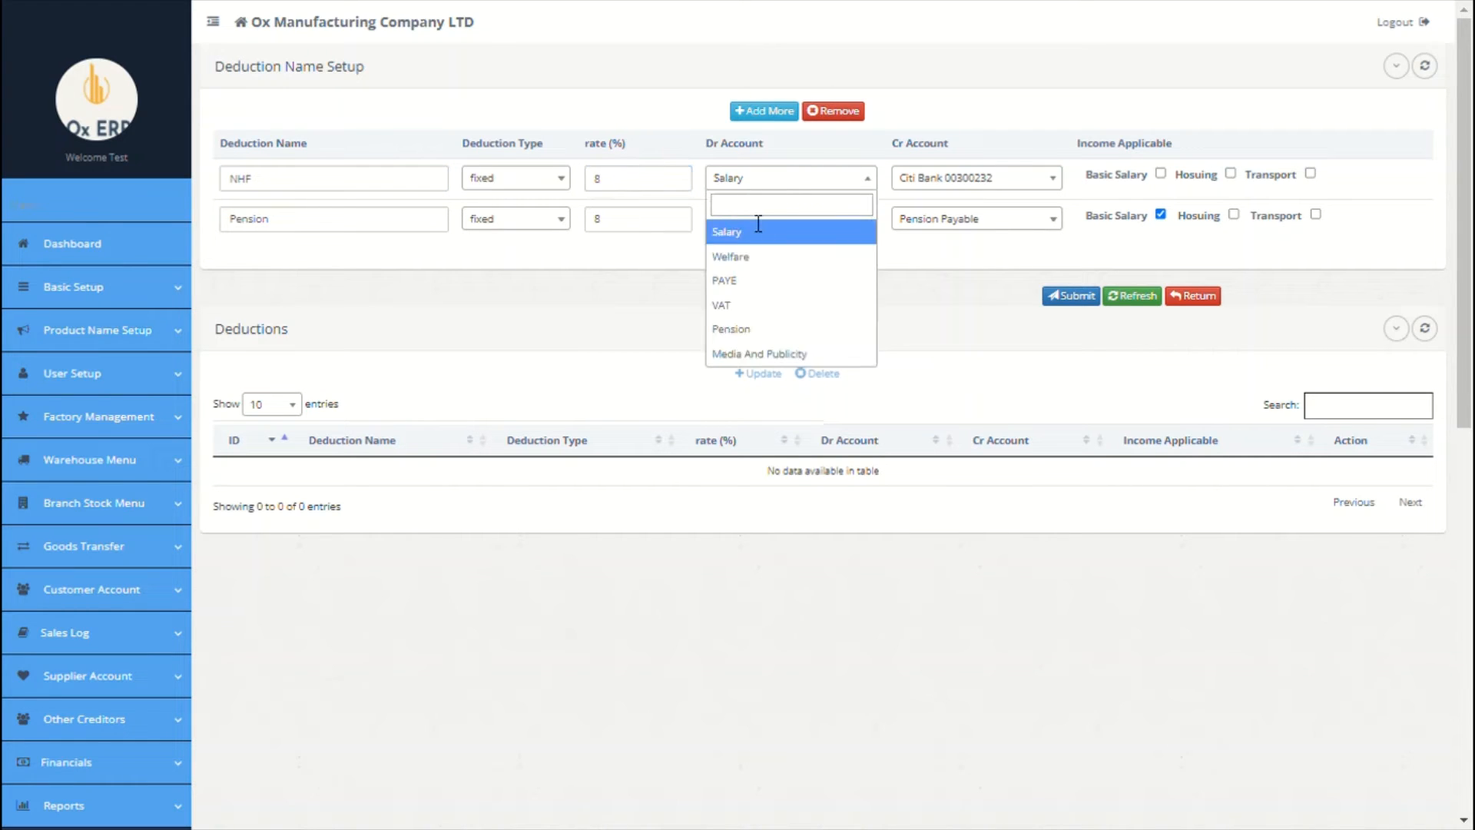
{"action": "type", "text": "nh"}
{"action": "key", "text": "BackSpace"}
{"action": "key", "text": "BackSpace"}
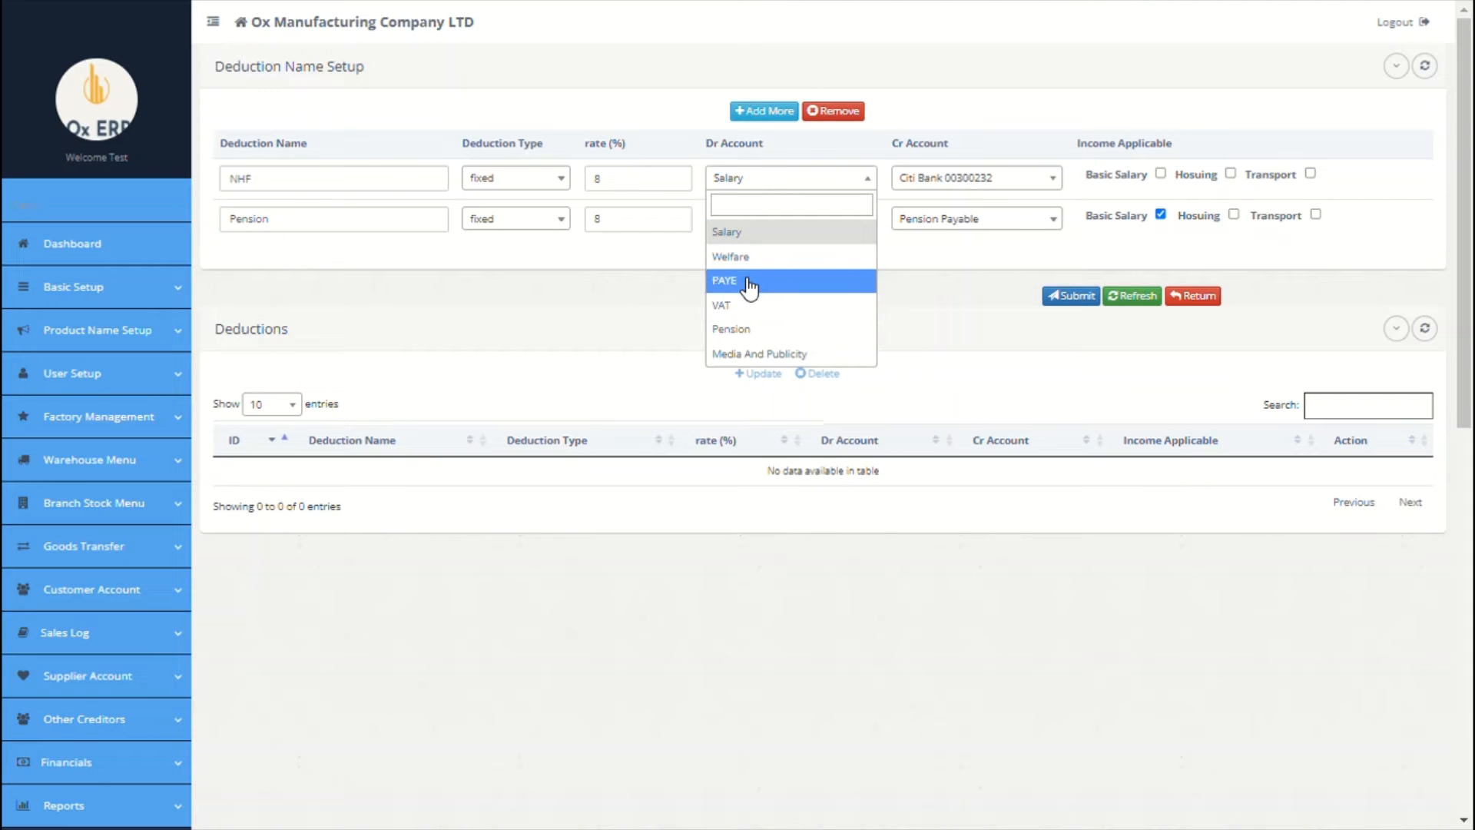
{"action": "left_click", "coordinate": [775, 232]}
{"action": "left_click", "coordinate": [951, 181]}
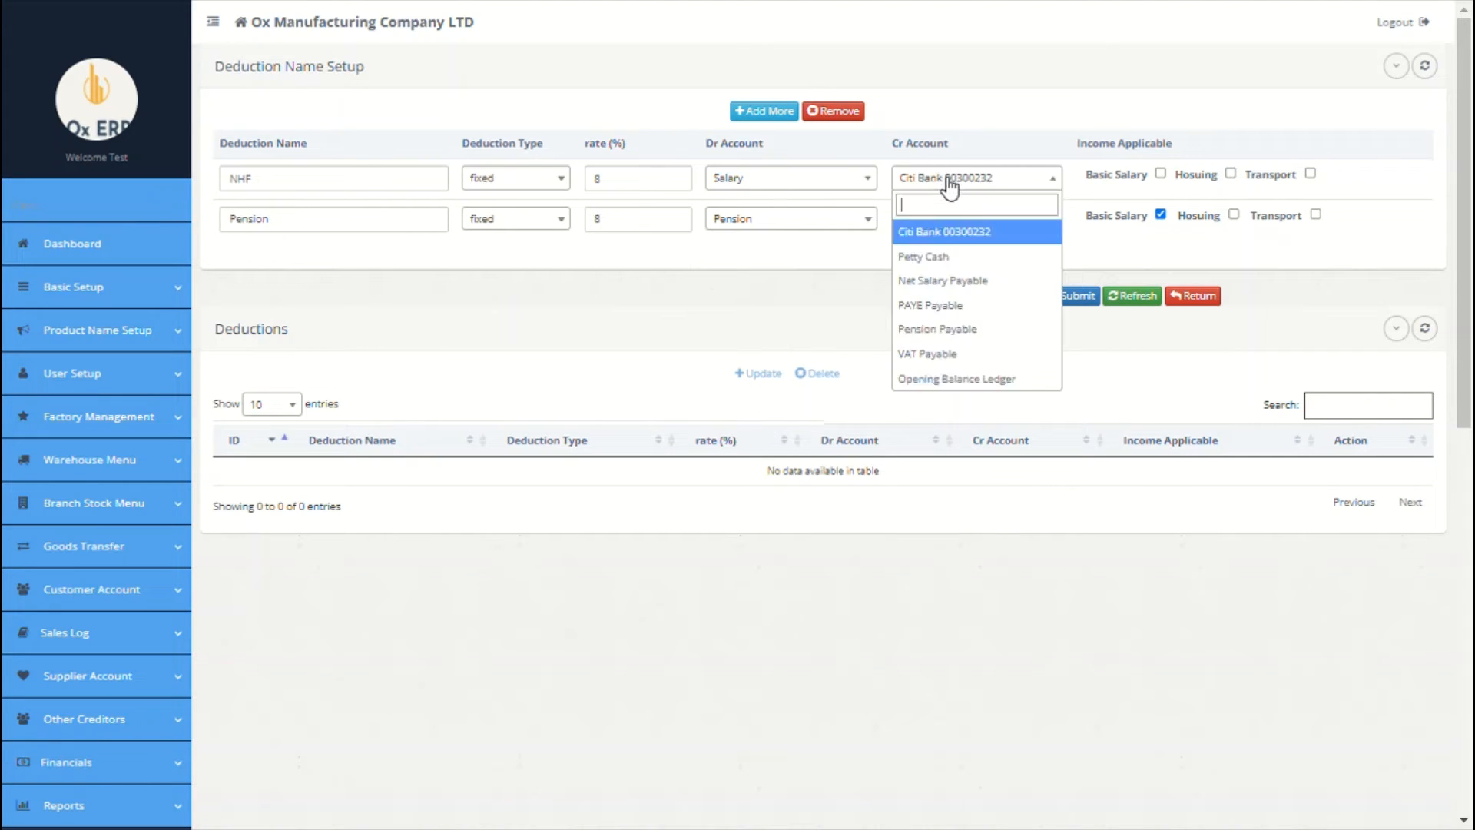
{"action": "type", "text": "n"}
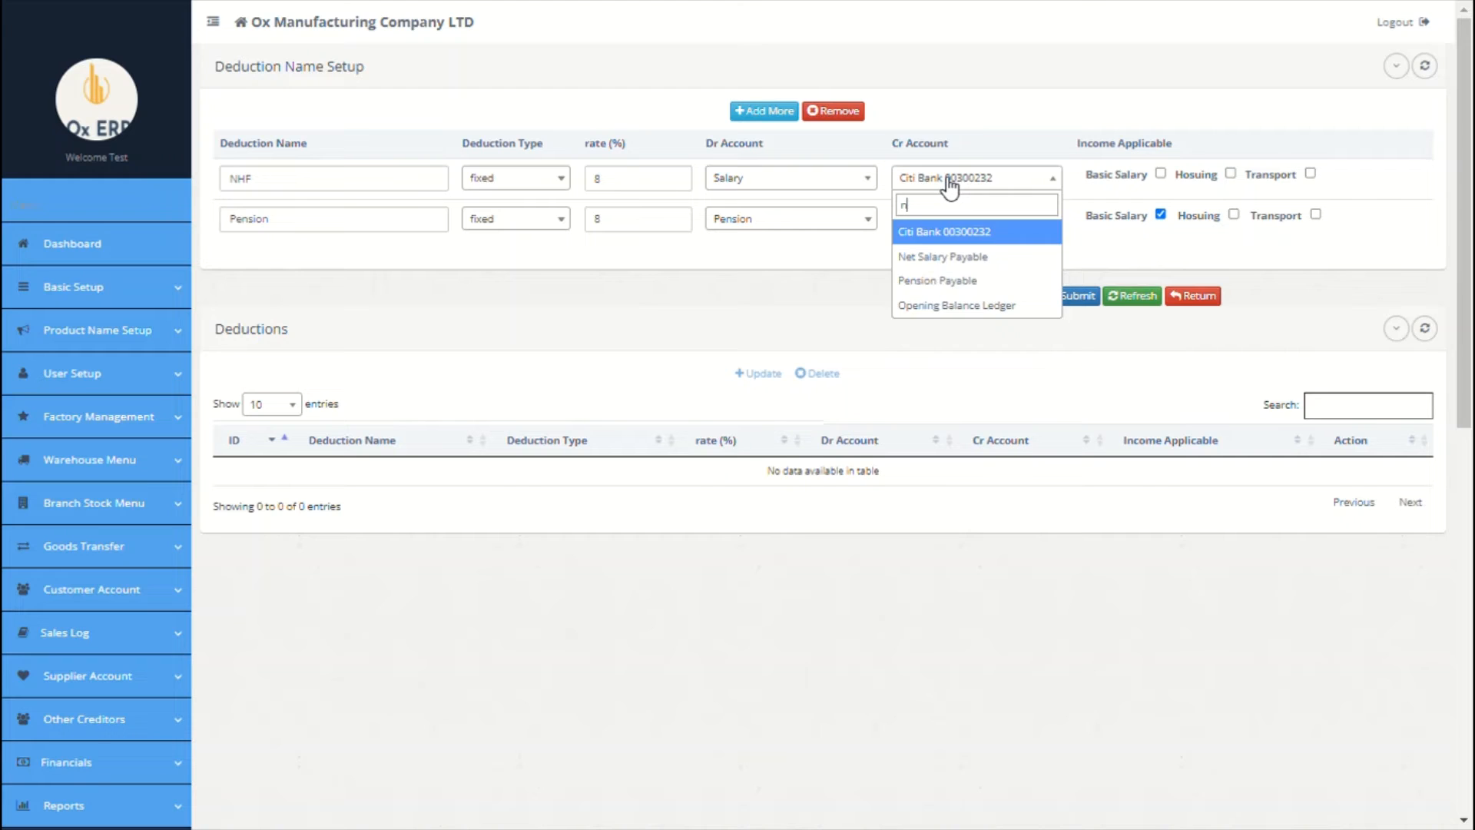
{"action": "left_click", "coordinate": [945, 281]}
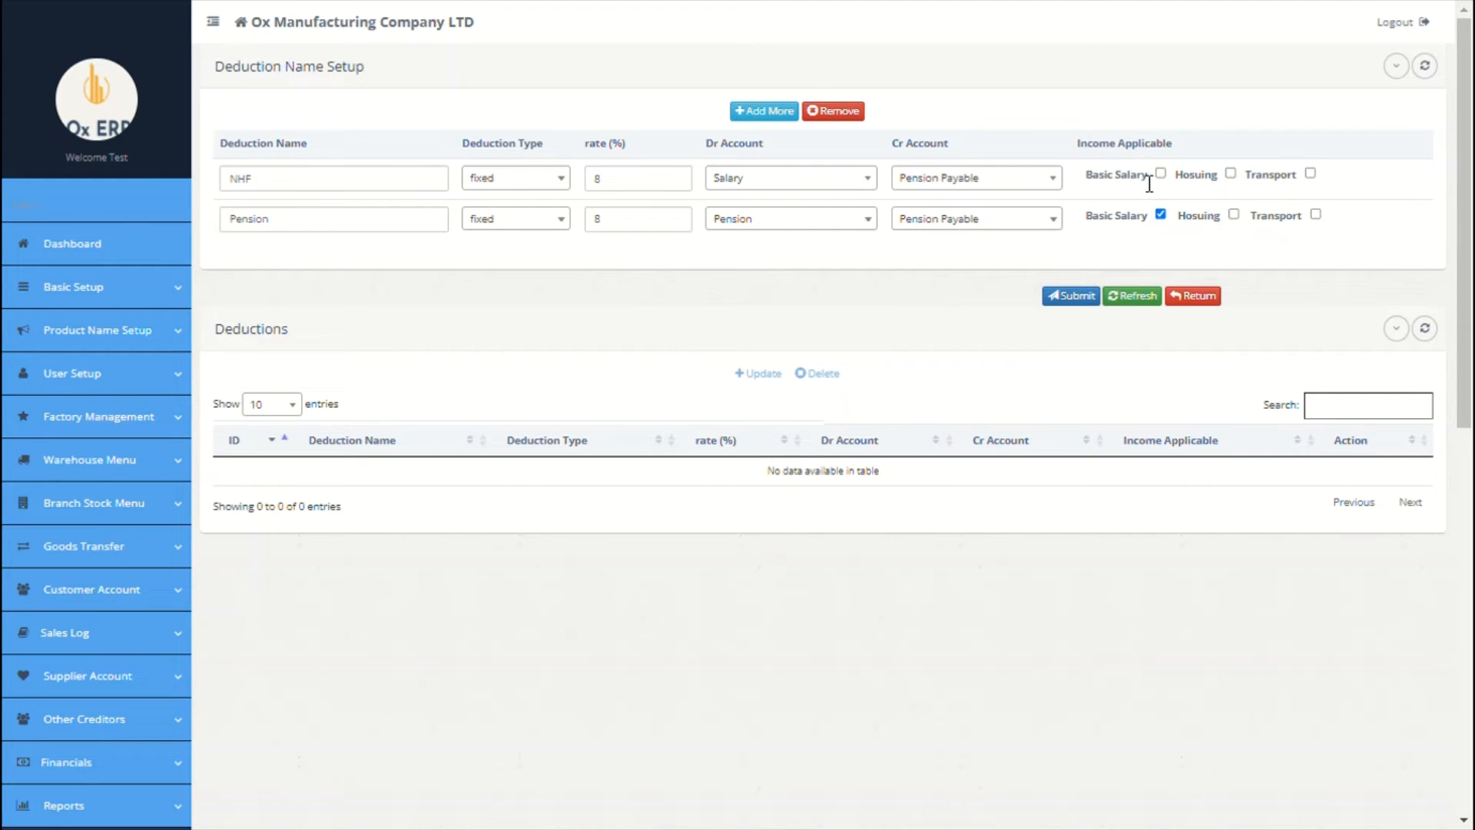
Step: Add a variable Loan deduction debiting Salary and crediting Opening Balance Ledger
{"action": "left_click", "coordinate": [781, 114]}
{"action": "left_click", "coordinate": [358, 186]}
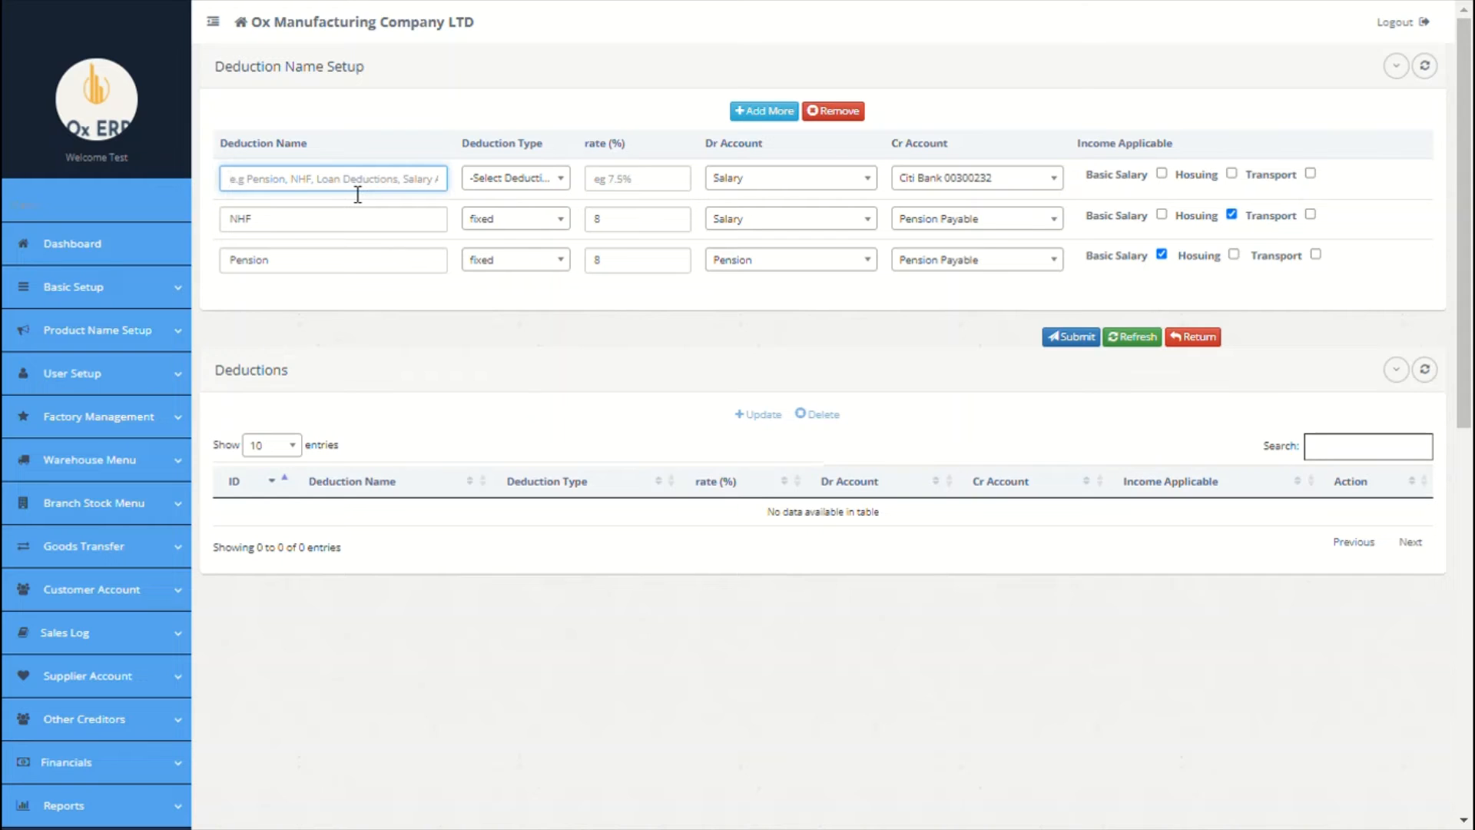
{"action": "type", "text": "s"}
{"action": "key", "text": "BackSpace"}
{"action": "type", "text": "s"}
{"action": "key", "text": "BackSpace"}
{"action": "type", "text": "loan"}
{"action": "left_click", "coordinate": [515, 178]}
{"action": "left_click", "coordinate": [507, 290]}
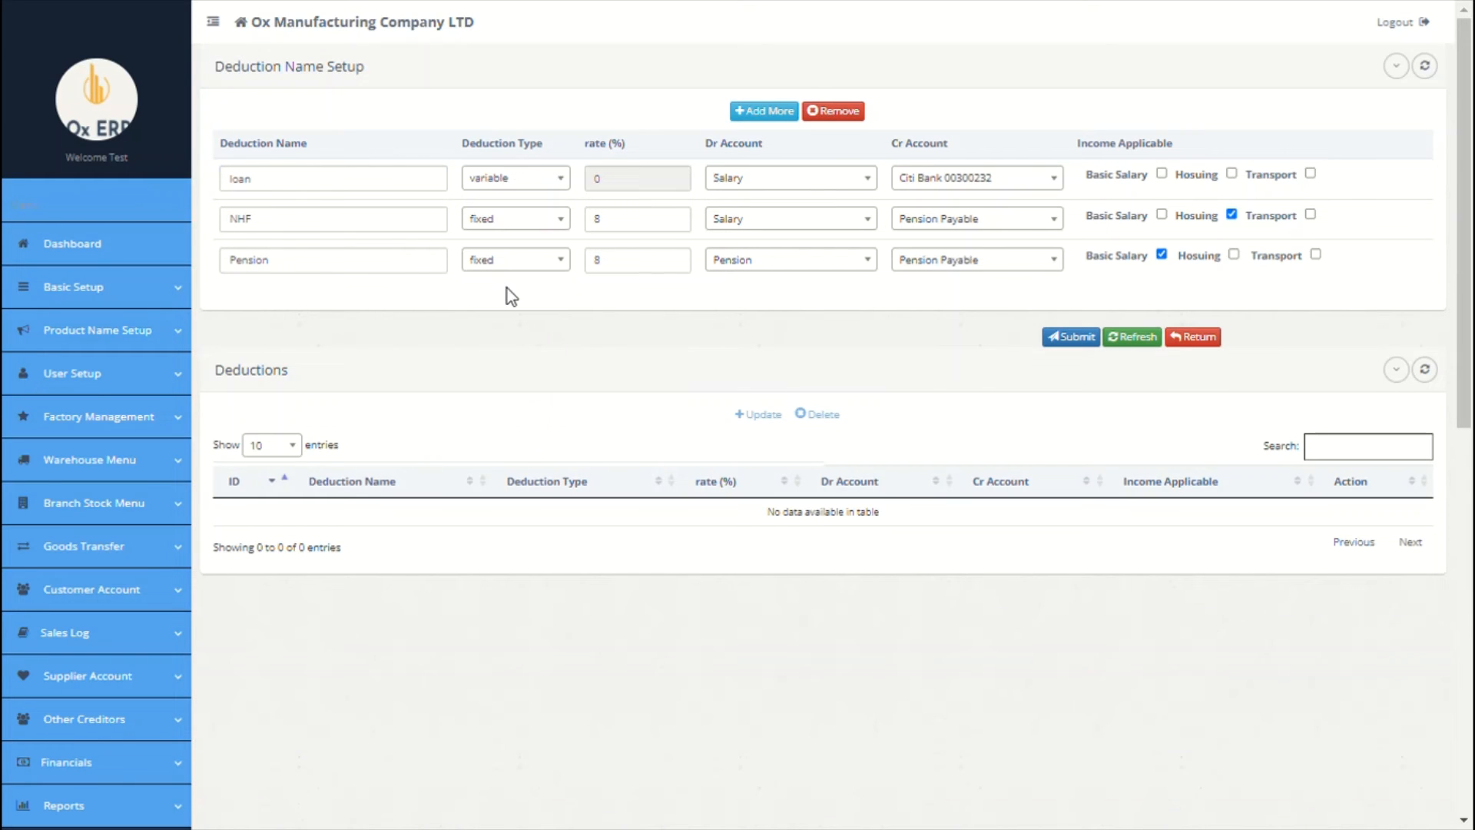
{"action": "left_click", "coordinate": [822, 177]}
{"action": "left_click", "coordinate": [804, 233]}
{"action": "left_click", "coordinate": [997, 178]}
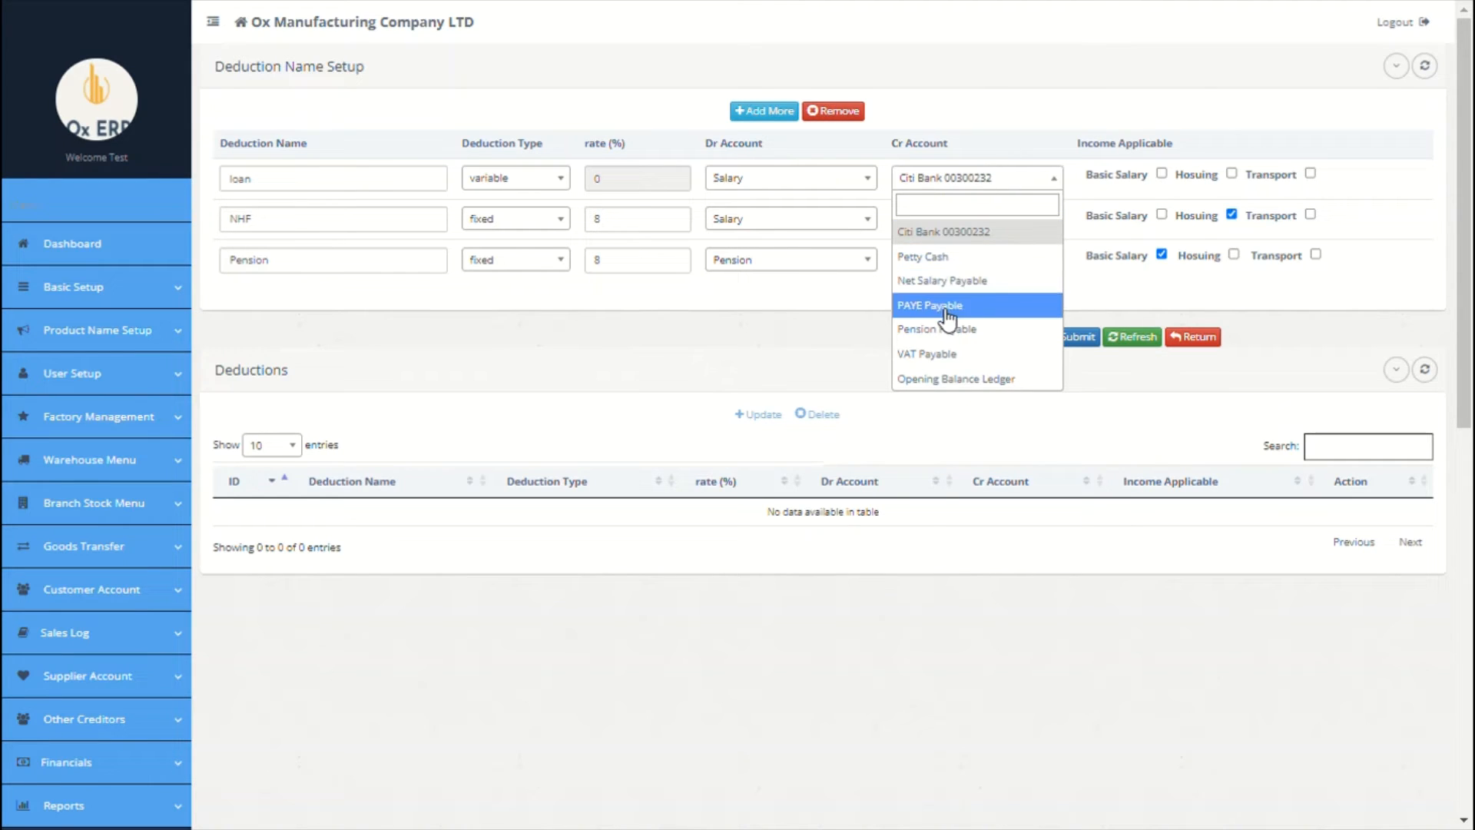
{"action": "left_click", "coordinate": [971, 378]}
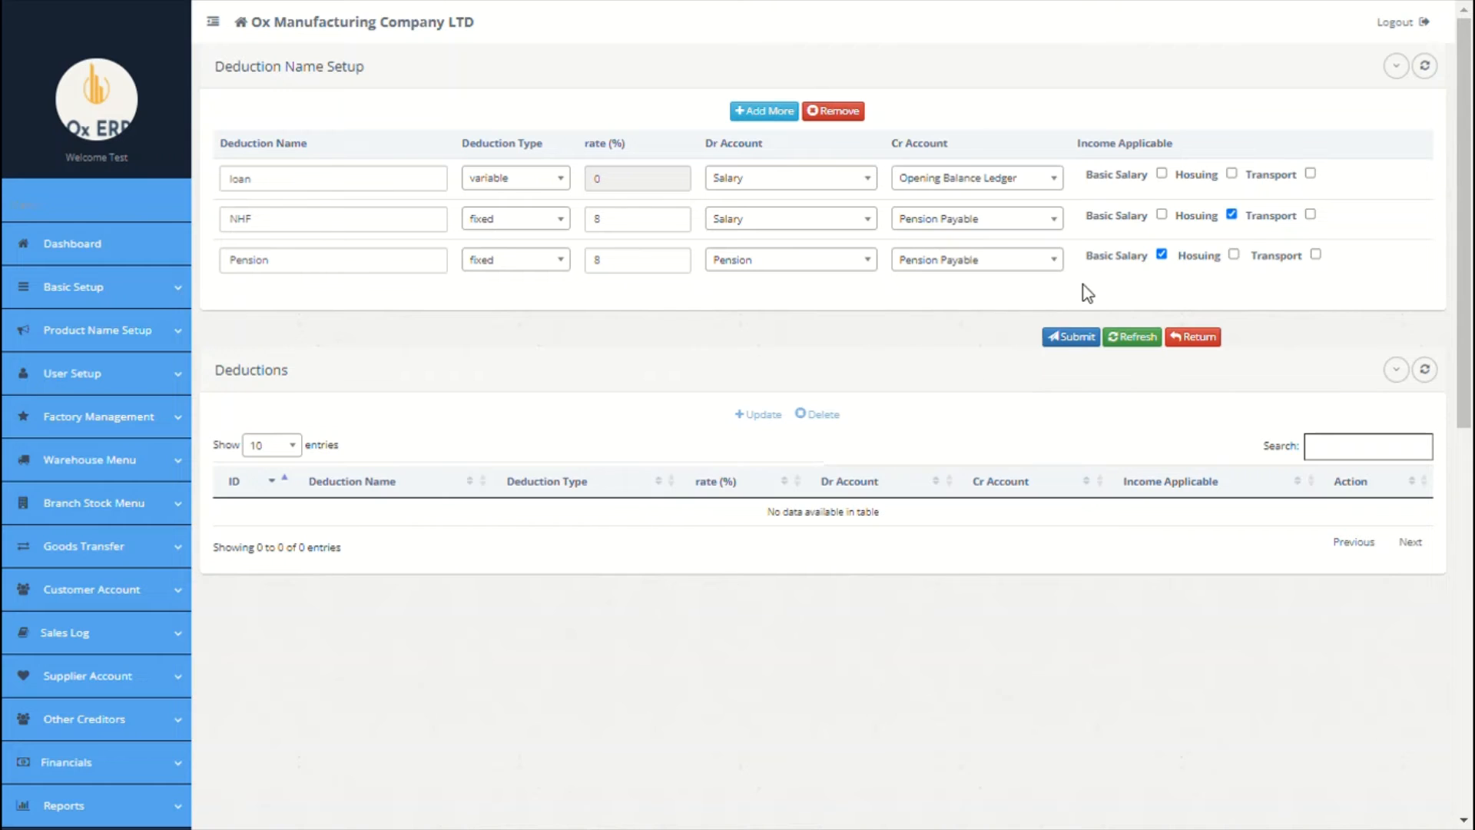
Step: Save the Pension, NHF and Loan deductions
{"action": "left_click", "coordinate": [1075, 338]}
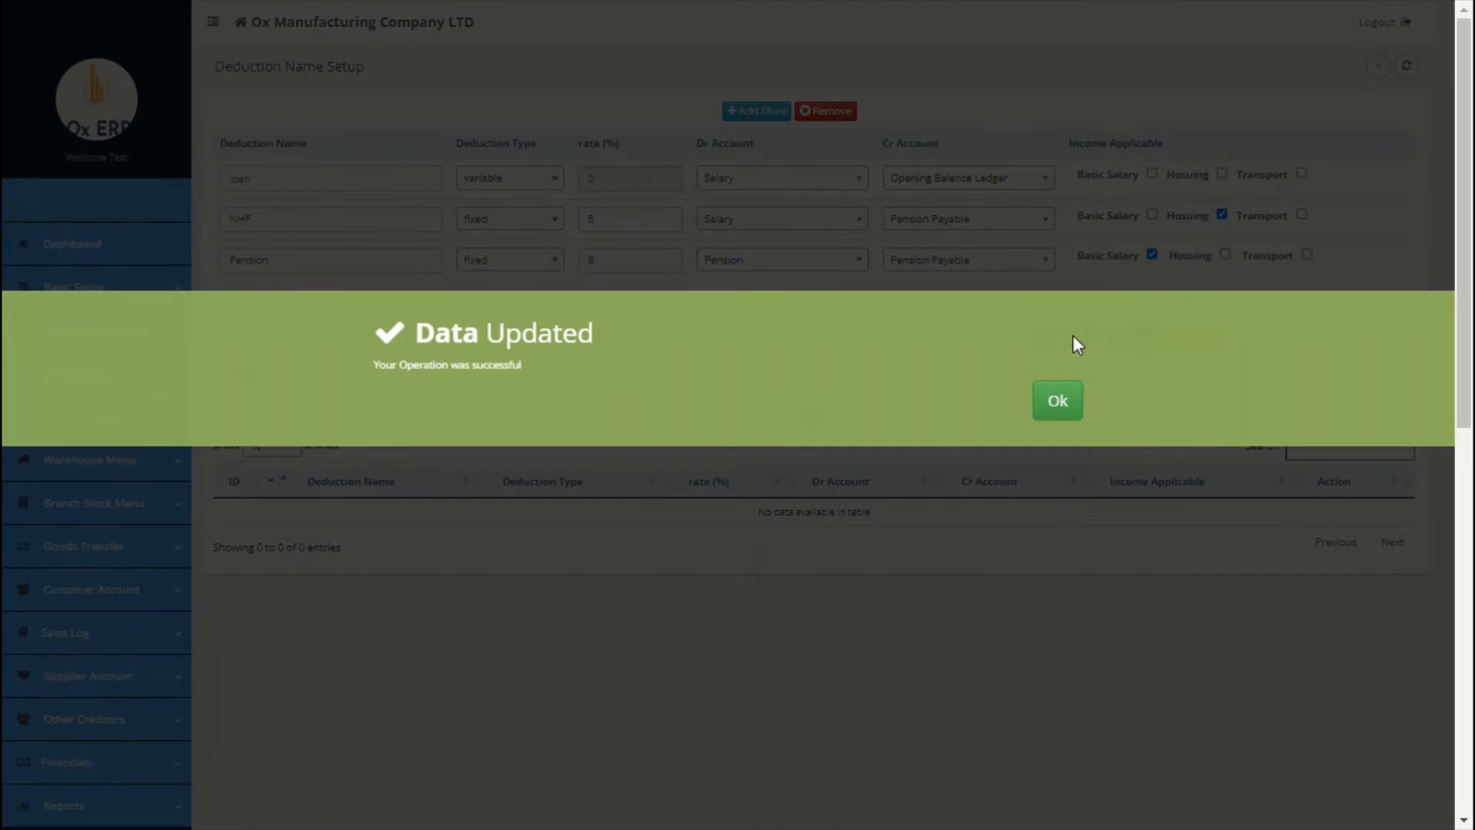
{"action": "left_click", "coordinate": [1074, 399]}
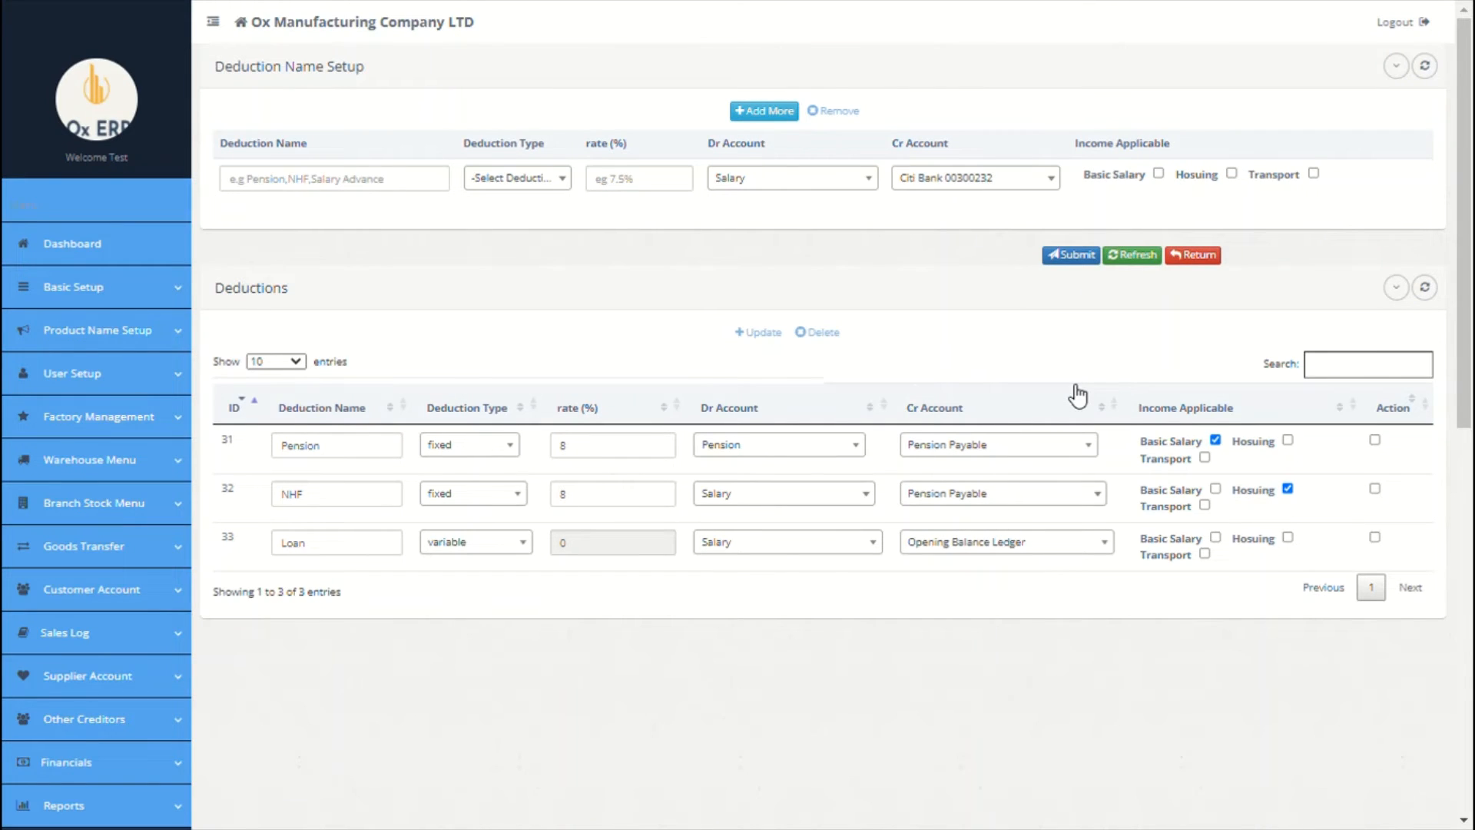
{"action": "scroll", "coordinate": [727, 372], "scroll_direction": "down", "scroll_amount": 5}
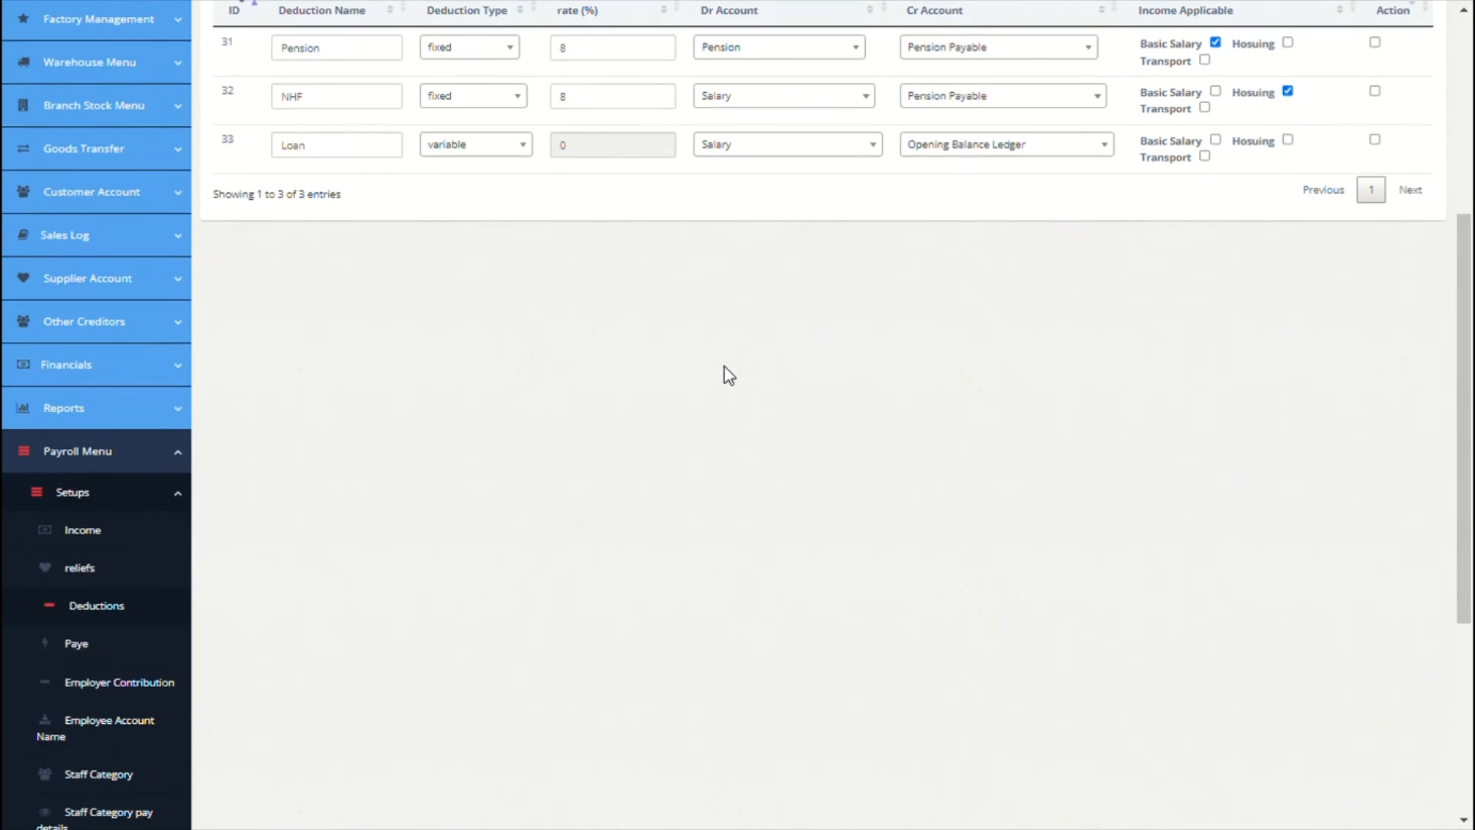
Step: On the PAYE setup, set the credit account to PAYE Payable and debit to PAYE
{"action": "left_click", "coordinate": [97, 649]}
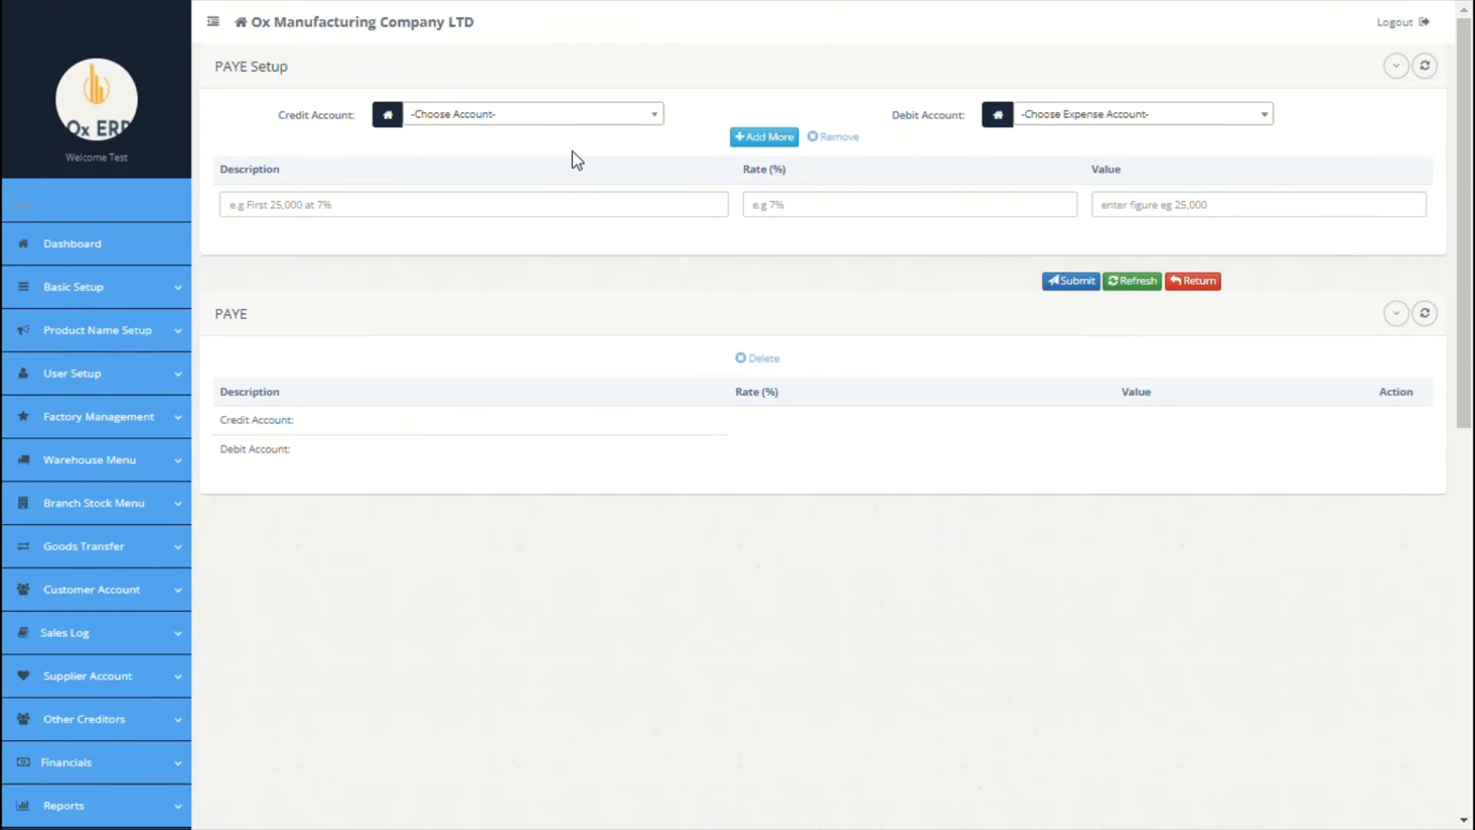
{"action": "left_click", "coordinate": [592, 127]}
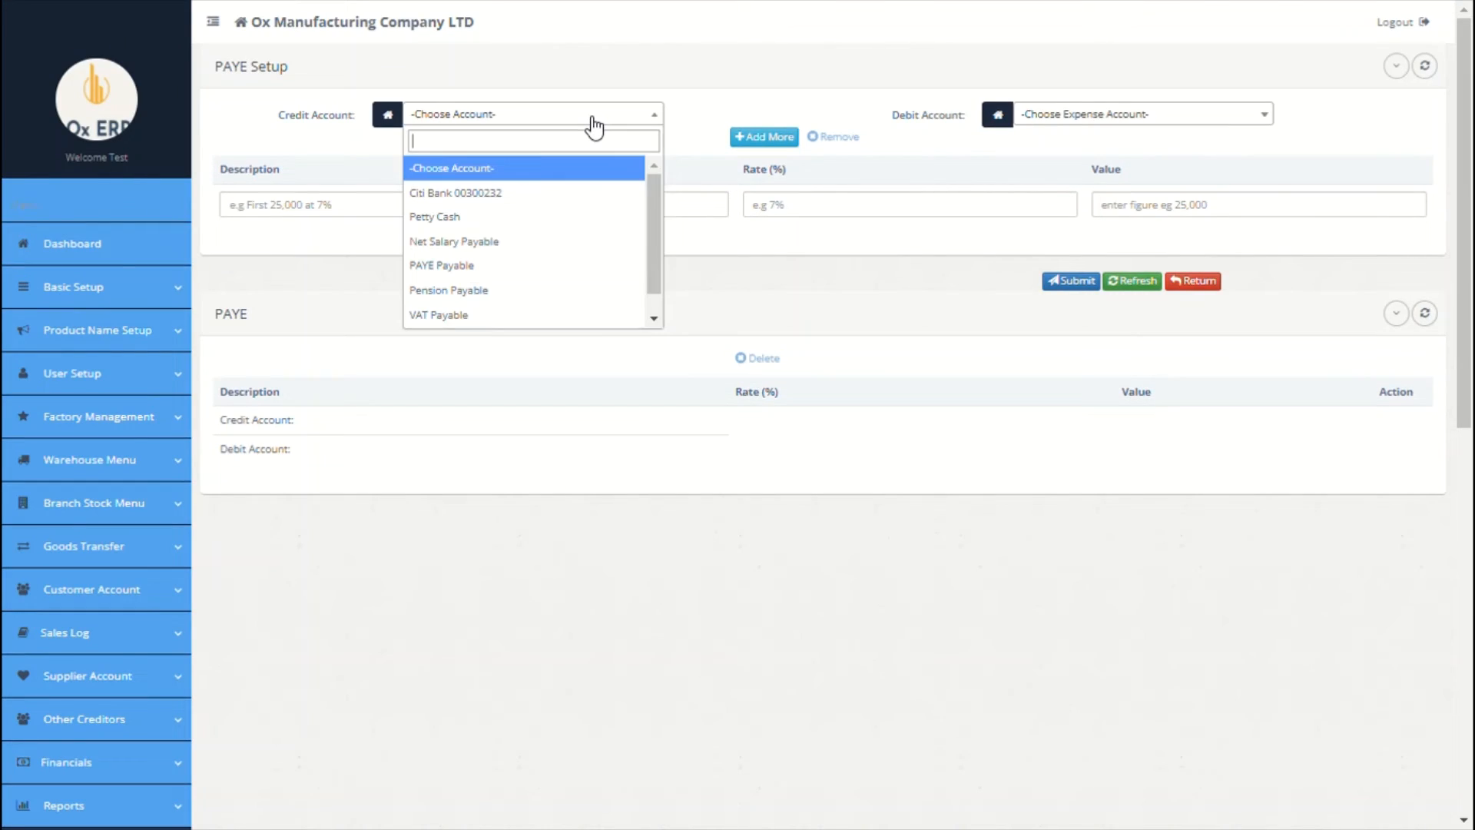
{"action": "left_click", "coordinate": [496, 266]}
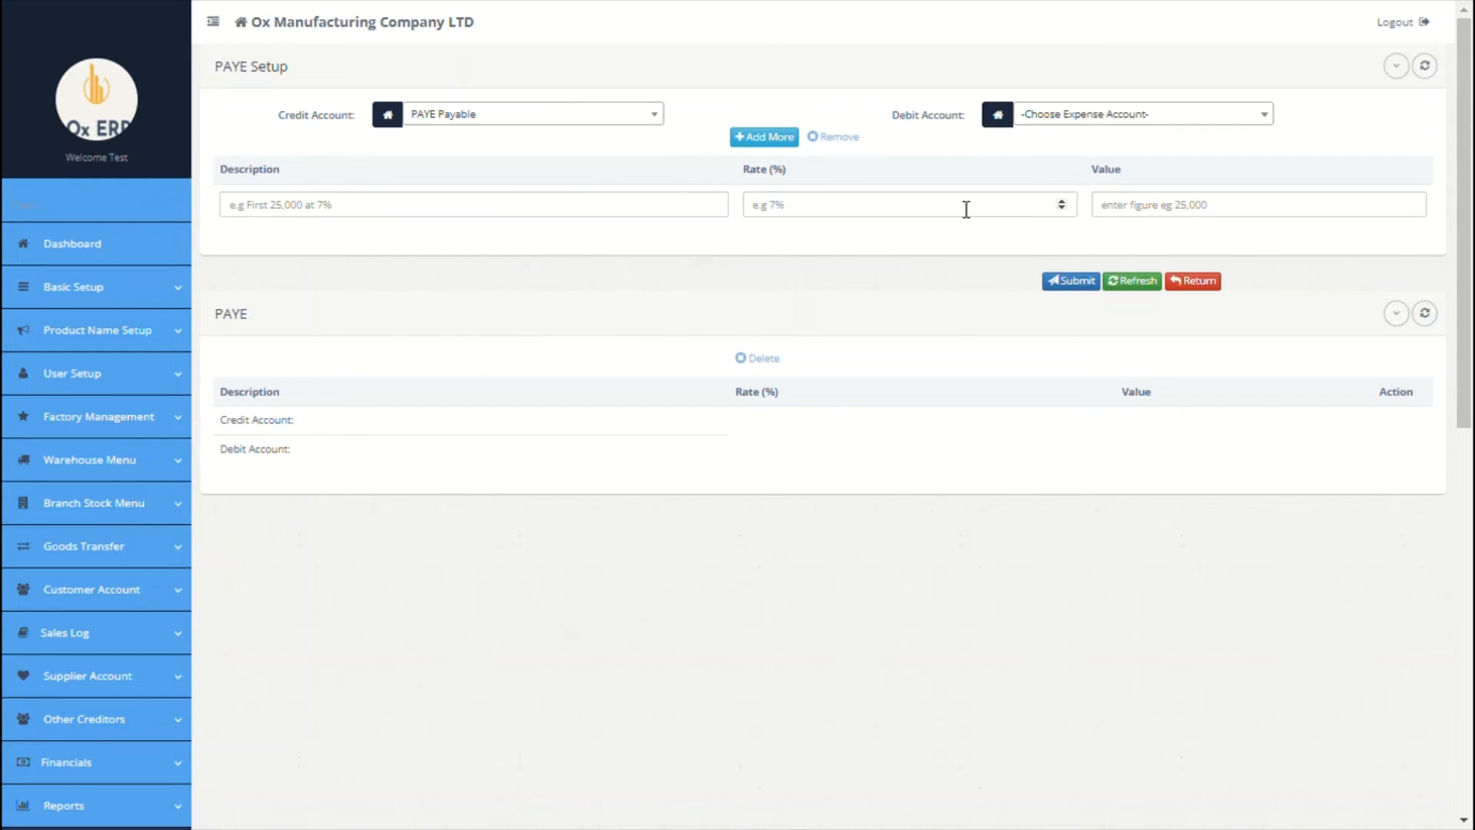
{"action": "left_click", "coordinate": [1076, 123]}
{"action": "left_click", "coordinate": [1064, 244]}
Step: Enter PAYE bands 'first 25000' at 8 and 'second 25000' at 10, each valued 25000
{"action": "left_click", "coordinate": [683, 214]}
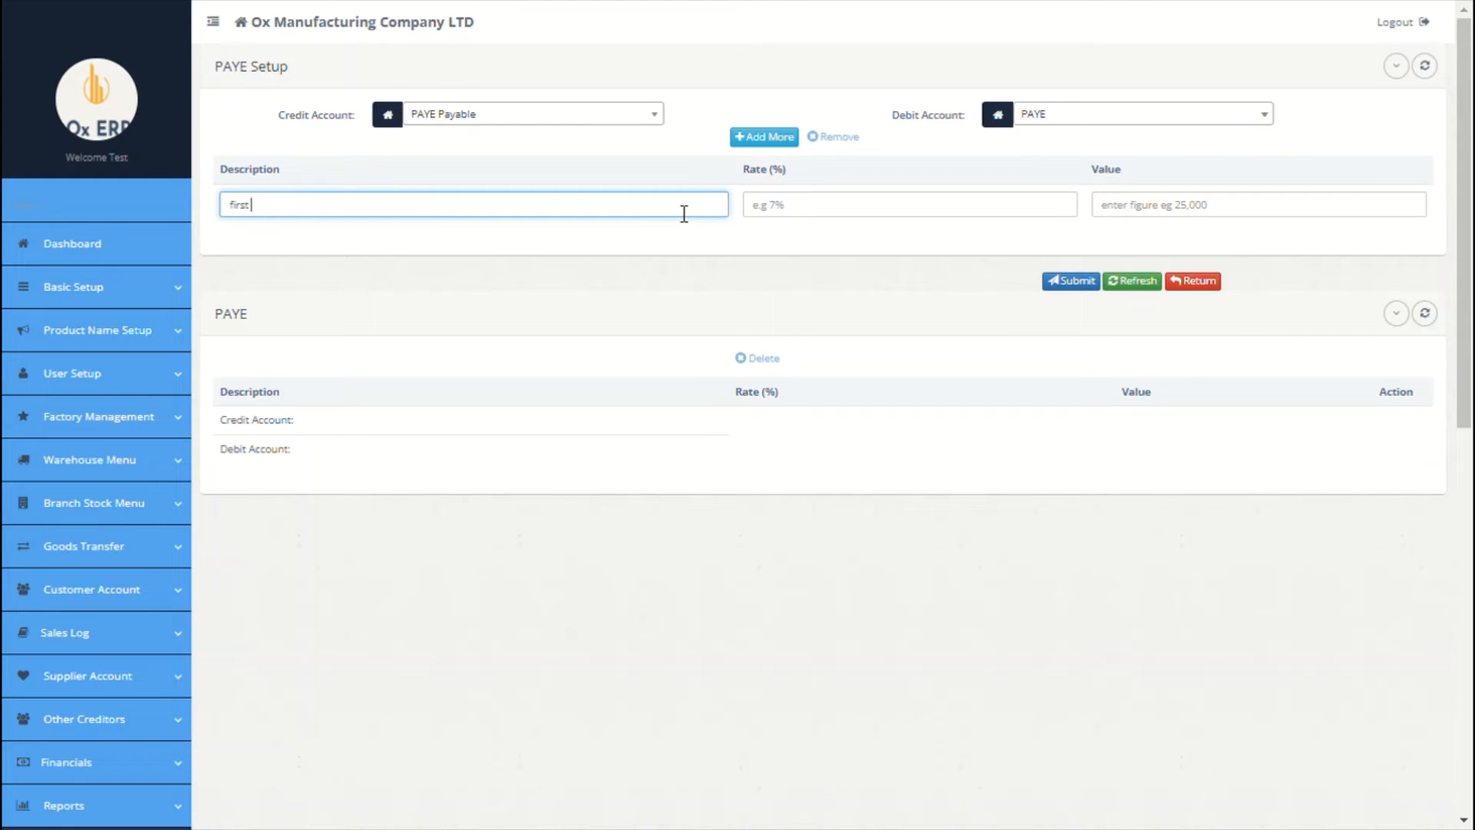
{"action": "type", "text": "first 25000"}
{"action": "left_click", "coordinate": [813, 206]}
{"action": "type", "text": "8"}
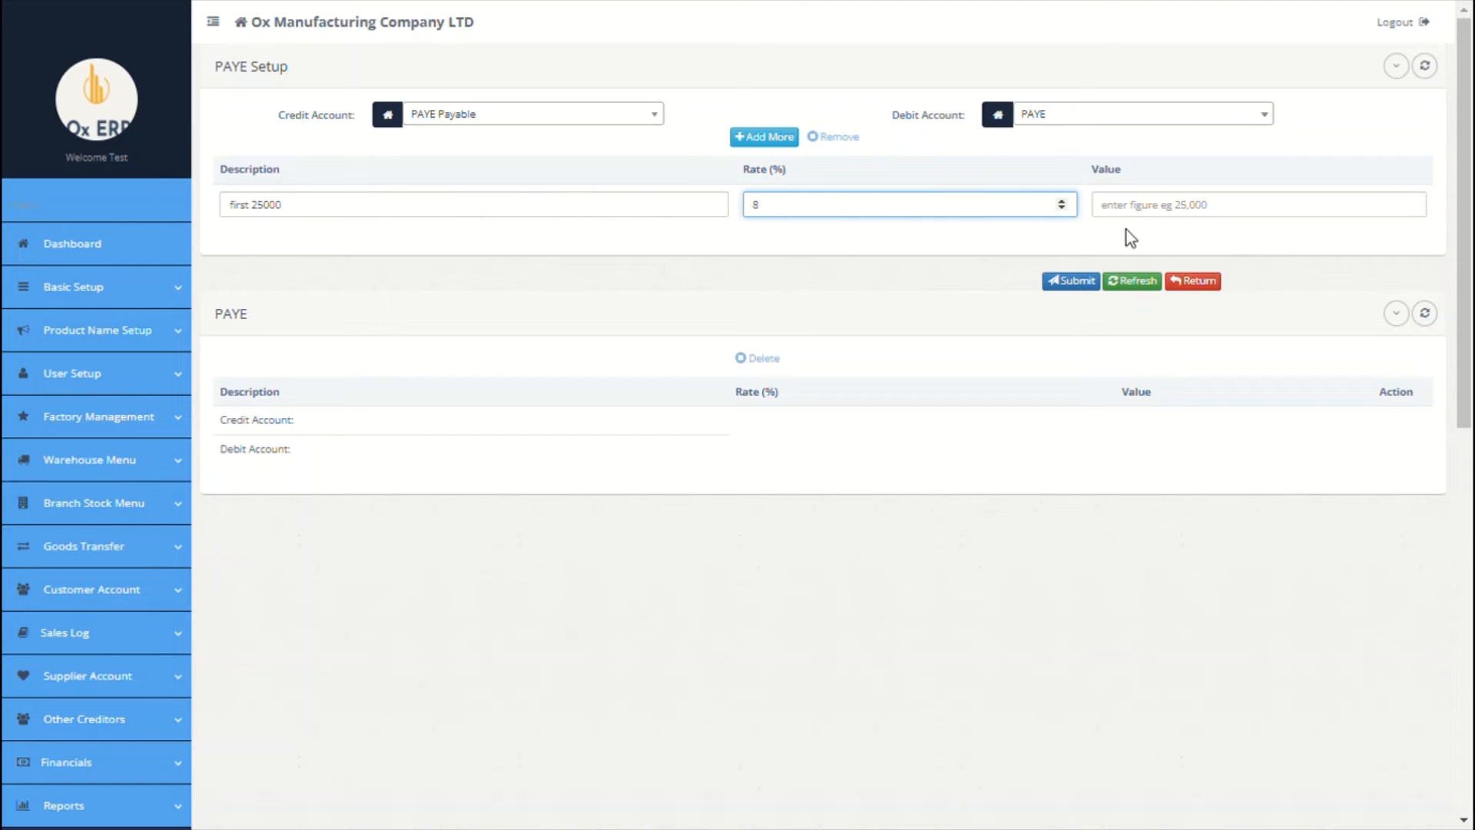
{"action": "left_click", "coordinate": [1160, 226]}
{"action": "type", "text": "25000"}
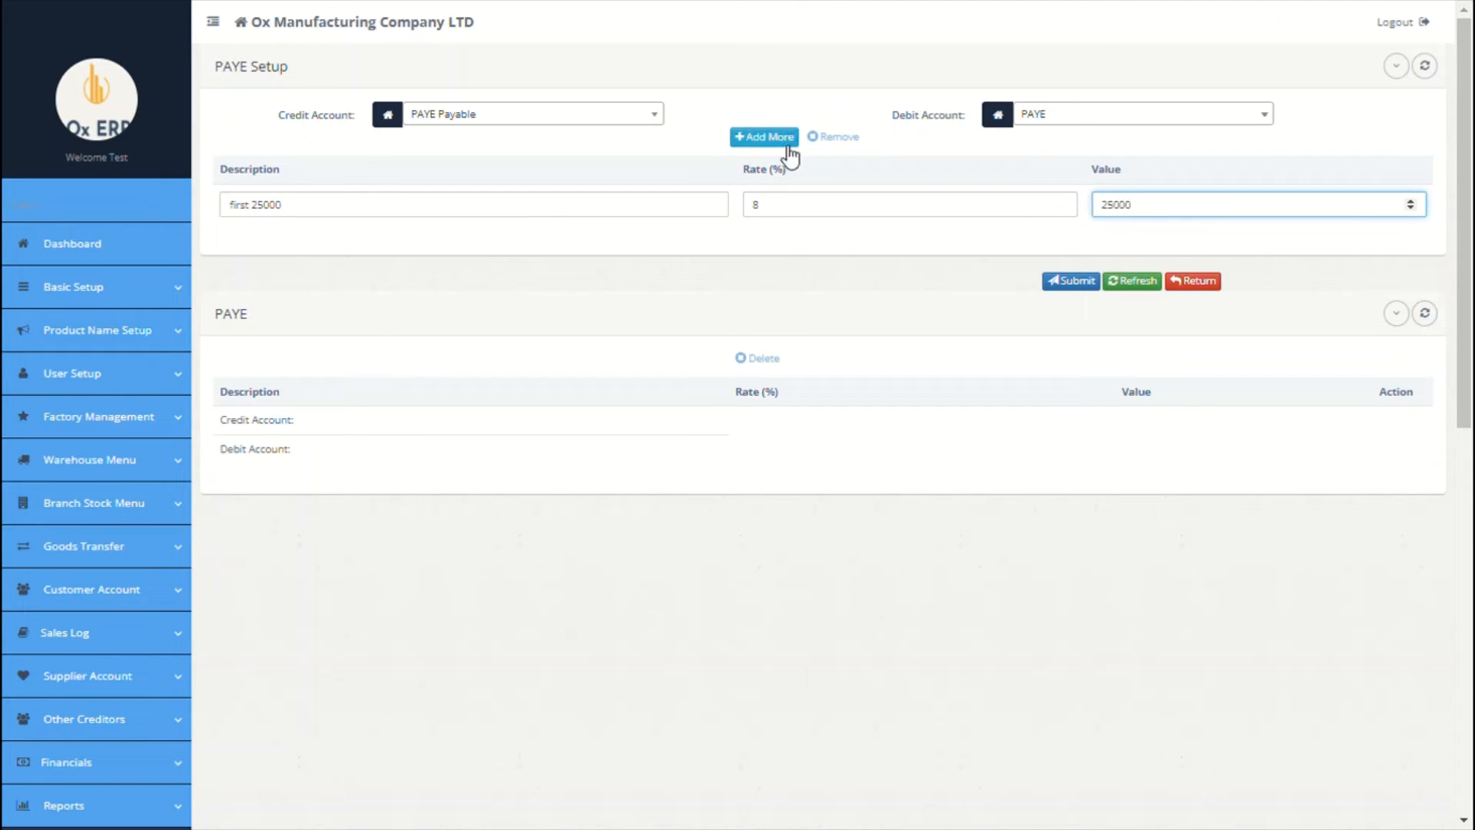
{"action": "left_click", "coordinate": [780, 138]}
{"action": "left_click", "coordinate": [573, 214]}
{"action": "type", "text": "second 2"}
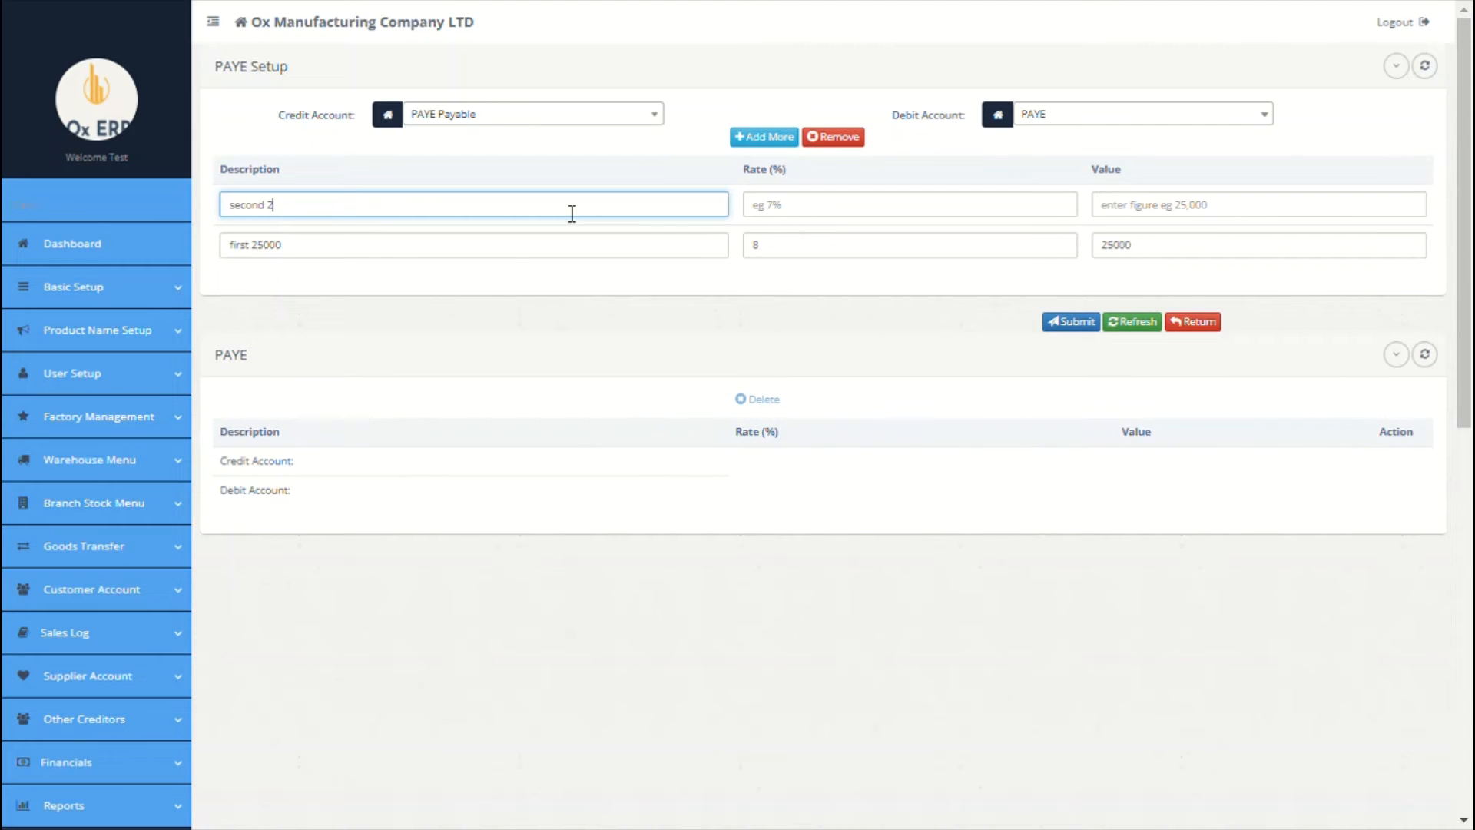
{"action": "type", "text": "5000"}
{"action": "left_click", "coordinate": [801, 212]}
{"action": "type", "text": "10"}
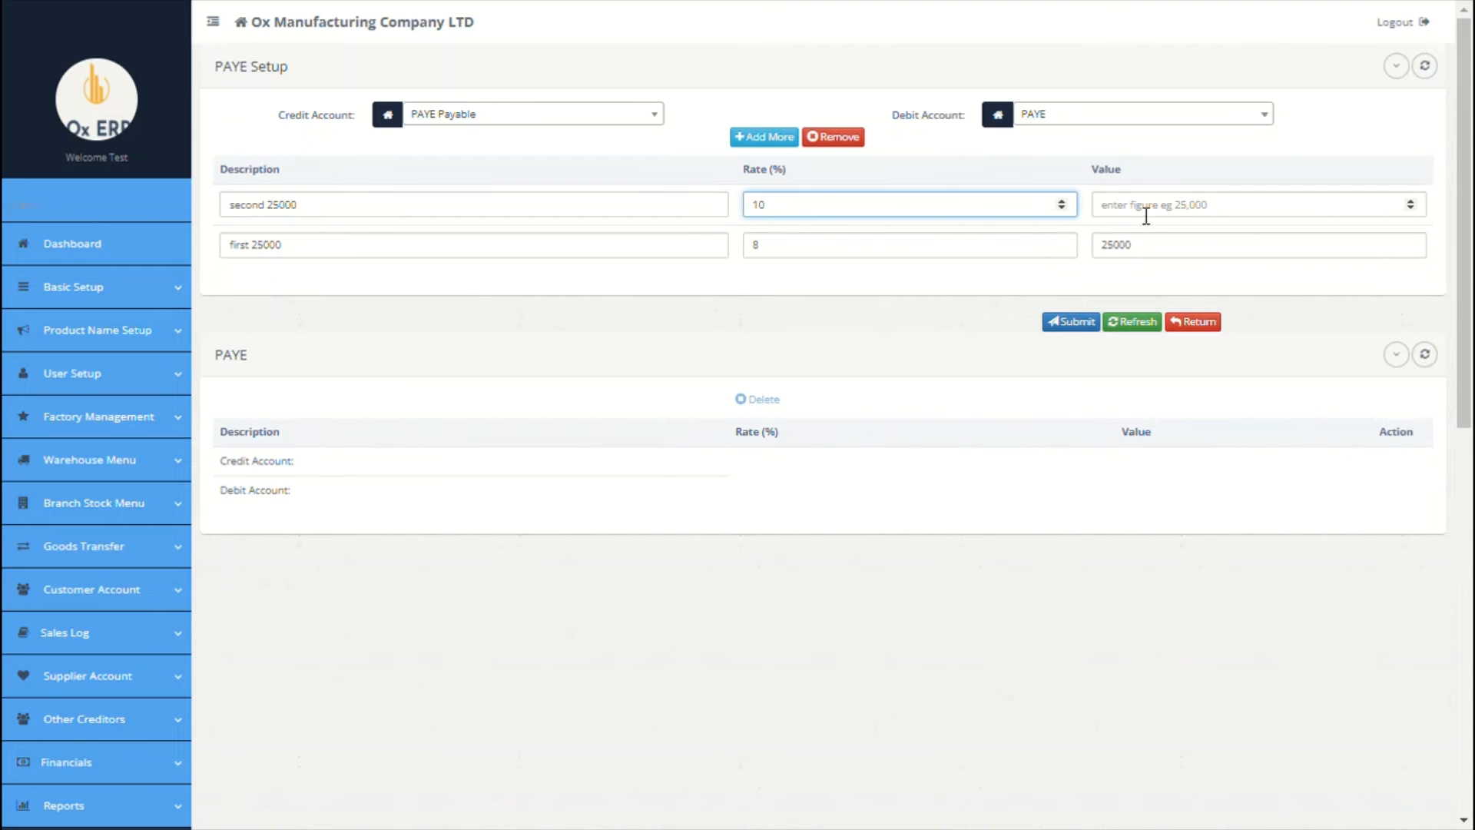
{"action": "left_click", "coordinate": [1145, 216]}
{"action": "type", "text": "25000"}
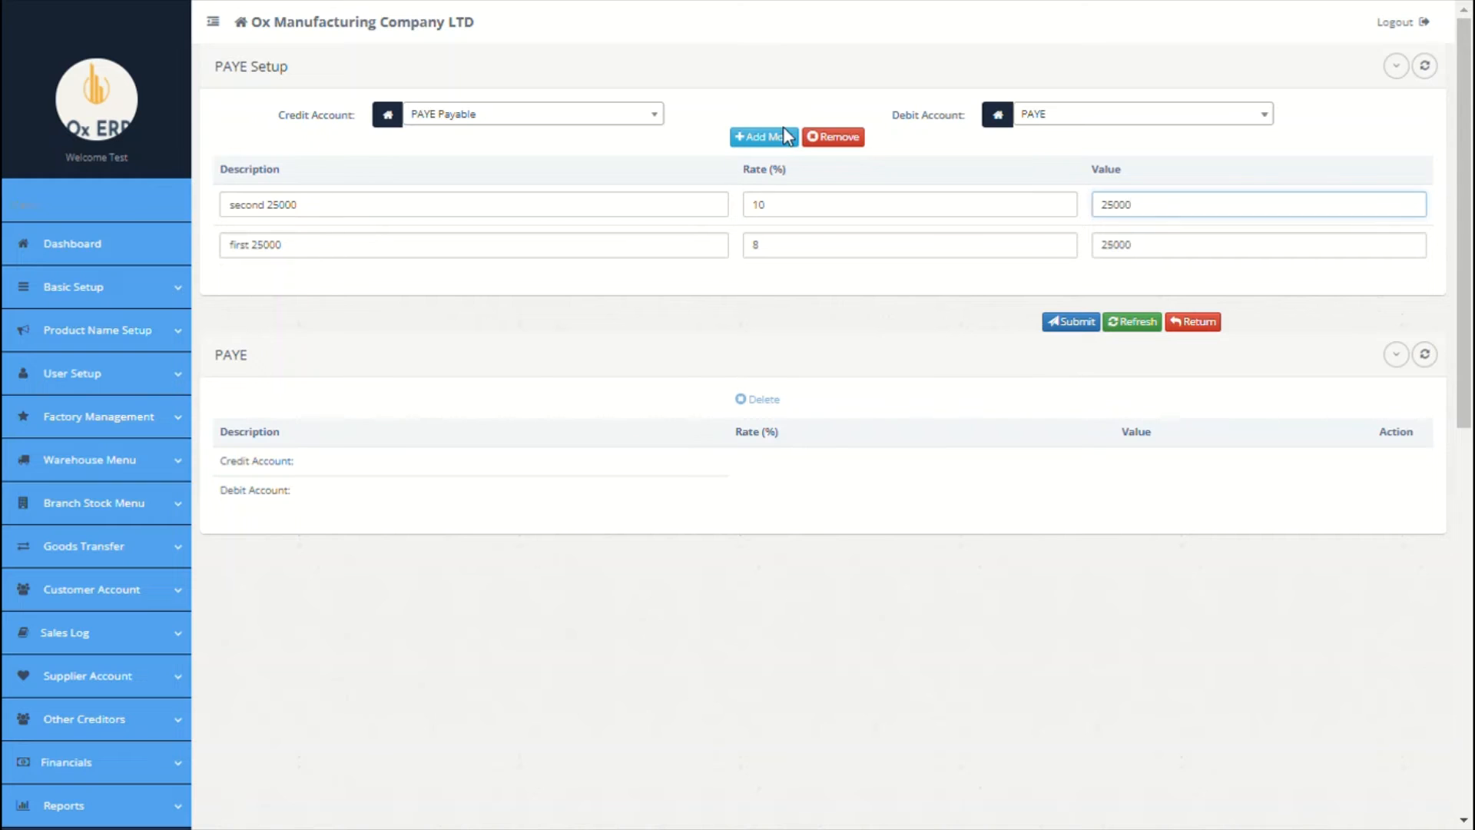
Step: Add the 'above 35000' band at 30 with value 35000 and save the bands
{"action": "left_click", "coordinate": [742, 140]}
{"action": "left_click", "coordinate": [644, 205]}
{"action": "type", "text": "ab"}
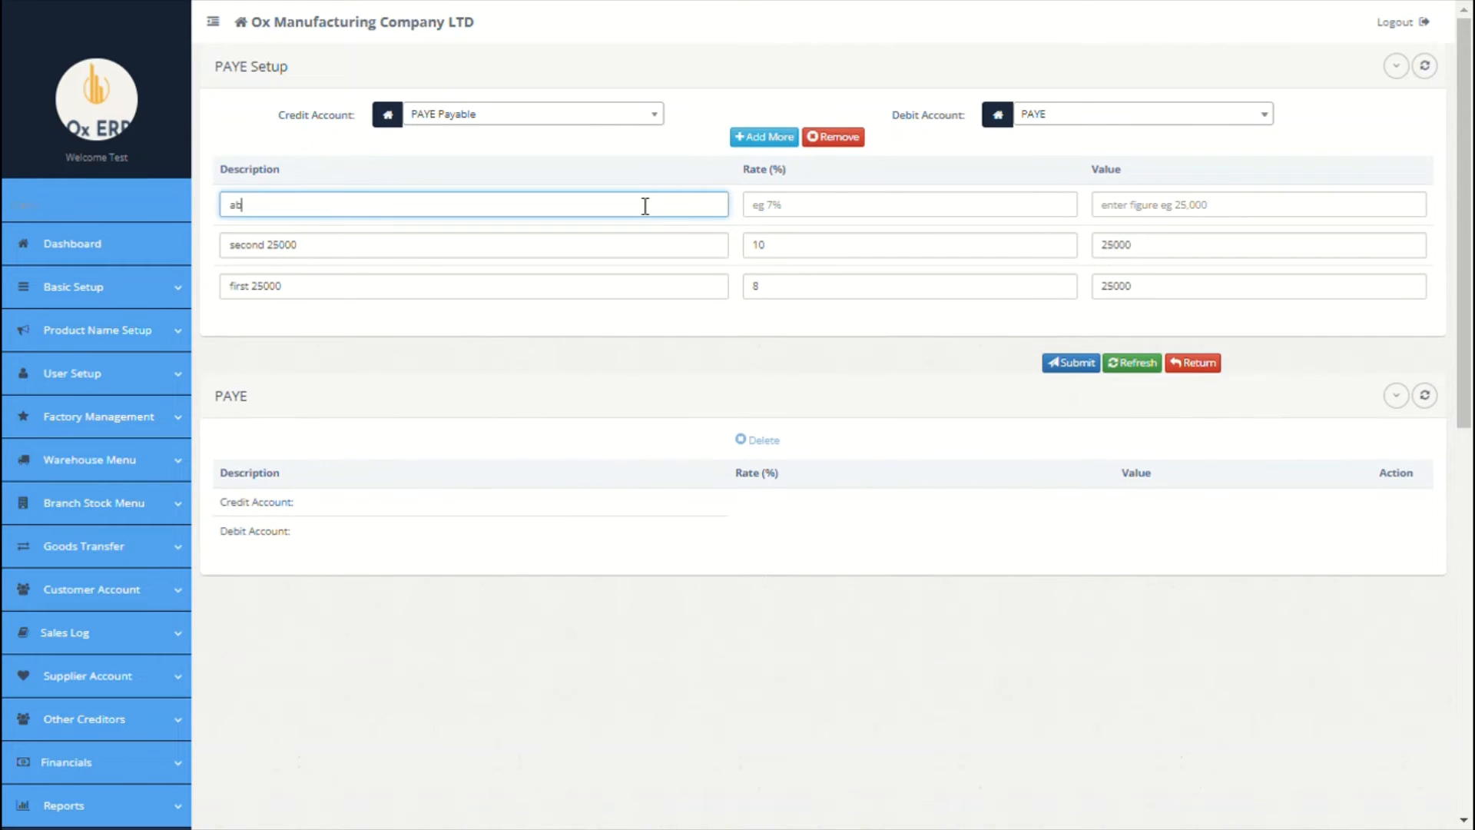
{"action": "type", "text": "ove 35000"}
{"action": "left_click", "coordinate": [890, 210]}
{"action": "type", "text": "30"}
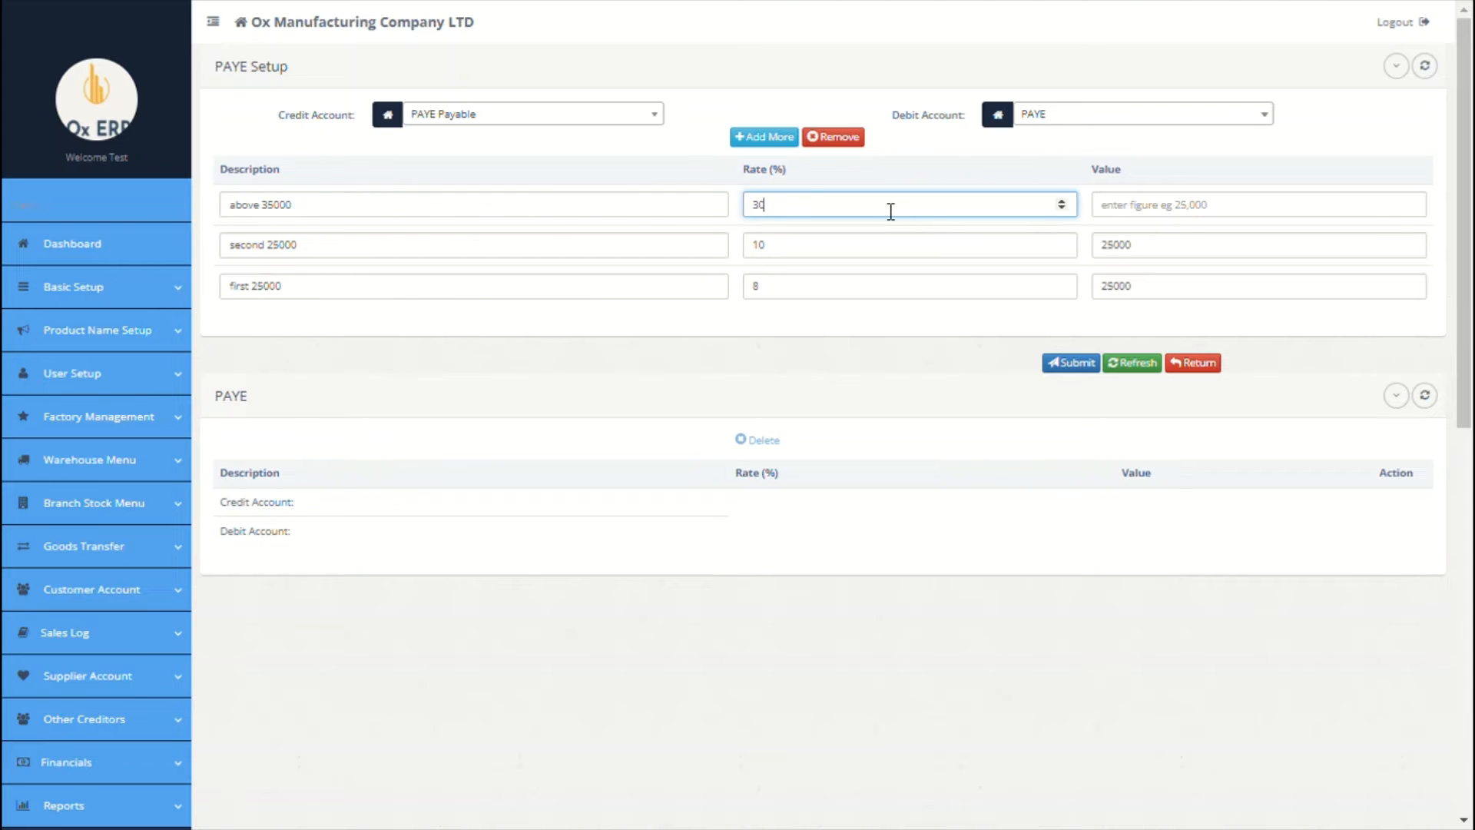
{"action": "left_click", "coordinate": [1193, 223]}
{"action": "type", "text": "35000"}
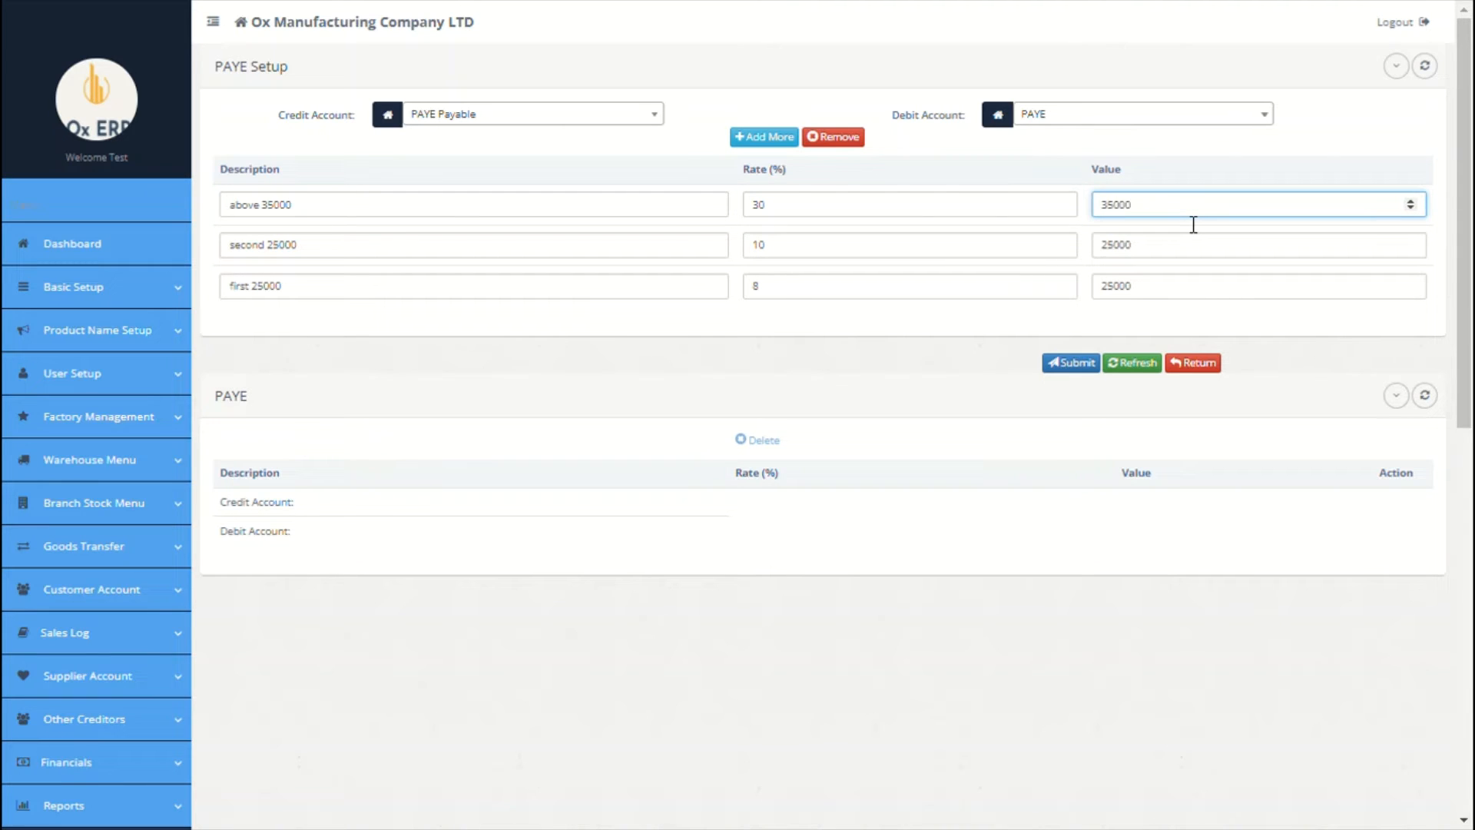
{"action": "left_click", "coordinate": [1079, 367]}
{"action": "left_click", "coordinate": [1067, 409]}
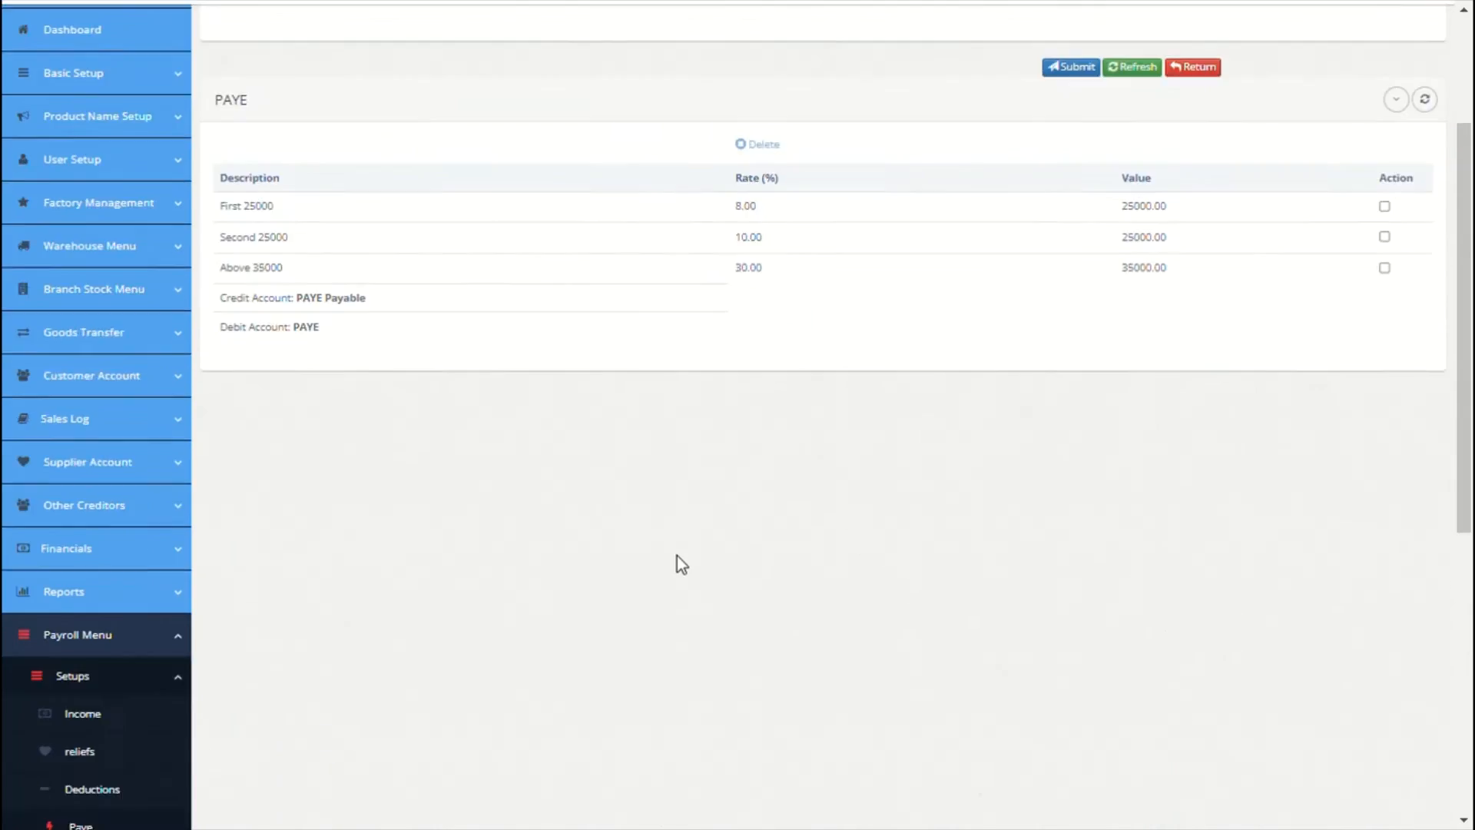
{"action": "scroll", "coordinate": [677, 565], "scroll_direction": "down", "scroll_amount": 3}
Step: Add a fixed Pension employer contribution at 10% applied to Basic Salary
{"action": "left_click", "coordinate": [119, 603]}
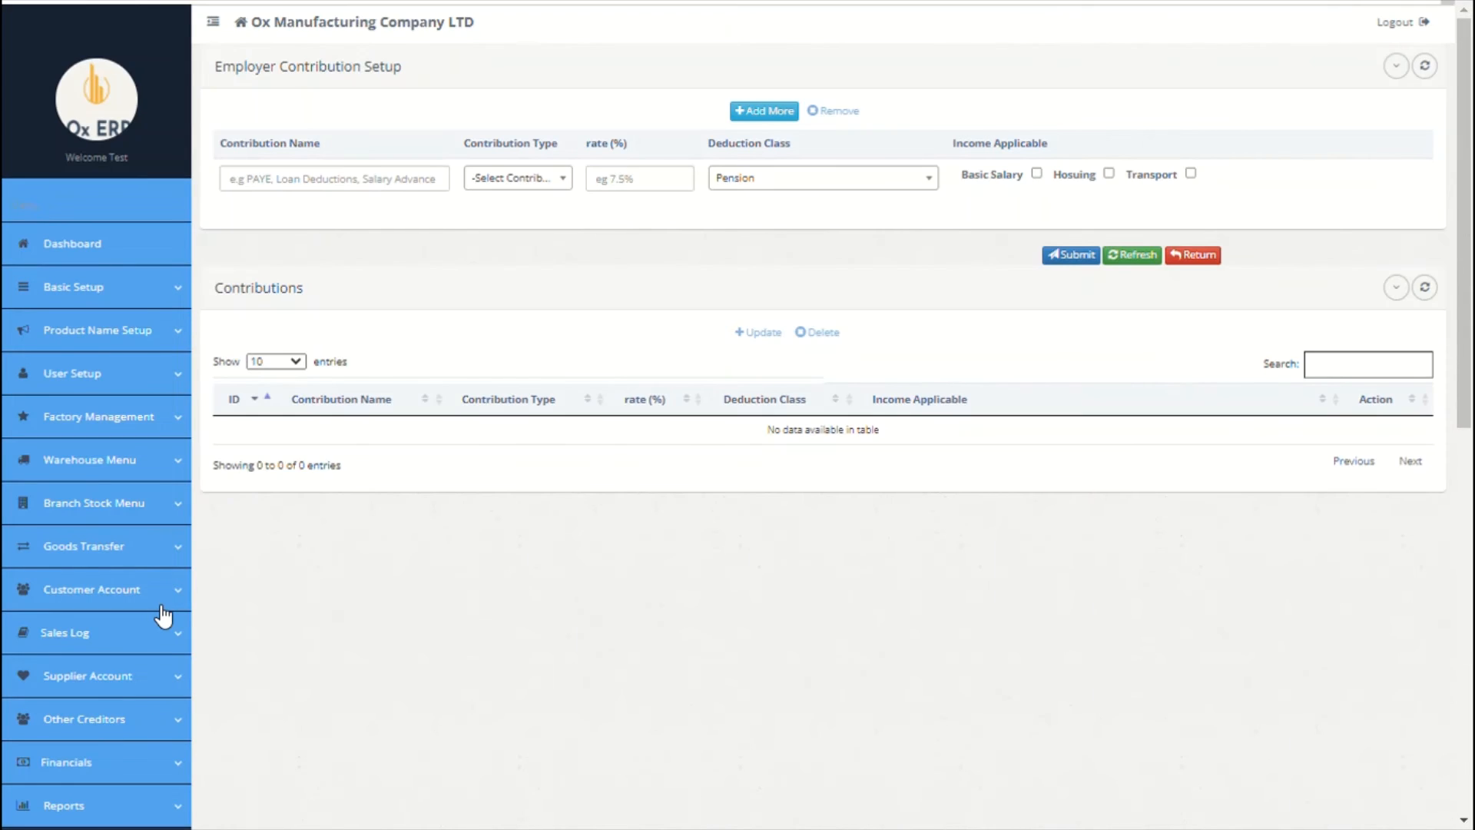
{"action": "left_click", "coordinate": [376, 189]}
{"action": "type", "text": "persion"}
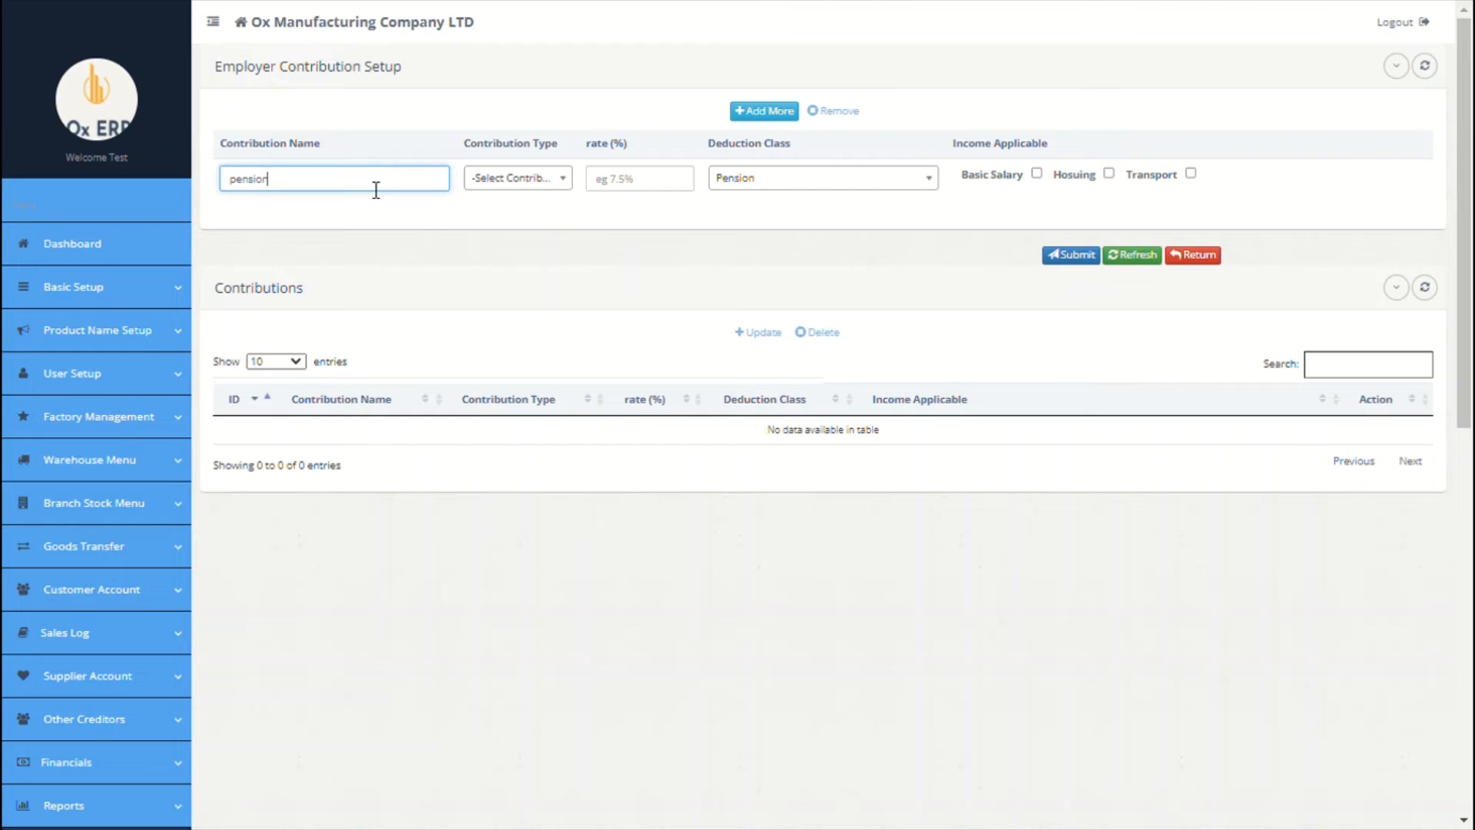
{"action": "left_click", "coordinate": [517, 182]}
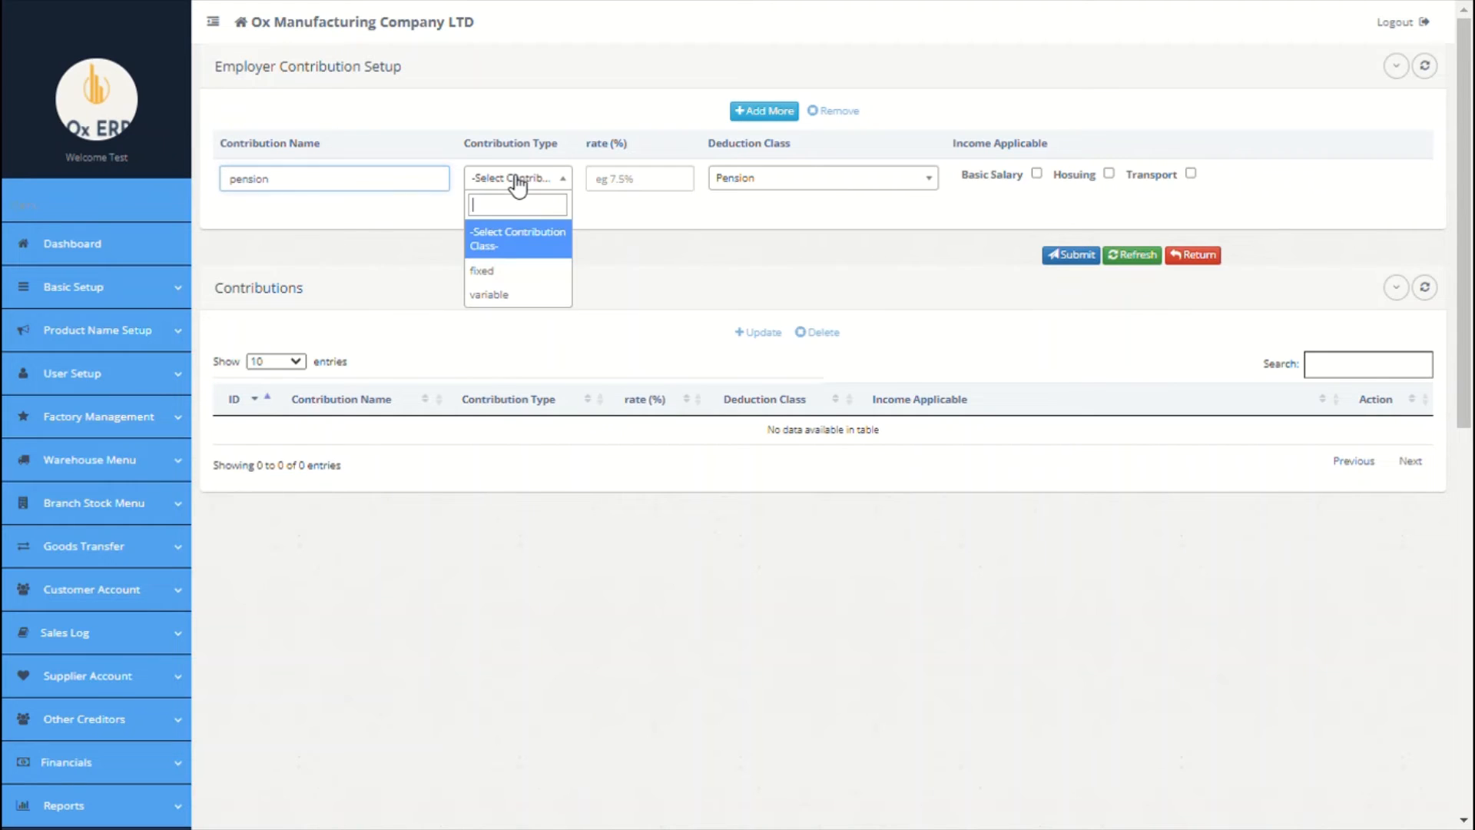
{"action": "left_click", "coordinate": [514, 275]}
{"action": "left_click", "coordinate": [646, 197]}
{"action": "type", "text": "10"}
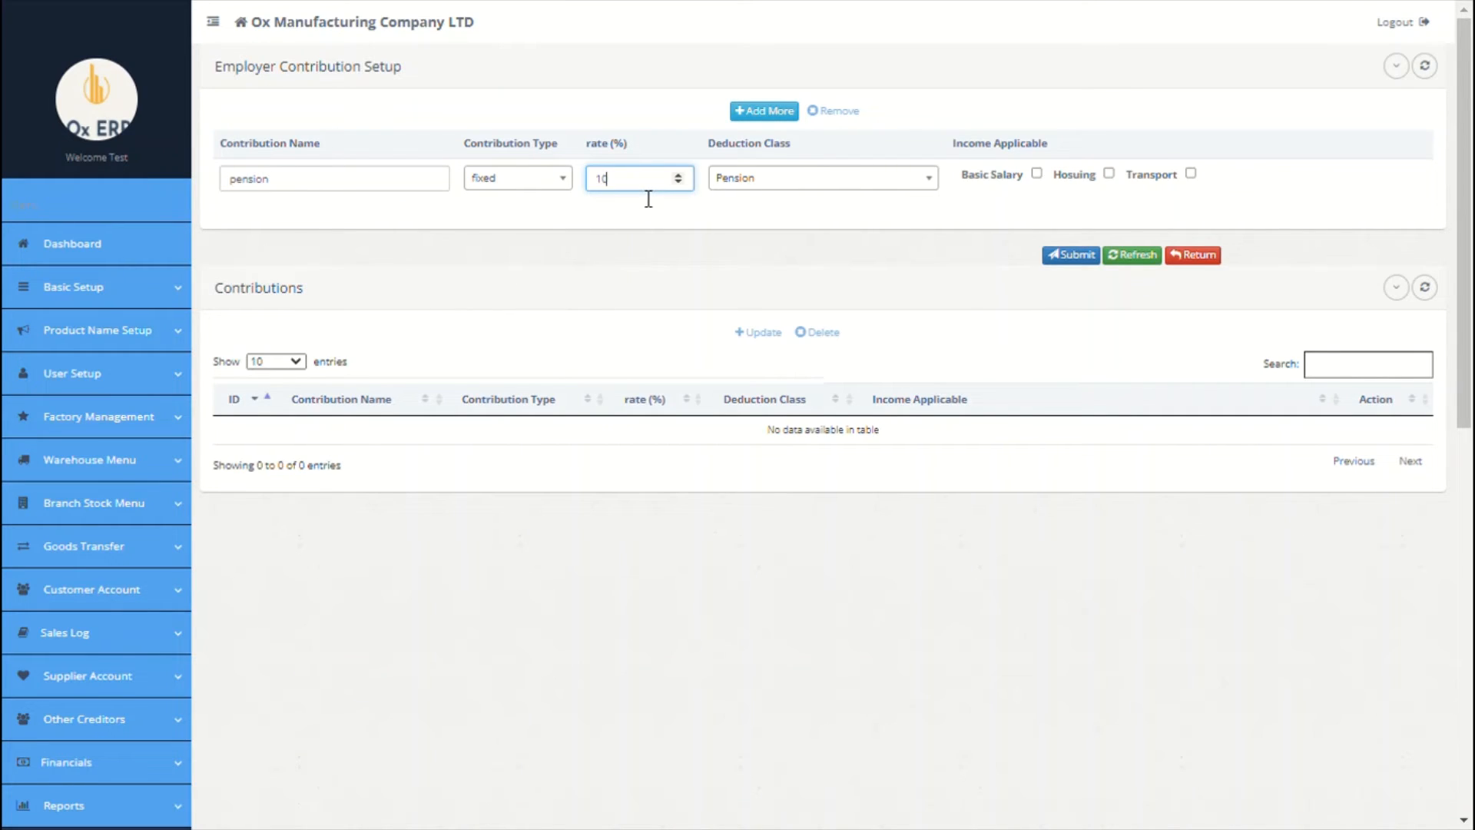
{"action": "left_click", "coordinate": [1036, 174]}
Step: Add a fixed 10% NHF contribution with NHF class on Housing, and save both
{"action": "left_click", "coordinate": [762, 111]}
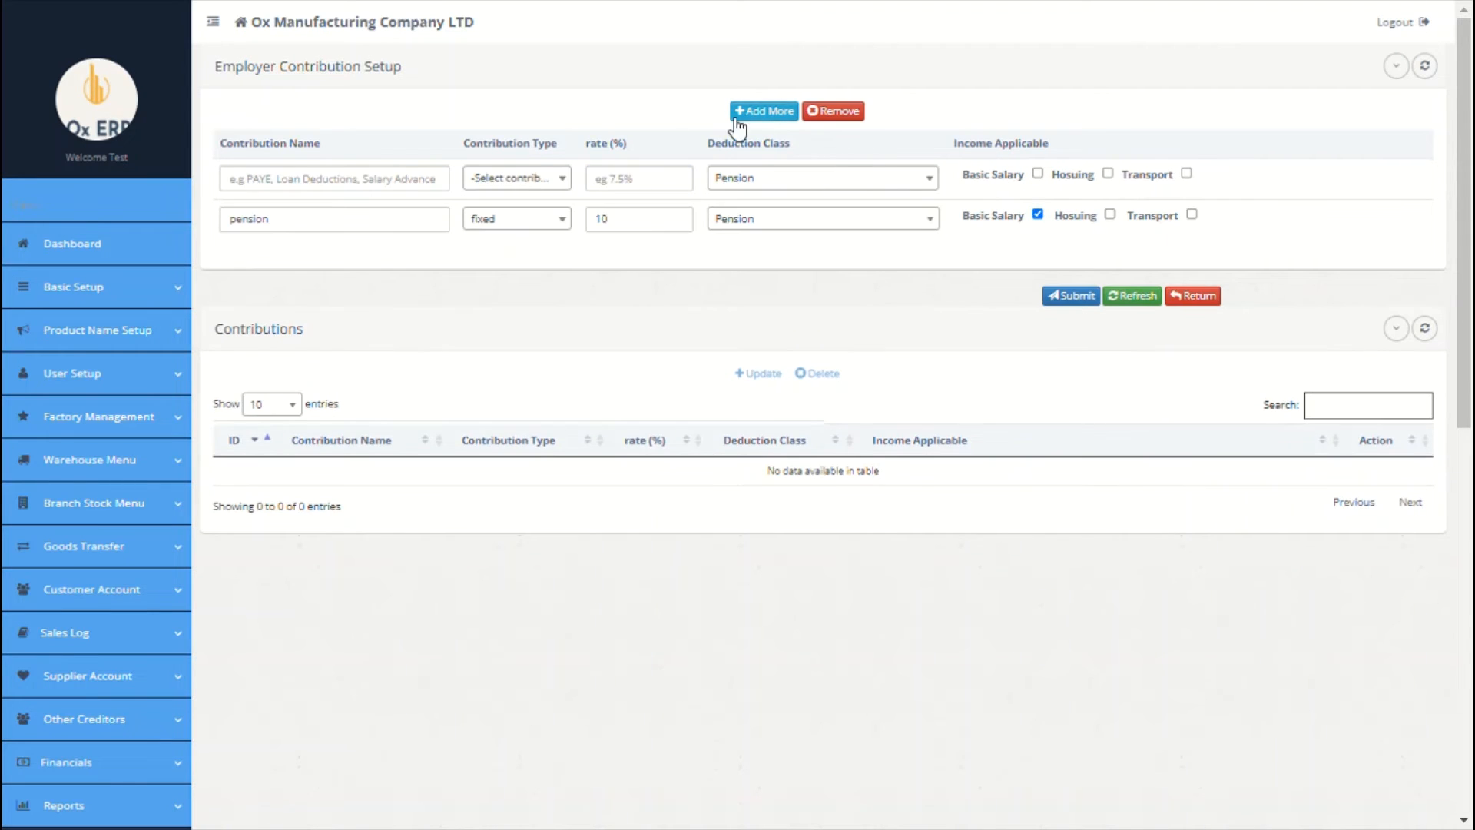
{"action": "left_click", "coordinate": [424, 184]}
{"action": "type", "text": "NHF"}
{"action": "left_click", "coordinate": [516, 178]}
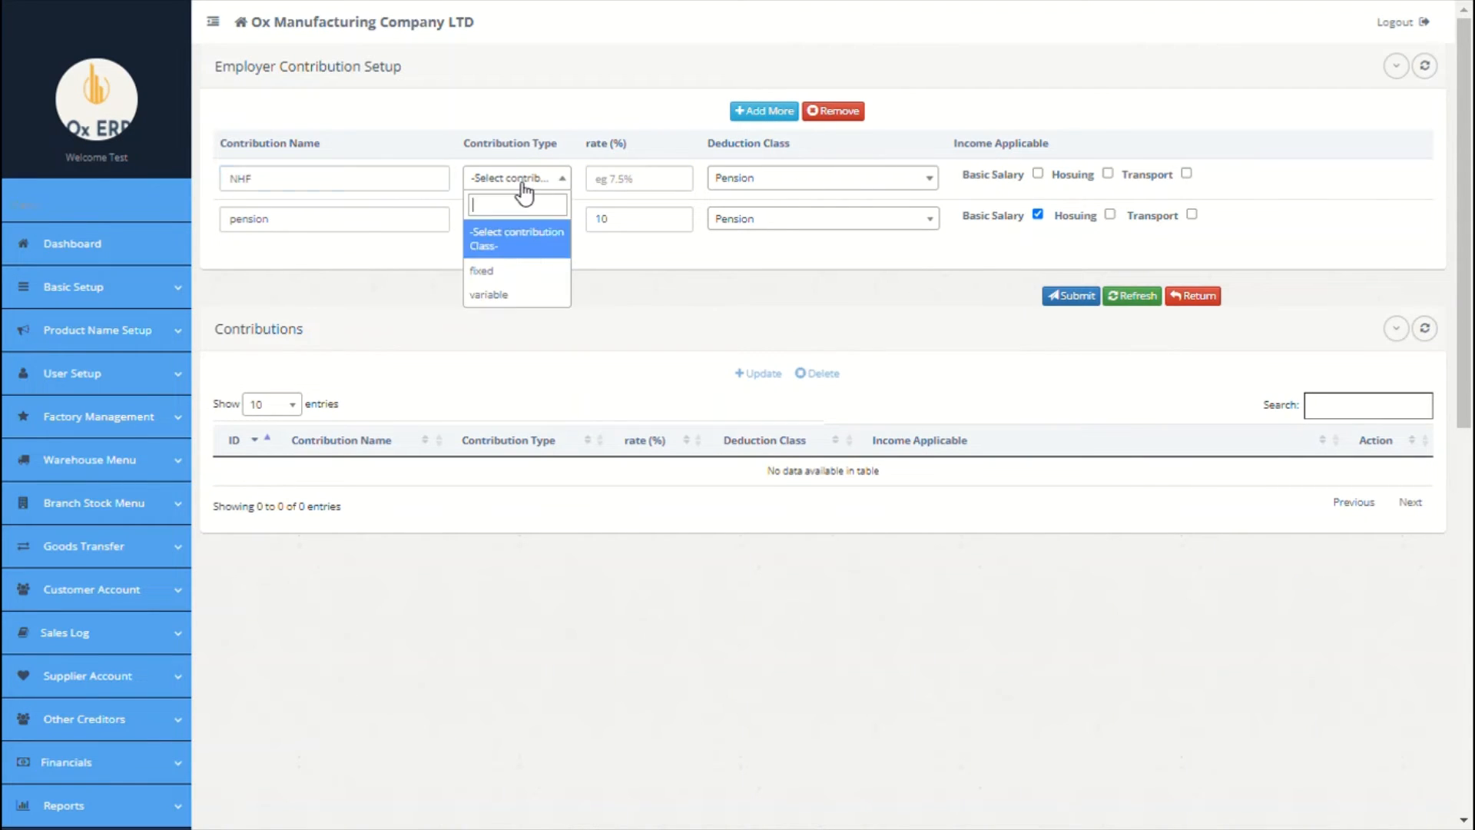
{"action": "left_click", "coordinate": [486, 267]}
{"action": "left_click", "coordinate": [639, 197]}
{"action": "type", "text": "10"}
{"action": "left_click", "coordinate": [745, 191]}
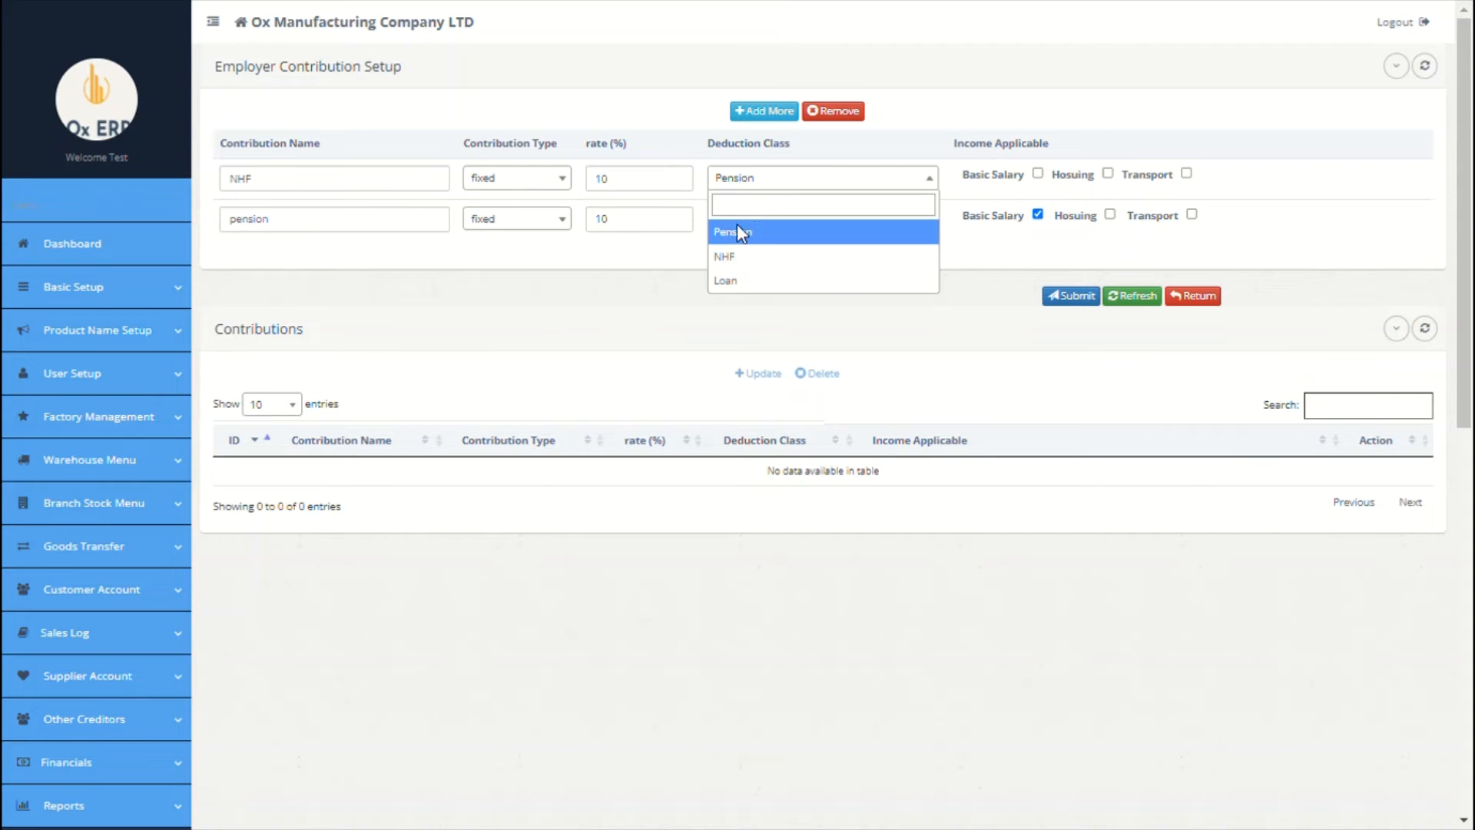
{"action": "left_click", "coordinate": [767, 259]}
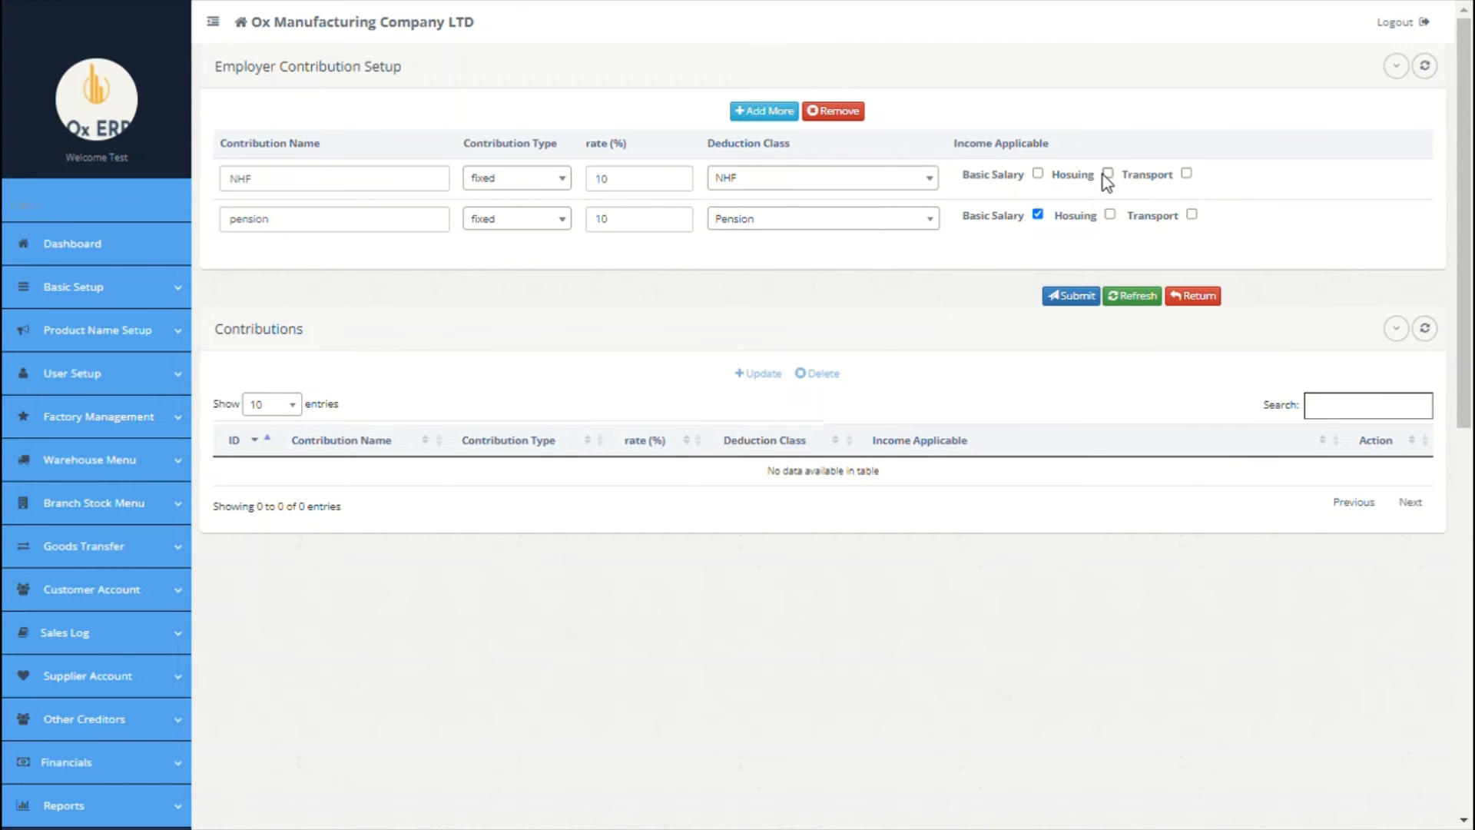
{"action": "left_click", "coordinate": [1072, 296]}
{"action": "left_click", "coordinate": [1058, 399]}
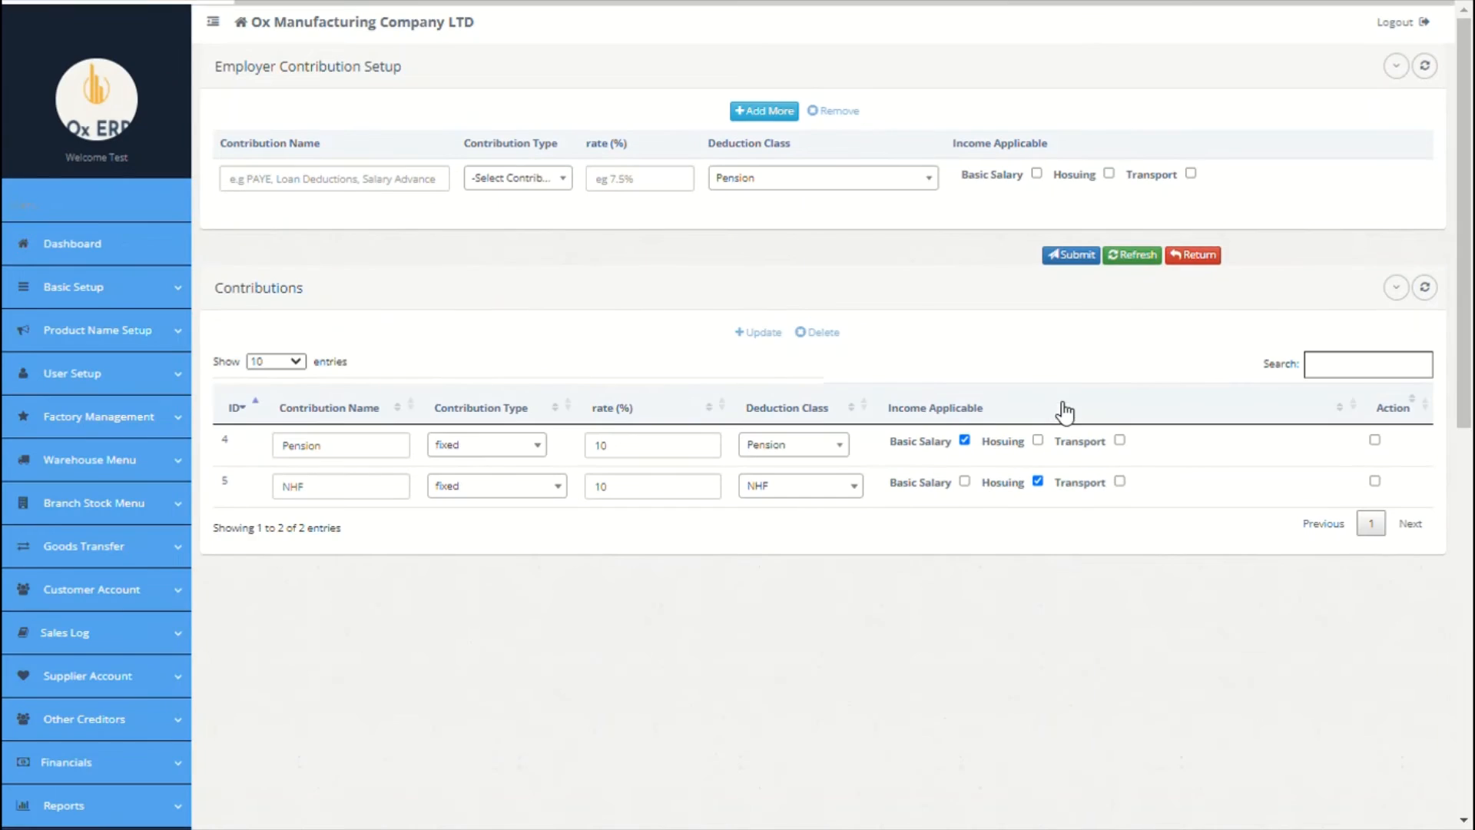
{"action": "scroll", "coordinate": [713, 545], "scroll_direction": "down", "scroll_amount": 4}
{"action": "scroll", "coordinate": [713, 546], "scroll_direction": "down", "scroll_amount": 3}
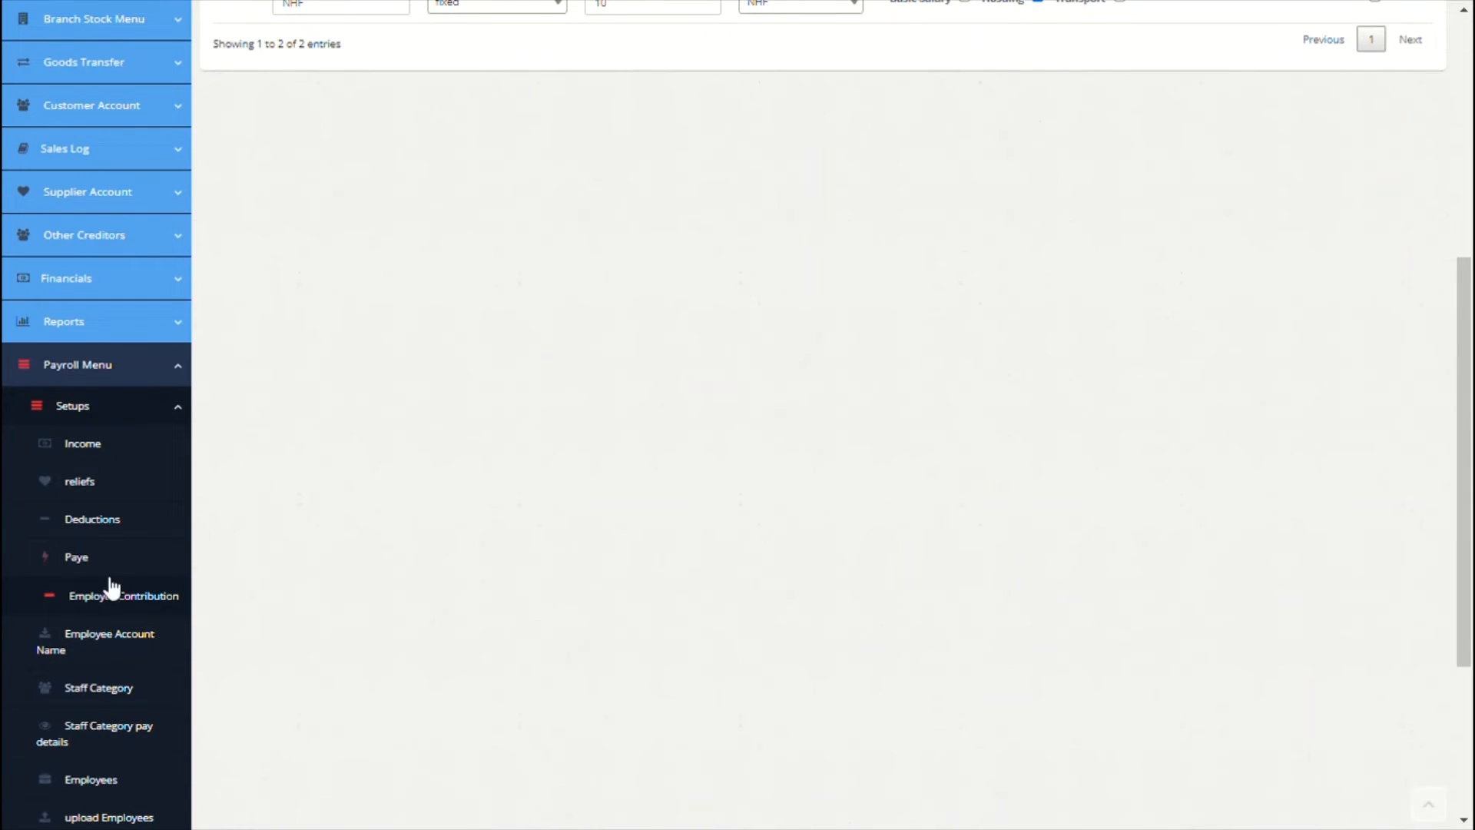
Step: Enter employee account names Zenith Bank and Federal Hosuing Bank
{"action": "left_click", "coordinate": [96, 648]}
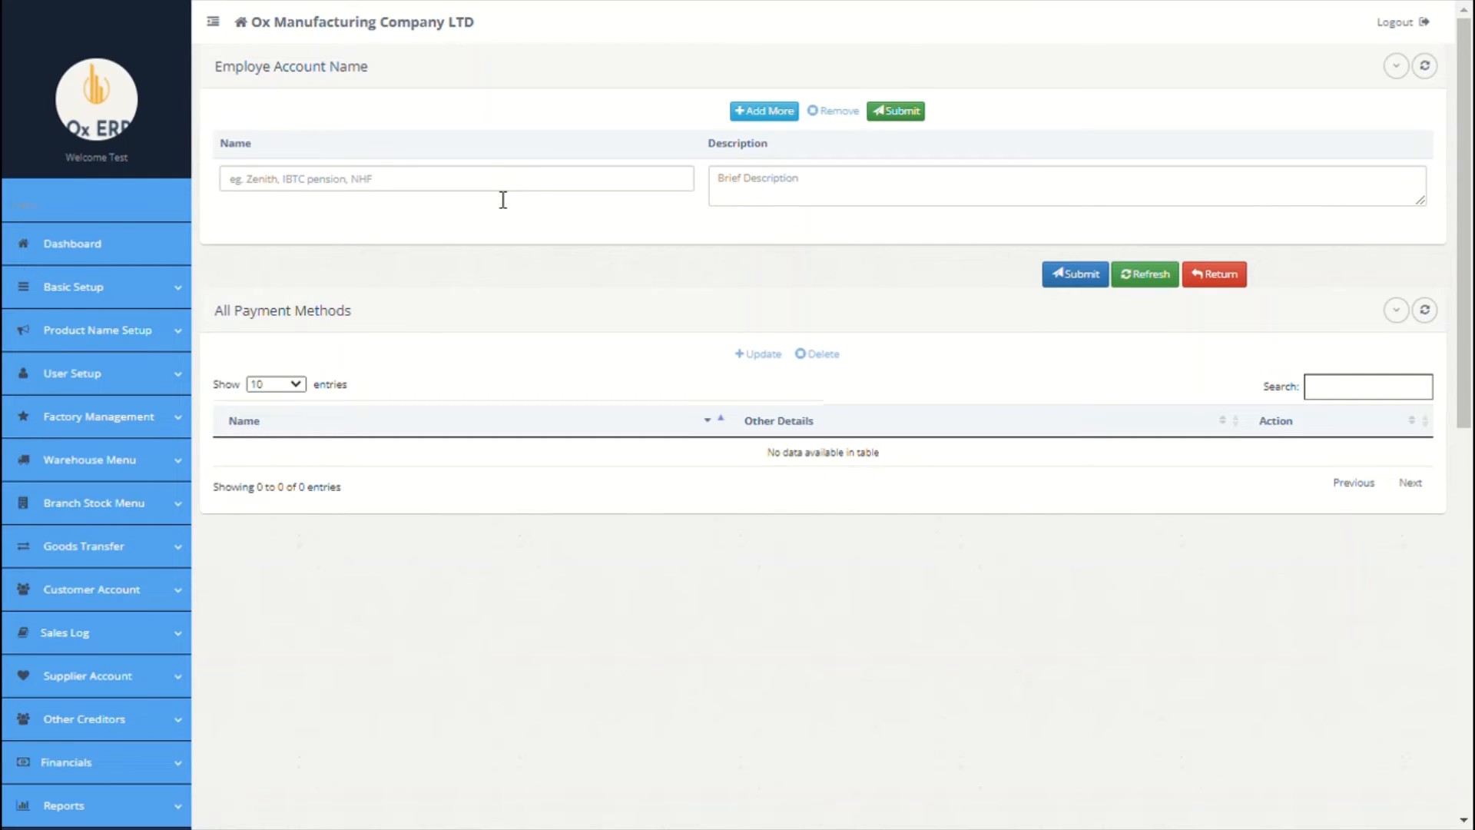
{"action": "left_click", "coordinate": [503, 198]}
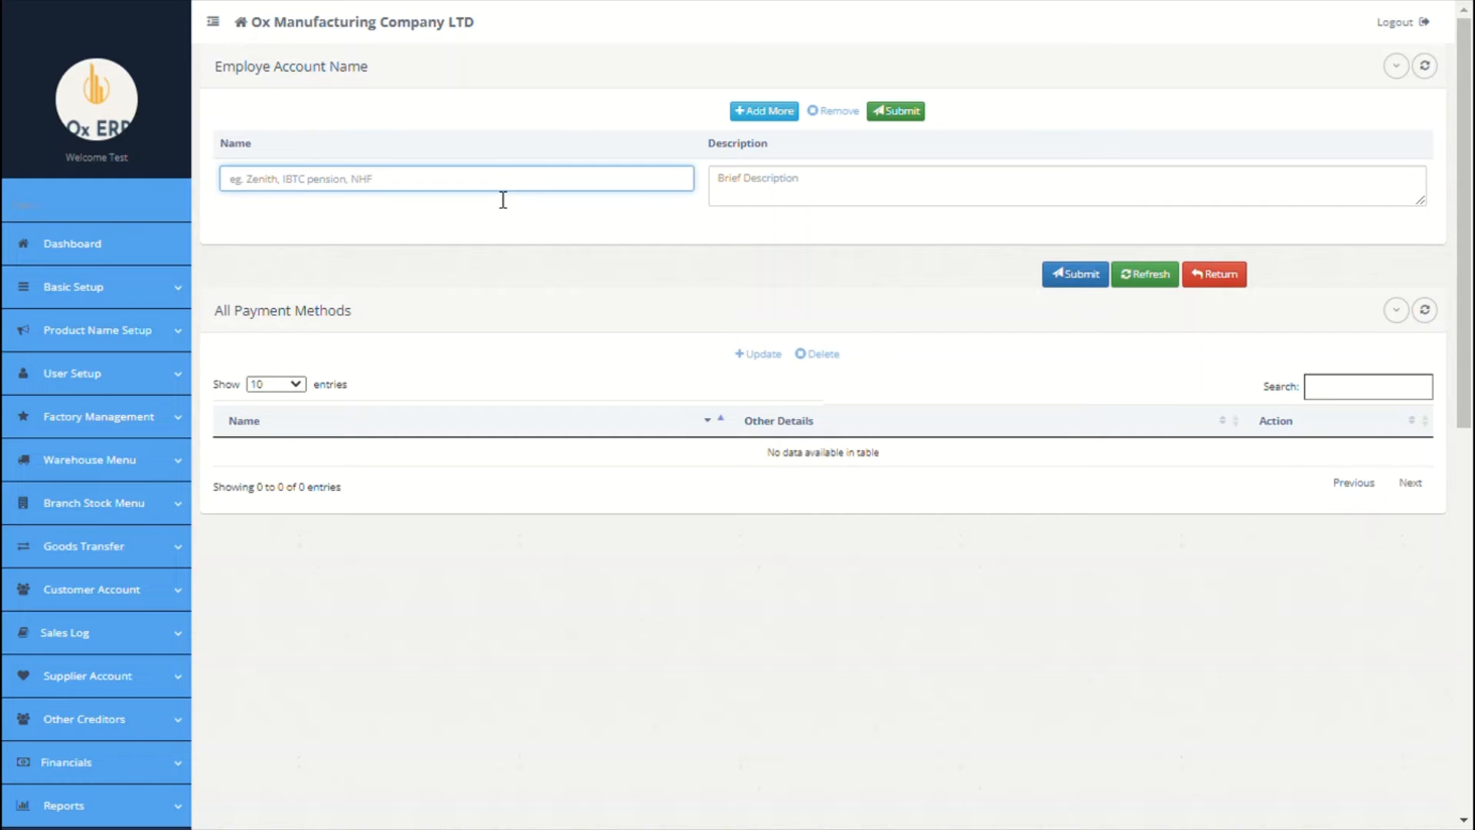
{"action": "type", "text": "2enith Bank"}
{"action": "left_click", "coordinate": [843, 211]}
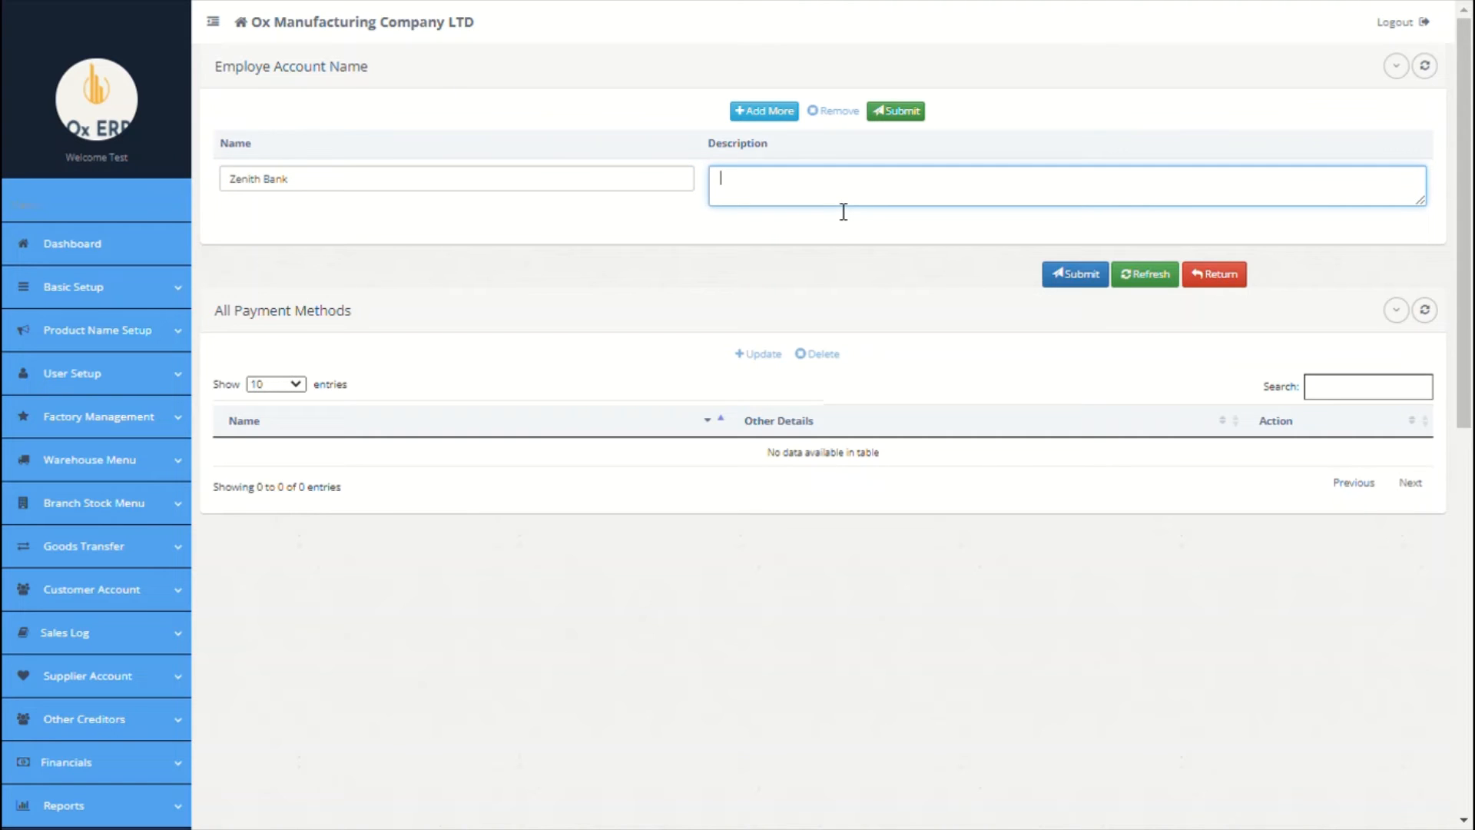
{"action": "left_click", "coordinate": [768, 114]}
{"action": "left_click", "coordinate": [525, 178]}
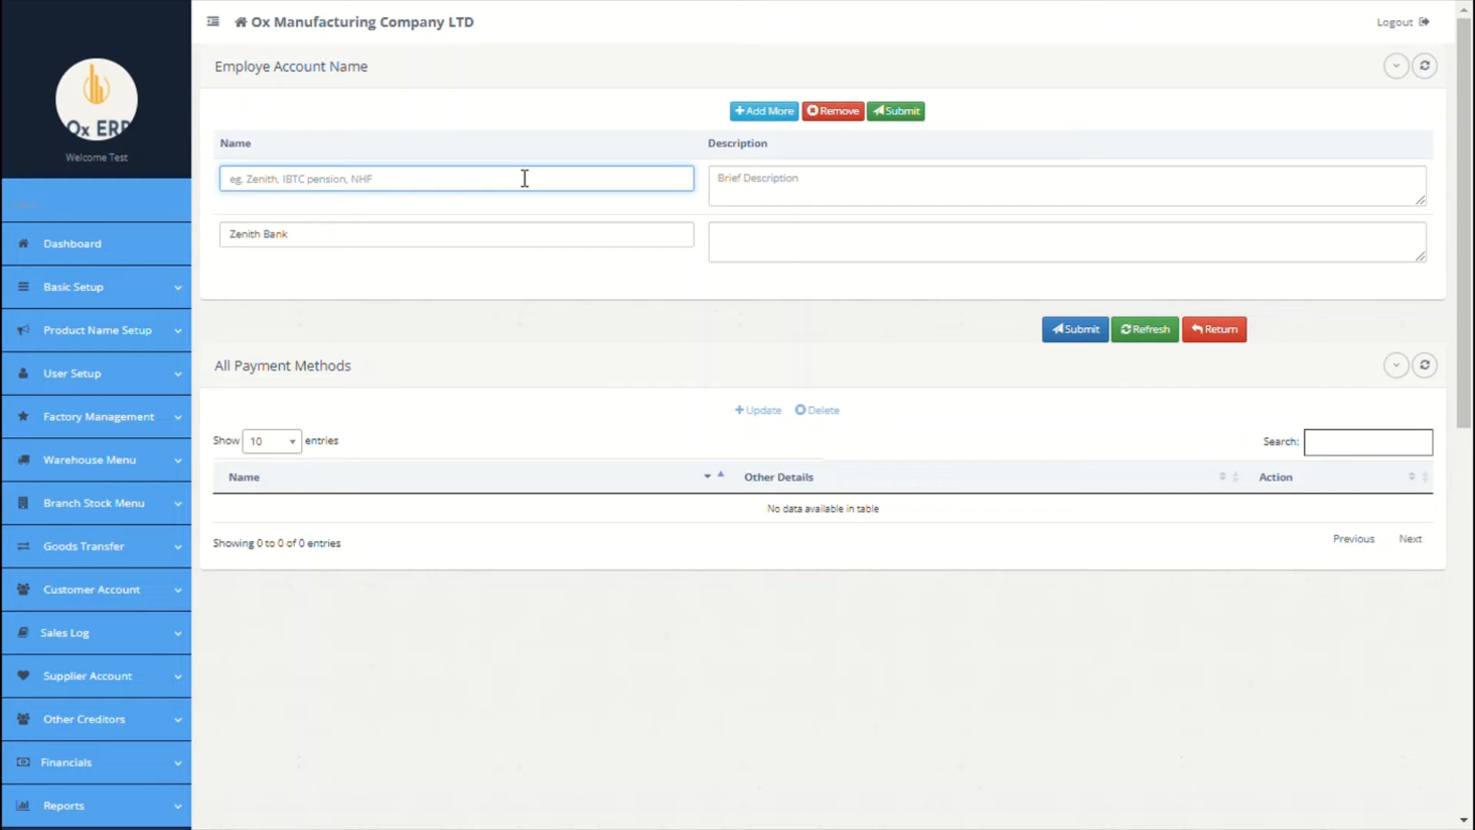
{"action": "type", "text": "Federal M"}
{"action": "type", "text": "osuing Bank"}
{"action": "left_click", "coordinate": [744, 192]}
Step: Add IRS and Ox Pension Manager, then save all four account names
{"action": "left_click", "coordinate": [765, 111]}
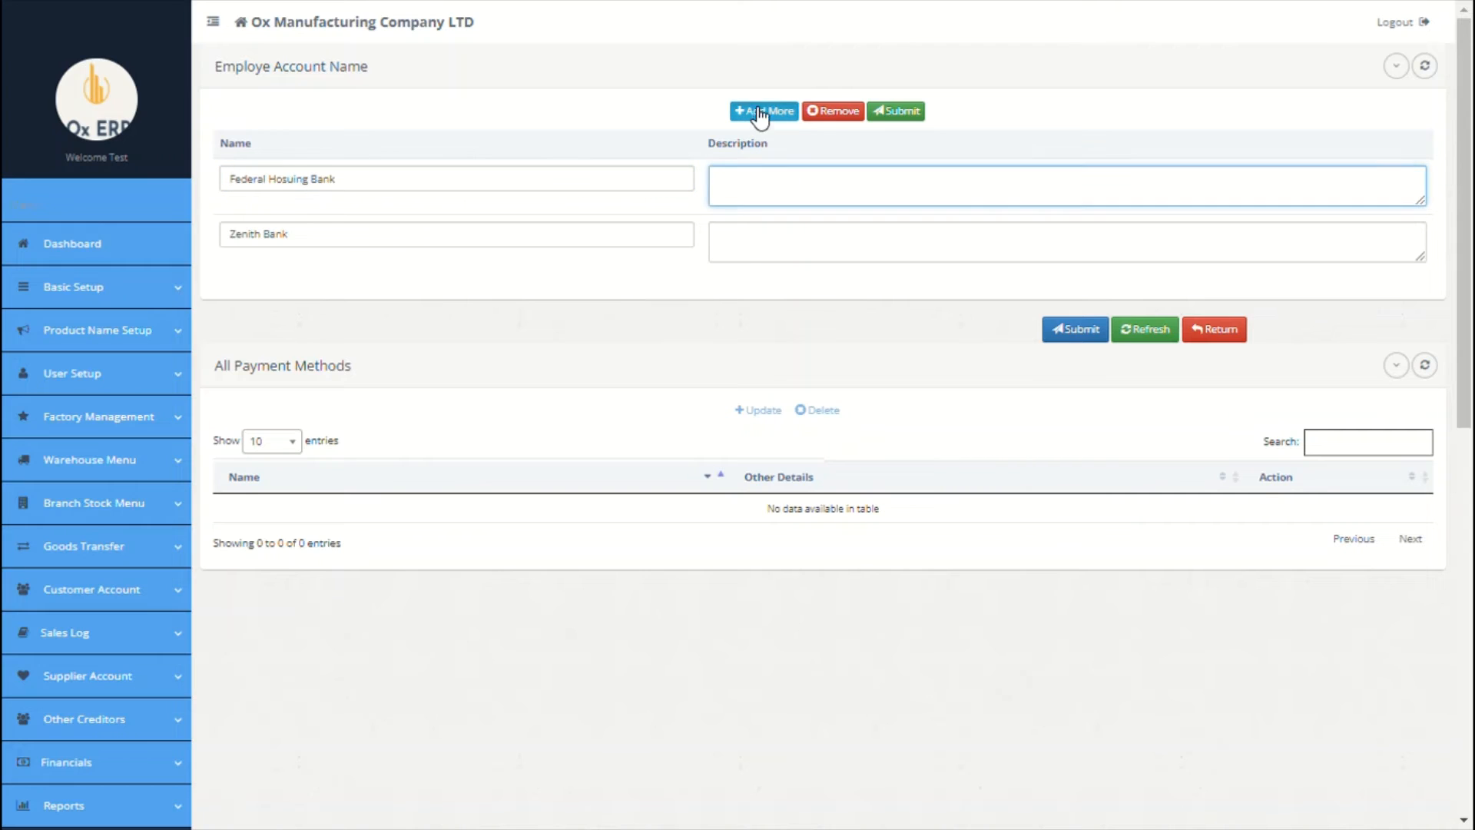
{"action": "left_click", "coordinate": [599, 183]}
{"action": "type", "text": "IR"}
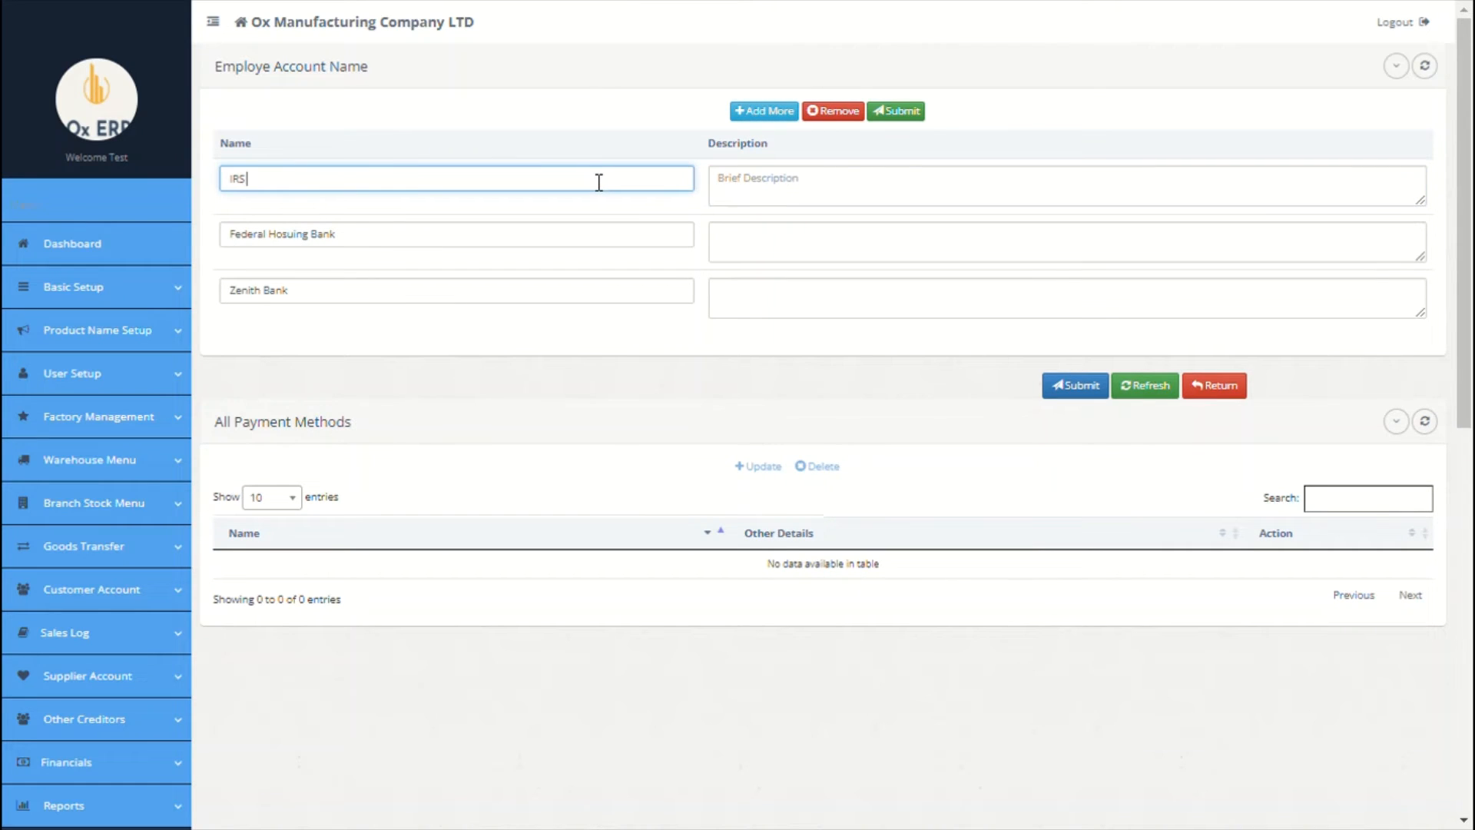
{"action": "type", "text": "S"}
{"action": "left_click", "coordinate": [769, 192]}
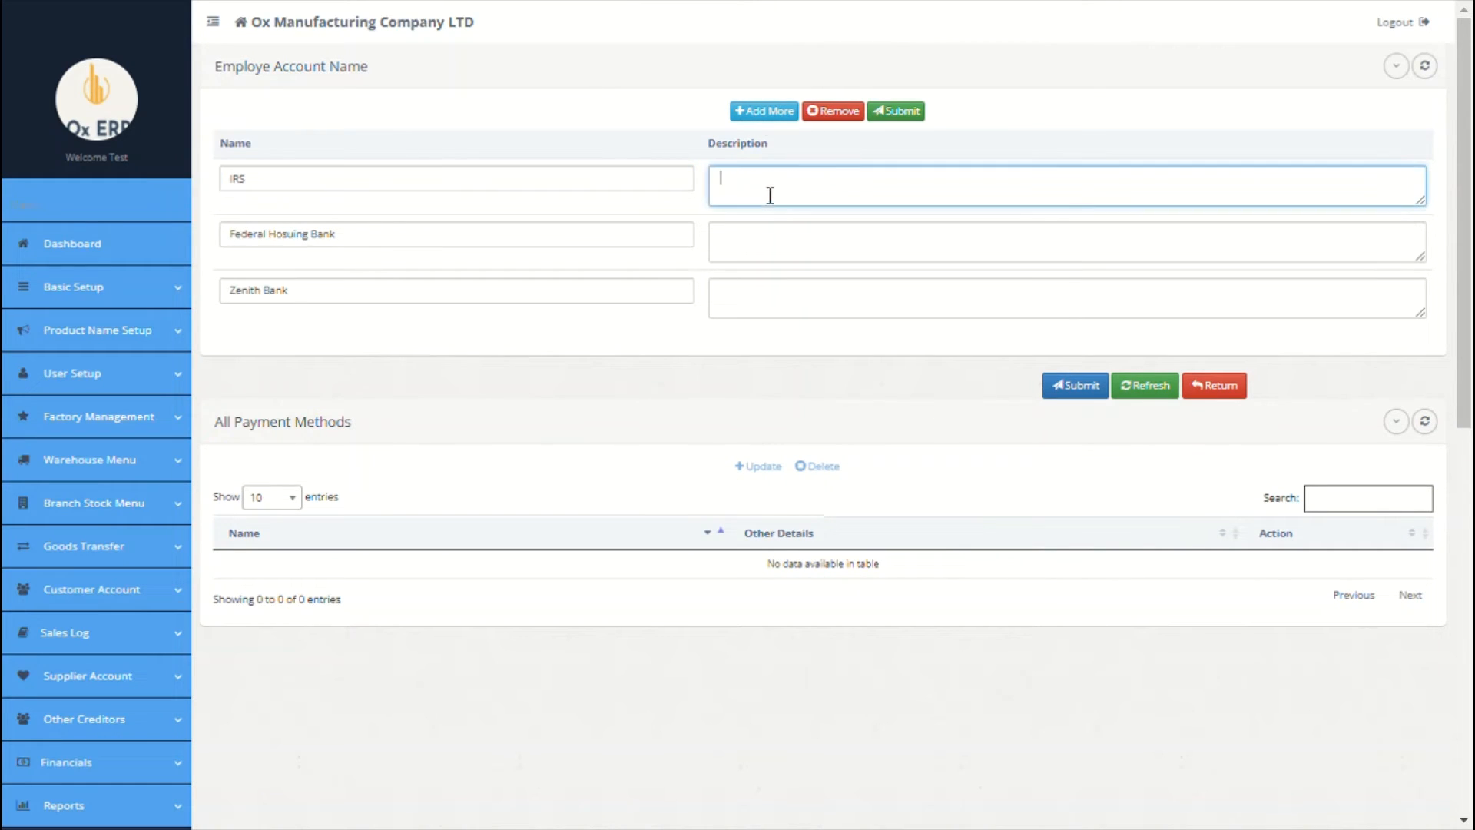
{"action": "left_click", "coordinate": [766, 112]}
{"action": "left_click", "coordinate": [505, 188]}
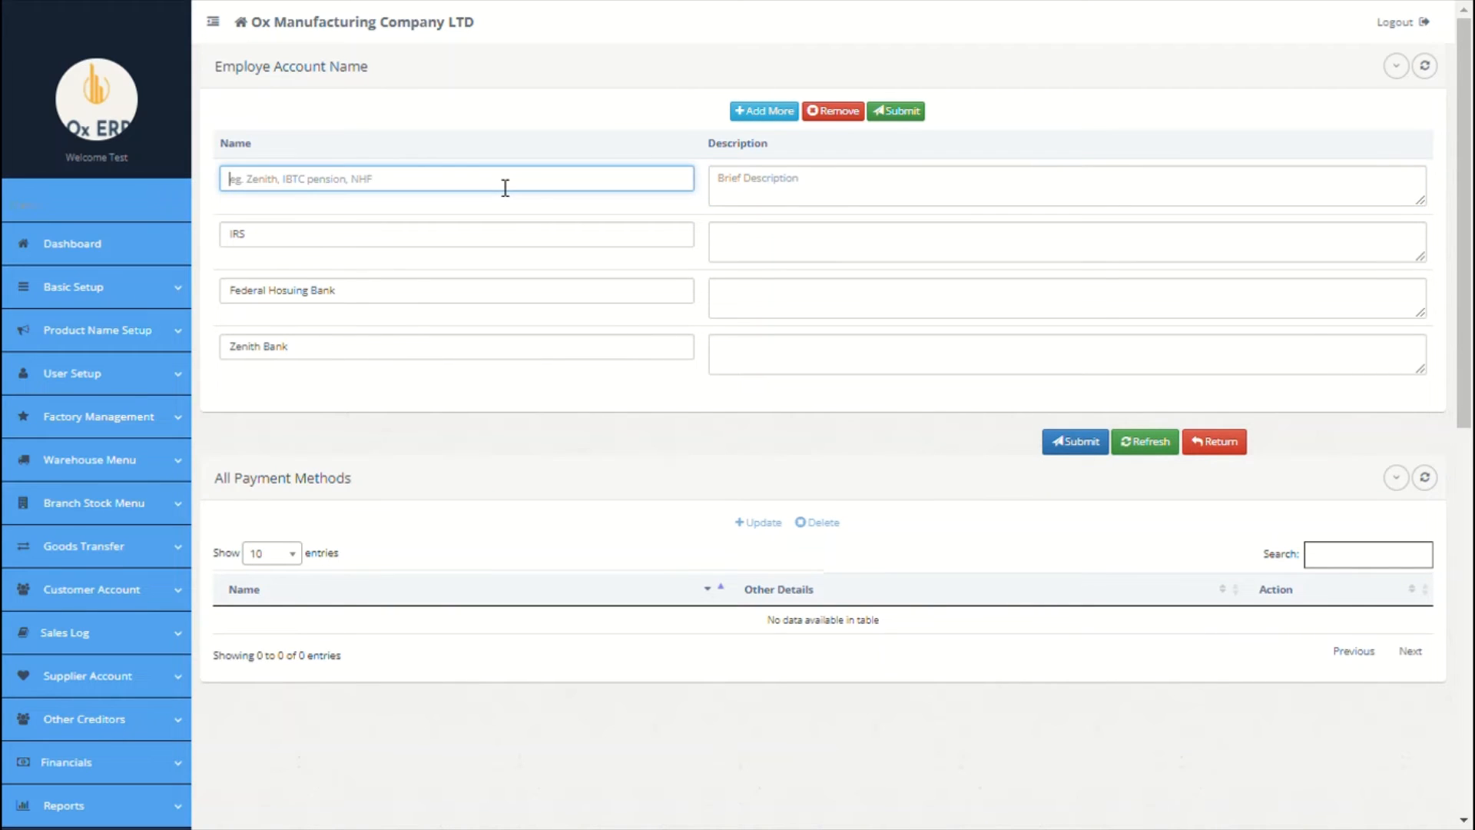
{"action": "type", "text": "Pension Manag"}
{"action": "type", "text": "Ox"}
{"action": "left_click", "coordinate": [895, 175]}
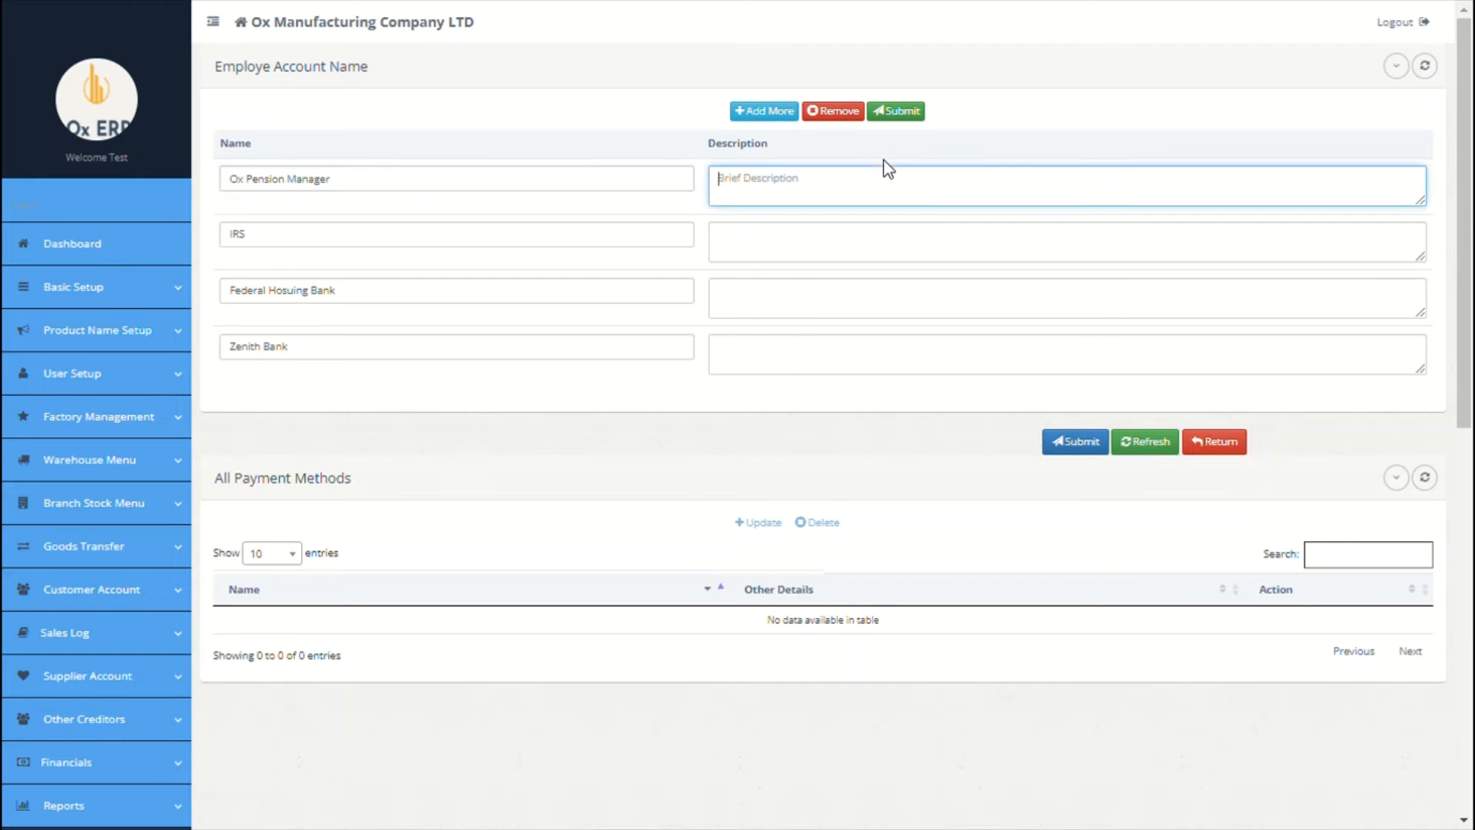
{"action": "left_click", "coordinate": [1054, 435]}
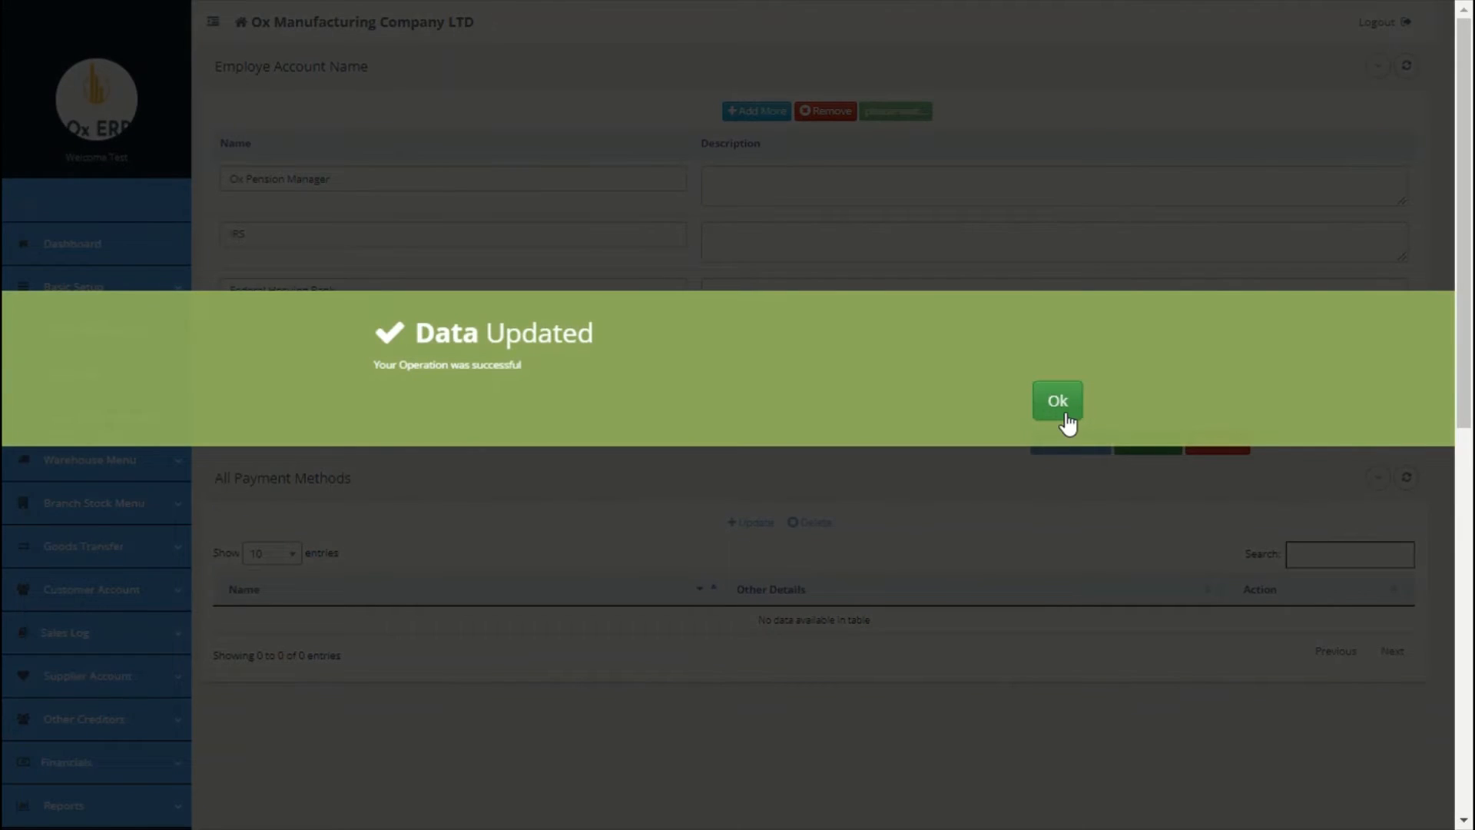
{"action": "left_click", "coordinate": [1064, 411]}
{"action": "scroll", "coordinate": [619, 472], "scroll_direction": "down", "scroll_amount": 9}
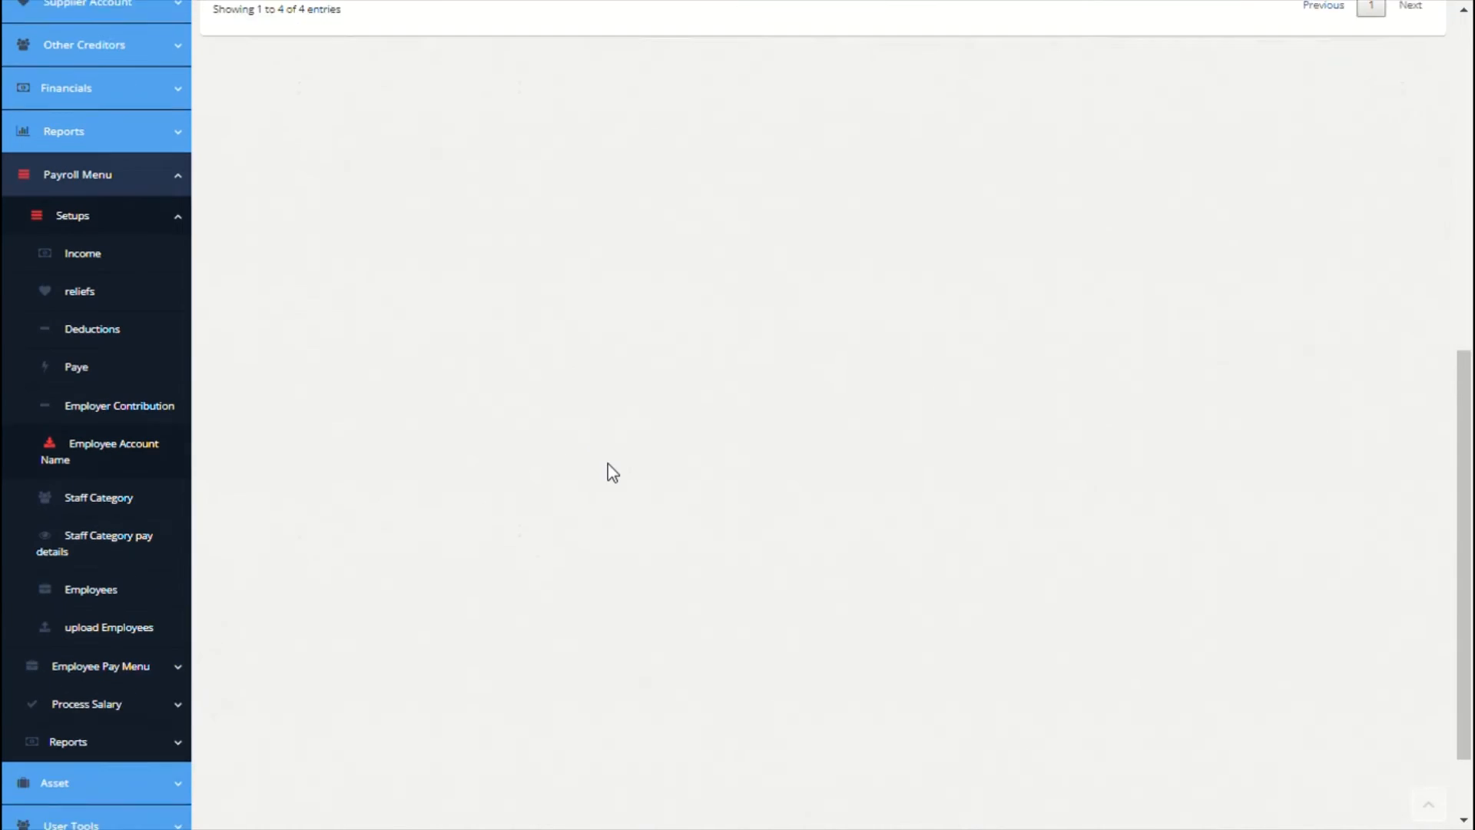
Step: Enter staff category 'Level 1' with description 'All Junior Staff'
{"action": "left_click", "coordinate": [129, 486]}
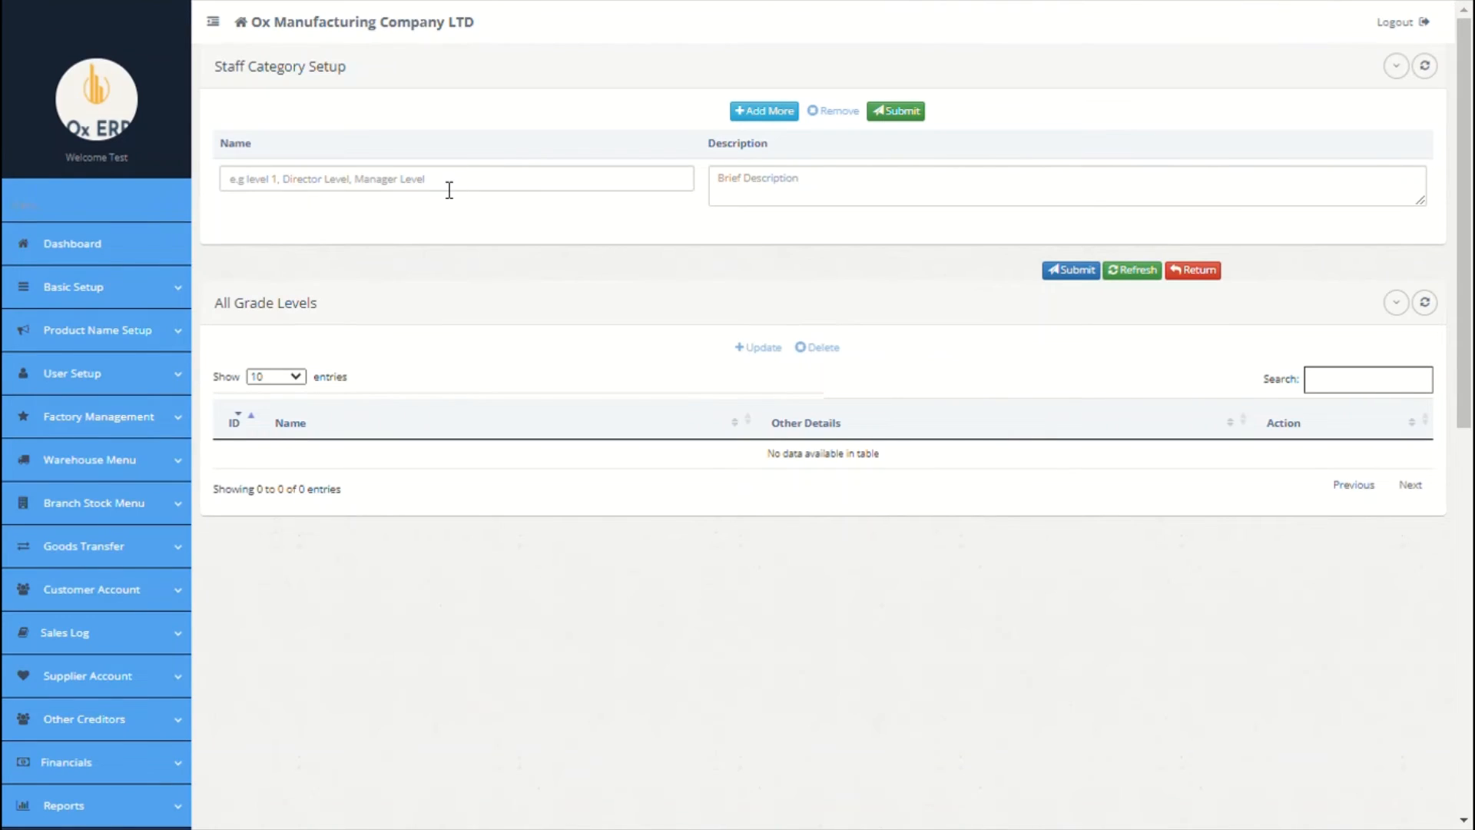
{"action": "left_click", "coordinate": [450, 189]}
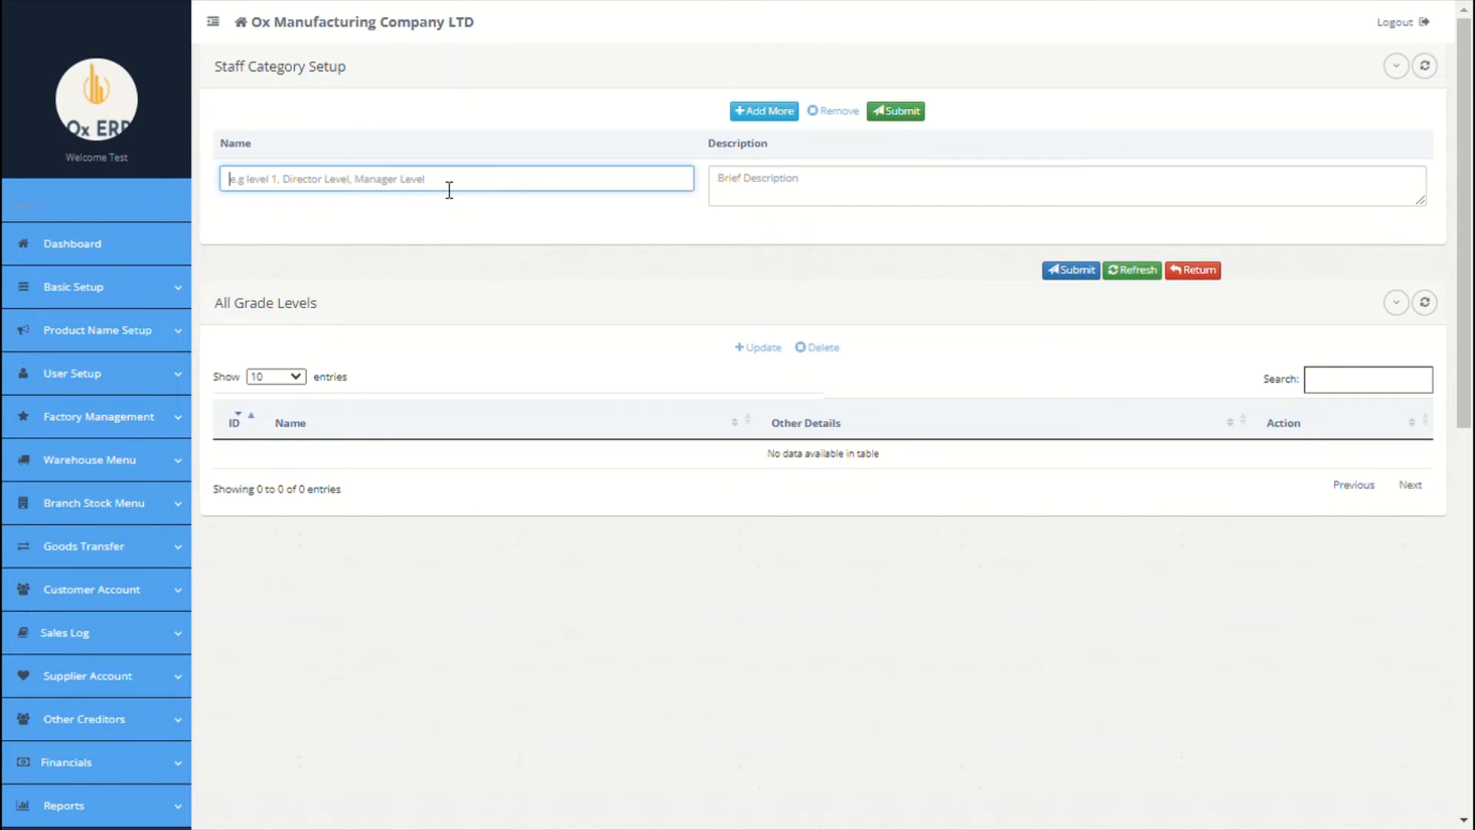
{"action": "type", "text": "level 1"}
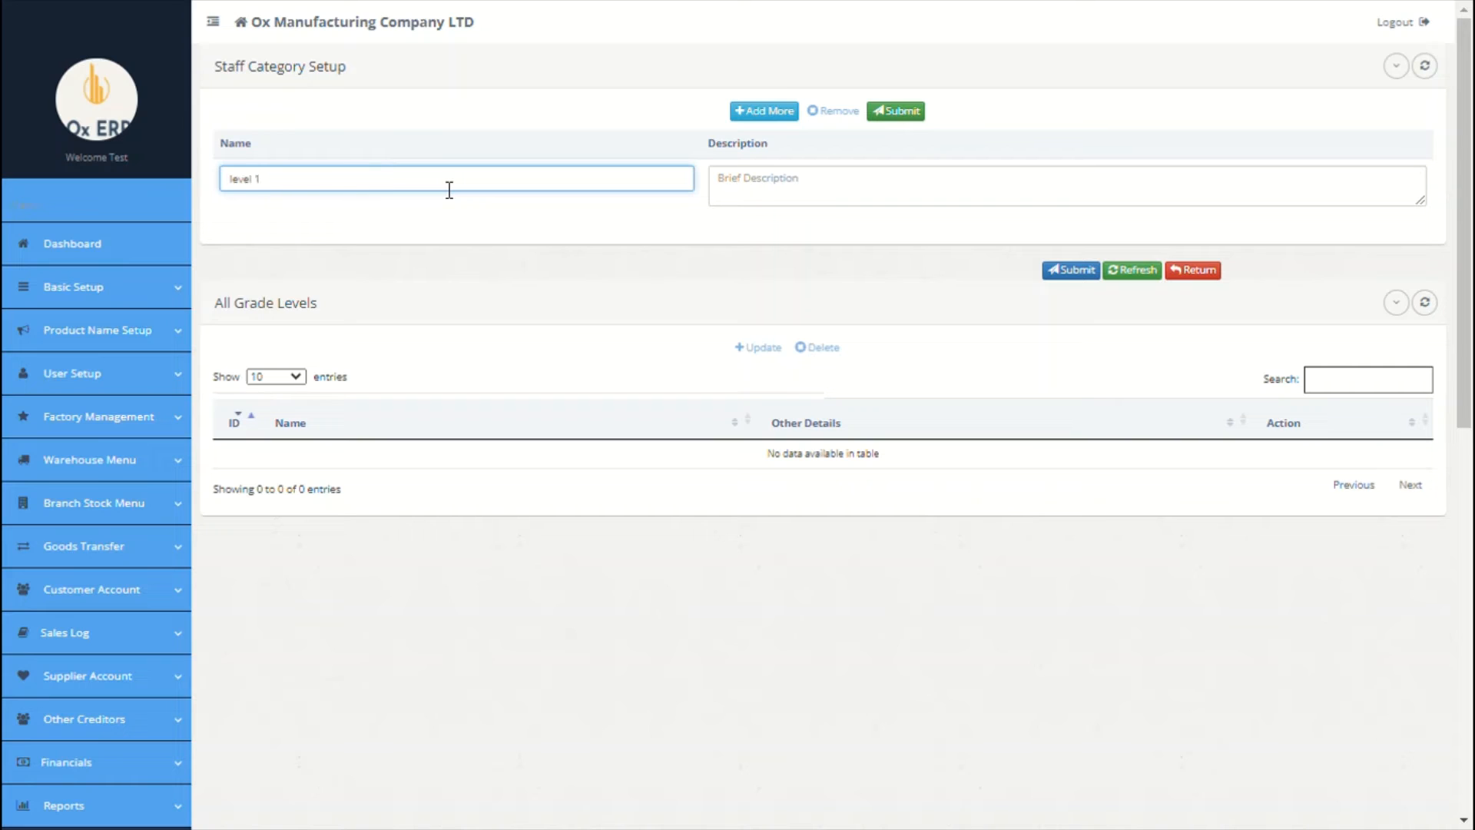
{"action": "left_click", "coordinate": [757, 201]}
{"action": "type", "text": "all junior stagg"}
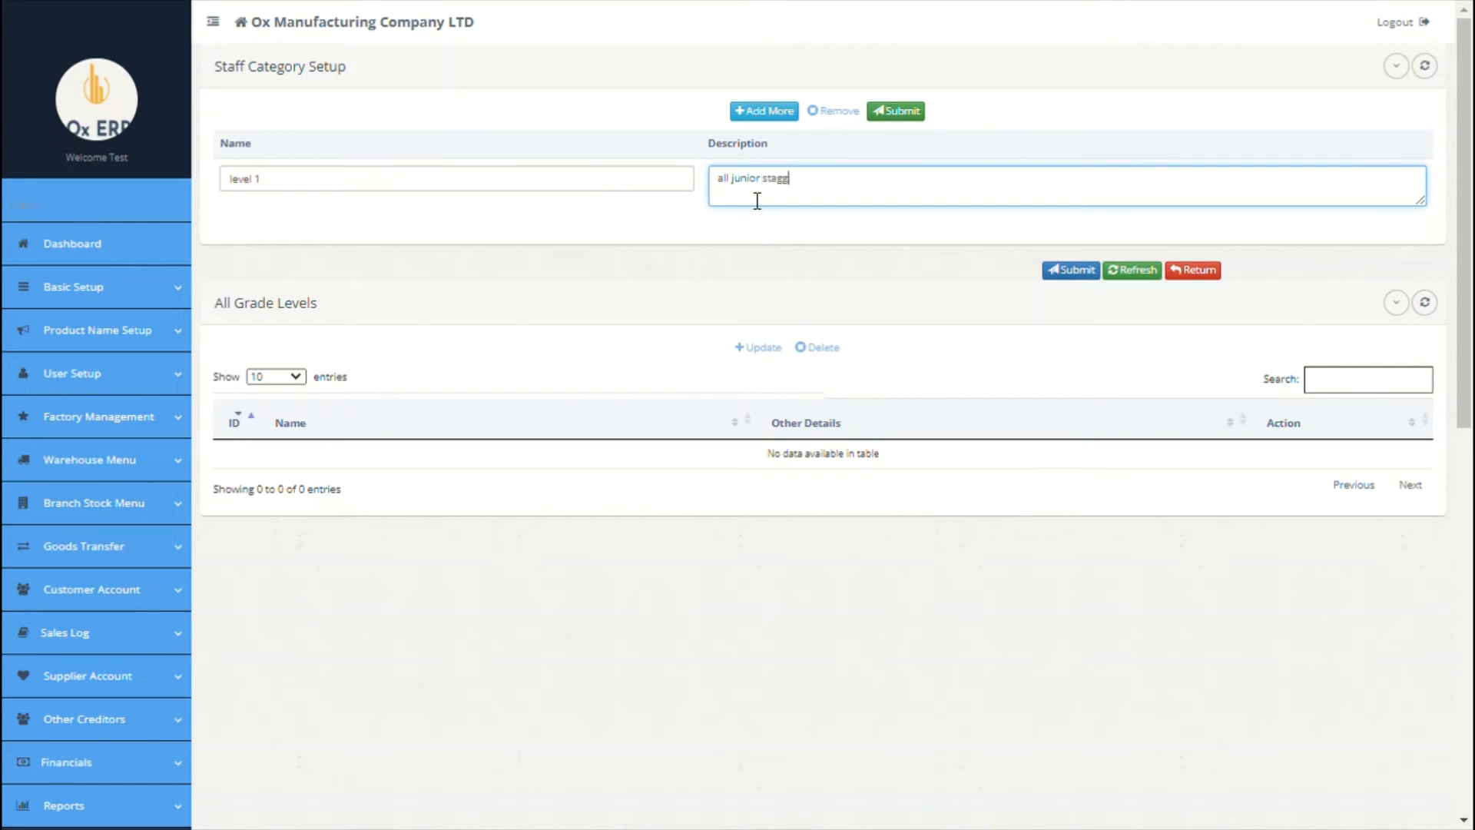
{"action": "key", "text": "BackSpace"}
{"action": "type", "text": "ff"}
Step: Add rows for 'Level 2' (description 'Mid Level') and 'Manager'
{"action": "left_click", "coordinate": [777, 112]}
{"action": "left_click", "coordinate": [573, 189]}
{"action": "type", "text": "level 2"}
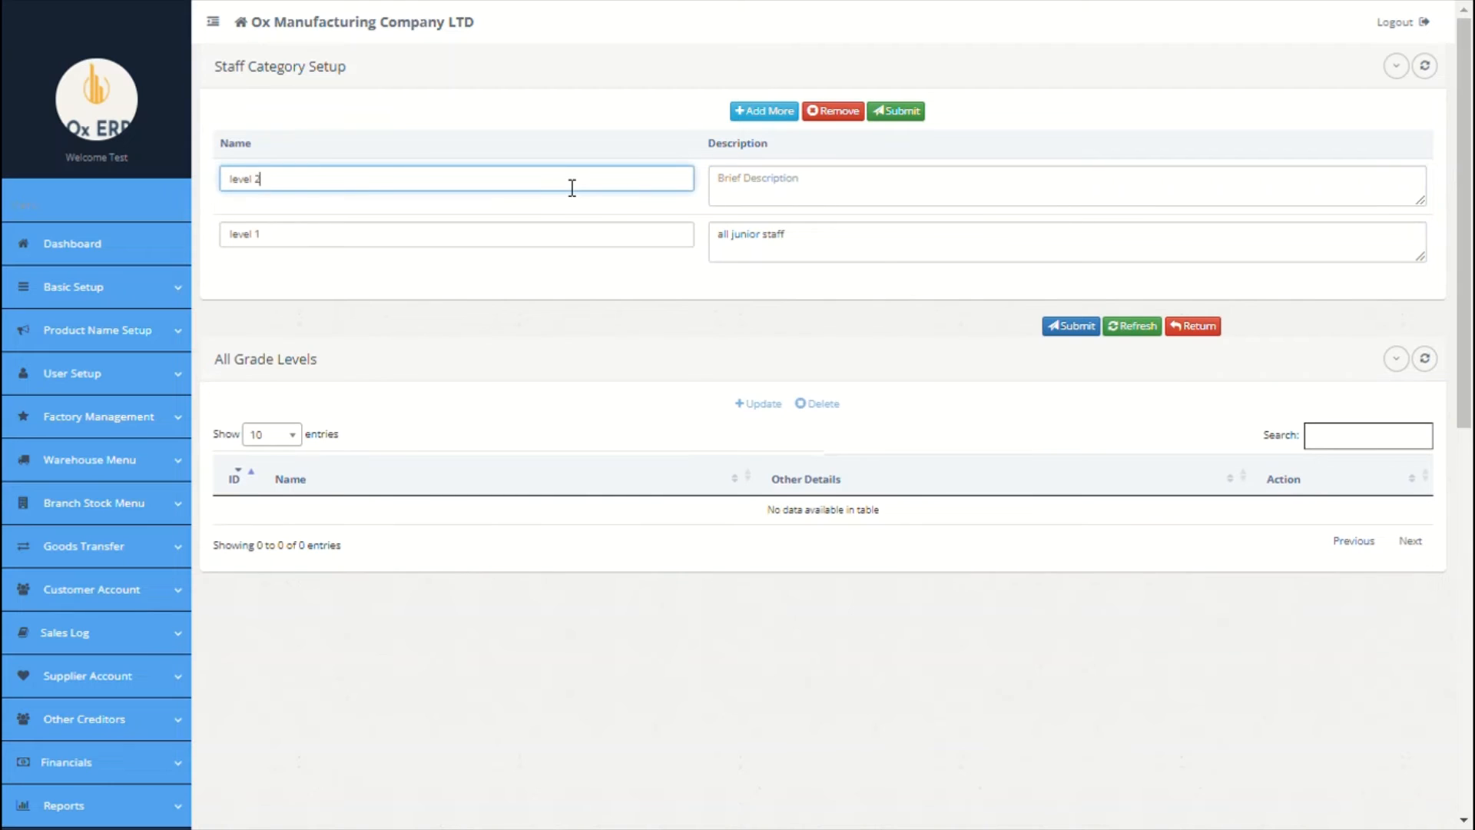
{"action": "left_click", "coordinate": [849, 192]}
{"action": "type", "text": "mid level"}
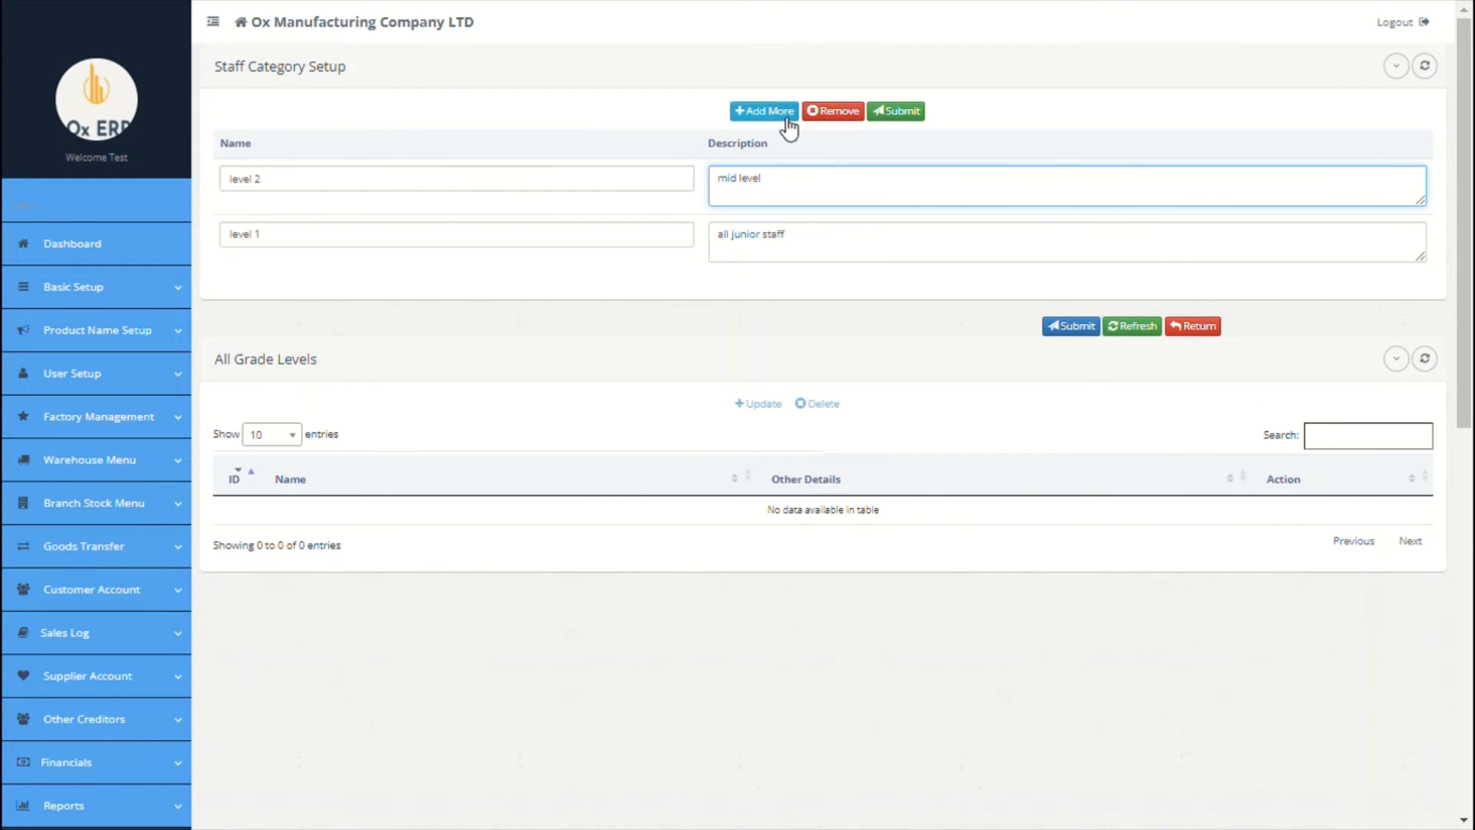
{"action": "left_click", "coordinate": [782, 116]}
{"action": "left_click", "coordinate": [523, 187]}
{"action": "type", "text": "manager"}
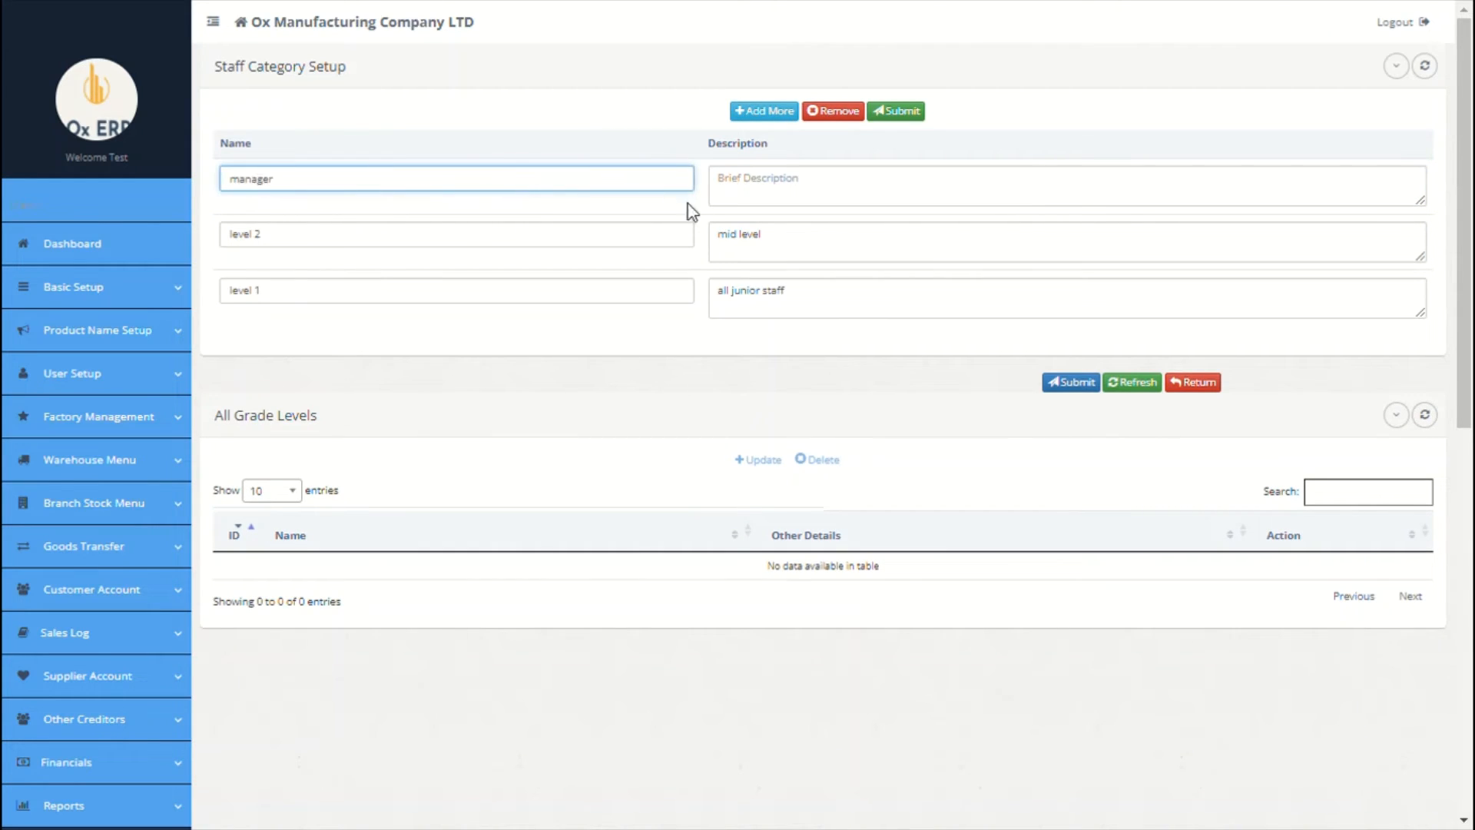
{"action": "left_click", "coordinate": [740, 195]}
Step: Add a 'Senior Manager' row and submit all four staff categories
{"action": "left_click", "coordinate": [764, 111]}
{"action": "left_click", "coordinate": [549, 196]}
{"action": "type", "text": "senior manager"}
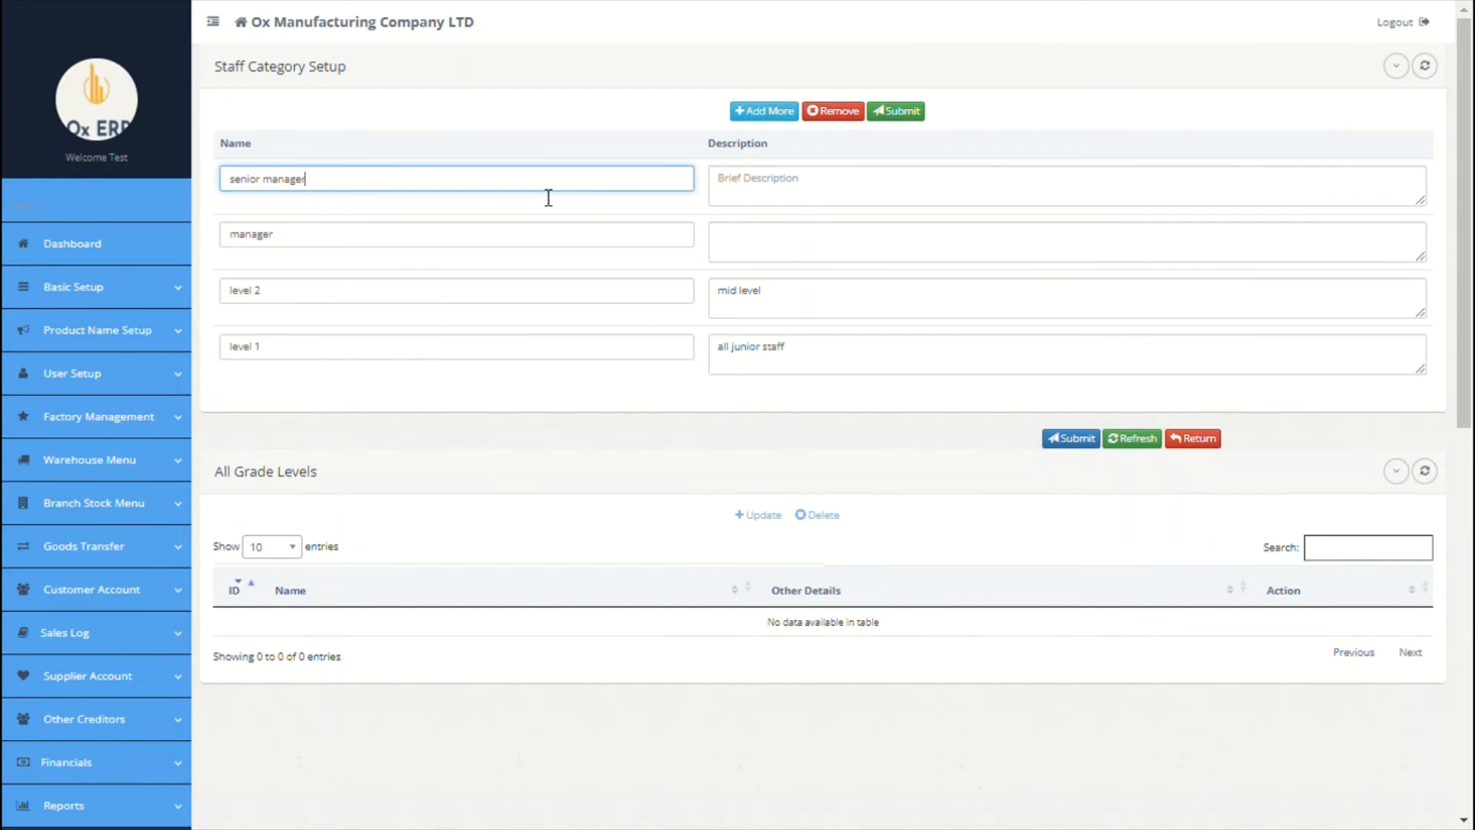
{"action": "left_click", "coordinate": [814, 215]}
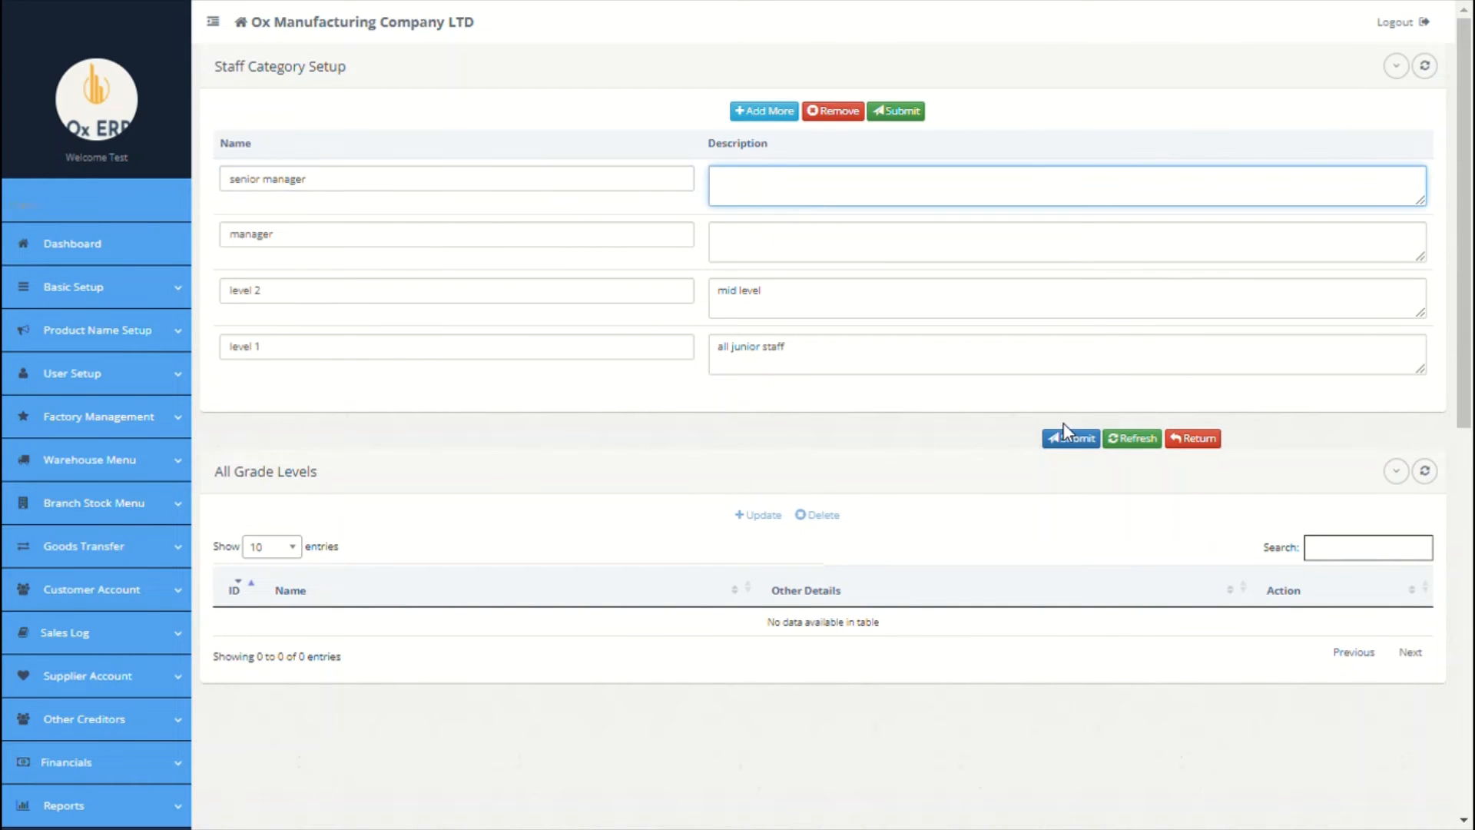
{"action": "left_click", "coordinate": [1069, 437]}
{"action": "left_click", "coordinate": [1057, 401]}
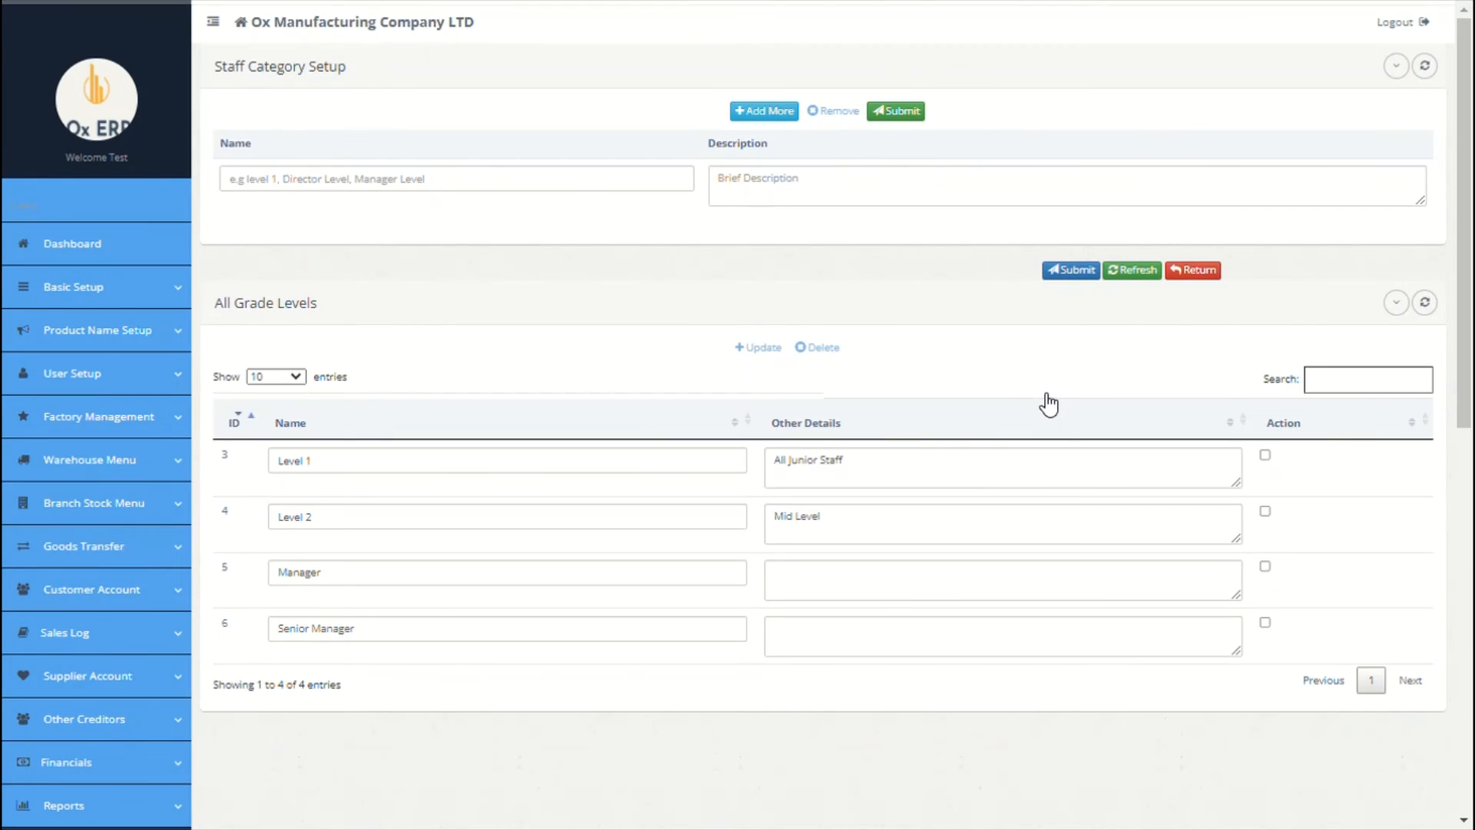
{"action": "scroll", "coordinate": [1047, 402], "scroll_direction": "down", "scroll_amount": 5}
Step: Choose Level 1 in Grade Level Payroll Configuration and load its payroll settings with Go!
{"action": "scroll", "coordinate": [102, 596], "scroll_direction": "down", "scroll_amount": 3}
{"action": "left_click", "coordinate": [102, 596]}
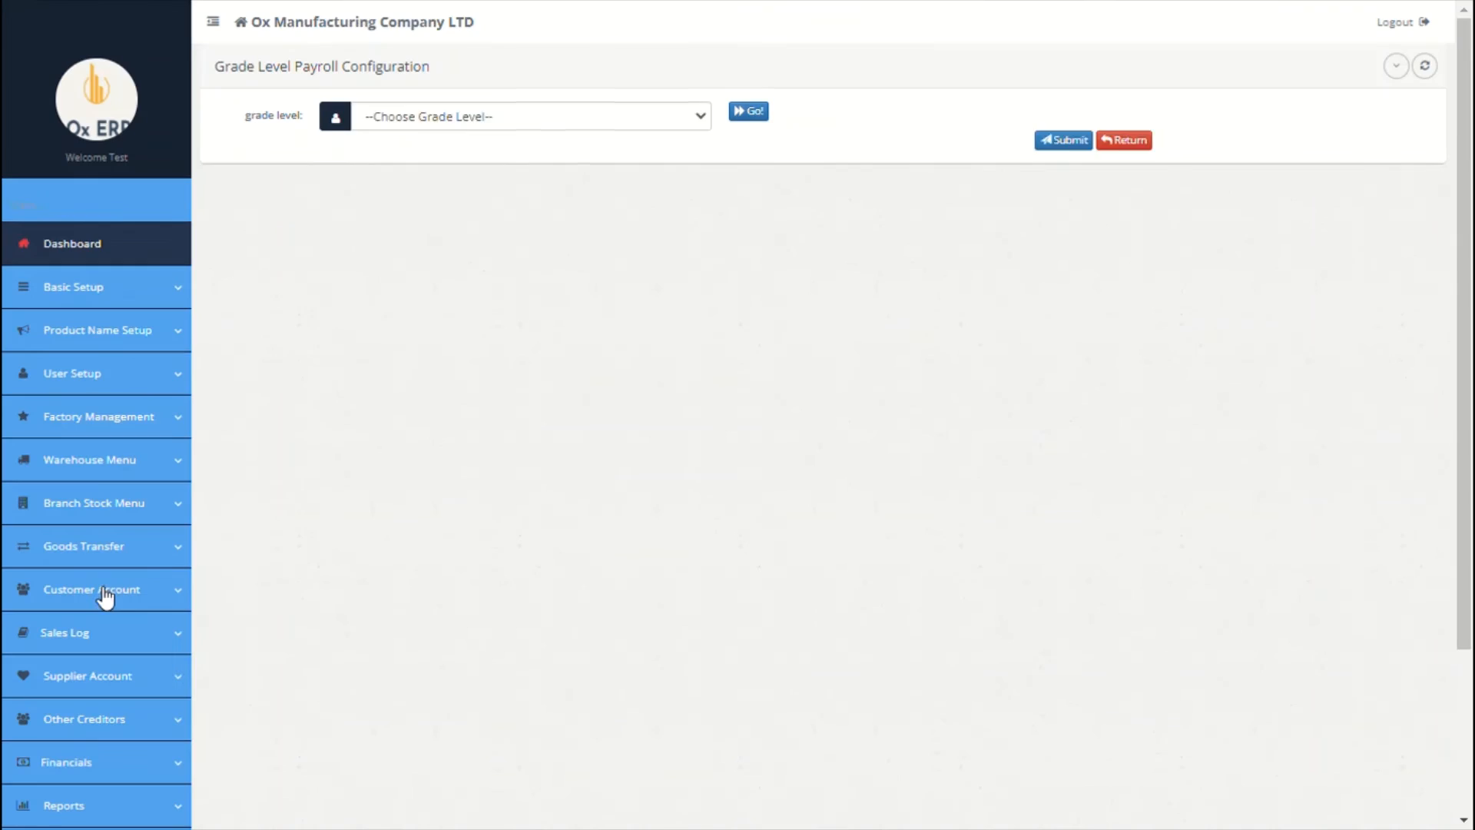
{"action": "left_click", "coordinate": [657, 119]}
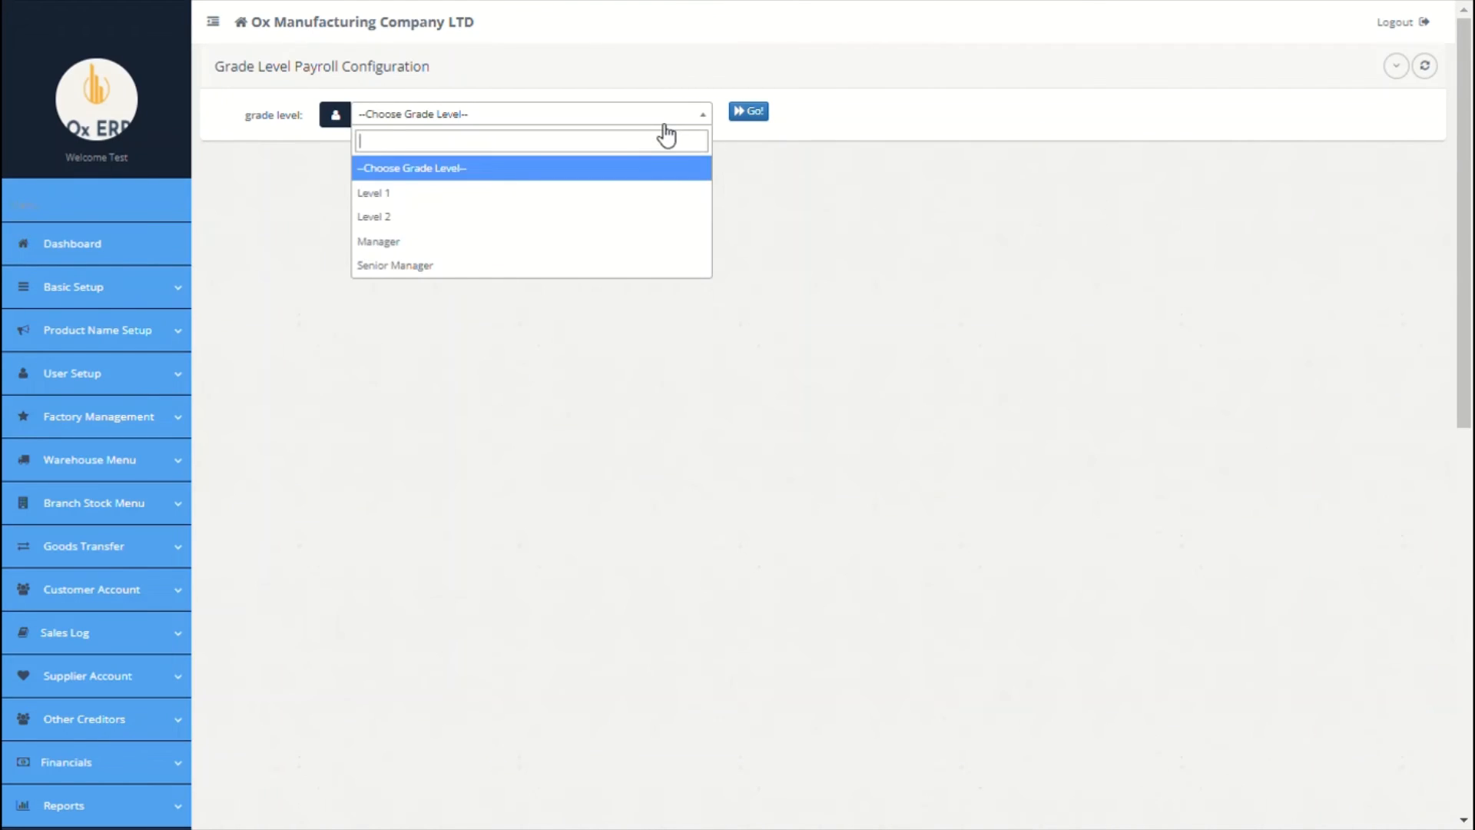
{"action": "left_click", "coordinate": [515, 198]}
{"action": "left_click", "coordinate": [757, 114]}
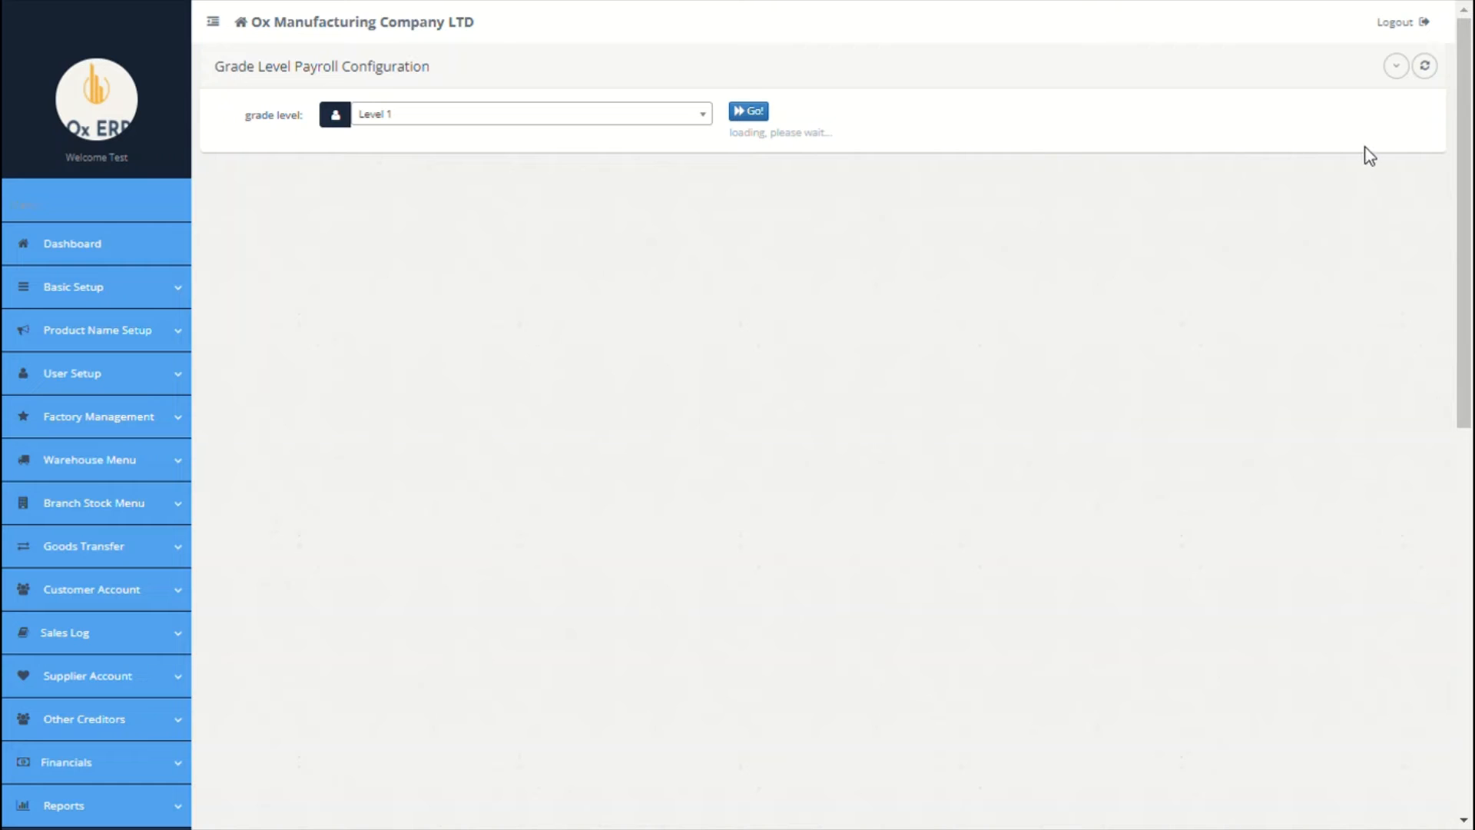
Step: Enter Level 1 pay amounts: basic salary 29000, housing 5000, transport 2300
{"action": "scroll", "coordinate": [395, 212], "scroll_direction": "down", "scroll_amount": 6}
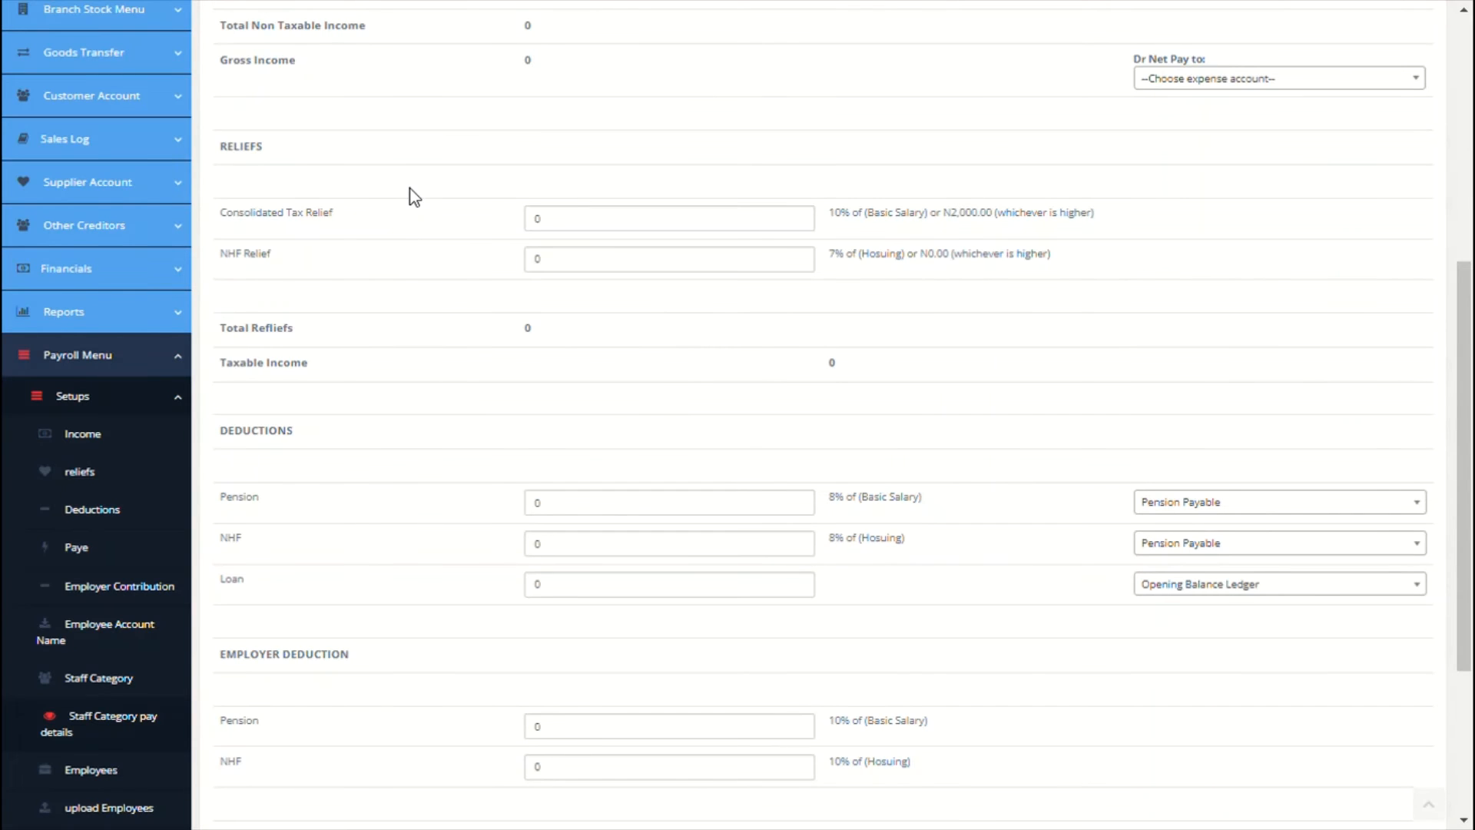
{"action": "scroll", "coordinate": [1030, 471], "scroll_direction": "up", "scroll_amount": 6}
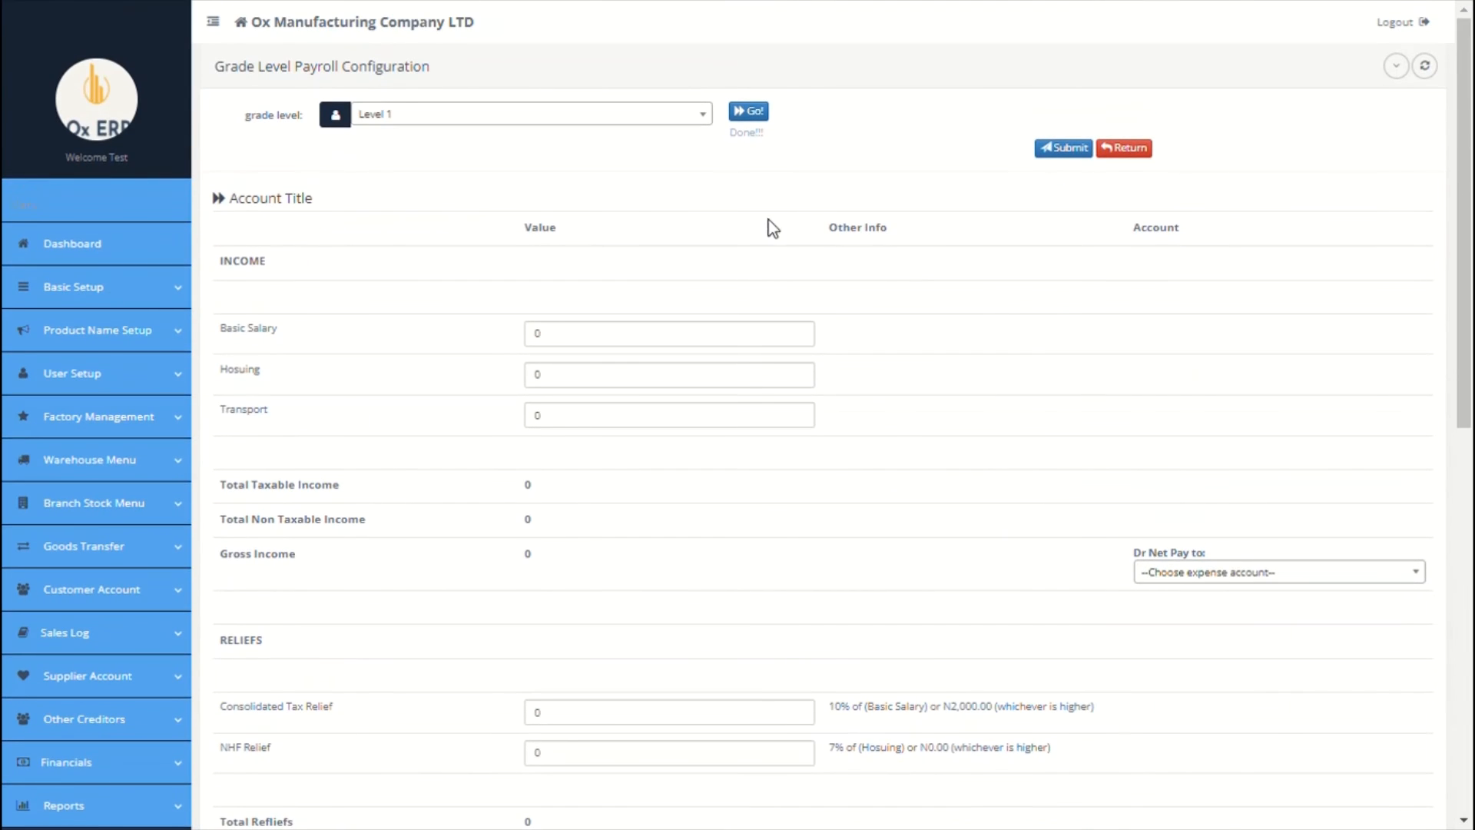
{"action": "left_click", "coordinate": [541, 339]}
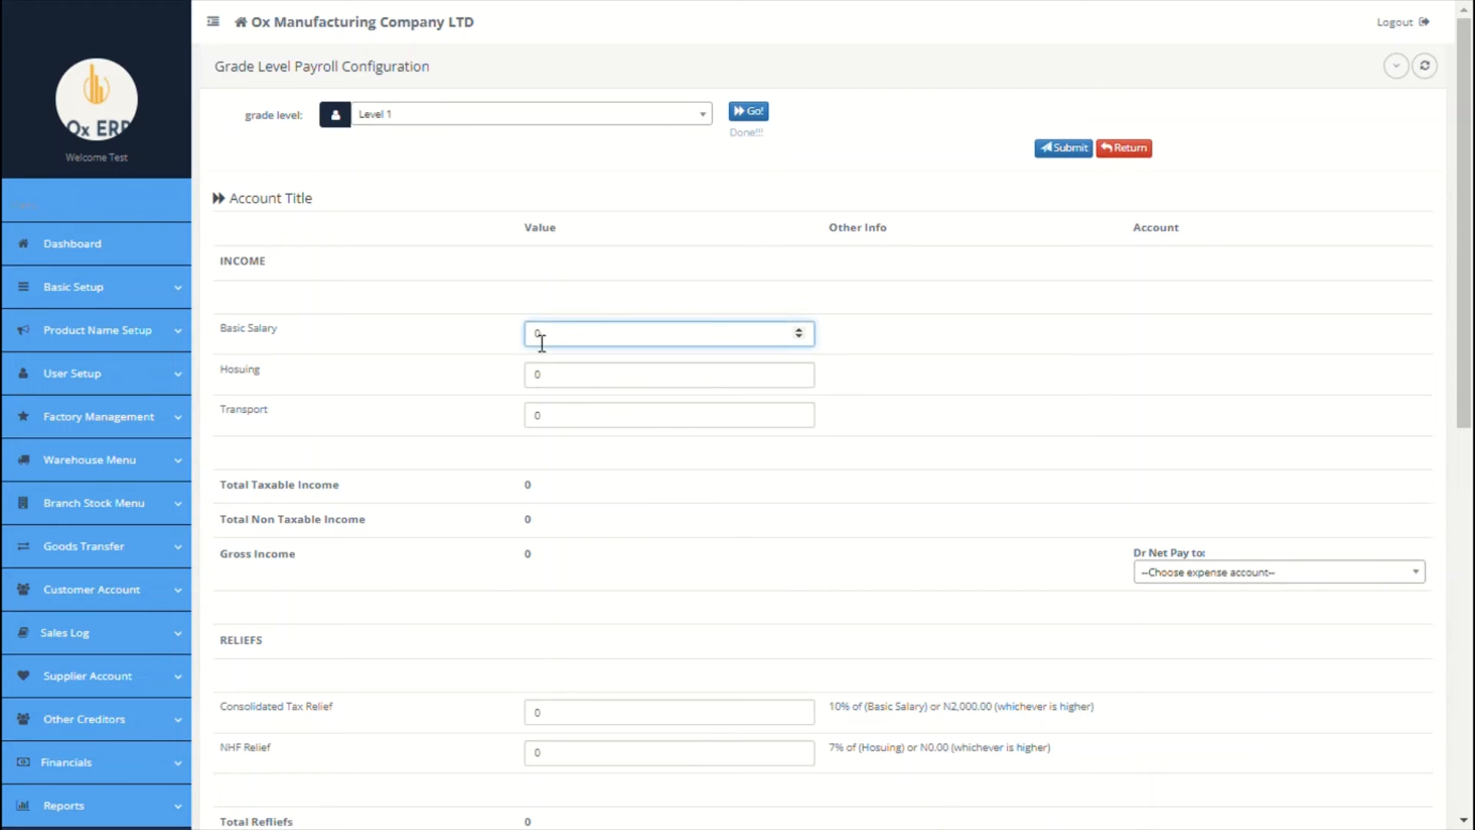
{"action": "type", "text": "29000"}
{"action": "left_click", "coordinate": [542, 378]}
{"action": "type", "text": "5000"}
{"action": "left_click", "coordinate": [544, 427]}
{"action": "type", "text": "2"}
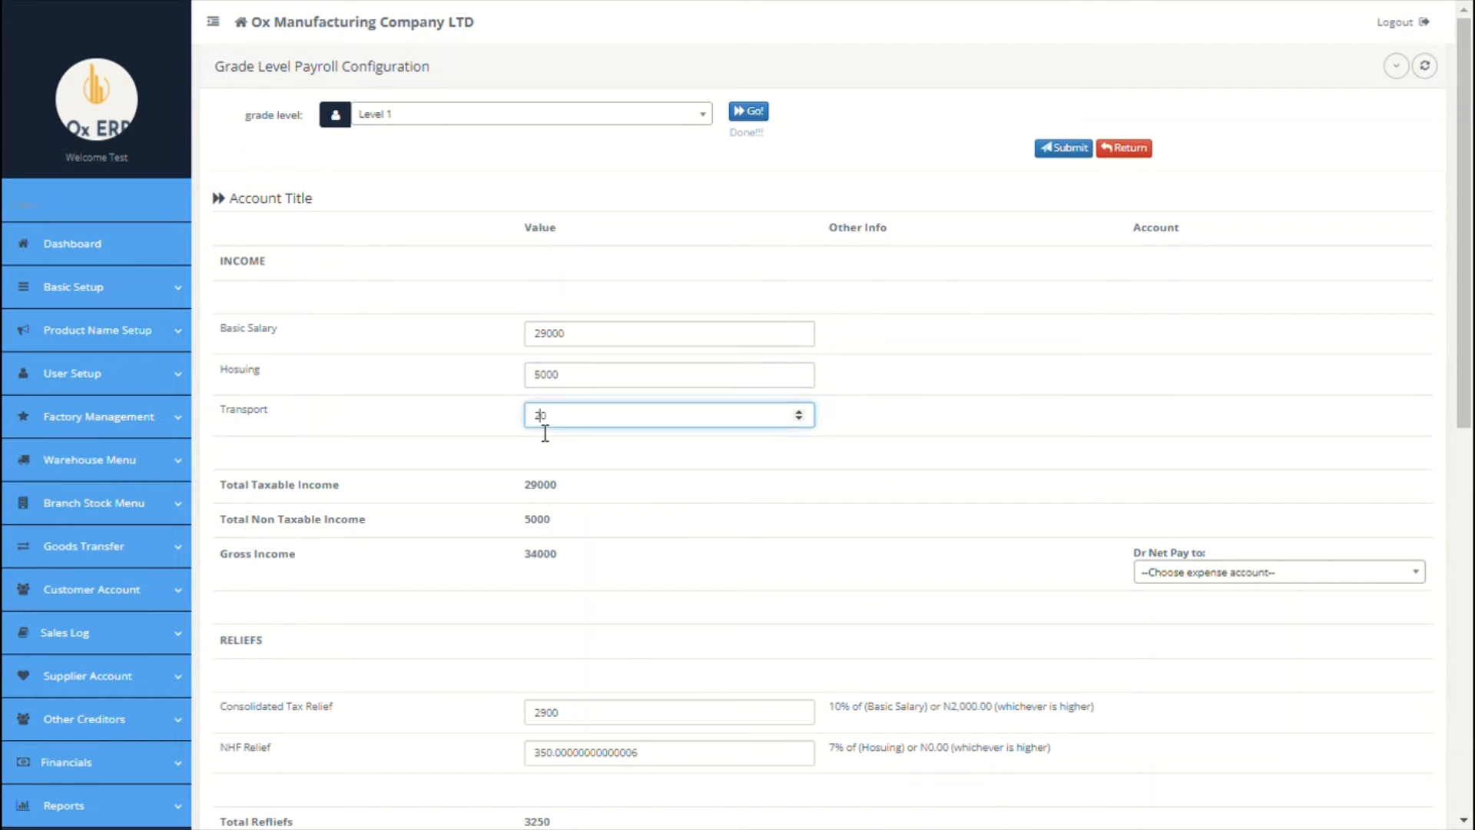
{"action": "type", "text": "300"}
Step: Debit net pay to Salary and credit it to Net Salary Payable, keeping Loan on Opening Balance Ledger
{"action": "scroll", "coordinate": [753, 484], "scroll_direction": "down", "scroll_amount": 1}
{"action": "left_click", "coordinate": [1176, 527]}
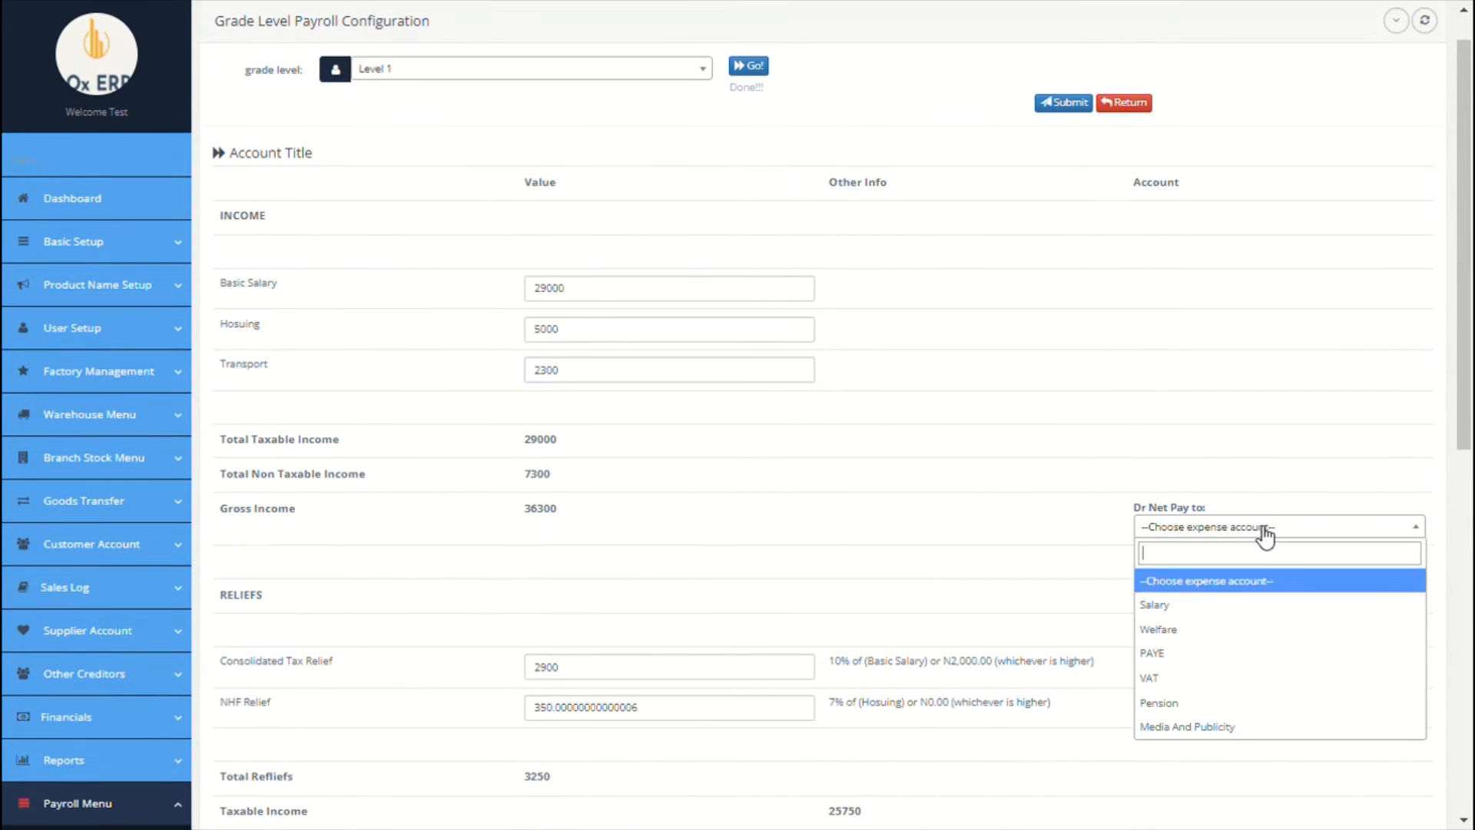
{"action": "left_click", "coordinate": [1180, 604]}
{"action": "scroll", "coordinate": [1108, 554], "scroll_direction": "down", "scroll_amount": 3}
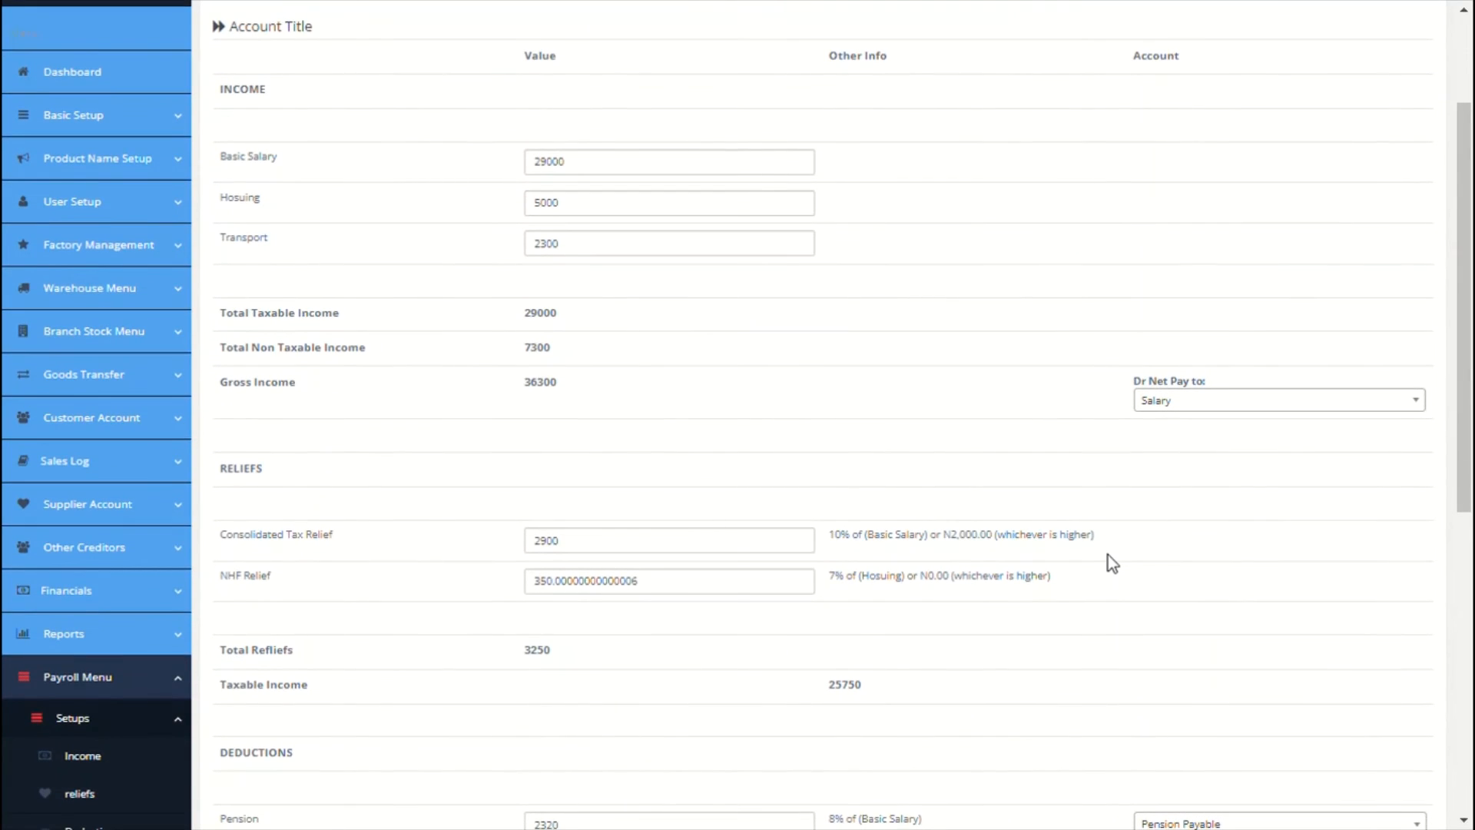
{"action": "scroll", "coordinate": [1108, 555], "scroll_direction": "down", "scroll_amount": 4}
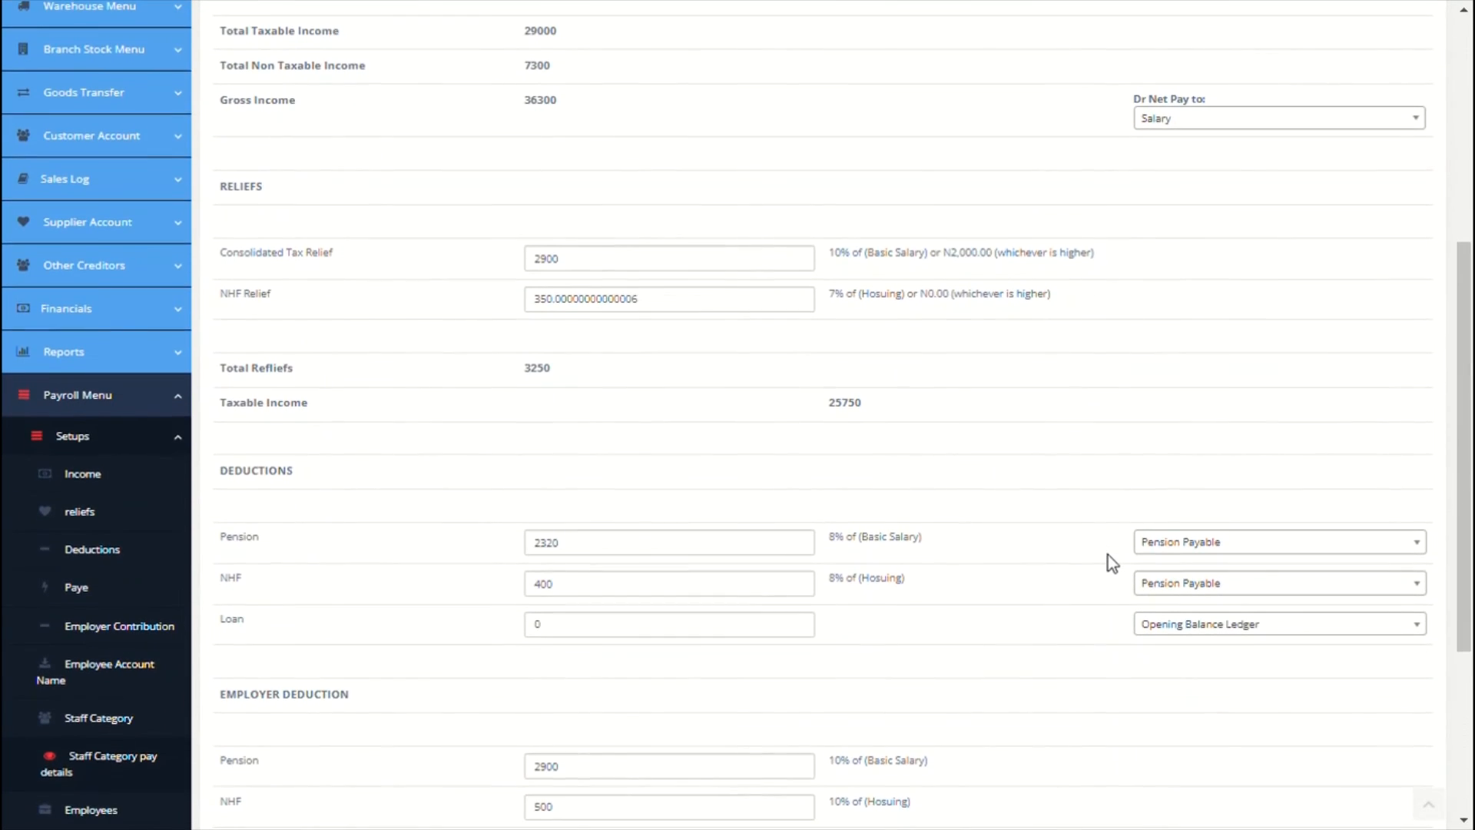
{"action": "scroll", "coordinate": [1024, 395], "scroll_direction": "down", "scroll_amount": 2}
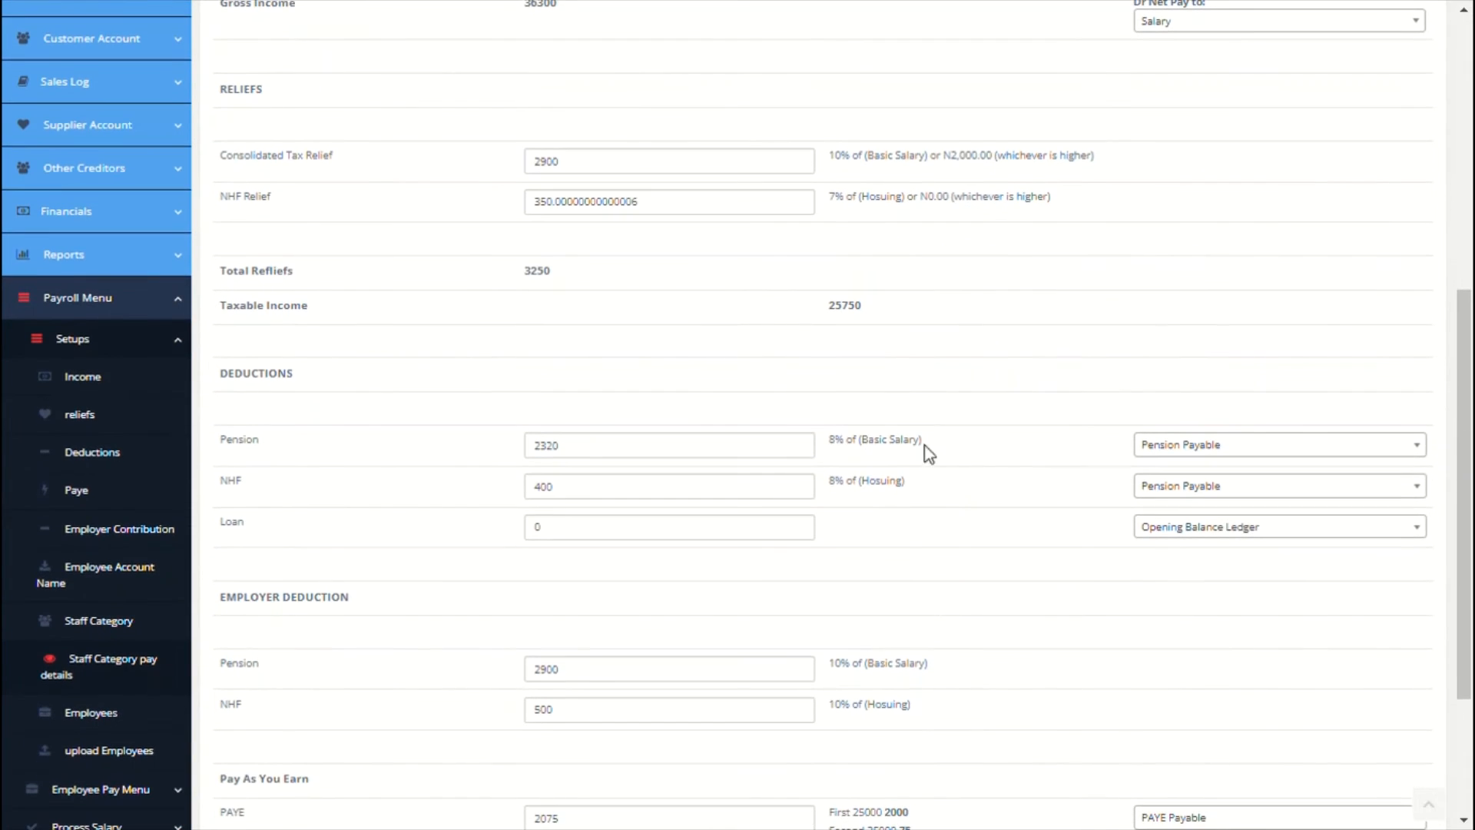
{"action": "left_click", "coordinate": [1207, 547]}
{"action": "left_click", "coordinate": [1207, 548]}
{"action": "scroll", "coordinate": [1119, 584], "scroll_direction": "down", "scroll_amount": 3}
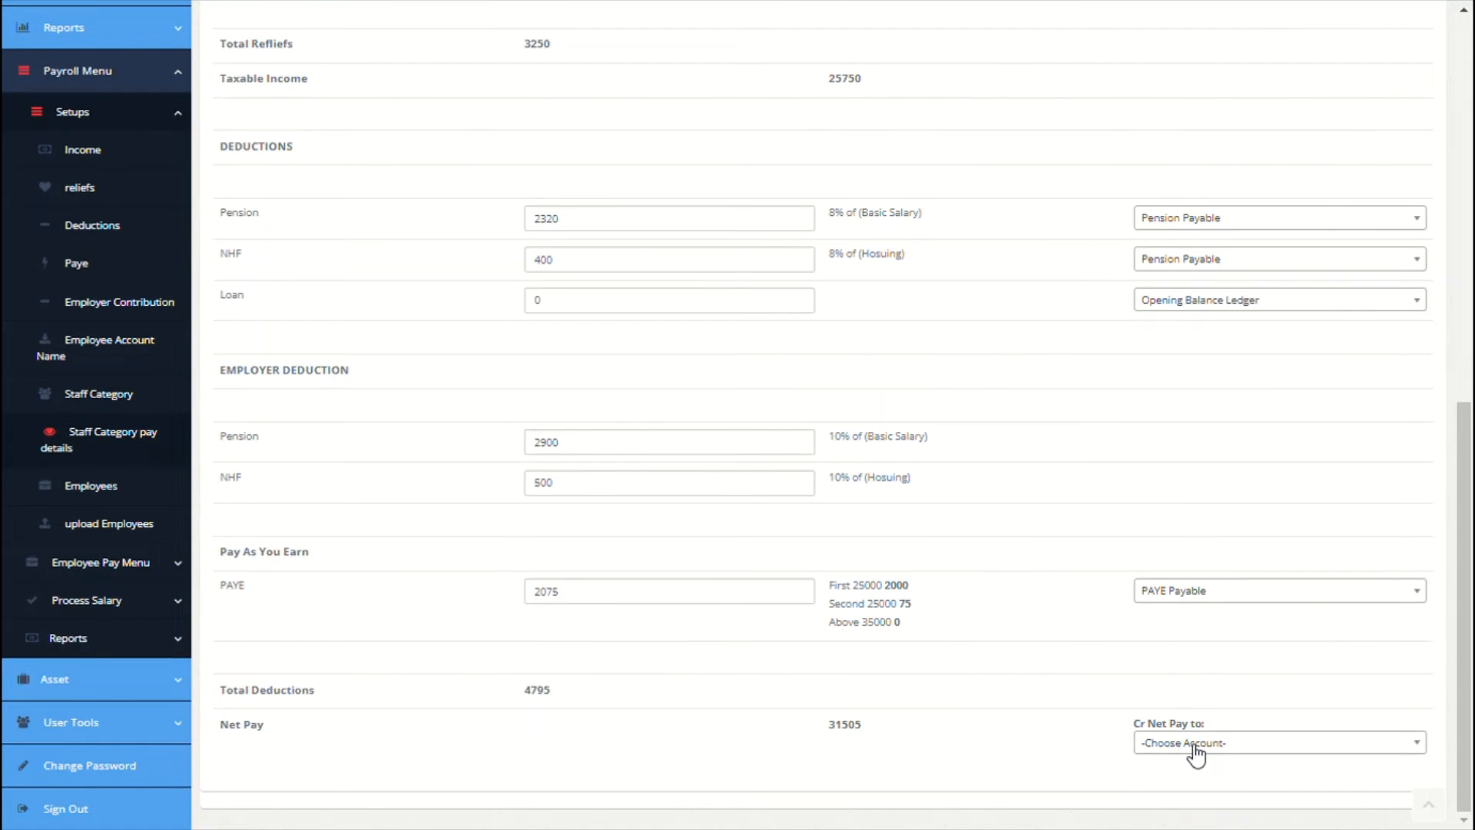
{"action": "left_click", "coordinate": [1196, 755]}
{"action": "left_click", "coordinate": [1211, 647]}
{"action": "scroll", "coordinate": [1014, 552], "scroll_direction": "up", "scroll_amount": 10}
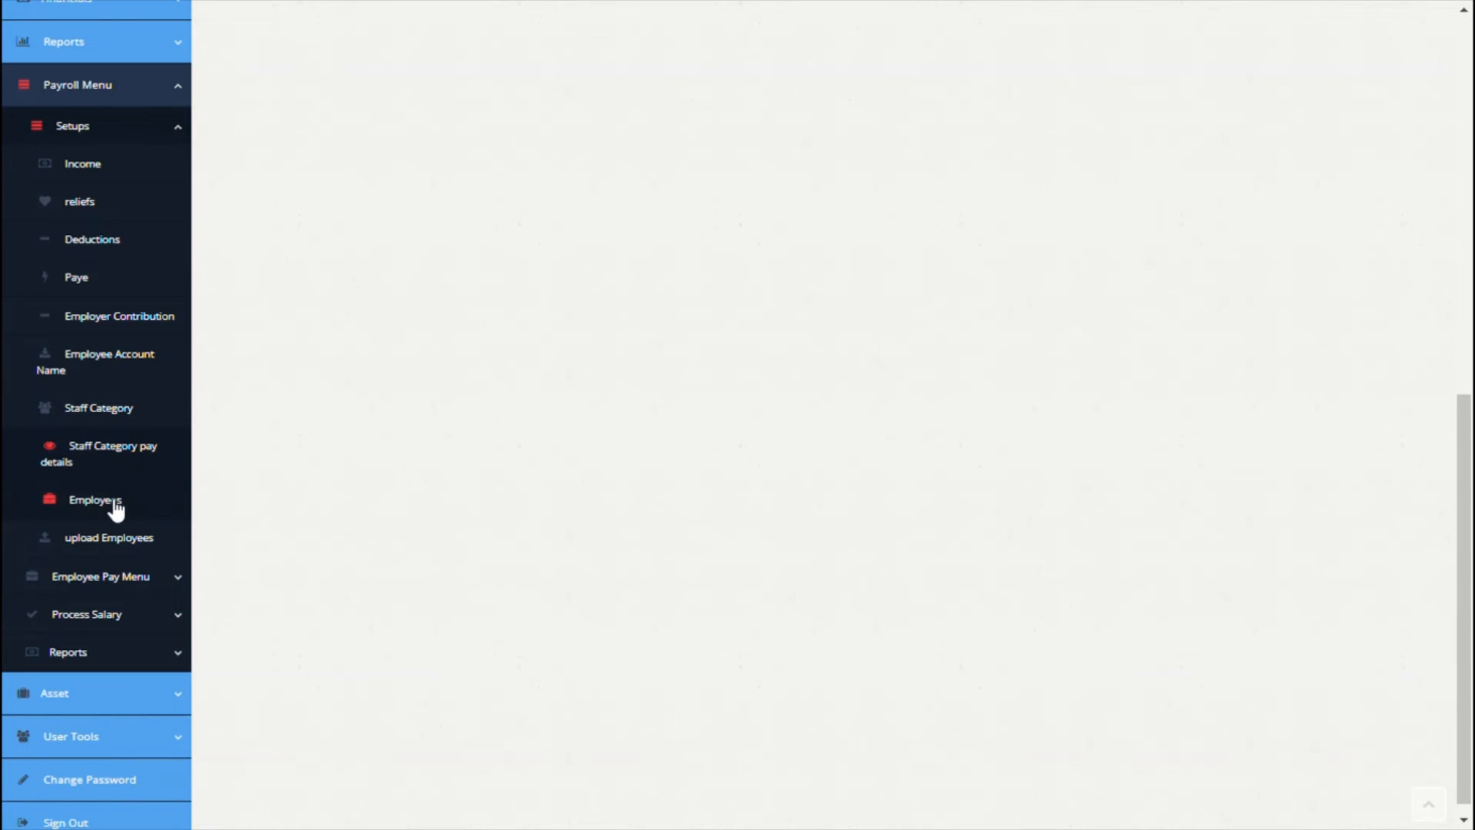
Step: Start a new employee record with the employee's first name, last name and employee ID
{"action": "left_click", "coordinate": [113, 501]}
{"action": "left_click", "coordinate": [560, 128]}
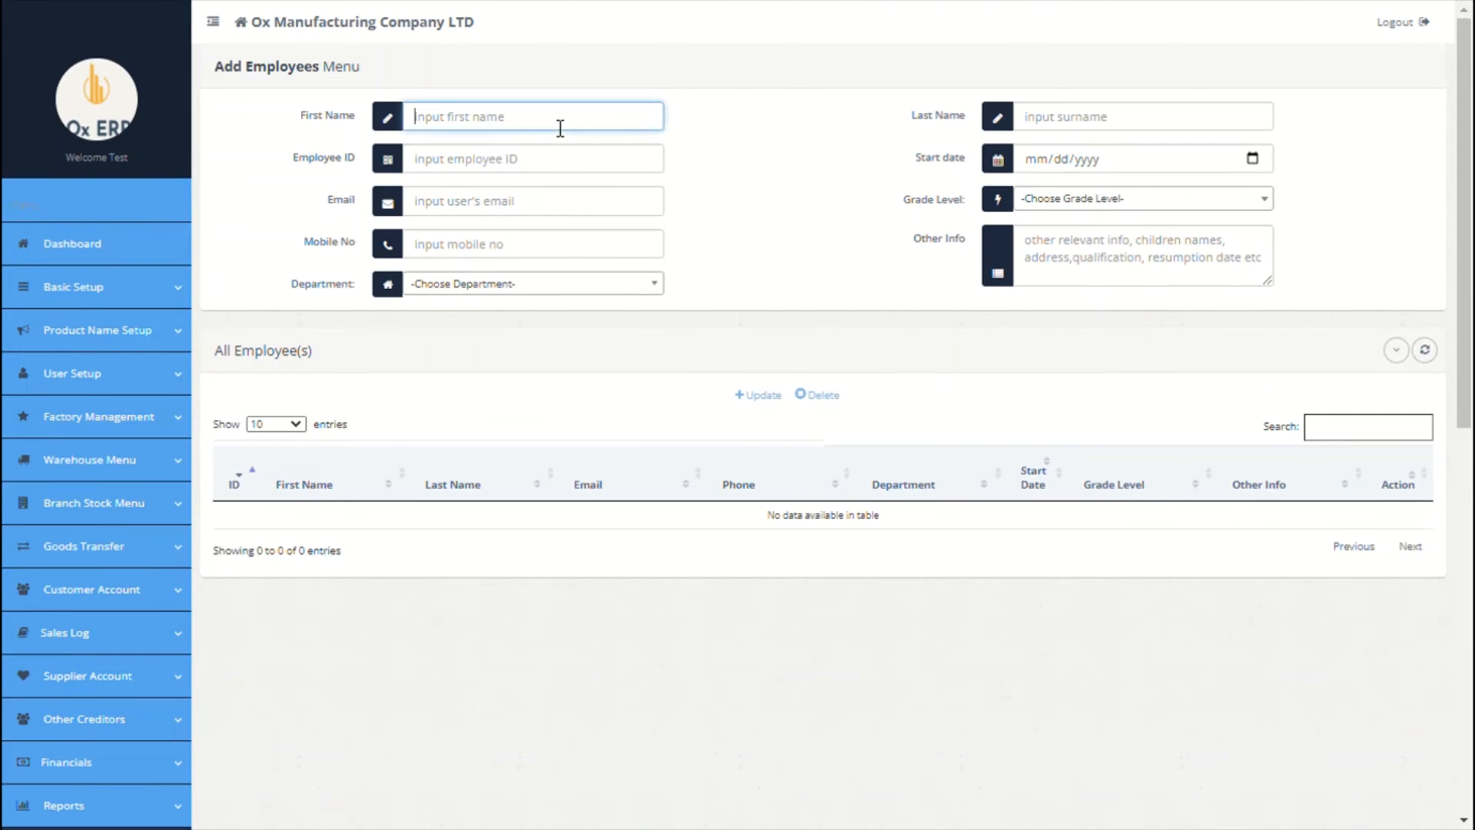
{"action": "type", "text": "Mrs"}
{"action": "left_click", "coordinate": [1071, 140]}
{"action": "type", "text": "GTYU"}
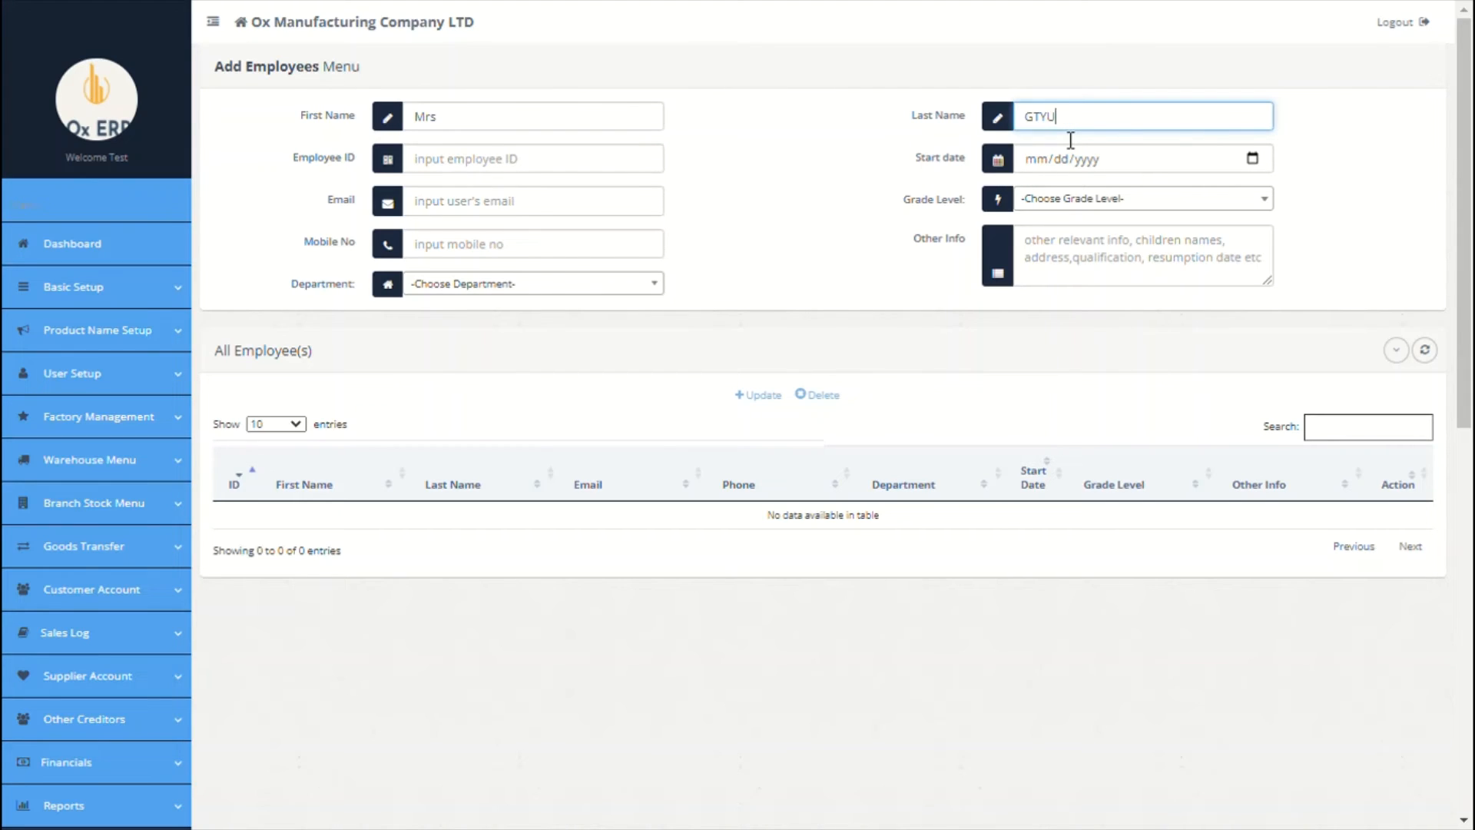
{"action": "left_click", "coordinate": [585, 165]}
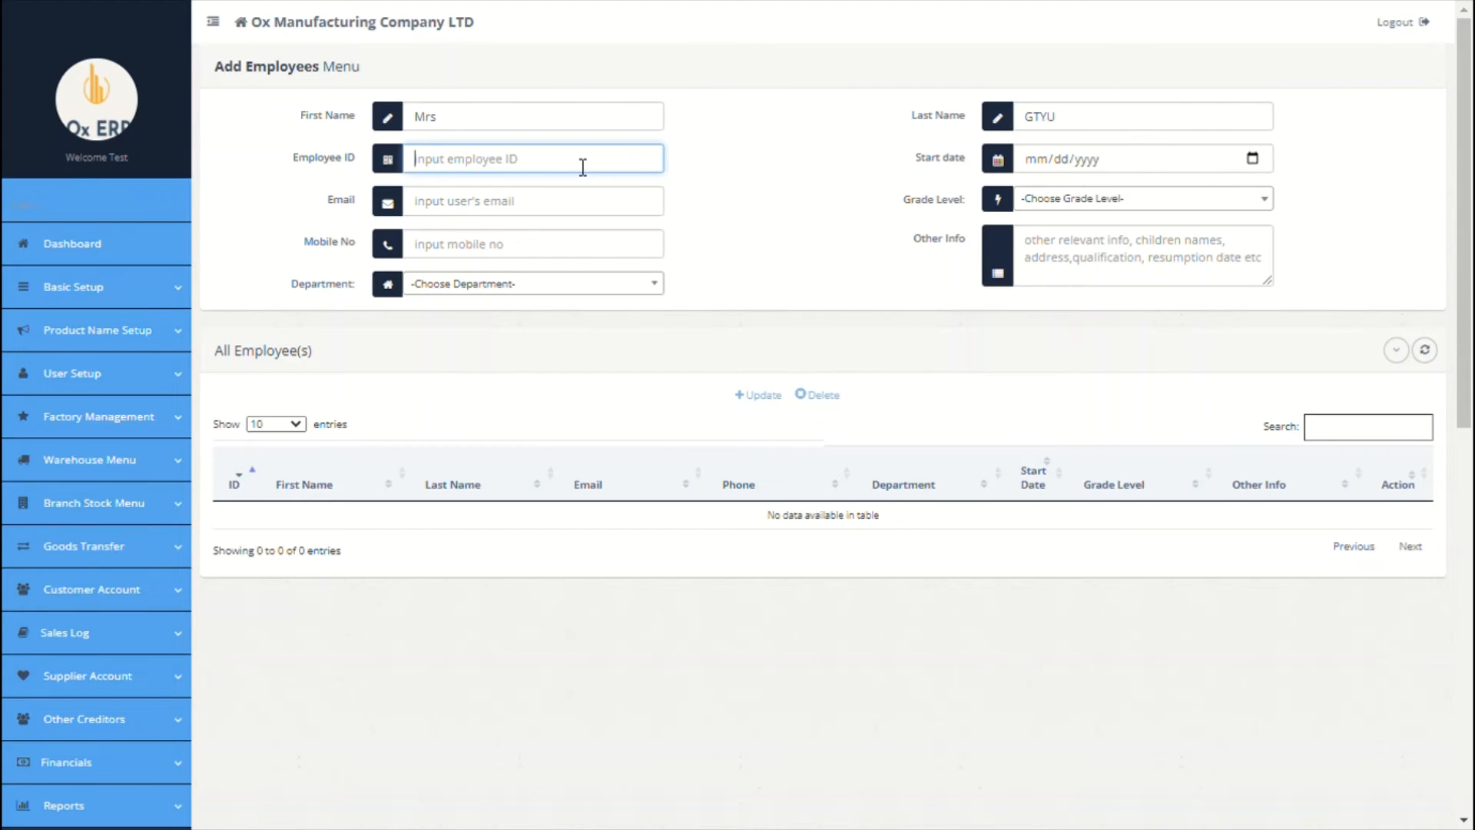
{"action": "type", "text": "0032"}
Step: Set start date 09/01/2021, grade Level 1, department Paris, and enter the employee's address in Other Info
{"action": "left_click", "coordinate": [1145, 162]}
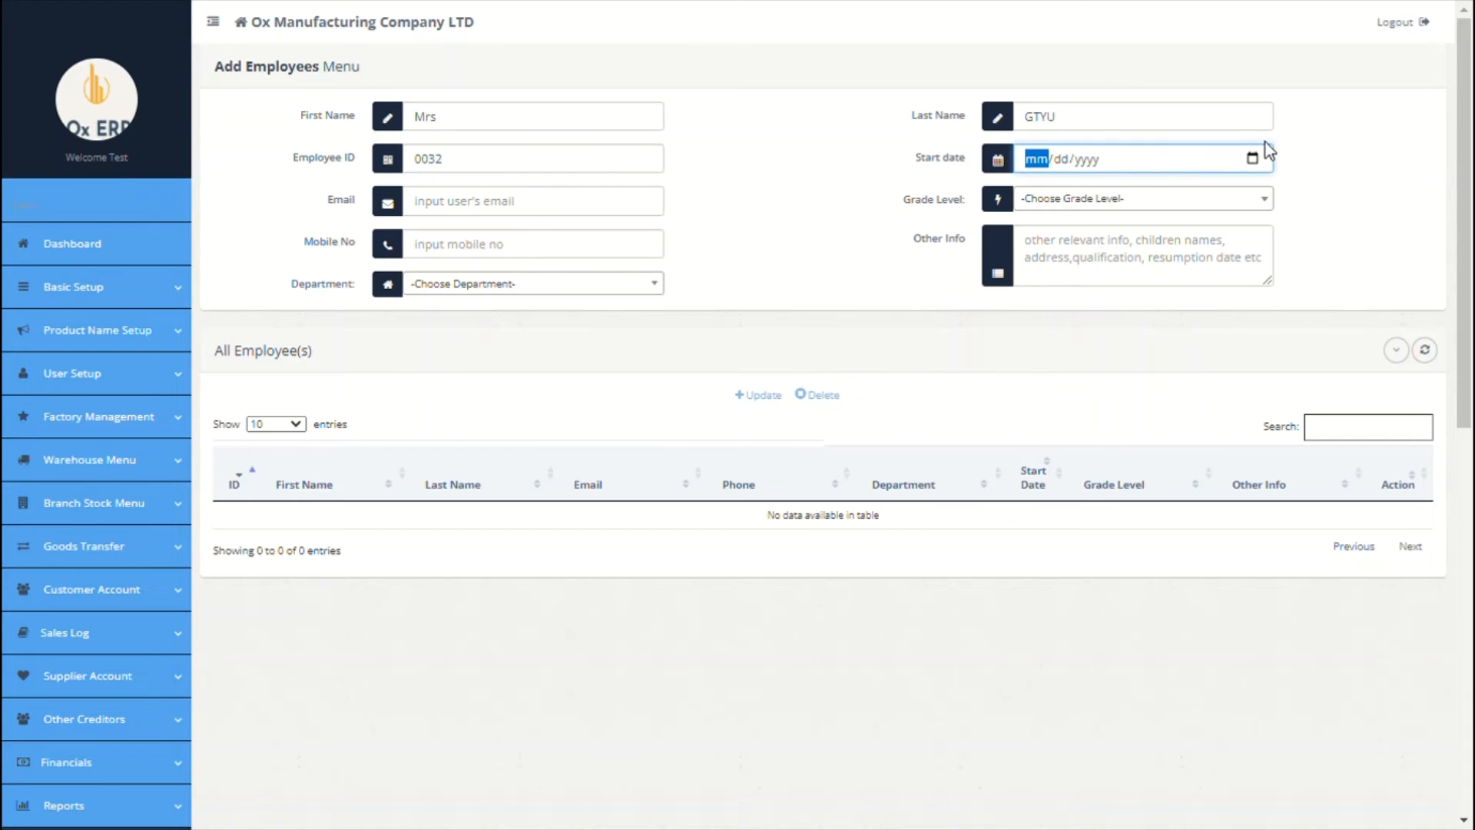
{"action": "scroll", "coordinate": [1156, 206], "scroll_direction": "down", "scroll_amount": 1}
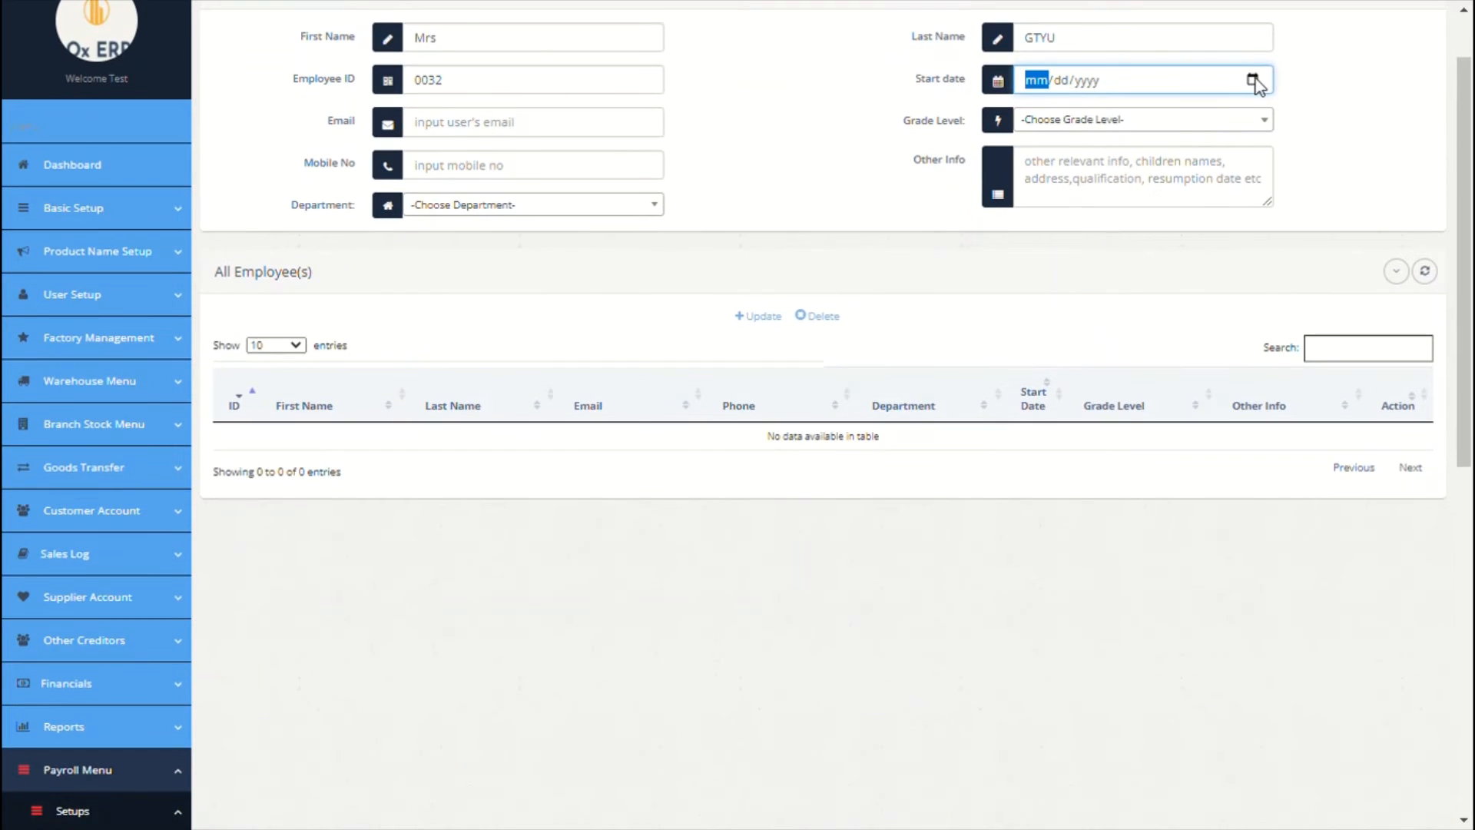
{"action": "left_click", "coordinate": [1255, 80]}
{"action": "left_click", "coordinate": [1124, 174]}
{"action": "left_click", "coordinate": [574, 135]}
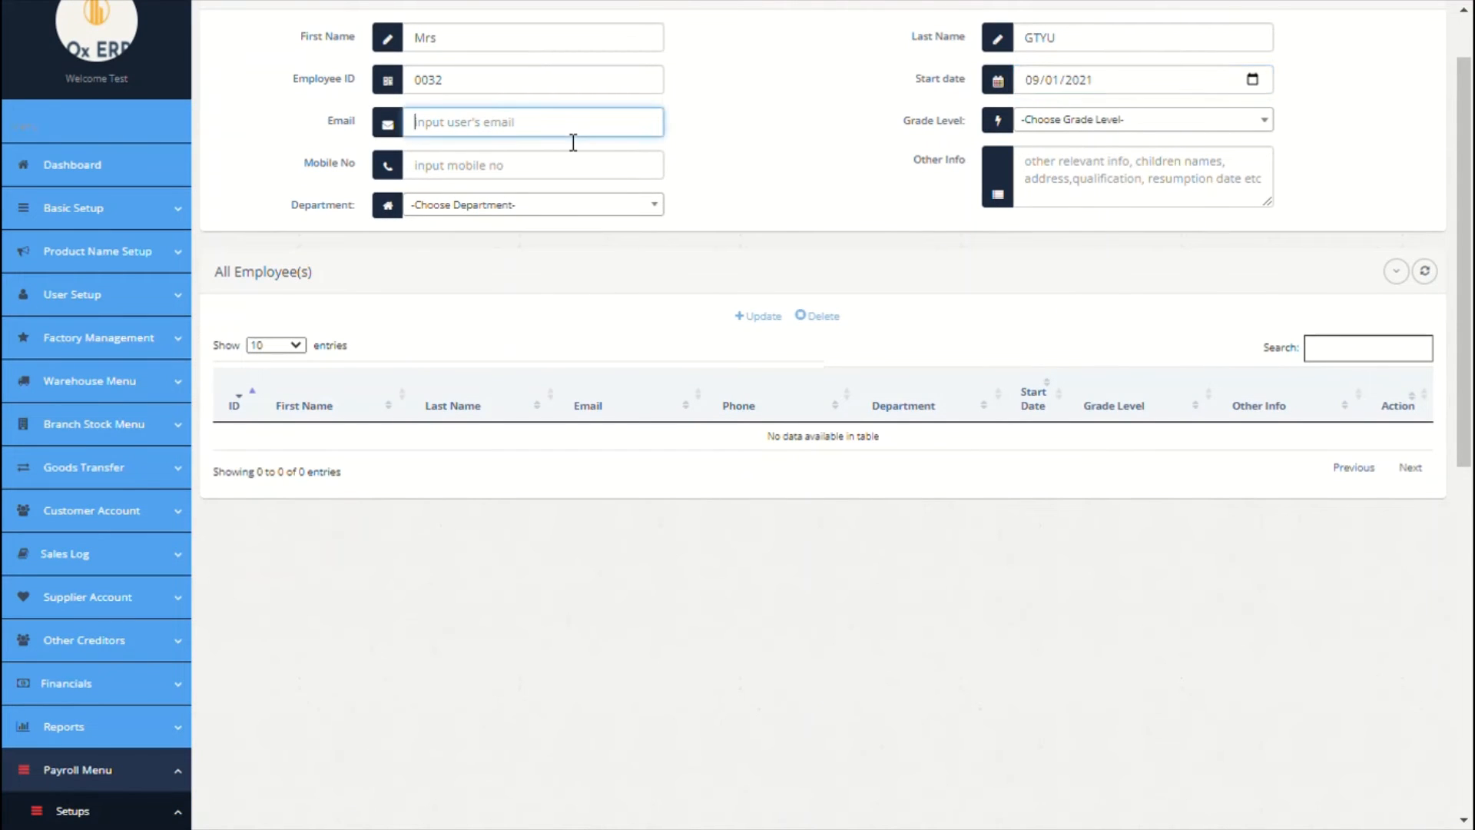
{"action": "left_click", "coordinate": [1030, 120]}
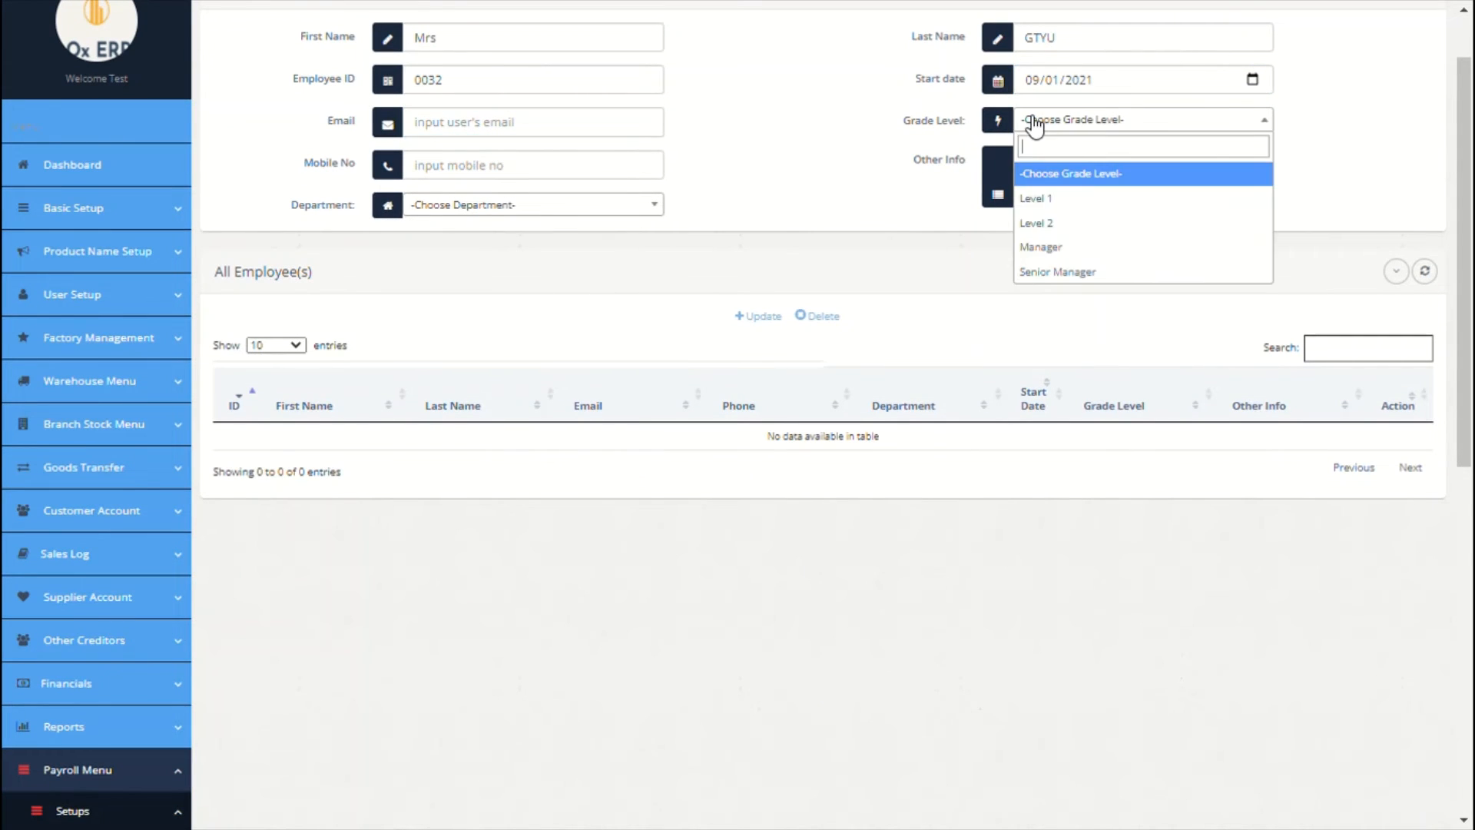
{"action": "left_click", "coordinate": [1066, 215]}
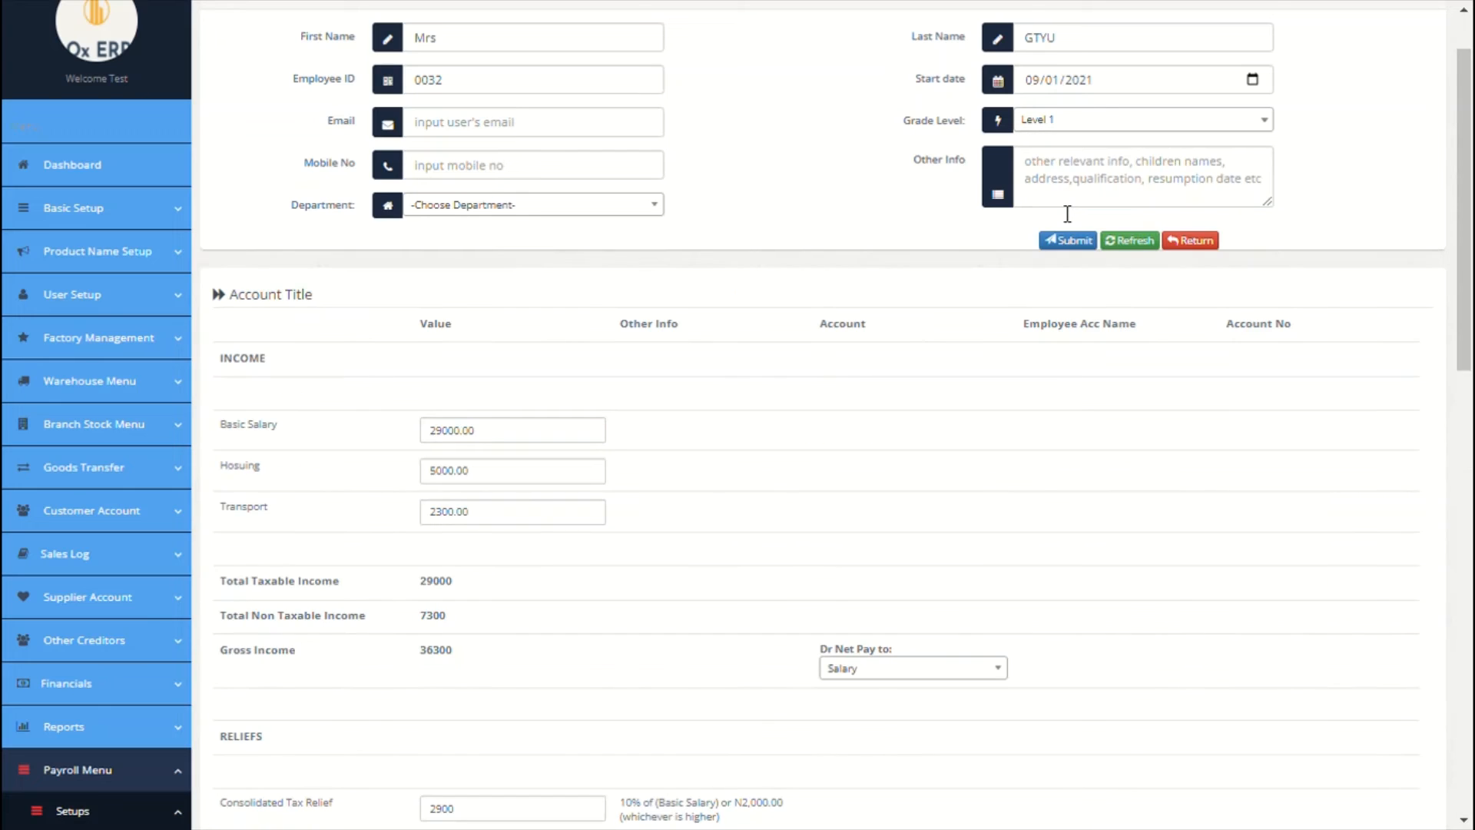
{"action": "left_click", "coordinate": [647, 206]}
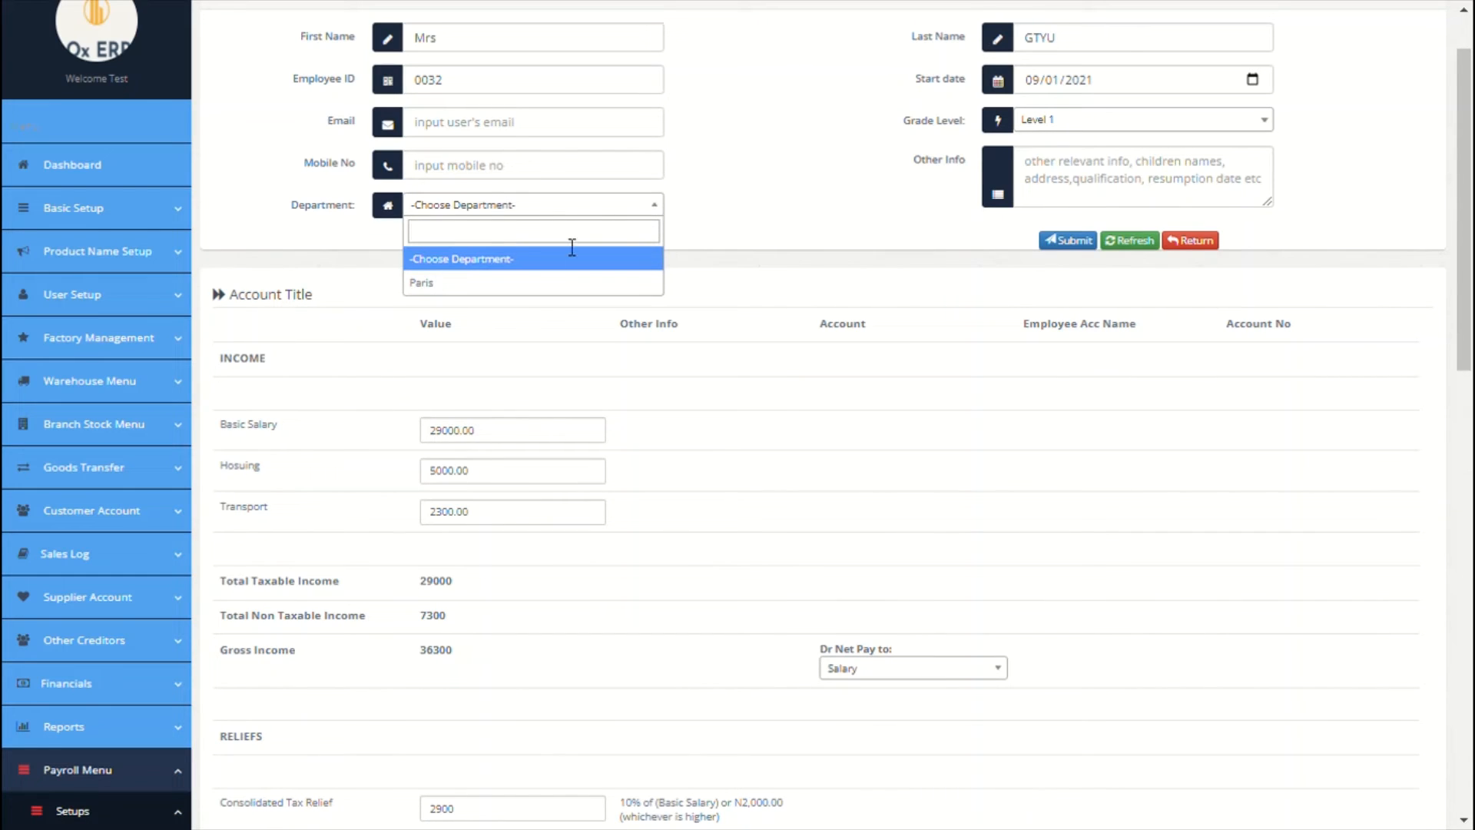
{"action": "left_click", "coordinate": [515, 284]}
{"action": "left_click", "coordinate": [1036, 200]}
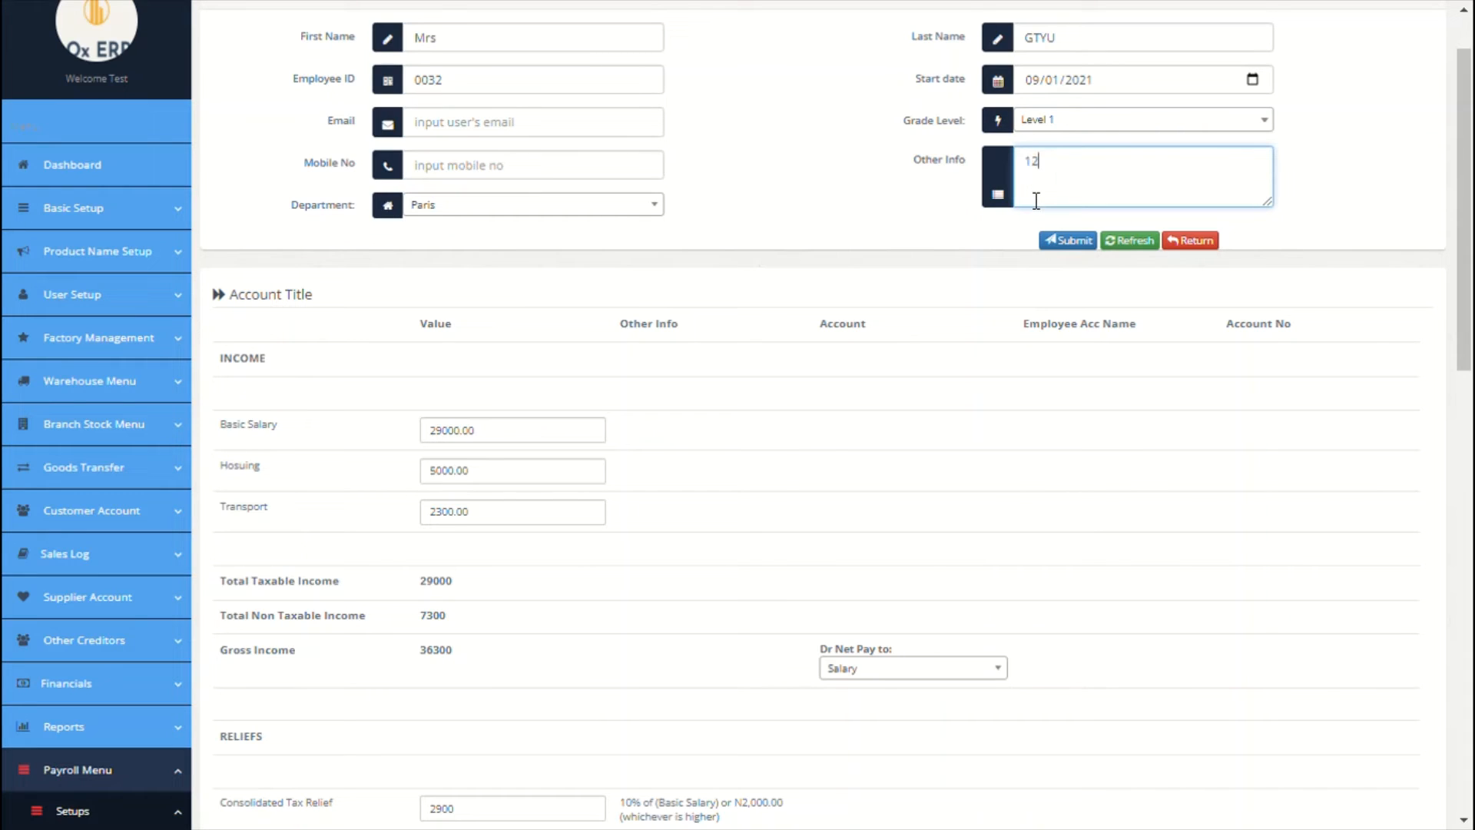
Step: Assign pension to Ox Pension Manager and NHF to Federal Hosuing Bank, each with its account number
{"action": "scroll", "coordinate": [693, 376], "scroll_direction": "down", "scroll_amount": 2}
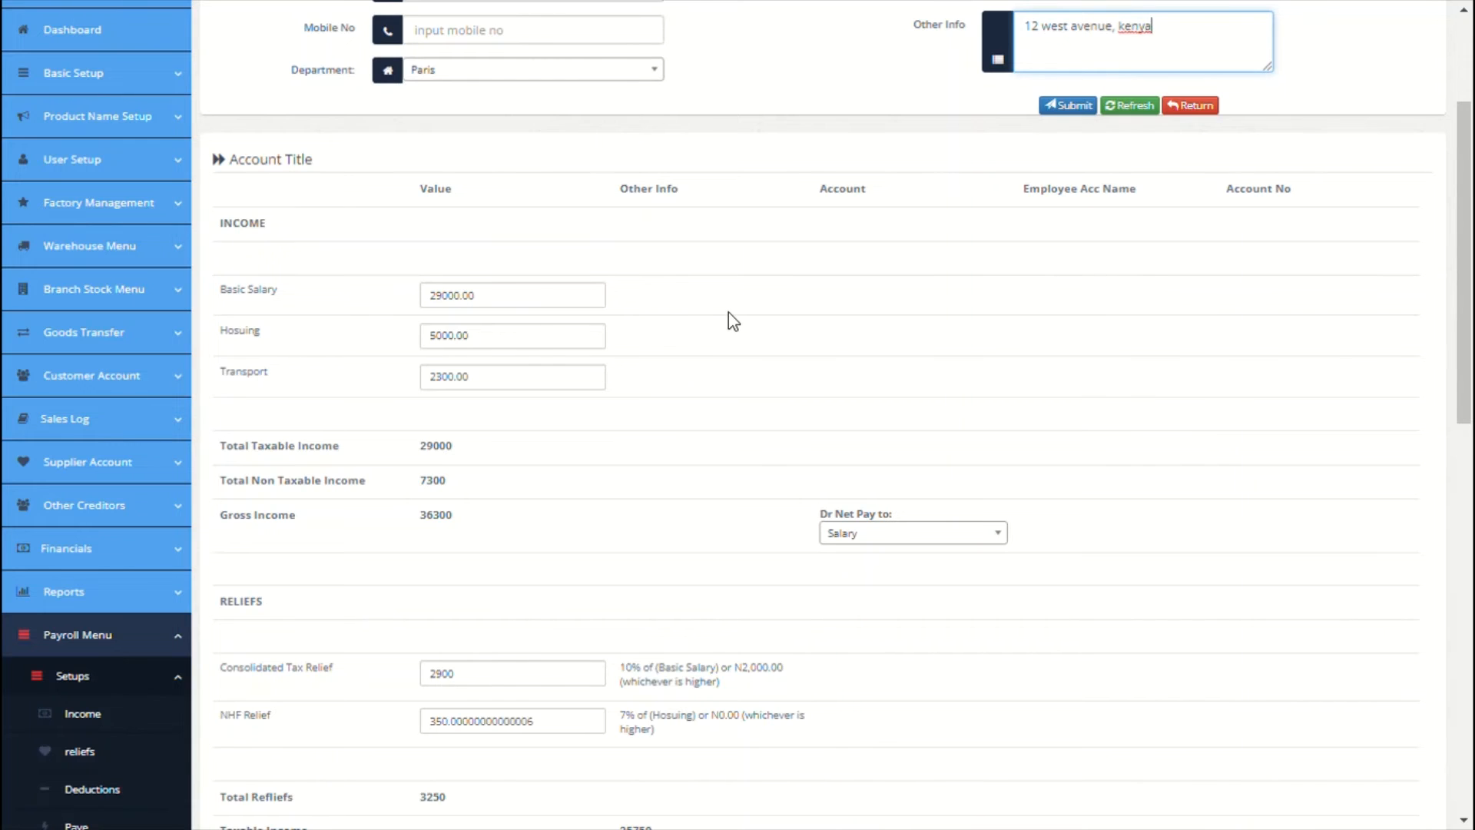
{"action": "scroll", "coordinate": [728, 319], "scroll_direction": "down", "scroll_amount": 1}
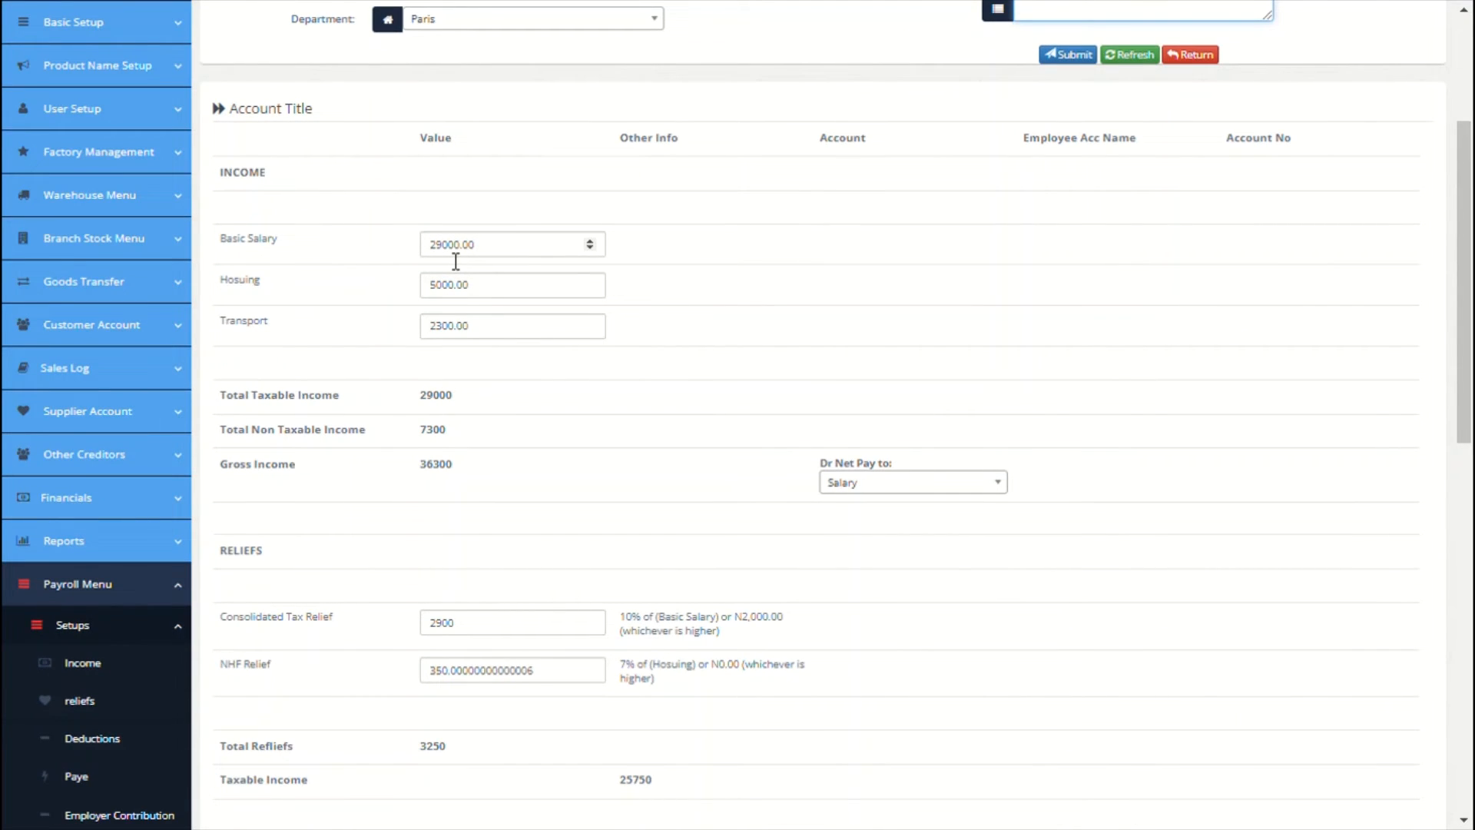
{"action": "scroll", "coordinate": [534, 329], "scroll_direction": "down", "scroll_amount": 5}
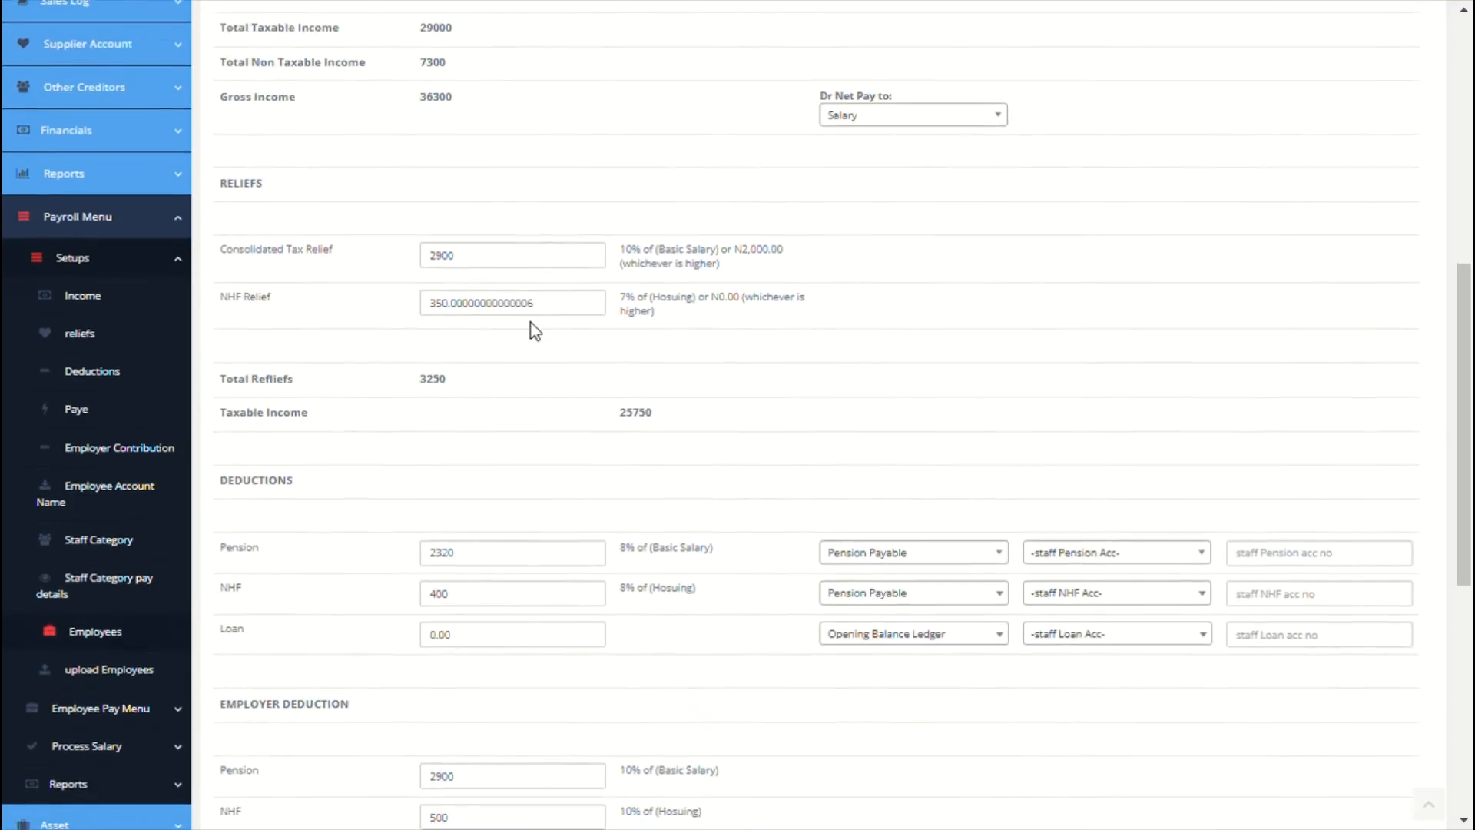
{"action": "scroll", "coordinate": [532, 325], "scroll_direction": "down", "scroll_amount": 5}
{"action": "scroll", "coordinate": [531, 326], "scroll_direction": "up", "scroll_amount": 13}
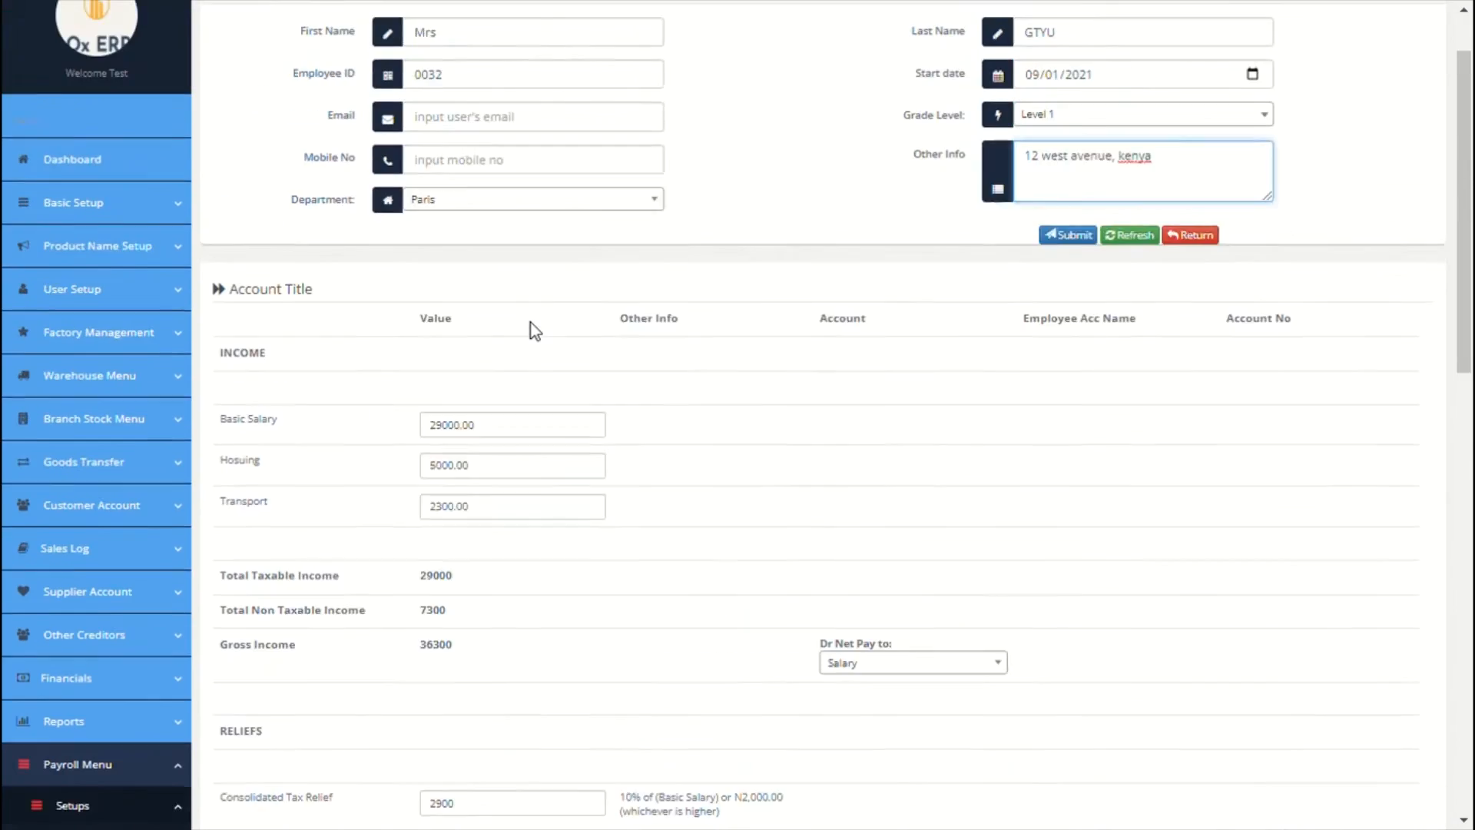
{"action": "scroll", "coordinate": [532, 331], "scroll_direction": "down", "scroll_amount": 7}
{"action": "left_click", "coordinate": [1147, 560]}
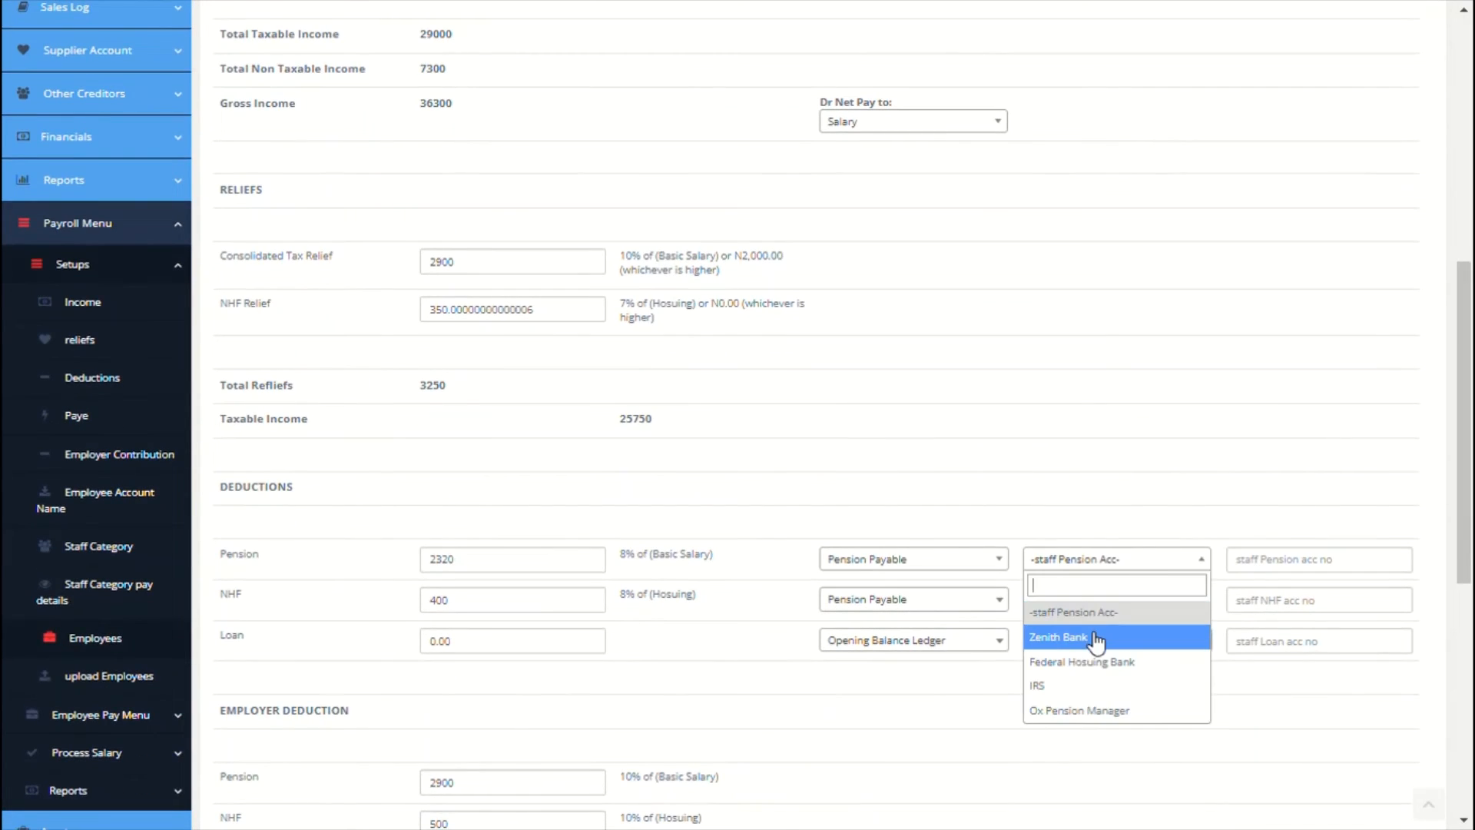
{"action": "left_click", "coordinate": [1094, 711]}
{"action": "left_click", "coordinate": [1282, 573]}
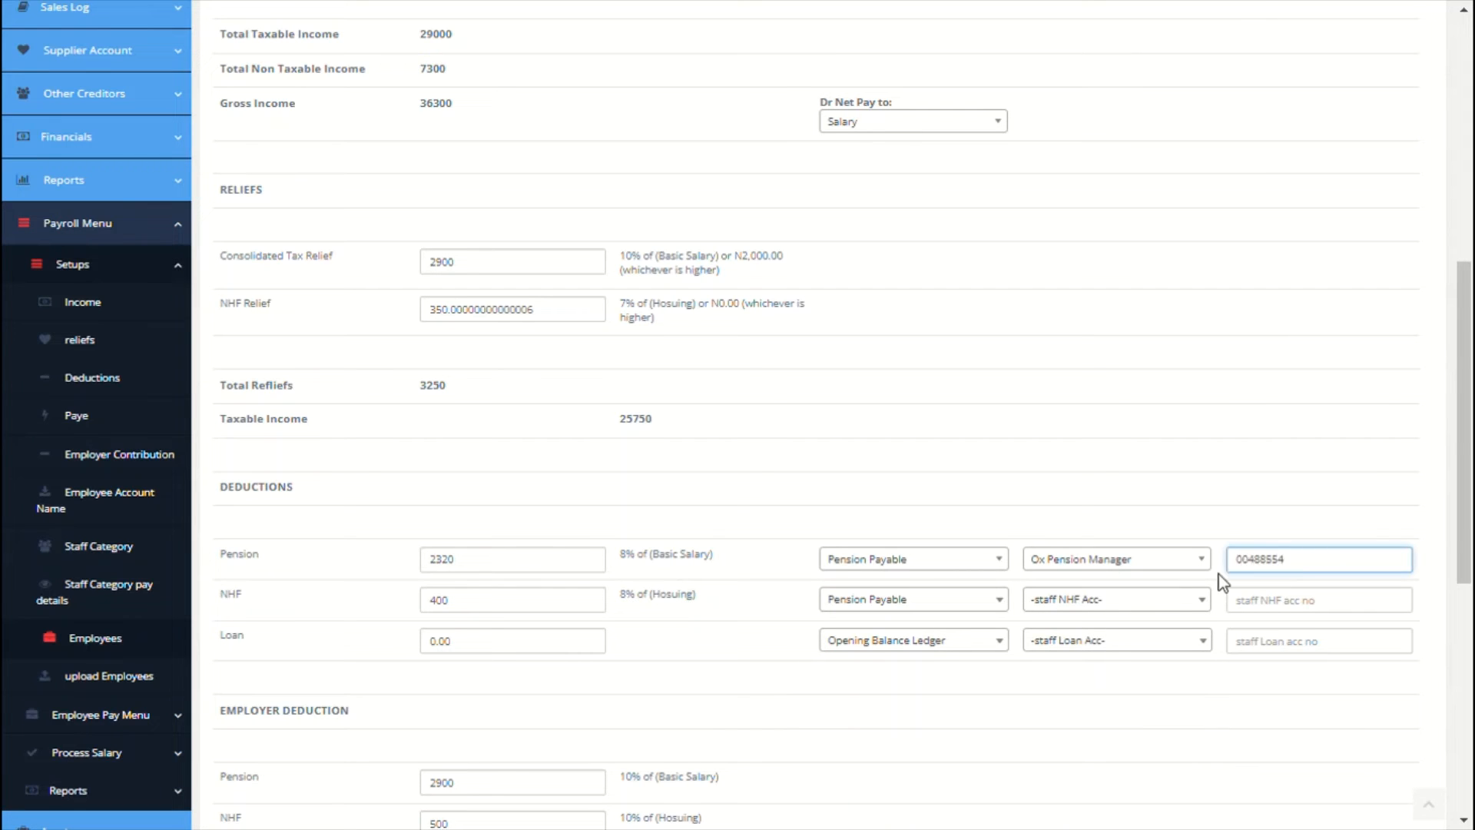
{"action": "left_click", "coordinate": [1193, 607]}
{"action": "left_click", "coordinate": [1091, 698]}
{"action": "left_click", "coordinate": [1298, 609]}
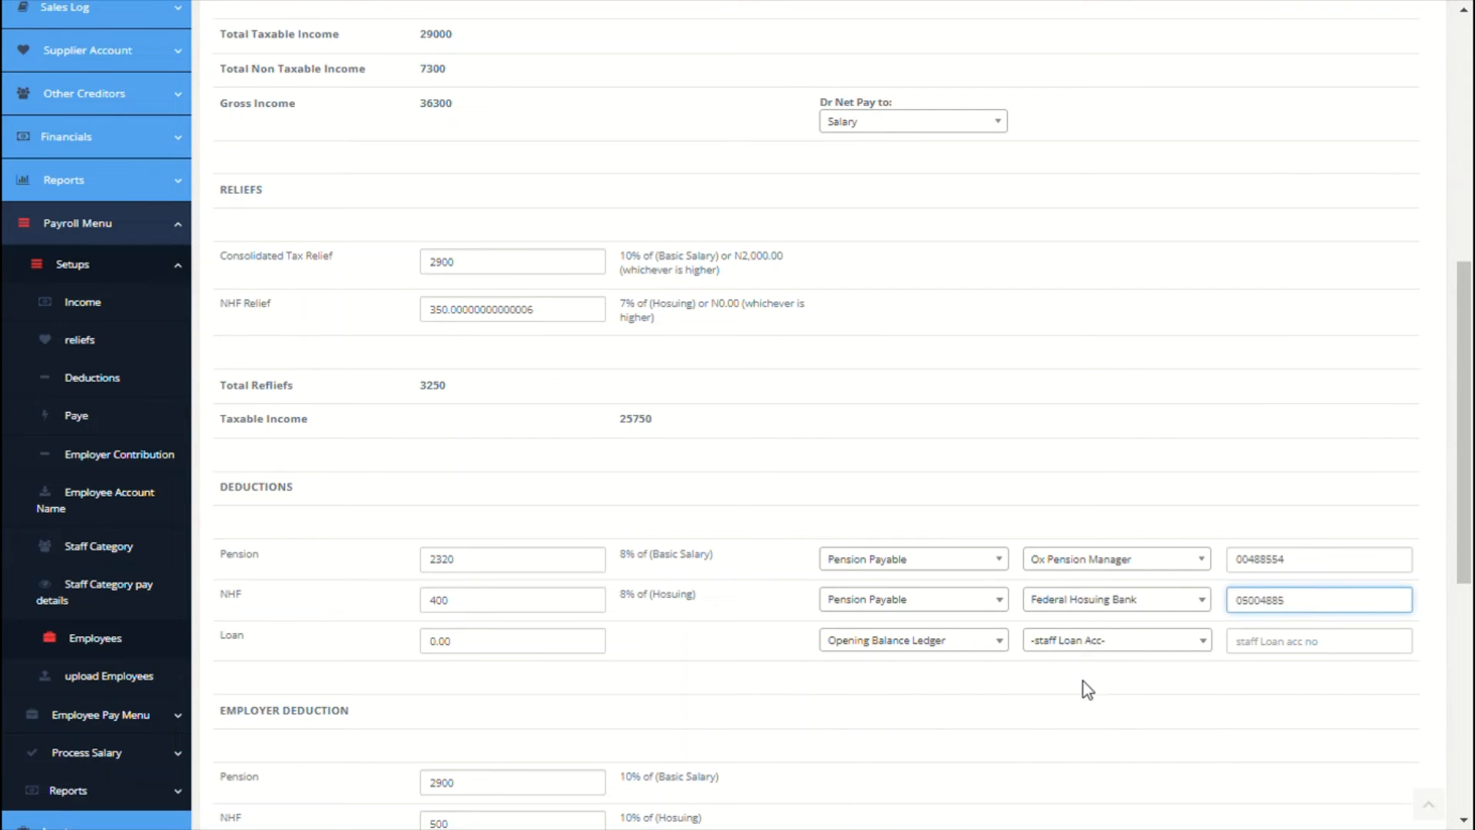
Step: Assign PAYE to IRS and net pay to Zenith Bank, each with its account number
{"action": "scroll", "coordinate": [1083, 690], "scroll_direction": "down", "scroll_amount": 7}
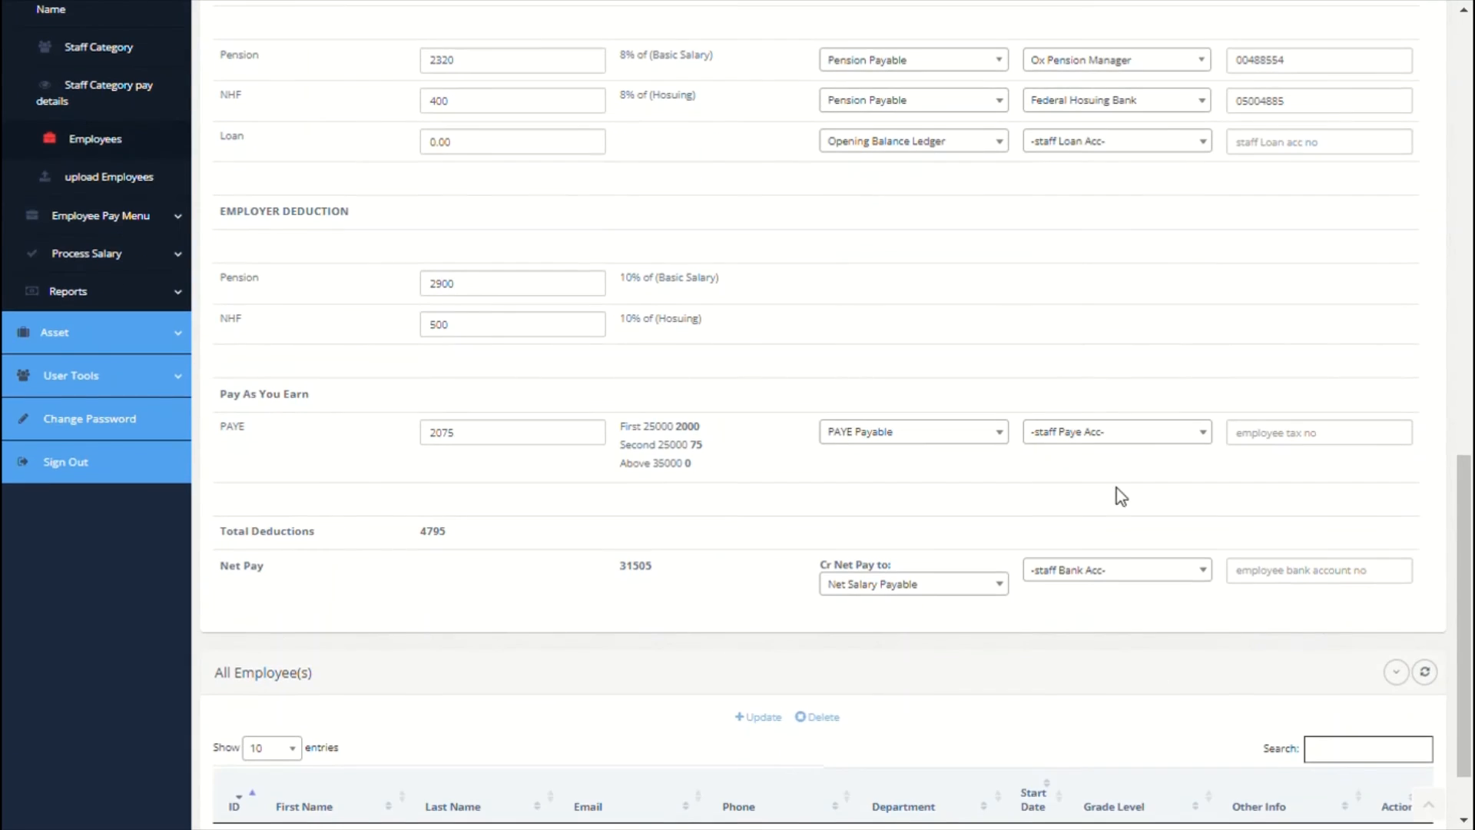
{"action": "left_click", "coordinate": [1116, 434]}
{"action": "left_click", "coordinate": [1081, 560]}
{"action": "left_click", "coordinate": [1100, 572]}
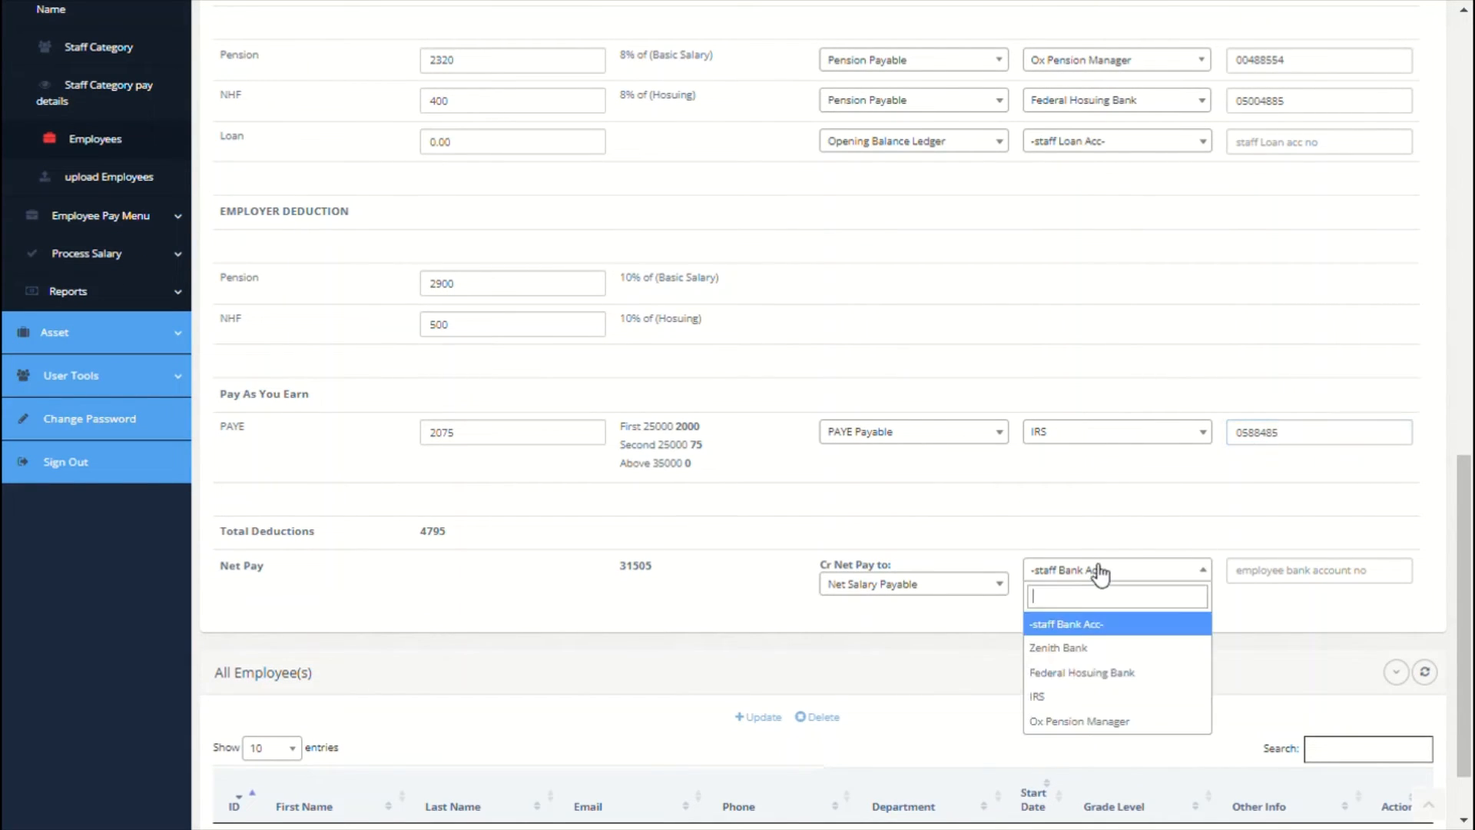
{"action": "left_click", "coordinate": [1084, 658]}
{"action": "left_click", "coordinate": [1307, 574]}
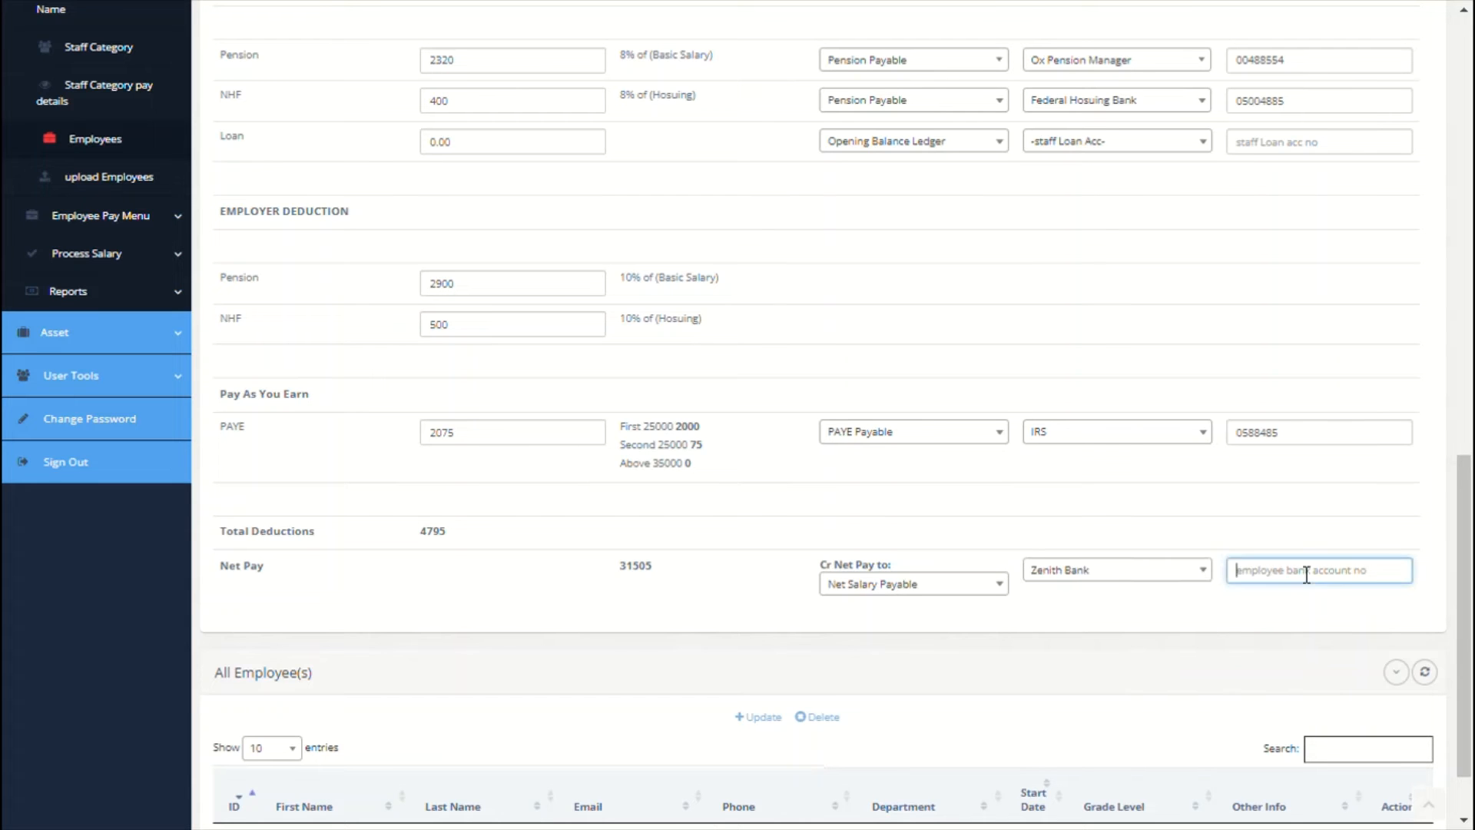
{"action": "left_click", "coordinate": [1042, 477]}
{"action": "scroll", "coordinate": [1042, 477], "scroll_direction": "up", "scroll_amount": 6}
{"action": "scroll", "coordinate": [1041, 476], "scroll_direction": "up", "scroll_amount": 8}
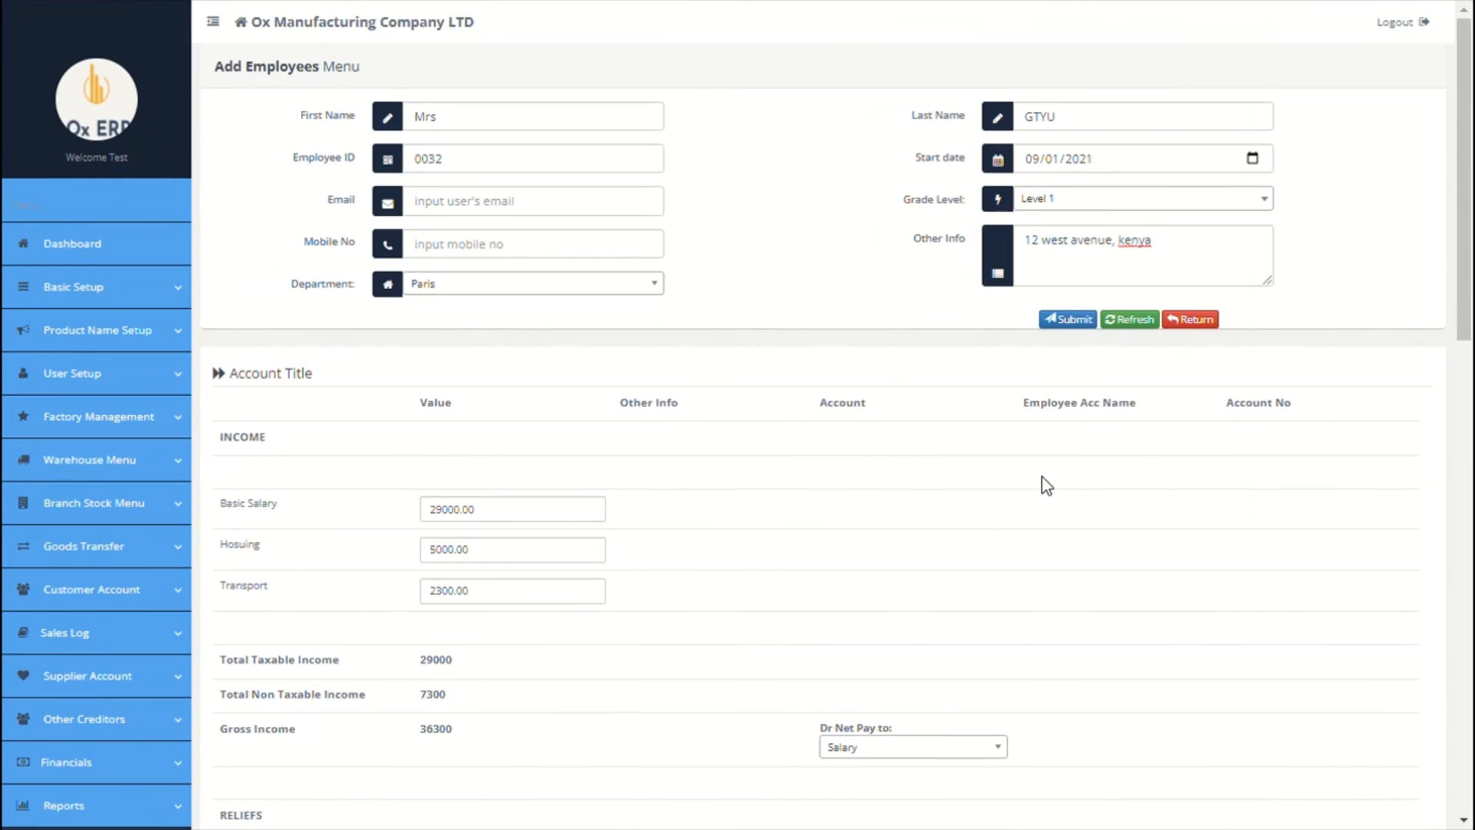
Step: Submit the new employee, dismiss the Data Updated message, and open Upload Employees Bio Data
{"action": "left_click", "coordinate": [1065, 321]}
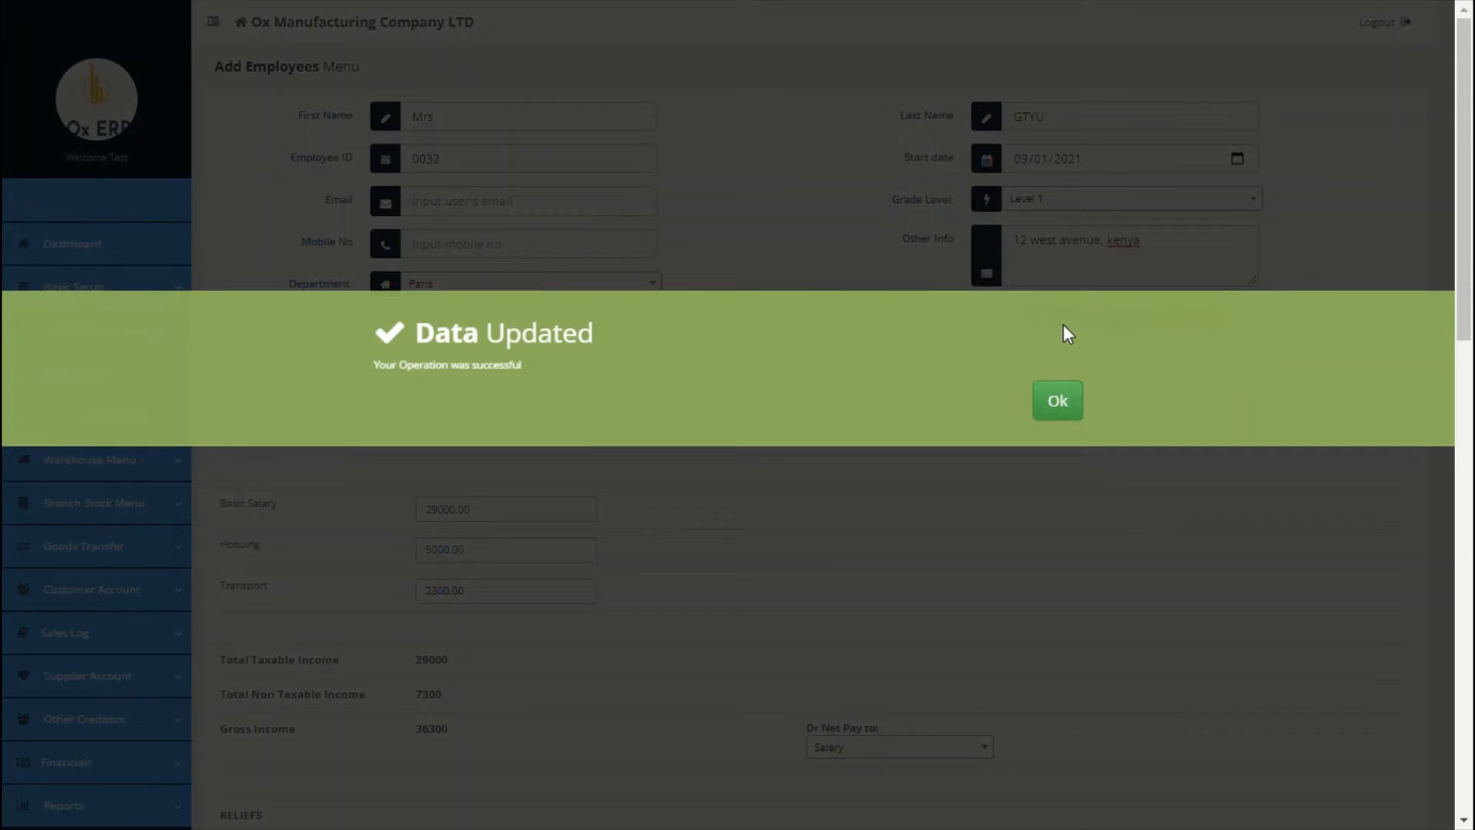
{"action": "left_click", "coordinate": [1061, 415]}
{"action": "scroll", "coordinate": [657, 578], "scroll_direction": "down", "scroll_amount": 4}
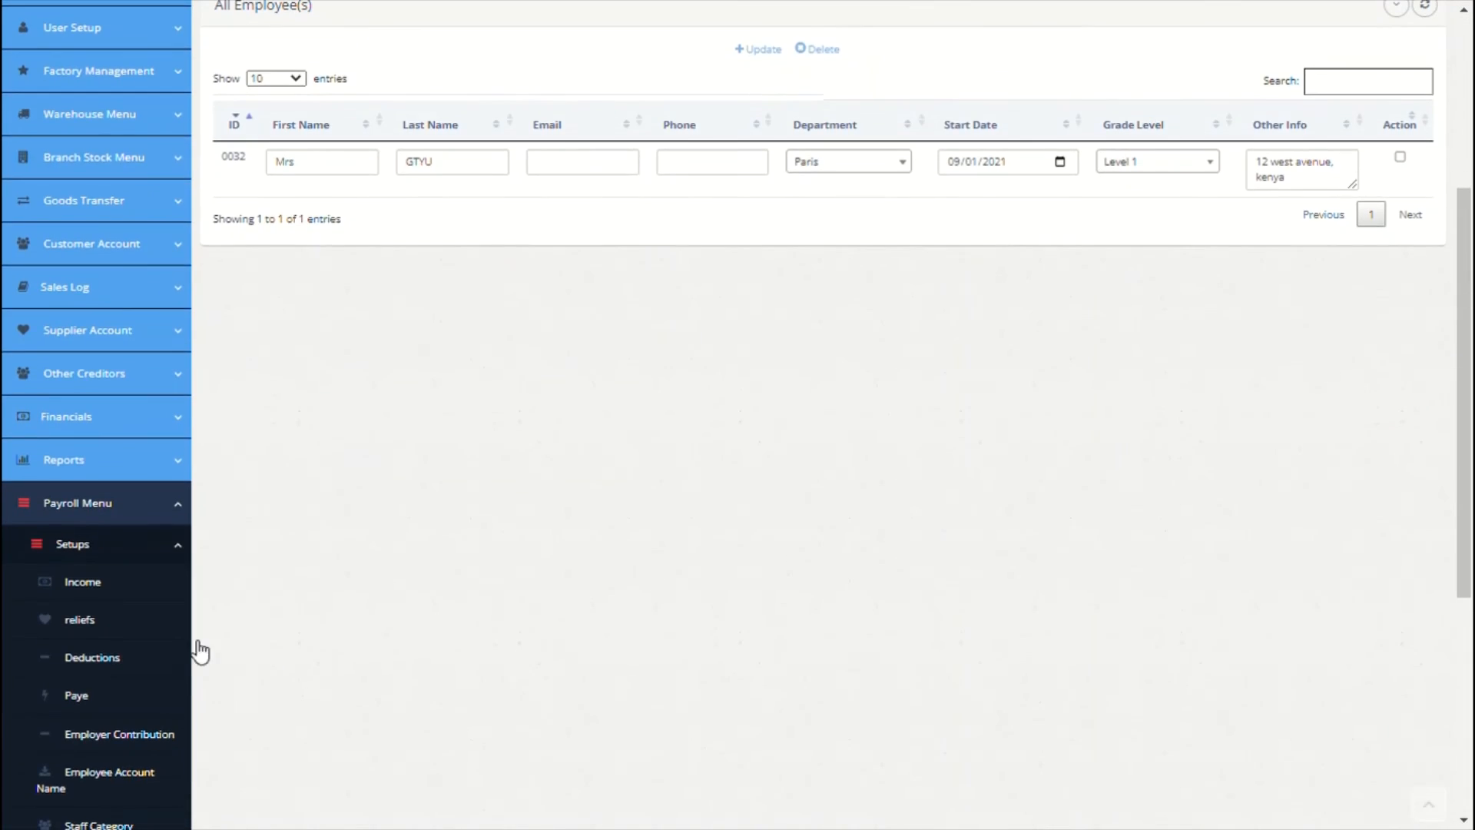
{"action": "scroll", "coordinate": [320, 633], "scroll_direction": "down", "scroll_amount": 4}
{"action": "left_click", "coordinate": [140, 614]}
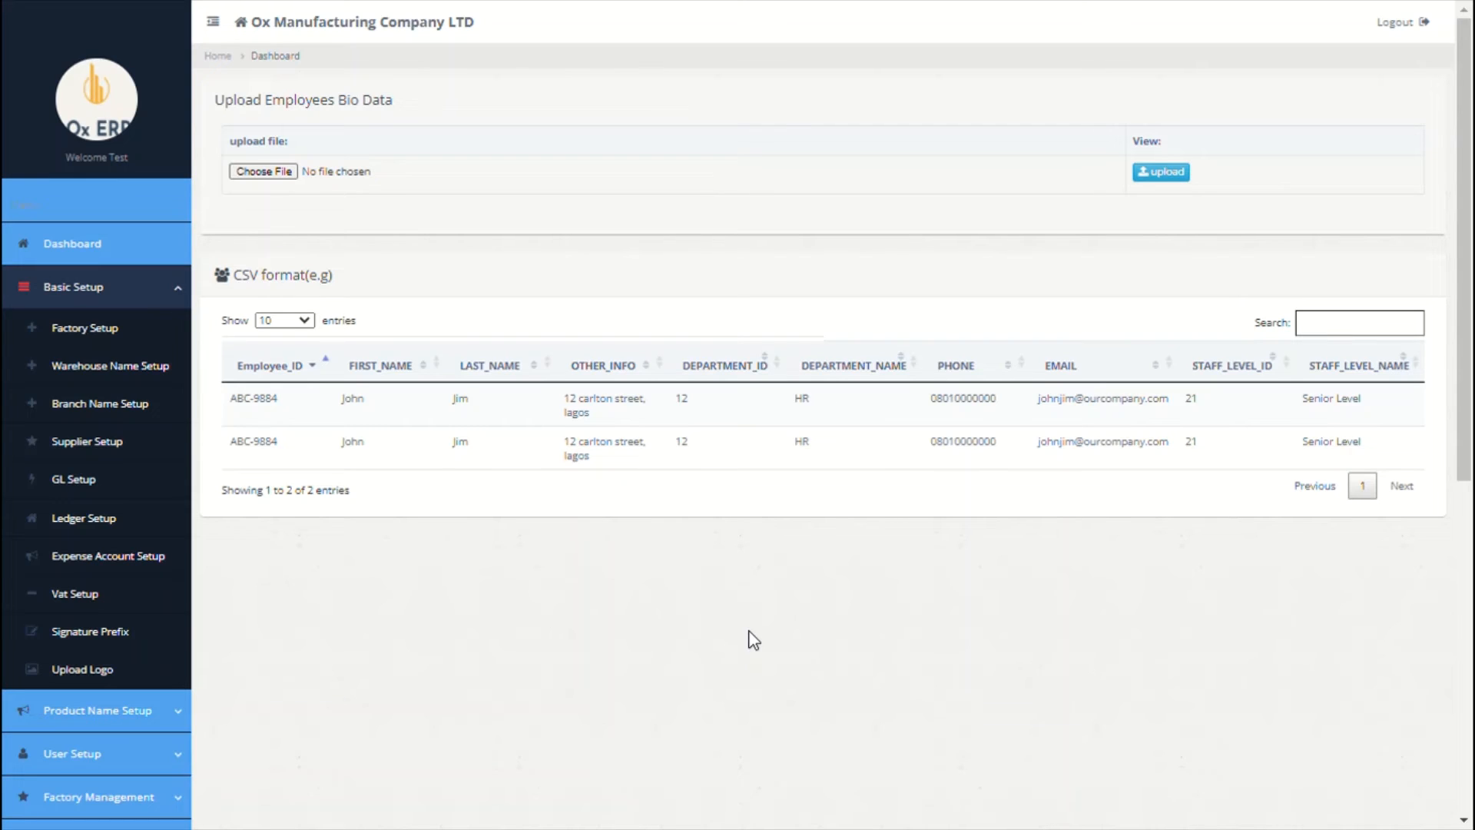
Step: Open Upload Employees Pay Details from Payroll Menu > Employee Pay Menu to see the sample CSV format
{"action": "scroll", "coordinate": [753, 640], "scroll_direction": "down", "scroll_amount": 4}
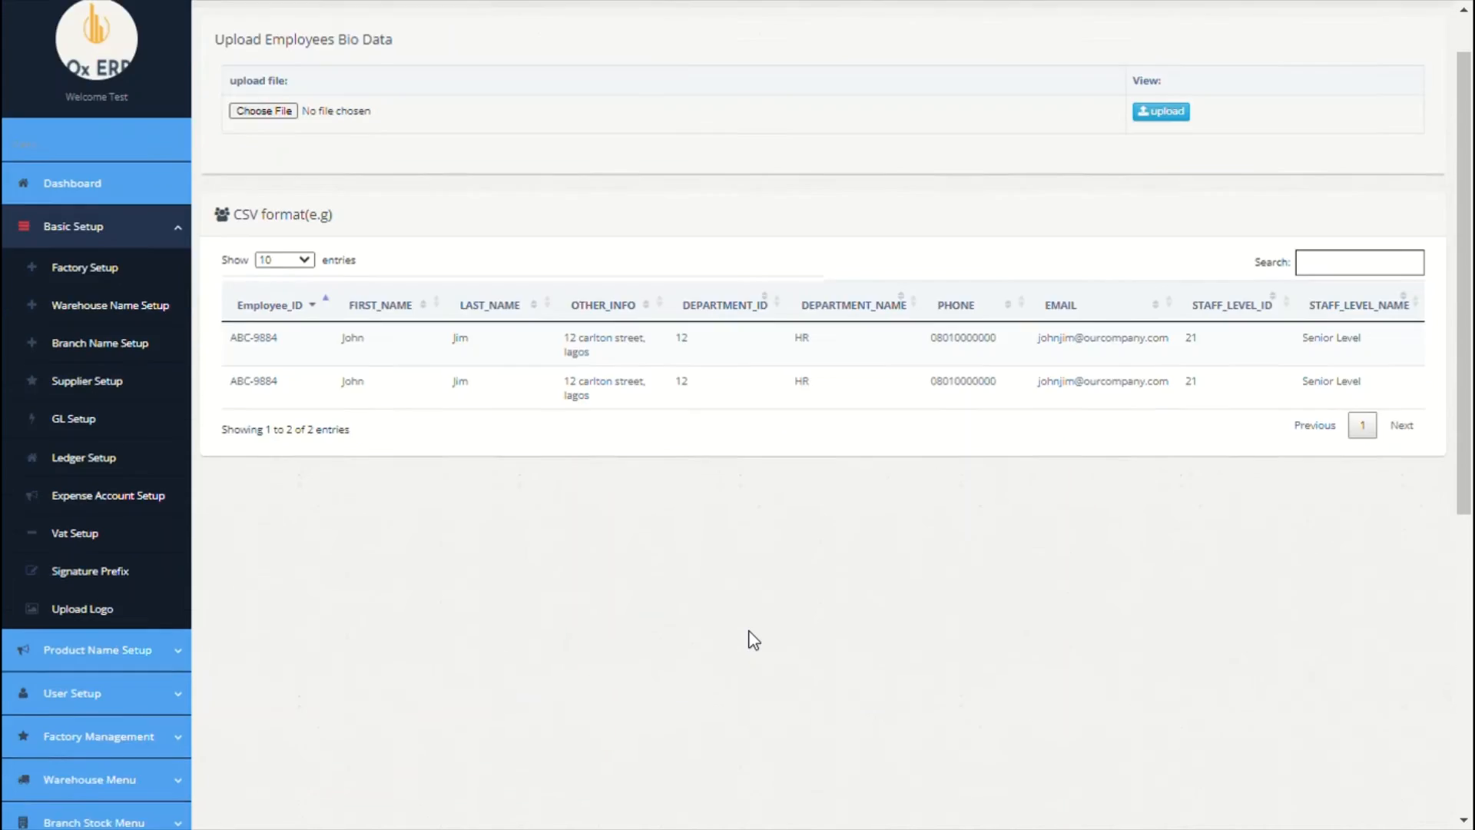
{"action": "scroll", "coordinate": [753, 640], "scroll_direction": "up", "scroll_amount": 3}
{"action": "scroll", "coordinate": [753, 640], "scroll_direction": "down", "scroll_amount": 7}
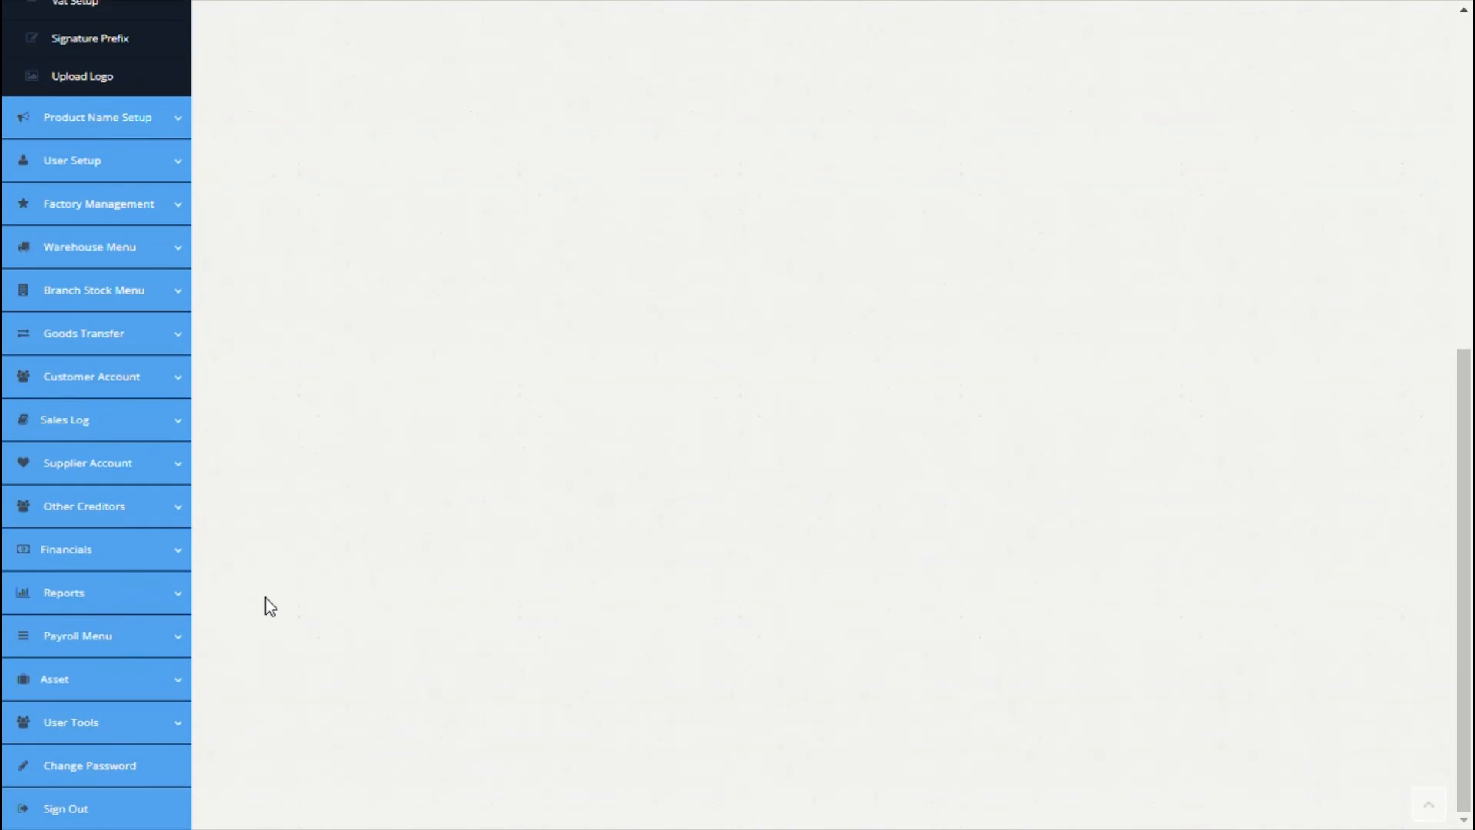
{"action": "left_click", "coordinate": [151, 637]}
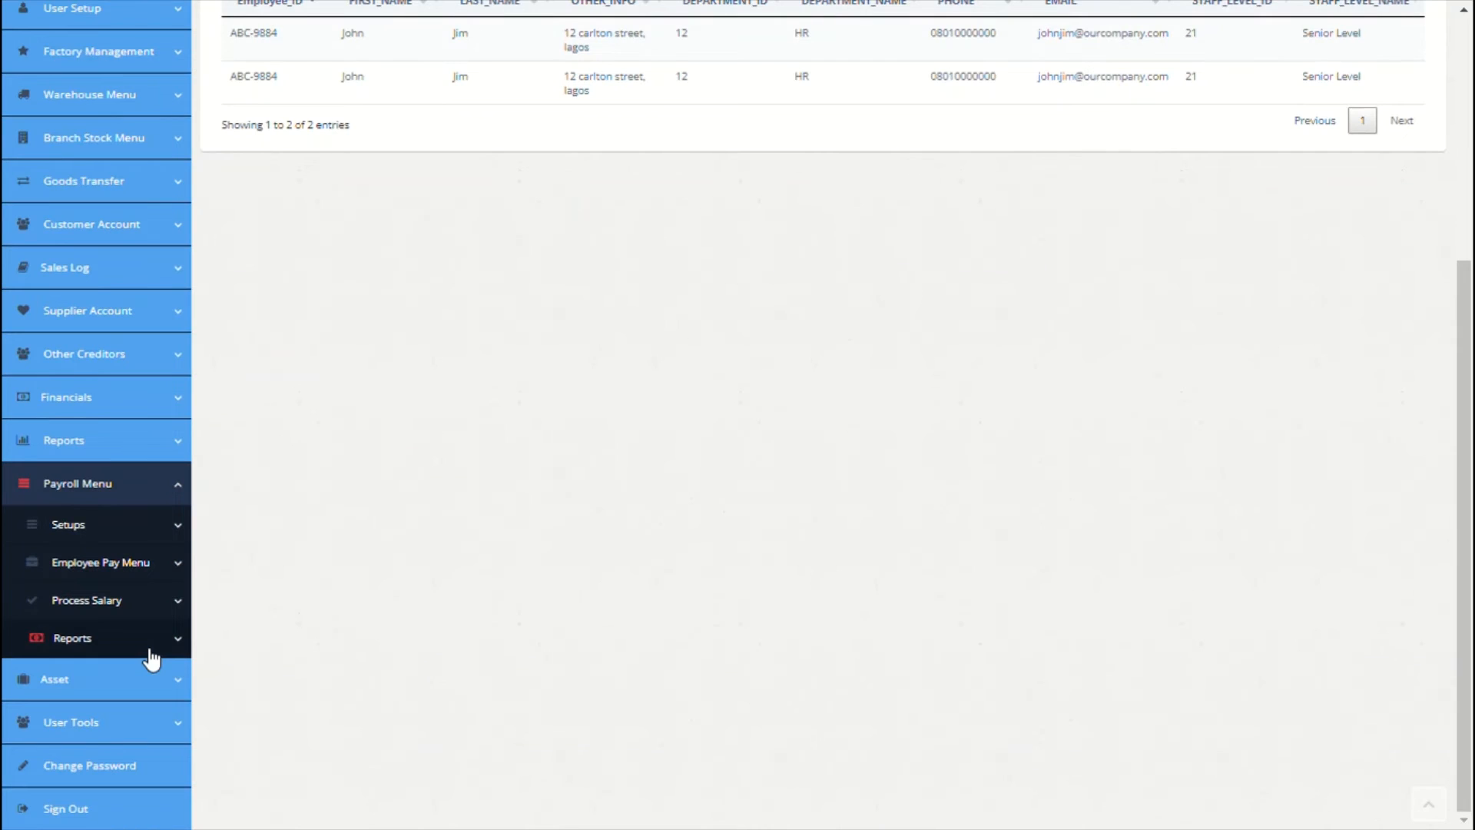
{"action": "left_click", "coordinate": [139, 538]}
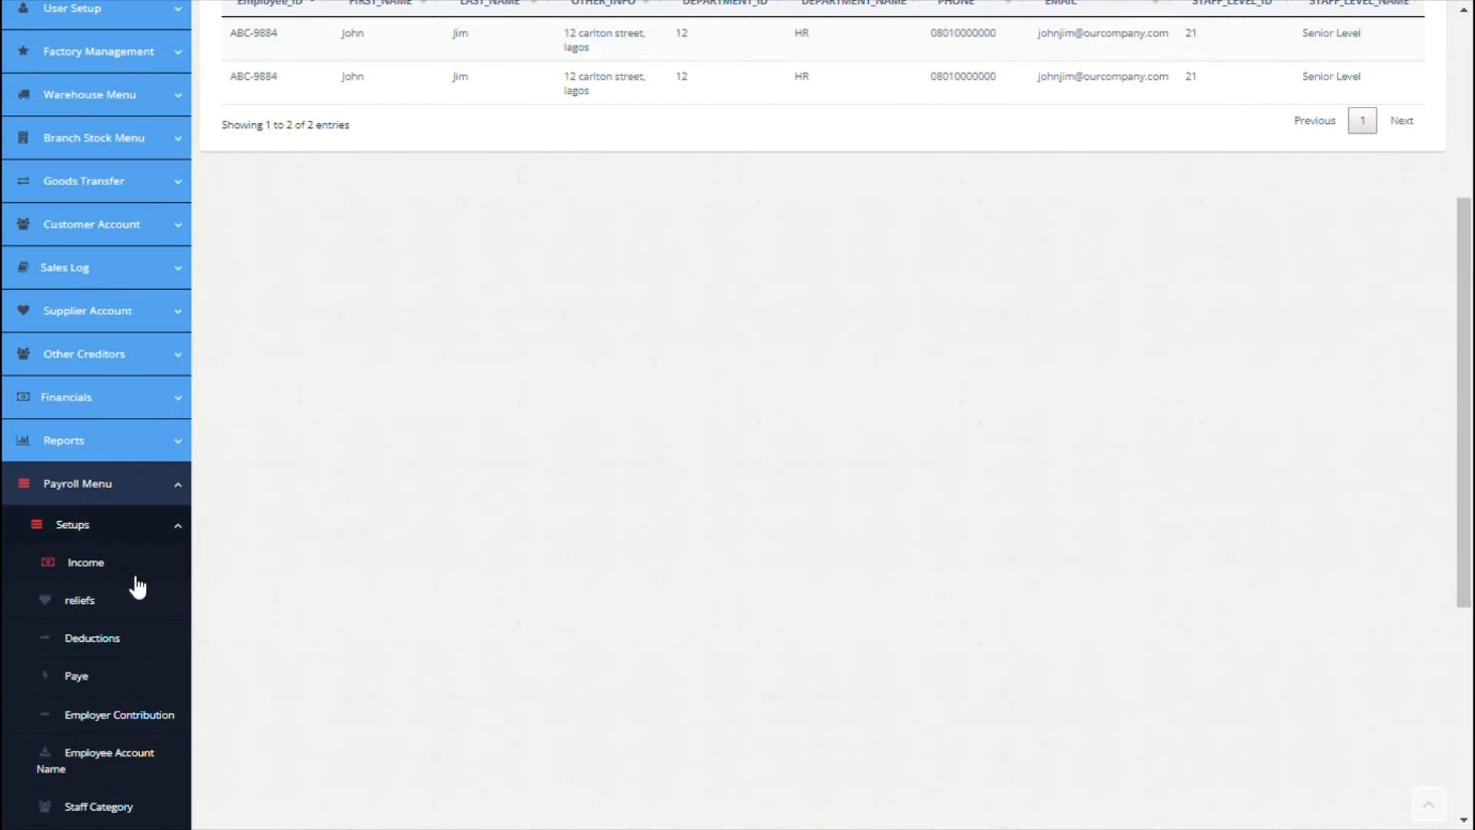
{"action": "scroll", "coordinate": [139, 583], "scroll_direction": "down", "scroll_amount": 5}
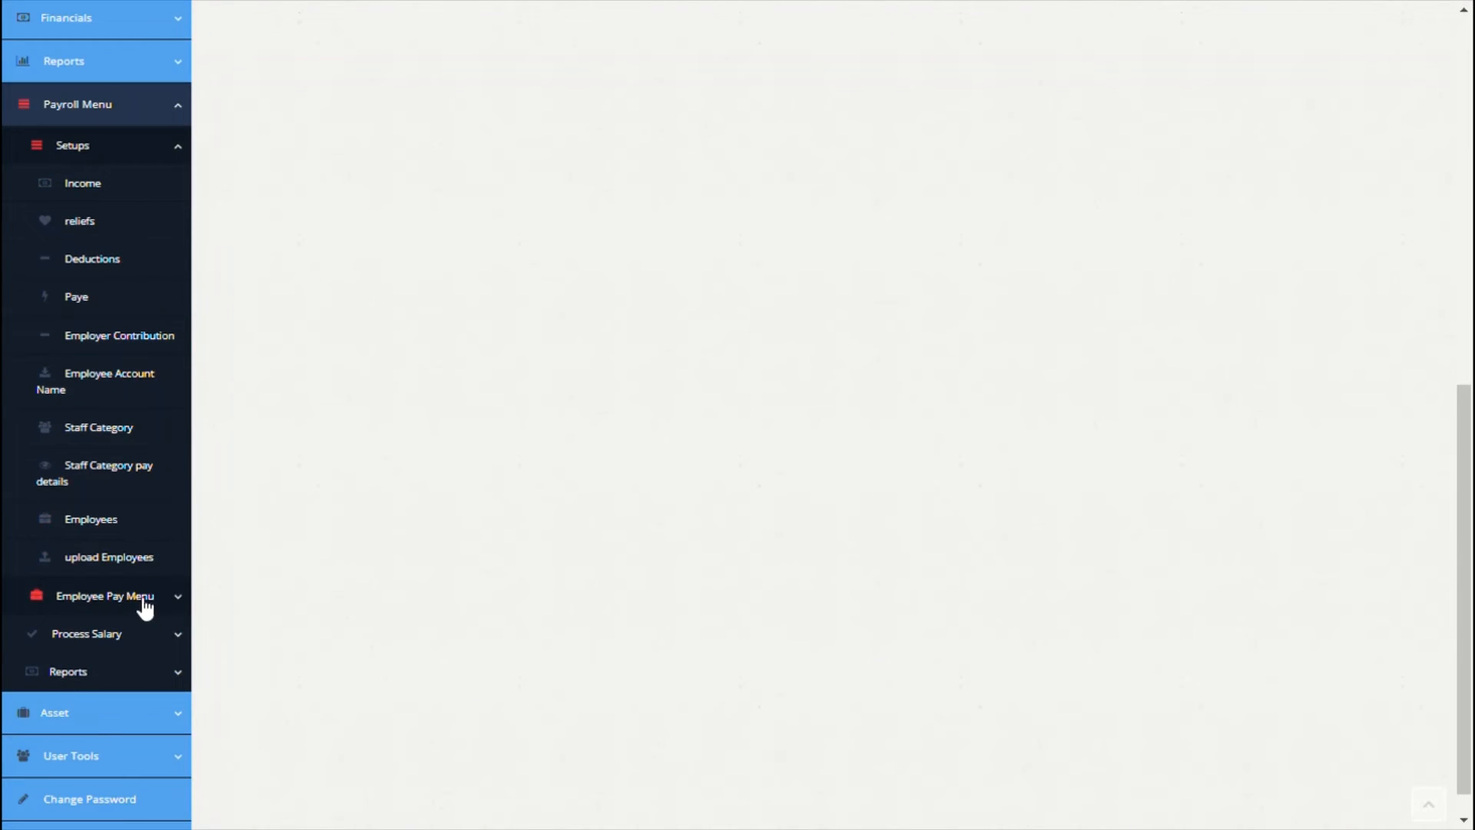
{"action": "left_click", "coordinate": [154, 603]}
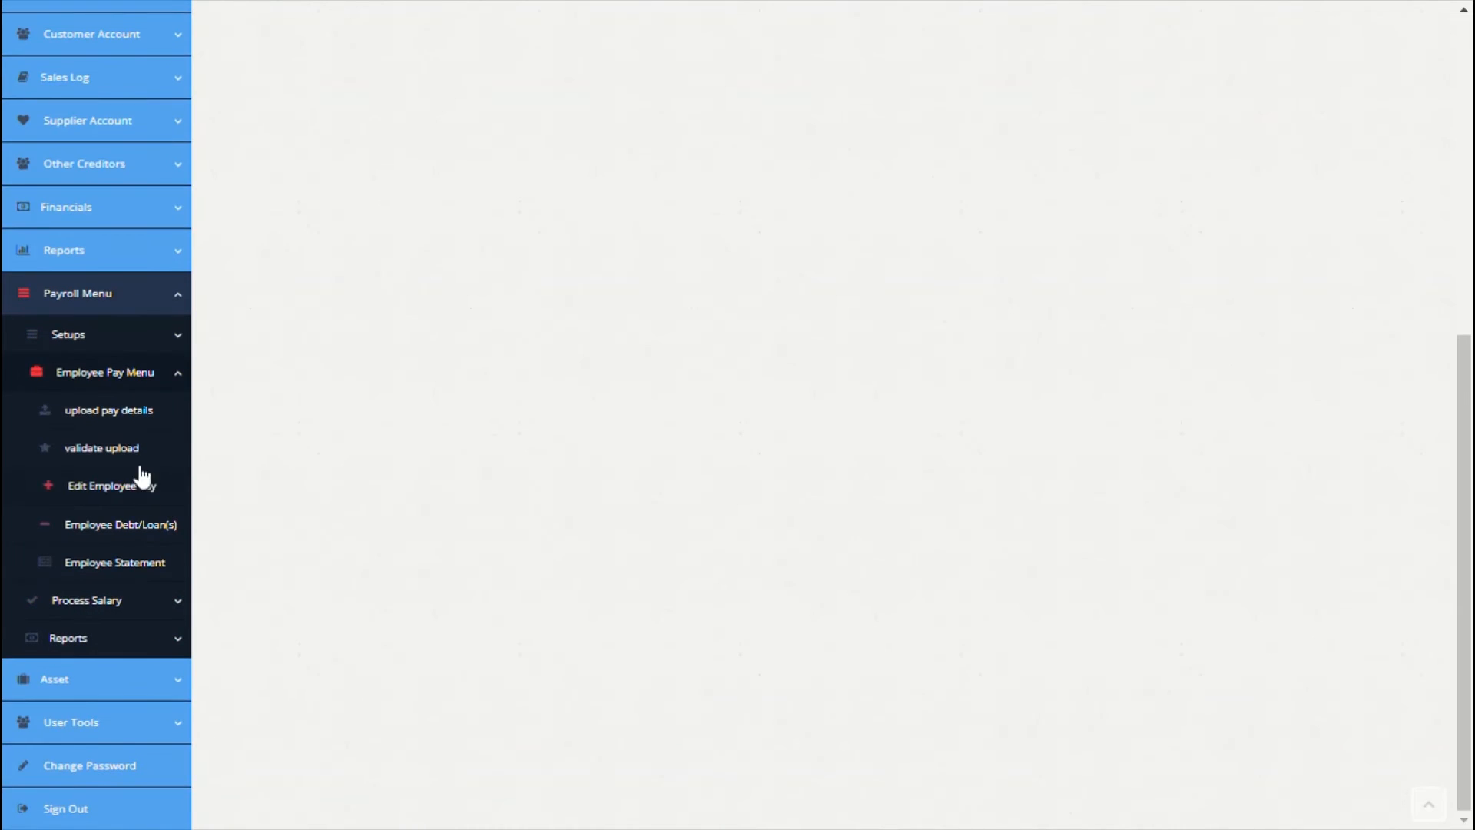
{"action": "left_click", "coordinate": [138, 424]}
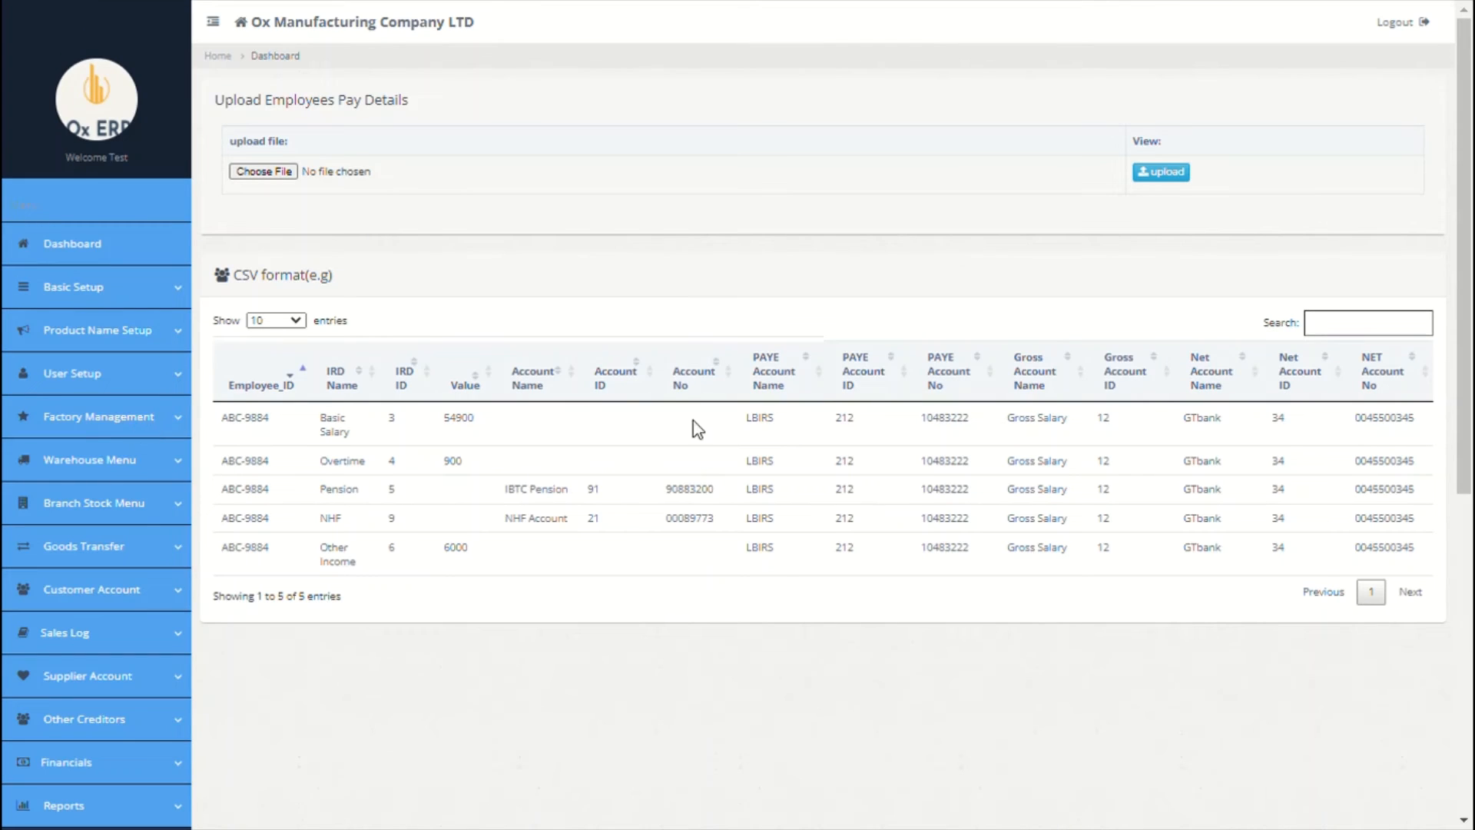
{"action": "scroll", "coordinate": [957, 538], "scroll_direction": "down", "scroll_amount": 7}
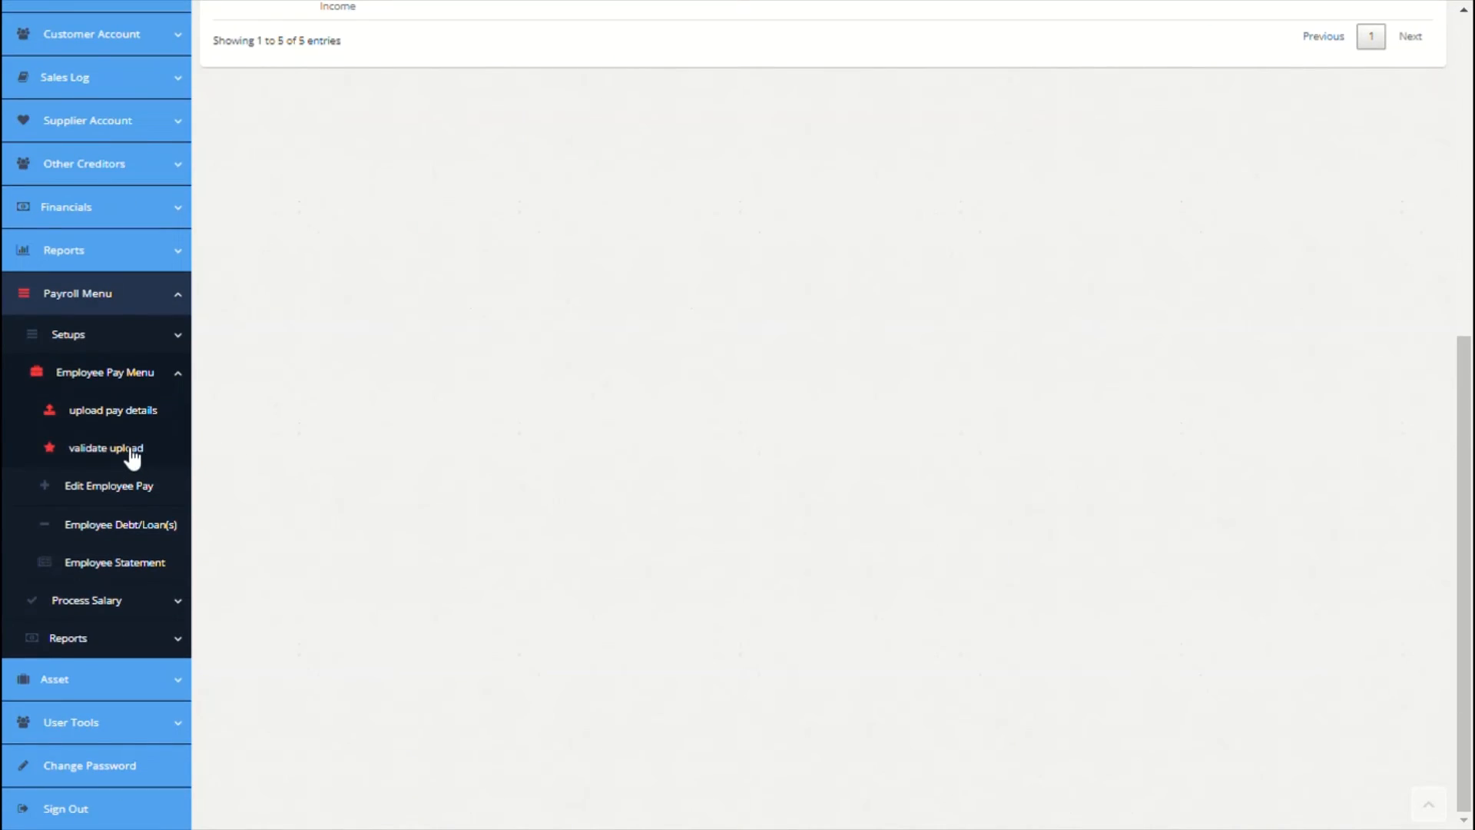
Step: Load the employee in Edit Employee Pay, showing total deductions 4795 and net pay 31505
{"action": "left_click", "coordinate": [109, 493]}
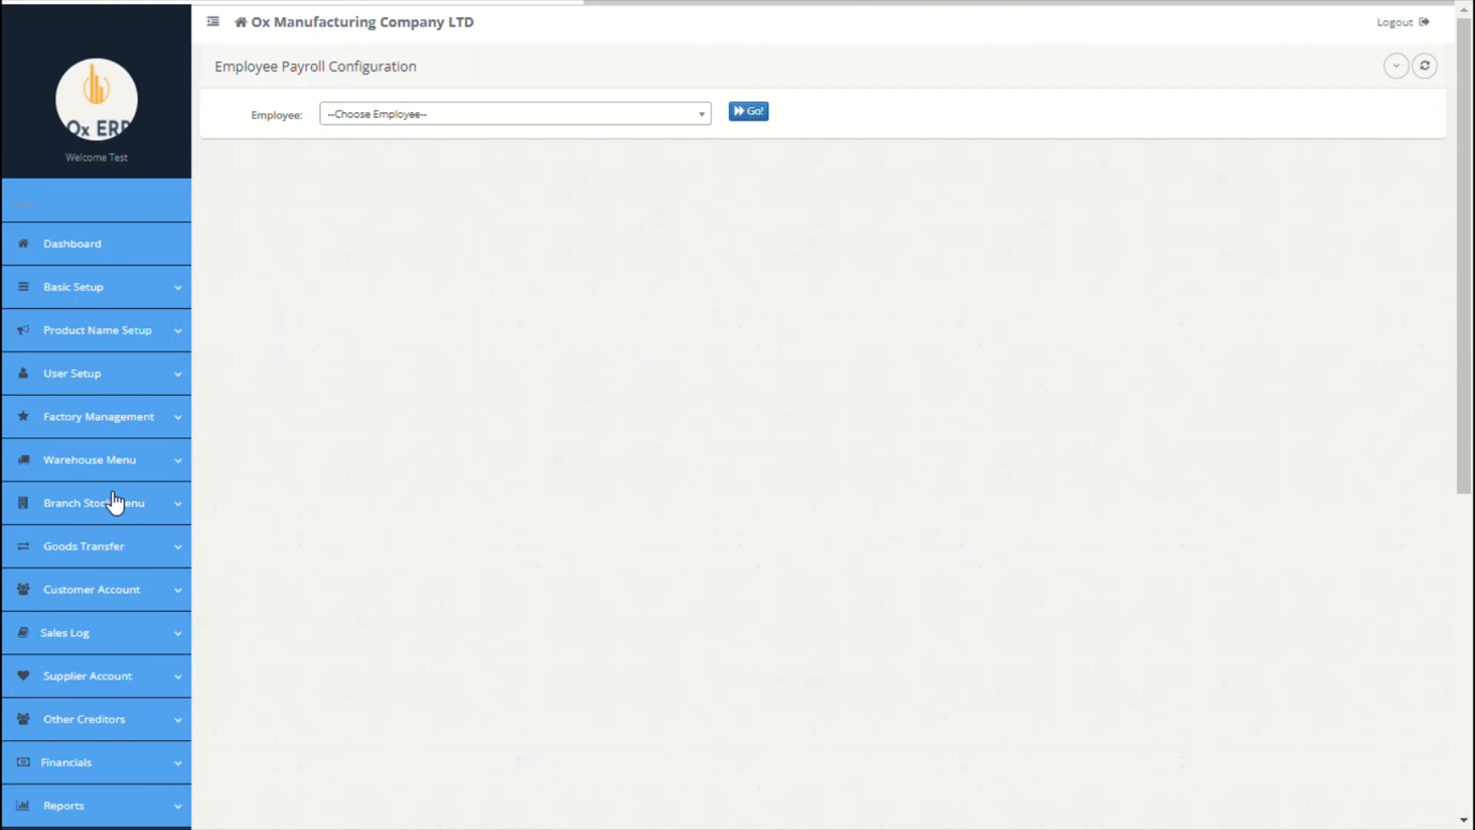
{"action": "left_click", "coordinate": [607, 115]}
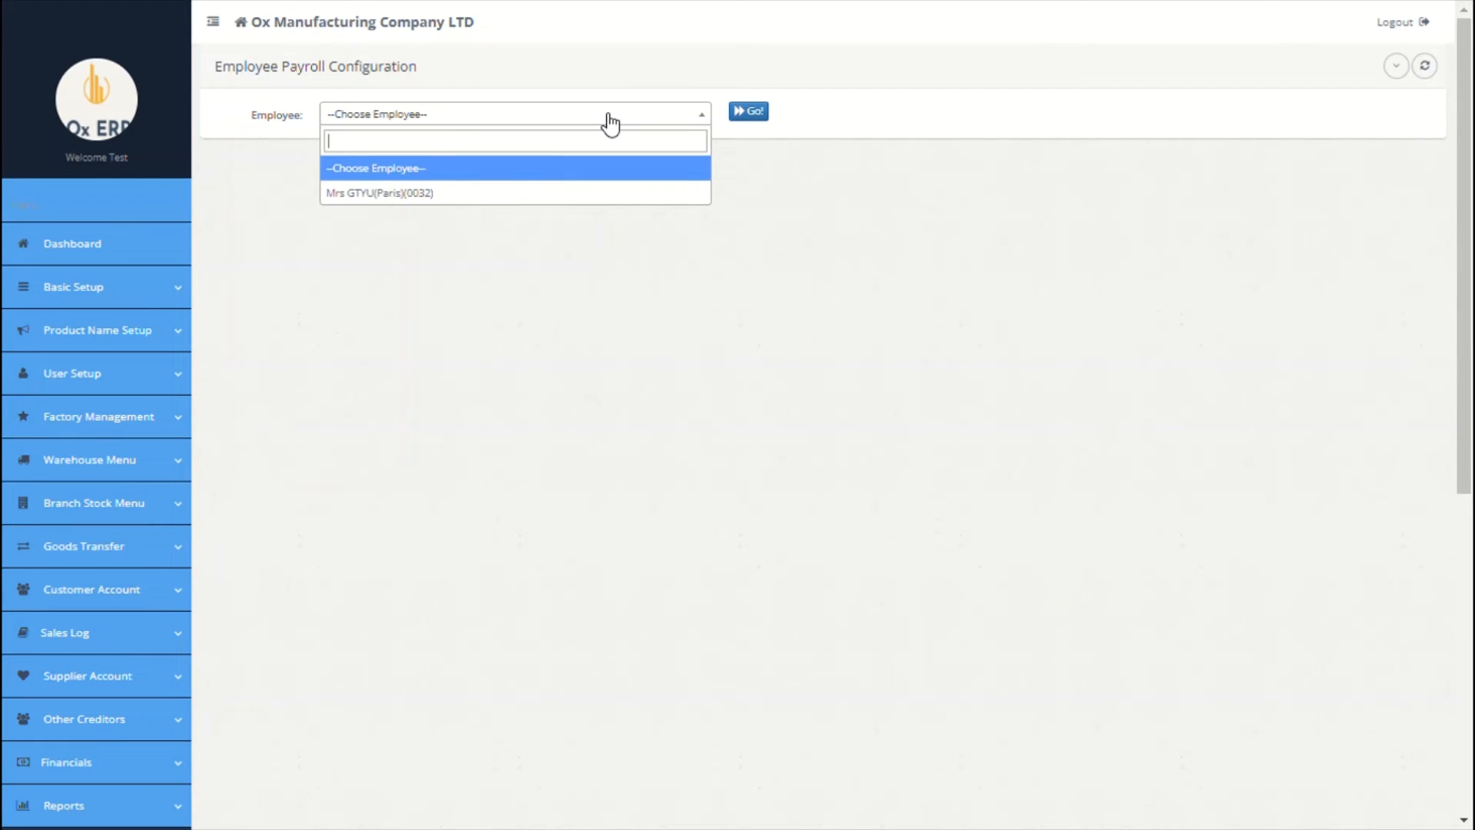
{"action": "left_click", "coordinate": [477, 196]}
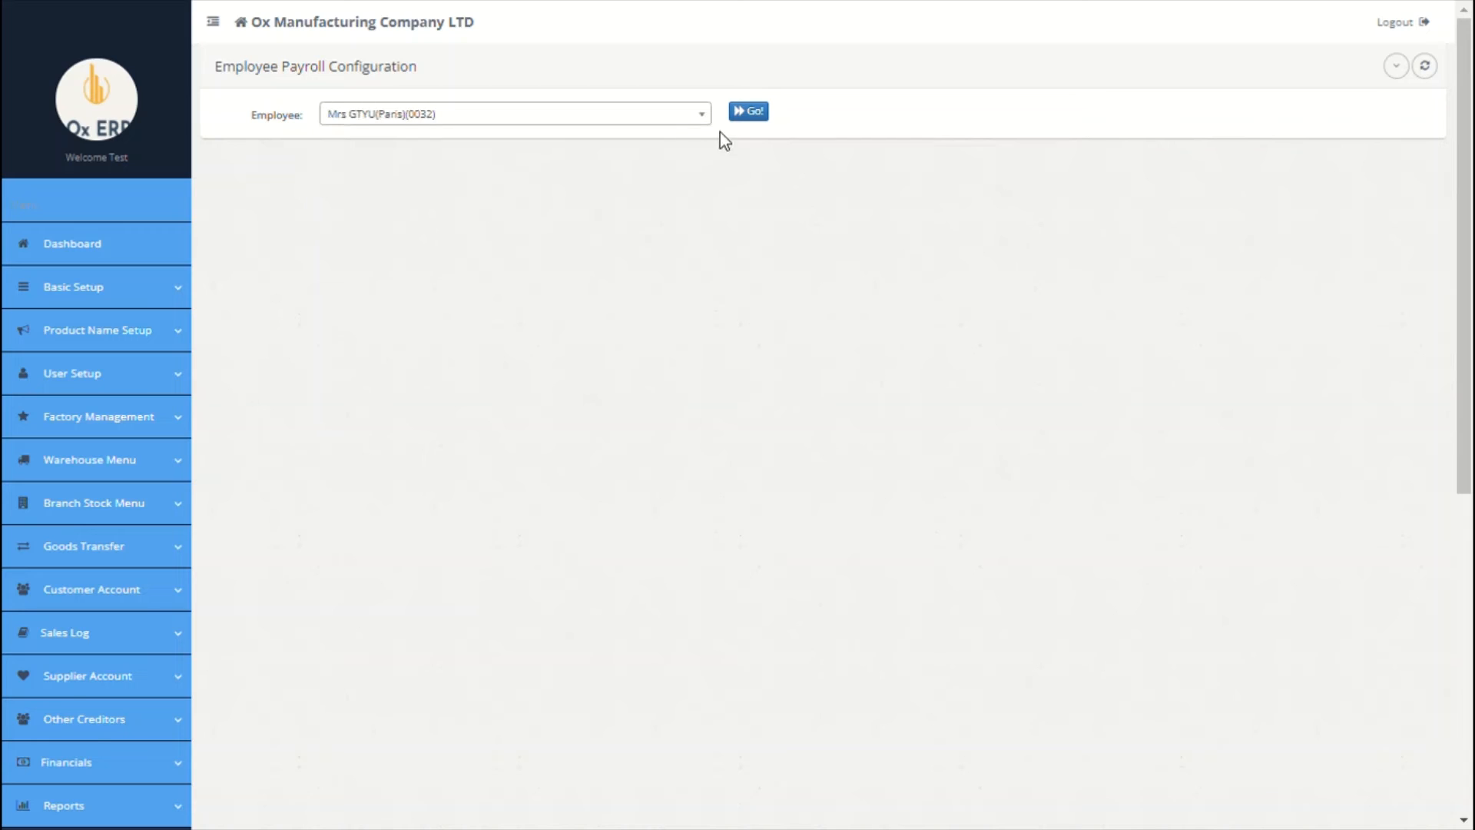
{"action": "left_click", "coordinate": [753, 112]}
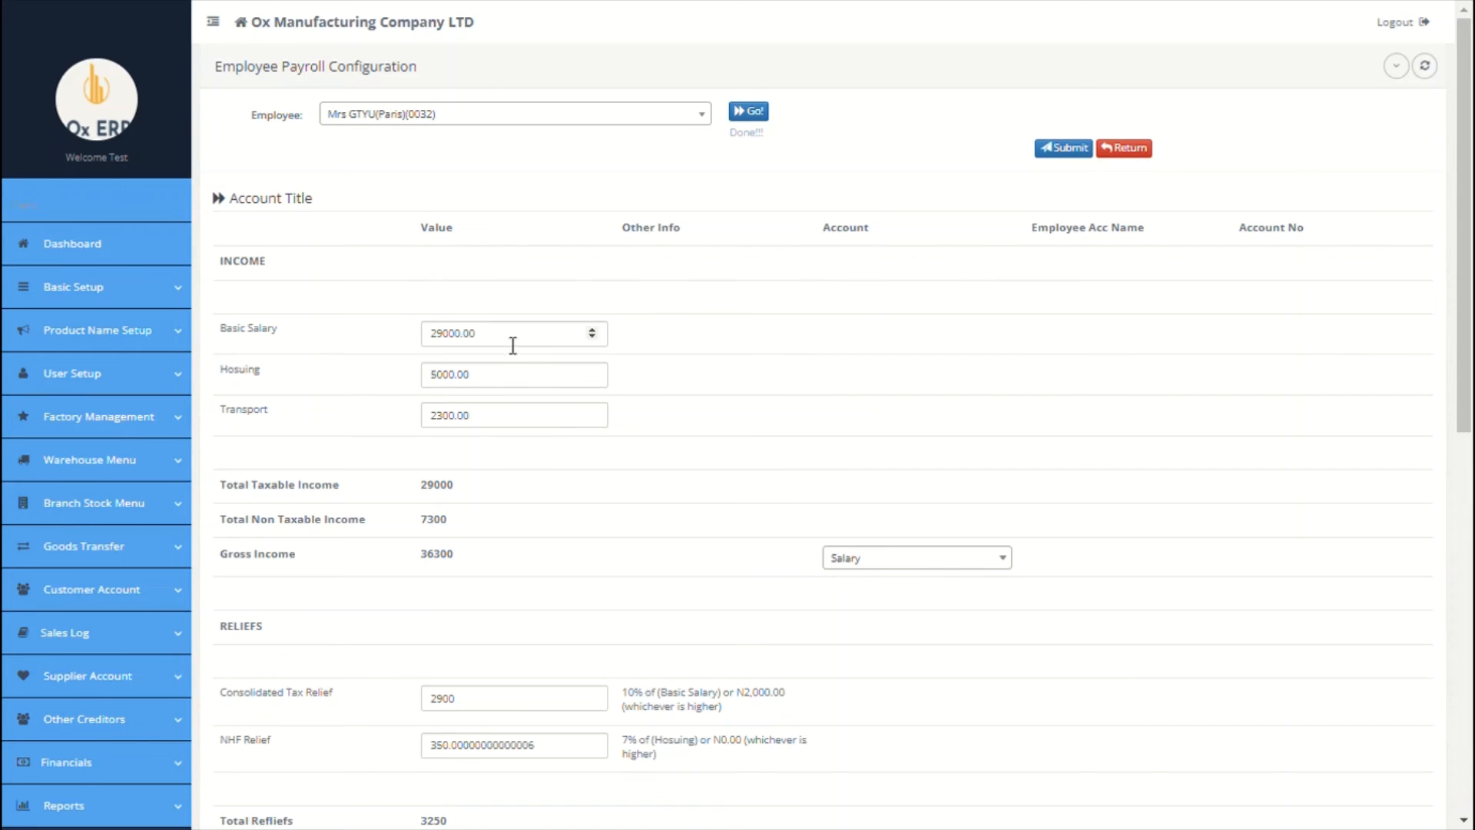
{"action": "scroll", "coordinate": [619, 419], "scroll_direction": "down", "scroll_amount": 8}
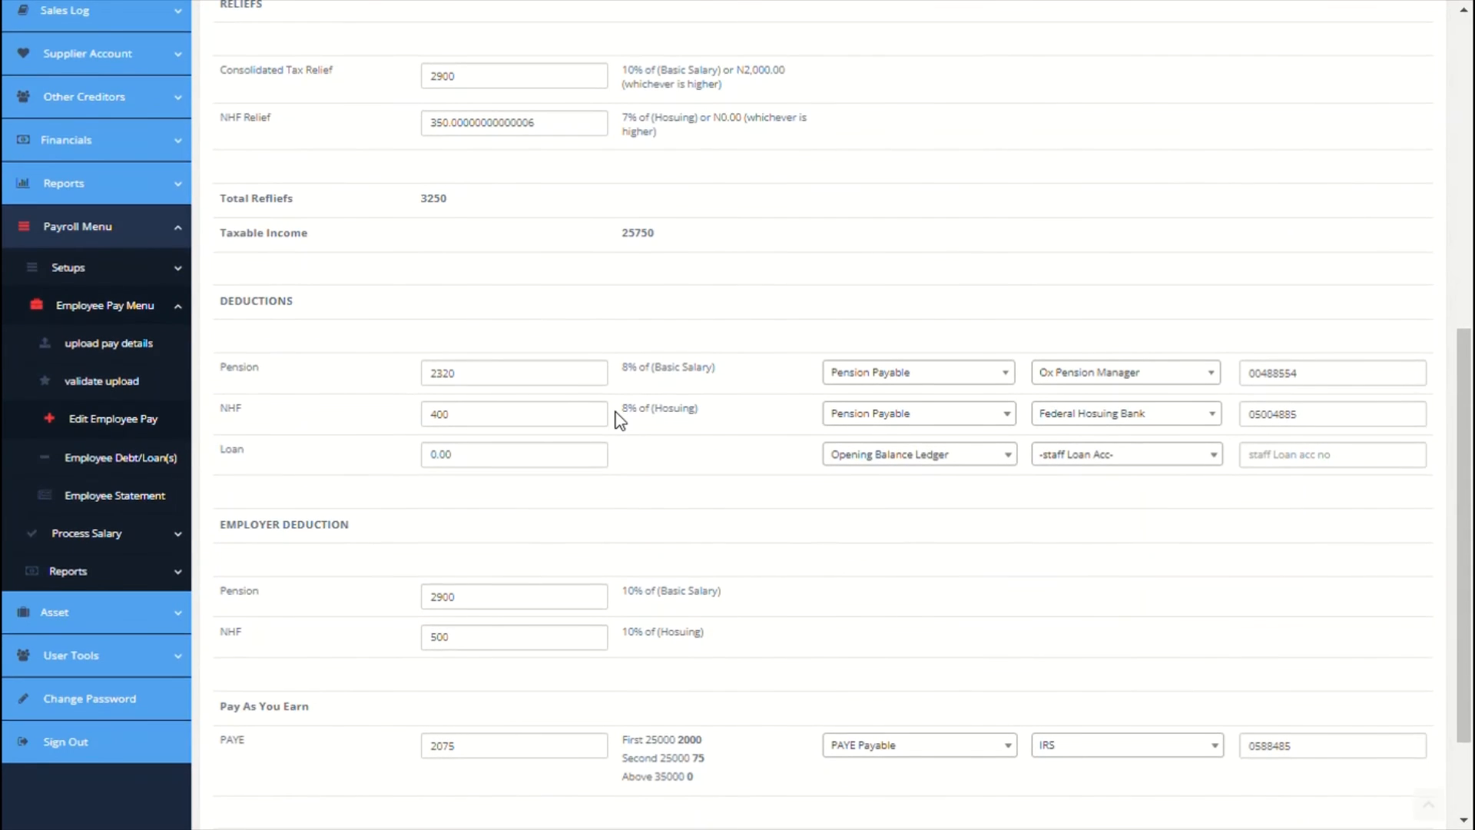
{"action": "scroll", "coordinate": [619, 419], "scroll_direction": "down", "scroll_amount": 2}
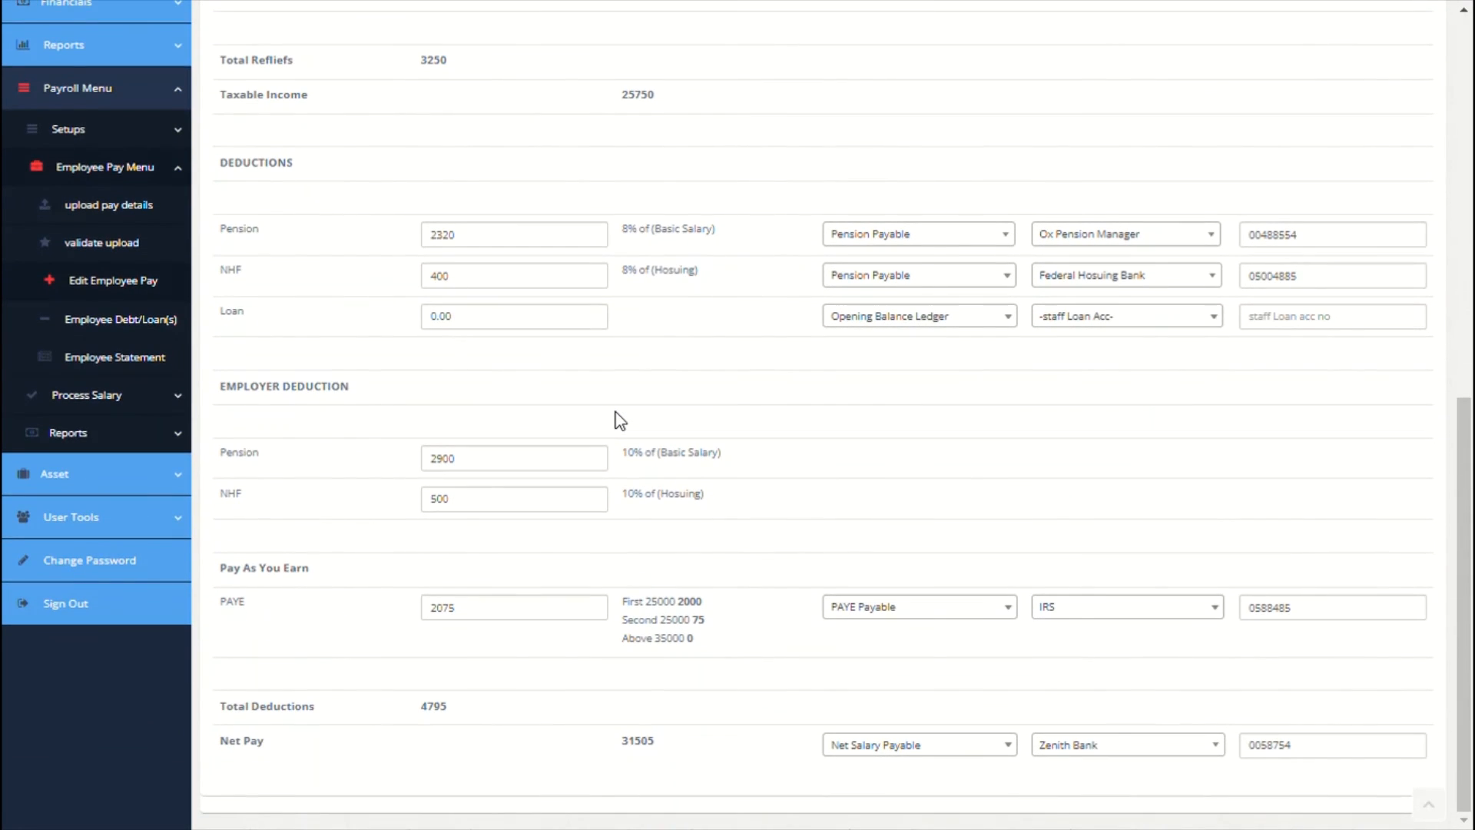
Step: Open the employee's debts and loans form and set the debit type to Loan(deductions)
{"action": "left_click", "coordinate": [143, 327]}
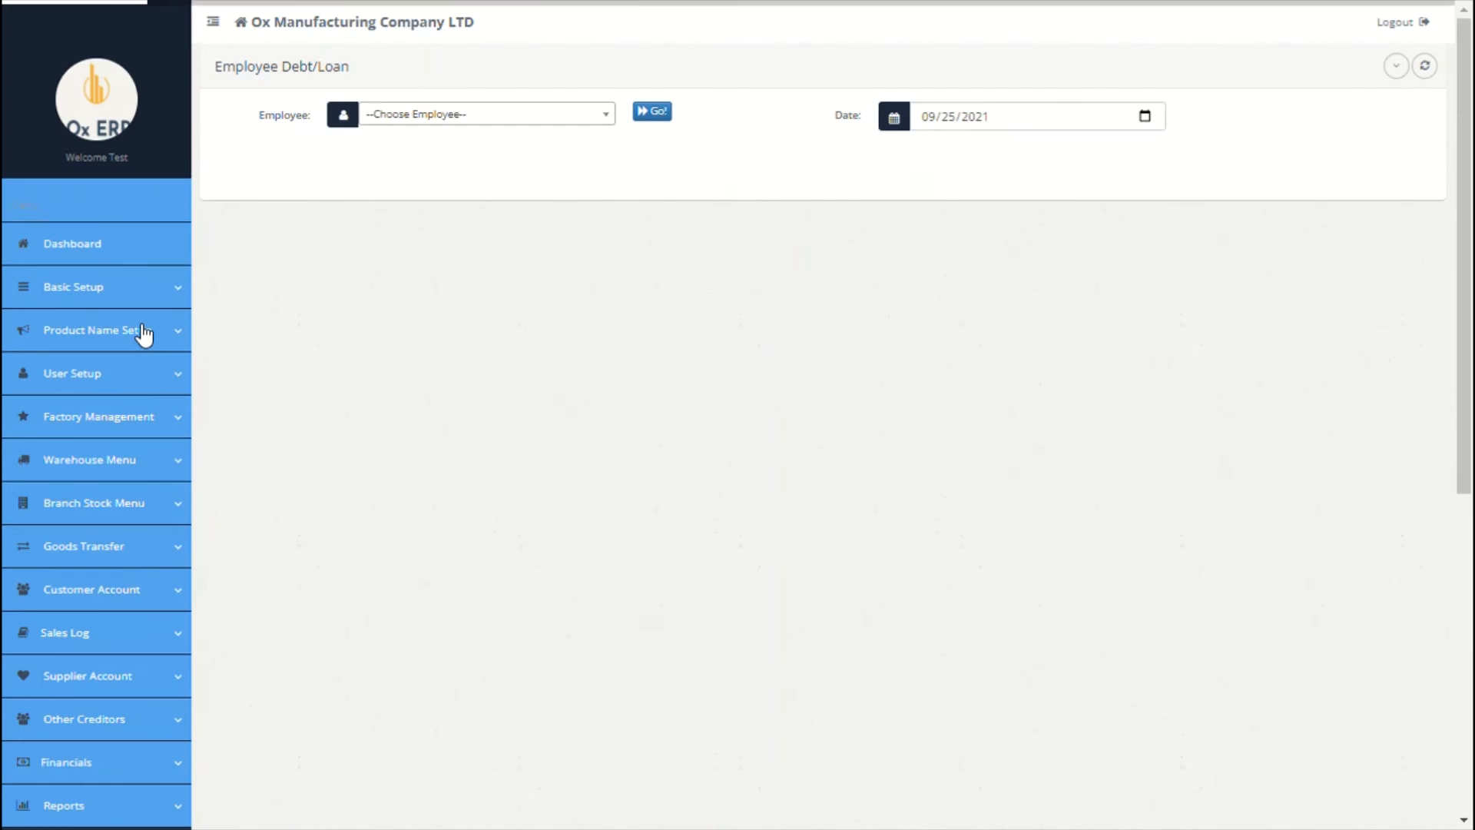
{"action": "left_click", "coordinate": [553, 115]}
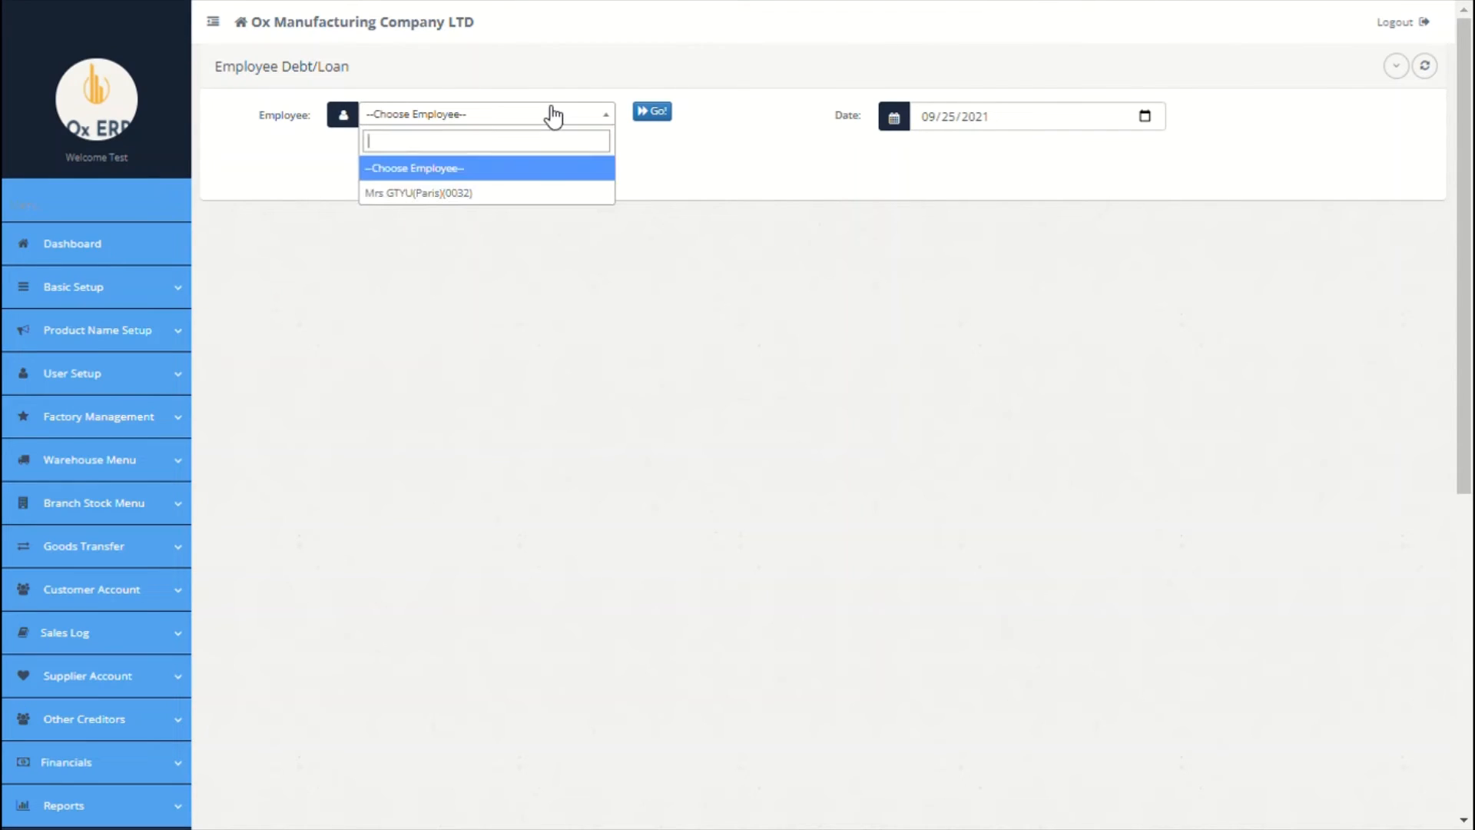
{"action": "left_click", "coordinate": [466, 194]}
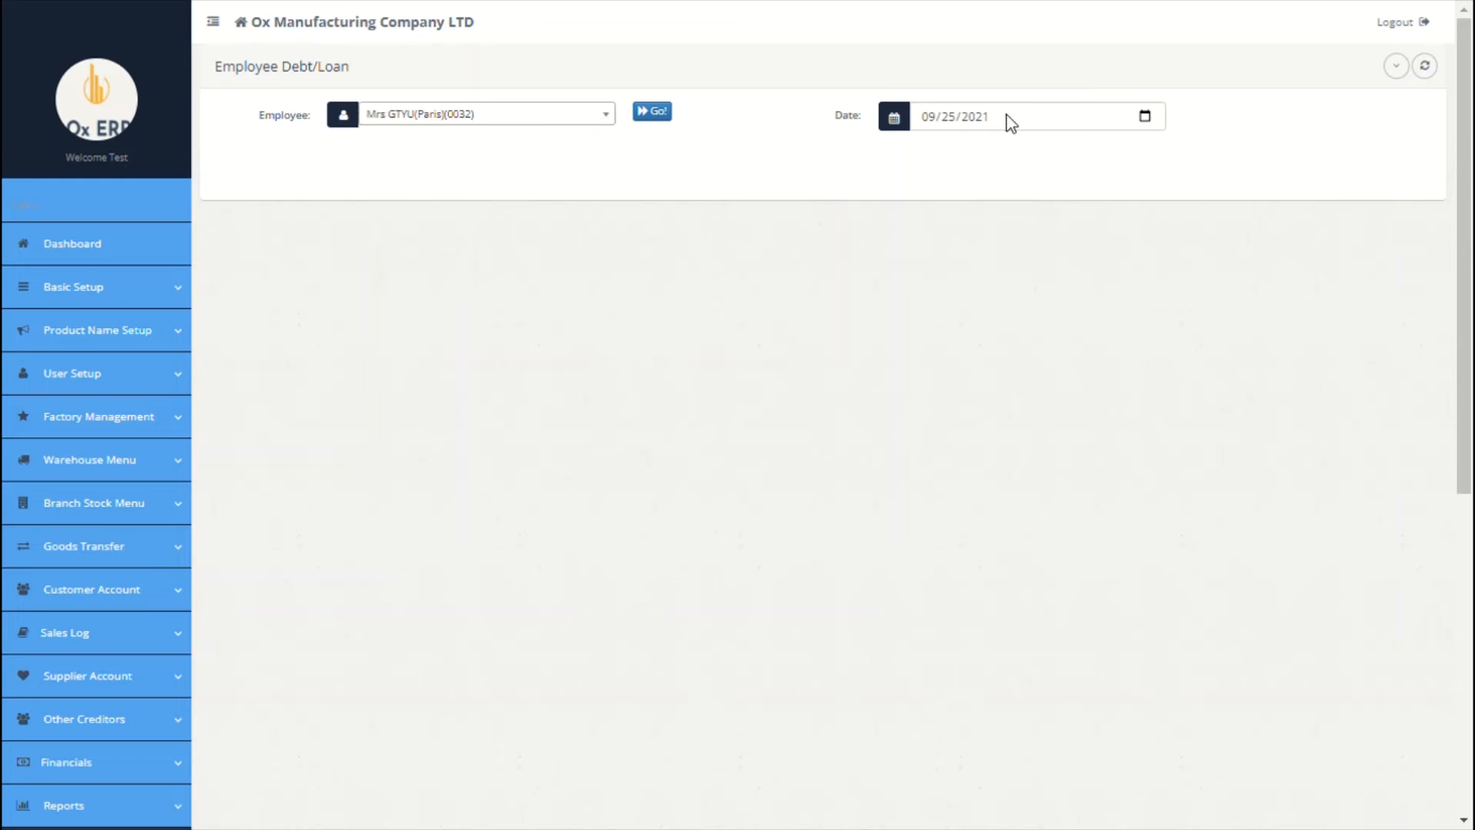
{"action": "left_click", "coordinate": [668, 114]}
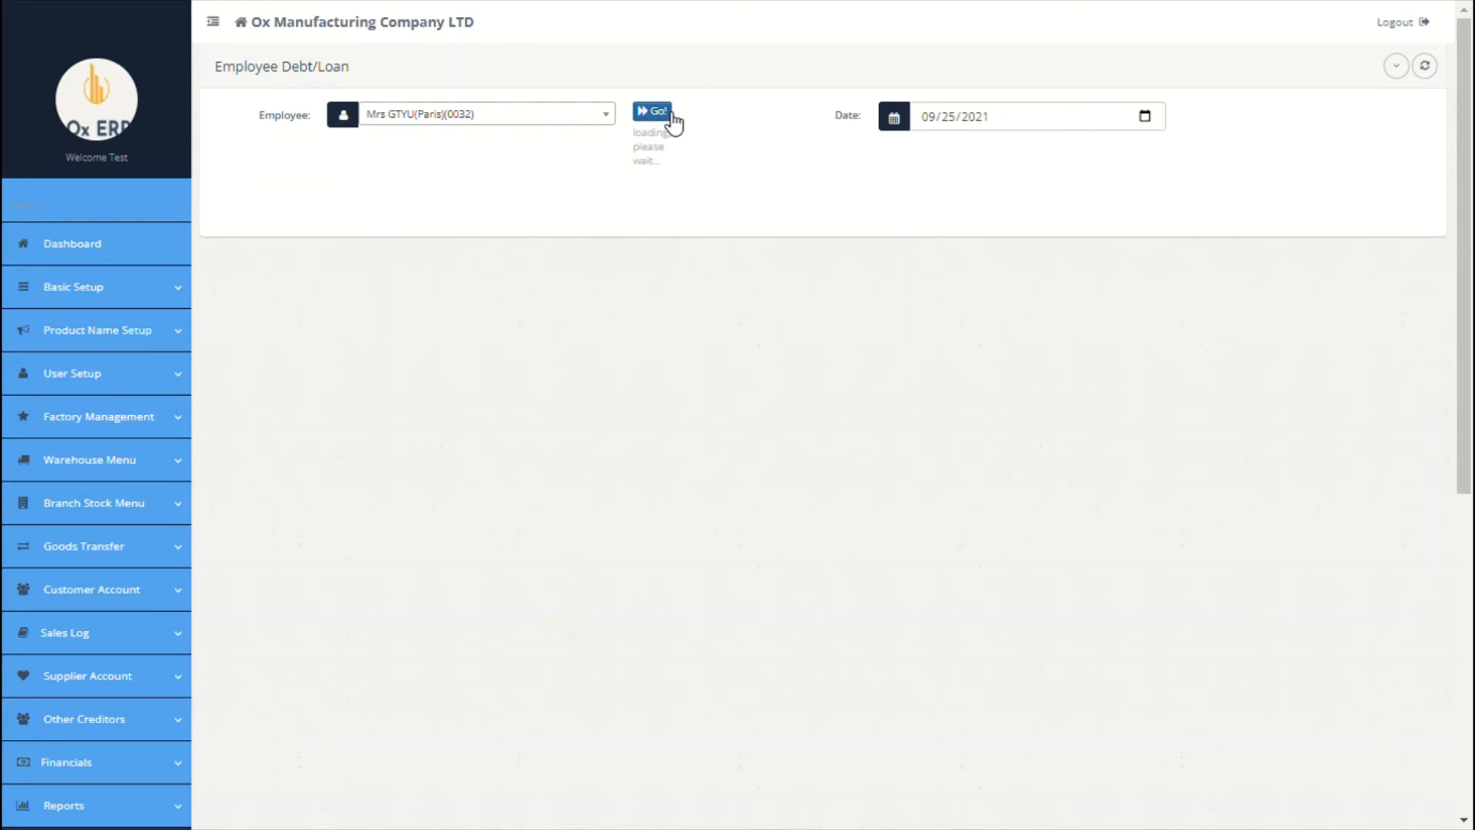
{"action": "left_click", "coordinate": [398, 243]}
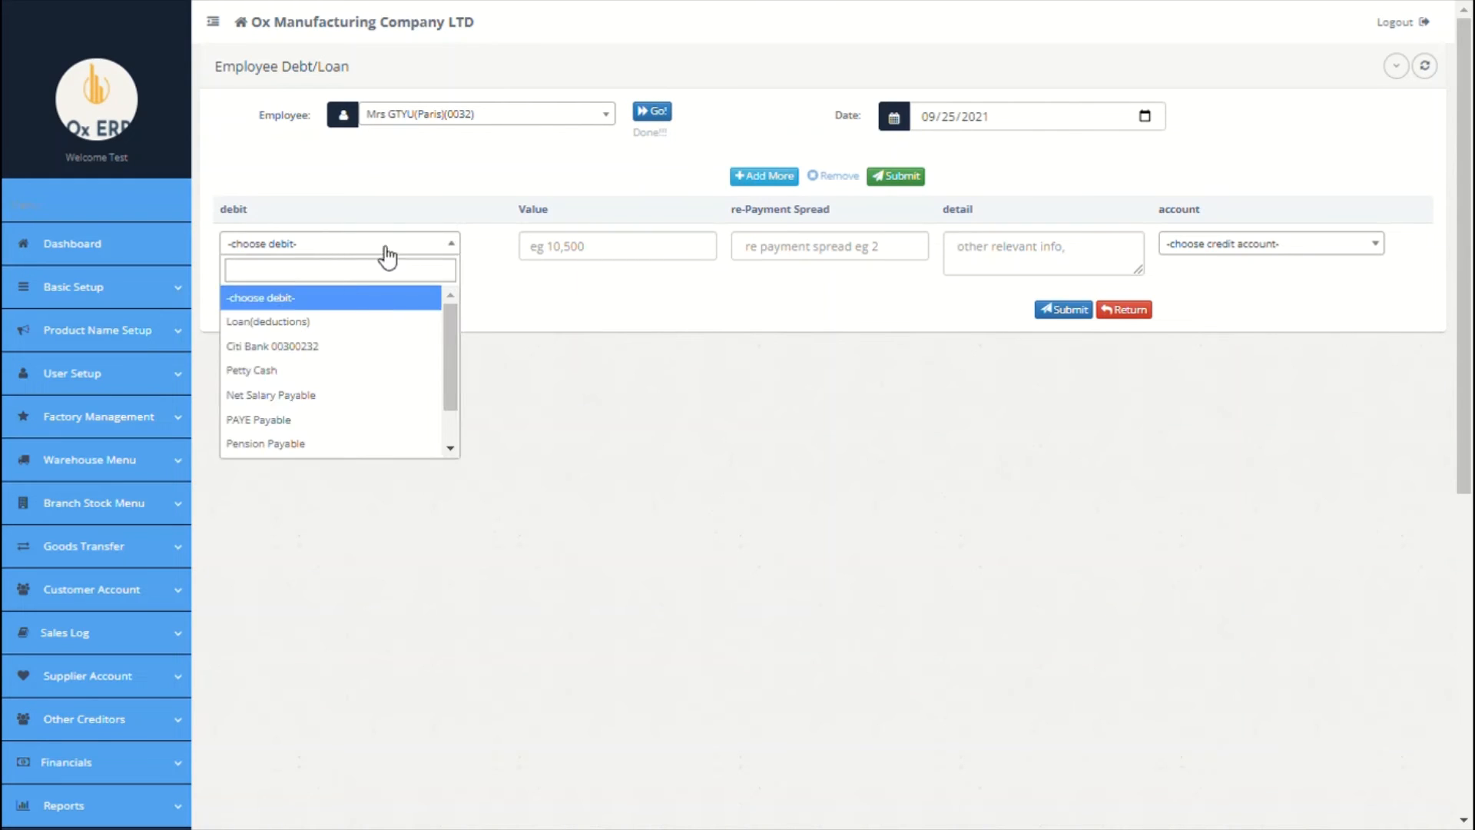
{"action": "left_click", "coordinate": [342, 323]}
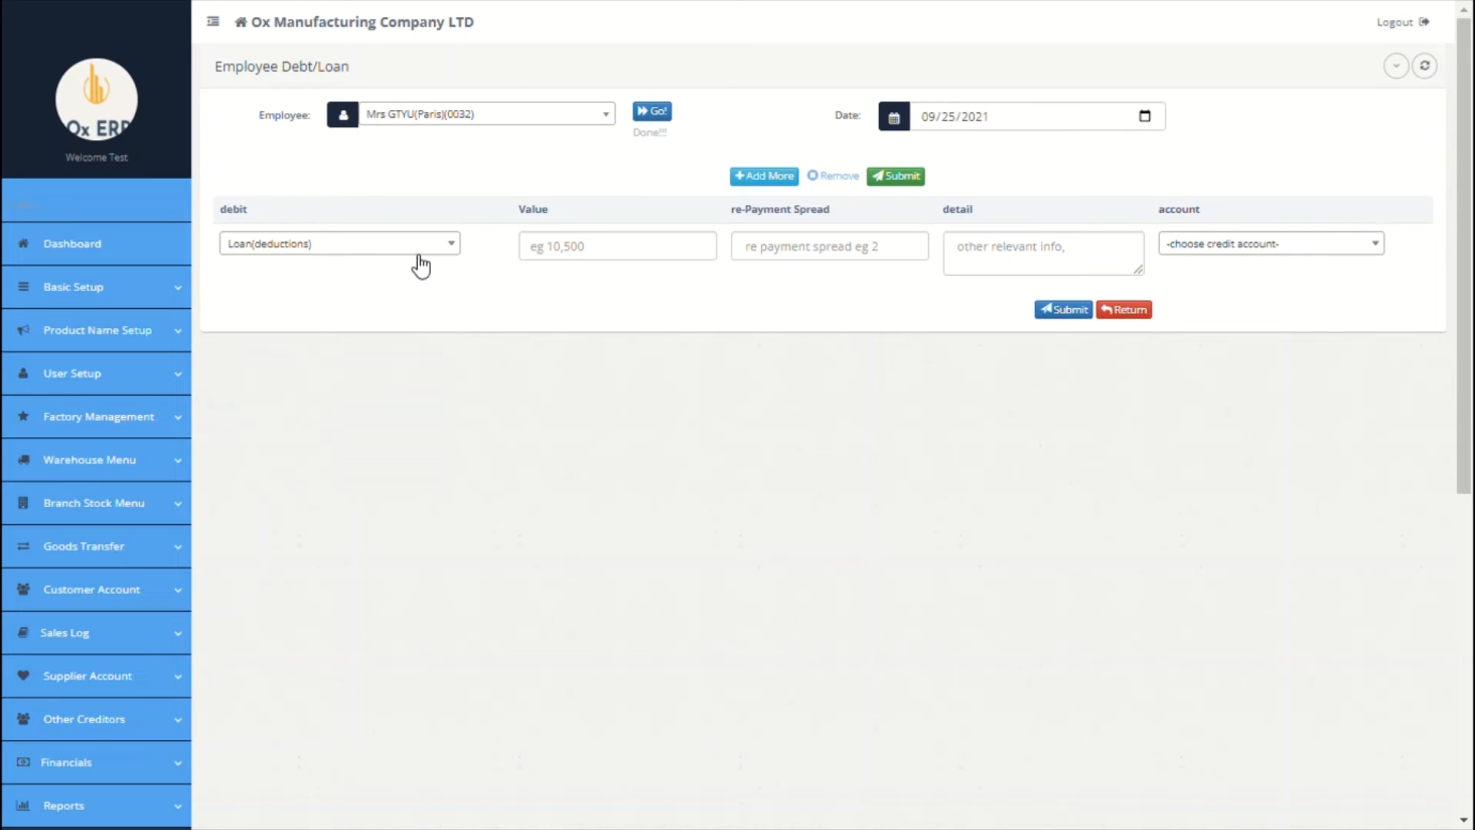
Step: Enter value 5000 spread over 3, note 'to be paid in 3 tranches', credit Citi Bank, and submit
{"action": "left_click", "coordinate": [589, 259]}
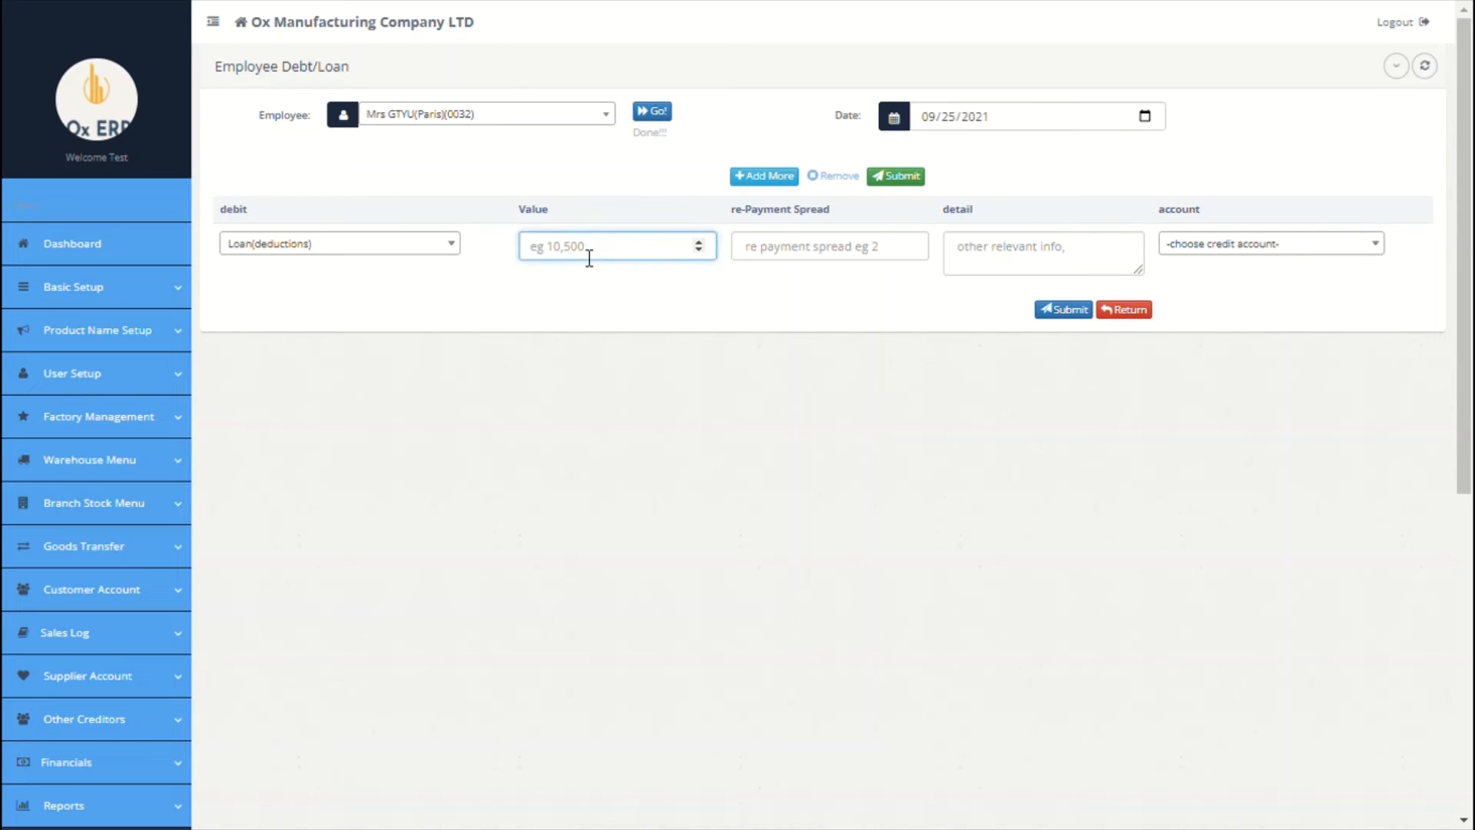
{"action": "type", "text": "5000"}
{"action": "left_click", "coordinate": [794, 260]}
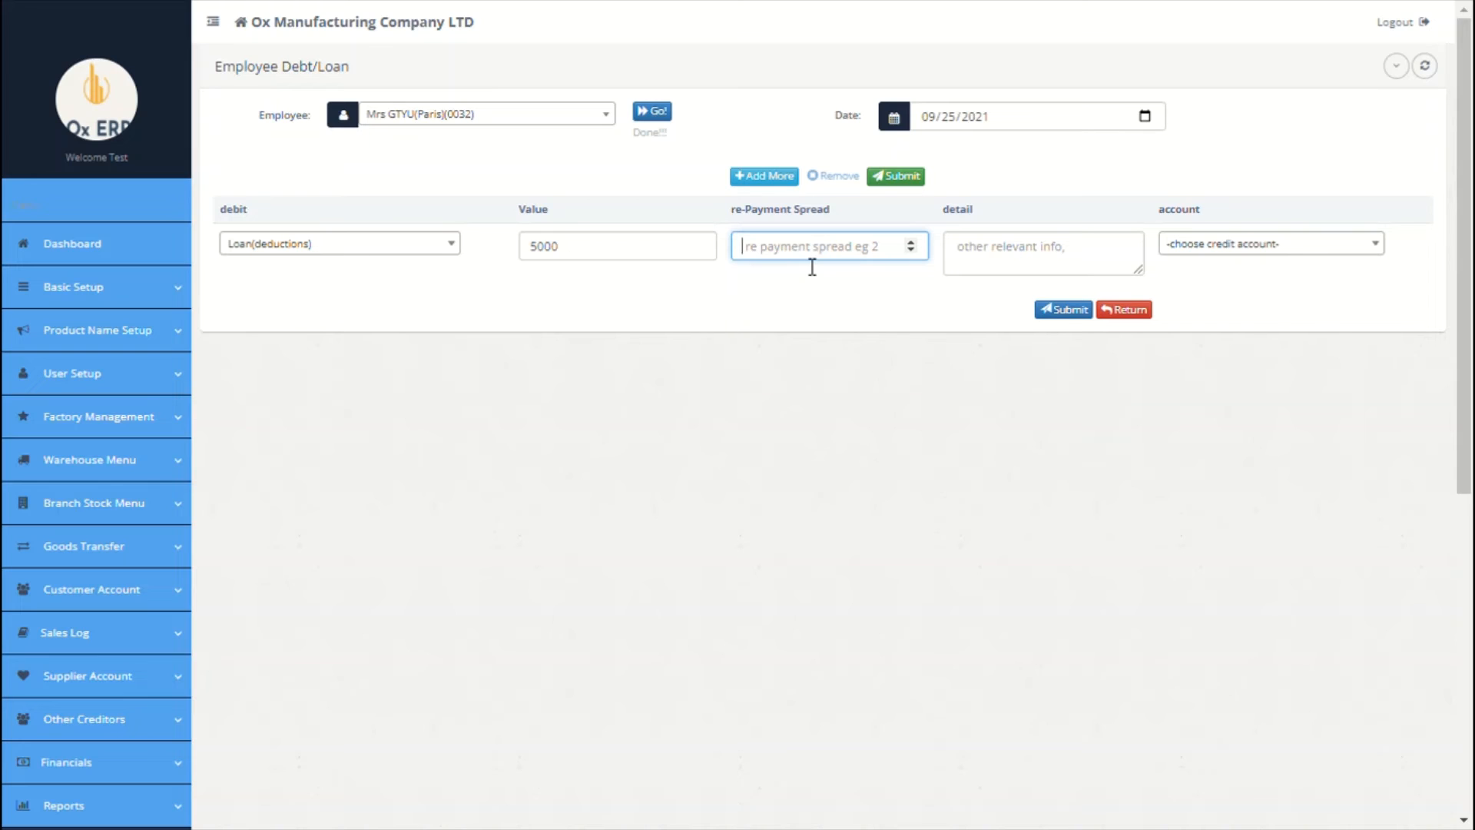
{"action": "type", "text": "3"}
{"action": "left_click", "coordinate": [1021, 252]}
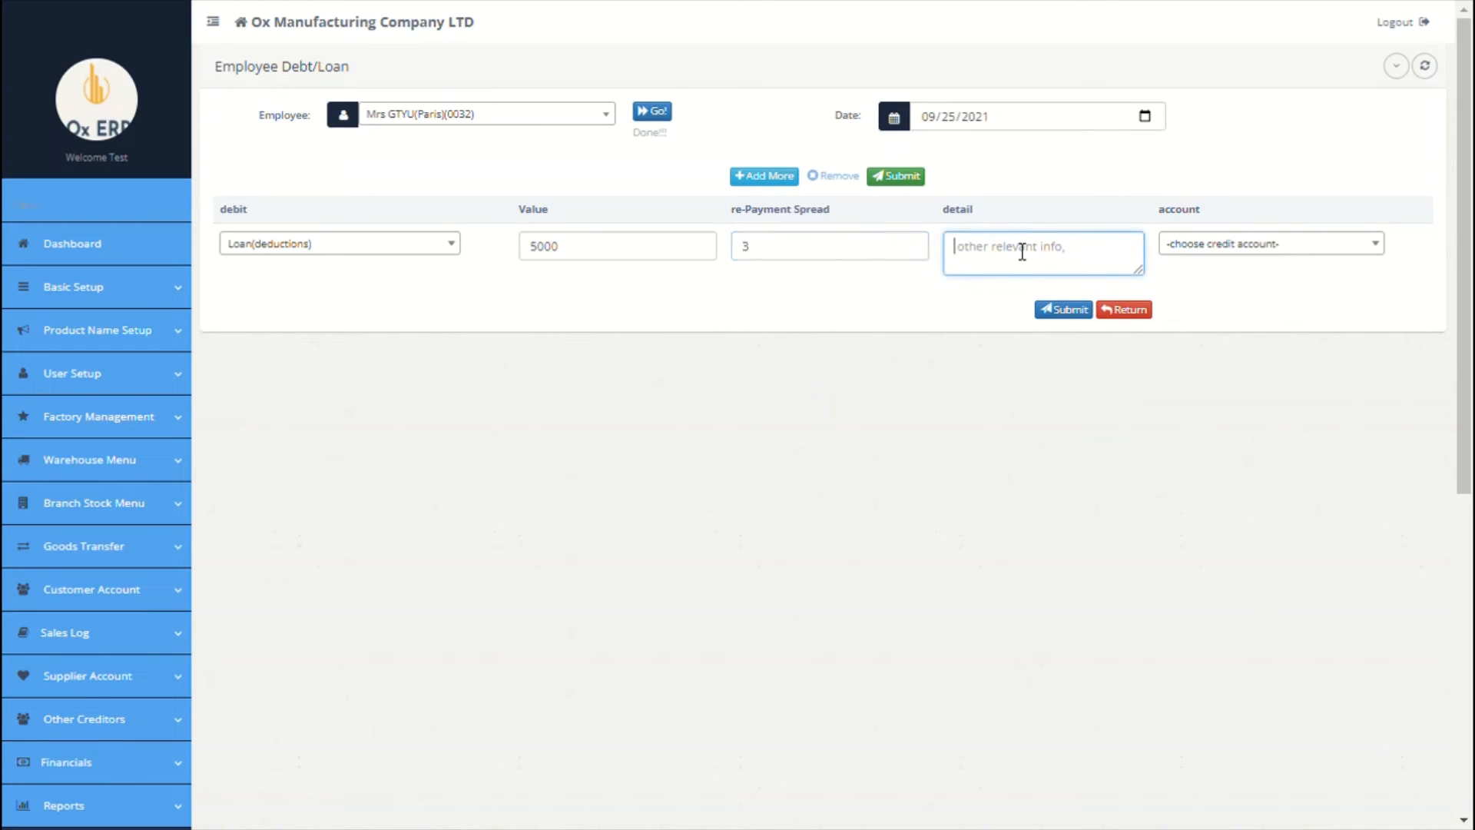
{"action": "type", "text": "to be paid in 3 tranches"}
{"action": "left_click", "coordinate": [1313, 243]}
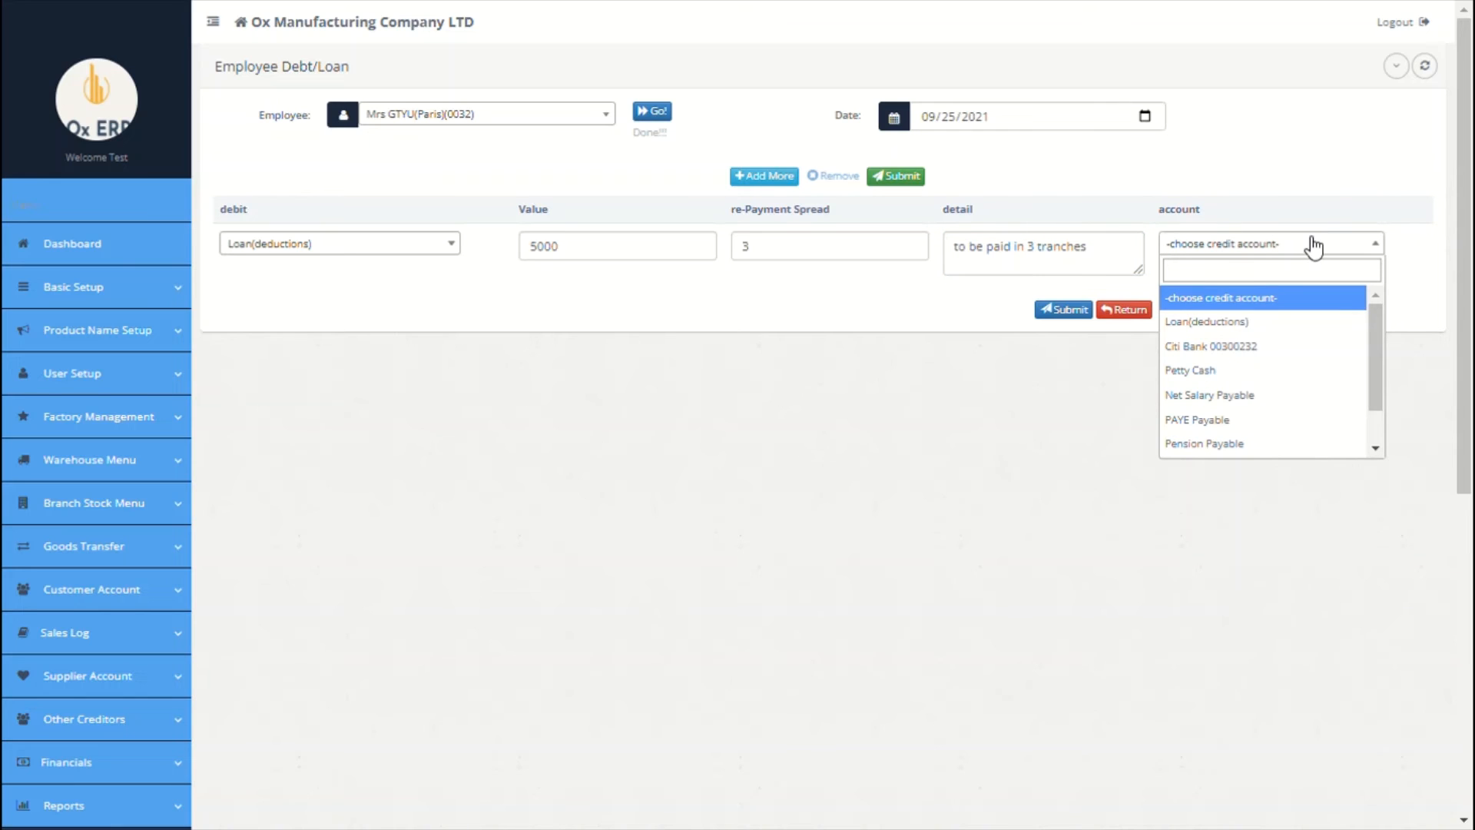
{"action": "left_click", "coordinate": [1230, 350]}
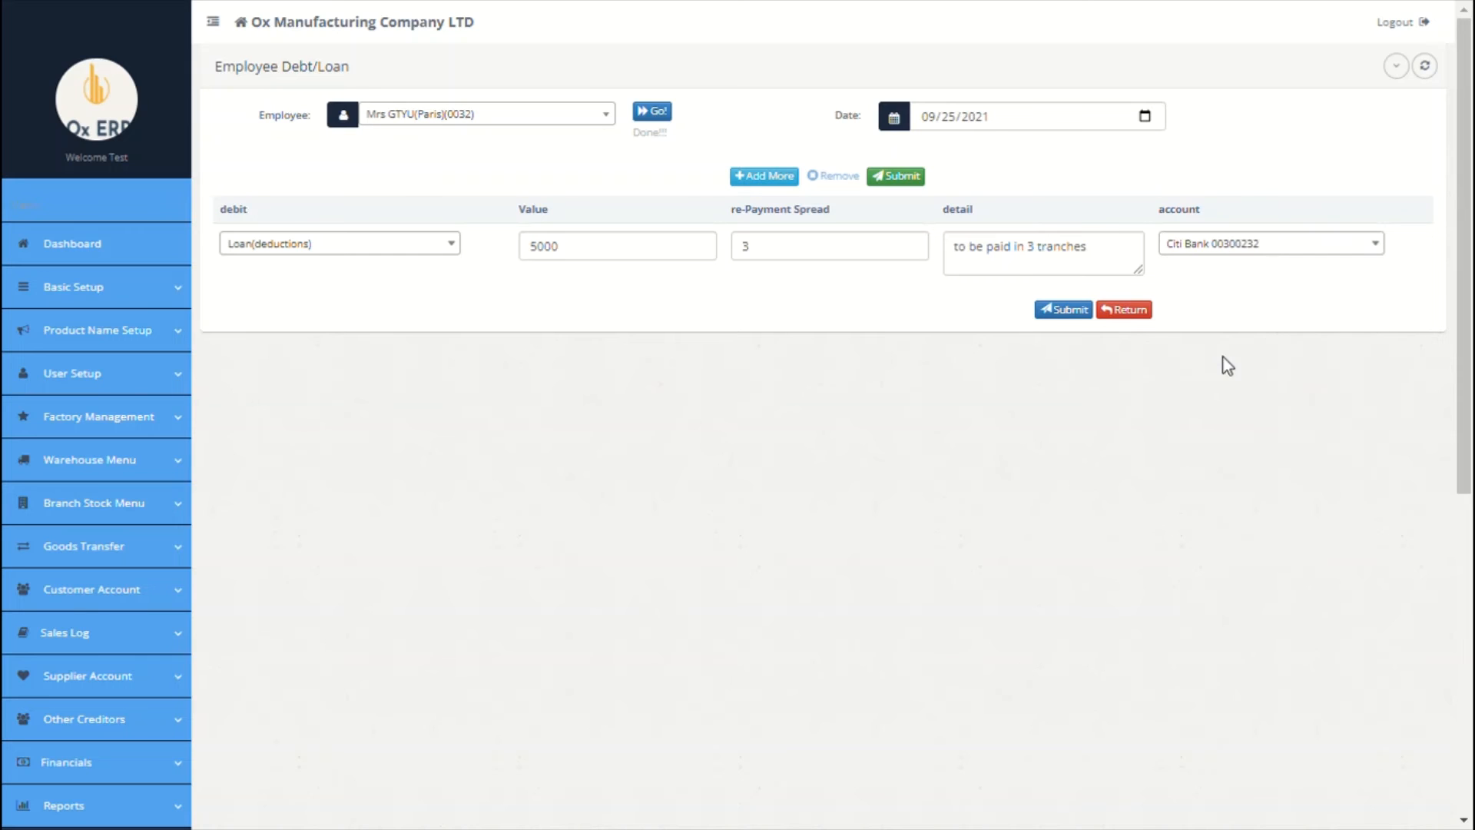
{"action": "left_click", "coordinate": [1070, 311]}
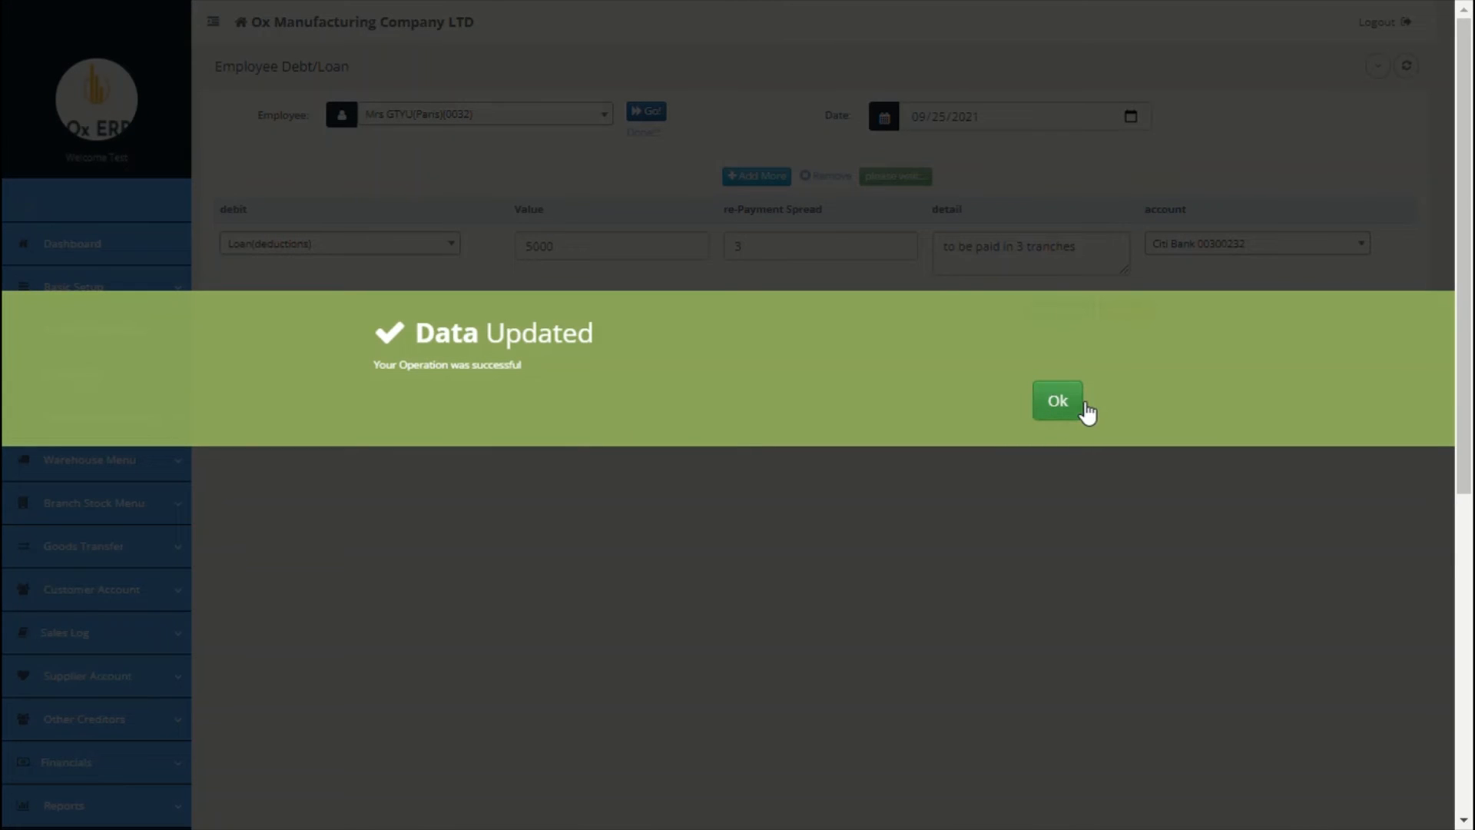
{"action": "left_click", "coordinate": [1069, 409]}
Step: Review the employee statement's 5,000 loan debit, then expand the Process Salary options
{"action": "scroll", "coordinate": [980, 432], "scroll_direction": "down", "scroll_amount": 7}
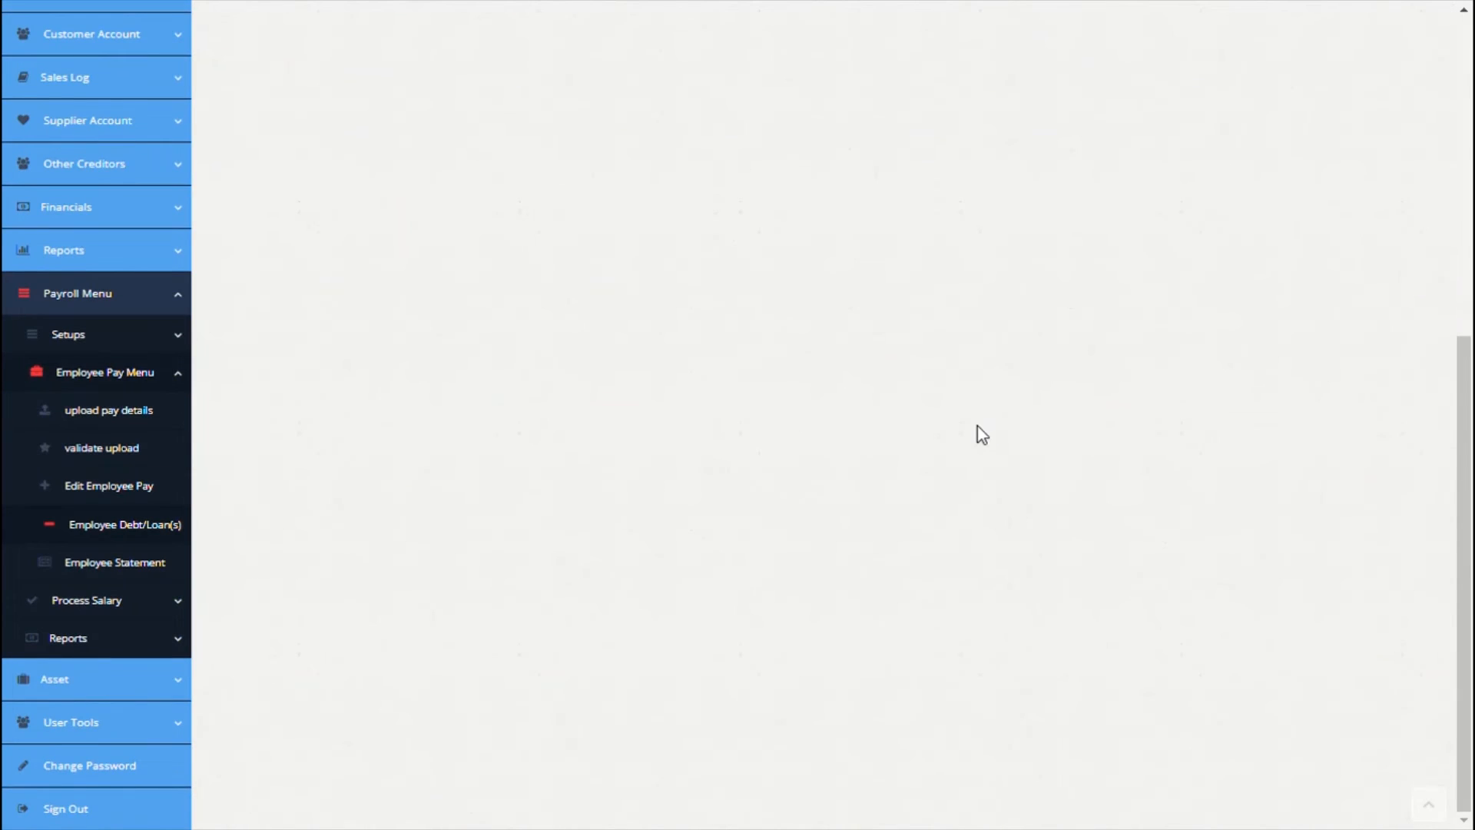
{"action": "left_click", "coordinate": [144, 564]}
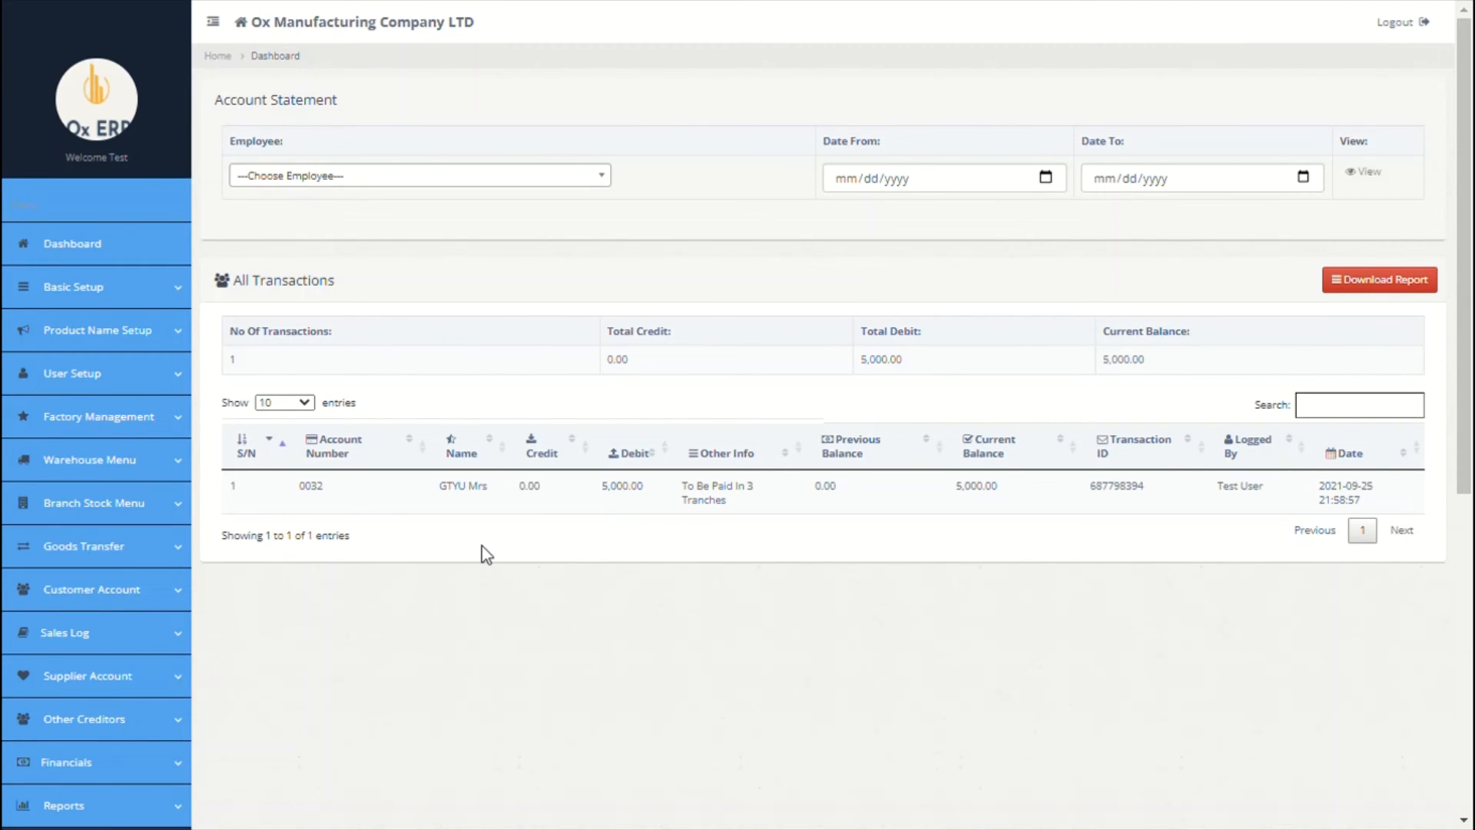
{"action": "scroll", "coordinate": [486, 555], "scroll_direction": "down", "scroll_amount": 7}
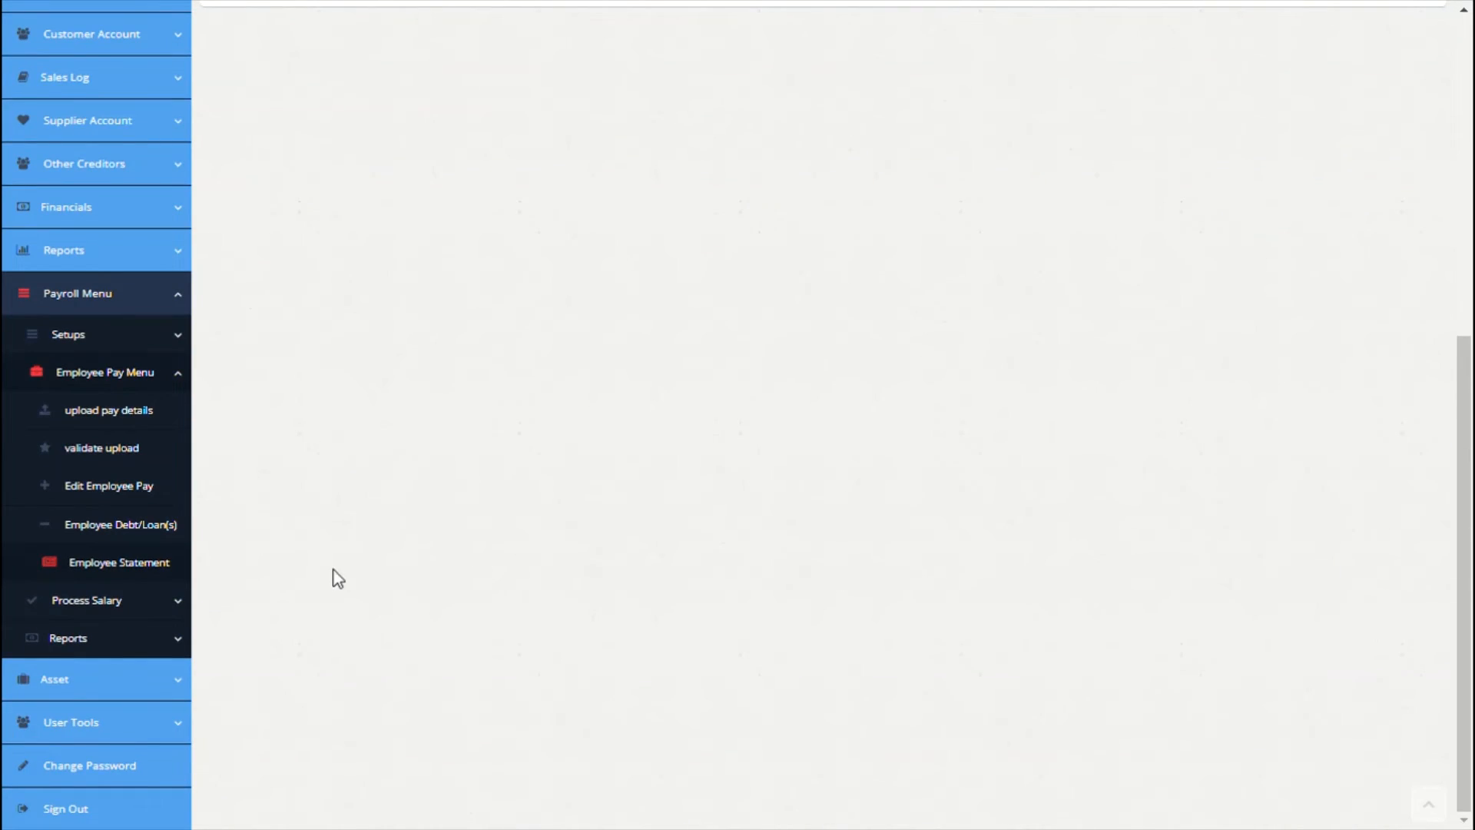
{"action": "left_click", "coordinate": [158, 611]}
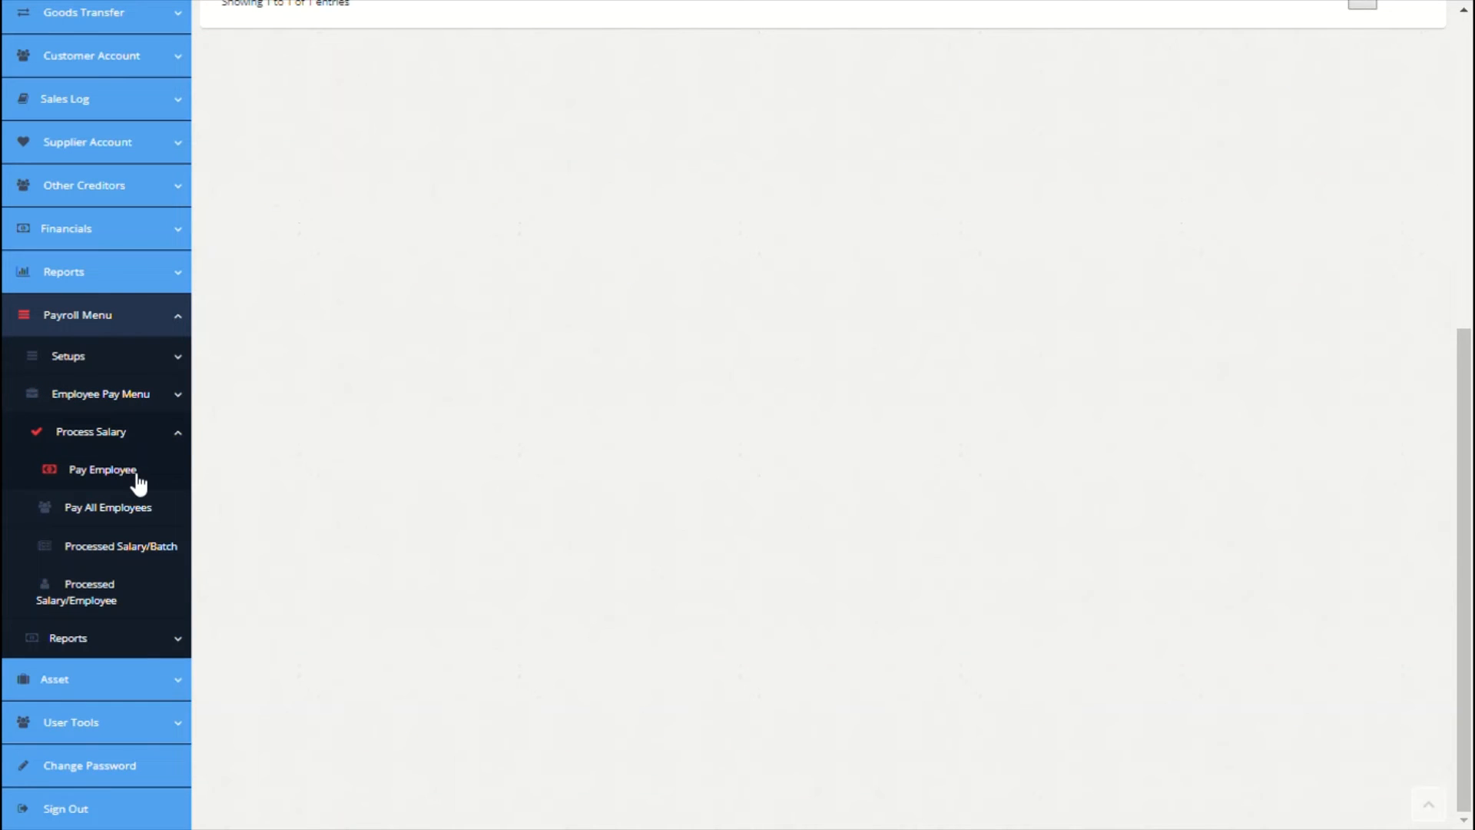
Step: Pay the employee the Sep 2021 Salary batch for 09/01/2021 to 09/30/2021 and submit
{"action": "left_click", "coordinate": [137, 475]}
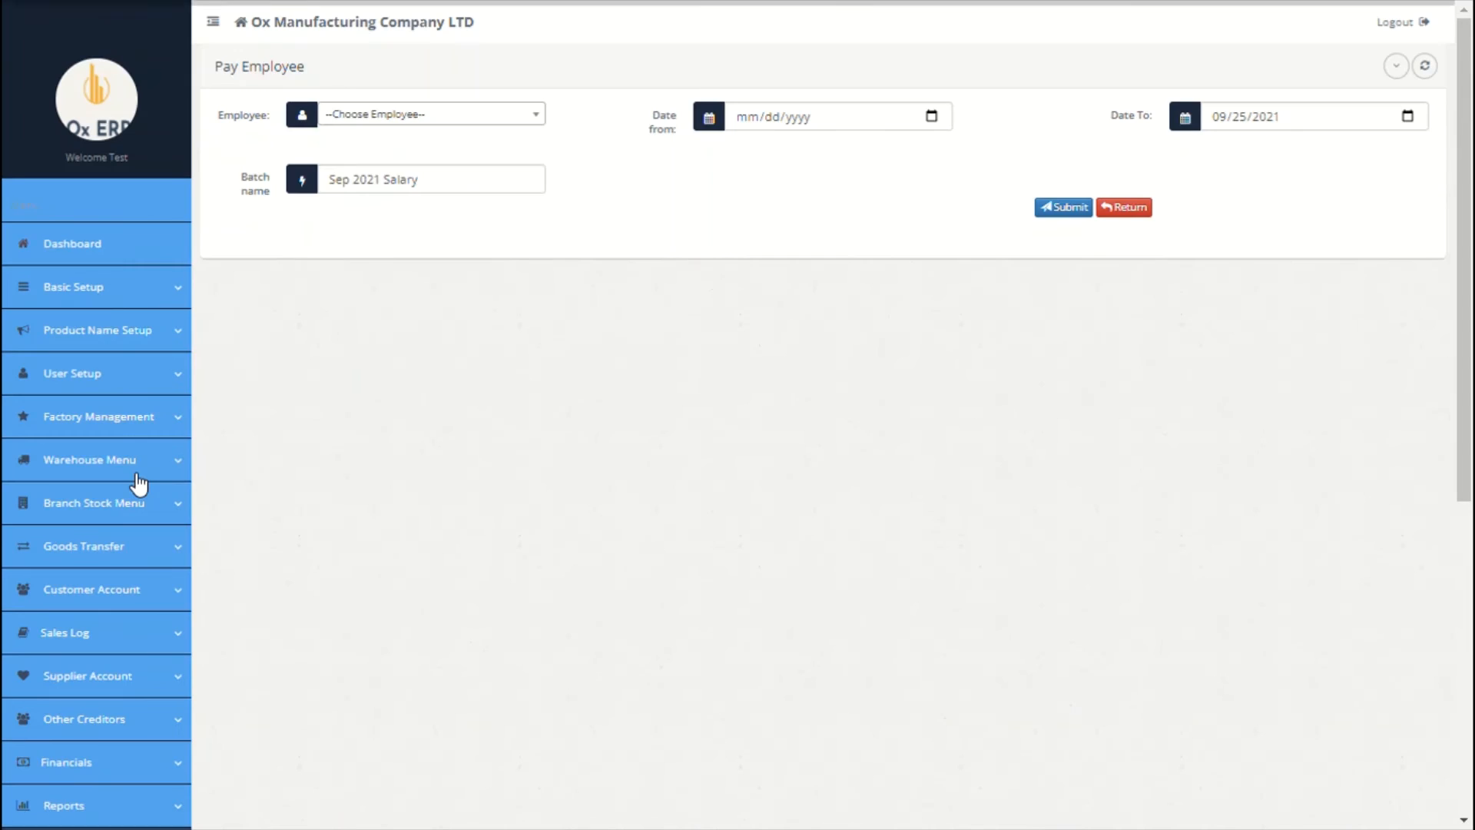
{"action": "left_click", "coordinate": [523, 125]}
{"action": "left_click", "coordinate": [471, 193]}
{"action": "left_click", "coordinate": [932, 119]}
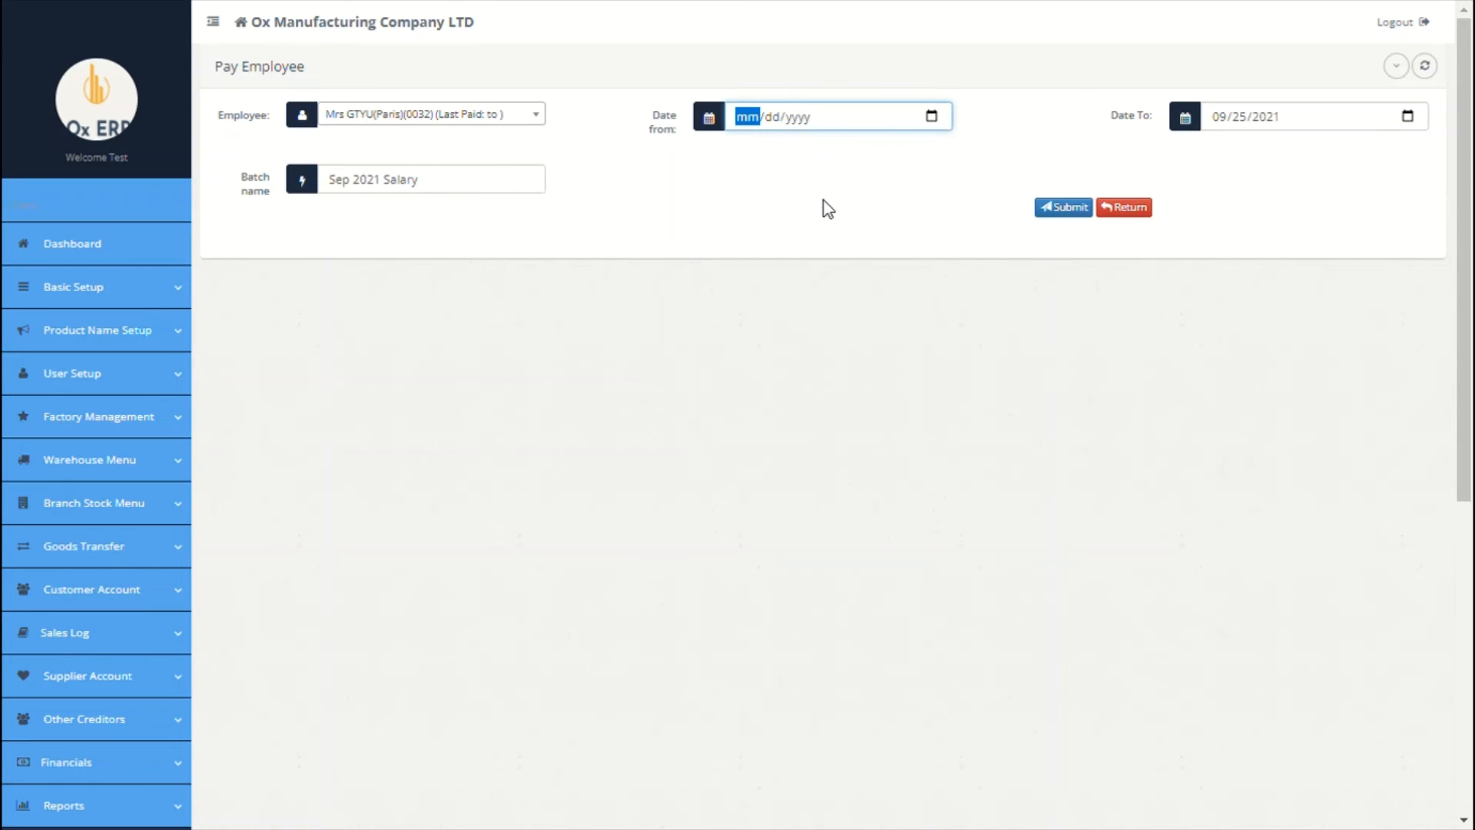
{"action": "type", "text": "09012021"}
{"action": "scroll", "coordinate": [1278, 113], "scroll_direction": "down", "scroll_amount": 1}
{"action": "left_click", "coordinate": [1409, 72]}
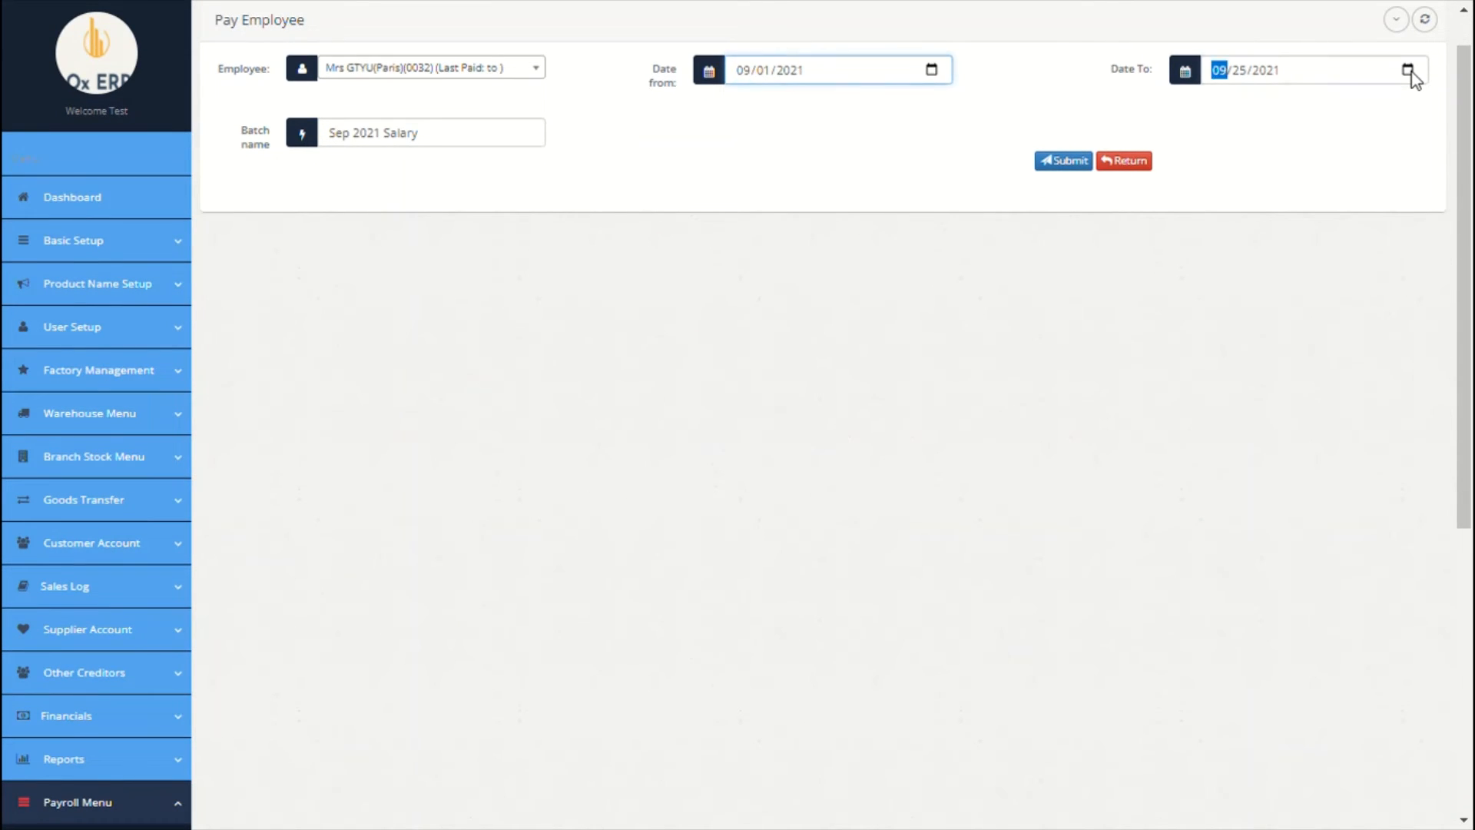
{"action": "type", "text": "0930"}
{"action": "left_click", "coordinate": [490, 145]}
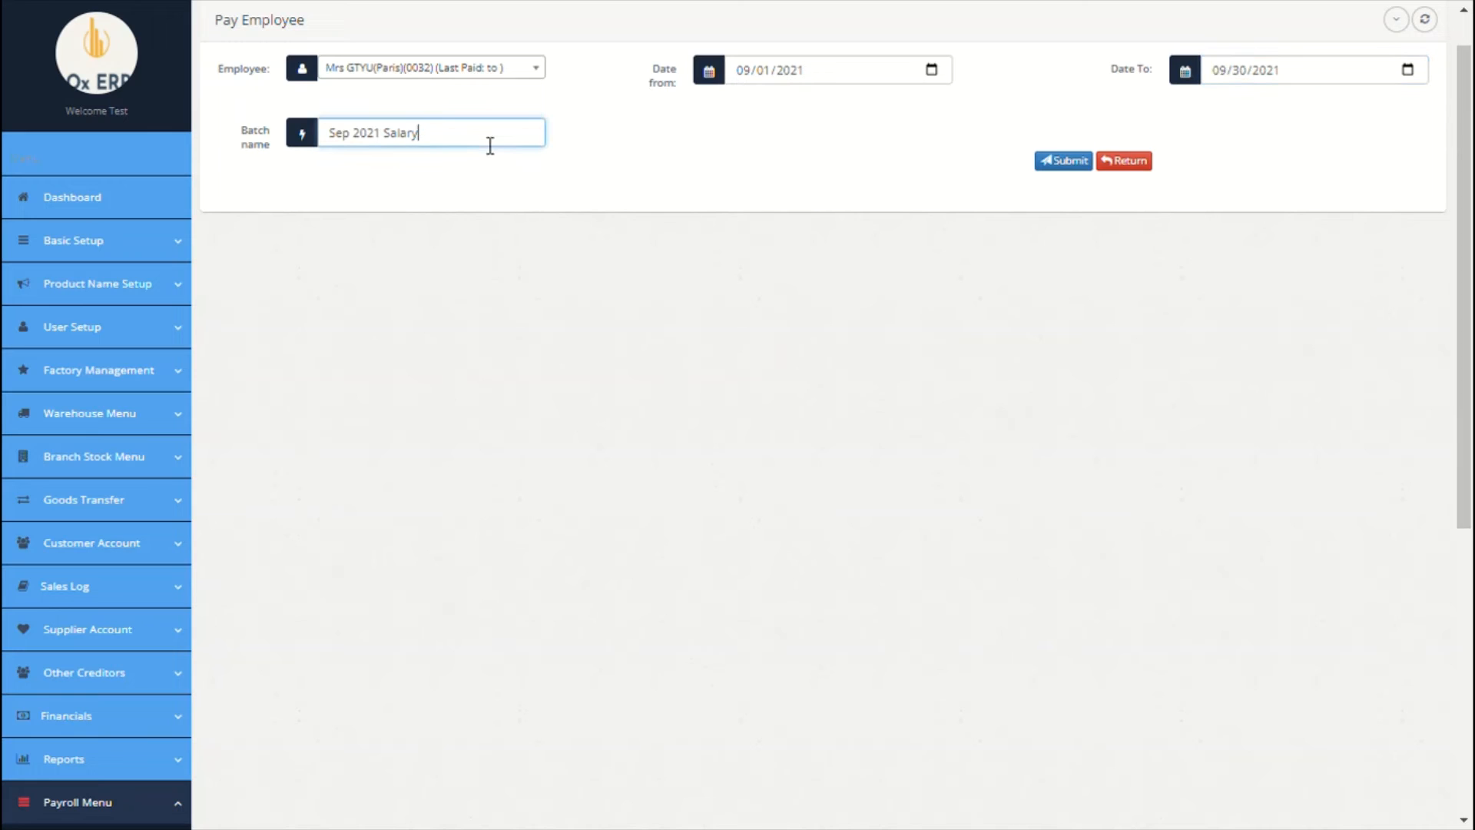
{"action": "left_click", "coordinate": [1064, 161]}
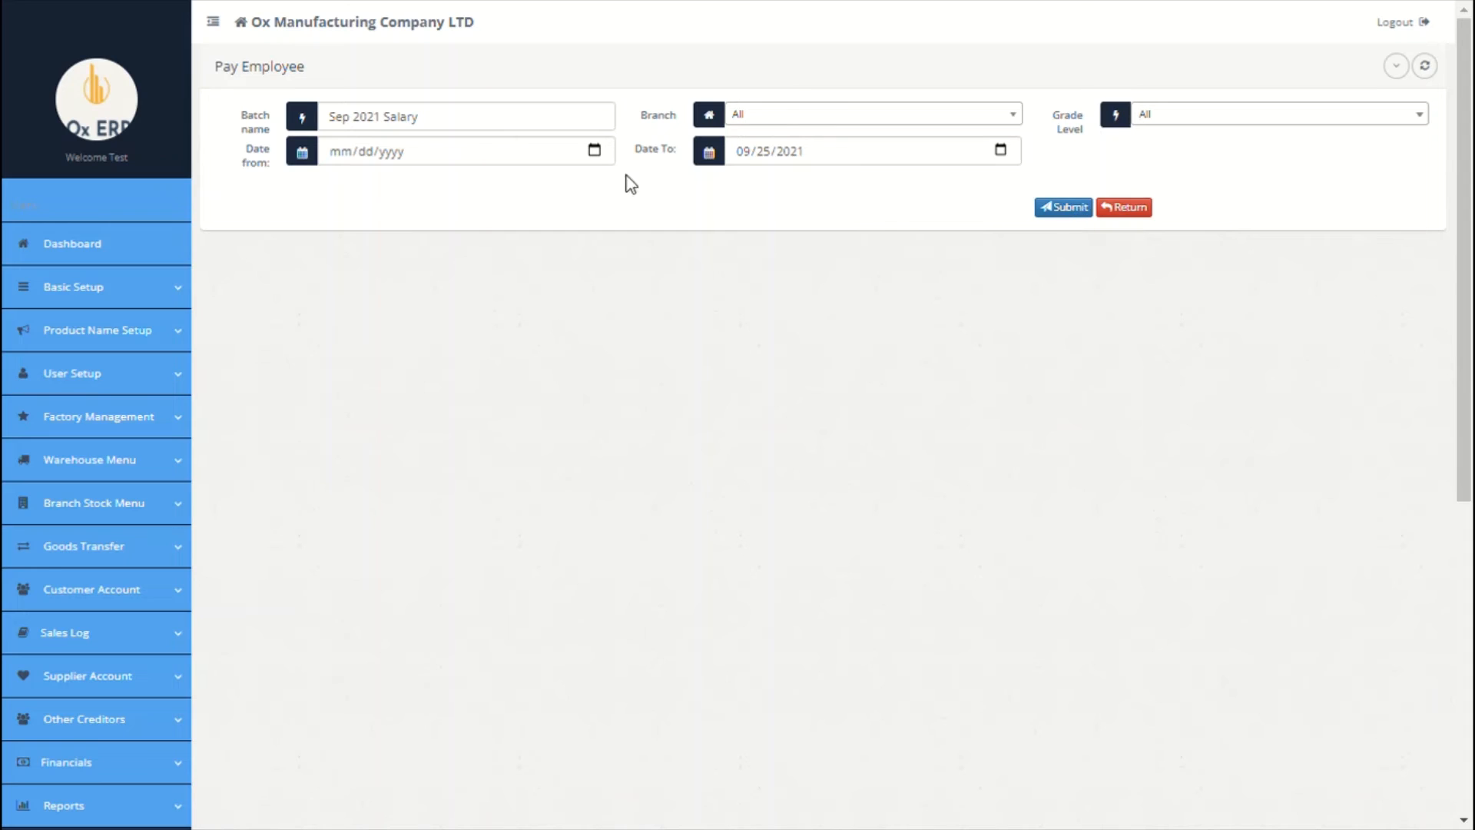
Step: Run Sep 2021 Salary for all employees from 09/01/2021 to 09/29/2021 and confirm success
{"action": "left_click", "coordinate": [595, 152]}
{"action": "left_click", "coordinate": [422, 219]}
{"action": "left_click", "coordinate": [1003, 159]}
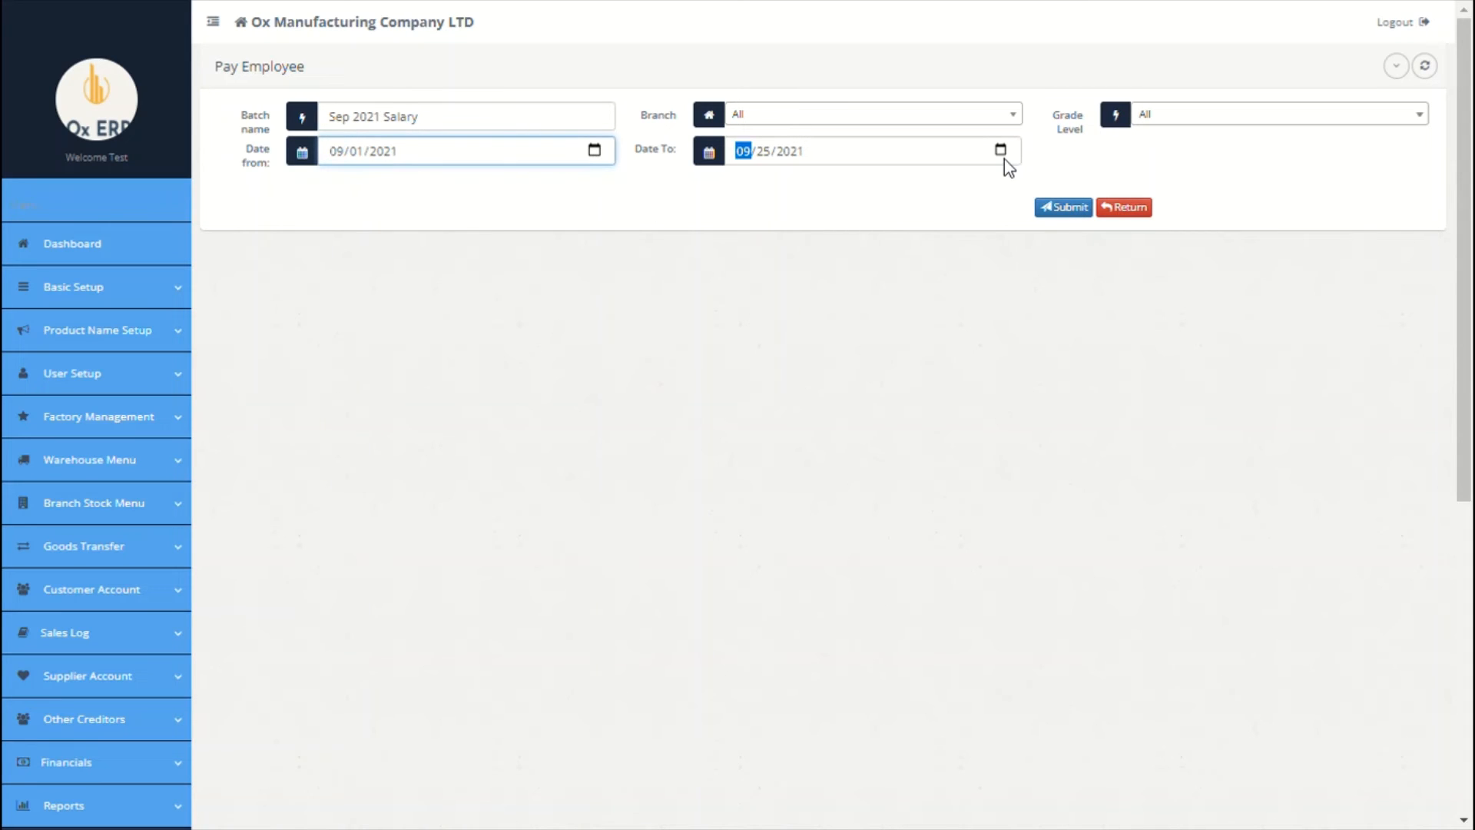
{"action": "left_click", "coordinate": [1073, 209]}
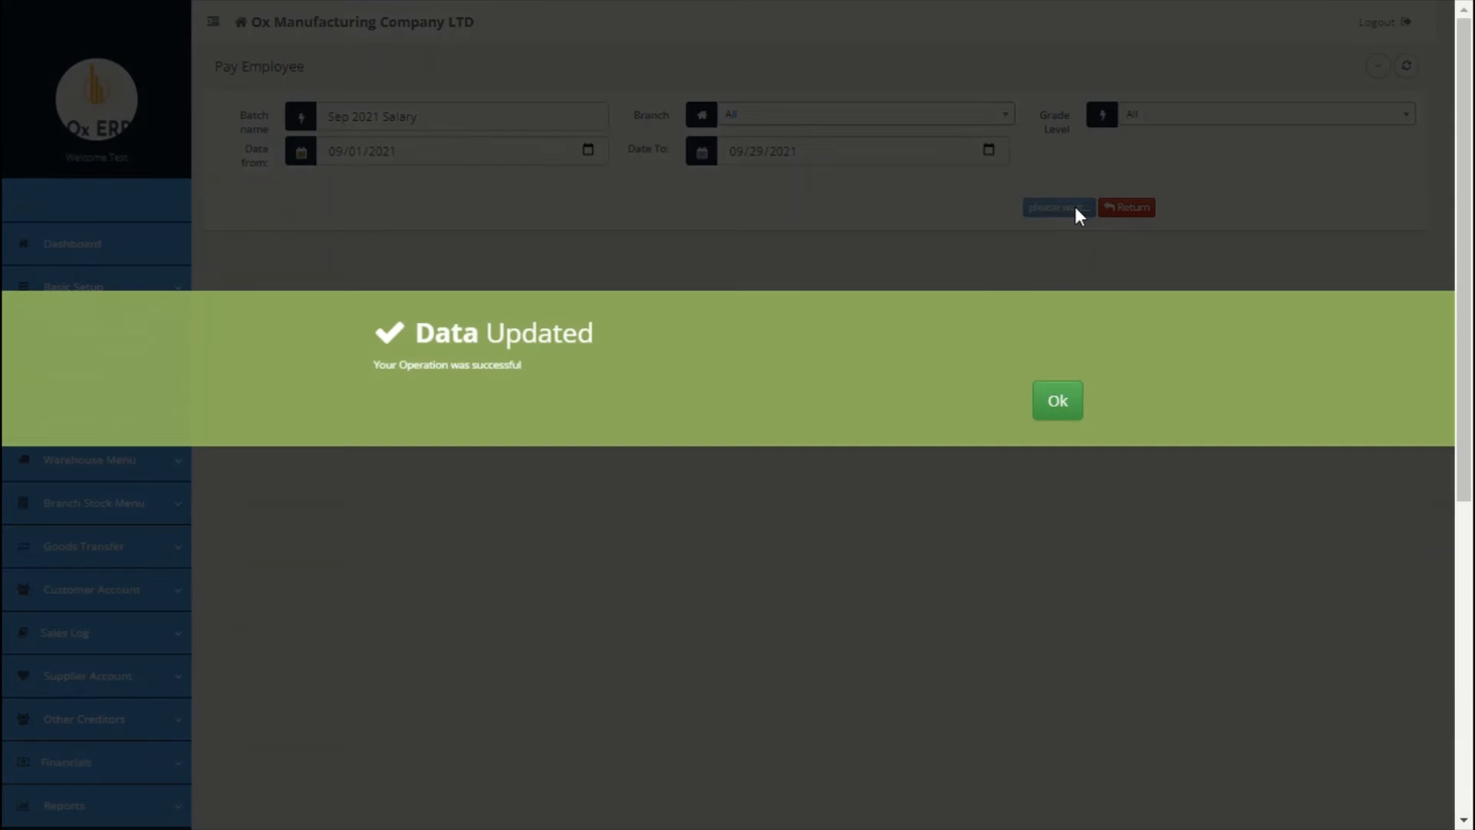
{"action": "left_click", "coordinate": [1064, 409]}
Step: Review the processed Sep 2021 Salary batch: gross 36,300, net pay 31,505
{"action": "scroll", "coordinate": [695, 501], "scroll_direction": "down", "scroll_amount": 7}
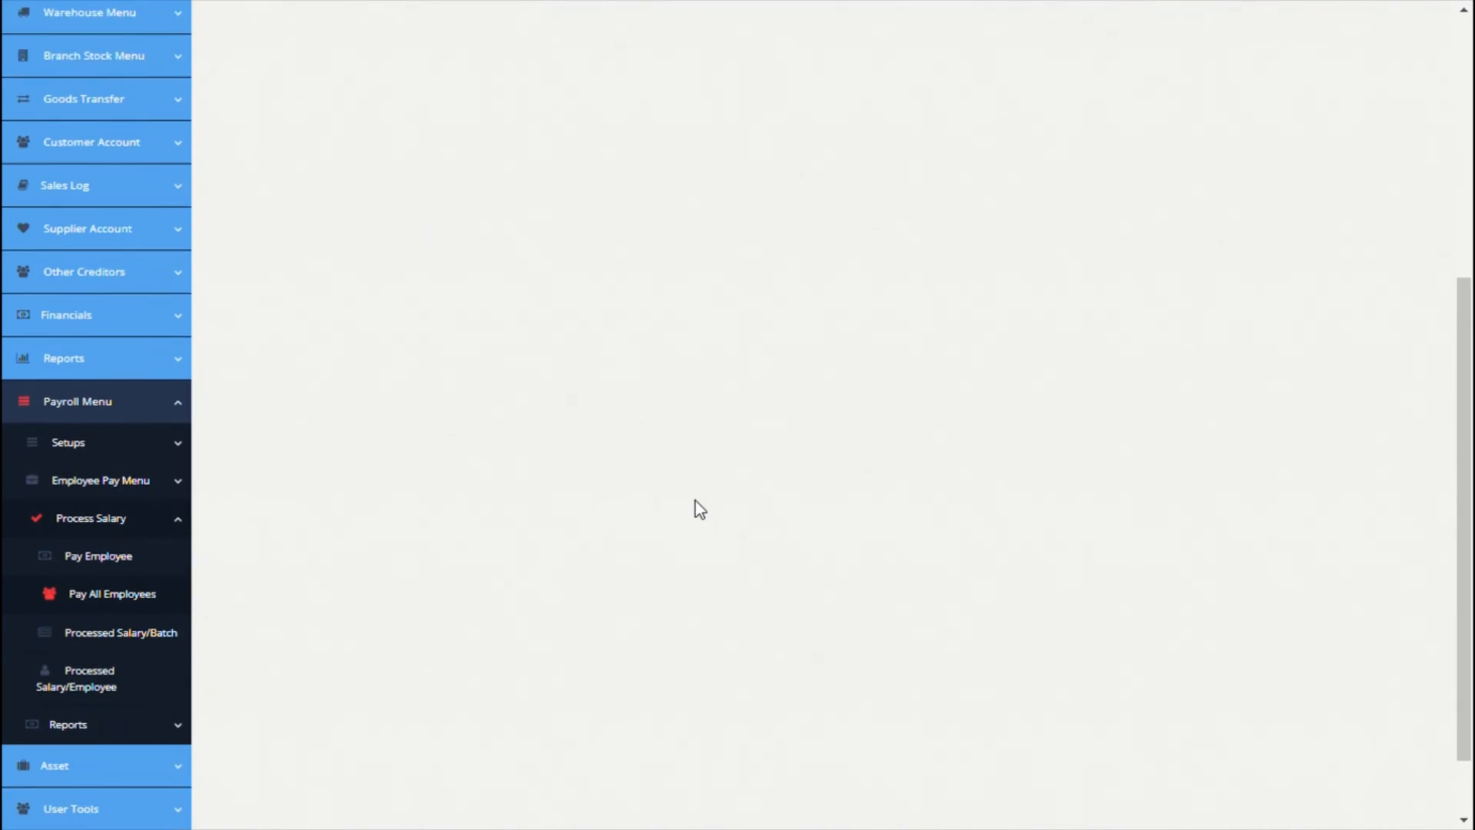
{"action": "left_click", "coordinate": [145, 550]}
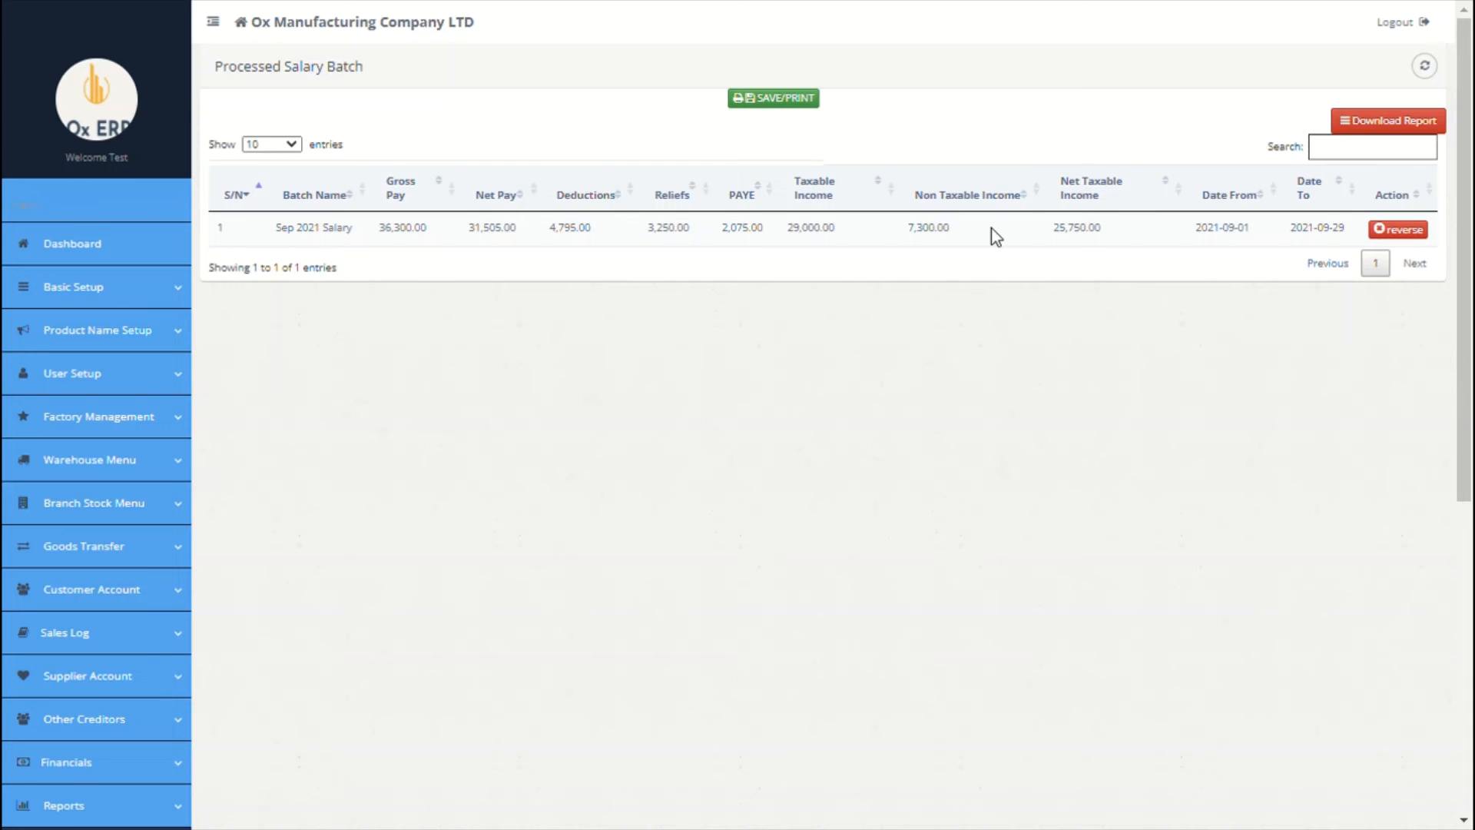
{"action": "scroll", "coordinate": [733, 384], "scroll_direction": "down", "scroll_amount": 1}
{"action": "scroll", "coordinate": [731, 376], "scroll_direction": "down", "scroll_amount": 5}
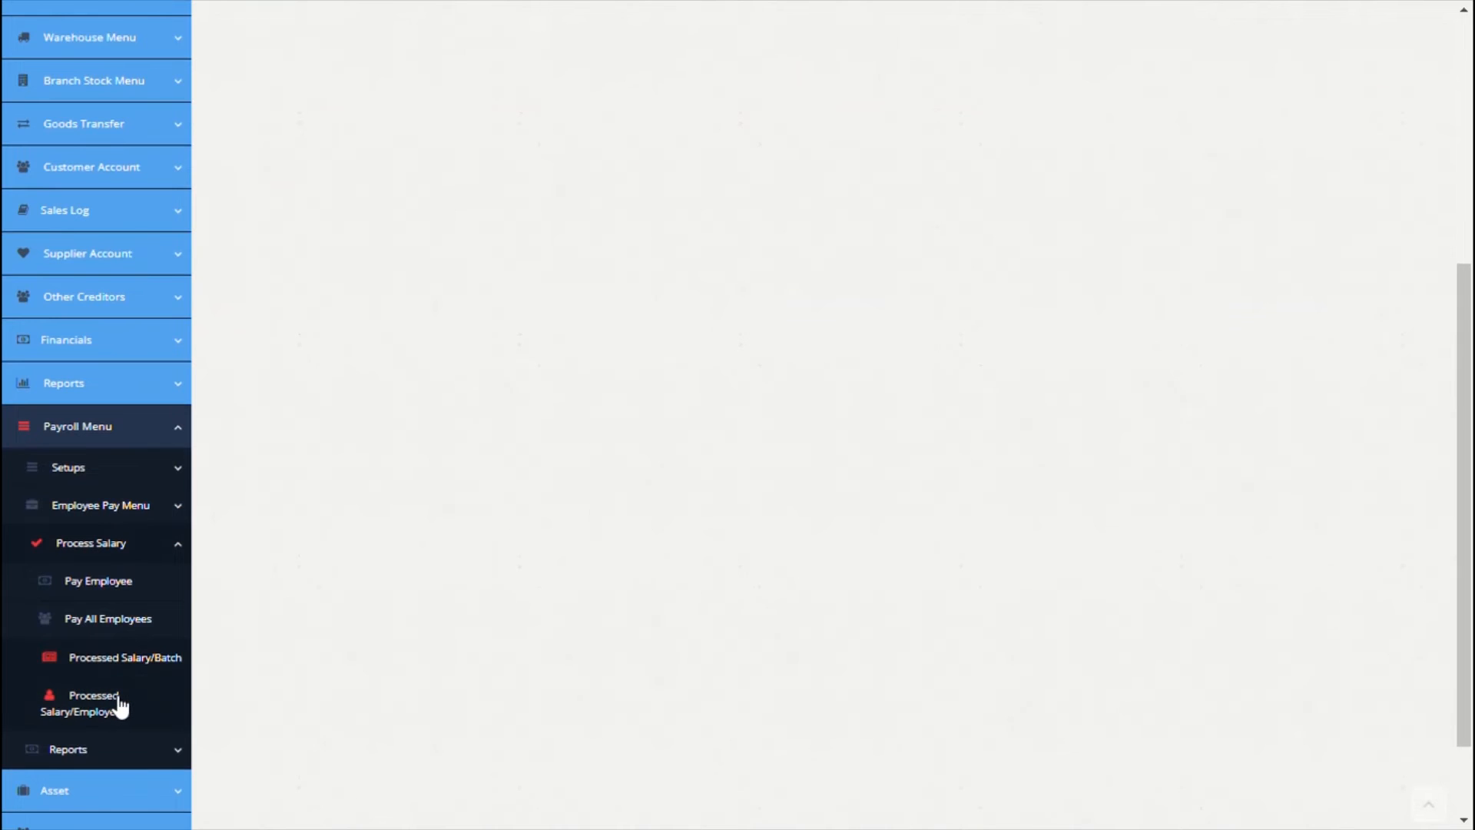
Step: Show the Paris employee's processed salary on the Processed Salary/Employee page
{"action": "left_click", "coordinate": [120, 705]}
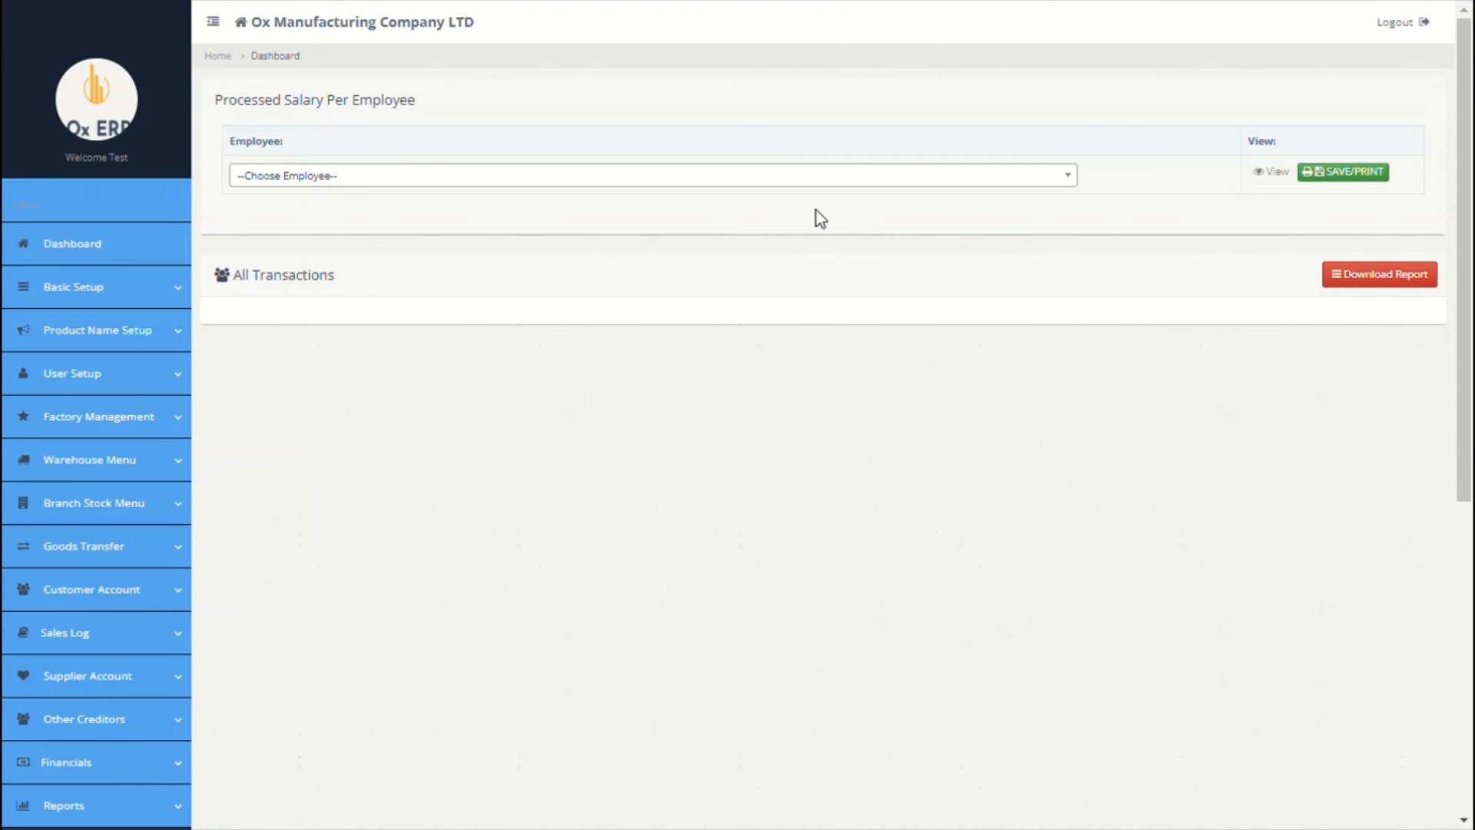
{"action": "left_click", "coordinate": [887, 177]}
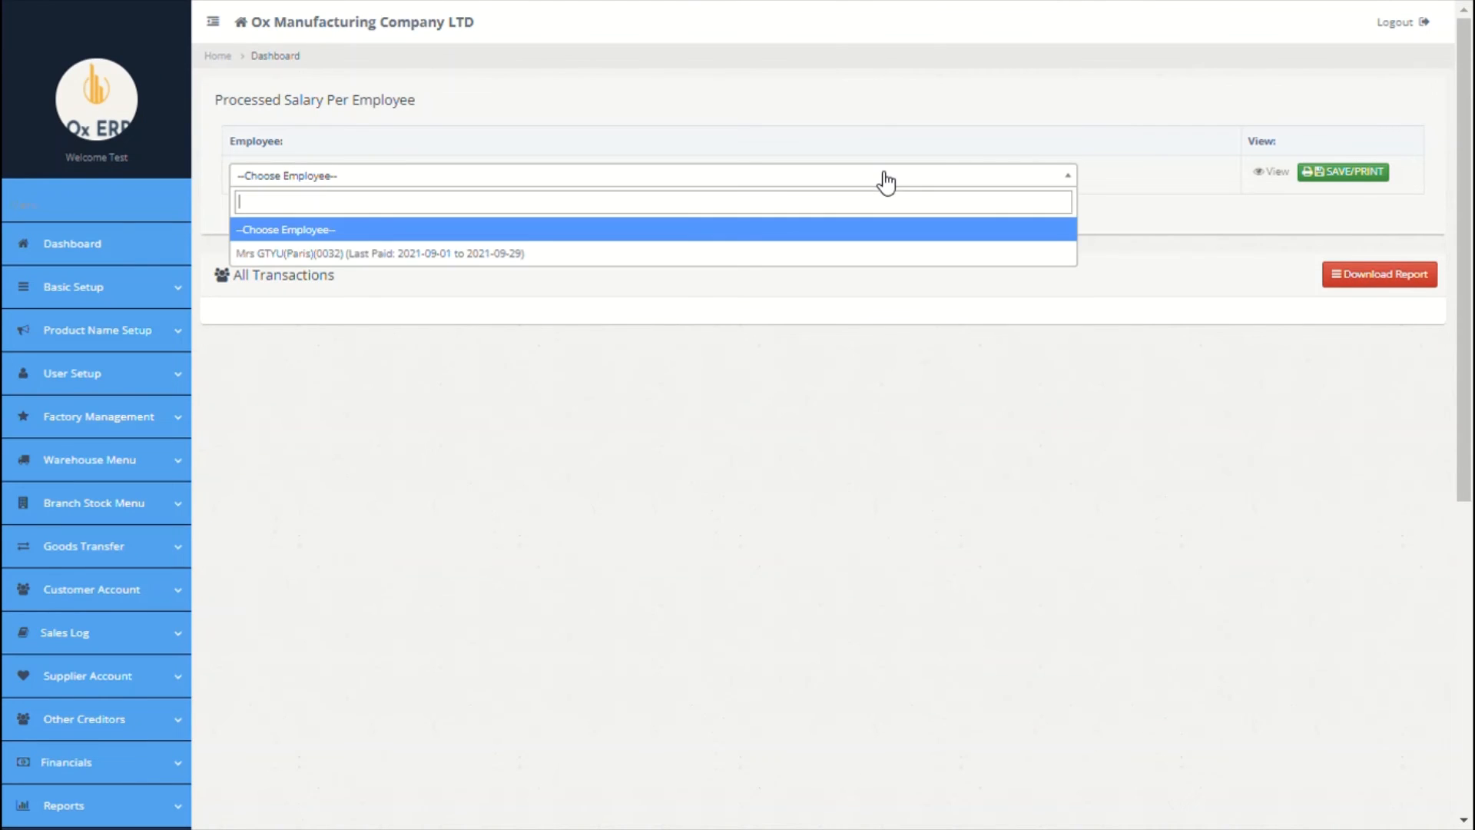
{"action": "left_click", "coordinate": [666, 263]}
{"action": "scroll", "coordinate": [588, 454], "scroll_direction": "down", "scroll_amount": 4}
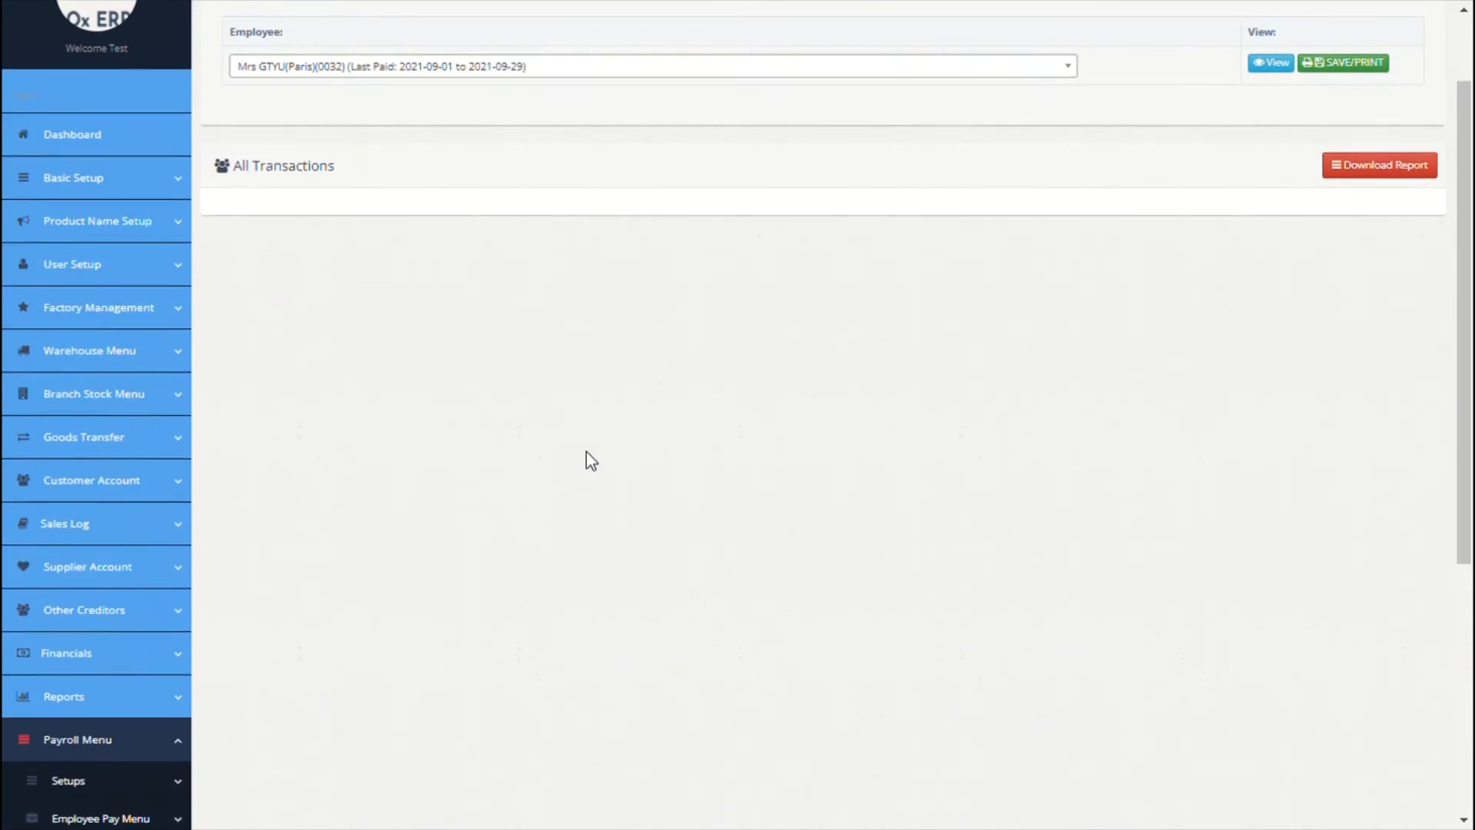
{"action": "scroll", "coordinate": [587, 453], "scroll_direction": "down", "scroll_amount": 3}
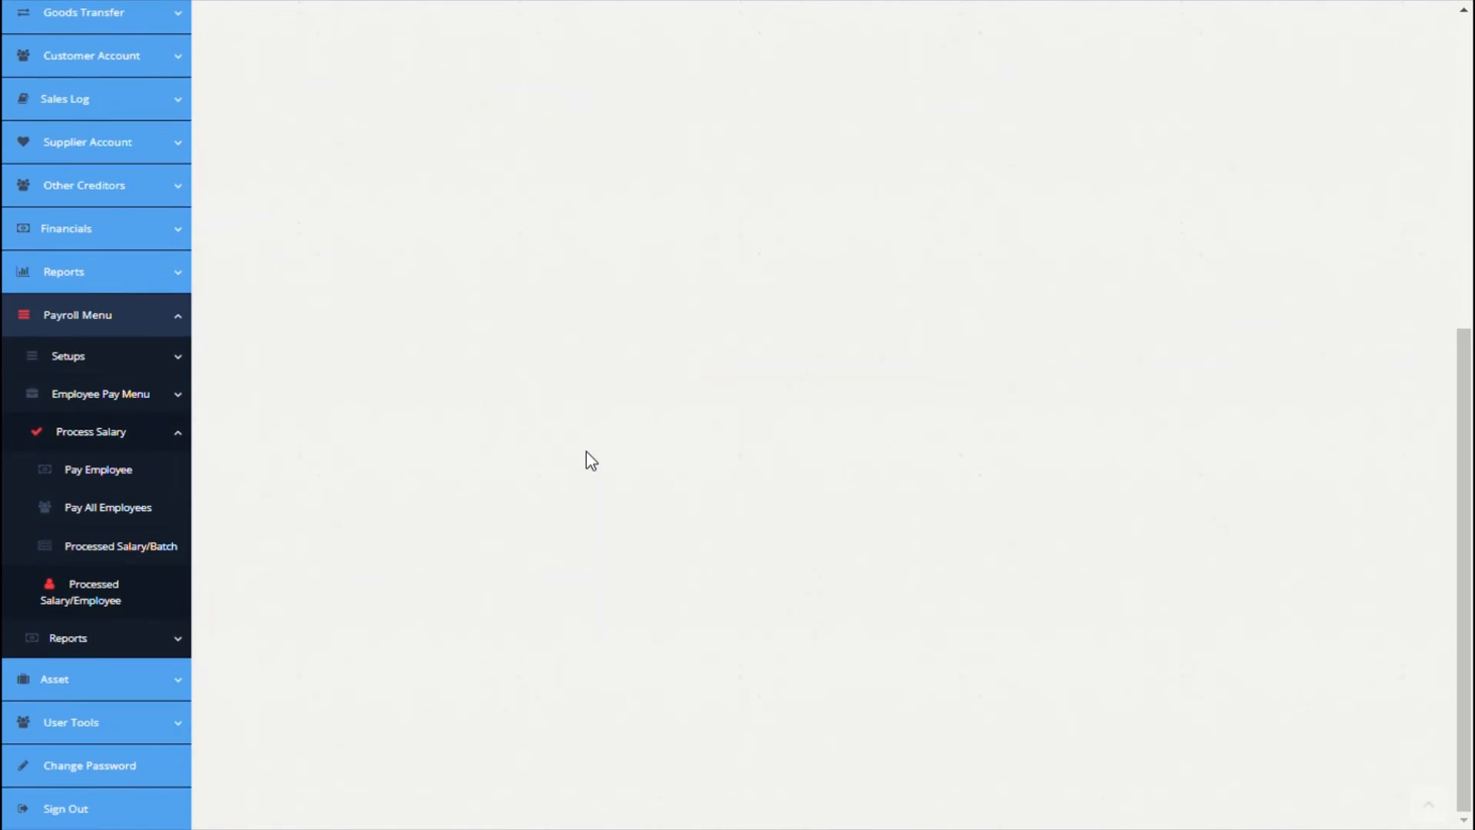
Step: Generate the Employee Pay Slip for the Paris employee and the Sep 2021 Salary batch, with net pay 31,505.00
{"action": "left_click", "coordinate": [94, 646]}
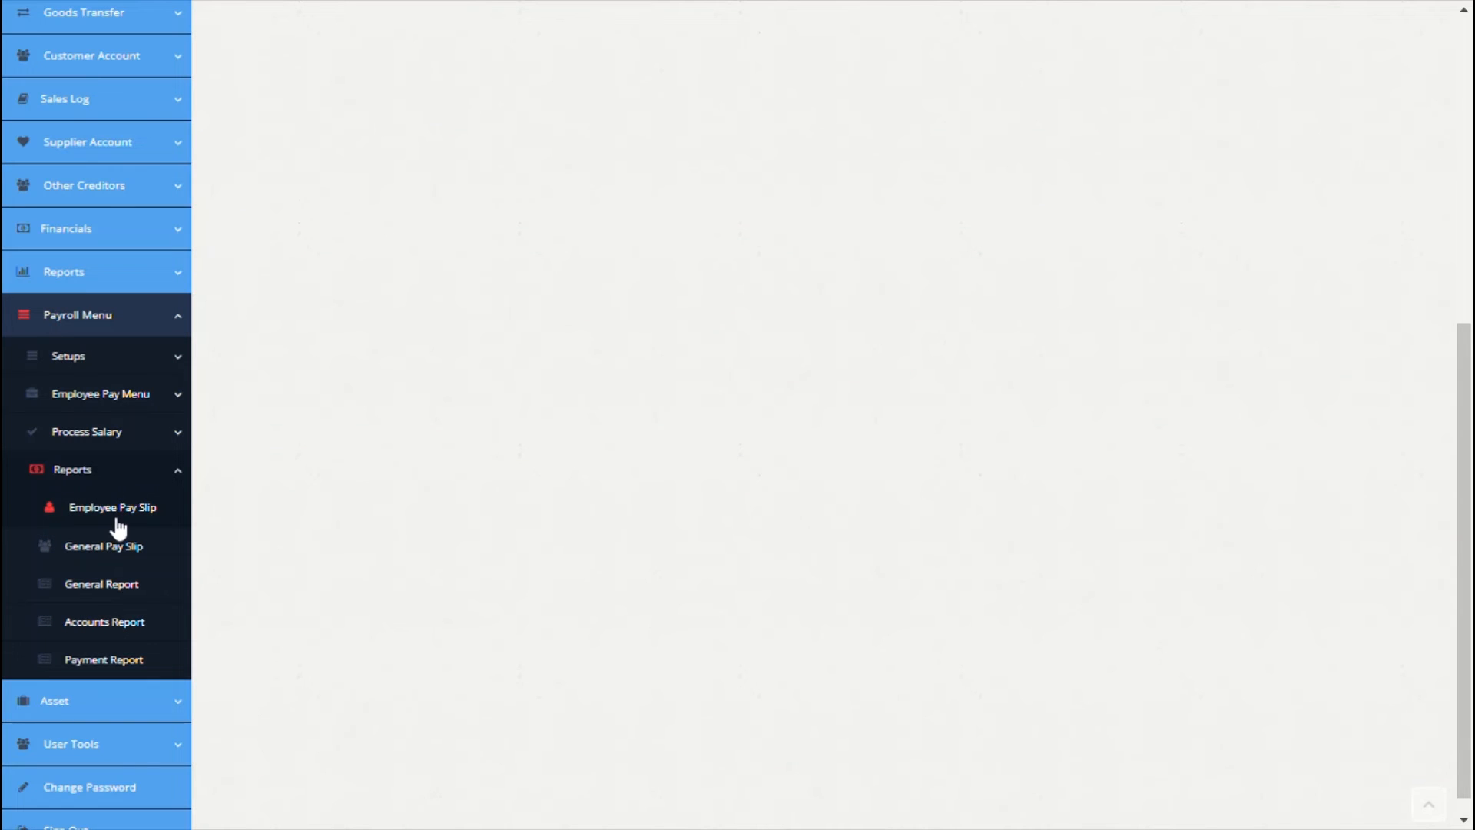
{"action": "left_click", "coordinate": [117, 519]}
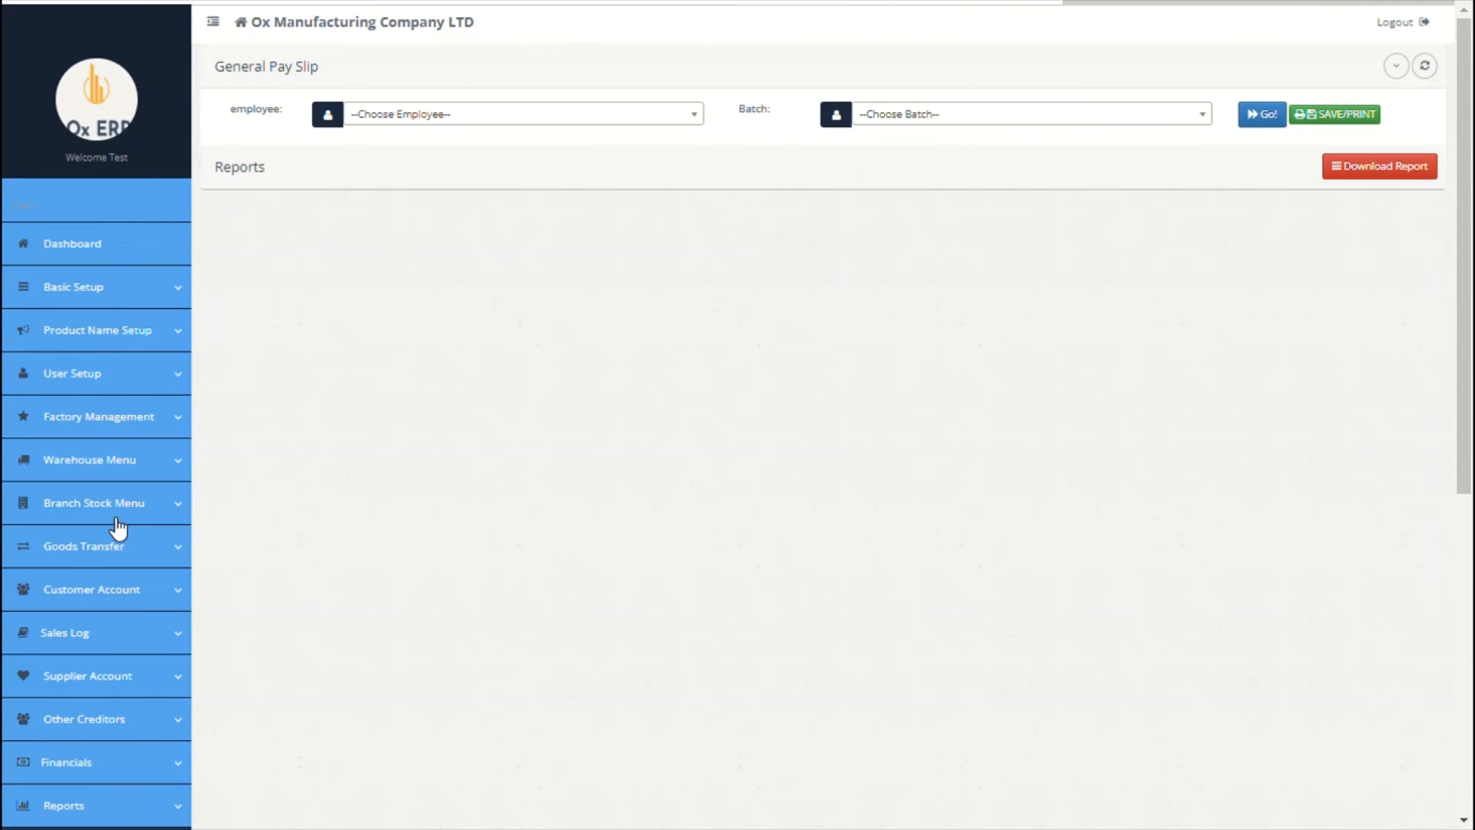
{"action": "left_click", "coordinate": [530, 113]}
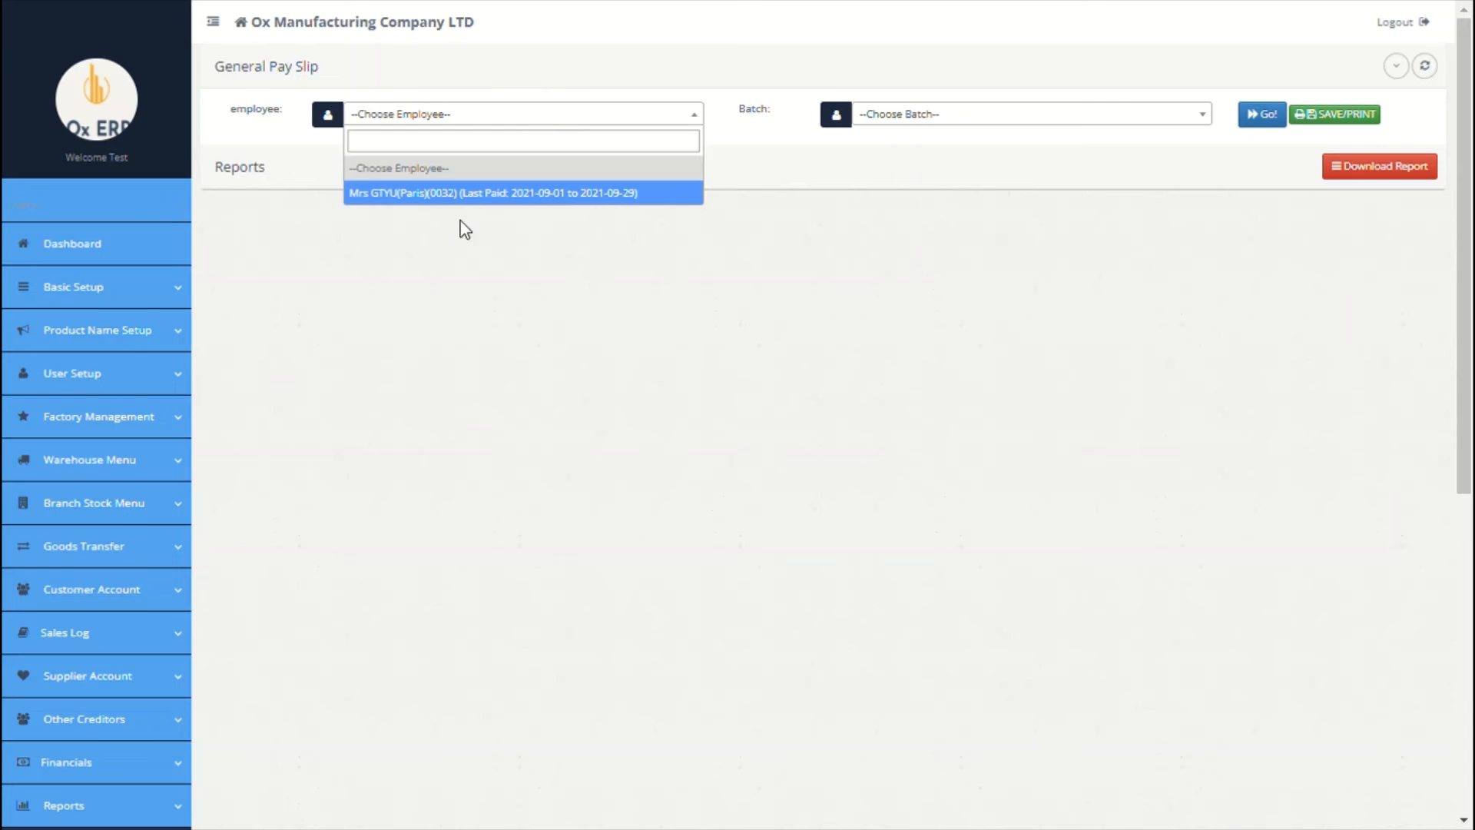
{"action": "left_click", "coordinate": [469, 194]}
{"action": "left_click", "coordinate": [884, 115]}
{"action": "left_click", "coordinate": [882, 192]}
{"action": "left_click", "coordinate": [1262, 113]}
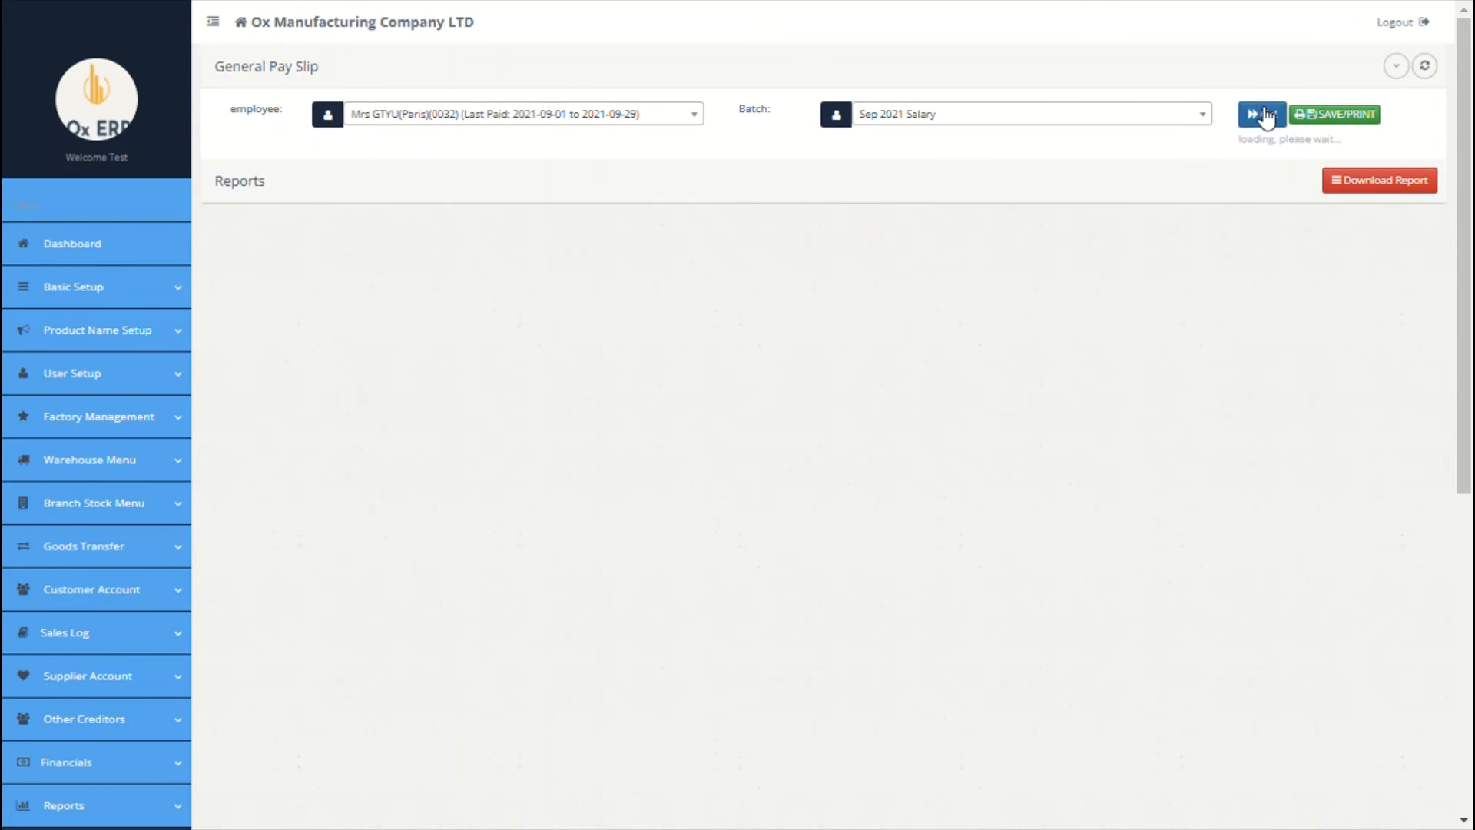
{"action": "scroll", "coordinate": [738, 431], "scroll_direction": "down", "scroll_amount": 6}
{"action": "scroll", "coordinate": [735, 424], "scroll_direction": "up", "scroll_amount": 6}
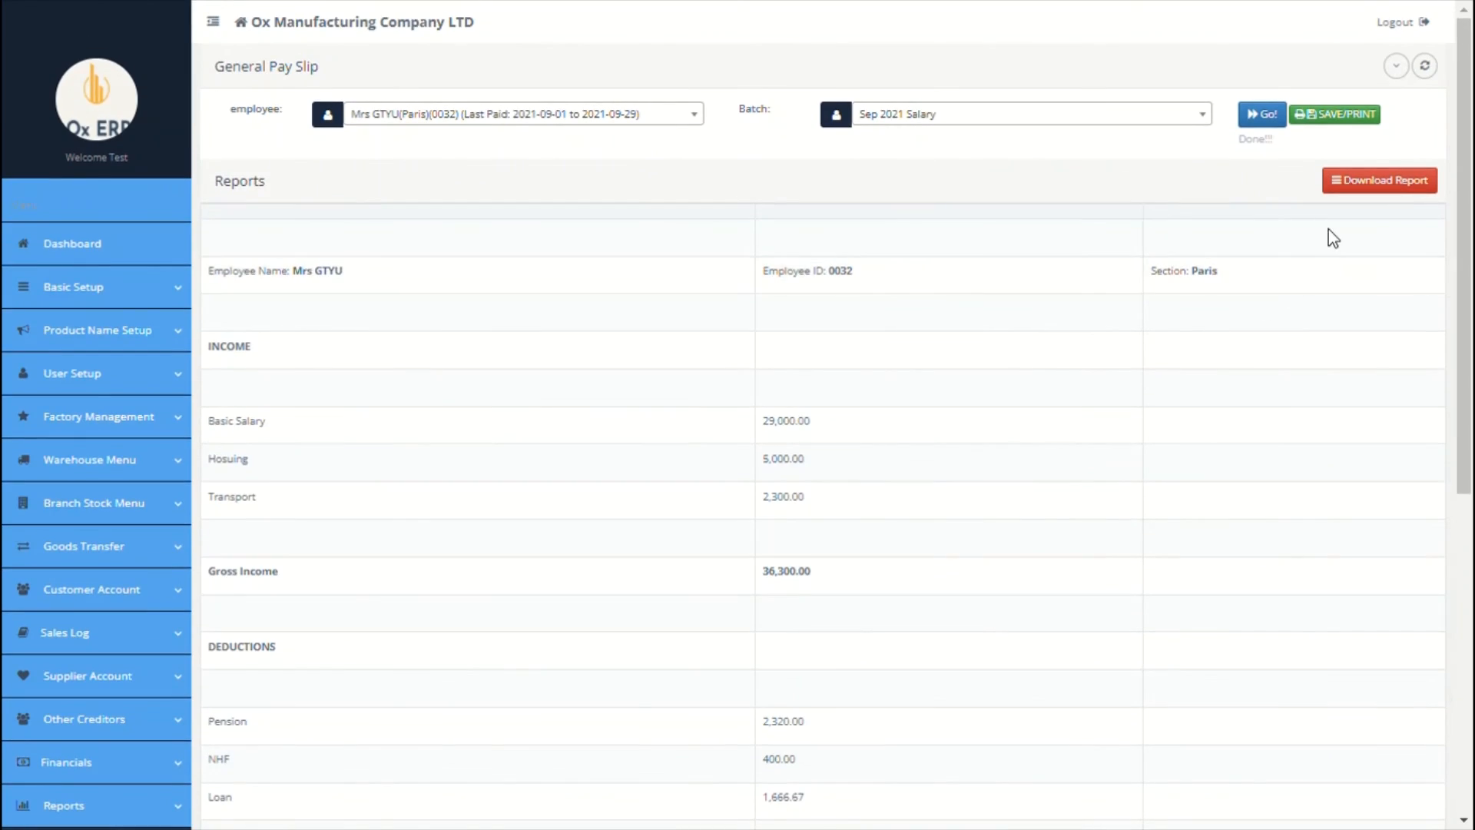
{"action": "scroll", "coordinate": [905, 332], "scroll_direction": "down", "scroll_amount": 5}
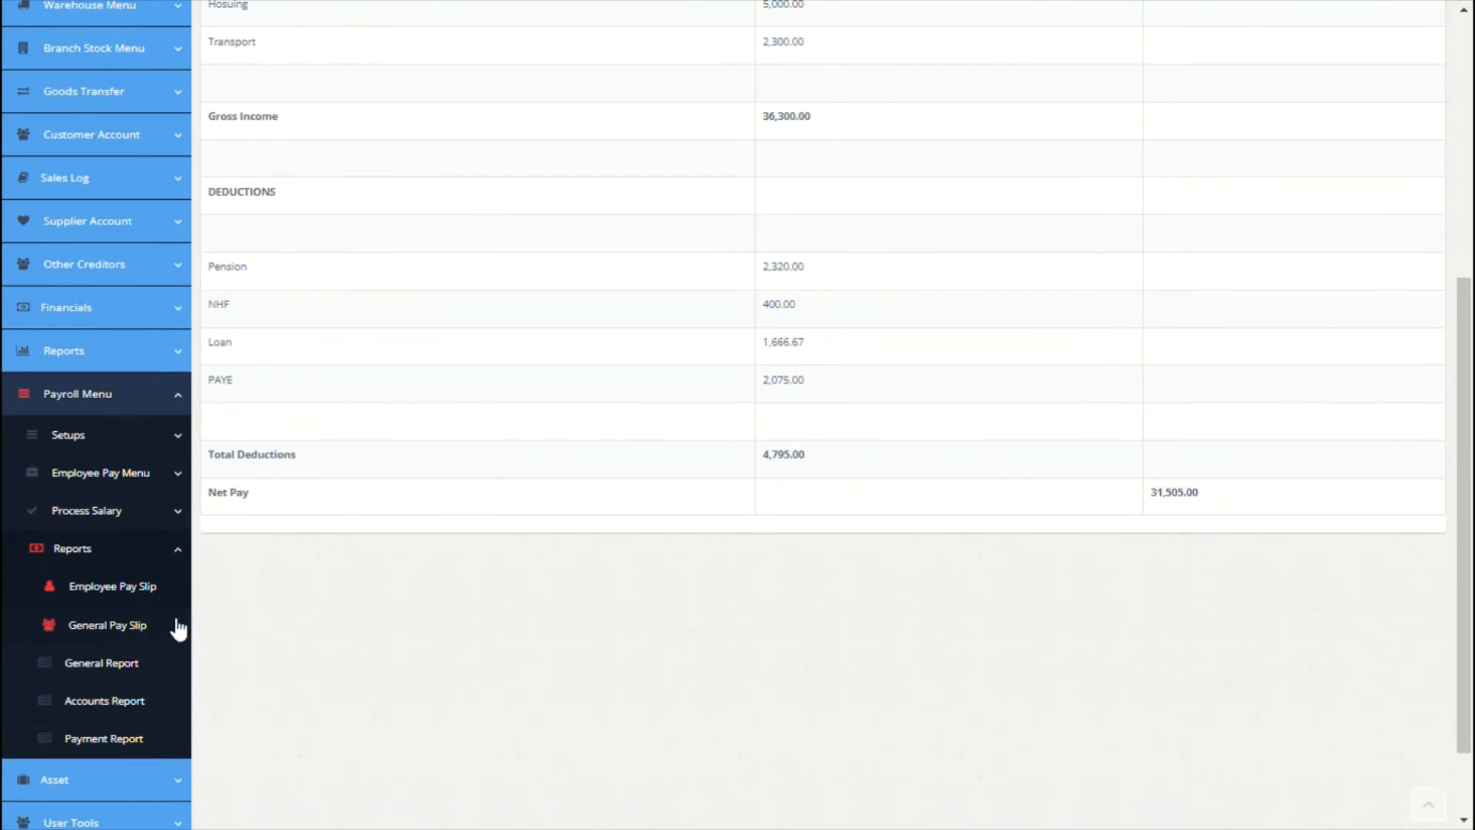
Step: Review the General Pay Slip and the General Report totals for Sep 2021 Salary, then go to Accounts Report
{"action": "left_click", "coordinate": [108, 638]}
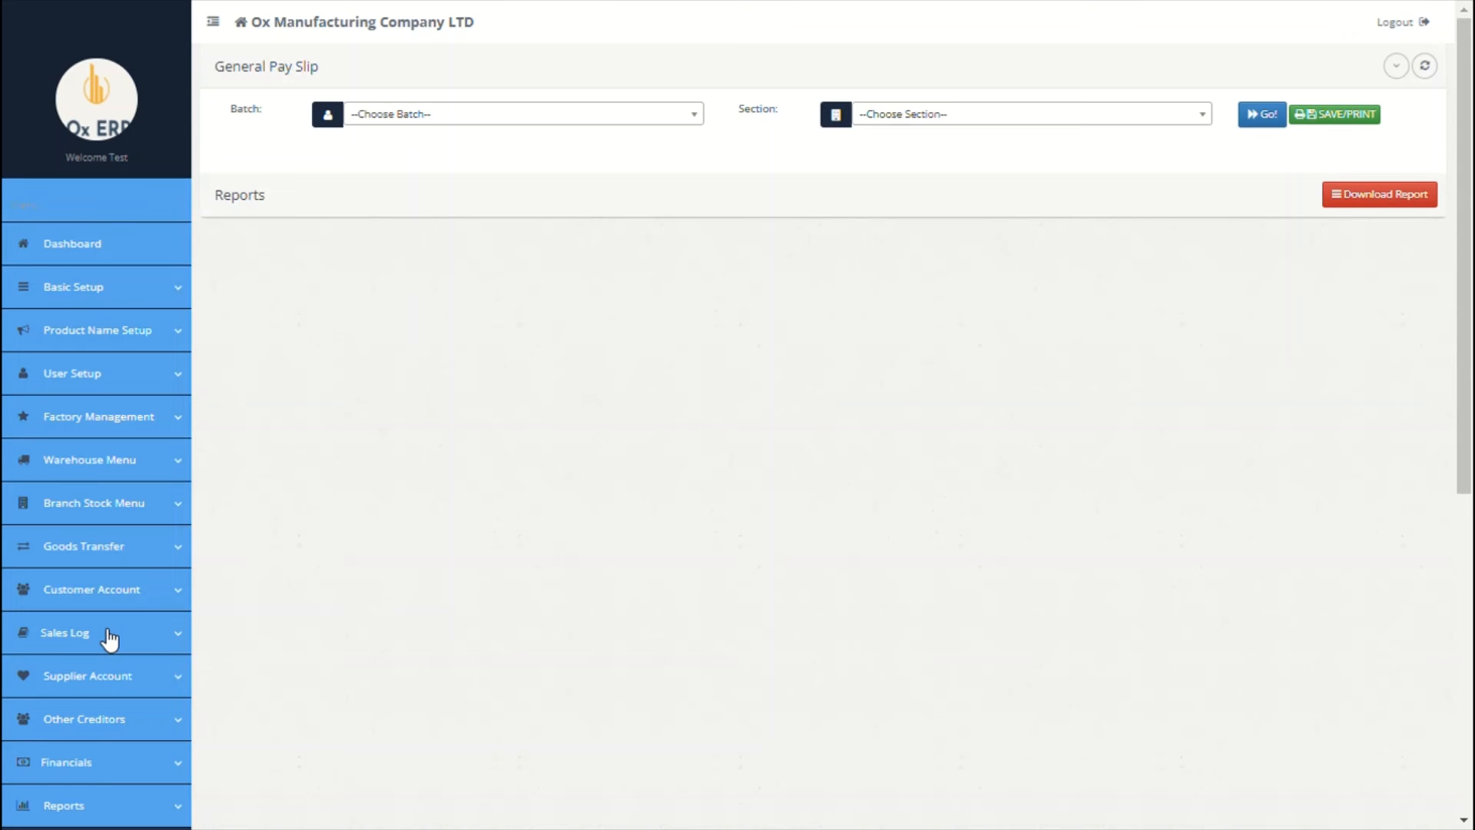
{"action": "scroll", "coordinate": [281, 564], "scroll_direction": "down", "scroll_amount": 6}
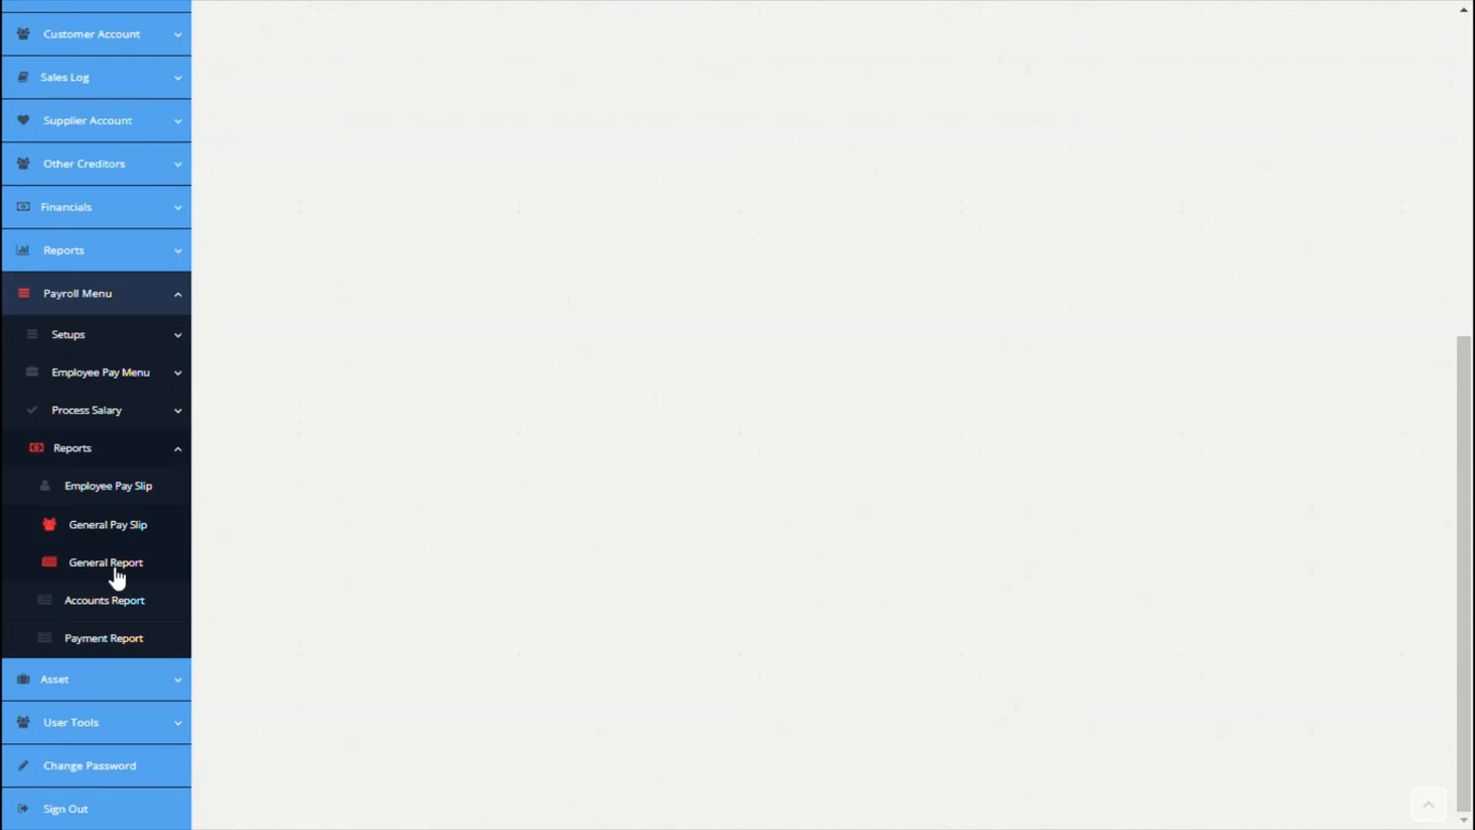
{"action": "left_click", "coordinate": [116, 570]}
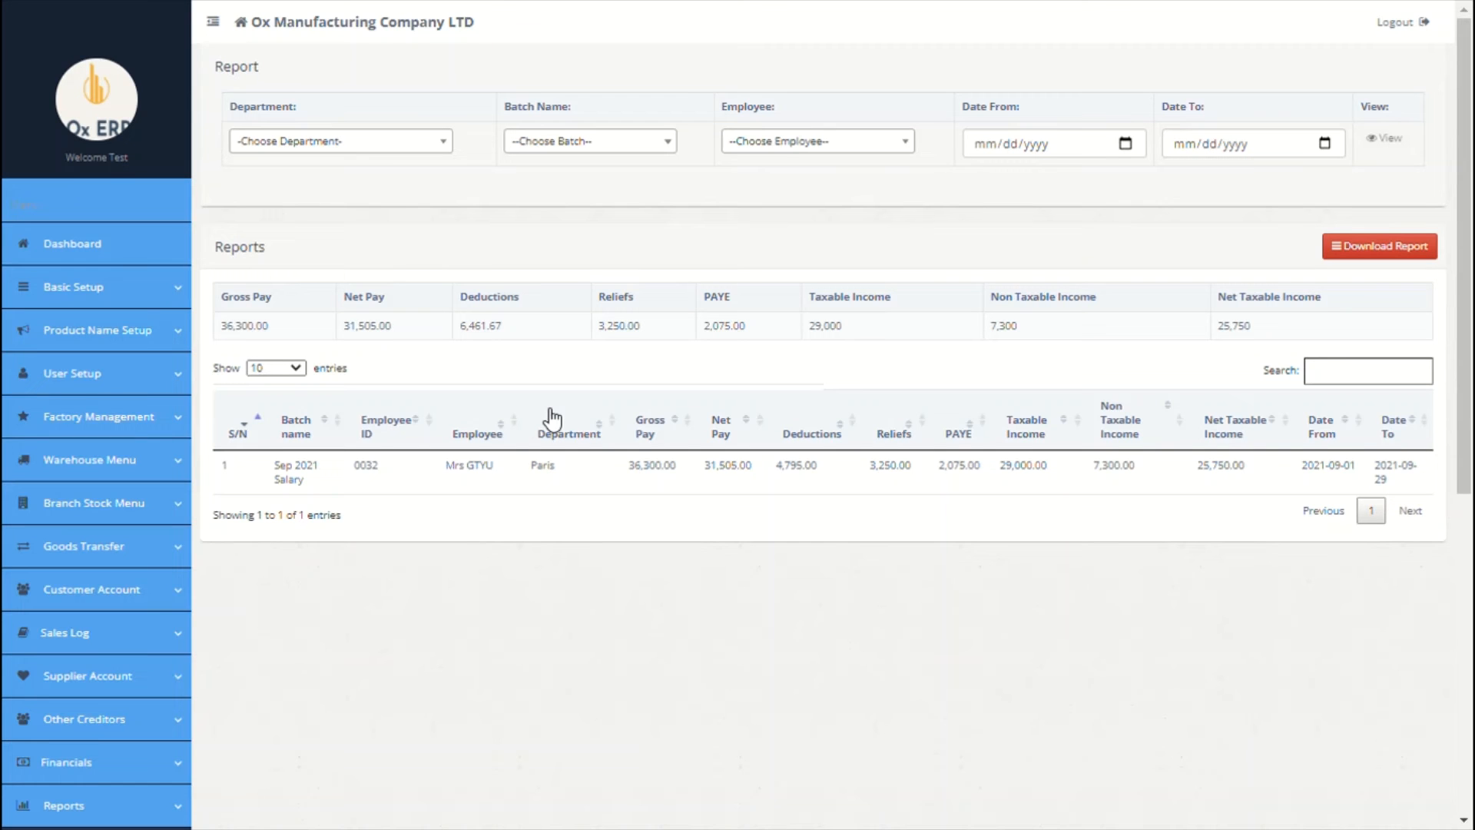
{"action": "scroll", "coordinate": [552, 419], "scroll_direction": "down", "scroll_amount": 6}
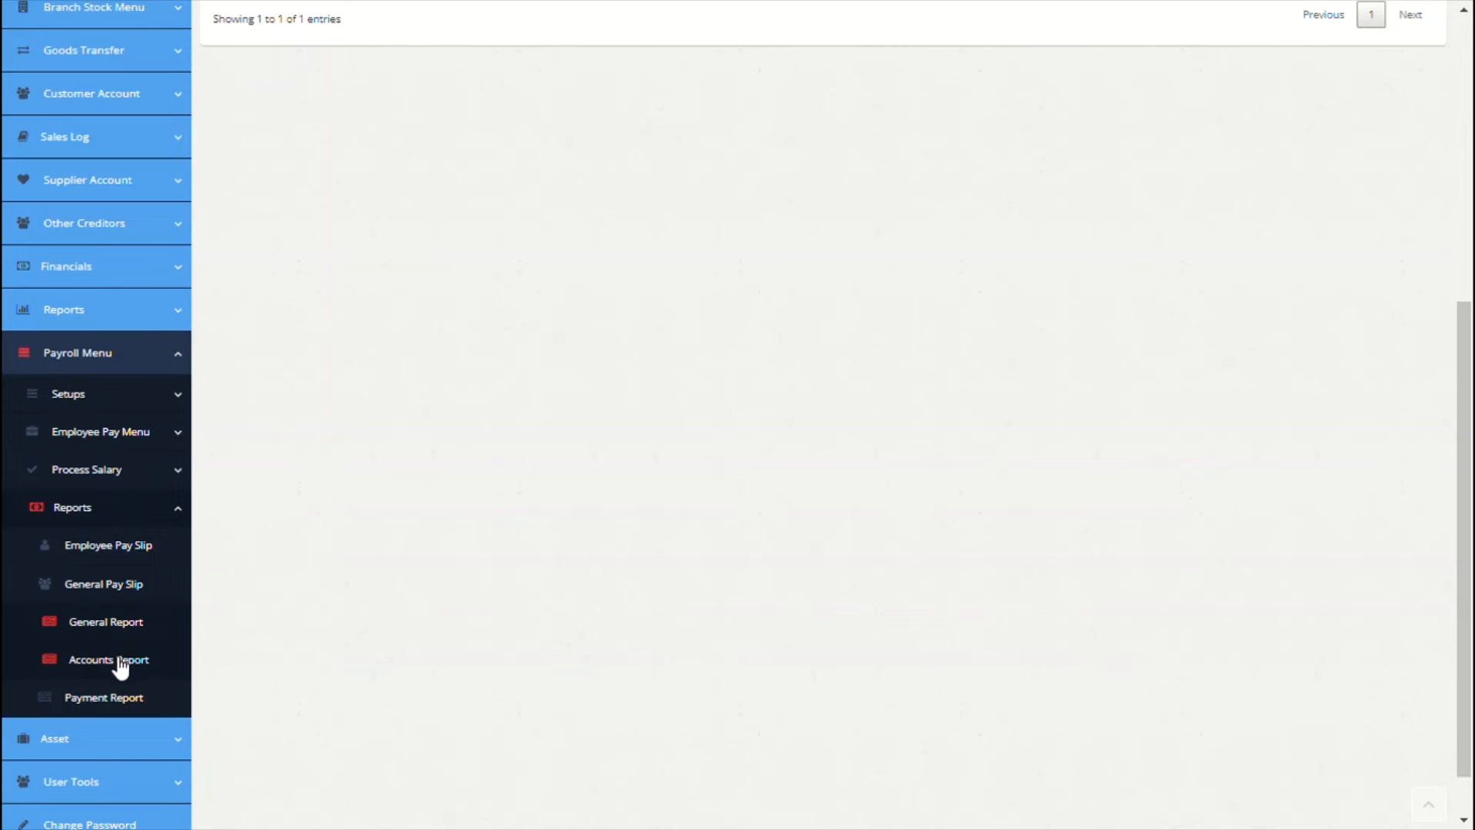
{"action": "left_click", "coordinate": [116, 662]}
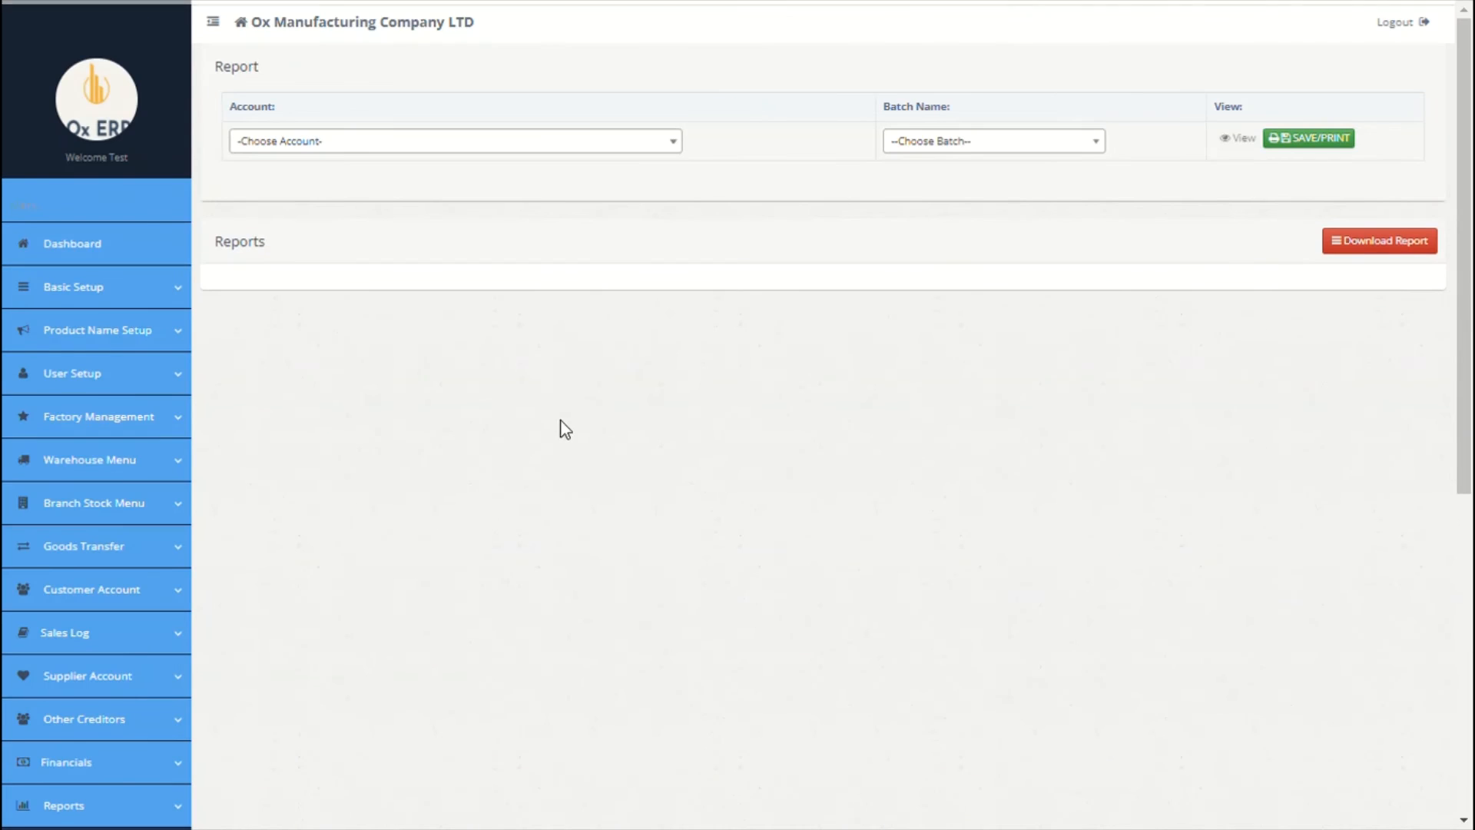
Step: View the Accounts Report for the Net Salary Payable account and the Sep 2021 Salary batch
{"action": "left_click", "coordinate": [623, 151]}
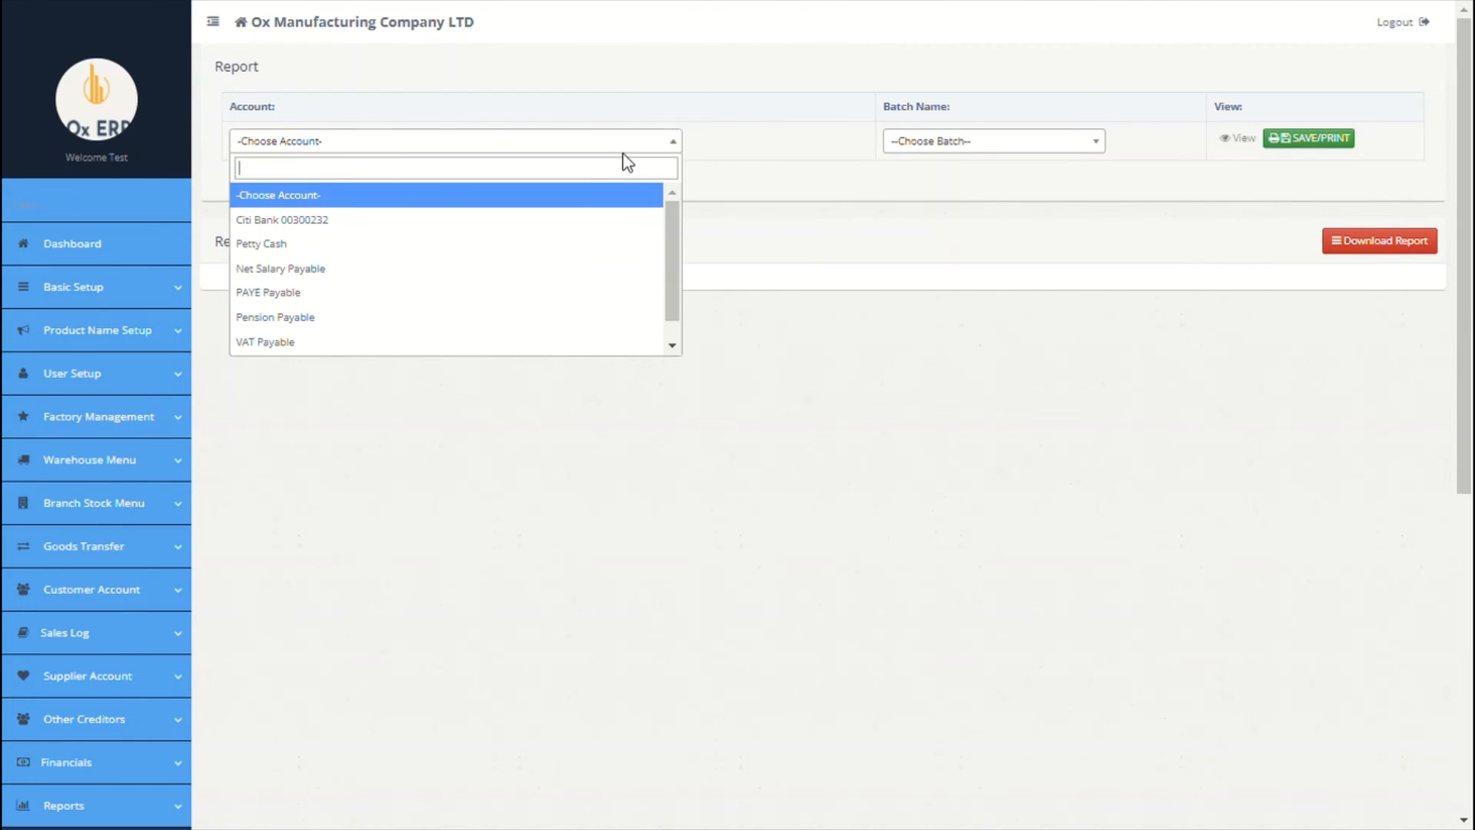
{"action": "left_click", "coordinate": [369, 281]}
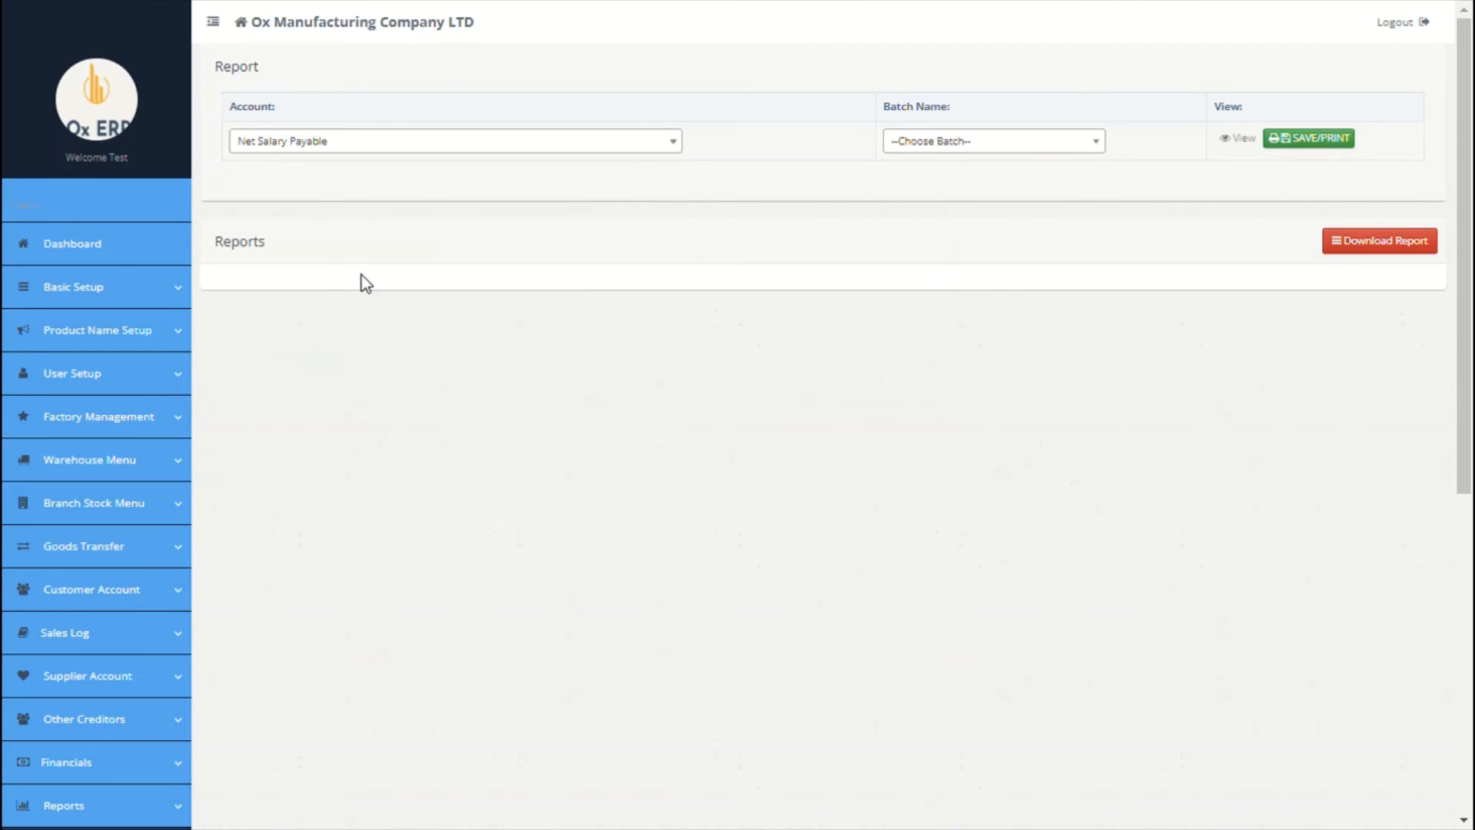
{"action": "left_click", "coordinate": [1054, 145]}
{"action": "left_click", "coordinate": [989, 223]}
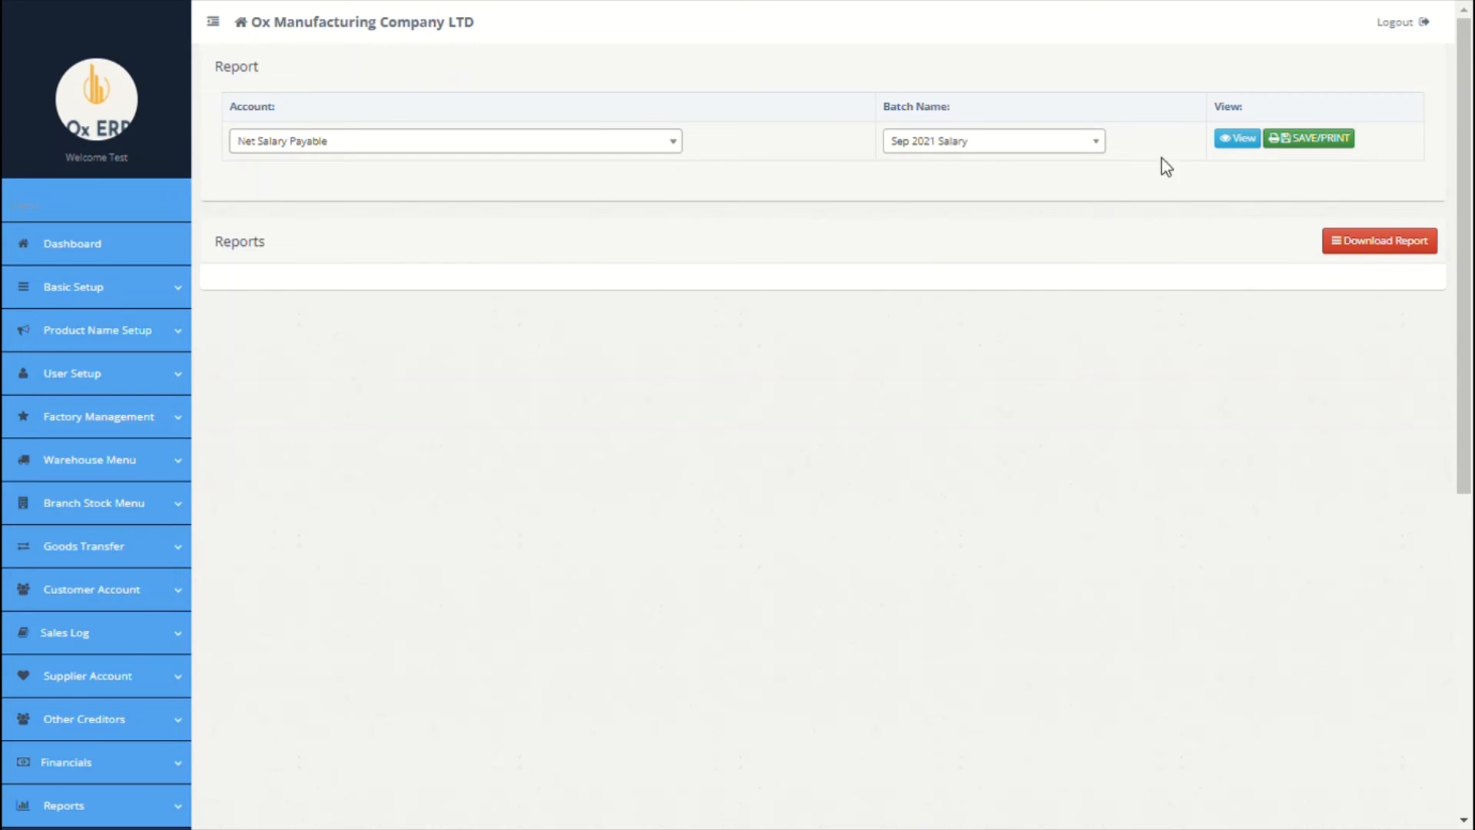
{"action": "scroll", "coordinate": [1235, 189], "scroll_direction": "down", "scroll_amount": 1}
{"action": "left_click", "coordinate": [1240, 92]}
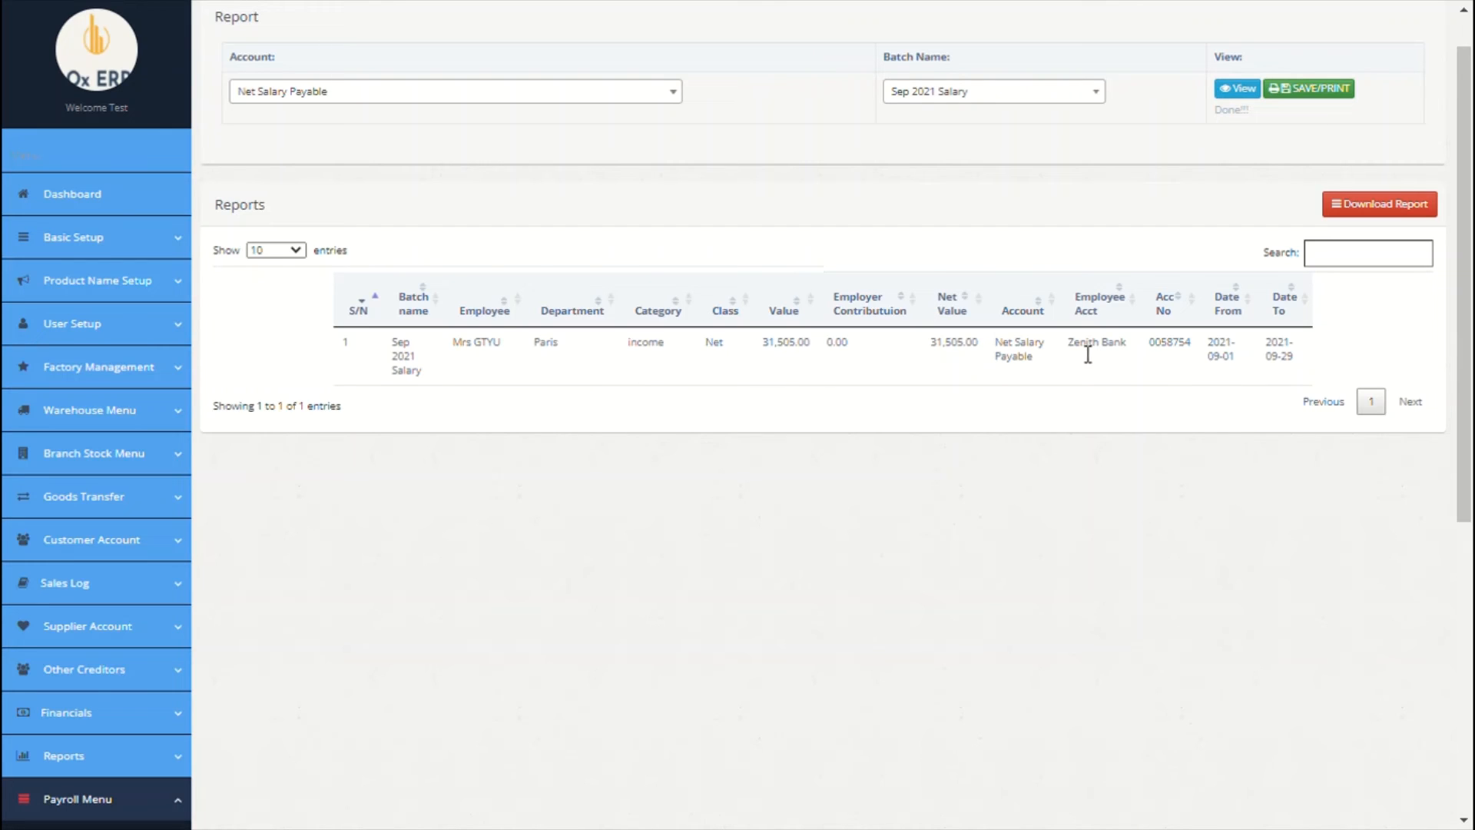
Step: Check the employee's bank details (Zenith Bank) and the available report download formats
{"action": "left_click_drag", "start_coordinate": [1068, 346], "coordinate": [1199, 346]}
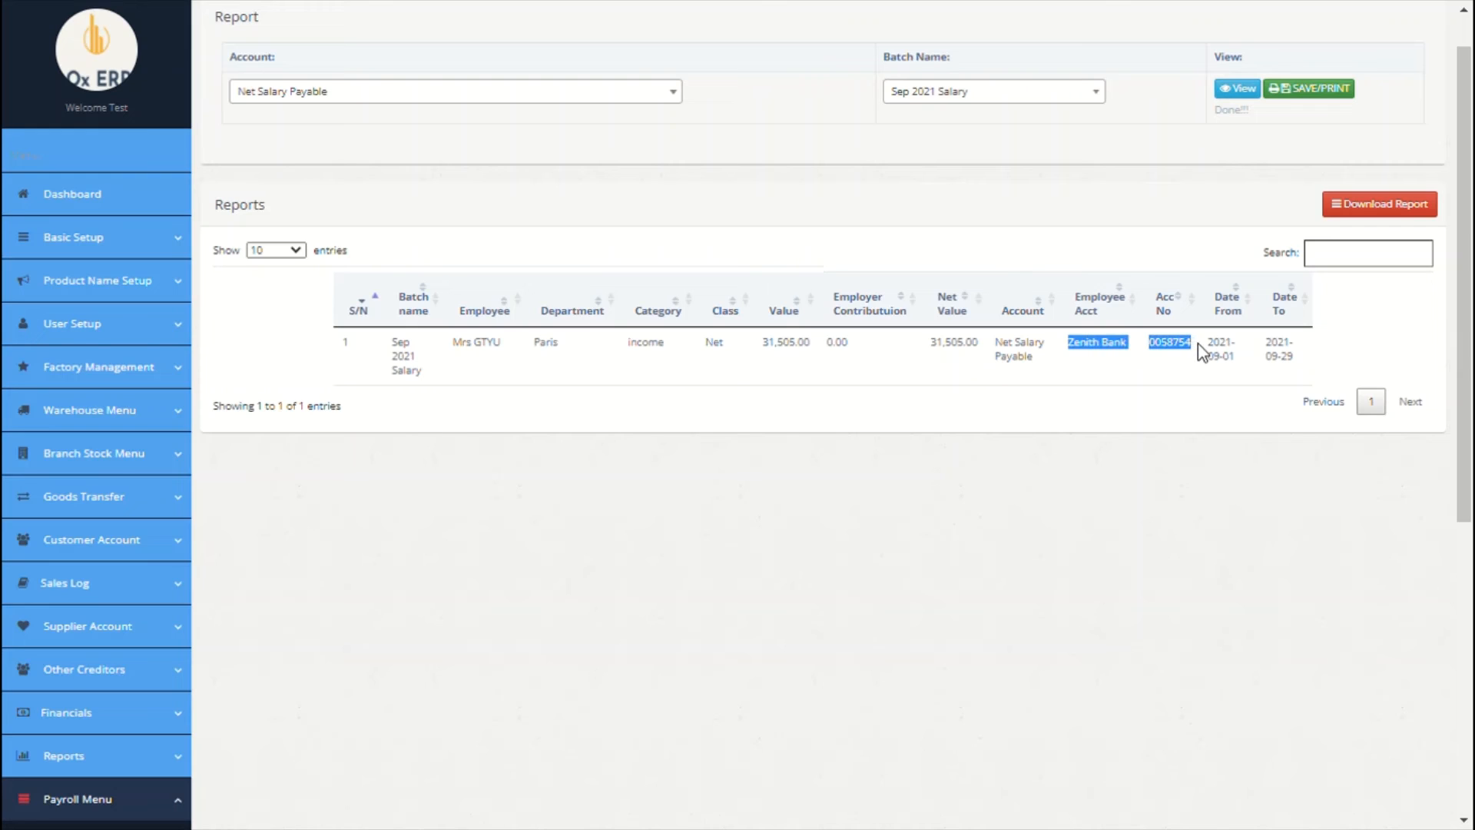
{"action": "left_click", "coordinate": [1406, 205]}
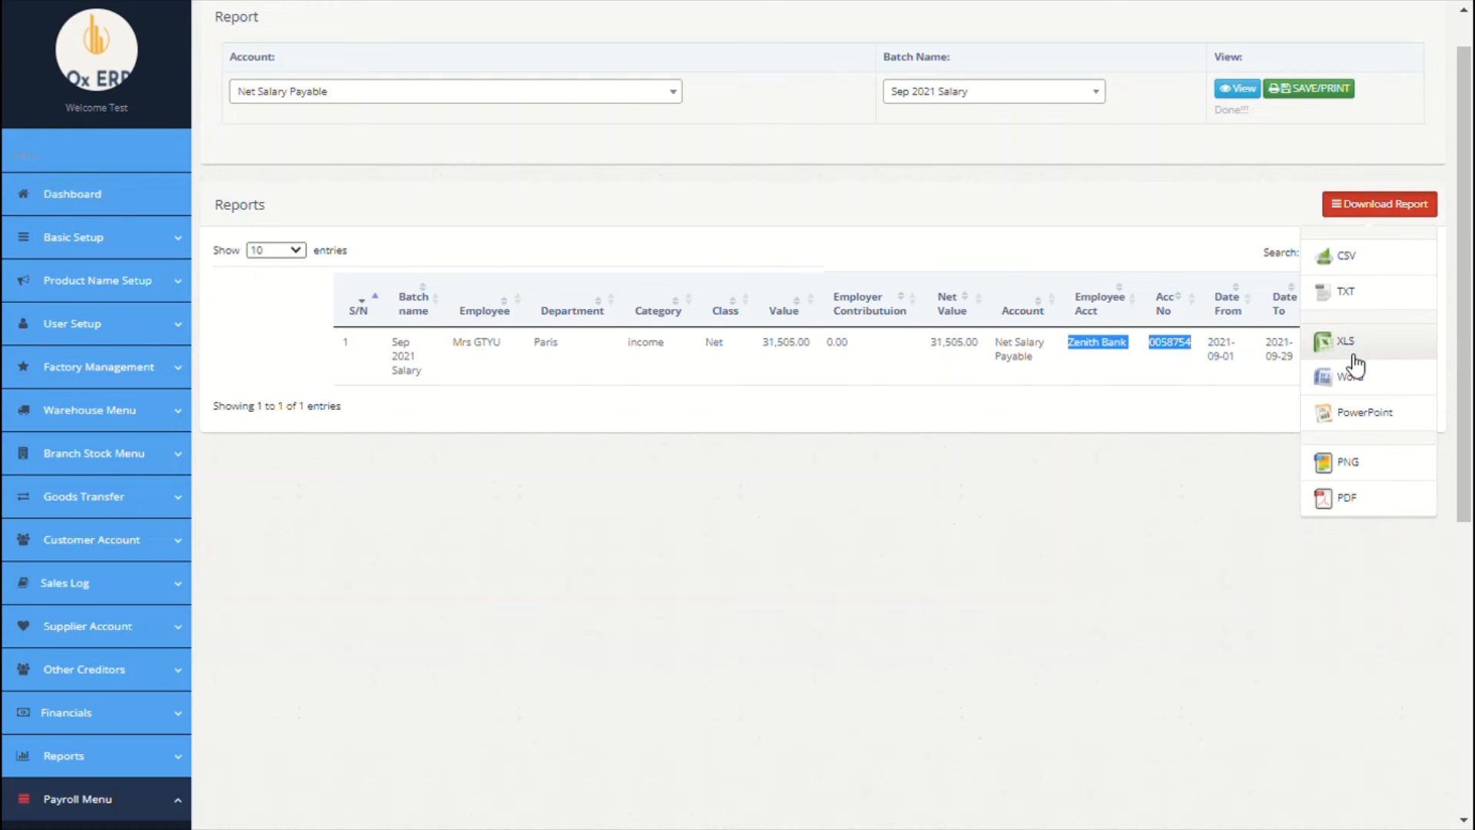
{"action": "left_click", "coordinate": [964, 508]}
{"action": "scroll", "coordinate": [965, 510], "scroll_direction": "down", "scroll_amount": 3}
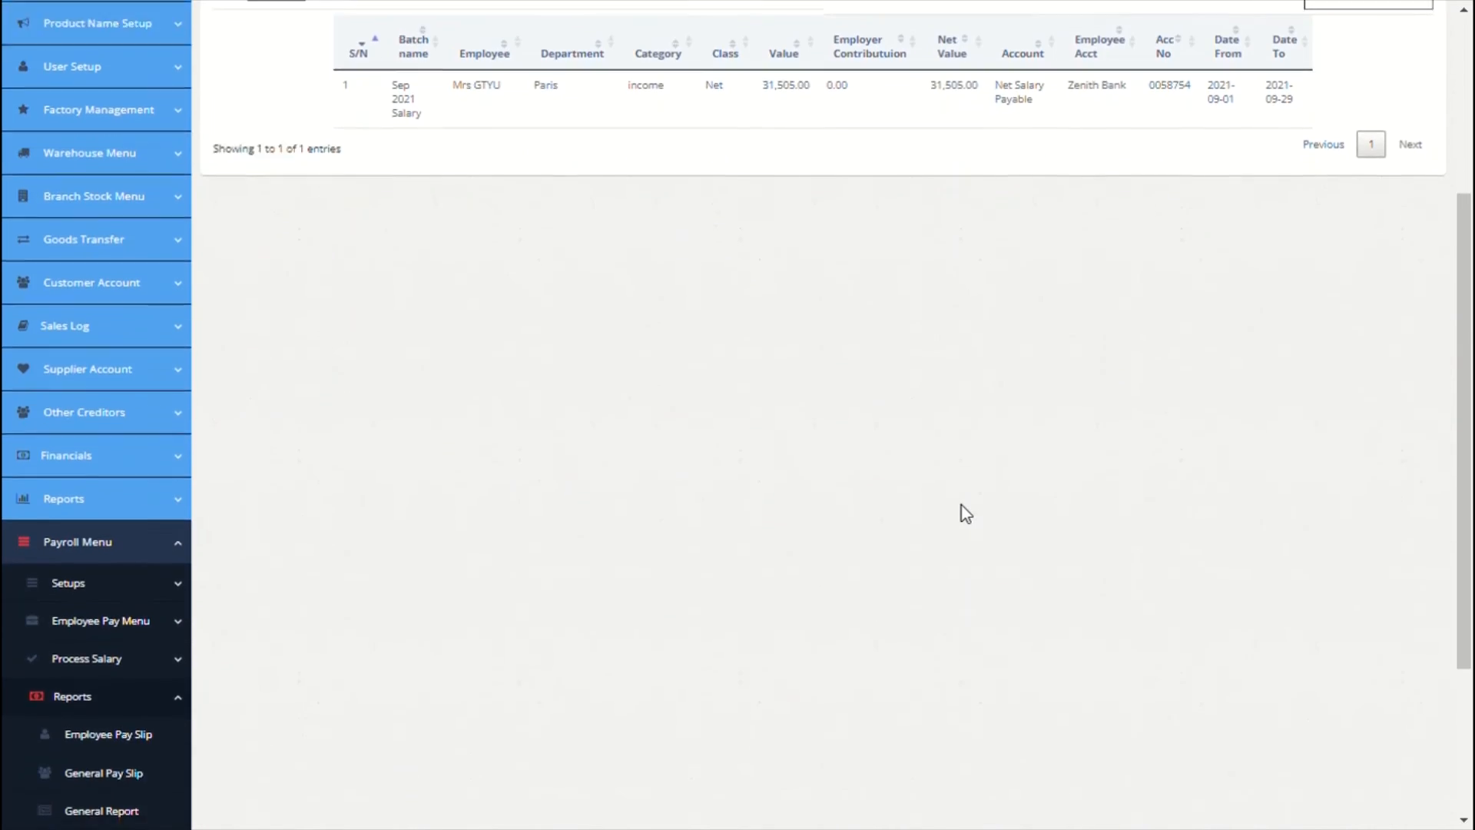
{"action": "scroll", "coordinate": [966, 513], "scroll_direction": "down", "scroll_amount": 3}
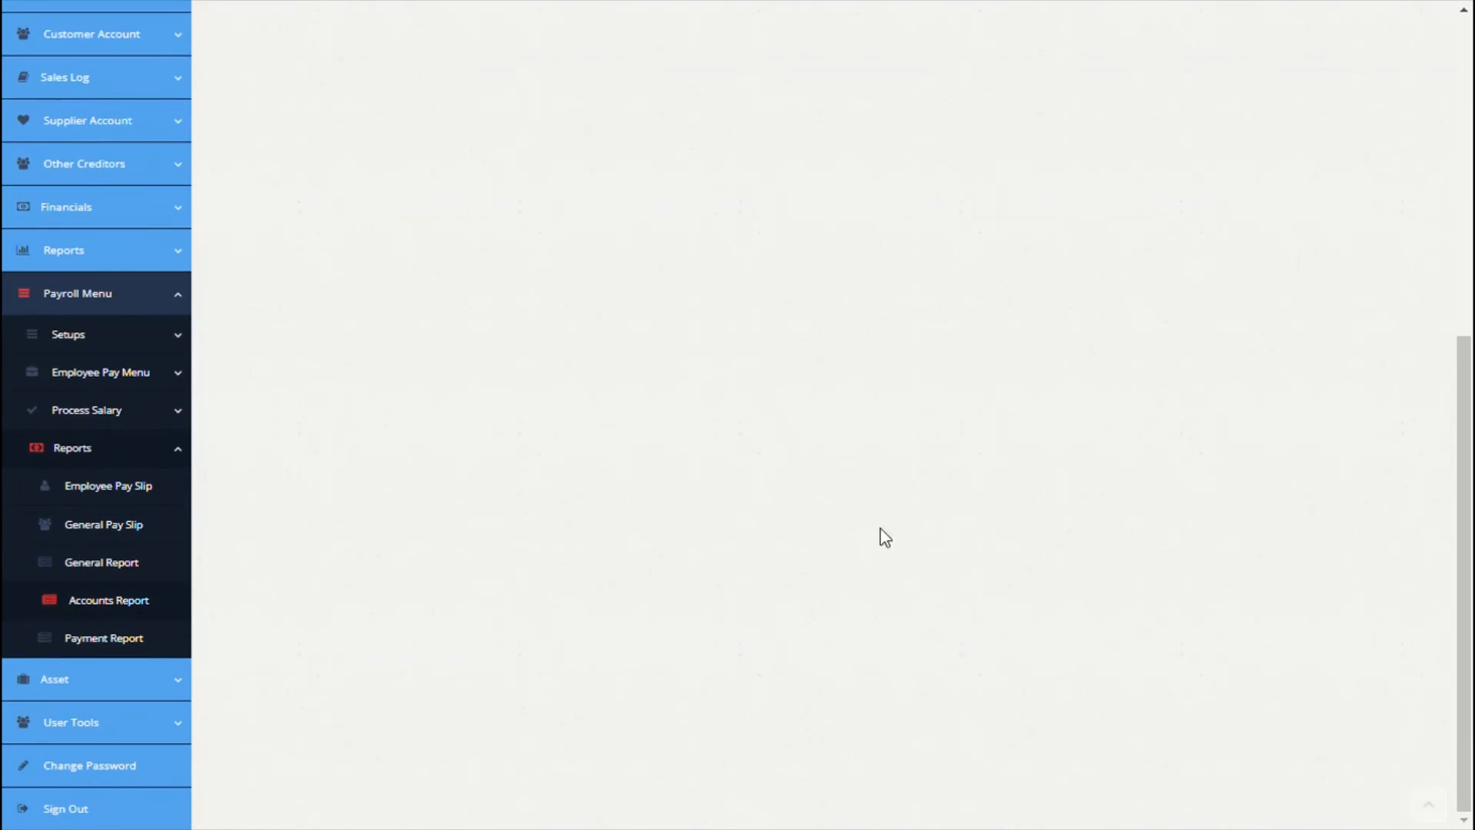
Step: Show the Payment Report table with nine Sep 2021 Salary lines and net pay 31,505.00
{"action": "left_click", "coordinate": [135, 650]}
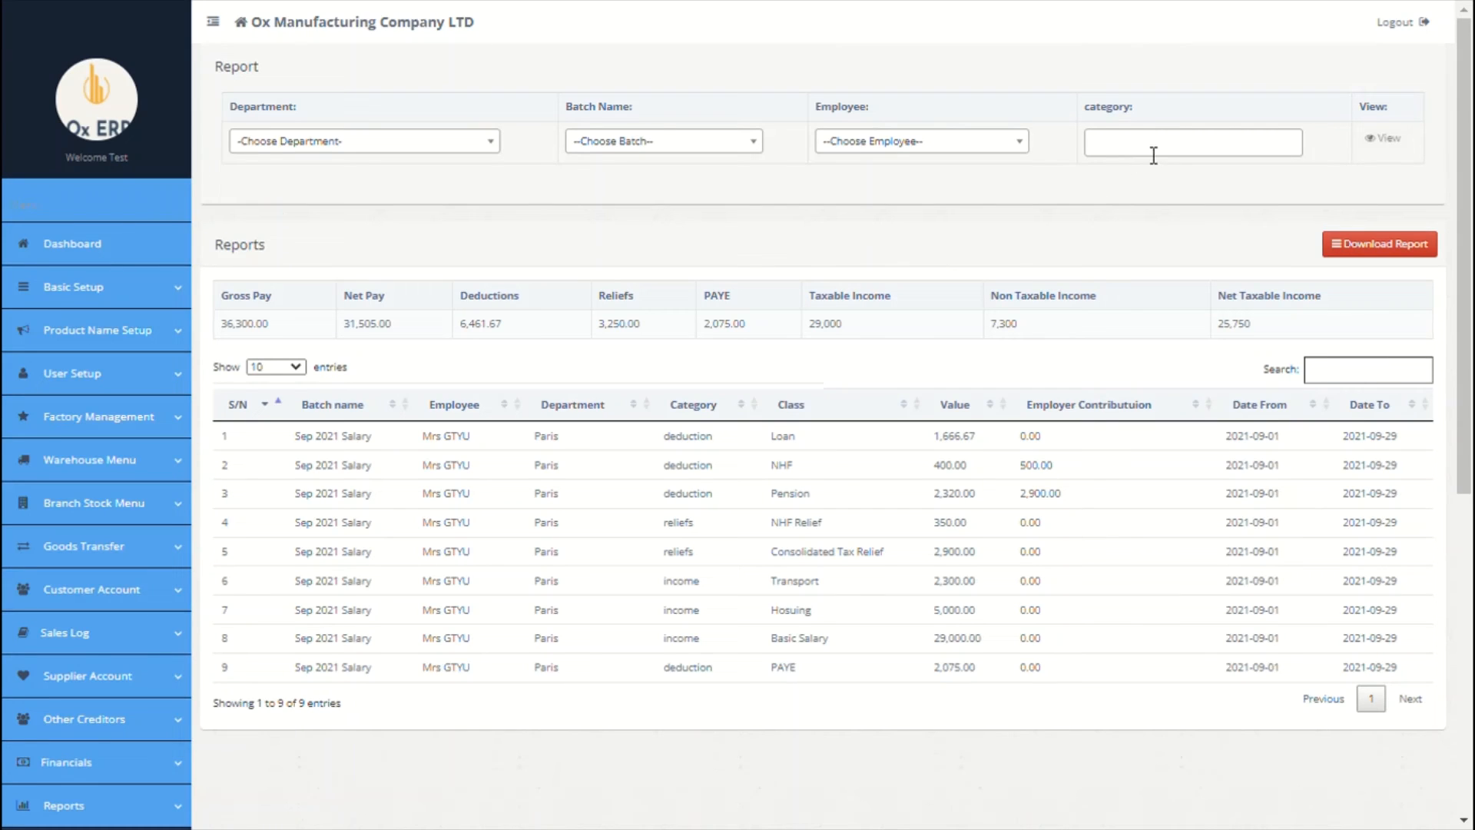
{"action": "scroll", "coordinate": [1106, 174], "scroll_direction": "down", "scroll_amount": 2}
{"action": "scroll", "coordinate": [1103, 169], "scroll_direction": "down", "scroll_amount": 2}
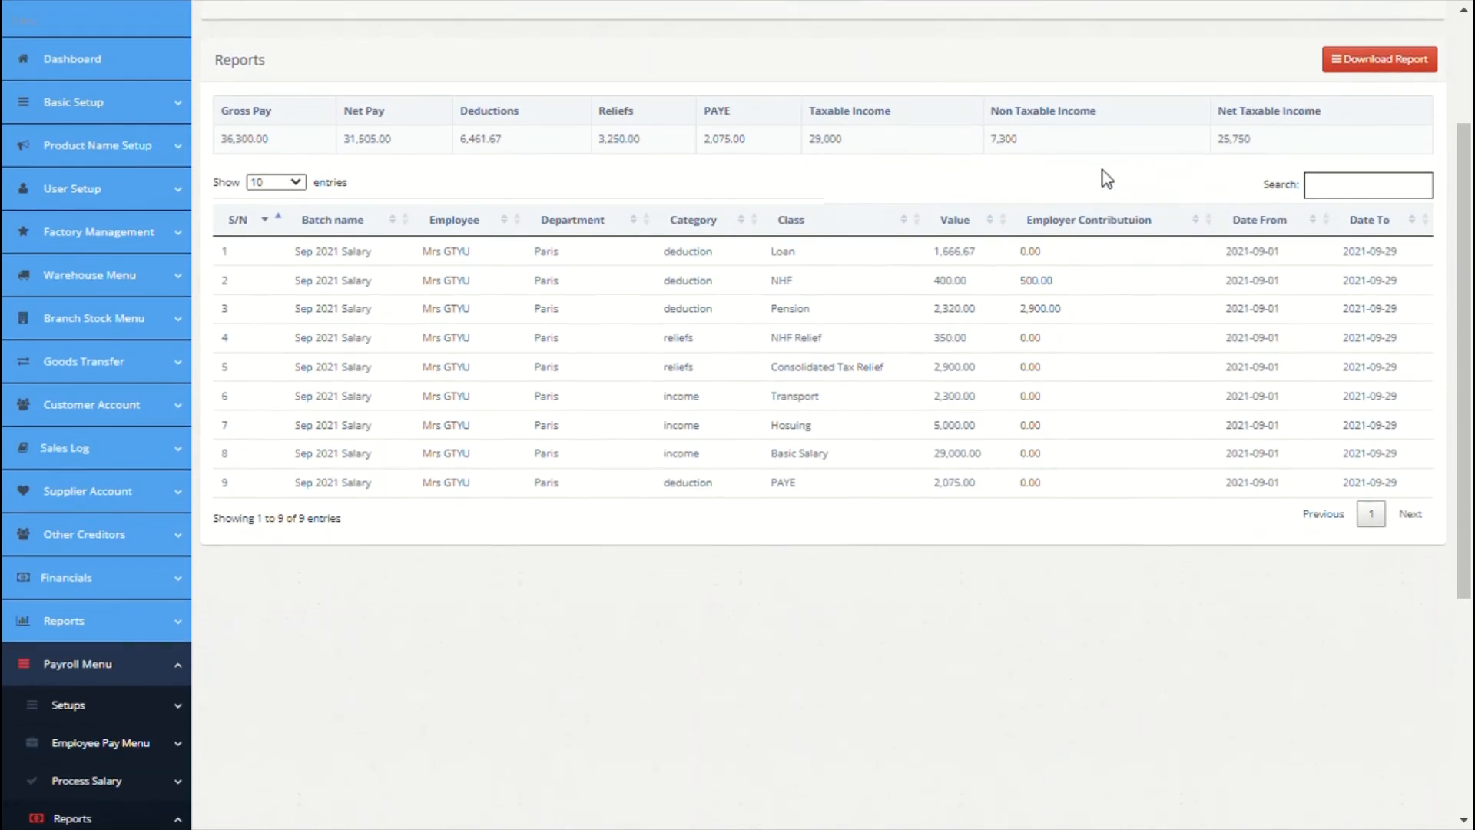